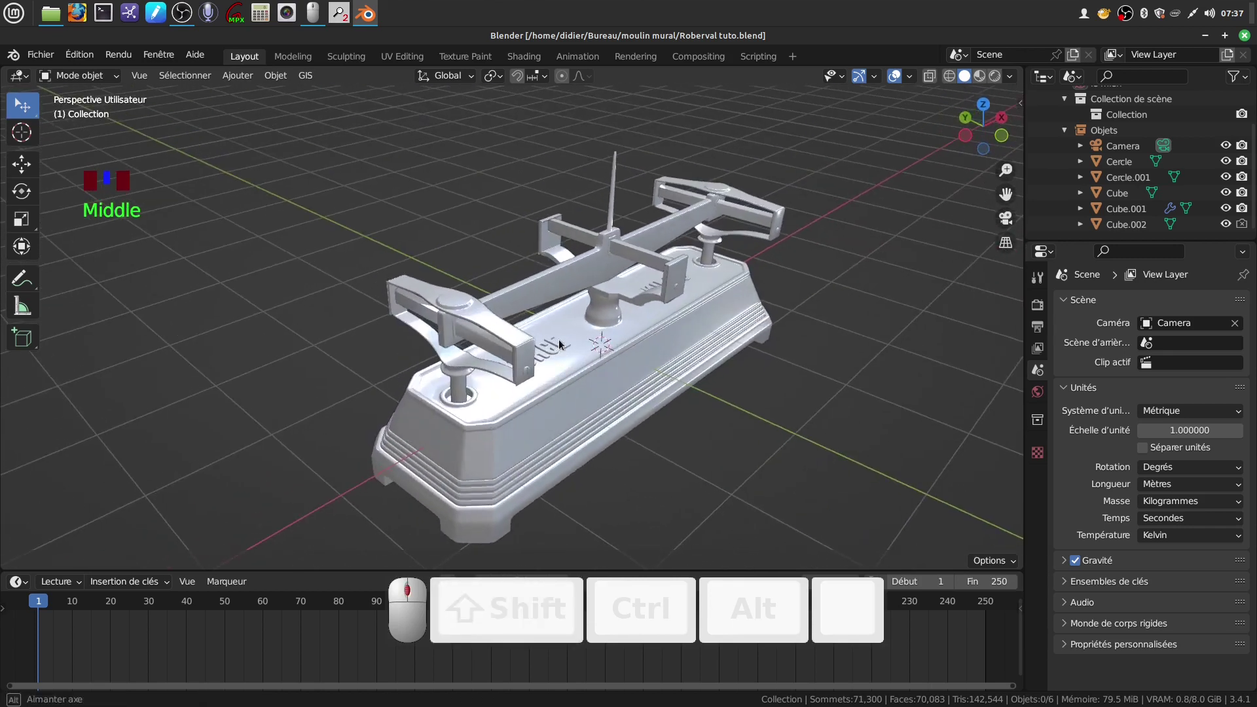
# Step: Examine the finished Roberval balance model, its base, beam and pan supports, from several angles
pyautogui.scroll(2, 512, 367)
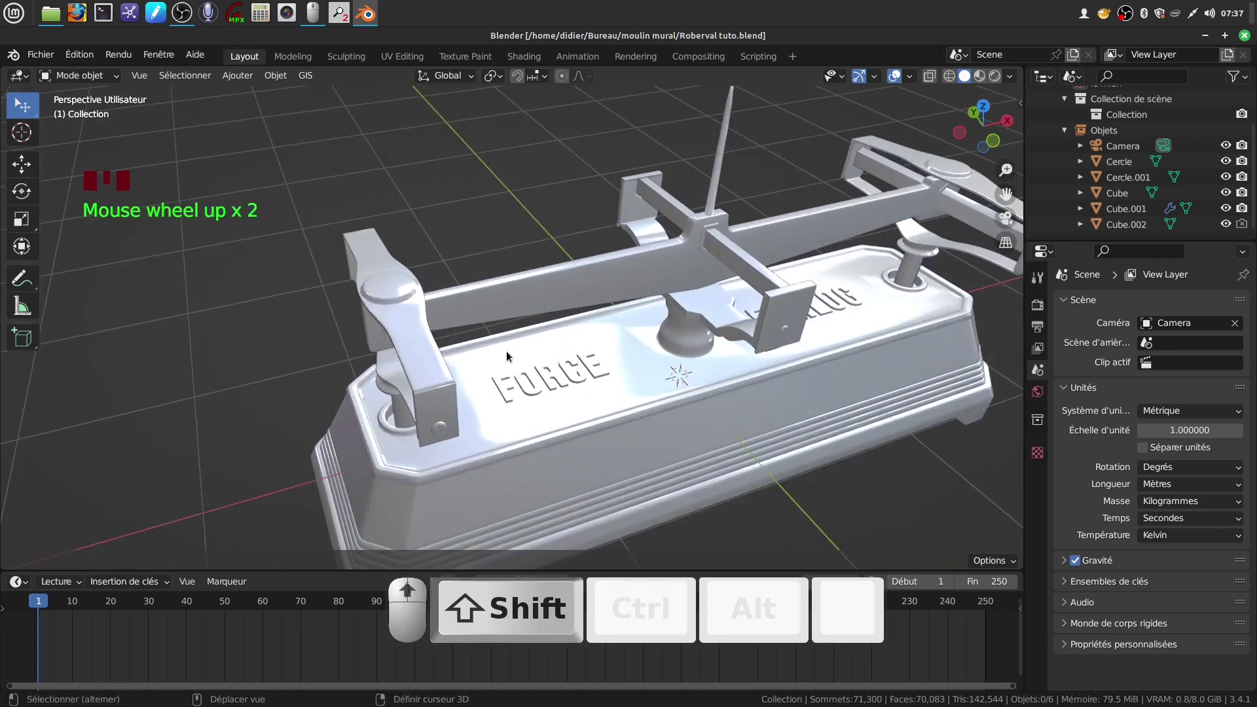
pyautogui.scroll(-3, 615, 332)
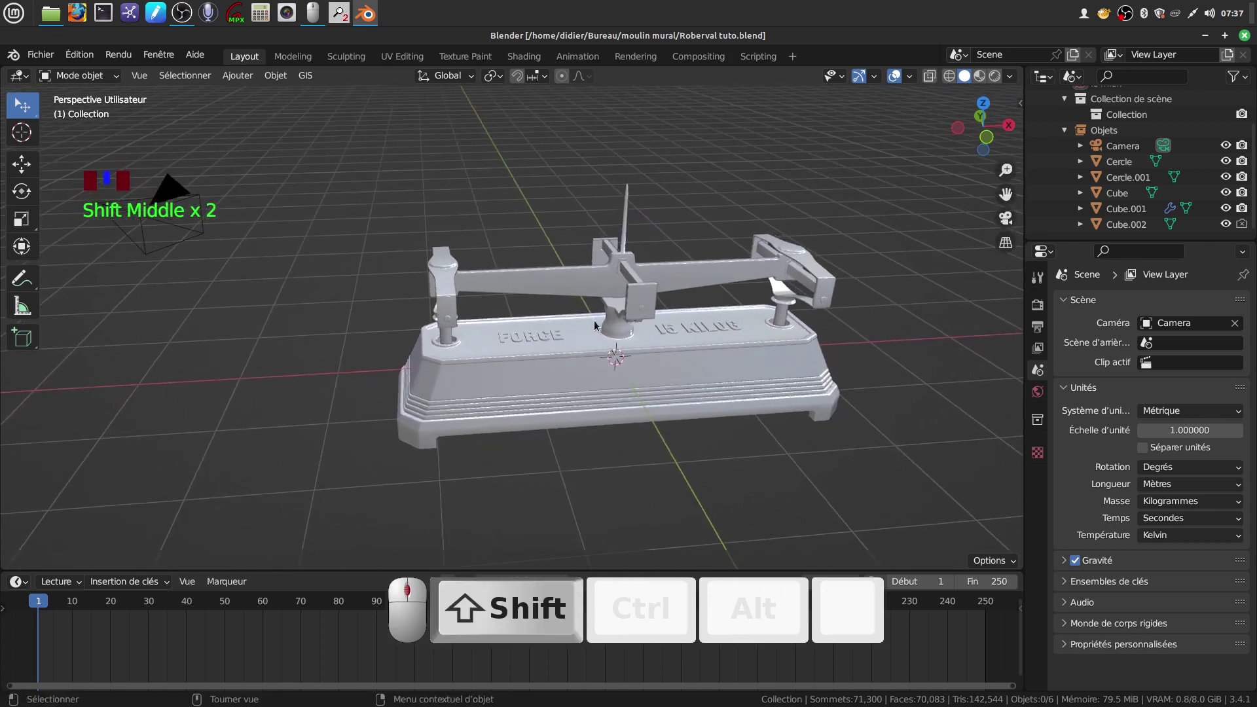
pyautogui.scroll(2, 614, 367)
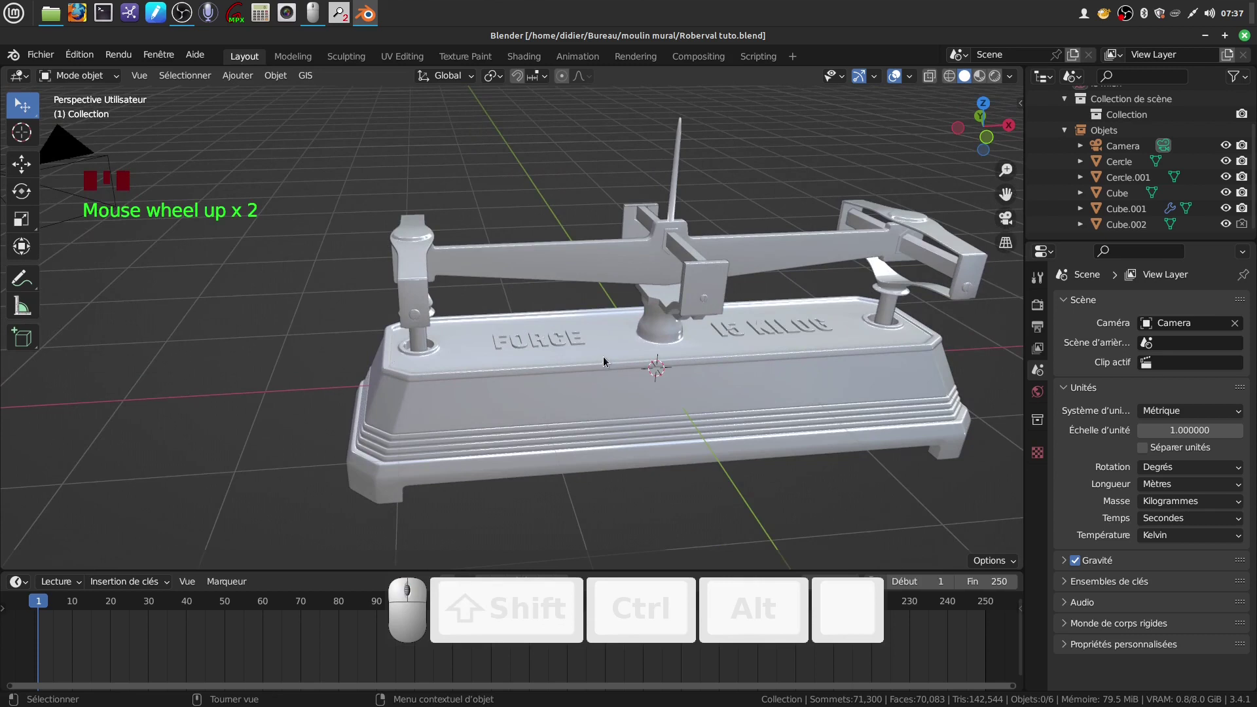
pyautogui.scroll(-3, 603, 357)
pyautogui.moveTo(612, 359); pyautogui.dragTo(643, 262, button='middle')
pyautogui.scroll(2, 627, 370)
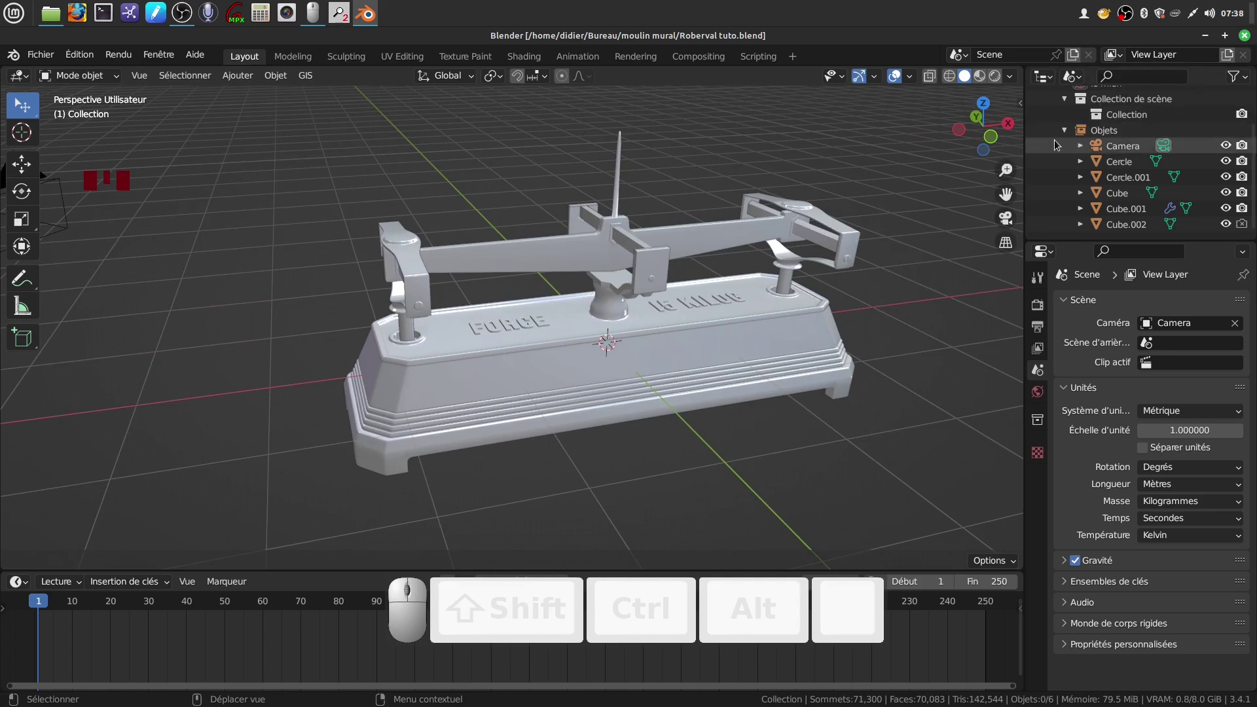
# Step: Close the Roberval balance file and launch Blender again with a new empty scene, dismissing the splash screen
pyautogui.click(1245, 35)
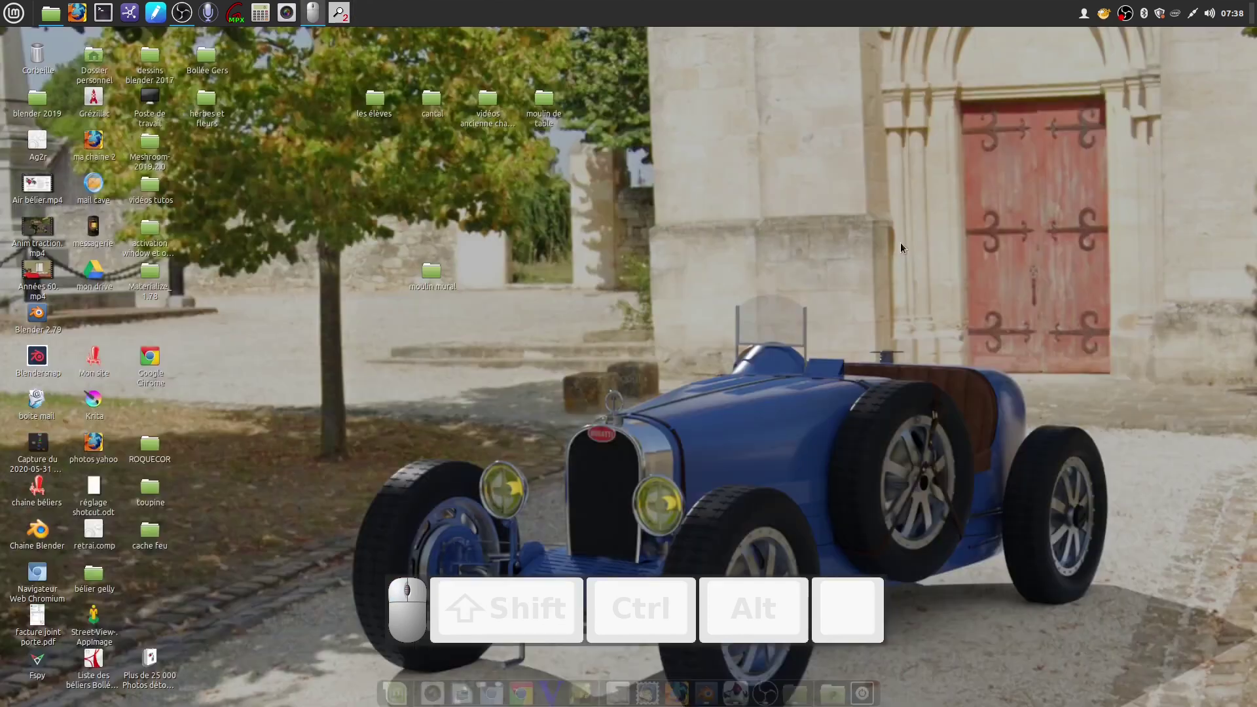
pyautogui.doubleClick(48, 357)
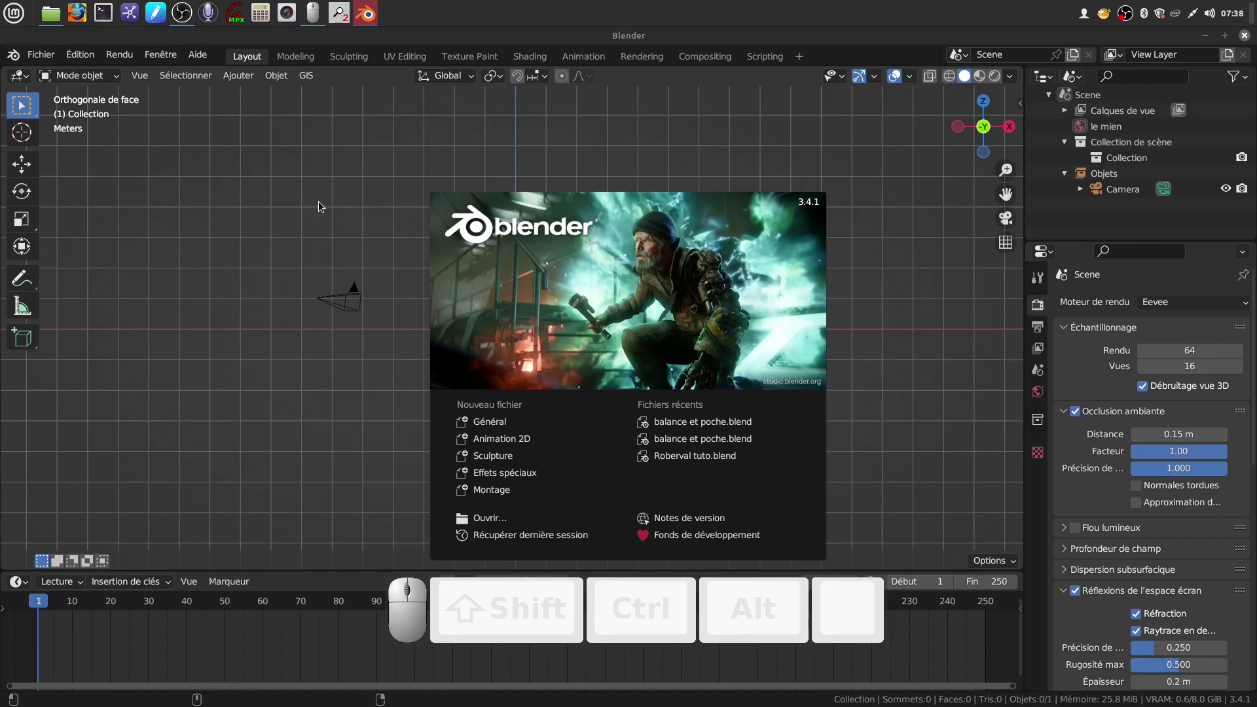
pyautogui.click(284, 128)
# Step: Add a mesh circle with 120 vertices at the scene origin
pyautogui.click(233, 76)
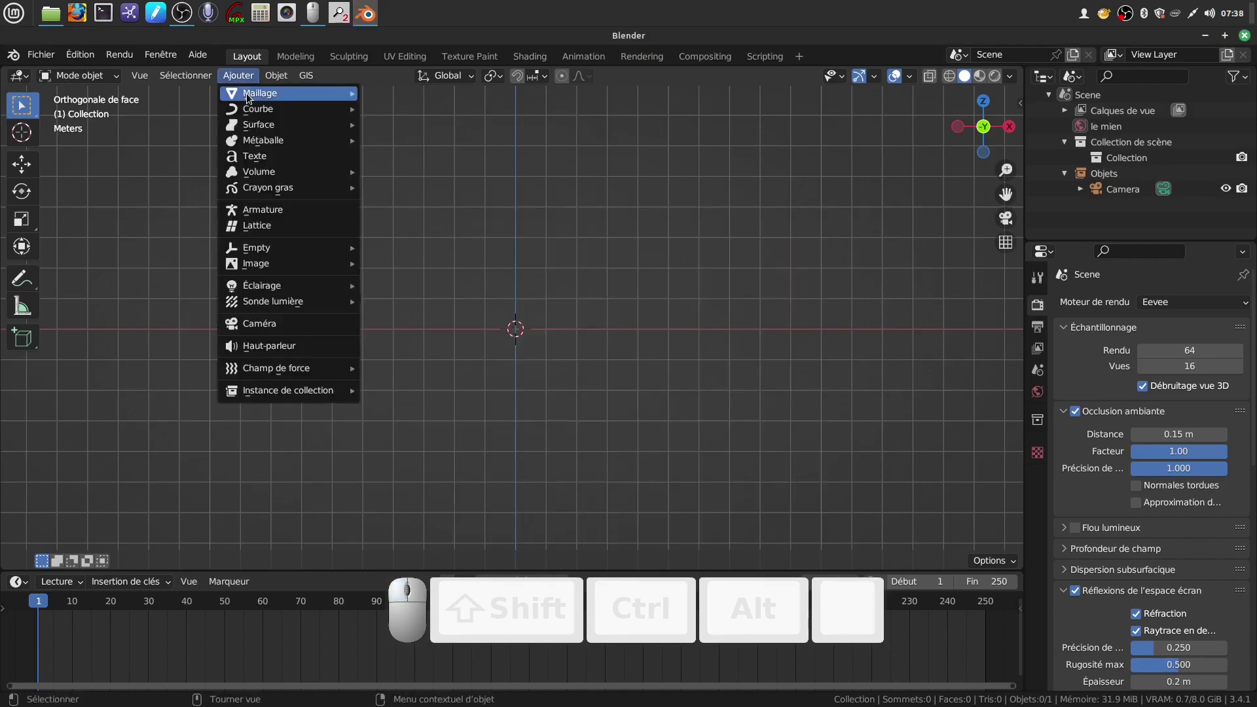
pyautogui.moveTo(258, 93)
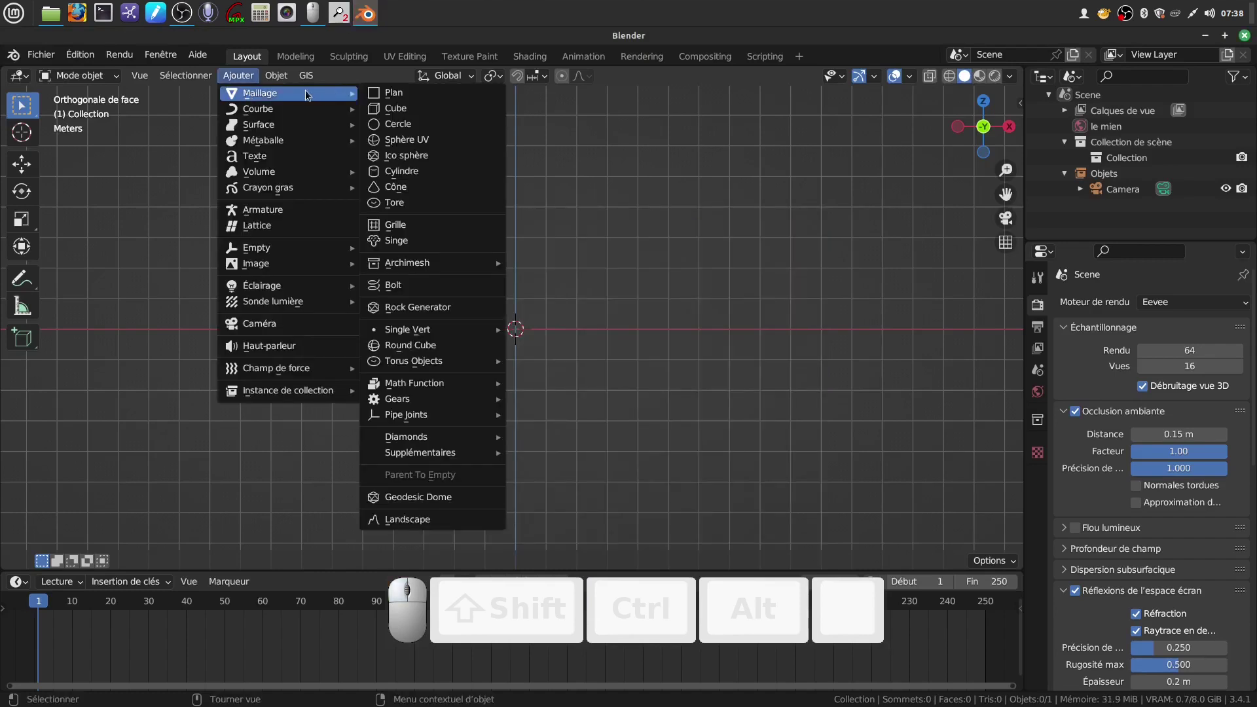
pyautogui.click(432, 126)
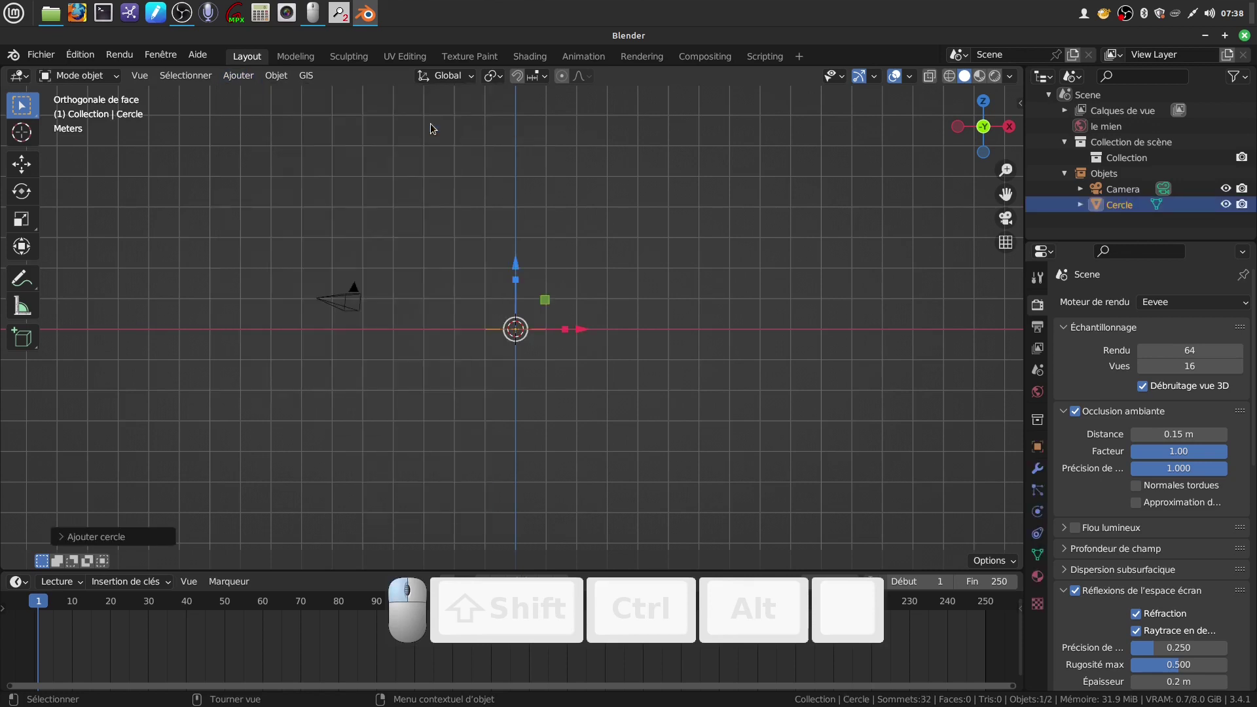
pyautogui.click(62, 541)
pyautogui.click(211, 366)
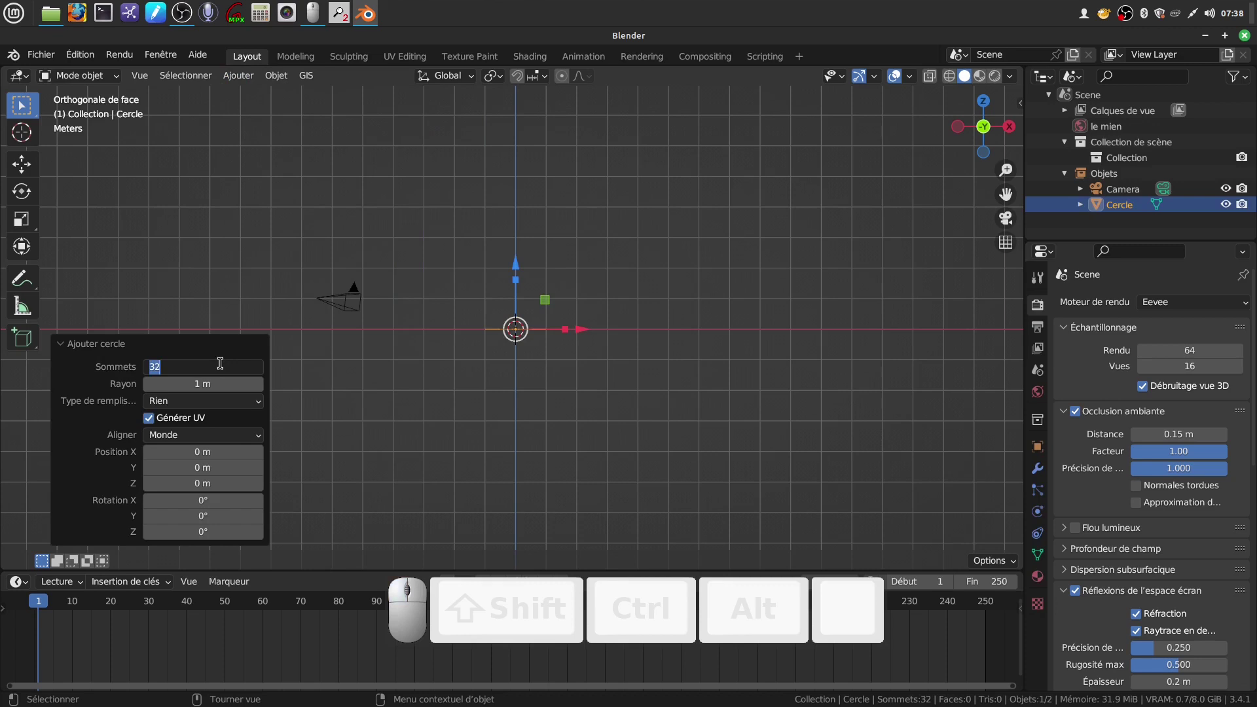
pyautogui.press('BackSpace')
pyautogui.write('1')
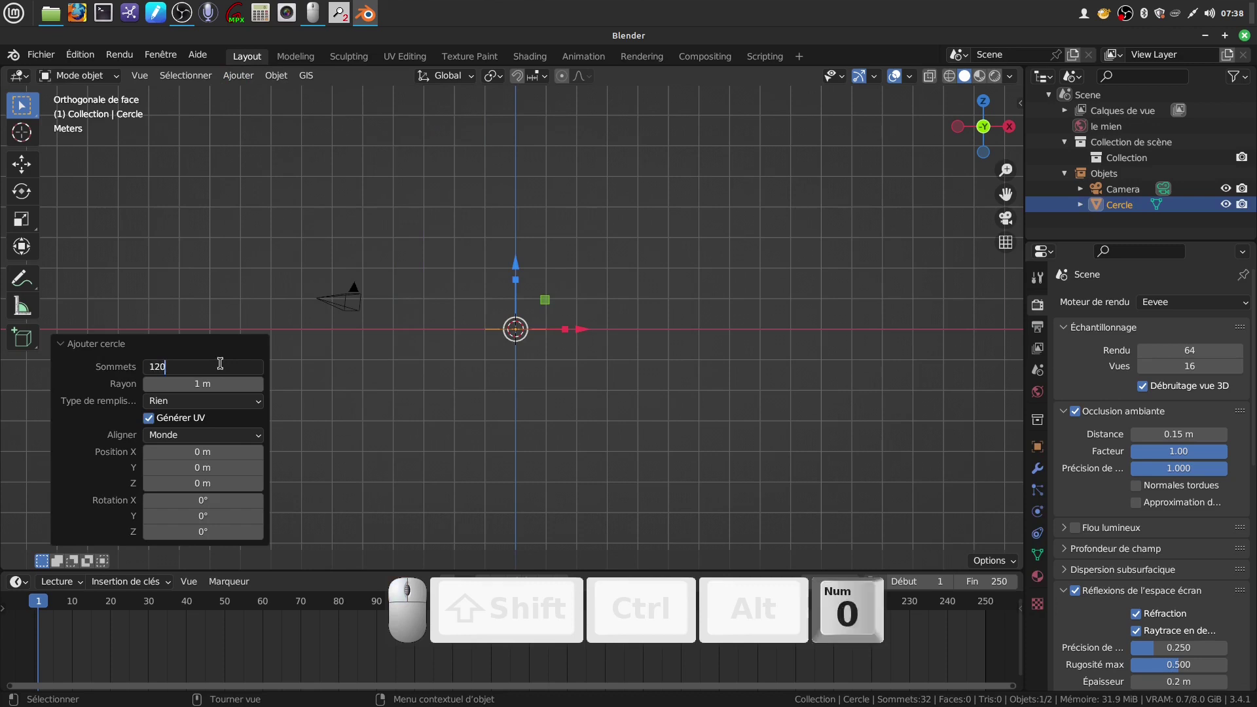
pyautogui.write('20')
pyautogui.click(487, 453)
pyautogui.scroll(2, 638, 399)
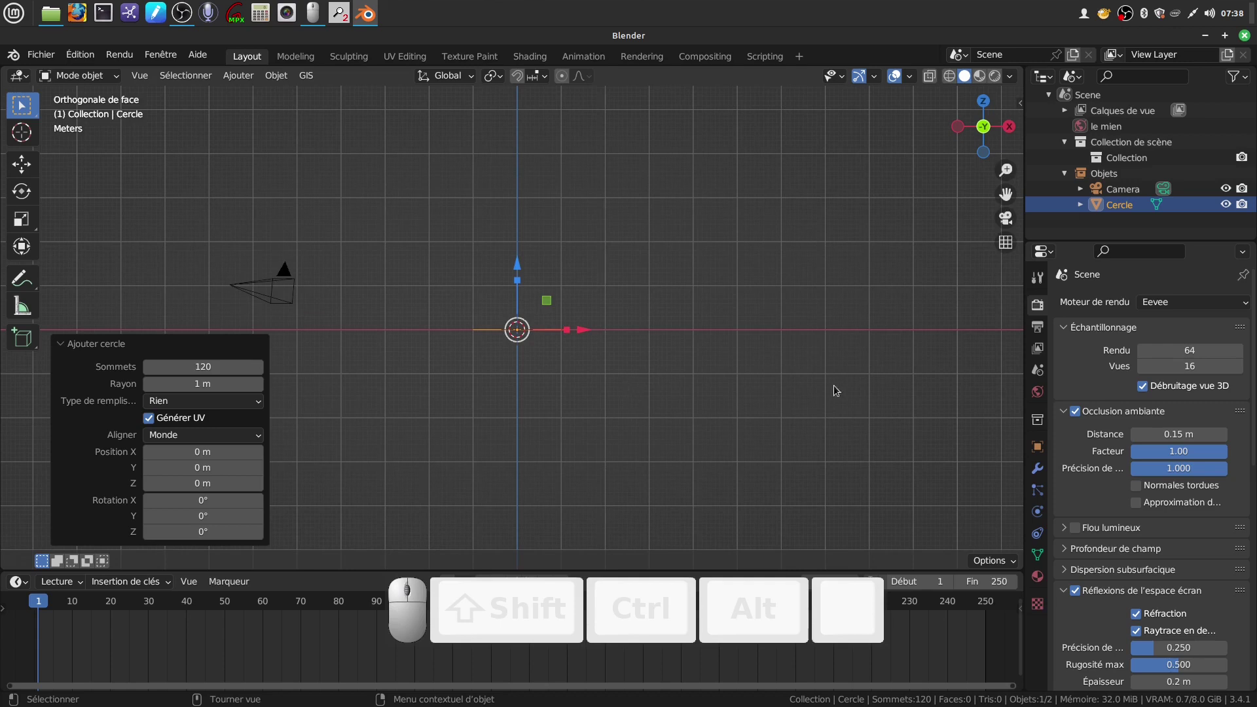
# Step: Set the circle's X and Y dimensions to 2.45 m
pyautogui.press('n')
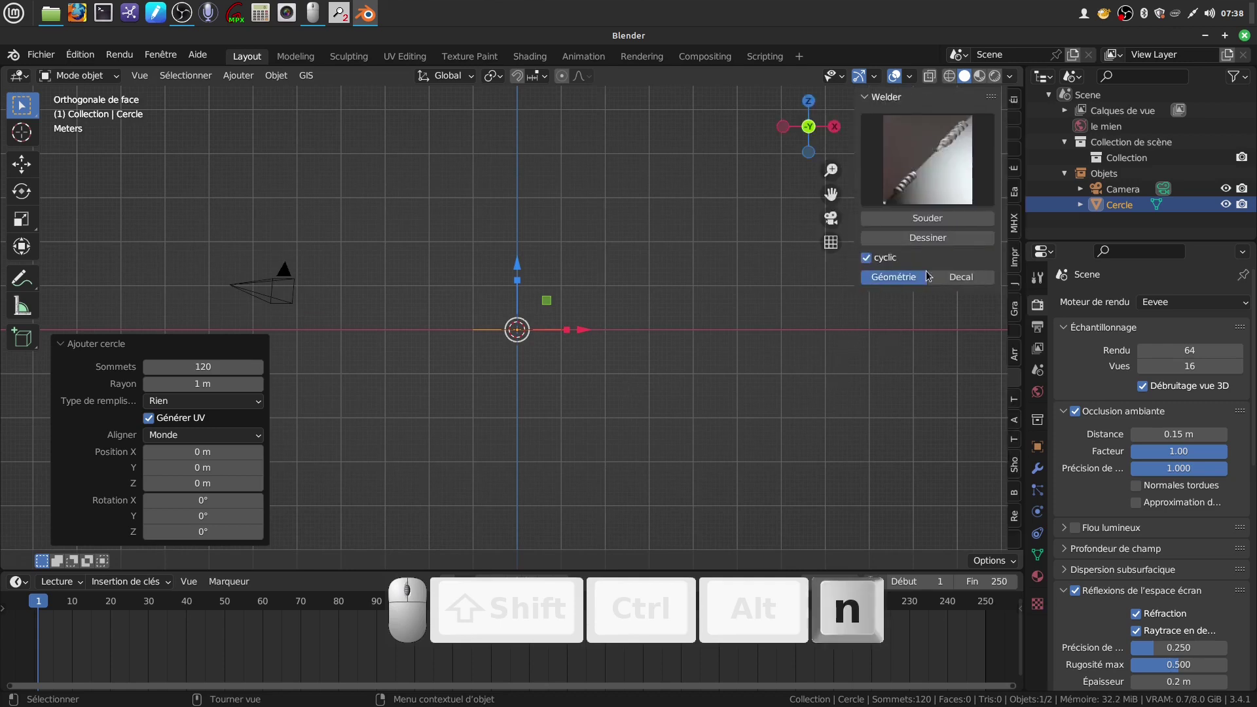
pyautogui.click(1014, 98)
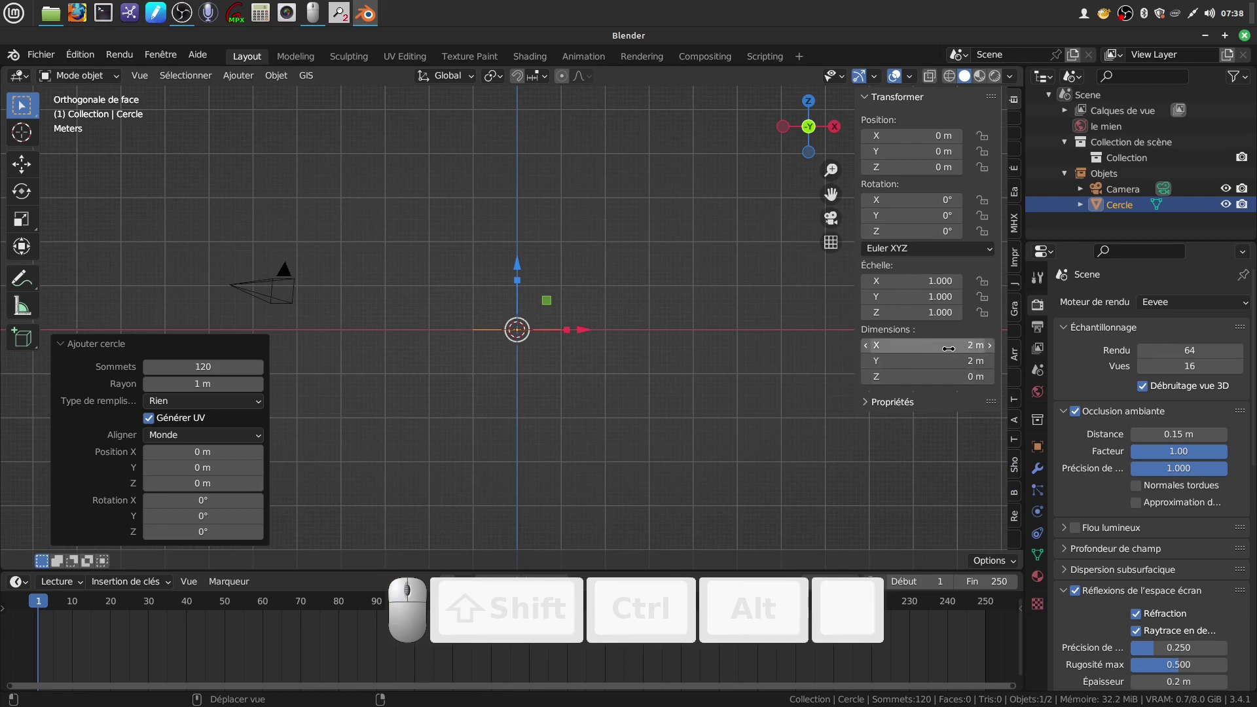
pyautogui.moveTo(948, 348); pyautogui.dragTo(948, 348)
pyautogui.click(888, 345)
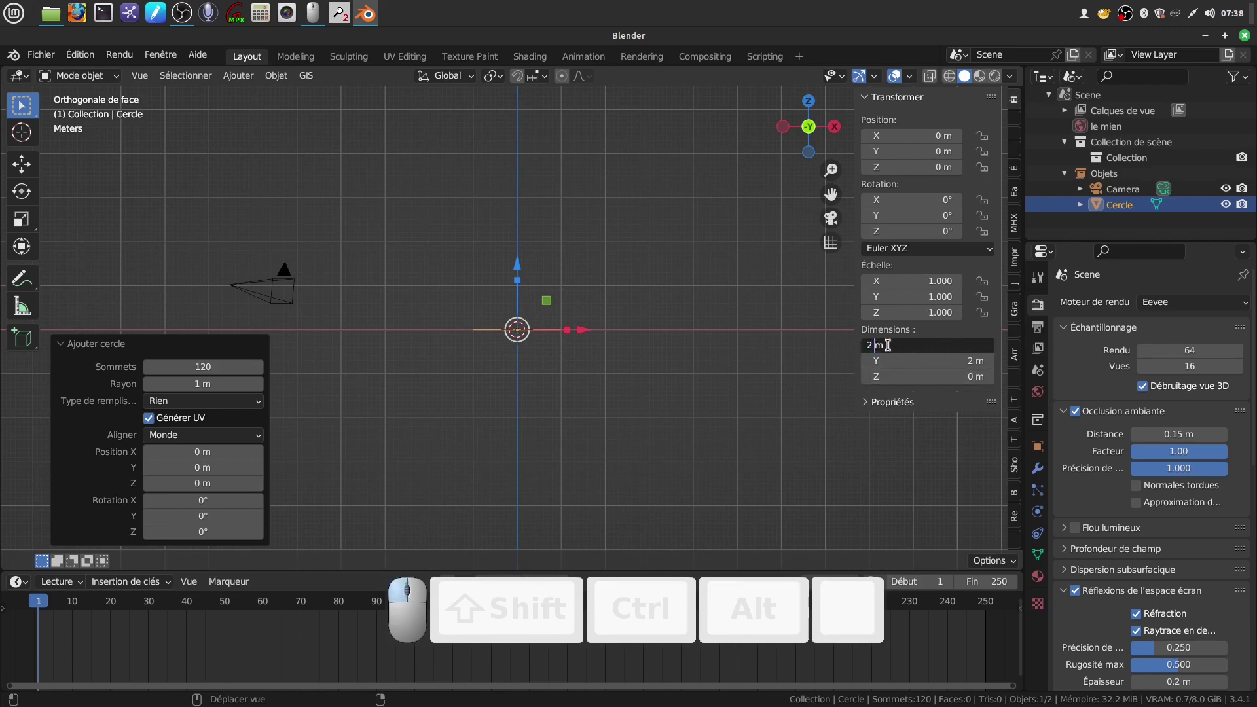
pyautogui.press('BackSpace')
pyautogui.press('BackSpace')
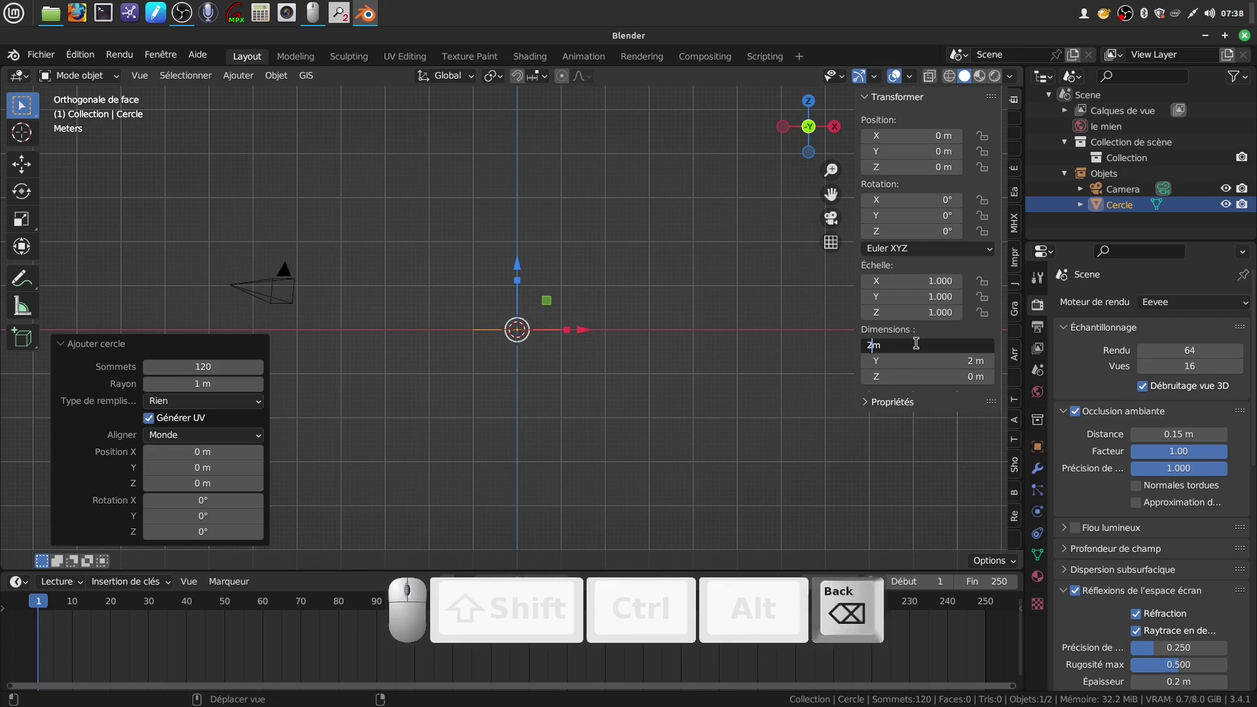
pyautogui.write('45')
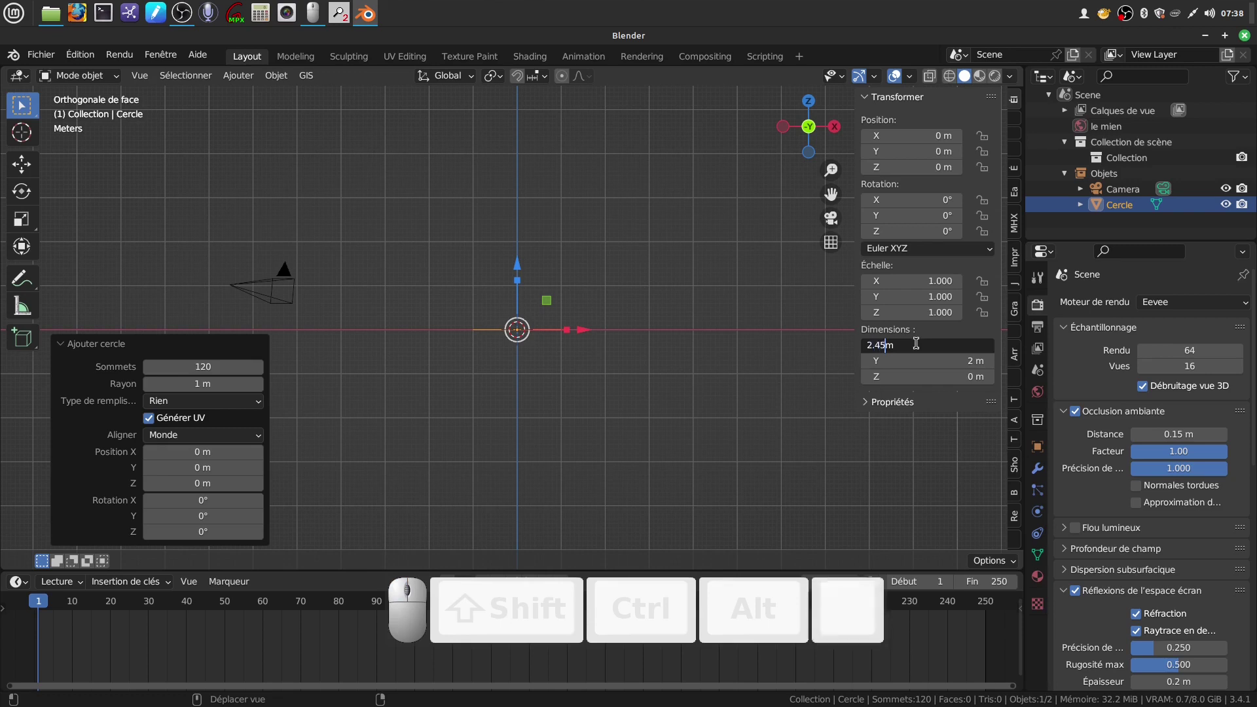
pyautogui.click(845, 393)
pyautogui.moveTo(866, 345); pyautogui.dragTo(861, 370)
pyautogui.click(774, 437)
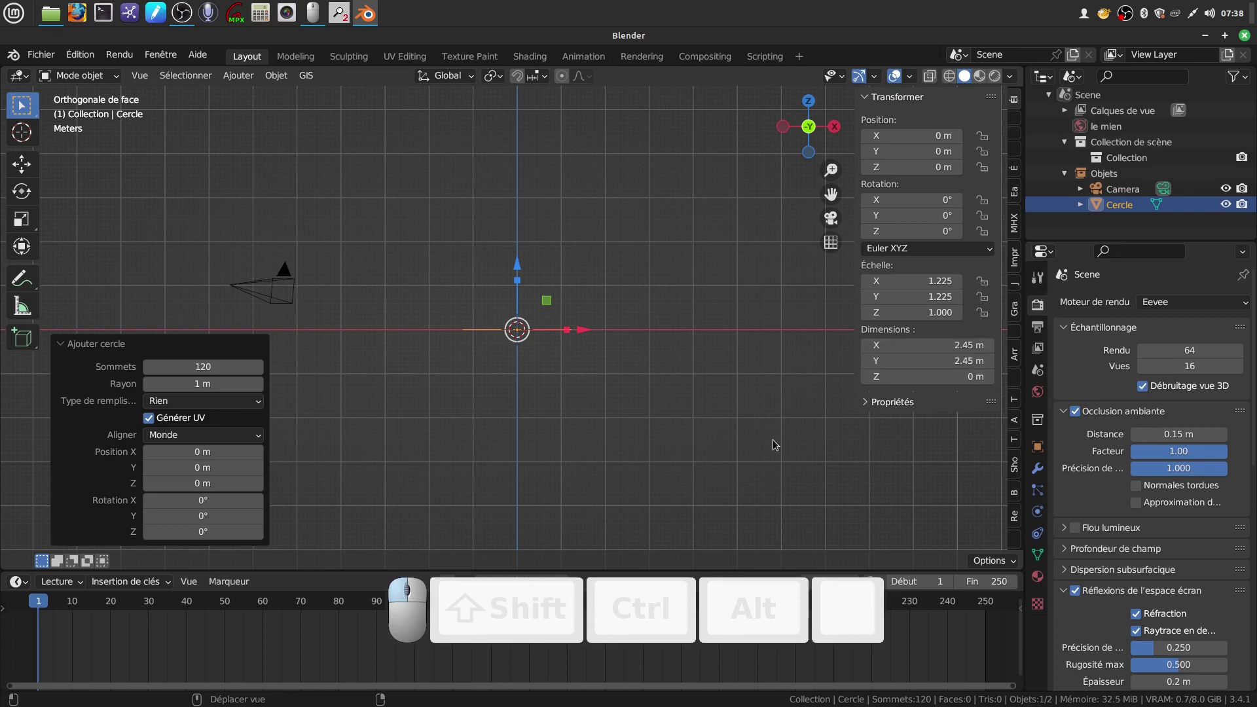
# Step: Extrude the circle downward by about 0.22 m and scale the extruded edge loop to about 0.94
pyautogui.moveTo(611, 286); pyautogui.dragTo(626, 325, button='middle')
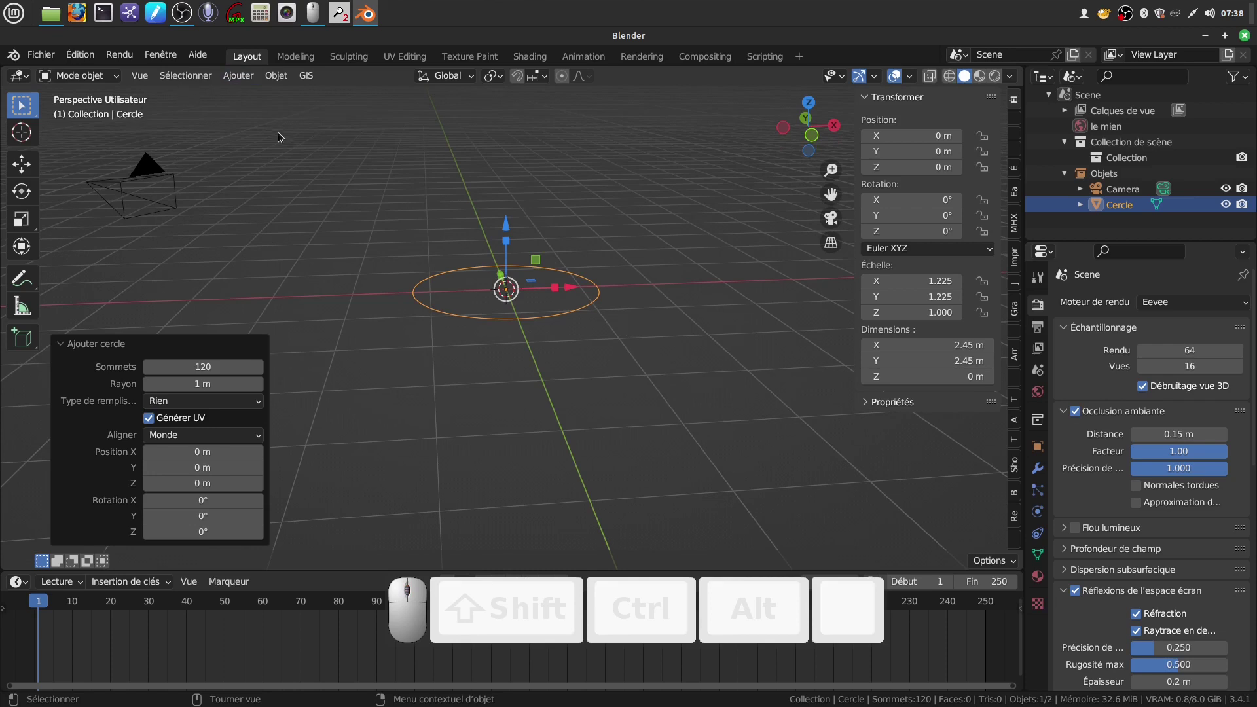
pyautogui.press('Tab')
pyautogui.moveTo(583, 391); pyautogui.dragTo(575, 372, button='middle')
pyautogui.press('e')
pyautogui.moveTo(510, 268); pyautogui.dragTo(527, 305)
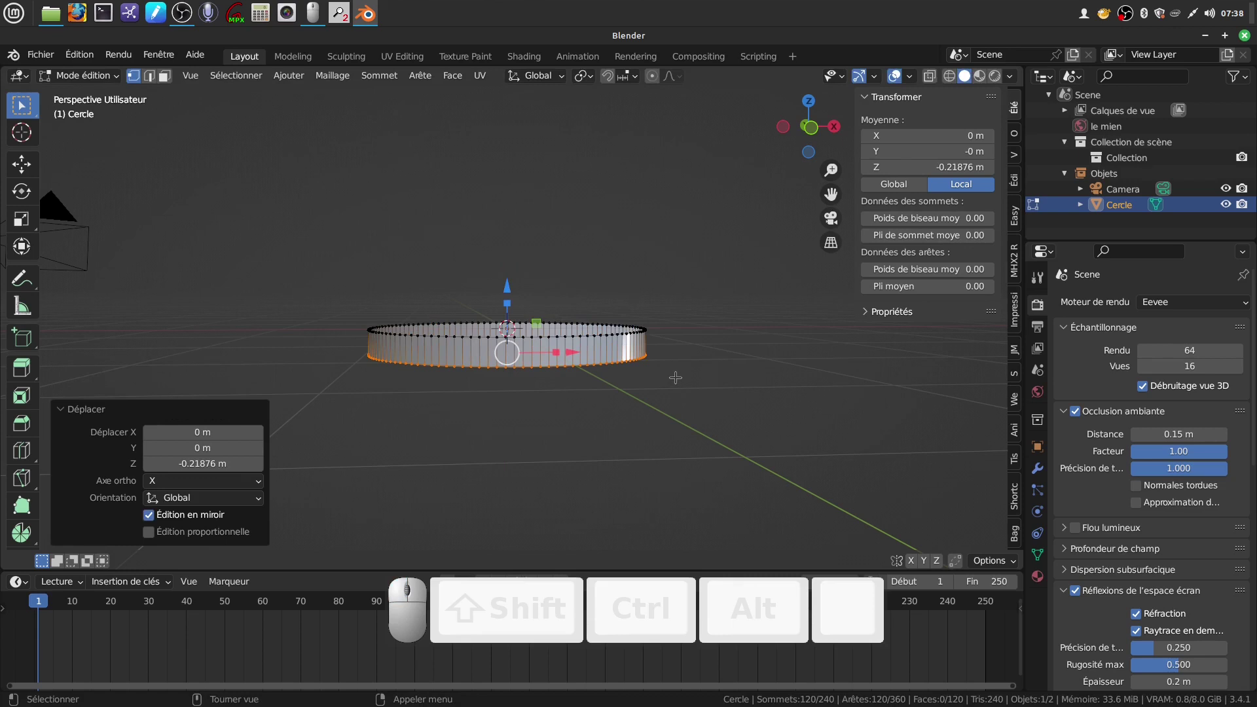
pyautogui.press('s')
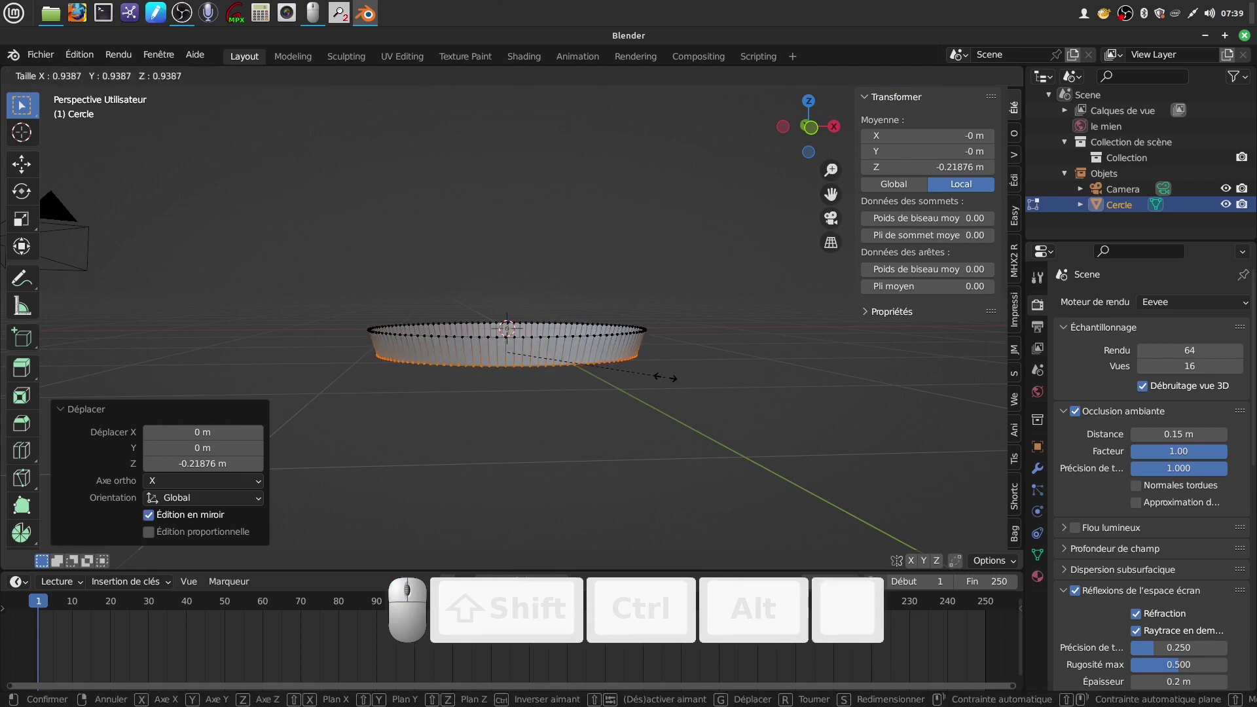
pyautogui.click(665, 377)
# Step: Fill the lower edge loop with a face to form the dish's bottom, and deselect everything
pyautogui.moveTo(662, 376)
pyautogui.mouseDown(button='middle')
pyautogui.moveTo(662, 357)
pyautogui.moveTo(666, 395)
pyautogui.mouseUp(button='middle')
pyautogui.scroll(1, 644, 408)
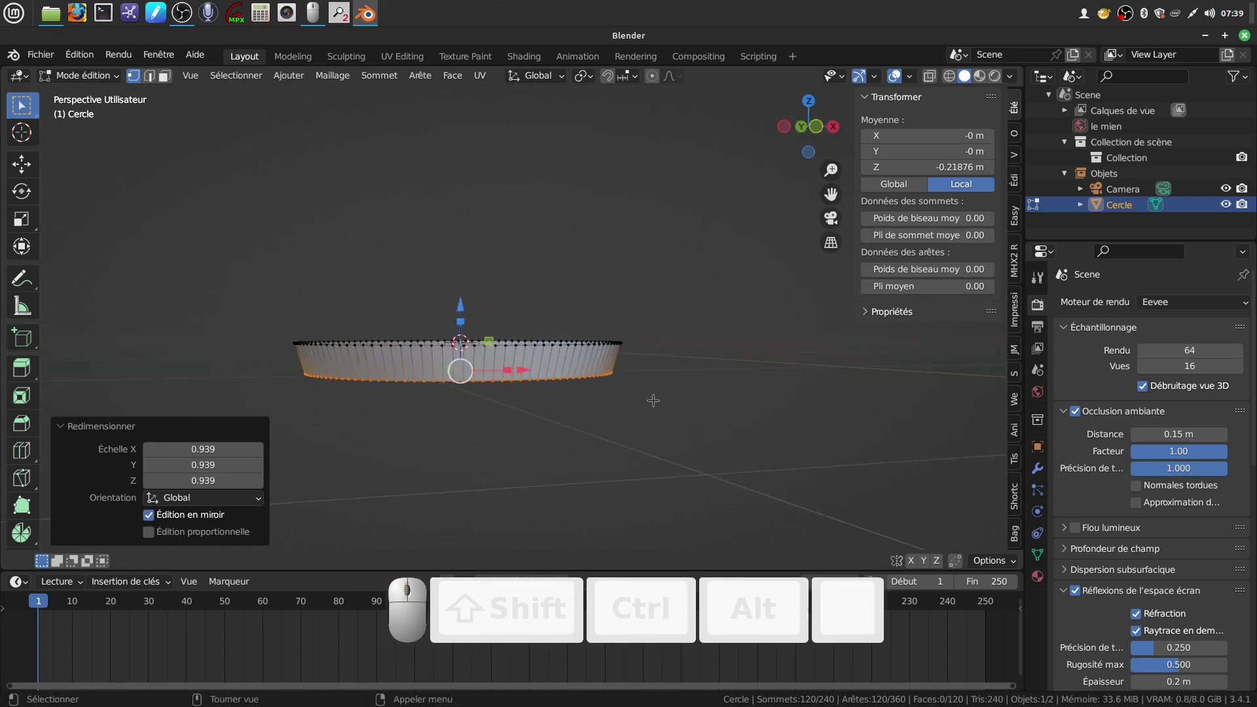
pyautogui.press('f')
pyautogui.hotkey('alt', 'a')
pyautogui.moveTo(651, 402); pyautogui.dragTo(610, 454, button='middle')
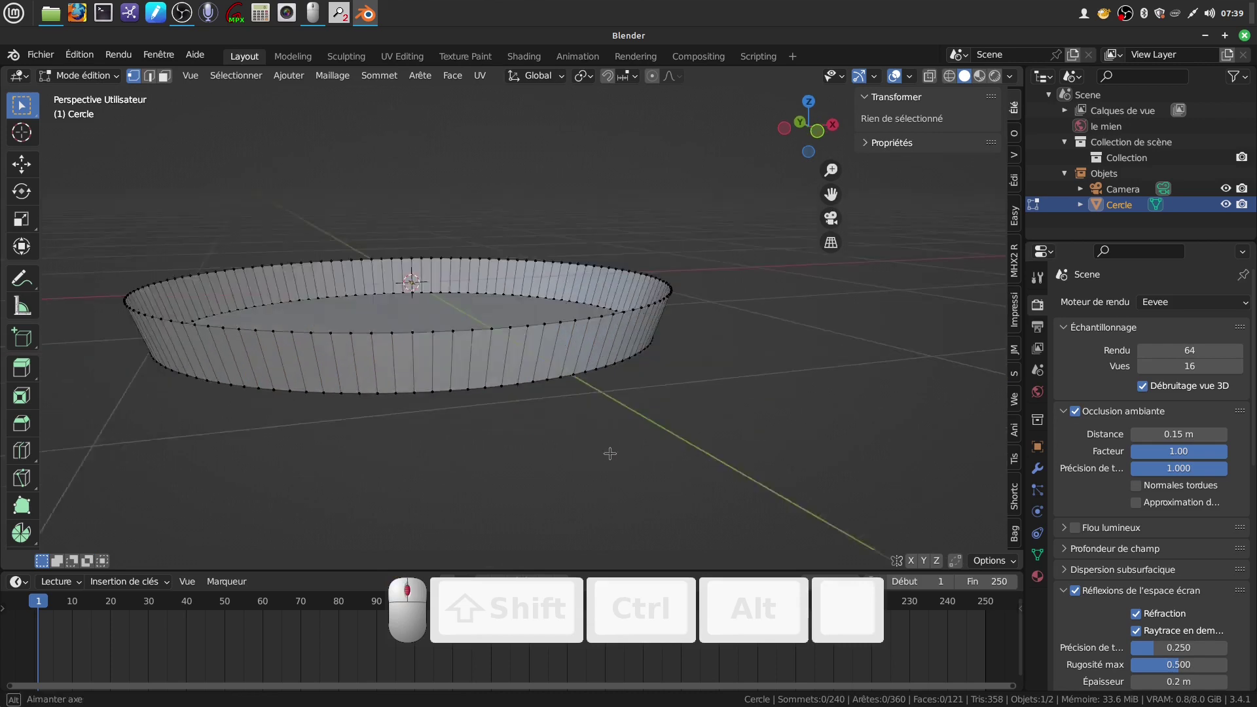
# Step: Return to Object Mode and apply the dish's rotation and scale
pyautogui.press('Tab')
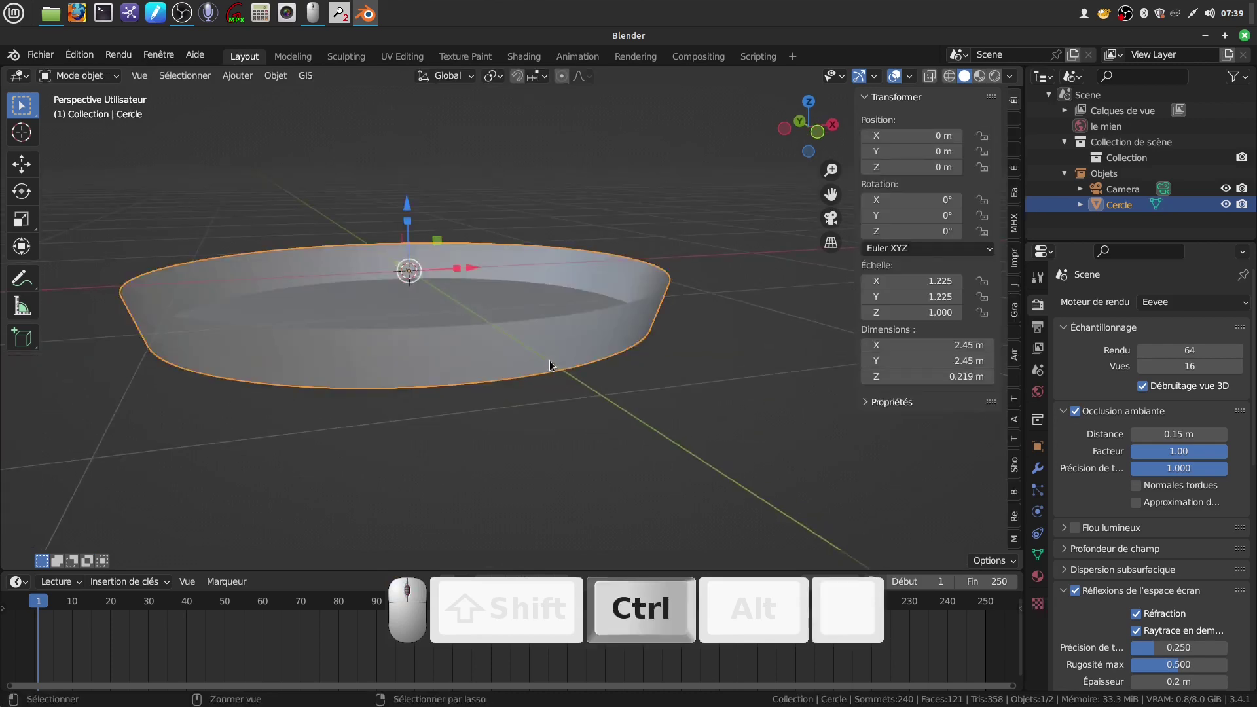
pyautogui.hotkey('ctrl', 'a')
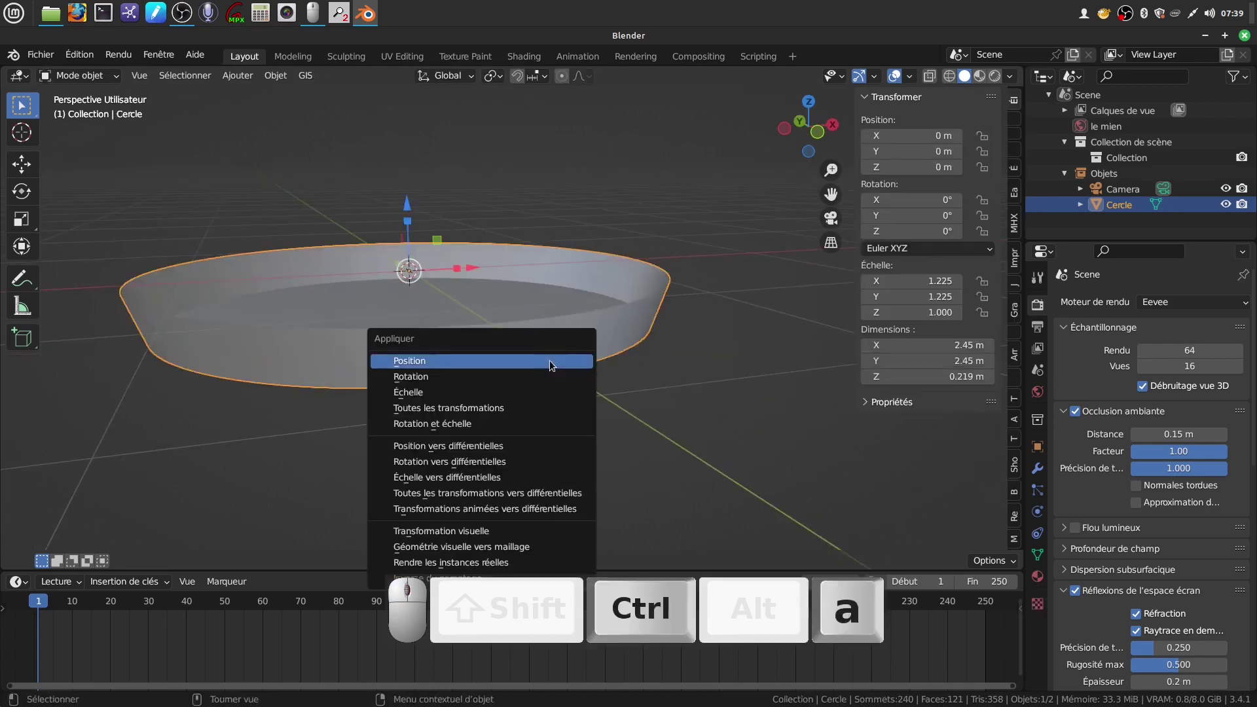
pyautogui.click(500, 423)
# Step: Bevel the dish's bottom edge loop with a width of about 0.185 m and 11 segments
pyautogui.moveTo(559, 426); pyautogui.dragTo(587, 376, button='middle')
pyautogui.keyDown('shift'); pyautogui.moveTo(536, 418); pyautogui.dragTo(642, 337, button='middle'); pyautogui.keyUp('shift')
pyautogui.press('Tab')
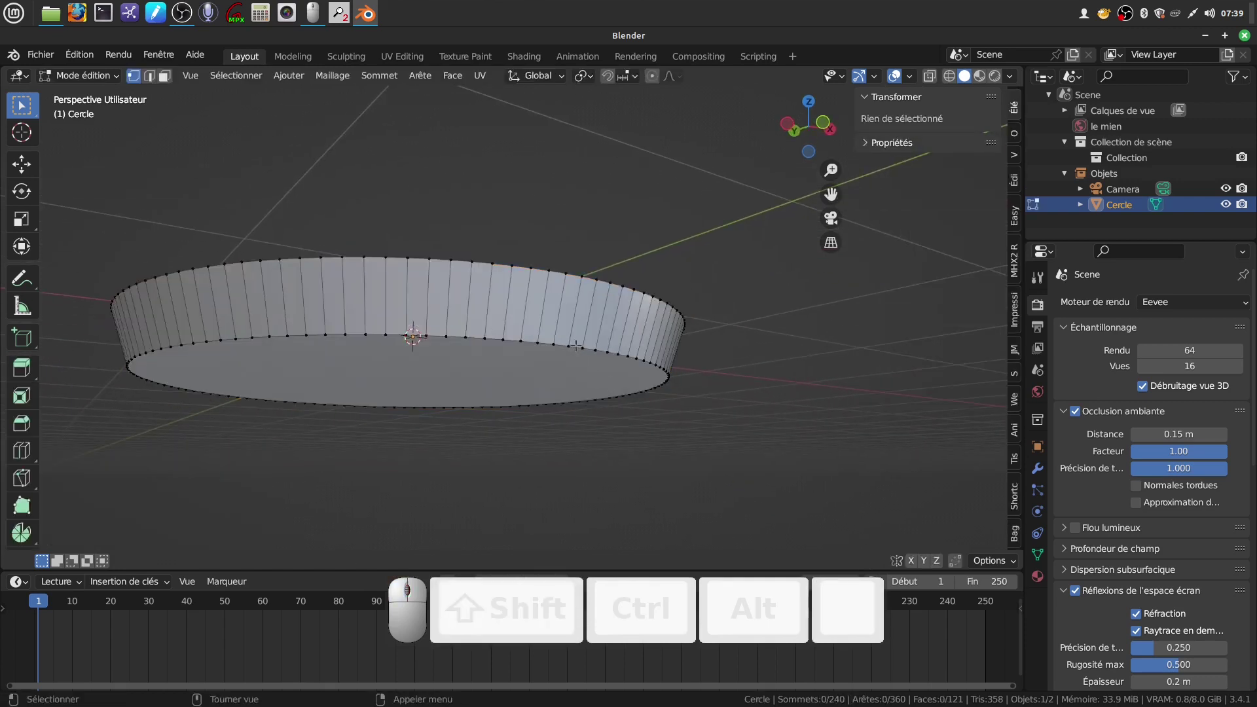
pyautogui.keyDown('alt'); pyautogui.click(575, 345); pyautogui.keyUp('alt')
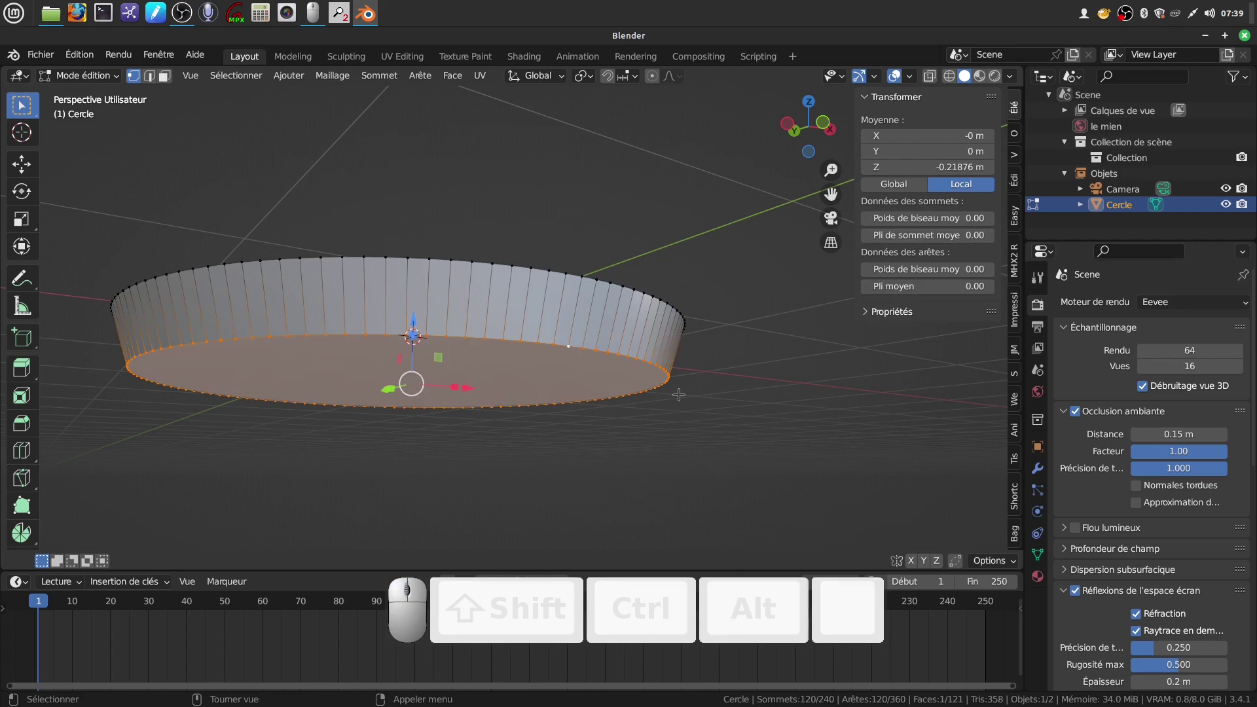
pyautogui.hotkey('ctrl', 'b')
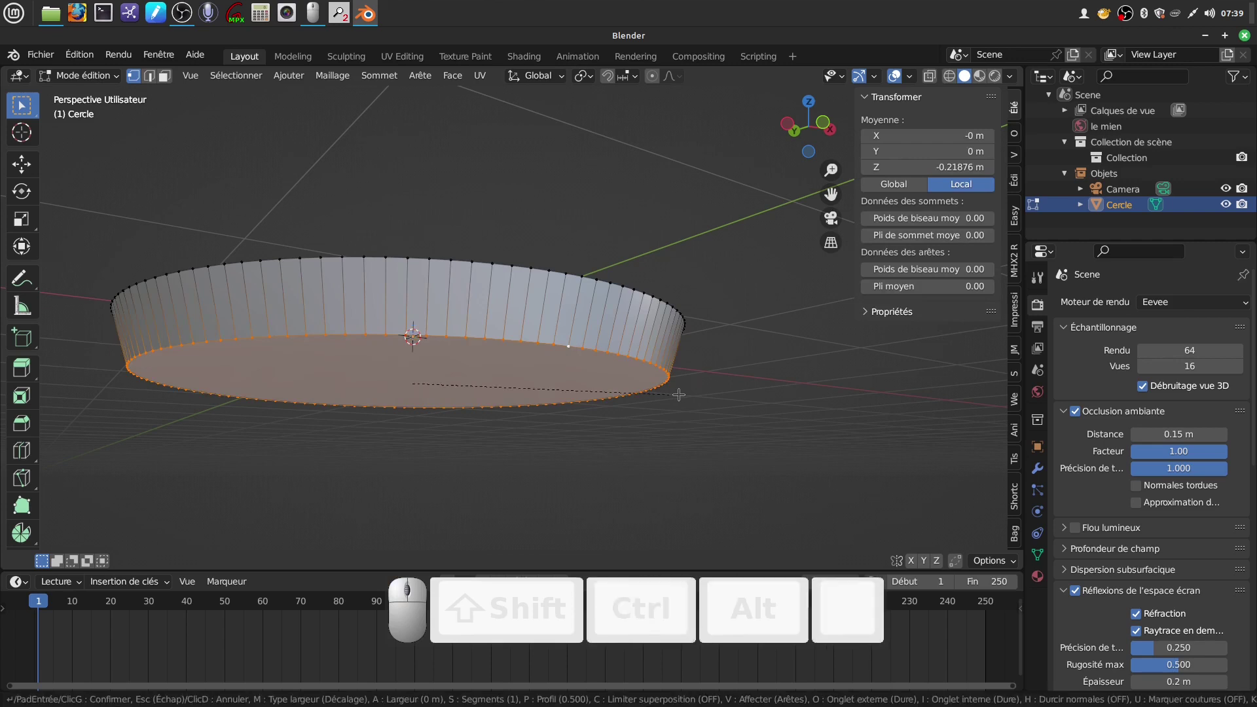
pyautogui.scroll(5, 687, 394)
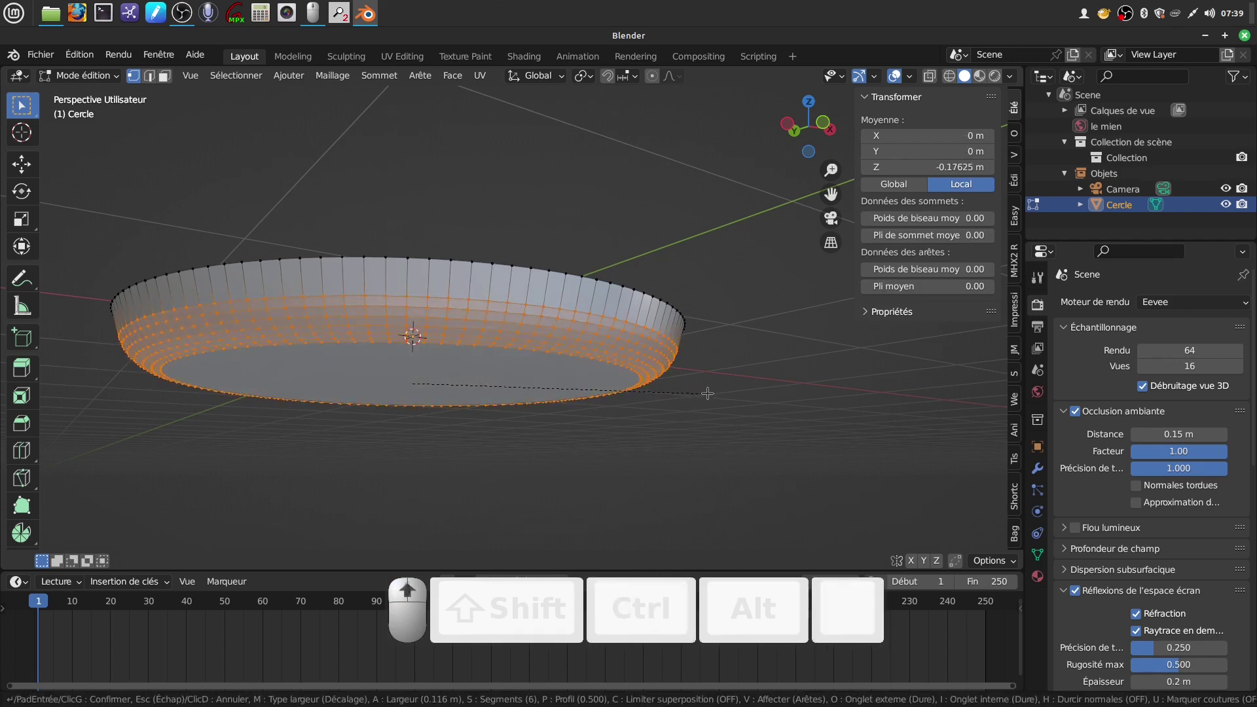
pyautogui.scroll(3, 717, 393)
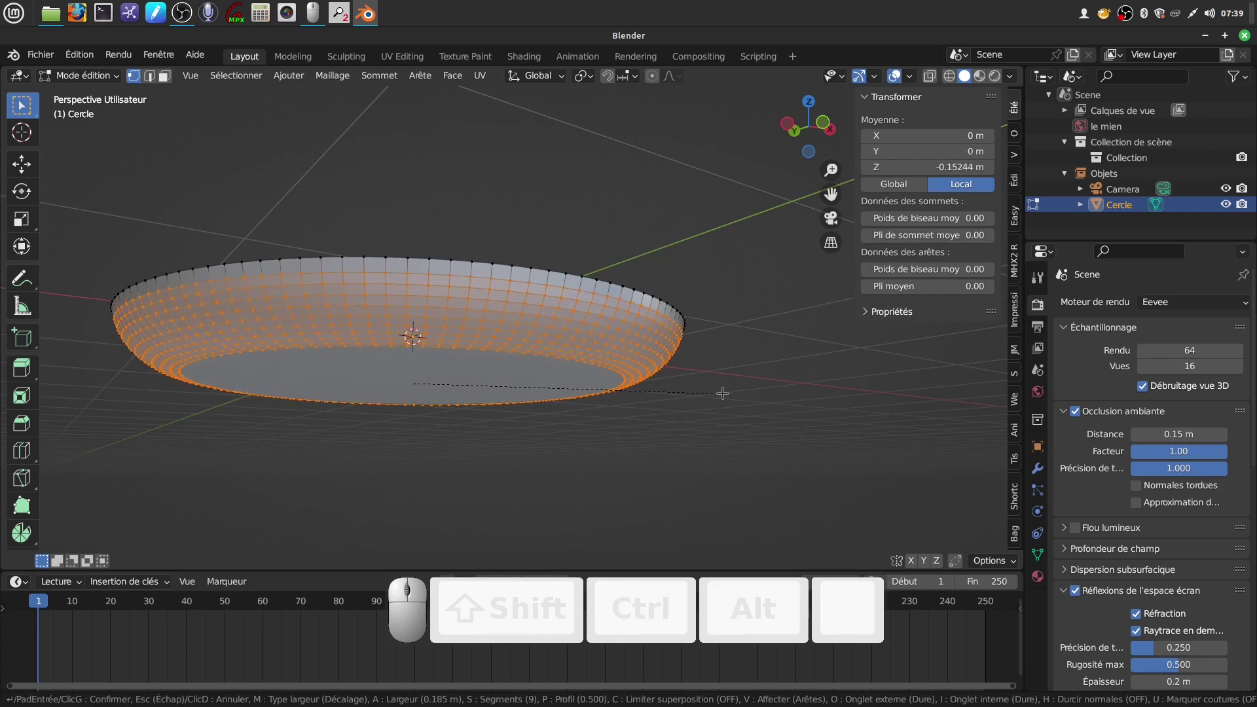
pyautogui.scroll(2, 723, 393)
pyautogui.click(723, 393)
# Step: Leave Edit Mode and apply smooth shading to the dish
pyautogui.moveTo(721, 393); pyautogui.dragTo(707, 362, button='middle')
pyautogui.press('Tab')
pyautogui.rightClick(595, 324)
pyautogui.click(595, 325)
# Step: Add a Solidify modifier to the dish
pyautogui.moveTo(564, 379); pyautogui.dragTo(616, 407, button='middle')
pyautogui.scroll(-3, 580, 399)
pyautogui.scroll(3, 585, 419)
pyautogui.scroll(2, 613, 394)
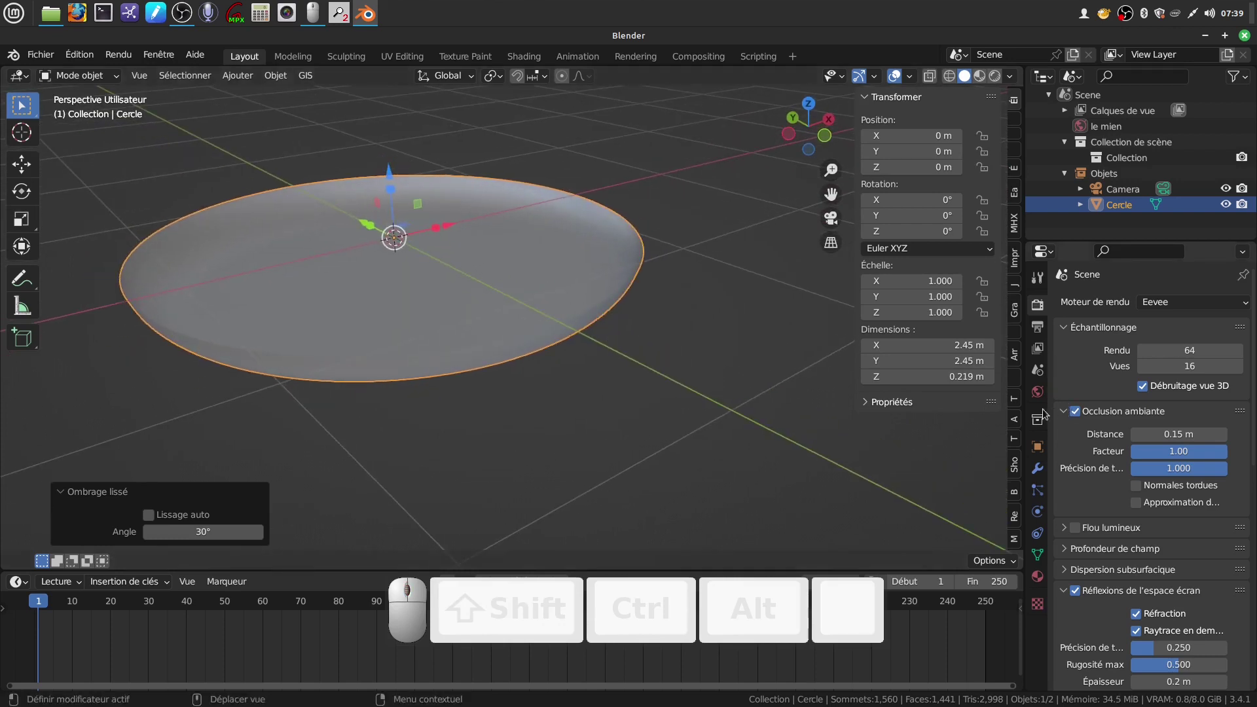
pyautogui.click(1039, 470)
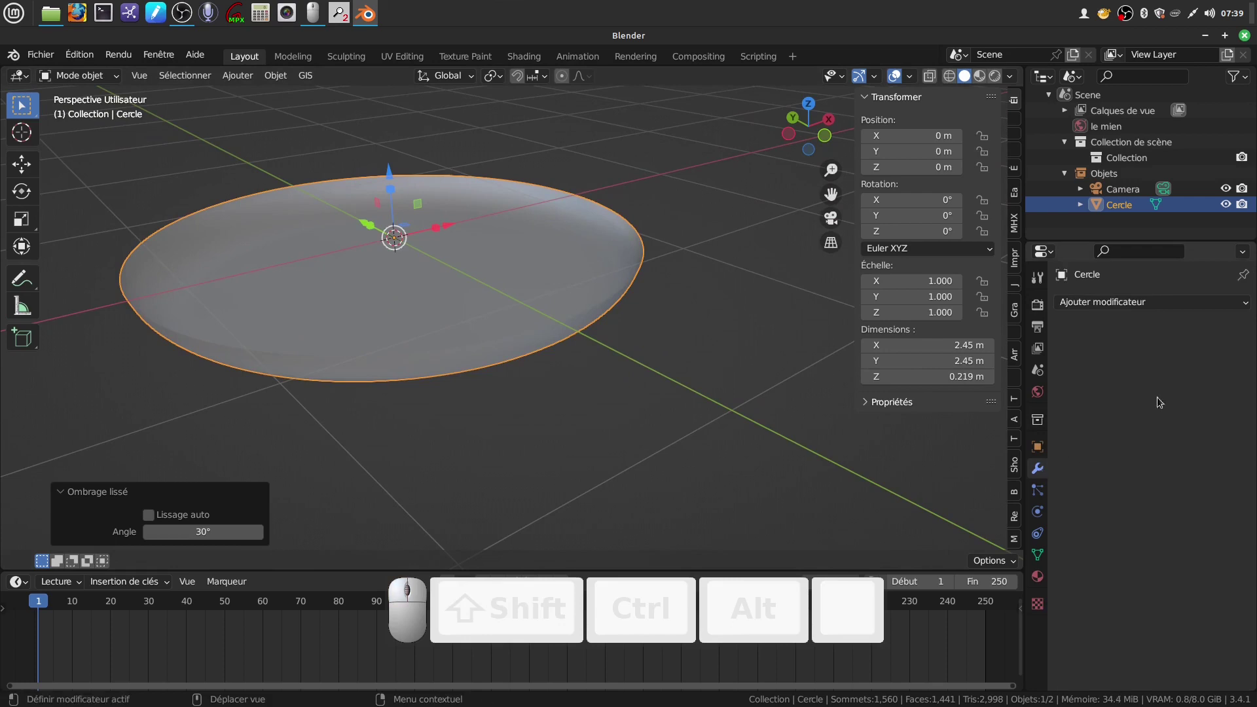
pyautogui.click(1244, 308)
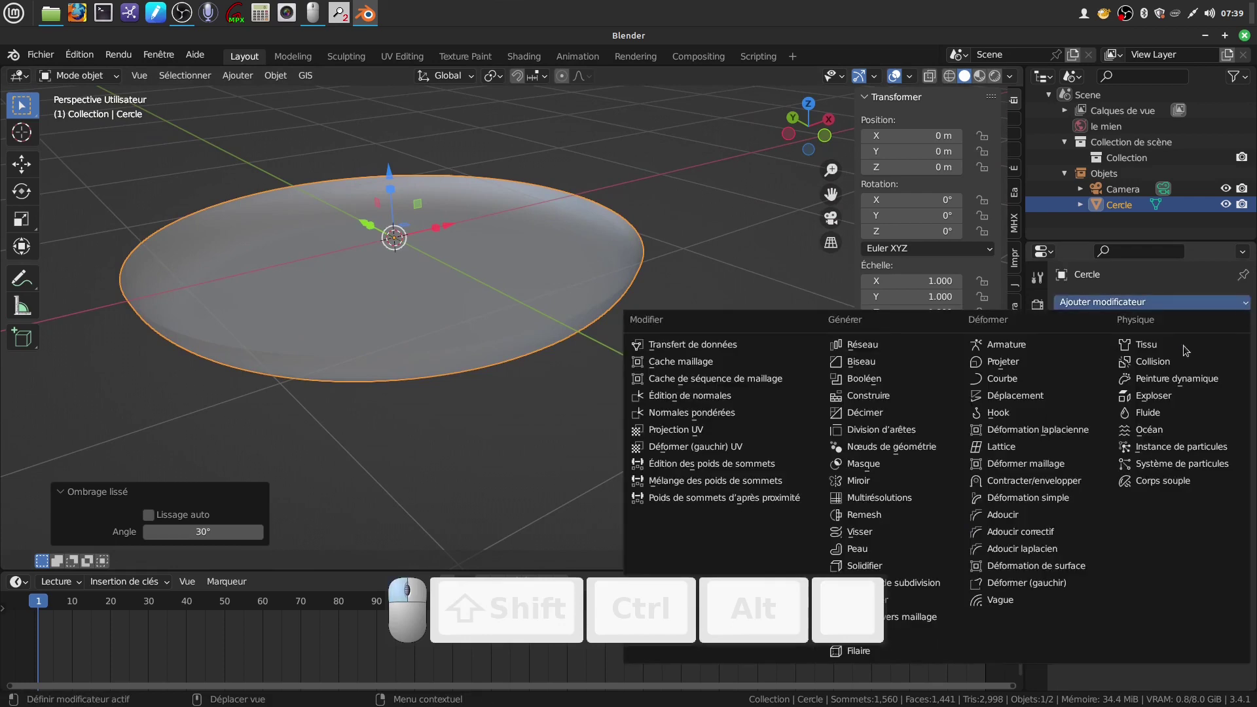
pyautogui.click(881, 563)
# Step: Enter Edit Mode on the dish and set its Solidify thickness to 0.03 m
pyautogui.moveTo(665, 390); pyautogui.dragTo(648, 428, button='middle')
pyautogui.press('Tab')
pyautogui.scroll(2, 648, 428)
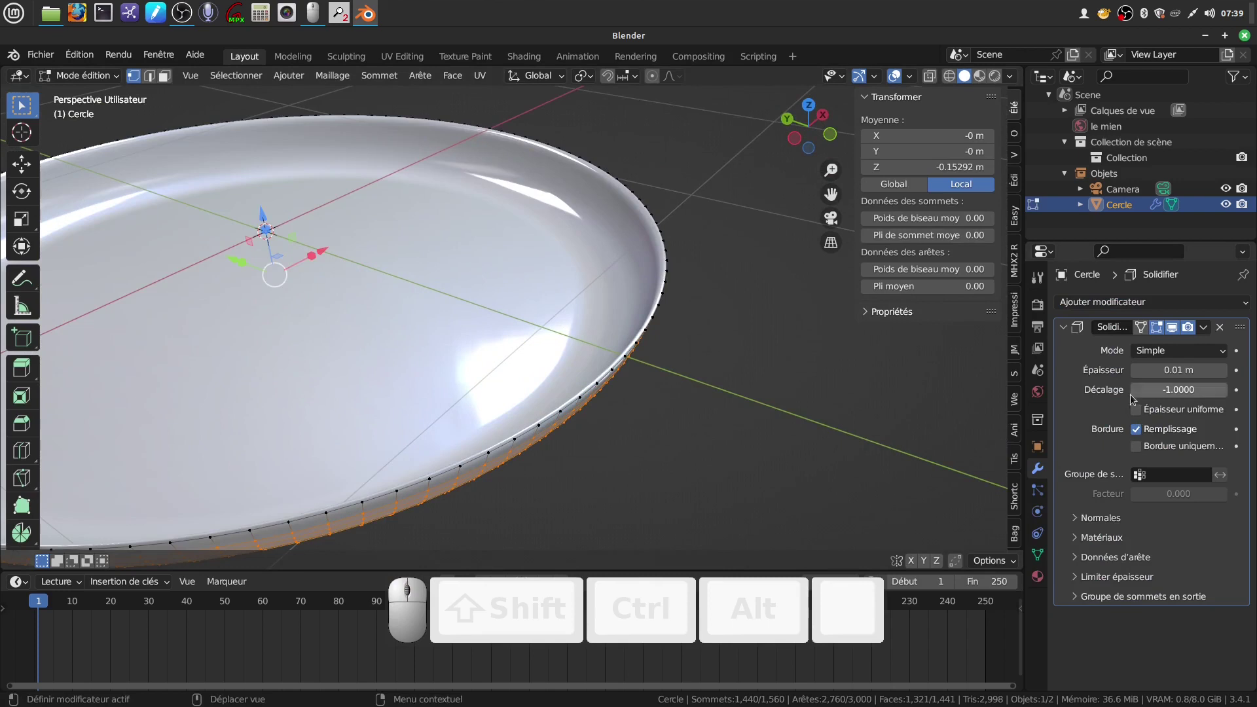
pyautogui.scroll(-2, 655, 393)
pyautogui.moveTo(1162, 370)
pyautogui.mouseDown()
pyautogui.moveTo(1146, 370)
pyautogui.moveTo(1164, 369)
pyautogui.mouseUp()
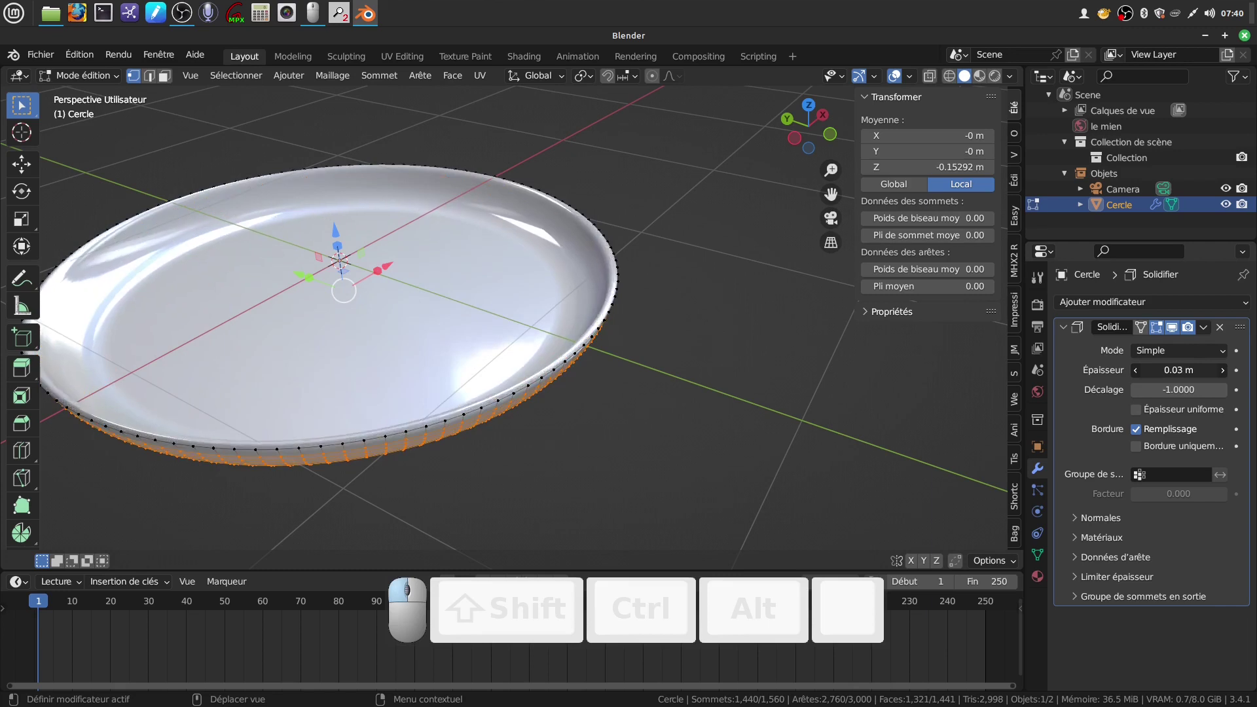
# Step: Set the dish's Solidify thickness to 0.01 m
pyautogui.click(1138, 372)
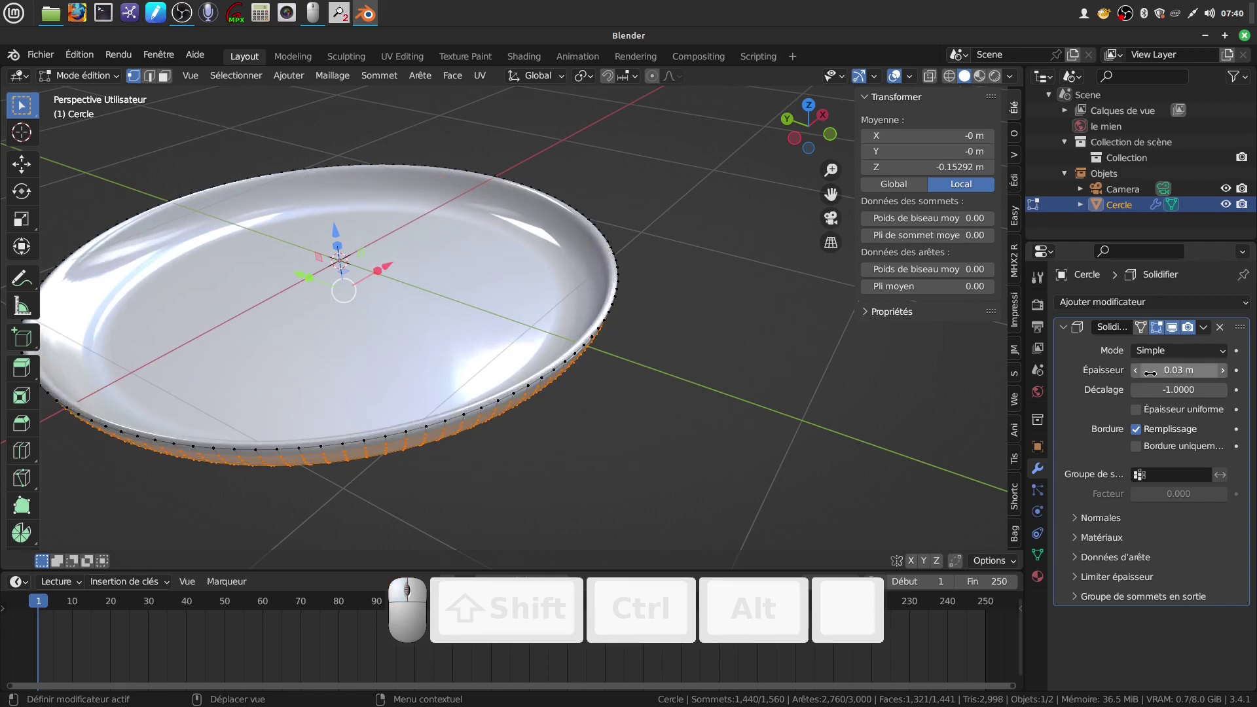
pyautogui.click(1138, 371)
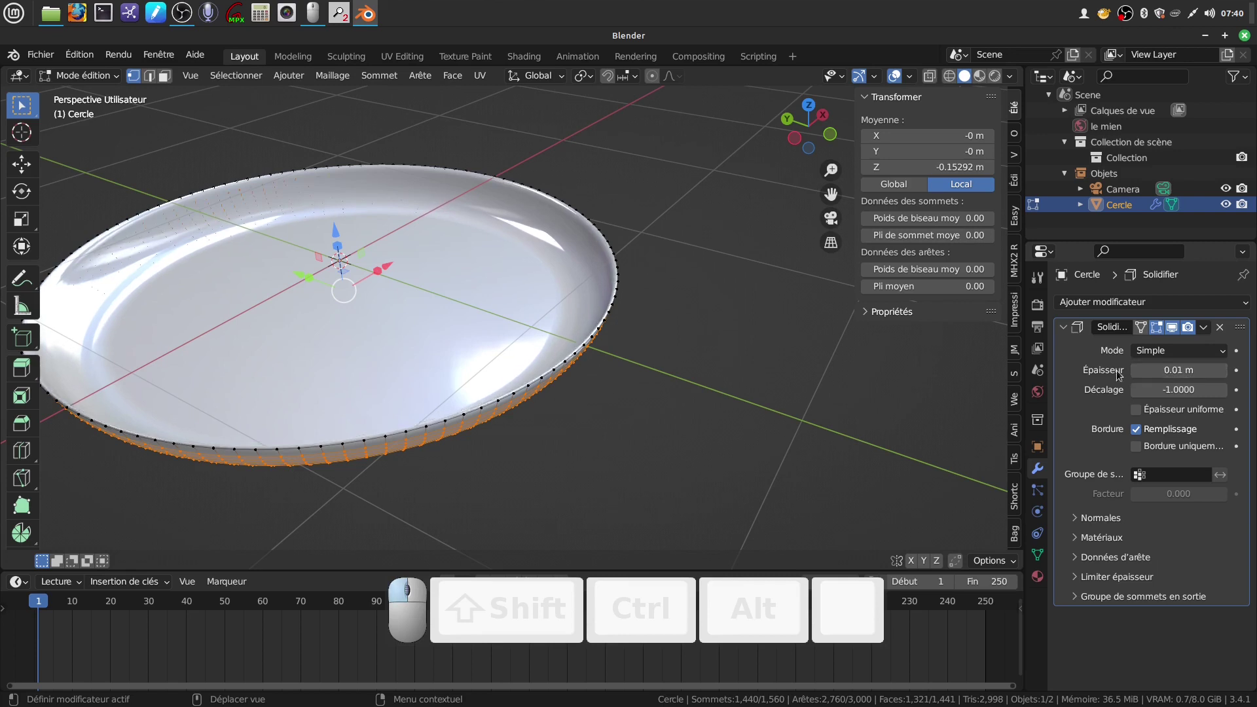
pyautogui.scroll(4, 697, 354)
pyautogui.moveTo(688, 357); pyautogui.dragTo(628, 357, button='middle')
pyautogui.scroll(-6, 696, 353)
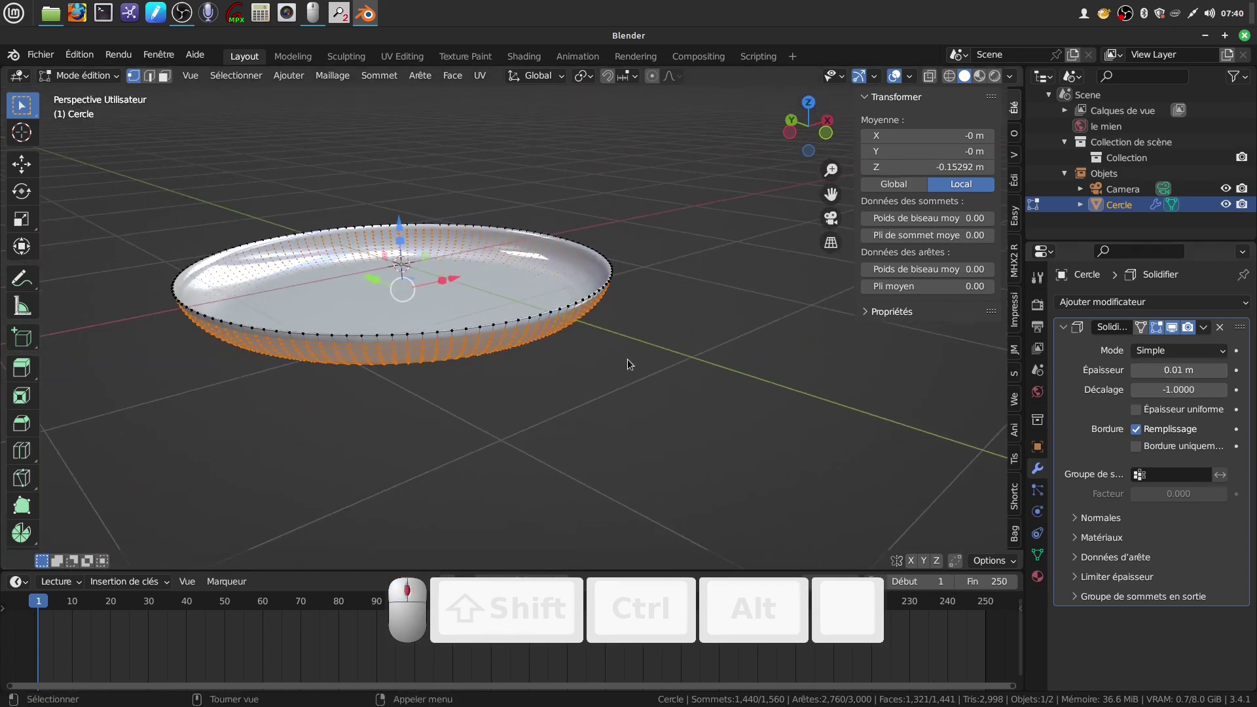
# Step: Leave Edit Mode and enable even thickness (Épaisseur uniforme) on the dish's Solidify modifier
pyautogui.press('Tab')
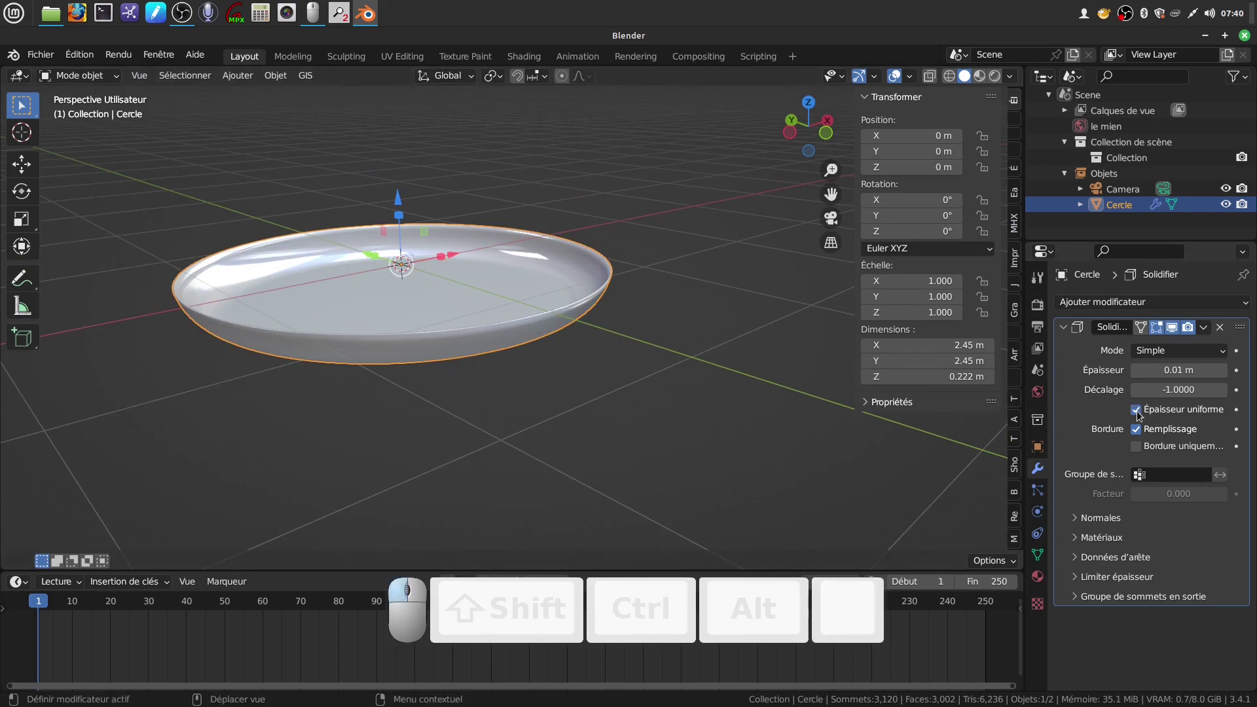
pyautogui.scroll(2, 711, 418)
pyautogui.moveTo(661, 399); pyautogui.dragTo(690, 406, button='middle')
pyautogui.scroll(5, 598, 384)
# Step: Set the dish's Solidify thickness to 0.005 m and return to Object Mode
pyautogui.press('Tab')
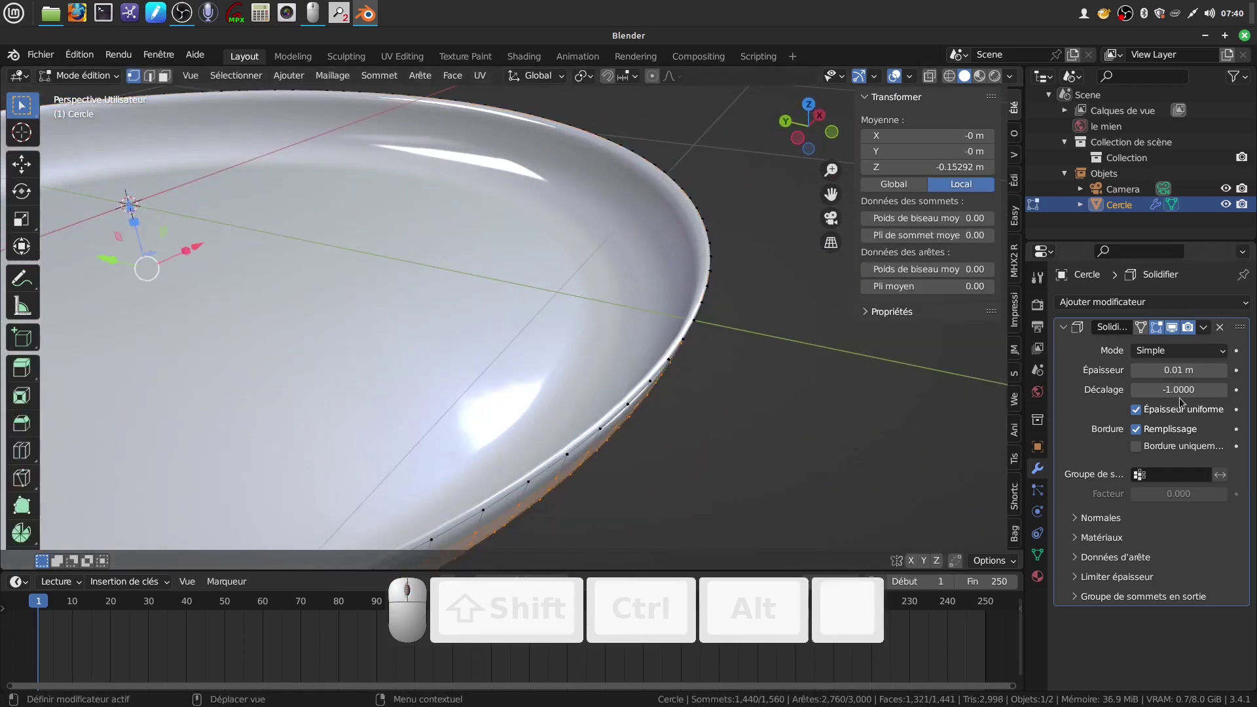
pyautogui.click(1153, 370)
pyautogui.click(1152, 371)
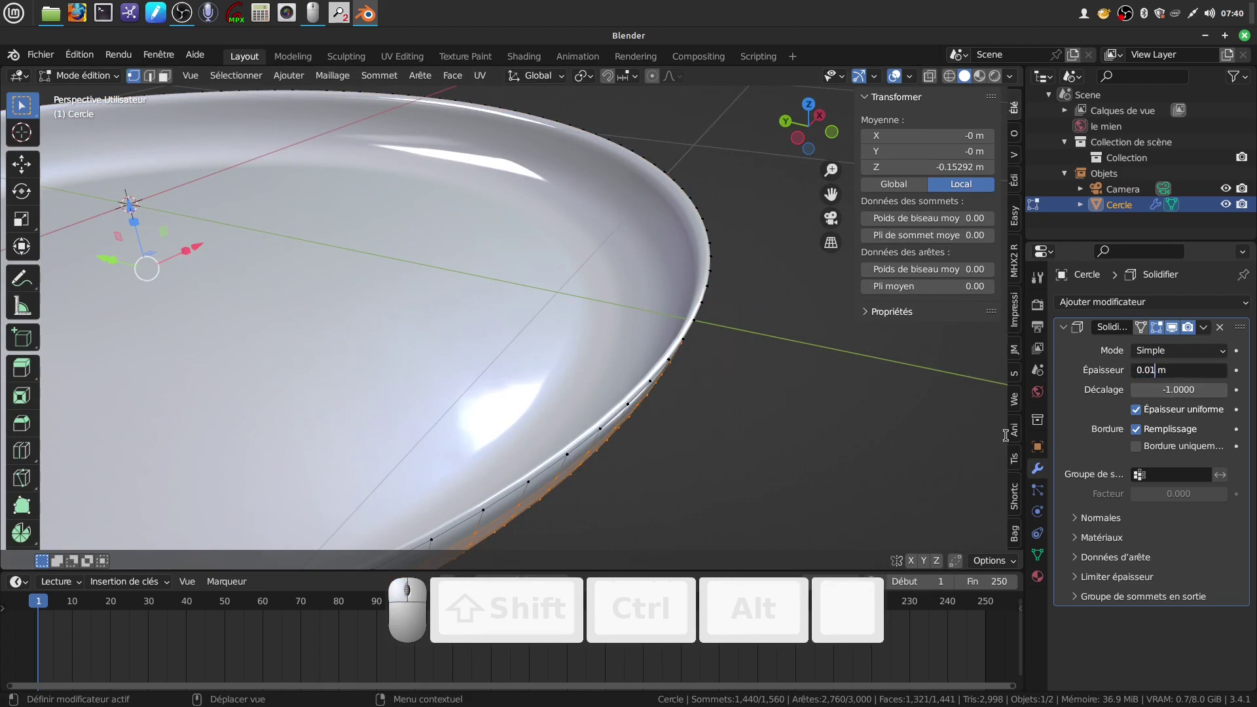
pyautogui.press('BackSpace')
pyautogui.write('0')
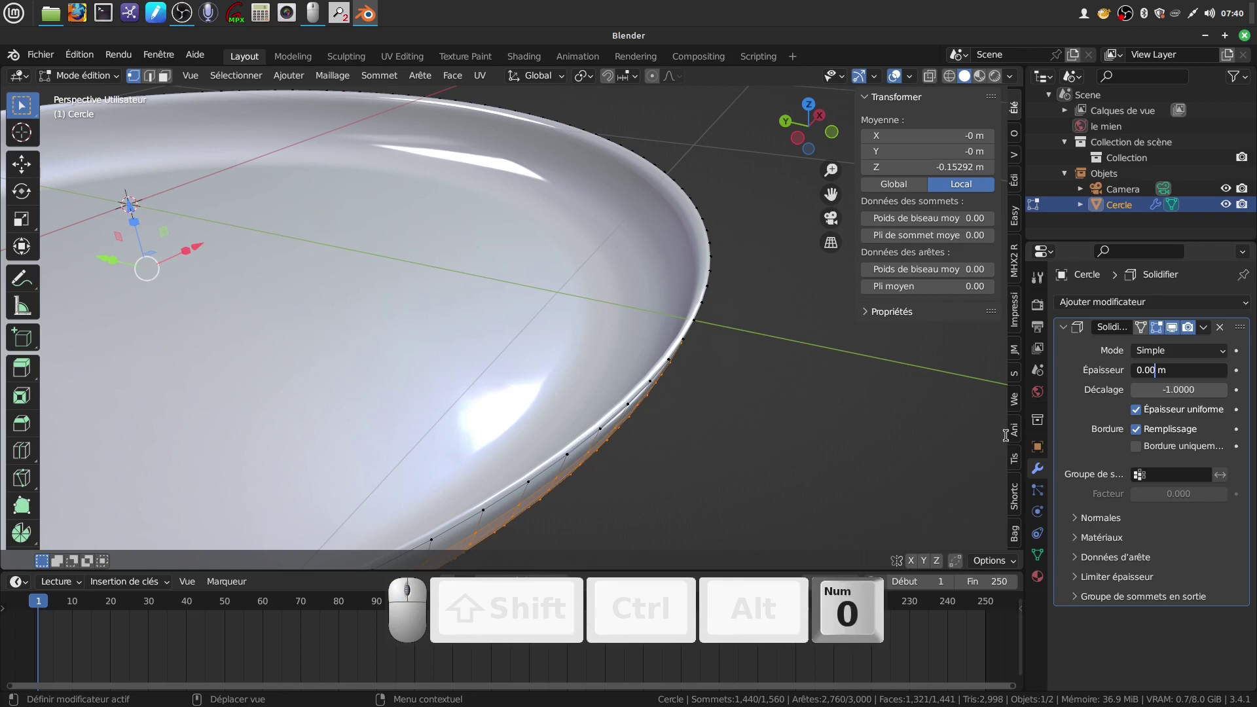
pyautogui.write('5')
pyautogui.press('Return')
pyautogui.moveTo(837, 452); pyautogui.dragTo(721, 367, button='middle')
pyautogui.press('Tab')
pyautogui.scroll(2, 658, 418)
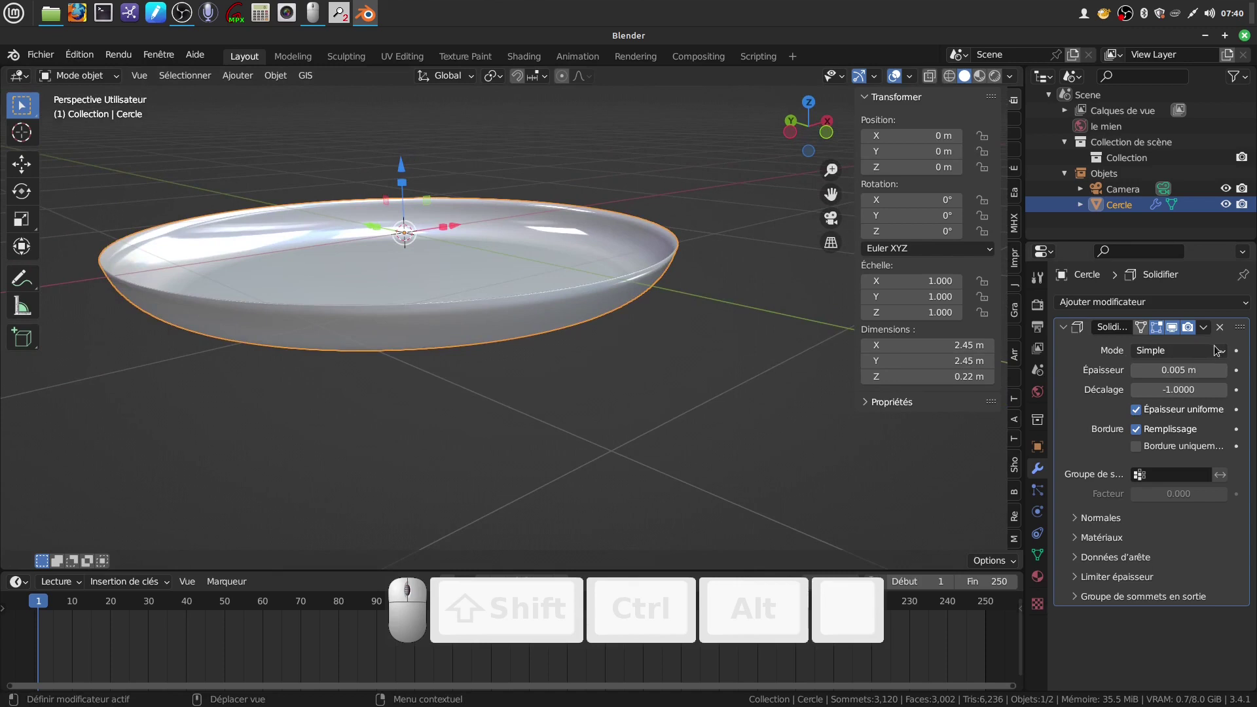
# Step: Apply the Solidify modifier to the dish
pyautogui.click(1205, 329)
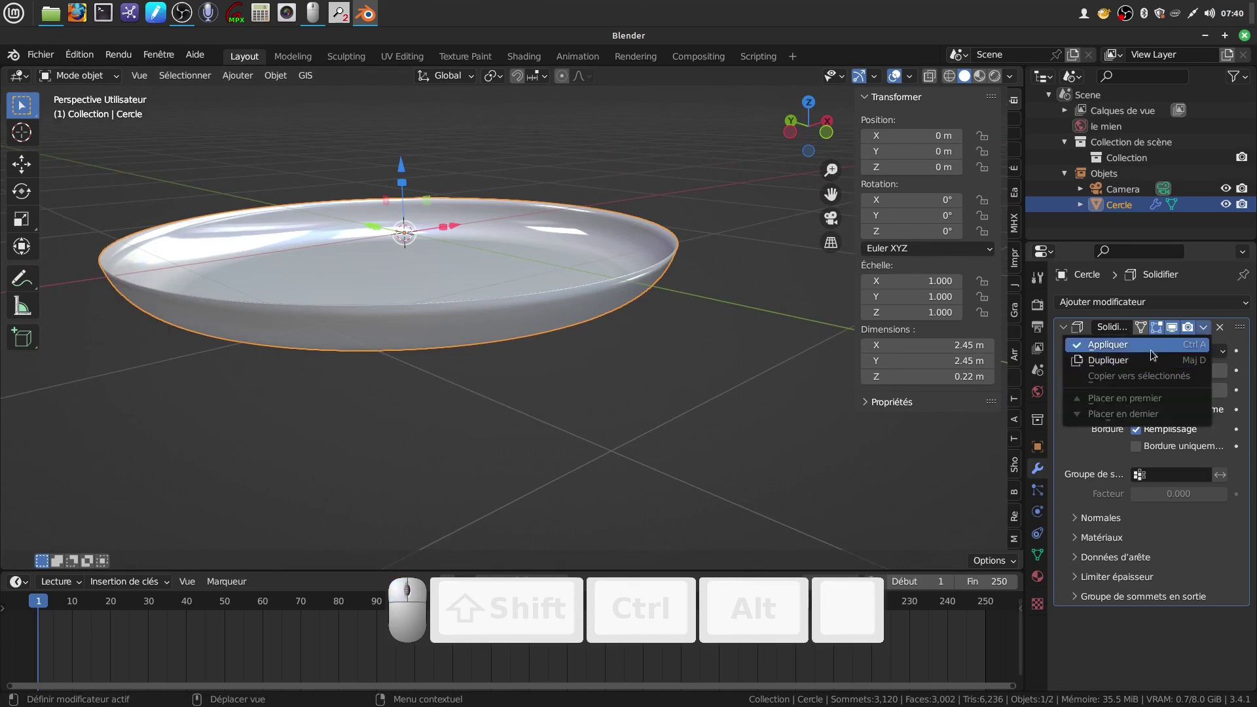
pyautogui.click(1142, 345)
pyautogui.moveTo(497, 354); pyautogui.dragTo(494, 360, button='middle')
pyautogui.scroll(-3, 493, 359)
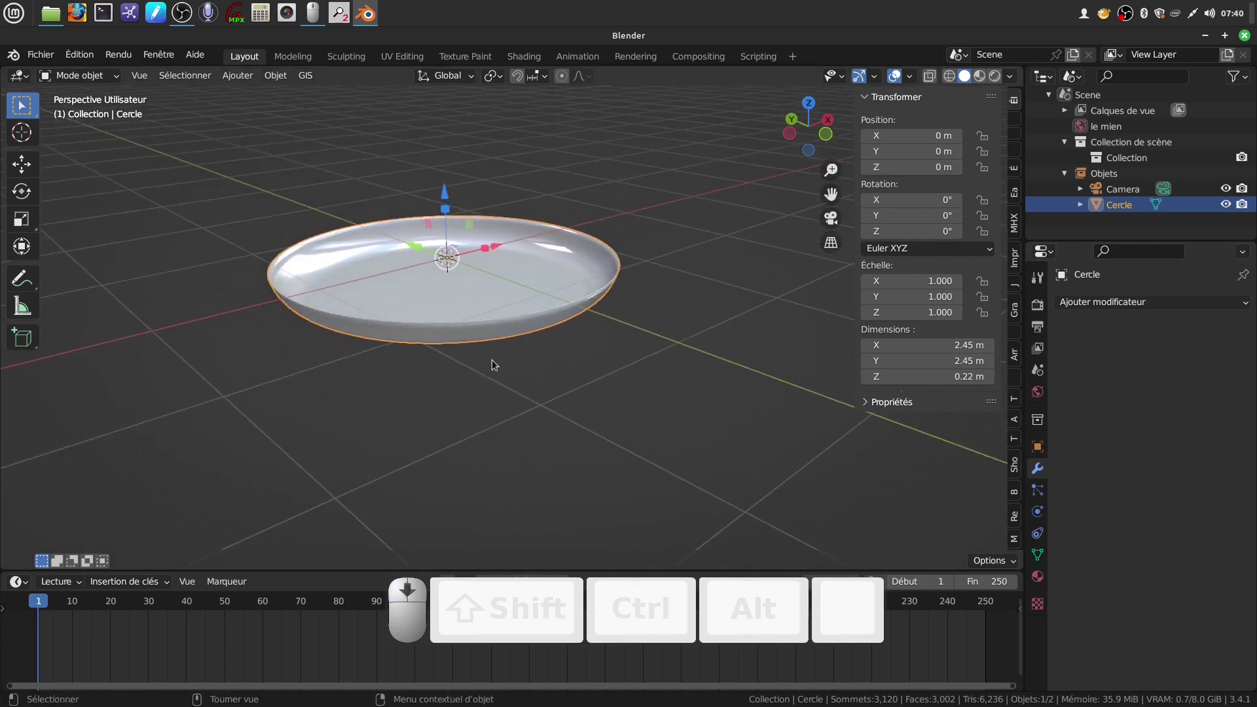
# Step: Turn on the face orientation overlay to check the dish's normals and turn it off again
pyautogui.press('q')
pyautogui.click(279, 386)
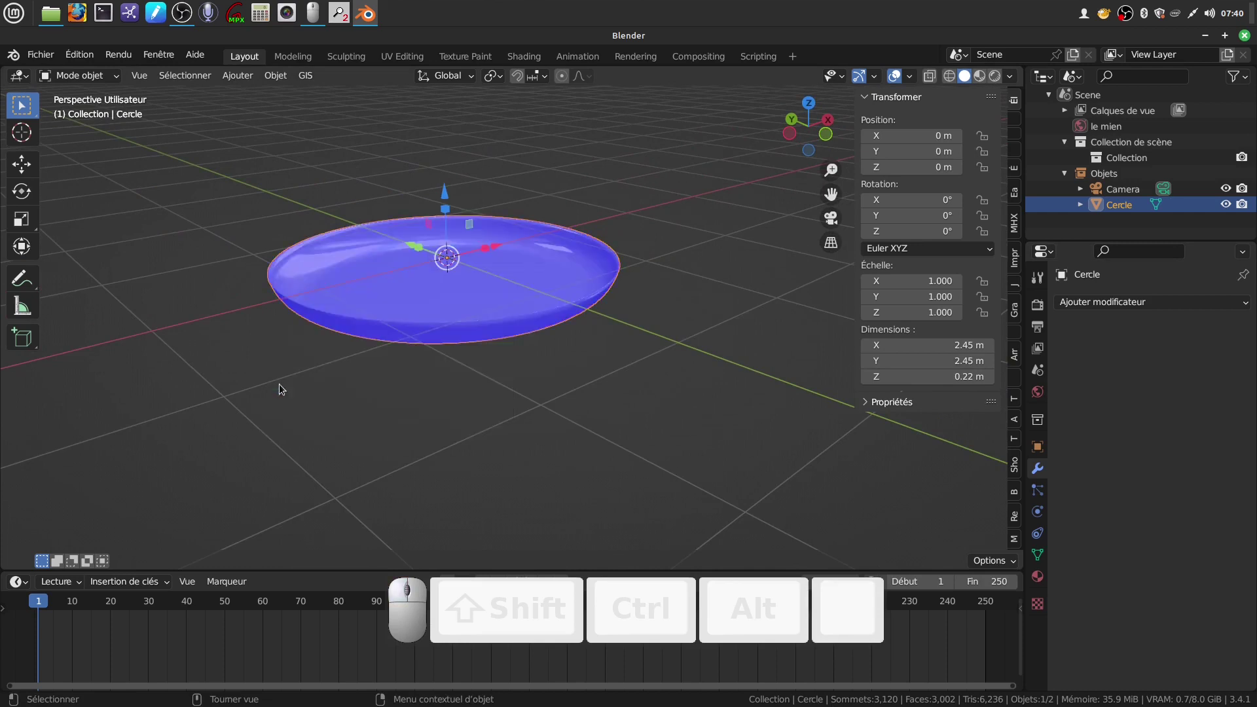
pyautogui.press('q')
pyautogui.click(75, 393)
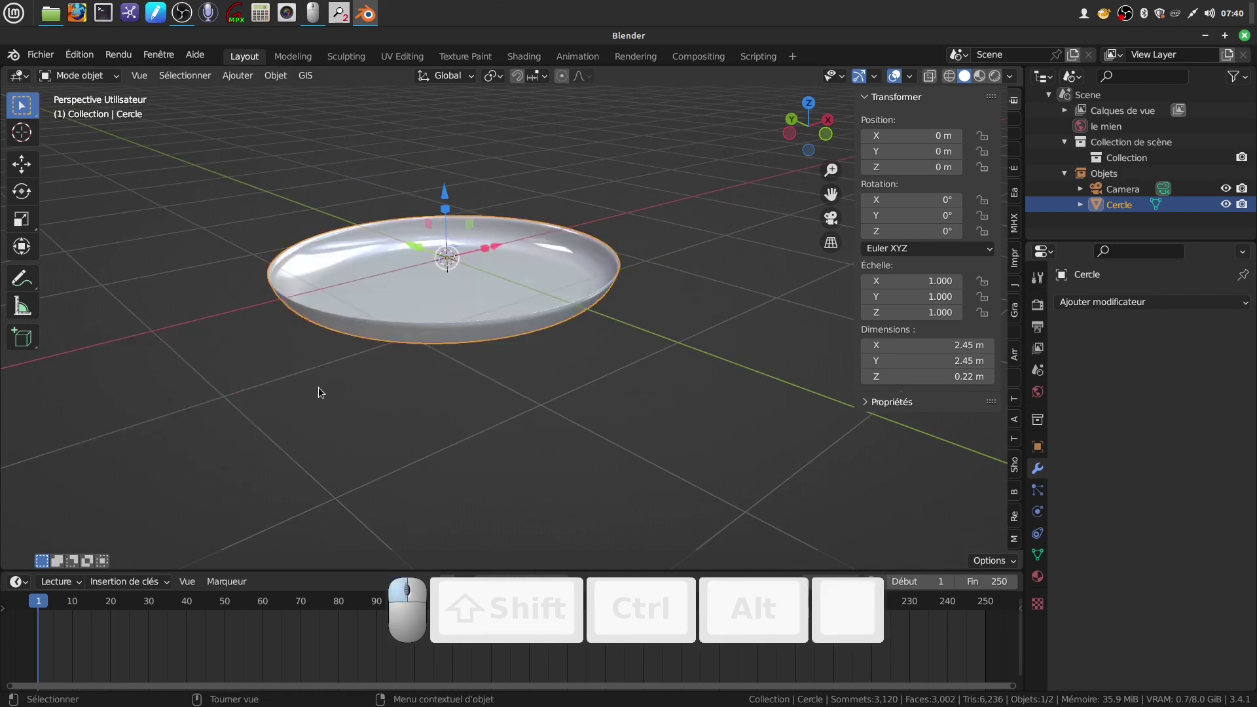
# Step: Enter Edit Mode on the dish, switch to the bottom orthographic view and deselect all vertices
pyautogui.scroll(3, 462, 394)
pyautogui.moveTo(462, 394); pyautogui.dragTo(452, 281, button='middle')
pyautogui.scroll(-3, 452, 281)
pyautogui.moveTo(519, 328); pyautogui.dragTo(567, 278, button='middle')
pyautogui.press('Tab')
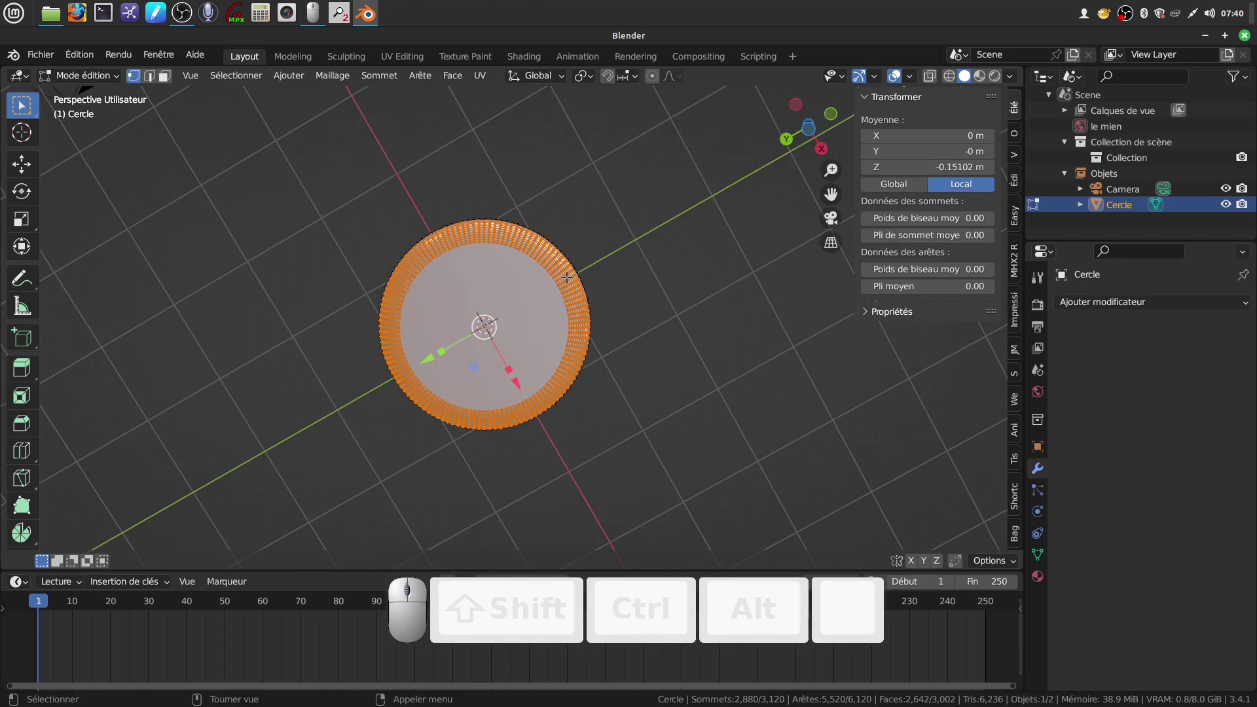
pyautogui.press('ctrl+KP_7')
pyautogui.scroll(3, 567, 278)
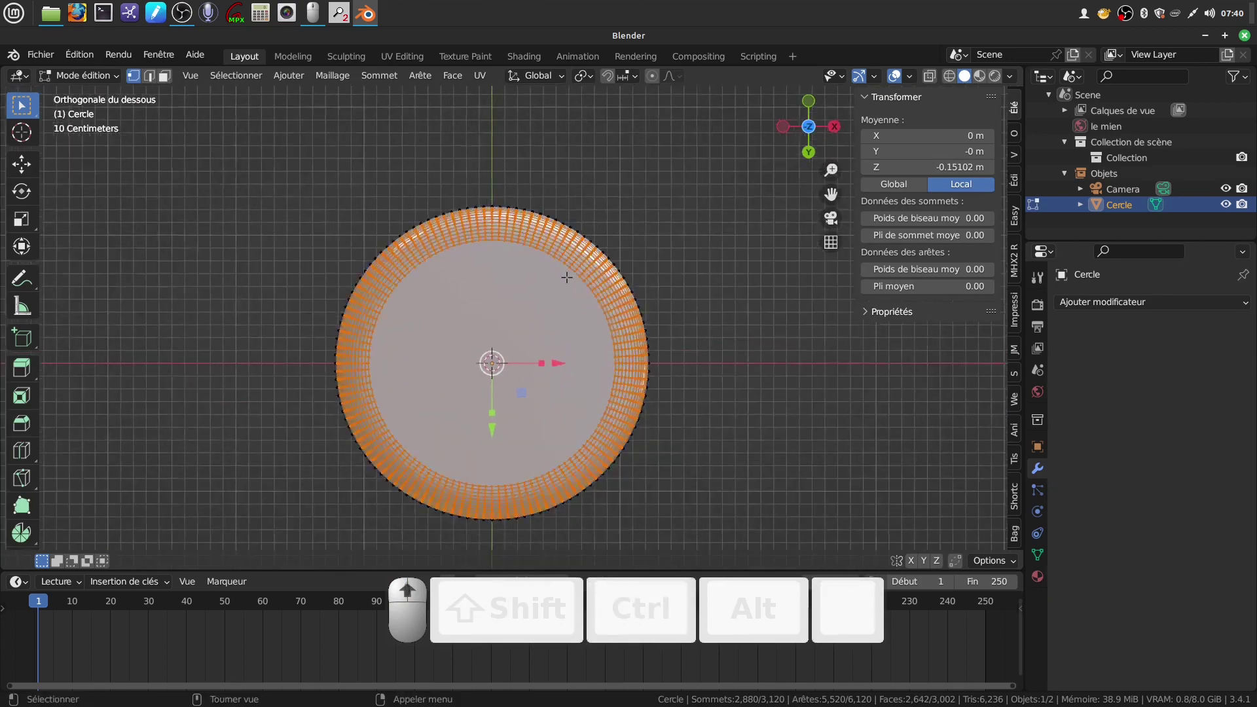
pyautogui.keyDown('shift'); pyautogui.moveTo(572, 292); pyautogui.dragTo(589, 230, button='middle'); pyautogui.keyUp('shift')
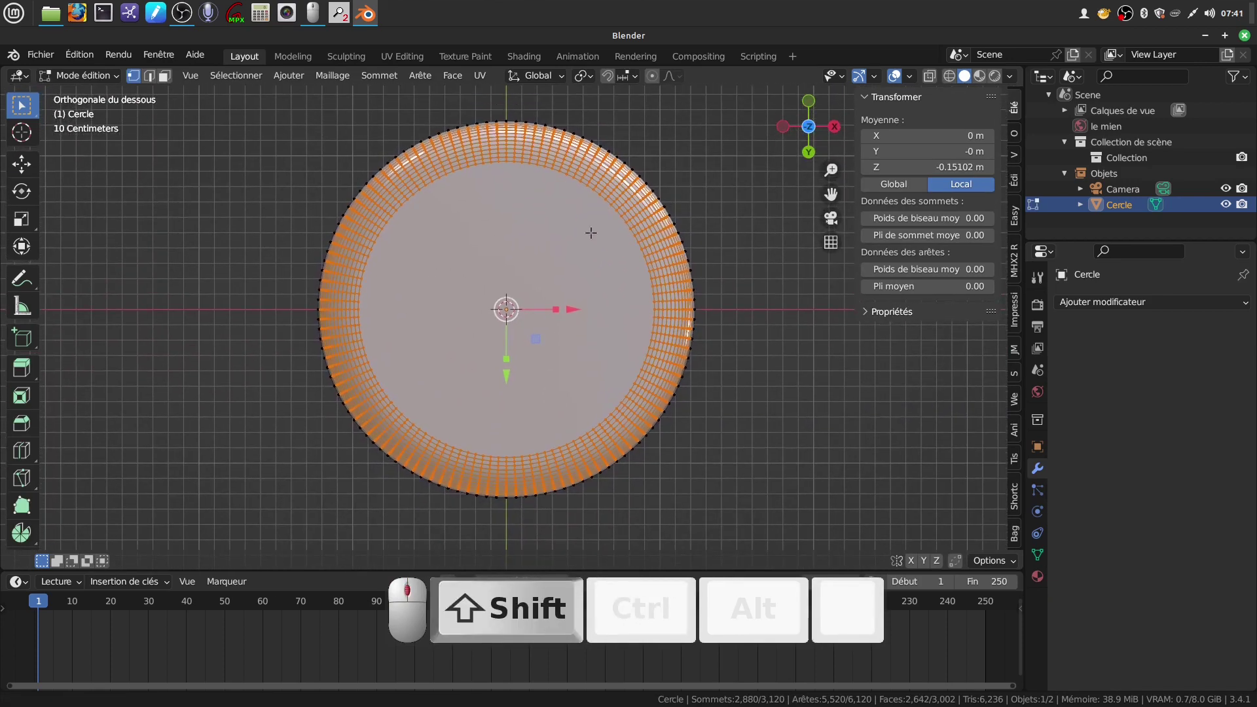
pyautogui.scroll(1, 586, 303)
pyautogui.keyDown('shift'); pyautogui.moveTo(587, 303); pyautogui.dragTo(585, 315, button='middle'); pyautogui.keyUp('shift')
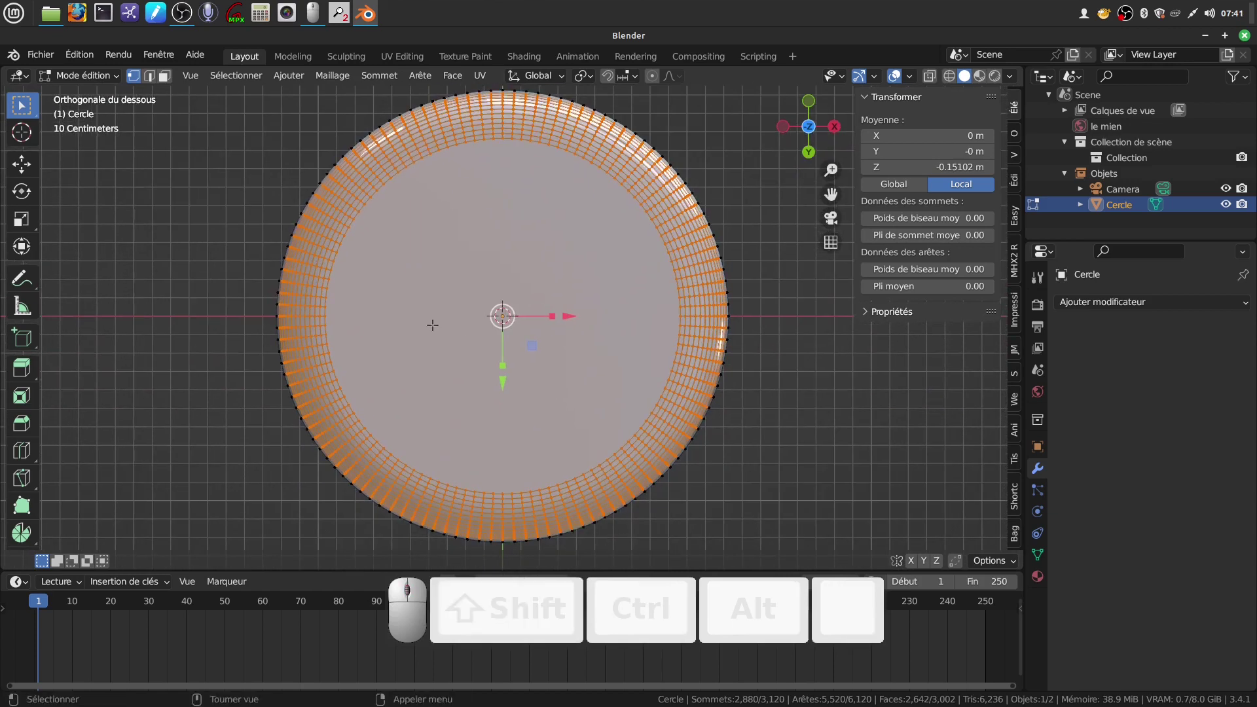
pyautogui.press('a')
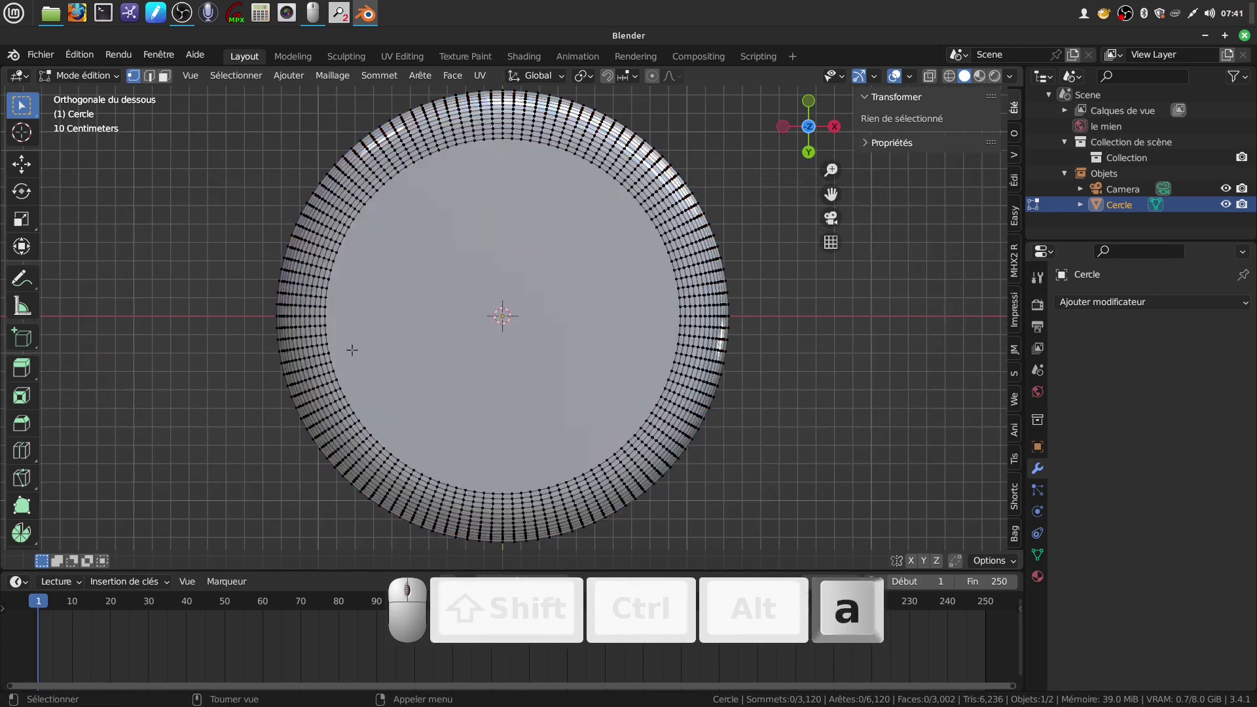
# Step: Connect the two opposite vertices of the bottom face at Y about -0.10 m with a straight edge parallel to X
pyautogui.click(325, 299)
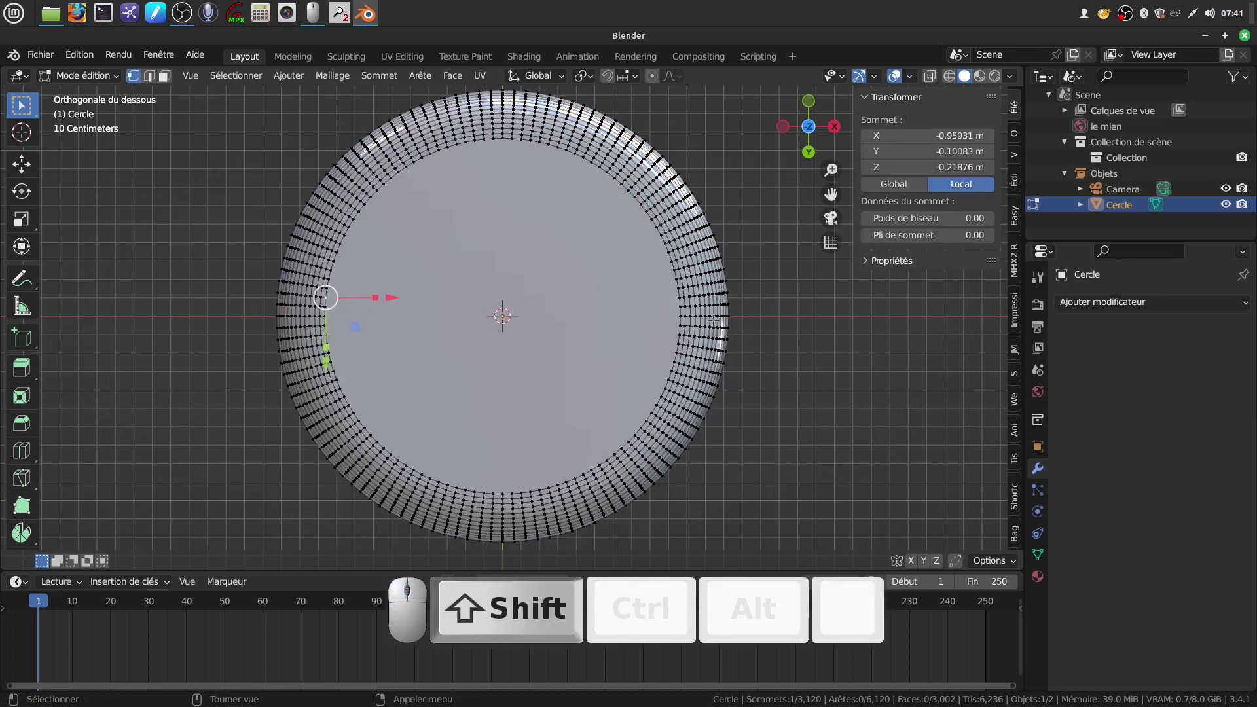
pyautogui.keyDown('shift'); pyautogui.click(678, 297); pyautogui.keyUp('shift')
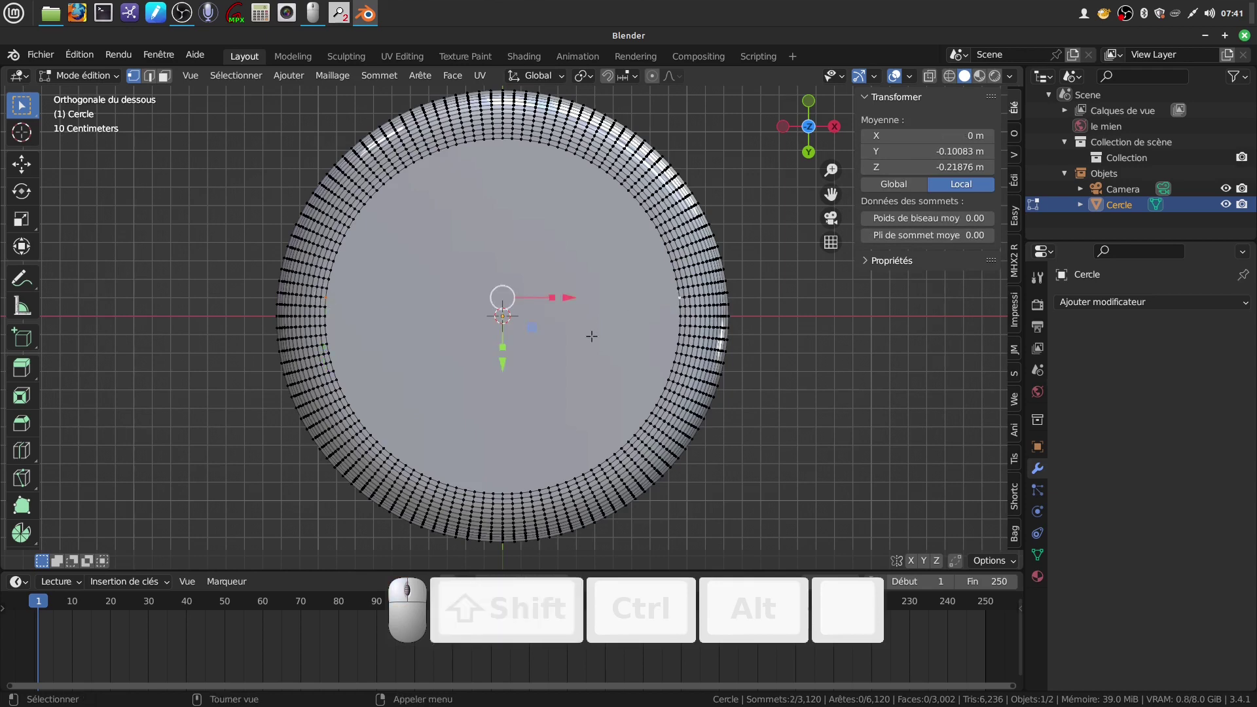
pyautogui.press('j')
# Step: Connect the two opposite vertices of the bottom face at Y about 0.10 m with a second edge parallel to the first
pyautogui.keyDown('shift'); pyautogui.scroll(-2, 553, 360); pyautogui.keyUp('shift')
pyautogui.scroll(2, 348, 304)
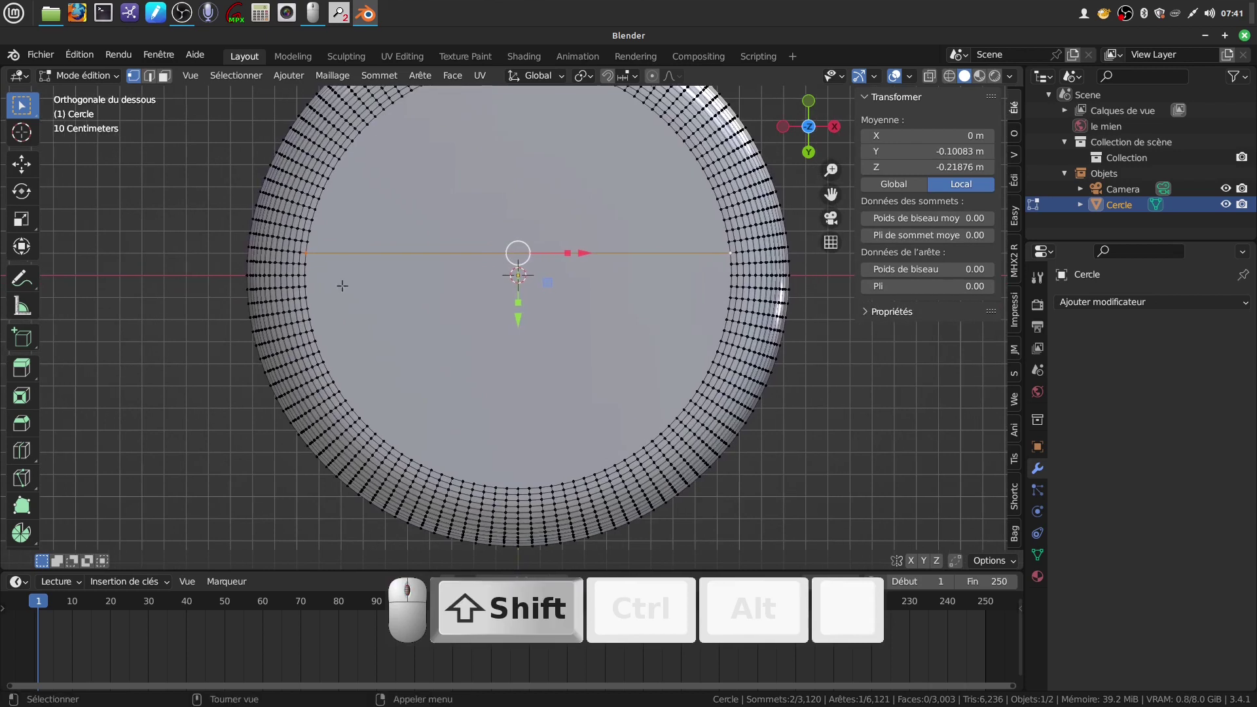
pyautogui.click(306, 298)
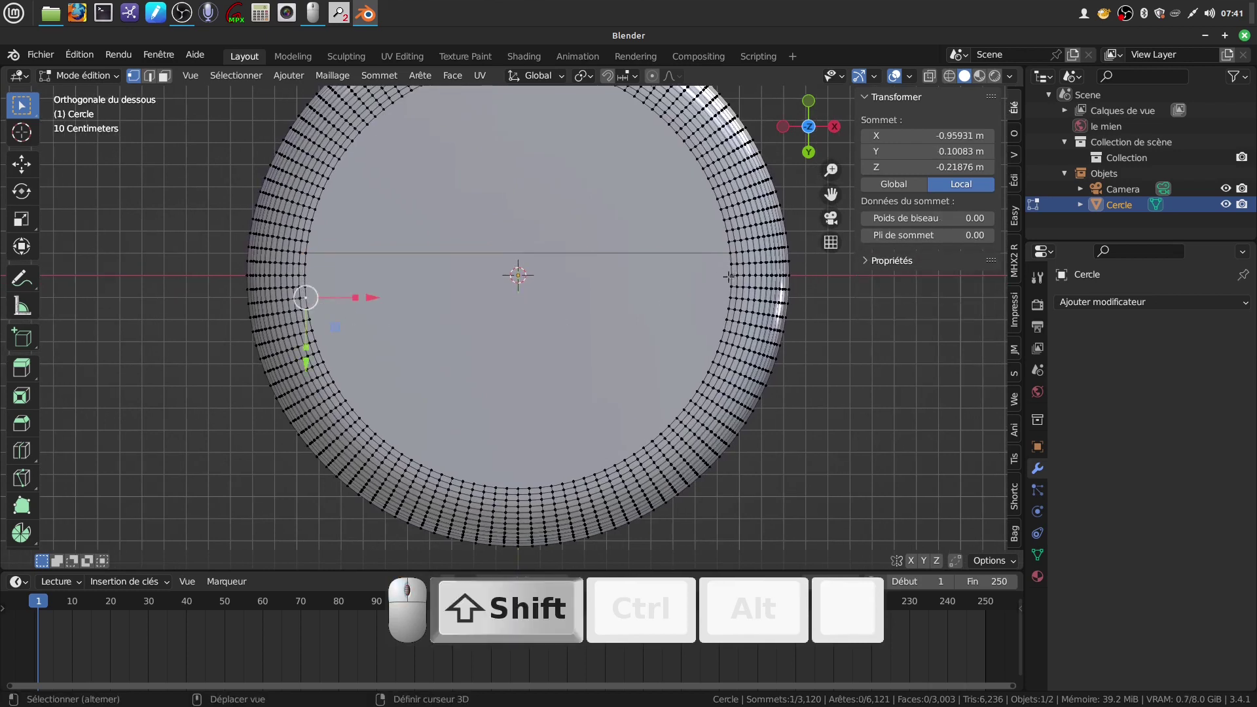
pyautogui.keyDown('shift'); pyautogui.click(728, 298); pyautogui.keyUp('shift')
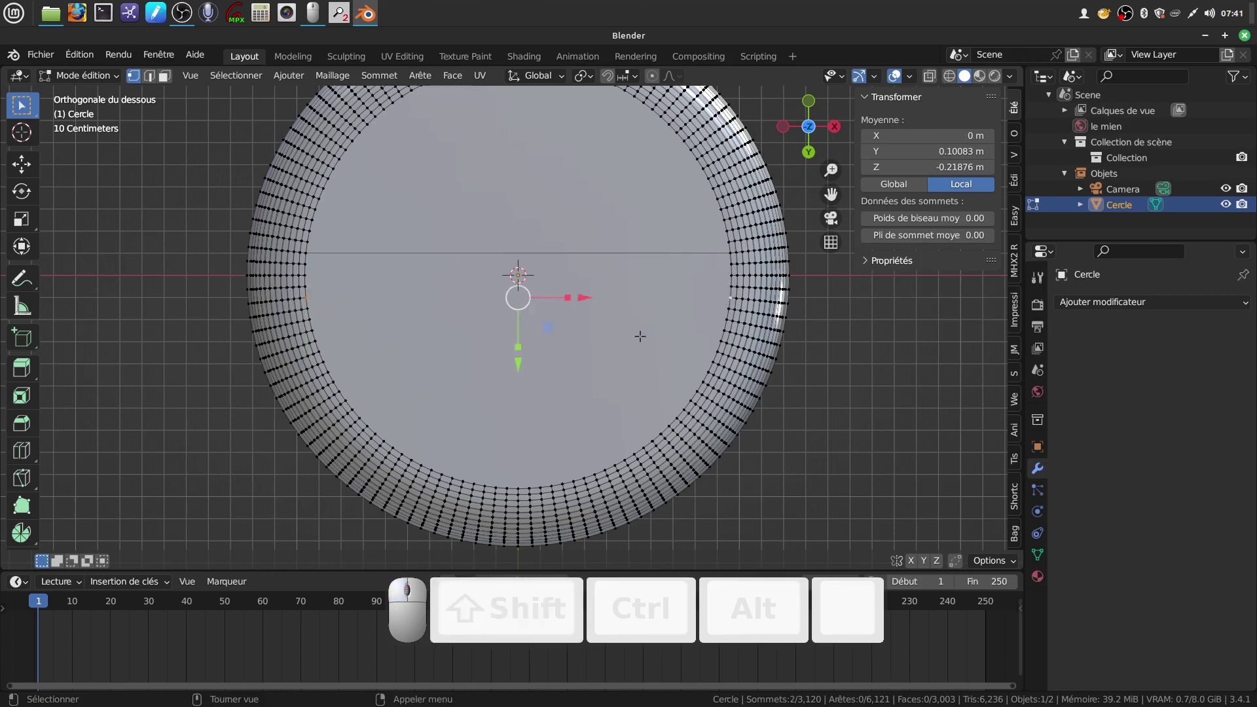
pyautogui.press('j')
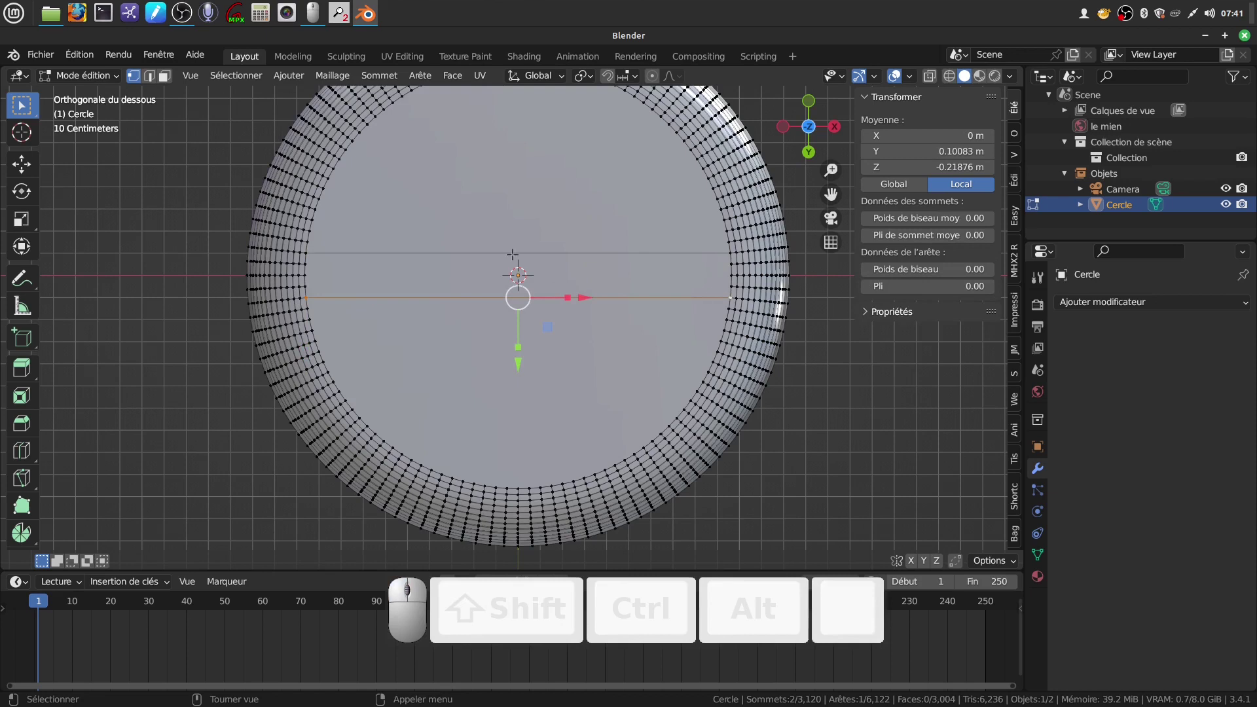
# Step: In face selection mode, select the central strip of the bottom and the adjoining wall faces at its negative X end
pyautogui.scroll(-1, 465, 241)
pyautogui.click(164, 77)
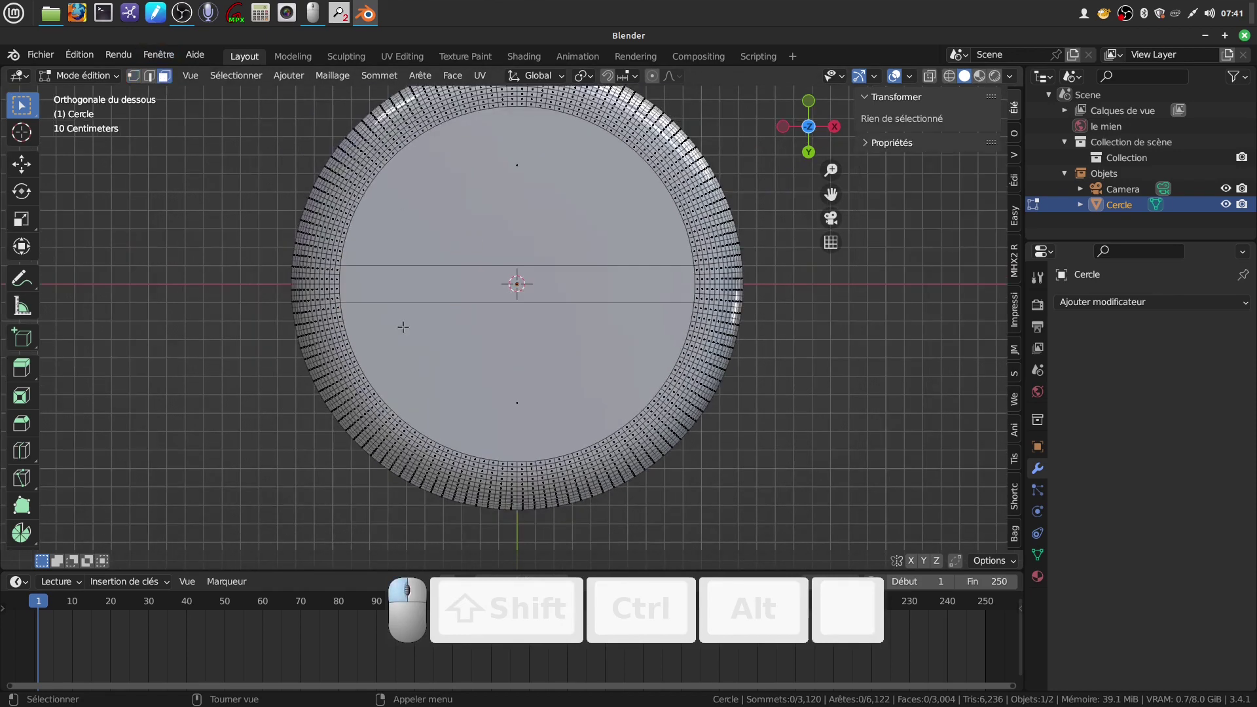
pyautogui.scroll(2, 406, 314)
pyautogui.click(417, 279)
pyautogui.keyDown('shift'); pyautogui.moveTo(418, 279); pyautogui.dragTo(613, 285, button='middle'); pyautogui.keyUp('shift')
pyautogui.press('c')
pyautogui.moveTo(413, 285)
pyautogui.mouseDown()
pyautogui.moveTo(351, 271)
pyautogui.moveTo(352, 296)
pyautogui.mouseUp()
pyautogui.rightClick(358, 295)
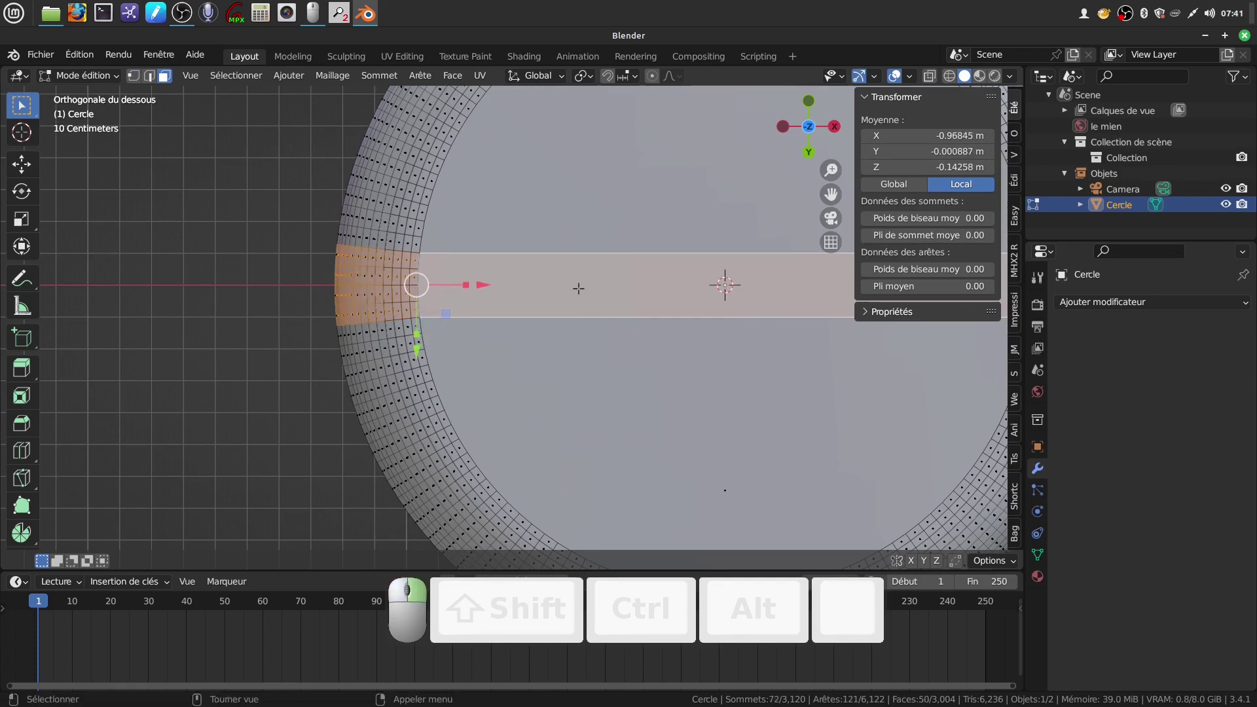
# Step: Add the wall faces at the strip's positive X end to the selection with Circle Select
pyautogui.scroll(-4, 578, 288)
pyautogui.keyDown('shift'); pyautogui.moveTo(642, 310); pyautogui.dragTo(351, 328, button='middle'); pyautogui.keyUp('shift')
pyautogui.scroll(3, 415, 364)
pyautogui.keyDown('shift'); pyautogui.moveTo(415, 364); pyautogui.dragTo(440, 332, button='middle'); pyautogui.keyUp('shift')
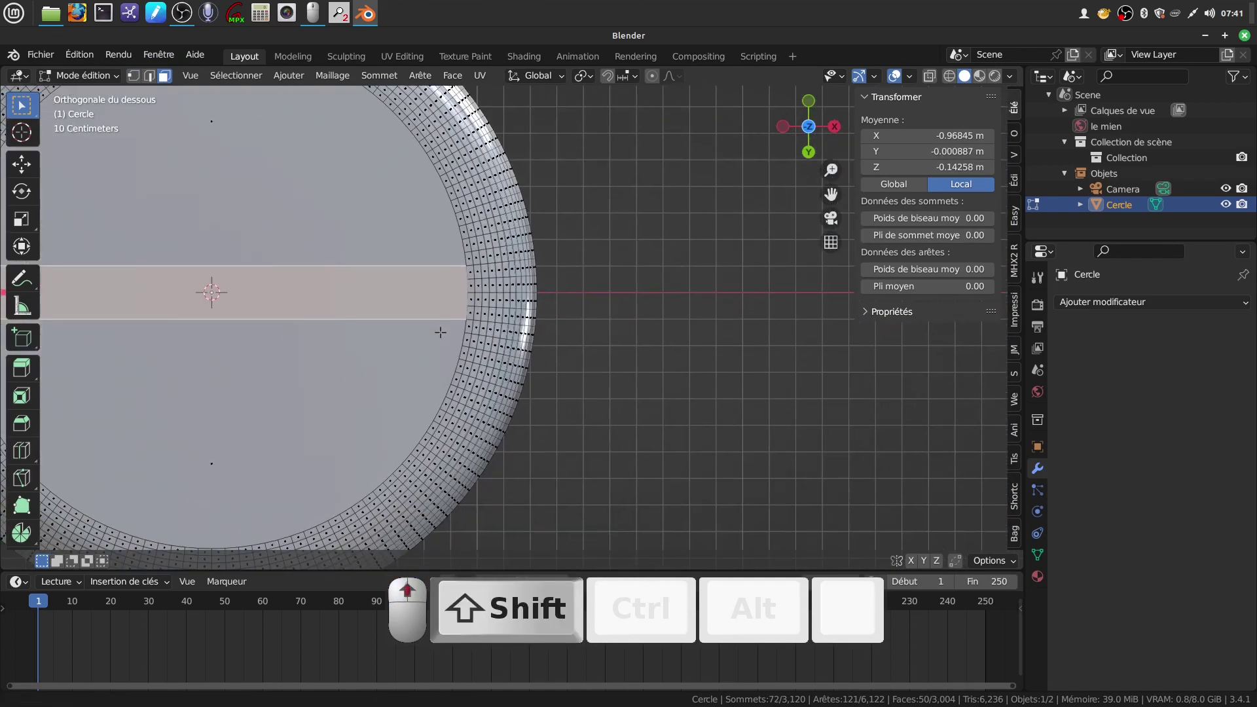
pyautogui.press('c')
pyautogui.moveTo(476, 289)
pyautogui.mouseDown()
pyautogui.moveTo(519, 300)
pyautogui.moveTo(524, 283)
pyautogui.mouseUp()
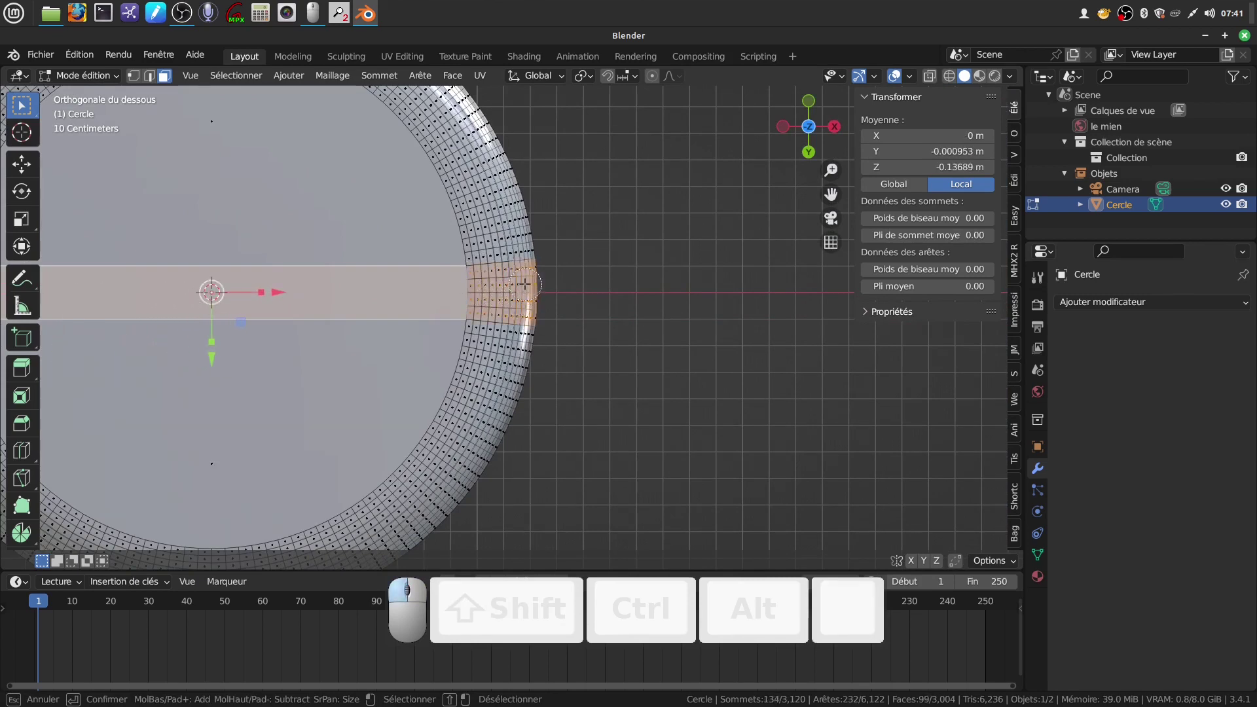
# Step: Duplicate the selected strip in place, separate it into its own object and leave Edit Mode
pyautogui.moveTo(524, 284); pyautogui.dragTo(573, 379, button='middle')
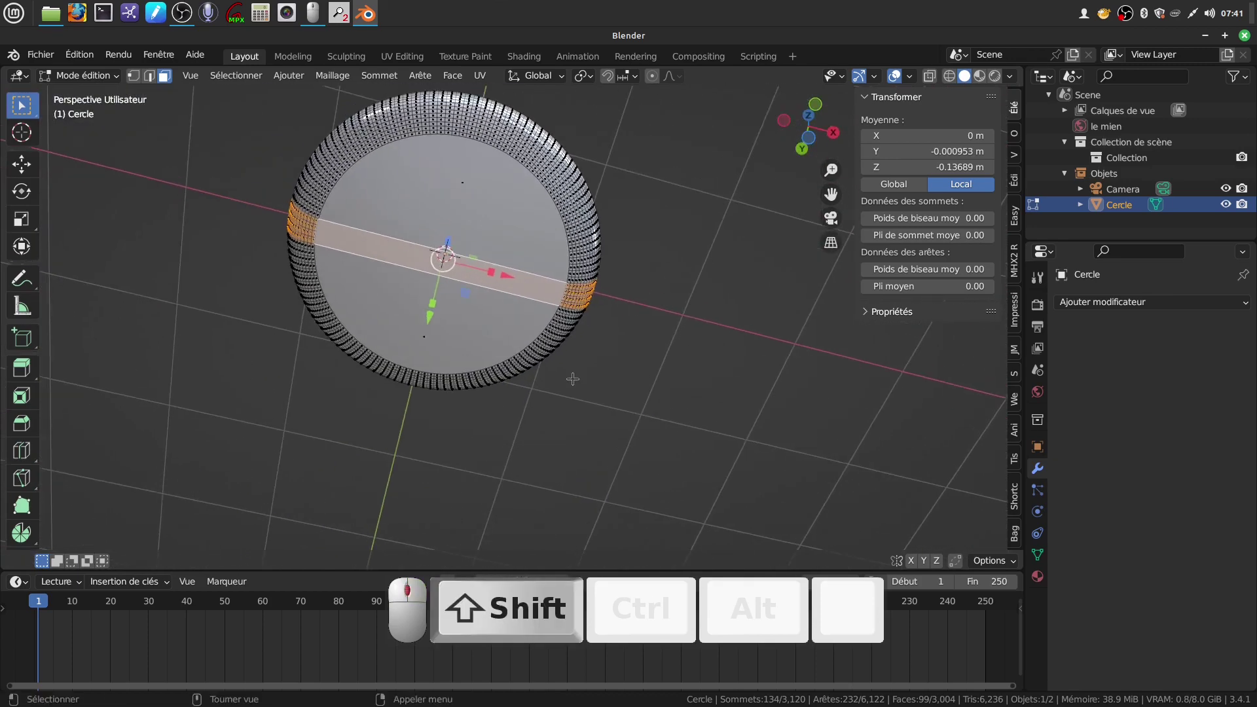
pyautogui.scroll(2, 573, 432)
pyautogui.press('shift')
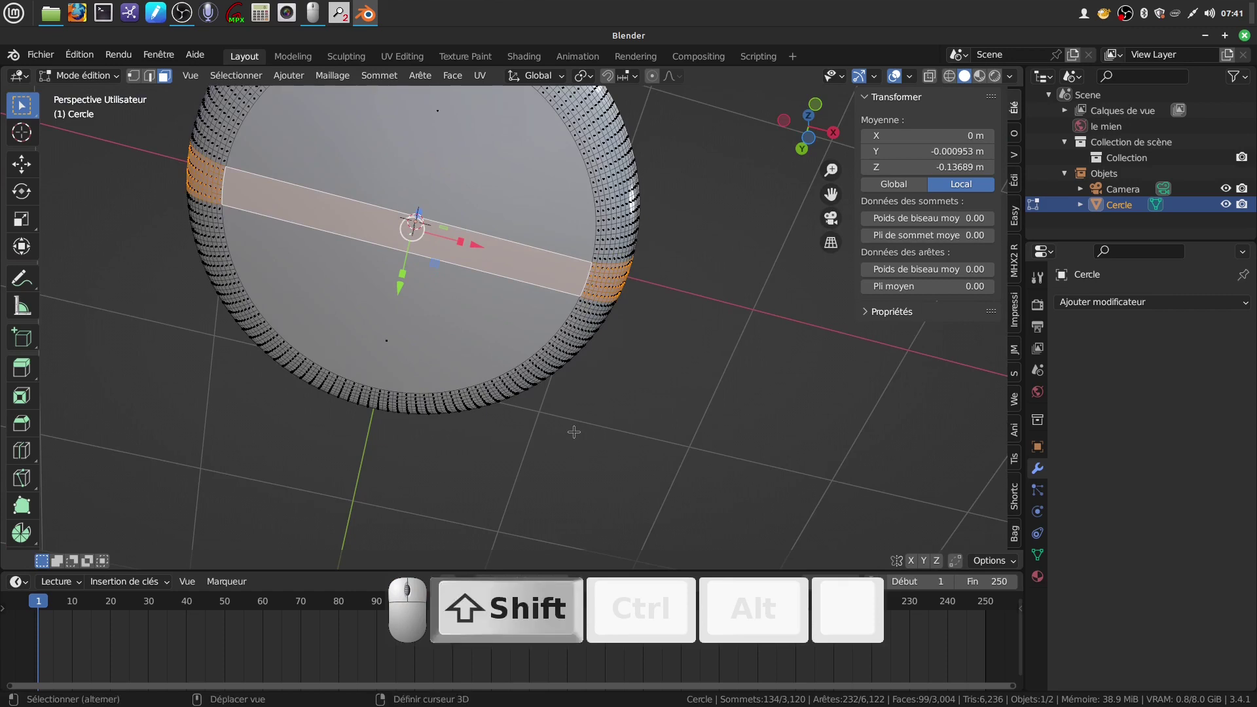
pyautogui.hotkey('shift', 'd')
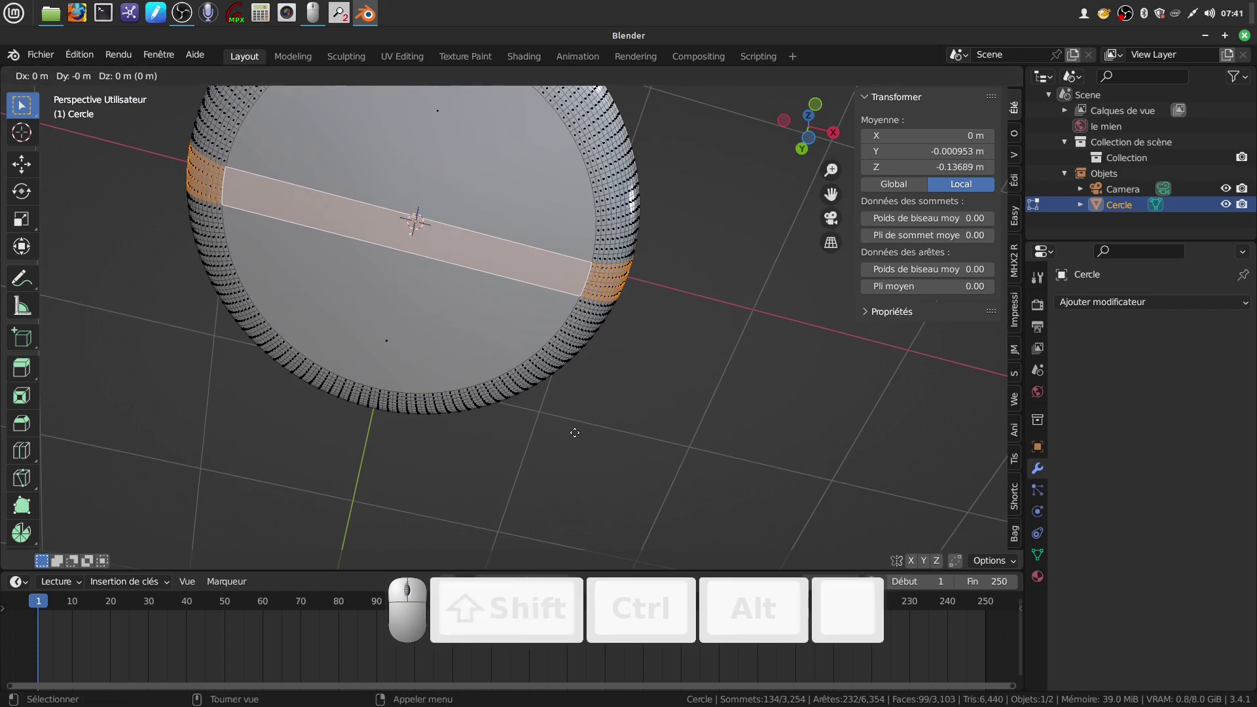
pyautogui.click(575, 433)
pyautogui.press('p')
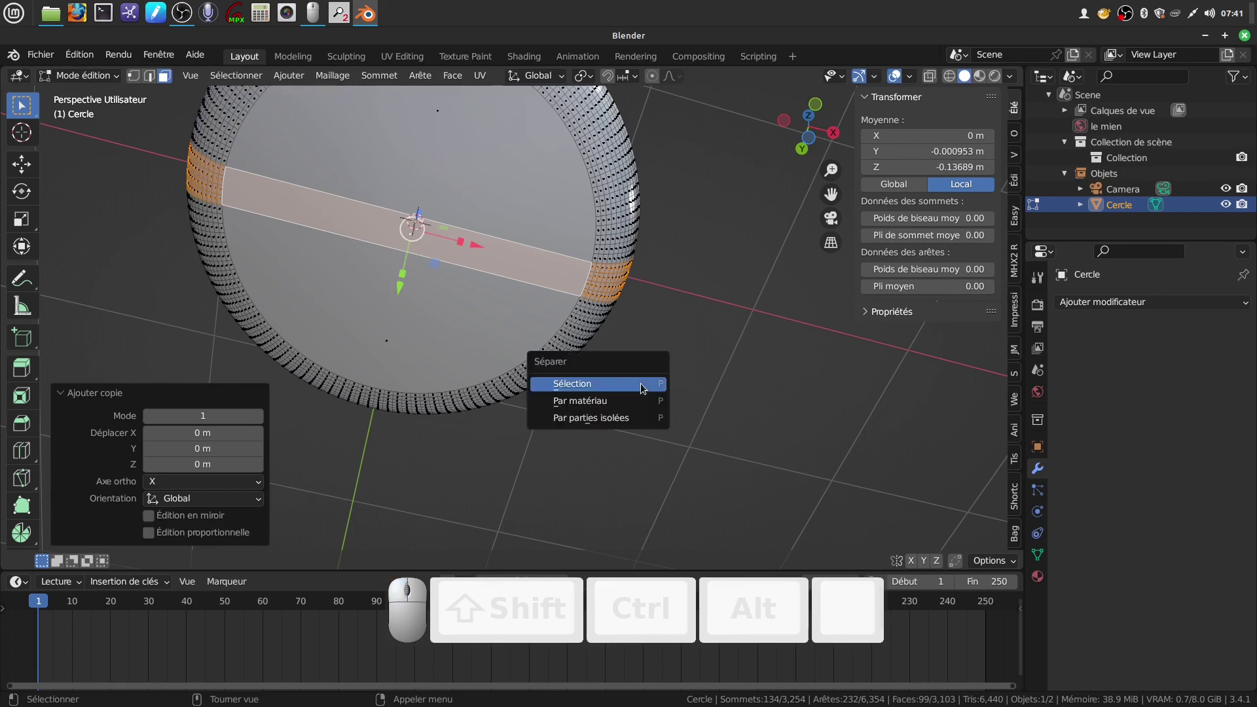
pyautogui.click(630, 383)
pyautogui.moveTo(628, 381); pyautogui.dragTo(596, 390, button='middle')
pyautogui.press('Tab')
# Step: Select the separated strip Cercle.001, isolate it in local view and view it from the top
pyautogui.scroll(3, 563, 328)
pyautogui.click(554, 281)
pyautogui.scroll(-3, 621, 307)
pyautogui.moveTo(621, 308); pyautogui.dragTo(597, 392, button='middle')
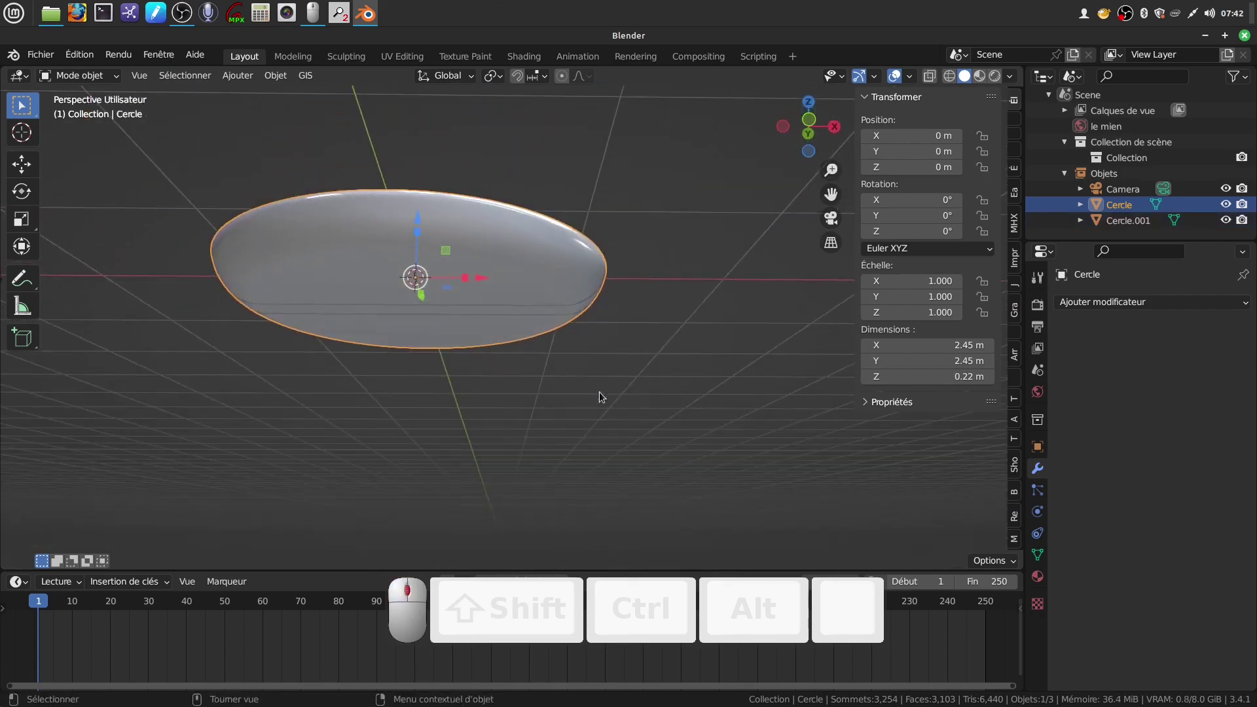
pyautogui.scroll(2, 592, 384)
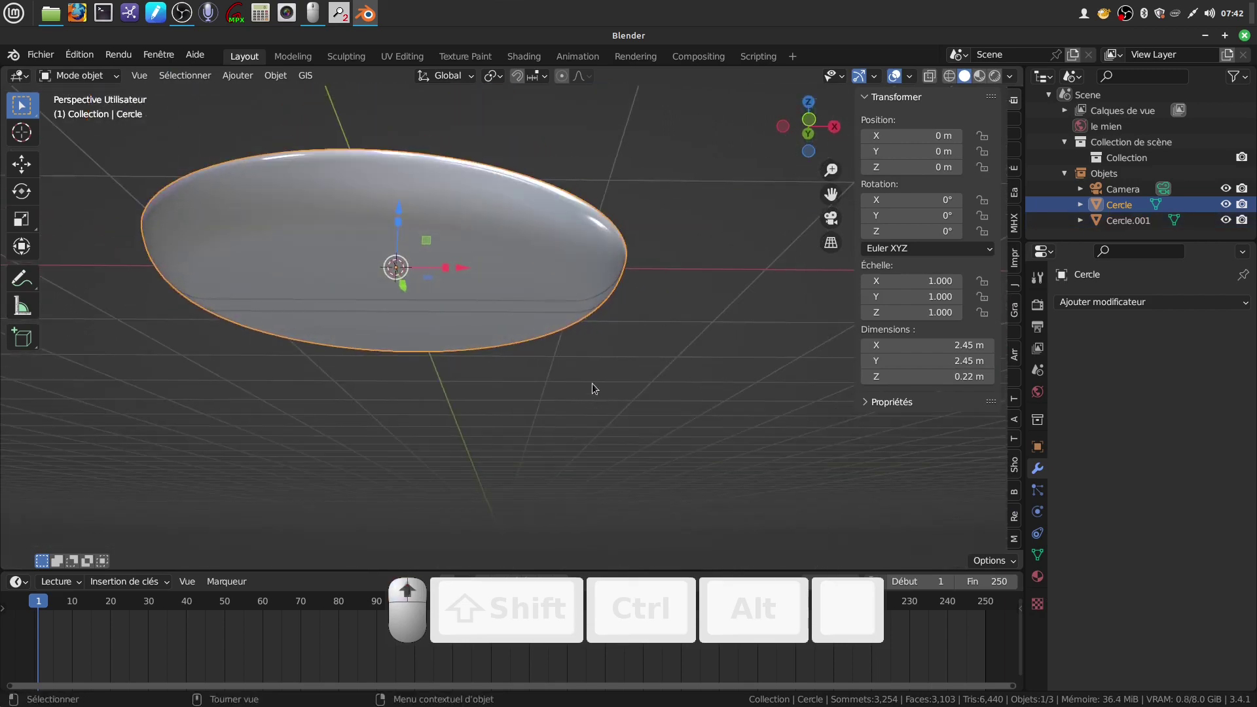
pyautogui.click(1128, 221)
pyautogui.moveTo(736, 314); pyautogui.dragTo(641, 362, button='middle')
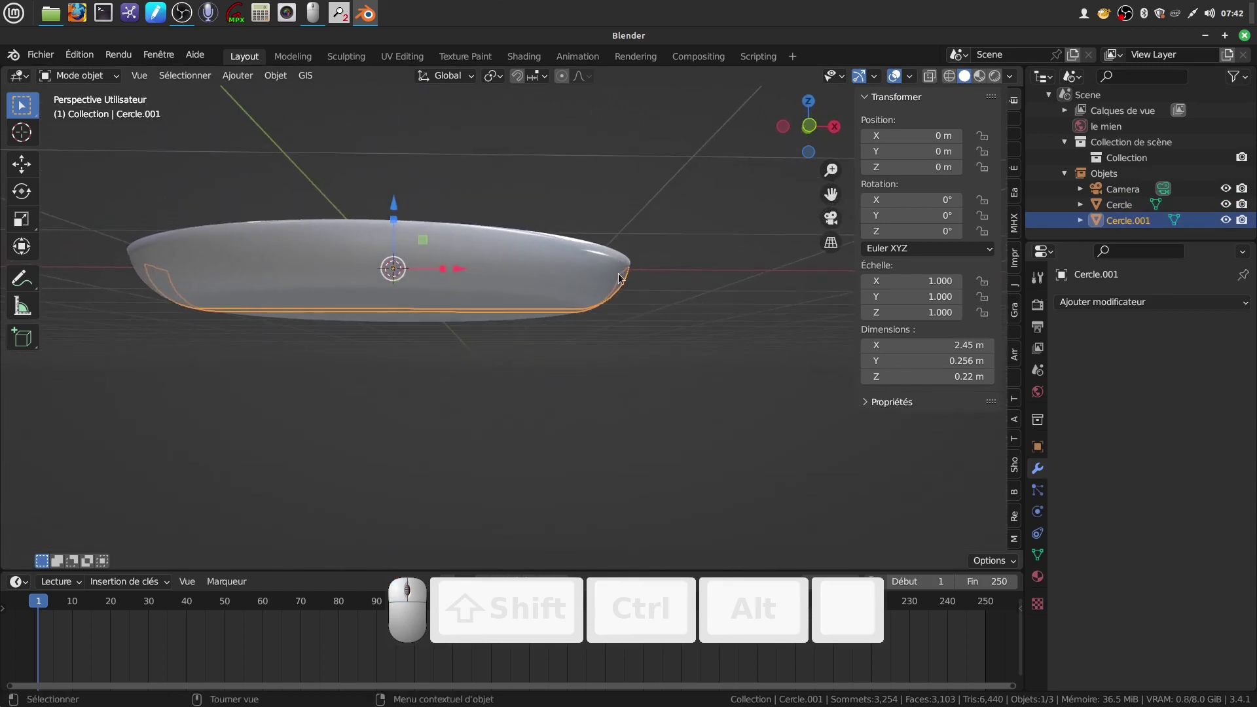
pyautogui.press('KP_Divide')
pyautogui.moveTo(618, 273); pyautogui.dragTo(580, 407, button='middle')
pyautogui.scroll(3, 525, 418)
pyautogui.press('KP_7')
pyautogui.scroll(2, 563, 406)
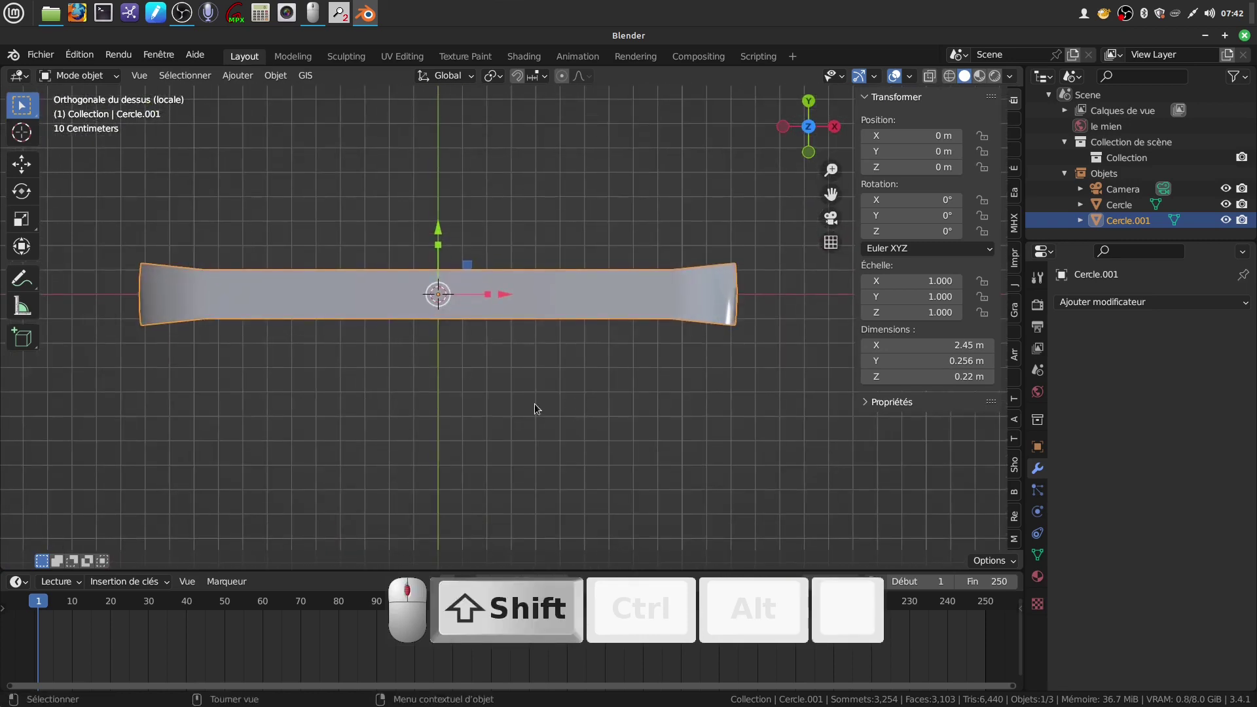
# Step: In edge selection mode, select the strip's long edge loop on the positive Y side and straighten it by scaling to 0 along Y
pyautogui.press('Tab')
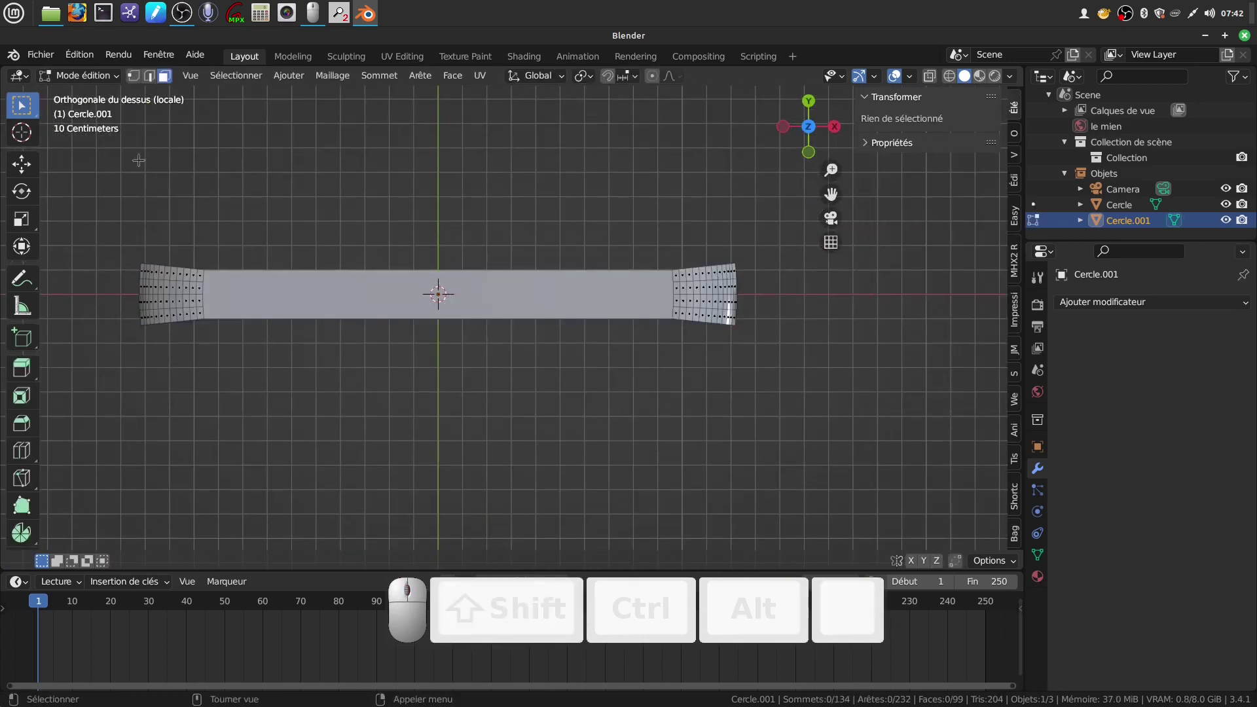
pyautogui.click(149, 77)
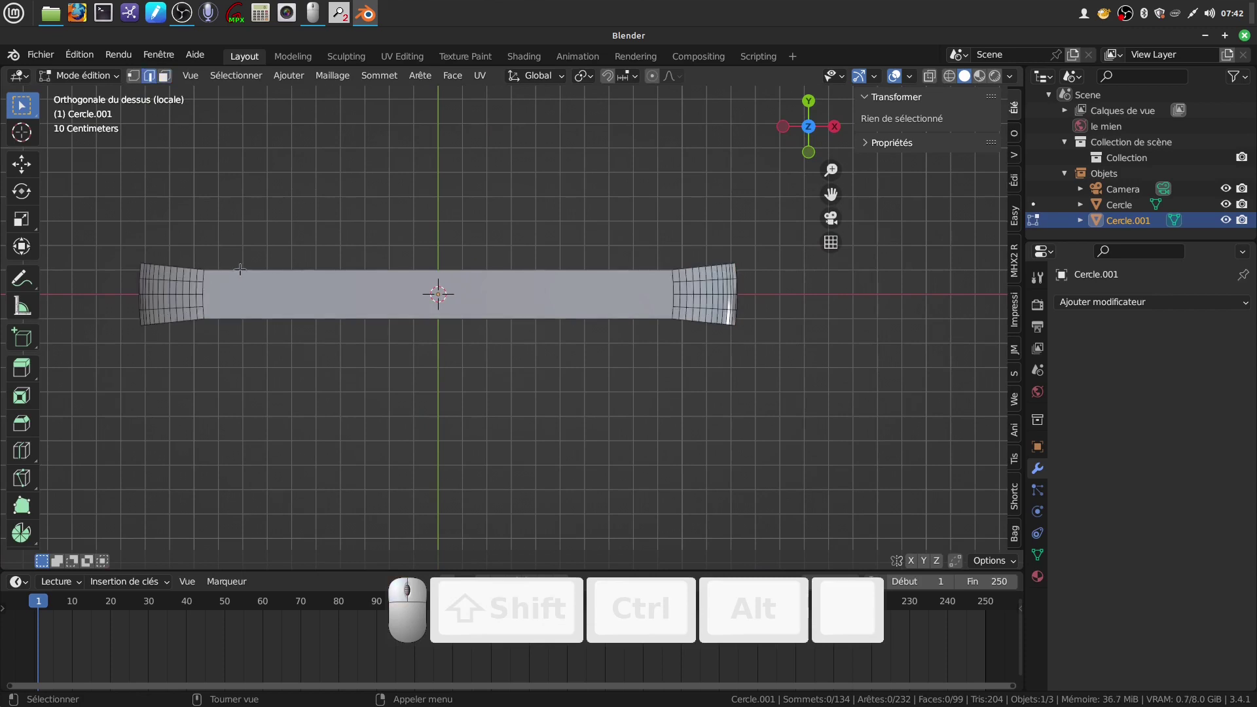
pyautogui.keyDown('alt'); pyautogui.click(241, 269); pyautogui.keyUp('alt')
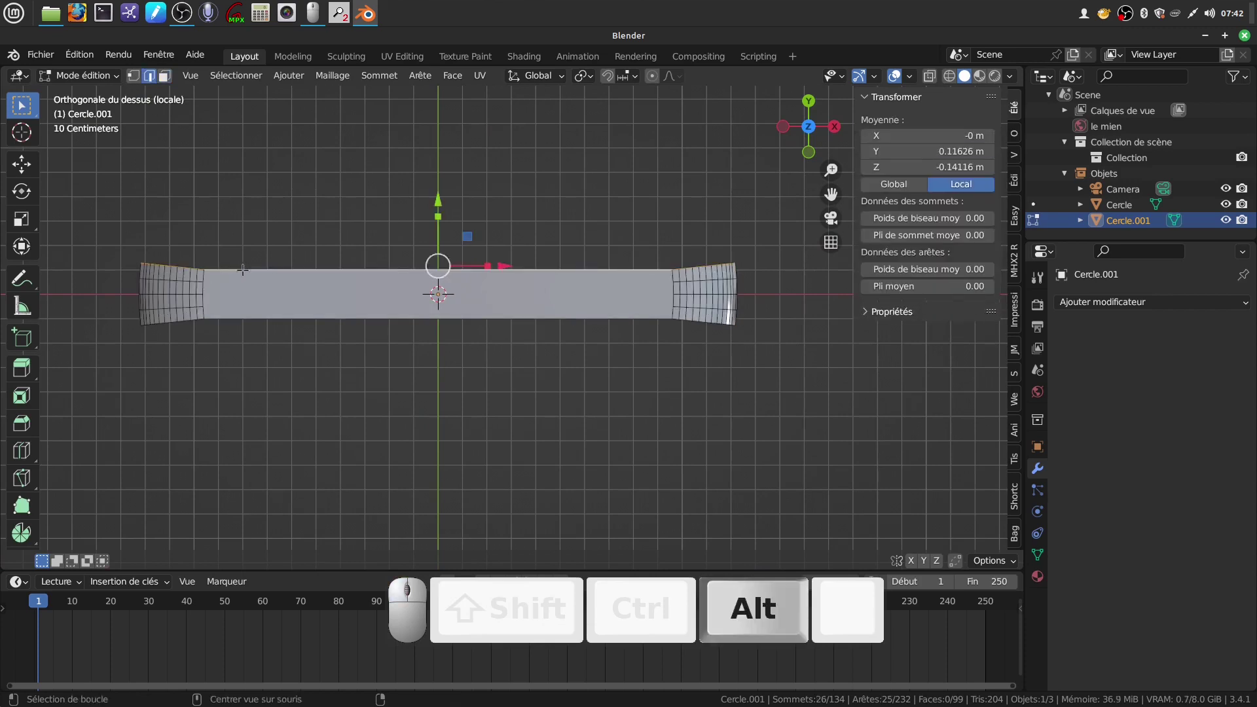
pyautogui.press('s')
pyautogui.press('y')
pyautogui.press('0')
pyautogui.click(491, 367)
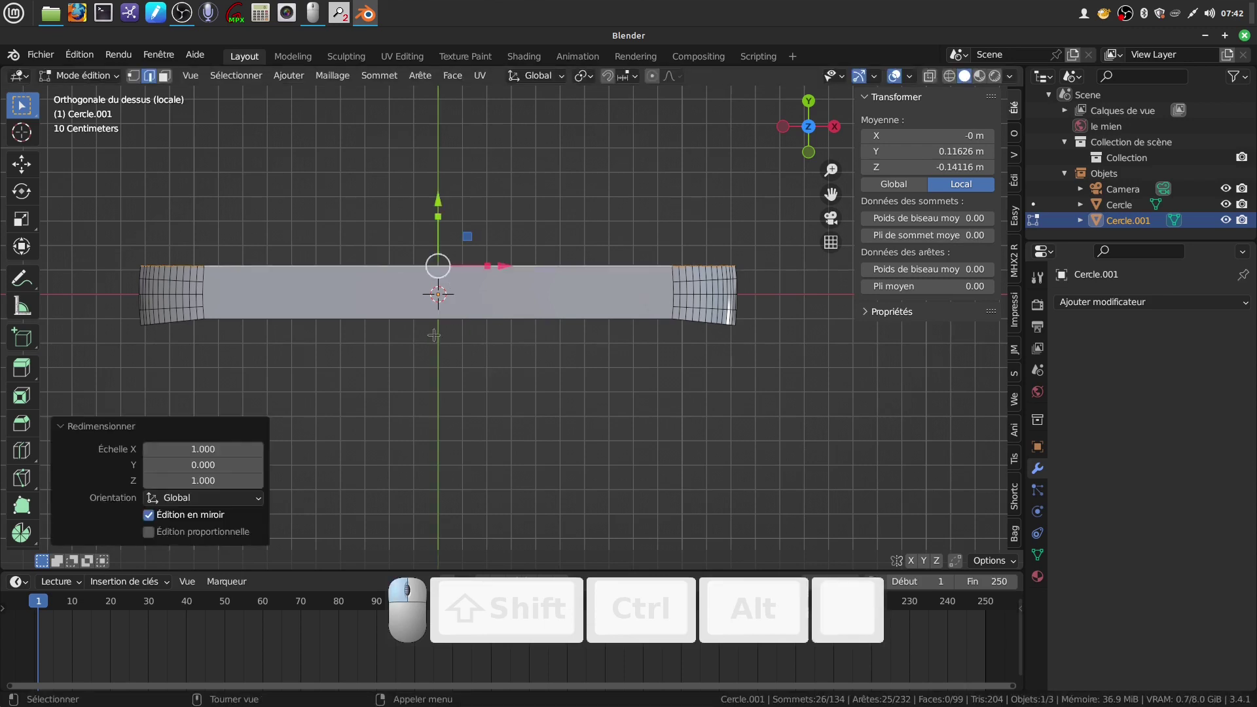
# Step: Straighten the strip's long edge loop on the negative Y side by scaling it to 0 along Y
pyautogui.keyDown('alt'); pyautogui.click(400, 318); pyautogui.keyUp('alt')
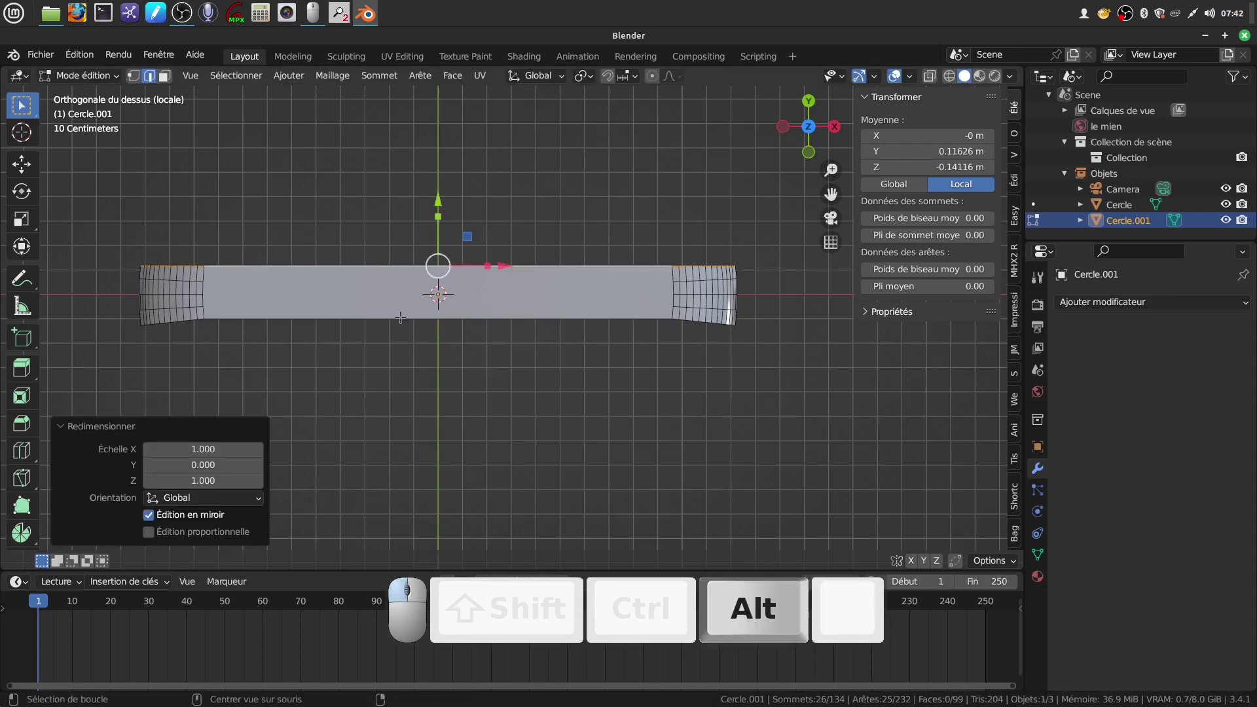
pyautogui.press('s')
pyautogui.press('y')
pyautogui.press('KP_0')
pyautogui.click(491, 360)
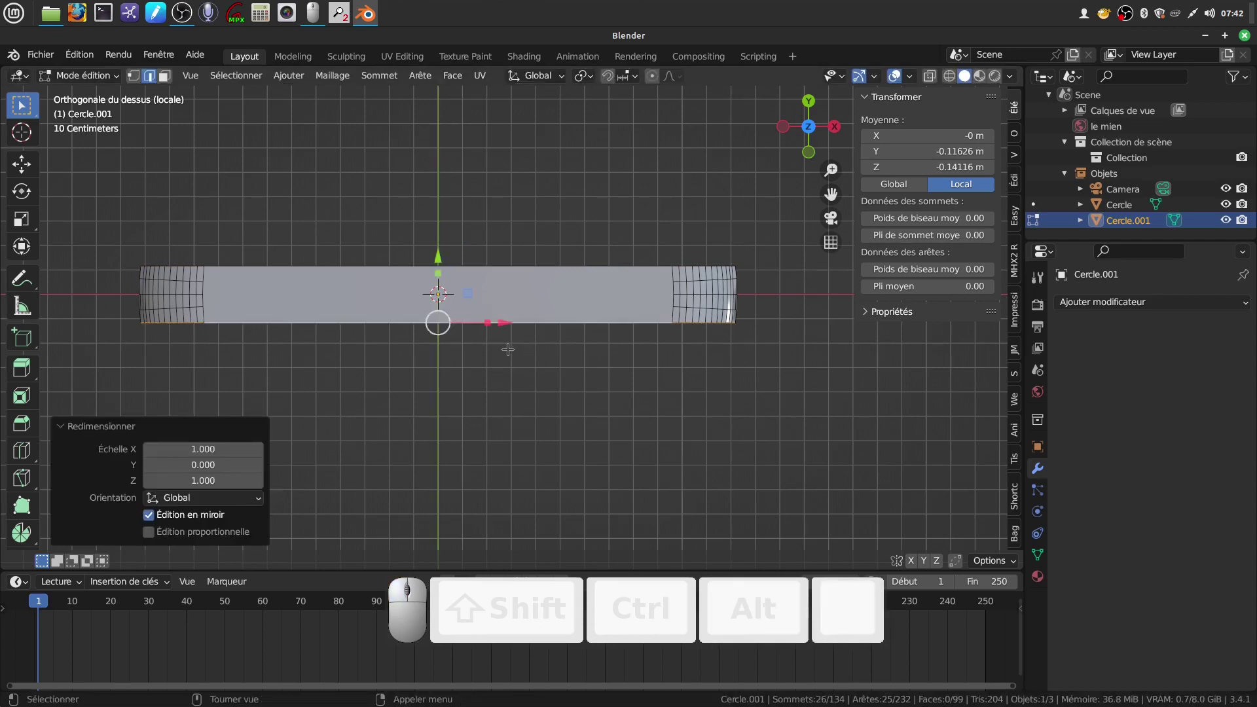
# Step: Select the whole strip mesh and widen it along Y by a factor of about 1.257
pyautogui.press('a')
pyautogui.press('a')
pyautogui.press('a')
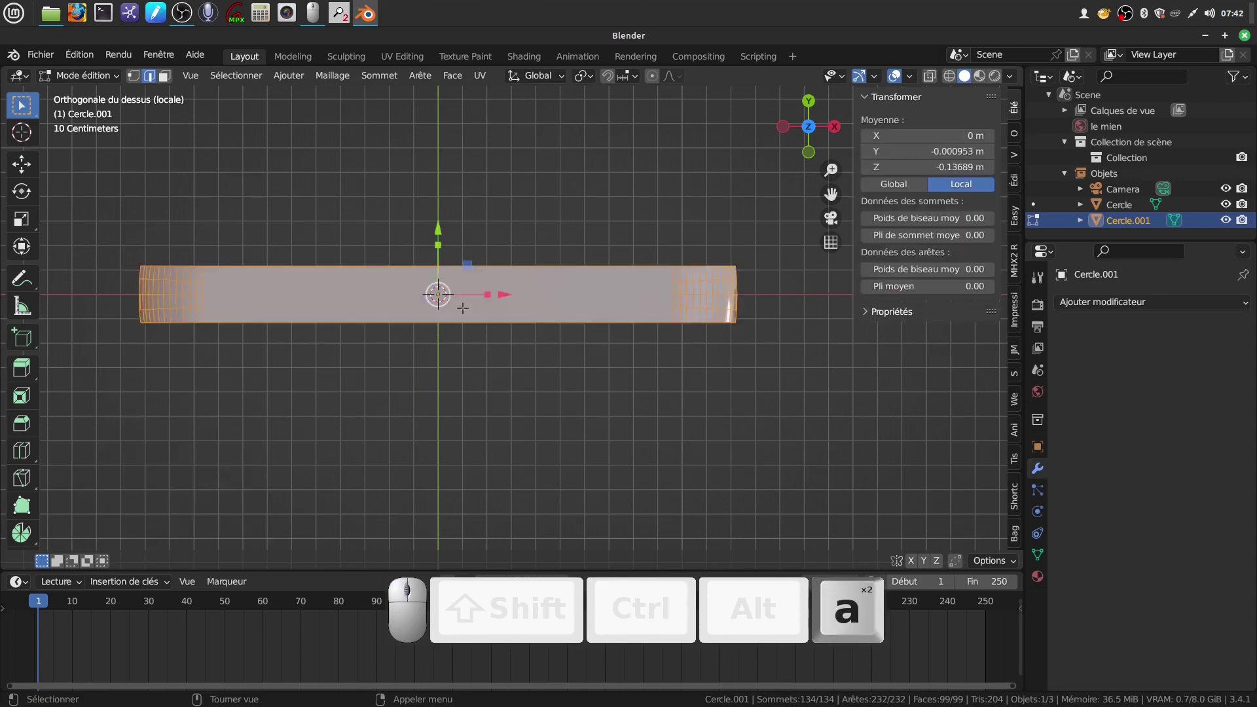
pyautogui.press('s')
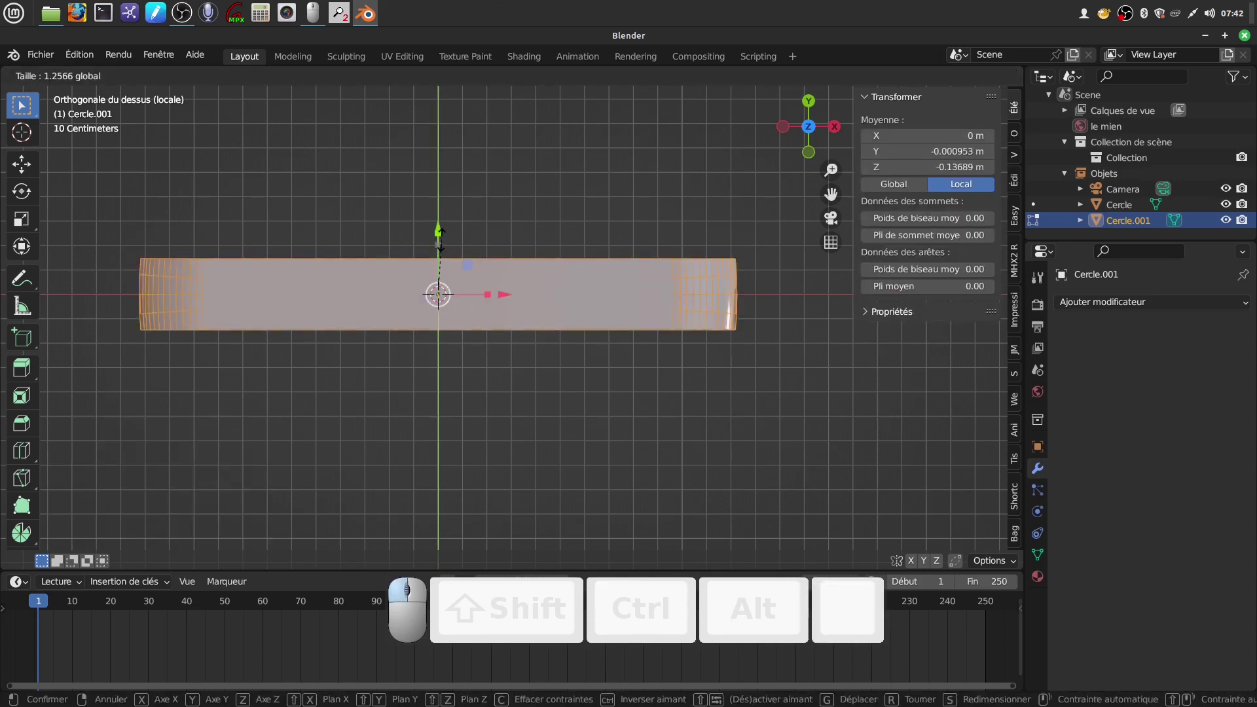
pyautogui.click(439, 239)
pyautogui.keyDown('shift'); pyautogui.moveTo(613, 356); pyautogui.dragTo(636, 359, button='middle'); pyautogui.keyUp('shift')
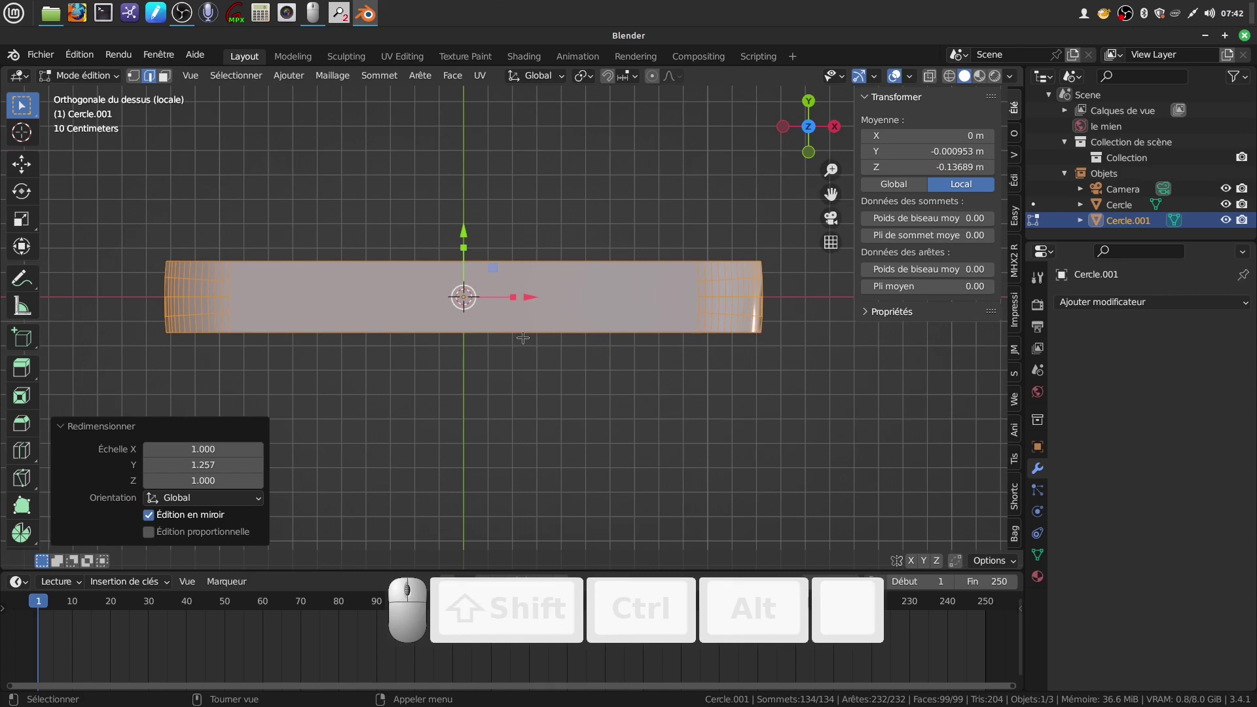
pyautogui.moveTo(535, 320); pyautogui.dragTo(592, 307, button='middle')
pyautogui.scroll(3, 547, 323)
# Step: Try a Solidify modifier with uniform thickness at -0.02 m on the strip and remove the modifier
pyautogui.click(1113, 303)
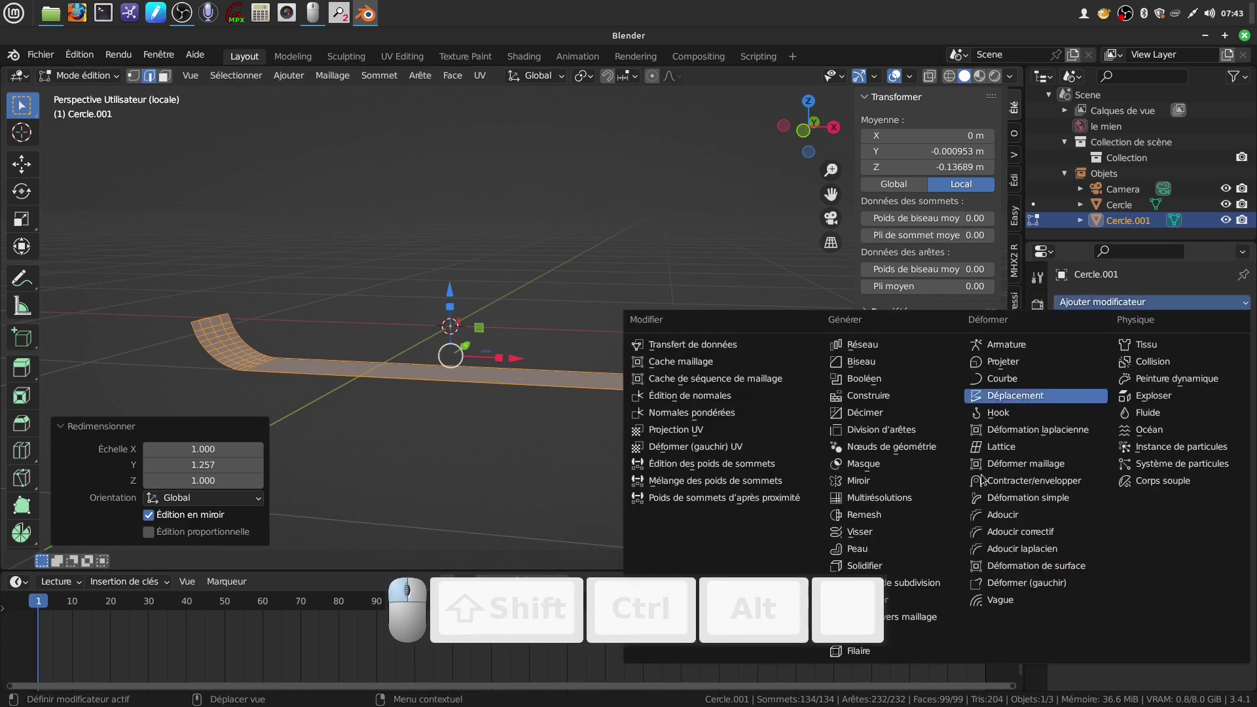
pyautogui.click(901, 563)
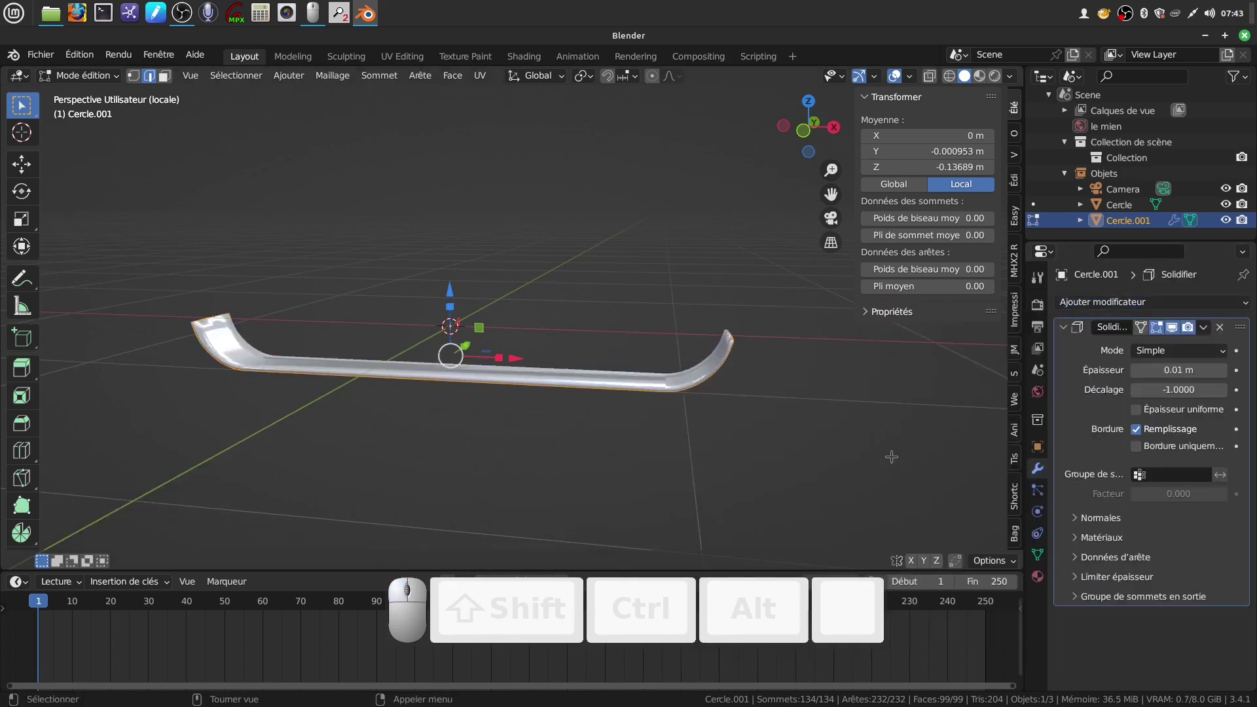
pyautogui.click(1136, 410)
pyautogui.moveTo(639, 438); pyautogui.dragTo(609, 383, button='middle')
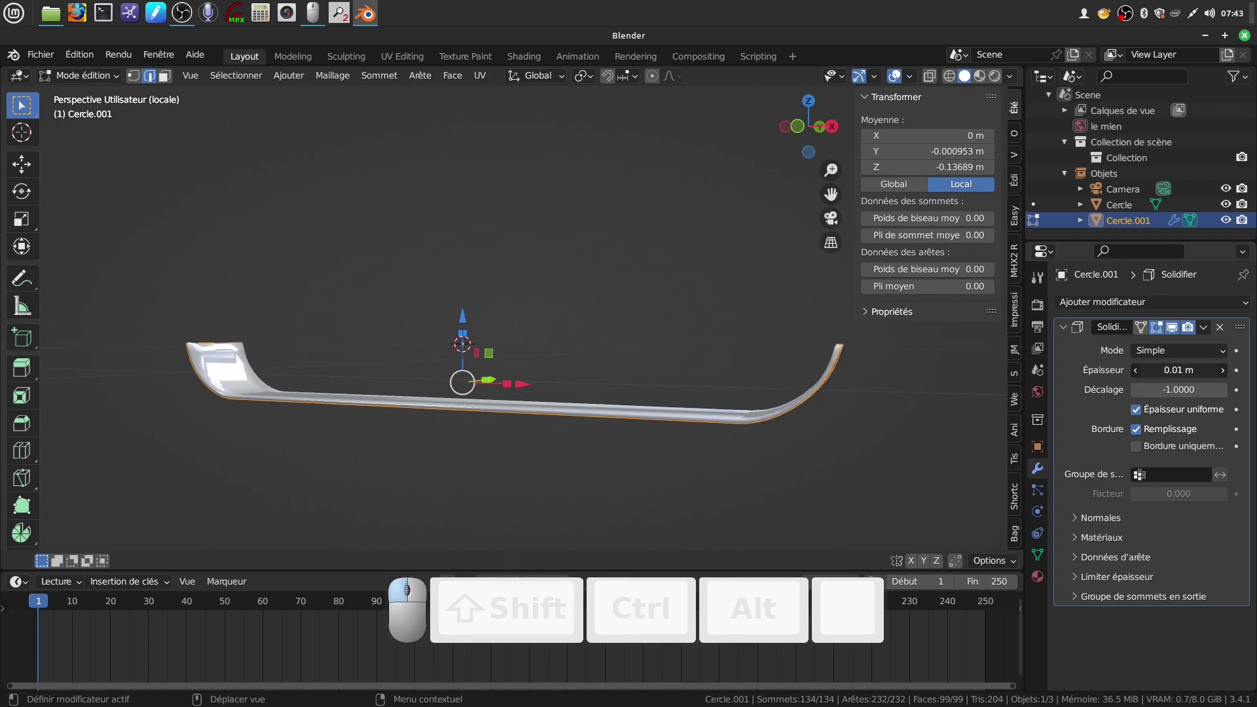
pyautogui.moveTo(1179, 370)
pyautogui.mouseDown()
pyautogui.moveTo(1159, 370)
pyautogui.moveTo(1170, 370)
pyautogui.mouseUp()
pyautogui.scroll(6, 851, 425)
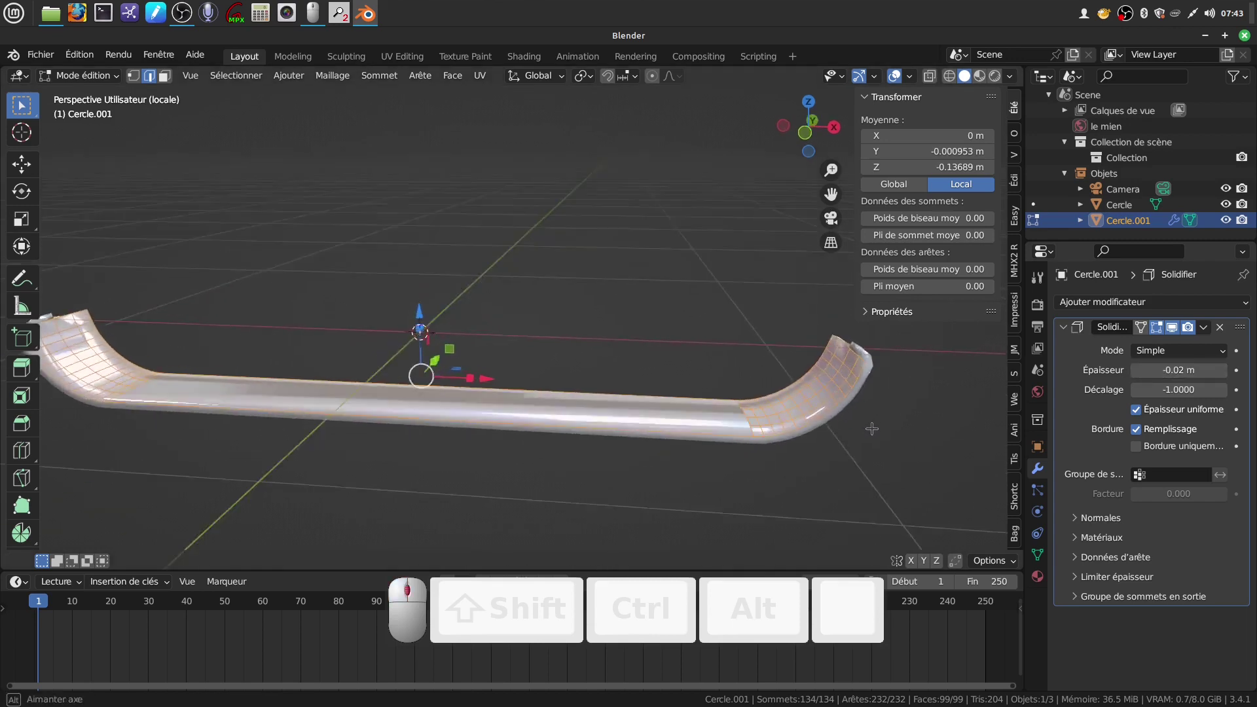
pyautogui.moveTo(852, 426); pyautogui.dragTo(753, 364, button='middle')
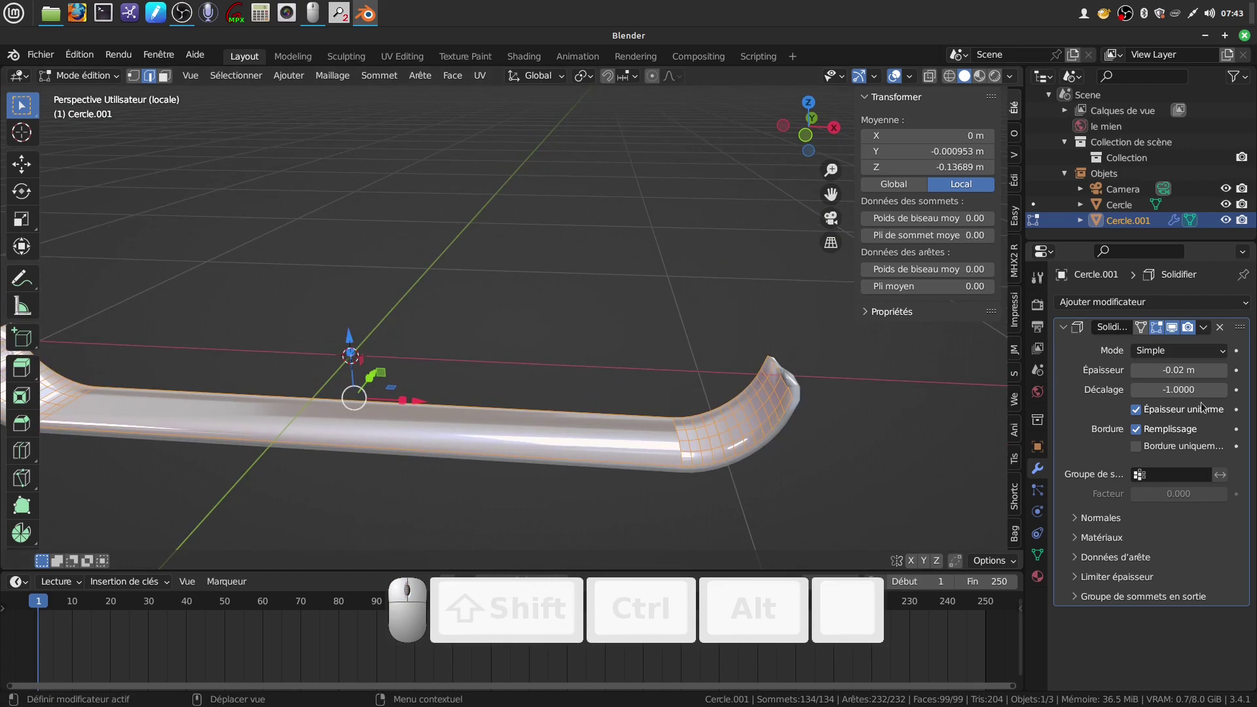
pyautogui.click(1220, 328)
# Step: In face selection mode, delete the narrow stray face on the rim of the strip's positive X end
pyautogui.moveTo(720, 472); pyautogui.dragTo(449, 382, button='middle')
pyautogui.scroll(5, 521, 458)
pyautogui.keyDown('shift'); pyautogui.scroll(-3, 511, 458); pyautogui.keyUp('shift')
pyautogui.click(440, 381)
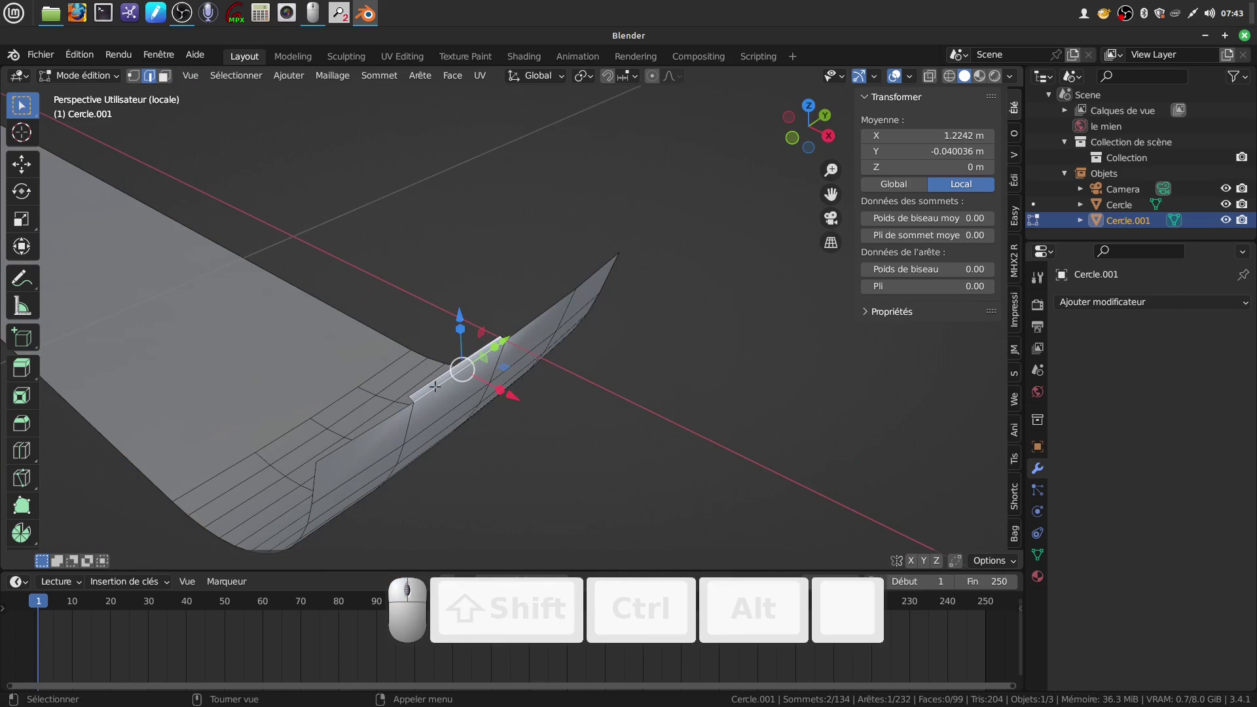
pyautogui.moveTo(429, 387); pyautogui.dragTo(513, 425)
pyautogui.scroll(2, 401, 275)
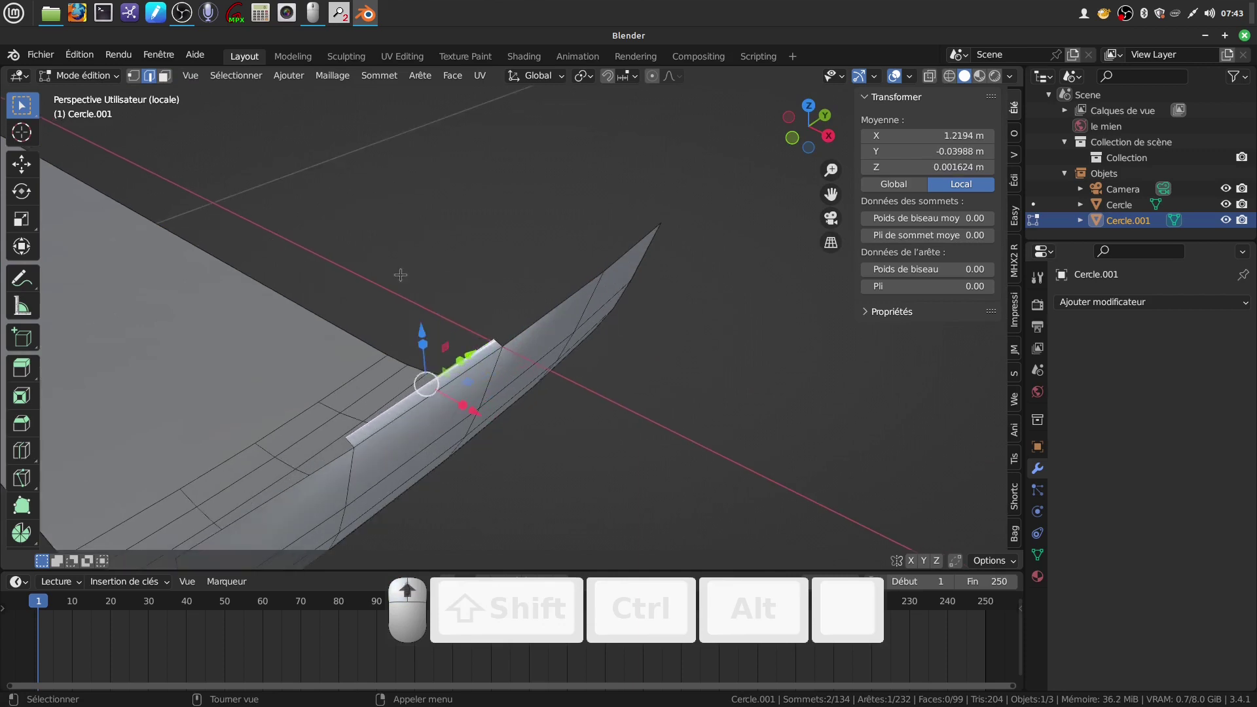
pyautogui.click(165, 78)
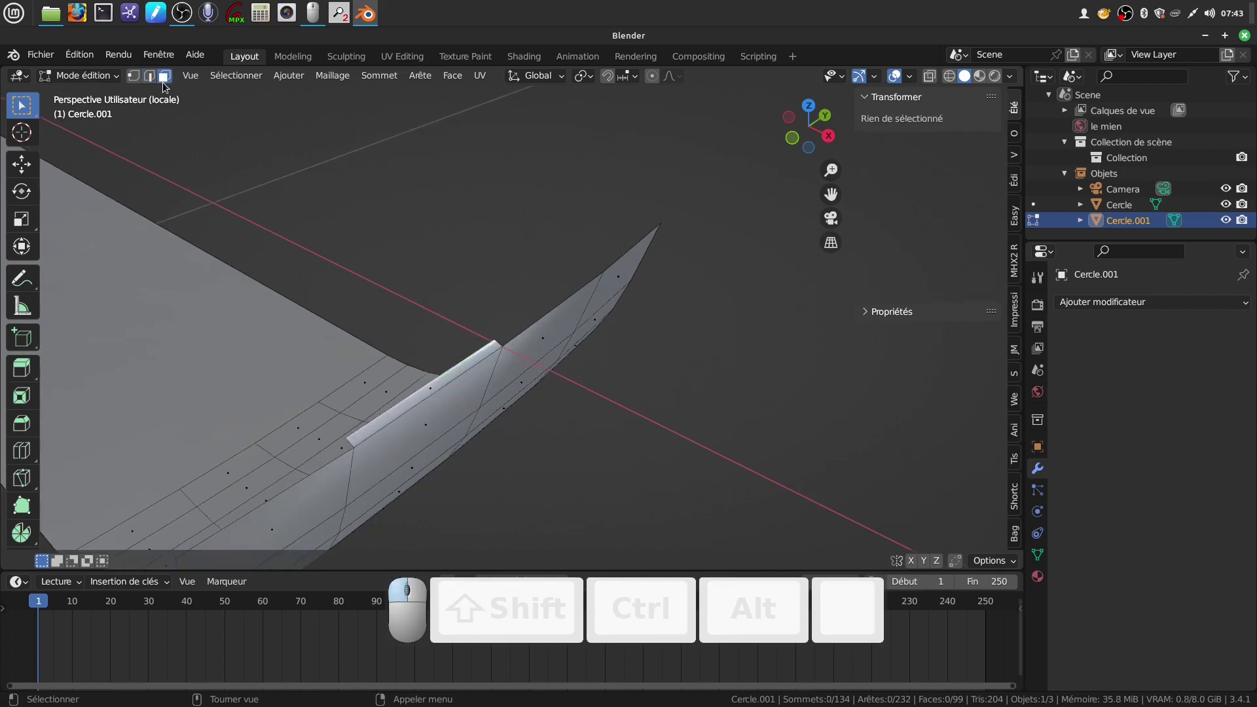
pyautogui.click(423, 391)
pyautogui.press('x')
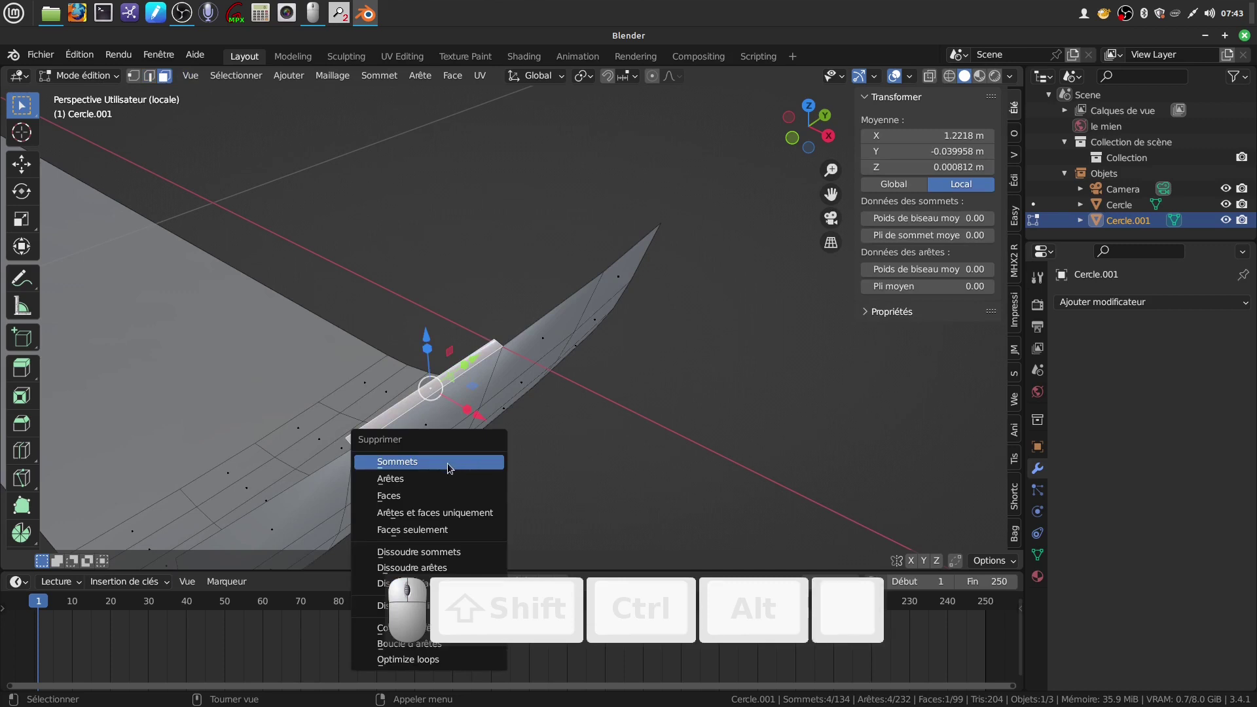
pyautogui.click(439, 493)
# Step: Delete the matching narrow stray face on the rim of the strip's negative X end and leave Edit Mode
pyautogui.scroll(-6, 439, 493)
pyautogui.keyDown('shift'); pyautogui.moveTo(249, 374); pyautogui.dragTo(517, 458, button='middle'); pyautogui.keyUp('shift')
pyautogui.scroll(3, 603, 459)
pyautogui.scroll(-3, 670, 440)
pyautogui.scroll(4, 538, 466)
pyautogui.keyDown('shift'); pyautogui.scroll(-6, 494, 452); pyautogui.keyUp('shift')
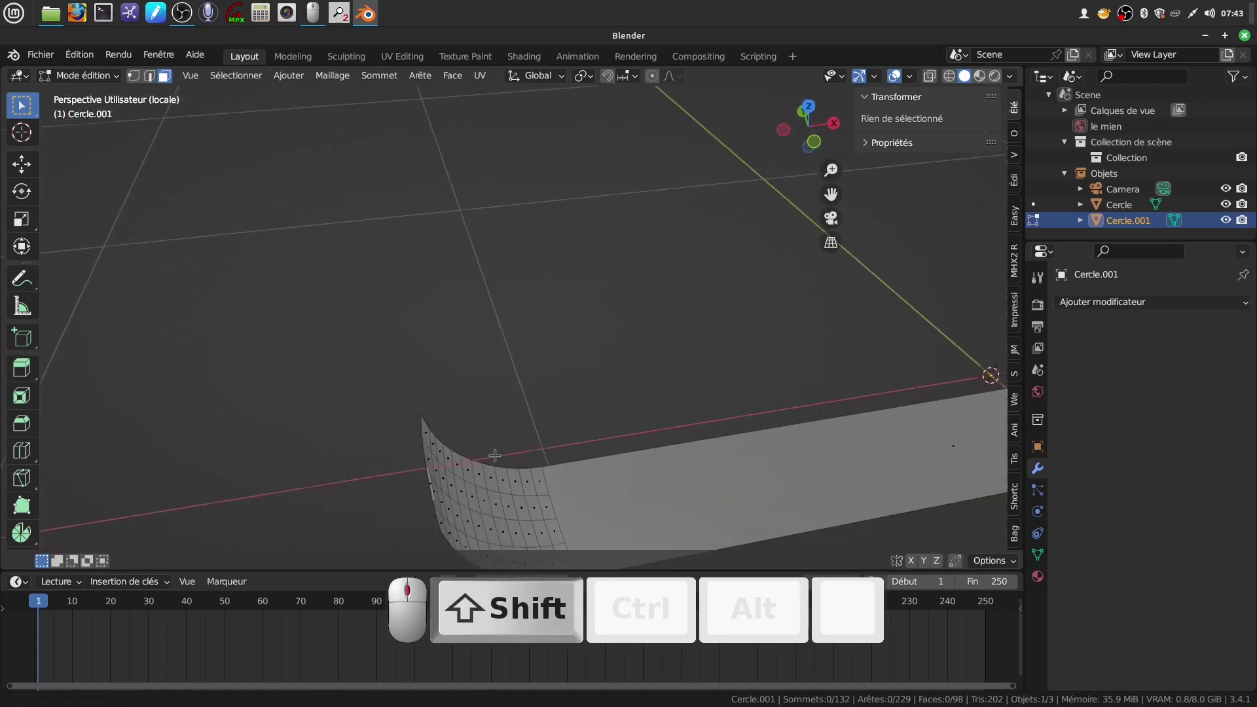
pyautogui.scroll(3, 496, 447)
pyautogui.keyDown('shift'); pyautogui.scroll(-3, 495, 446); pyautogui.keyUp('shift')
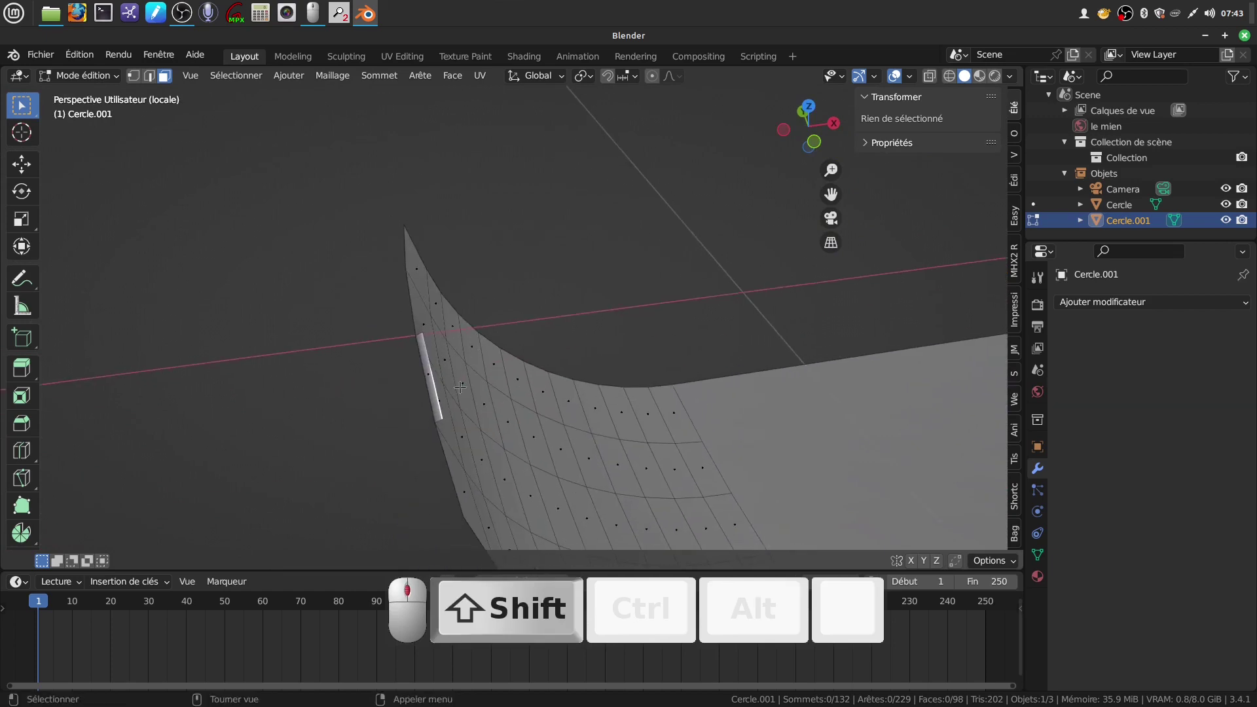
pyautogui.click(438, 404)
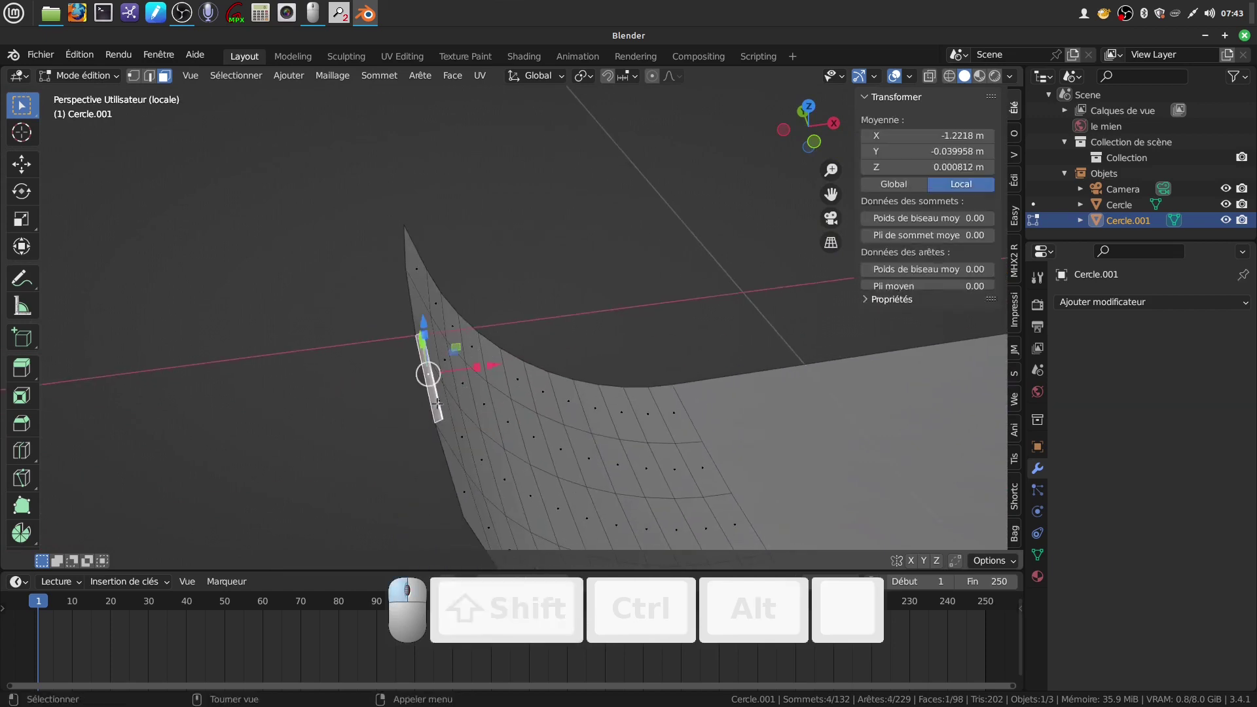
pyautogui.press('x')
pyautogui.click(308, 430)
pyautogui.scroll(-4, 592, 404)
pyautogui.moveTo(592, 405); pyautogui.dragTo(591, 379, button='middle')
pyautogui.press('Tab')
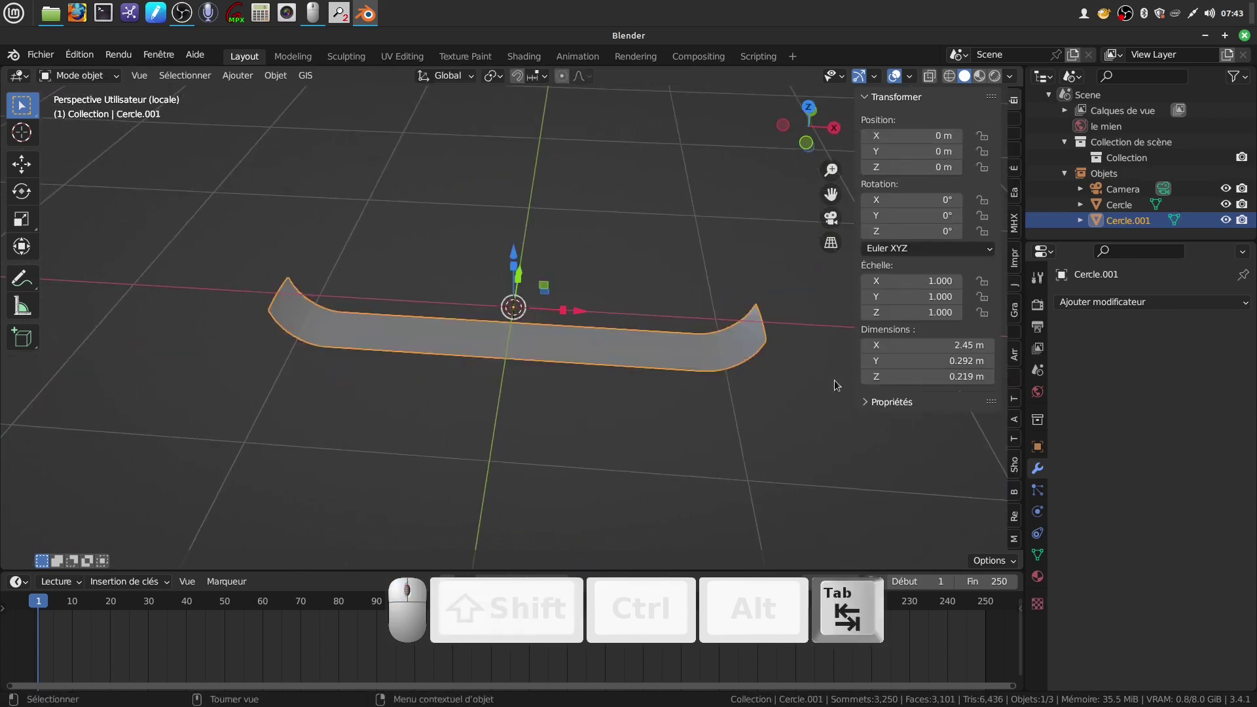
# Step: Add a Solidify modifier to the strip with a thickness of -0.02 m and uniform thickness enabled
pyautogui.click(1113, 301)
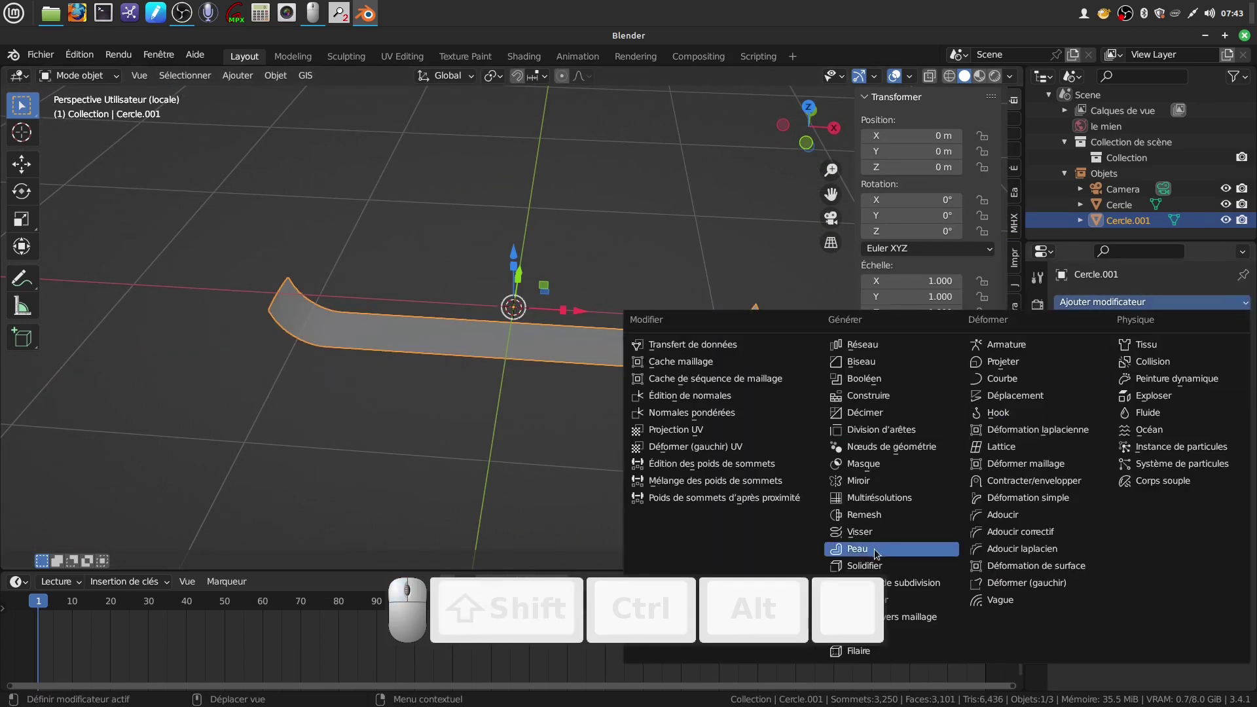
pyautogui.click(864, 566)
pyautogui.scroll(2, 771, 396)
pyautogui.keyDown('shift'); pyautogui.moveTo(724, 338); pyautogui.dragTo(499, 296, button='middle'); pyautogui.keyUp('shift')
pyautogui.moveTo(1186, 370)
pyautogui.mouseDown()
pyautogui.moveTo(1149, 370)
pyautogui.moveTo(1177, 370)
pyautogui.mouseUp()
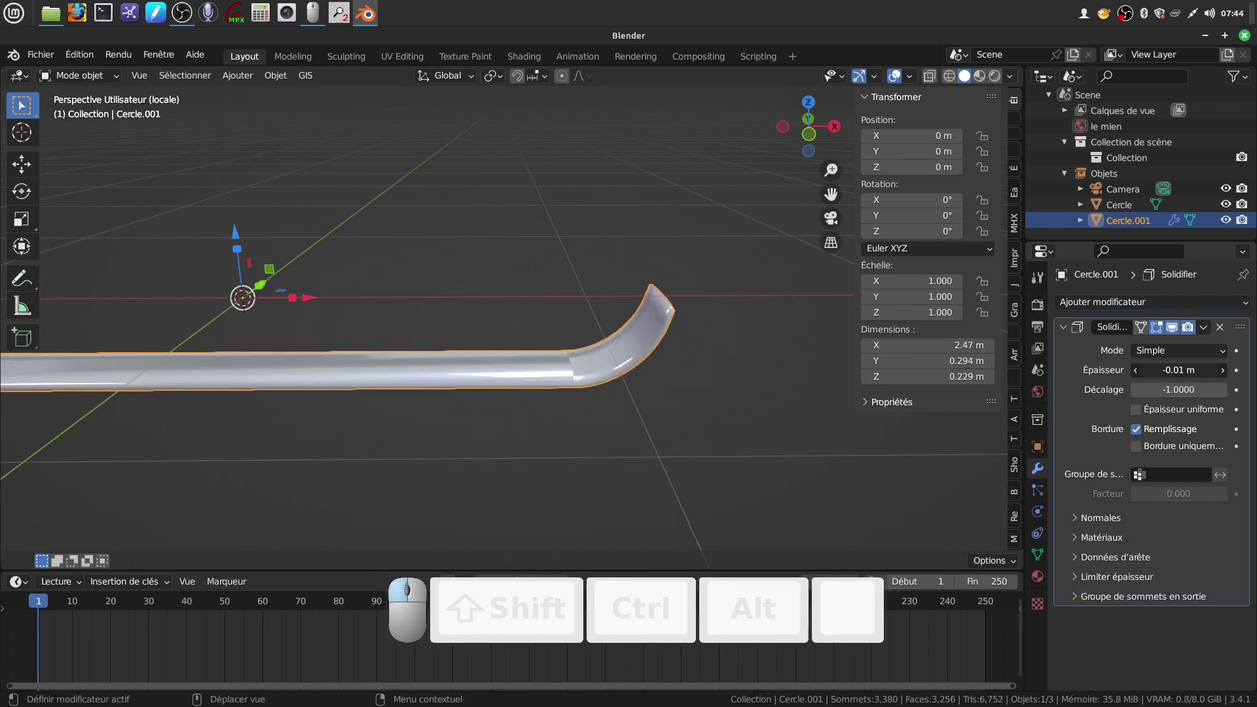
pyautogui.moveTo(763, 367); pyautogui.dragTo(743, 358, button='middle')
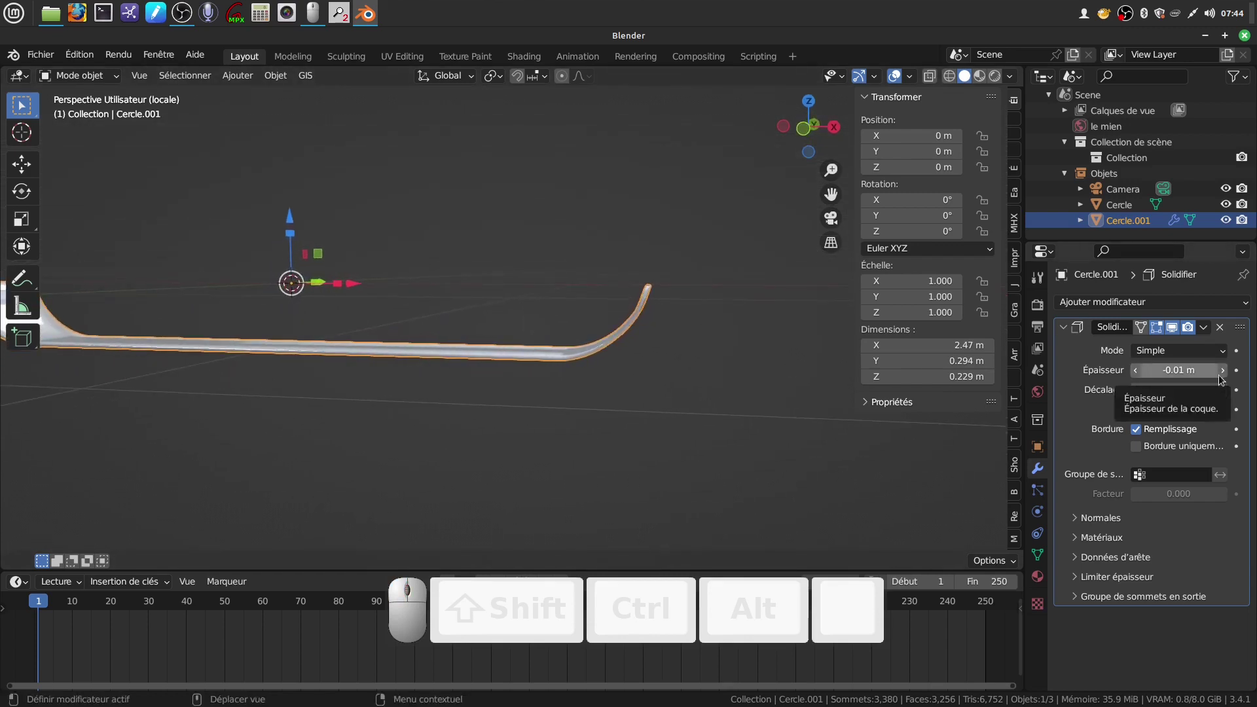
pyautogui.click(1136, 370)
pyautogui.click(1137, 371)
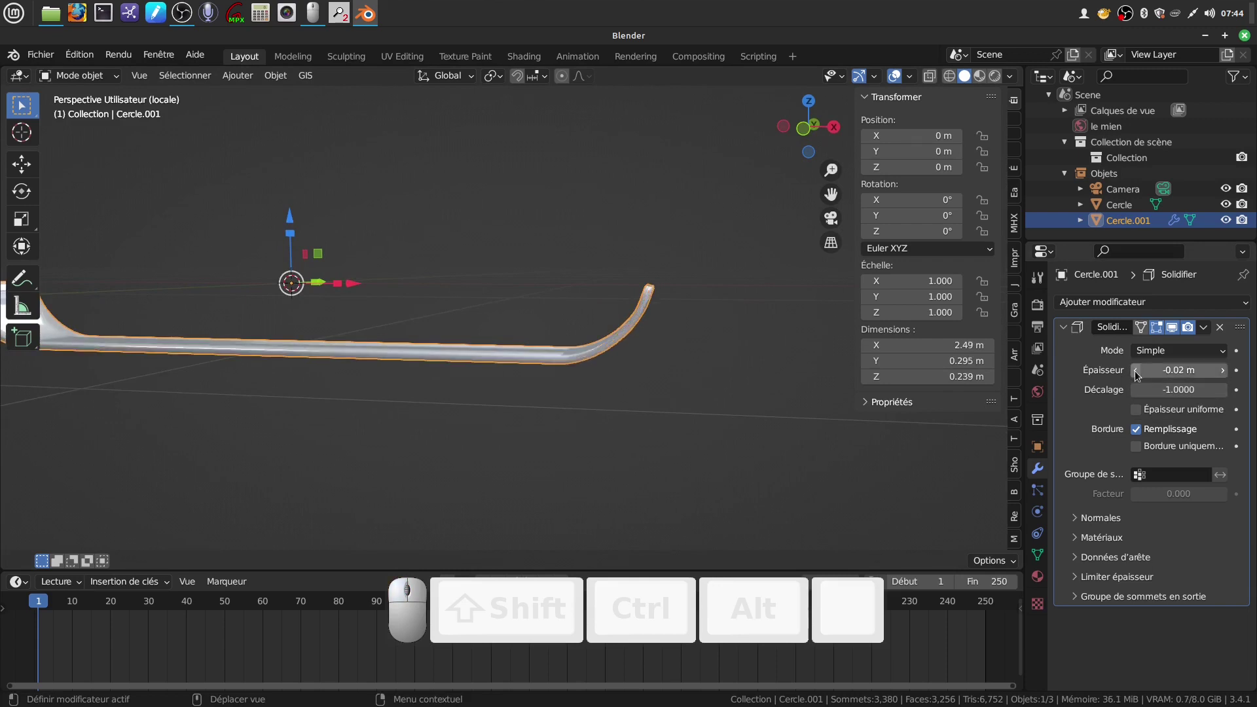
pyautogui.moveTo(650, 383); pyautogui.dragTo(694, 350, button='middle')
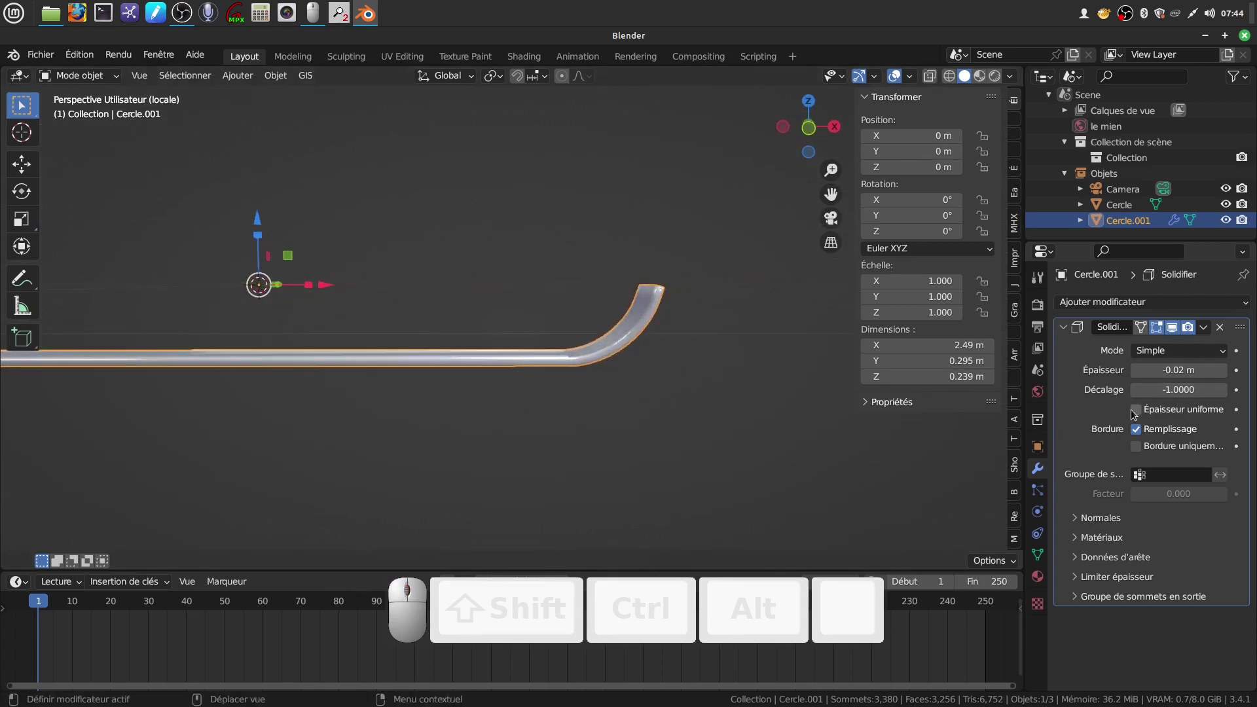
pyautogui.moveTo(578, 390); pyautogui.dragTo(616, 454, button='middle')
pyautogui.scroll(3, 559, 451)
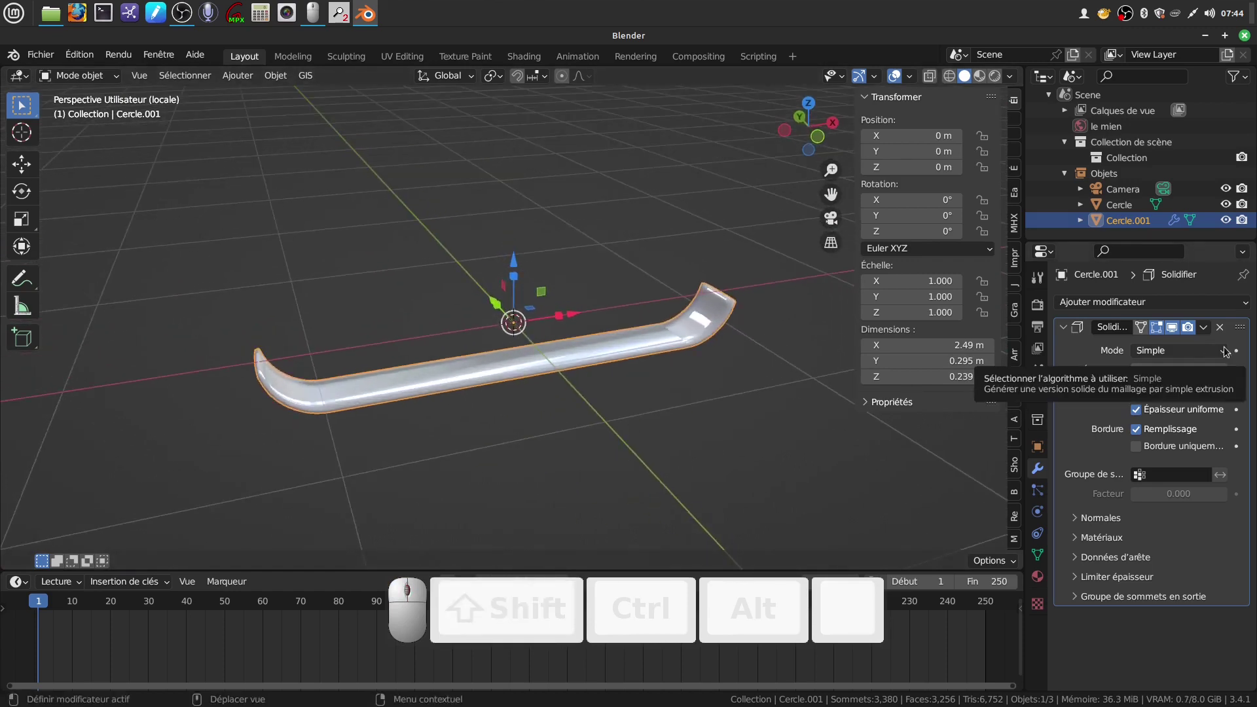
# Step: Apply the Solidify modifier and shade the strip with Shade Auto Smooth
pyautogui.click(1203, 326)
pyautogui.click(1106, 339)
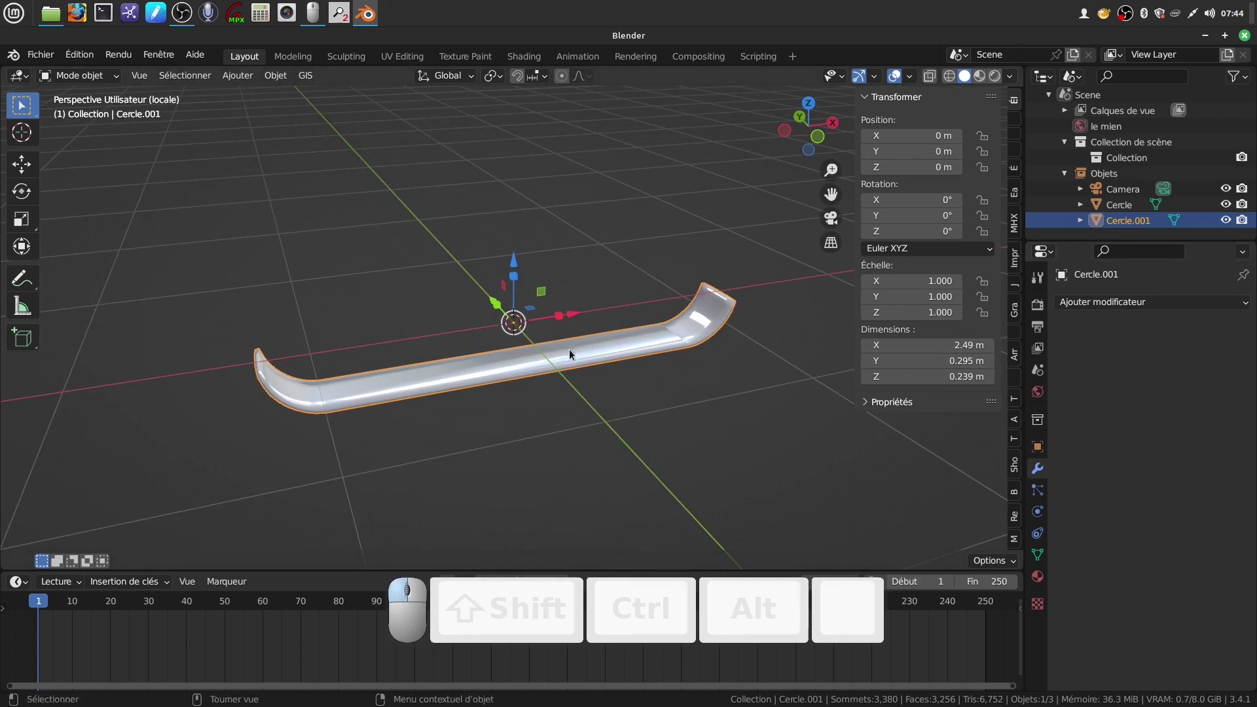
pyautogui.rightClick(568, 348)
pyautogui.click(541, 364)
# Step: Examine the thickened strip's mesh from above in Edit Mode and return to Object Mode
pyautogui.scroll(1, 567, 453)
pyautogui.scroll(2, 551, 457)
pyautogui.scroll(-3, 536, 456)
pyautogui.moveTo(536, 456); pyautogui.dragTo(520, 388, button='middle')
pyautogui.press('Tab')
pyautogui.scroll(3, 387, 480)
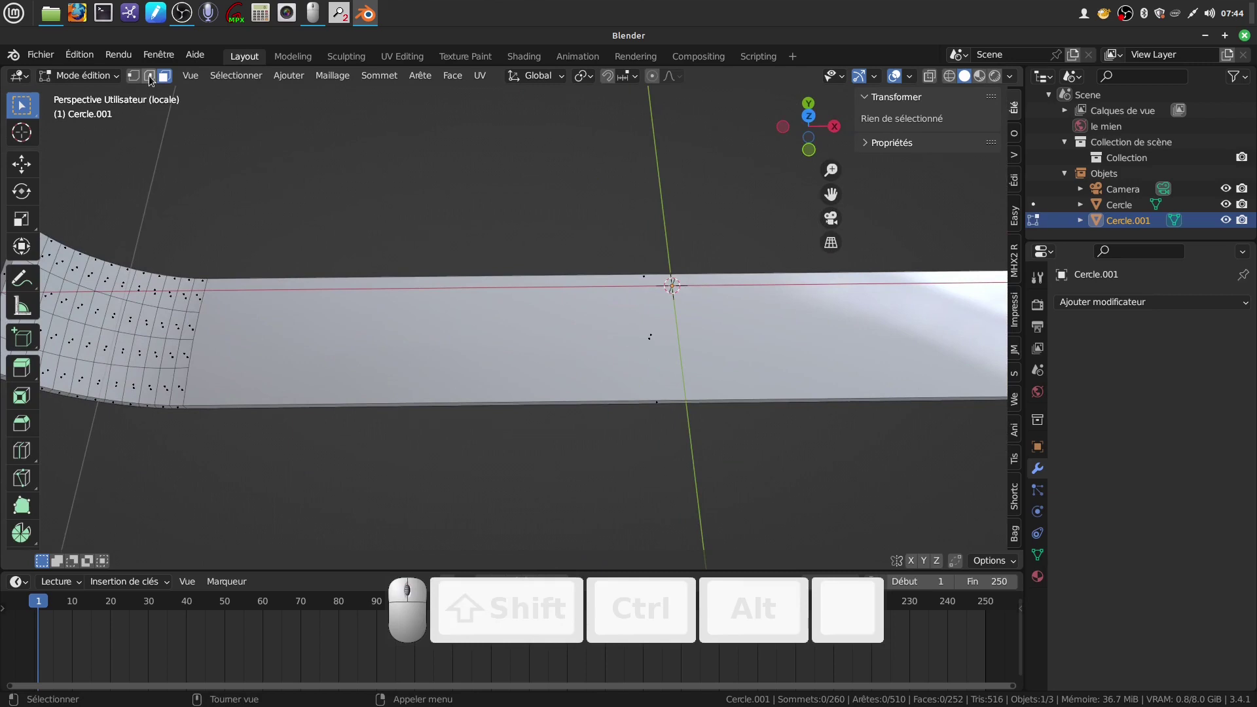
pyautogui.scroll(-4, 444, 401)
pyautogui.keyDown('shift'); pyautogui.moveTo(444, 402); pyautogui.dragTo(416, 396, button='middle'); pyautogui.keyUp('shift')
pyautogui.press('Tab')
pyautogui.scroll(-2, 484, 391)
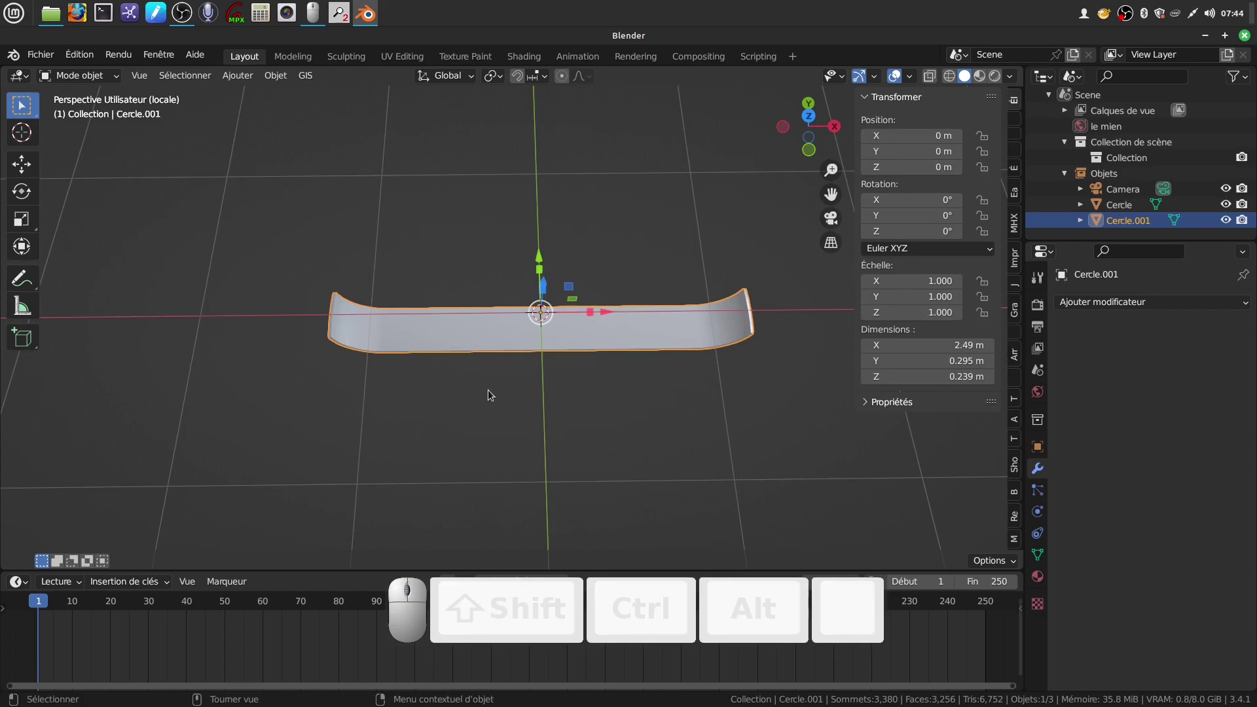
# Step: Duplicate the strip in place and rotate the copy 90° about Z to form a cross
pyautogui.press('shift')
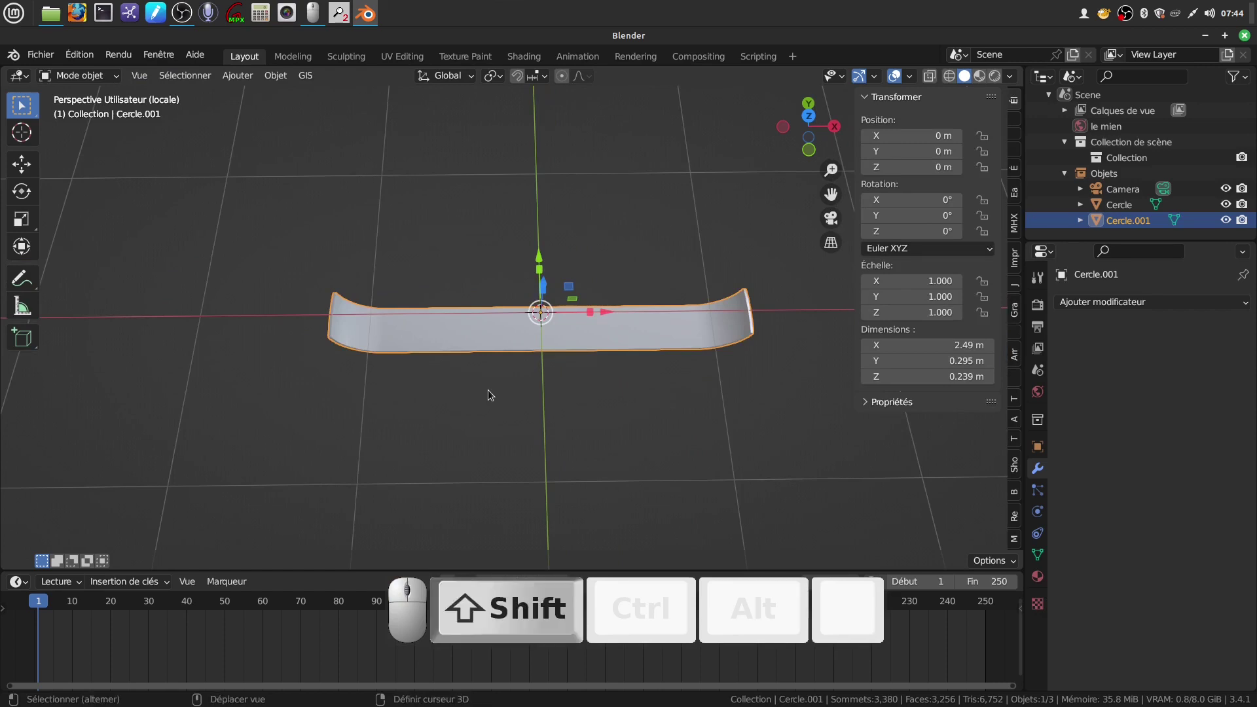
pyautogui.hotkey('shift', 'd')
pyautogui.click(488, 395)
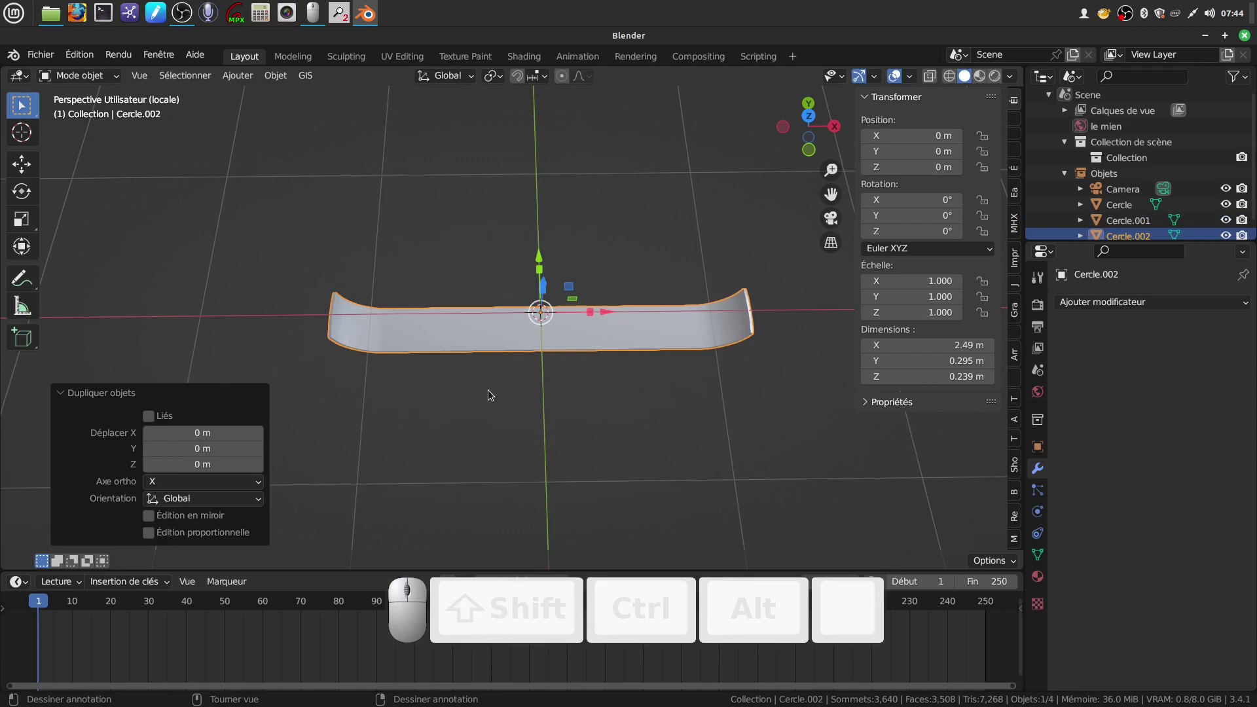
pyautogui.write('r90')
pyautogui.click(488, 391)
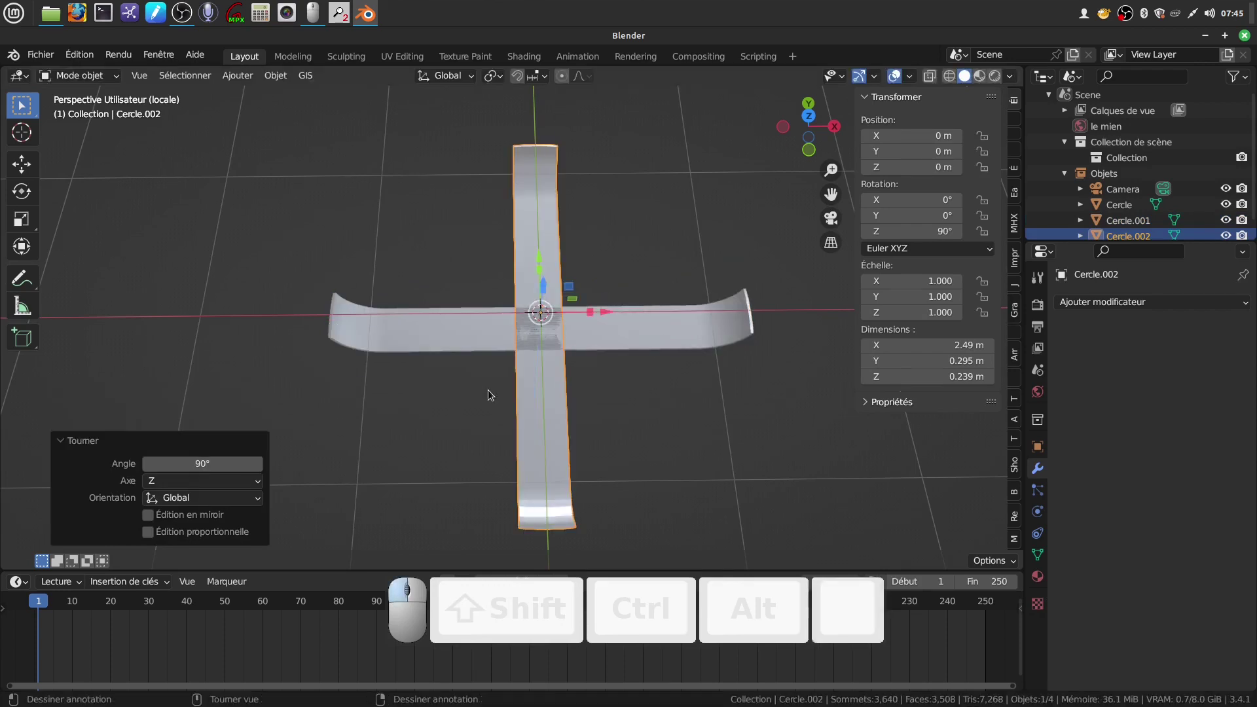
pyautogui.moveTo(551, 336); pyautogui.dragTo(458, 376, button='middle')
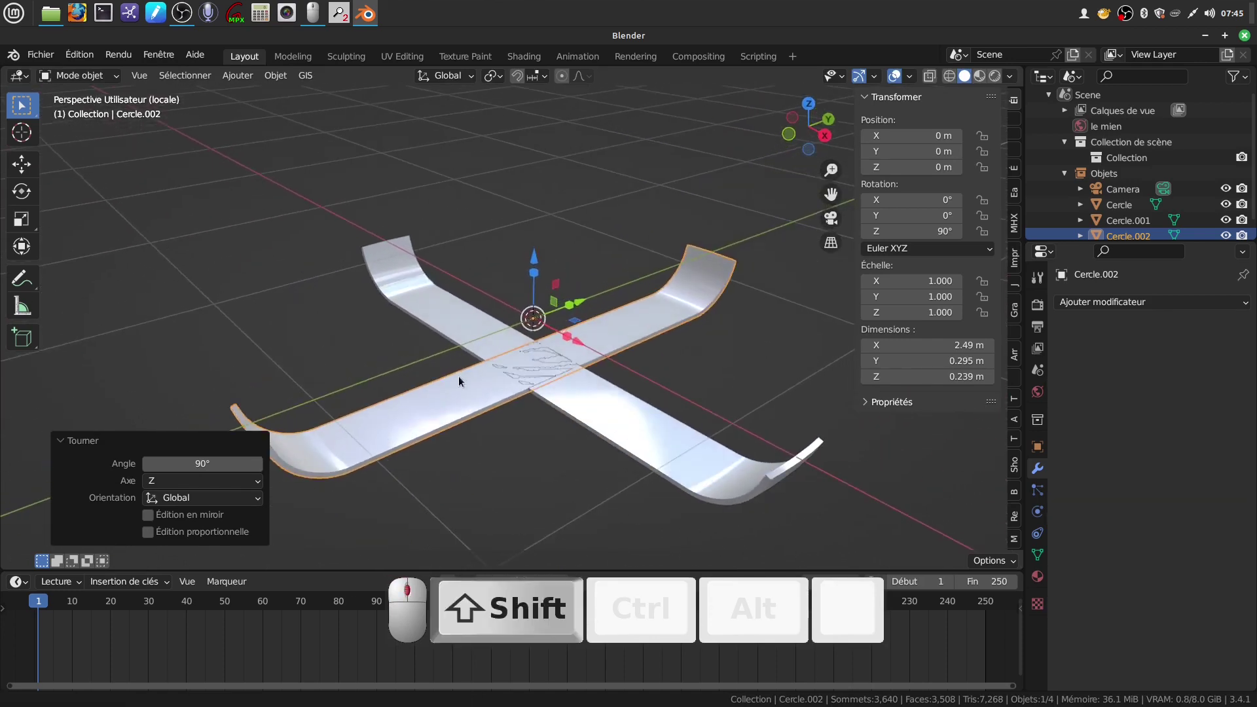
# Step: Lower the rotated copy of the strip about 0.022 m along Z so it sits beneath the other strip
pyautogui.moveTo(529, 262); pyautogui.dragTo(534, 264)
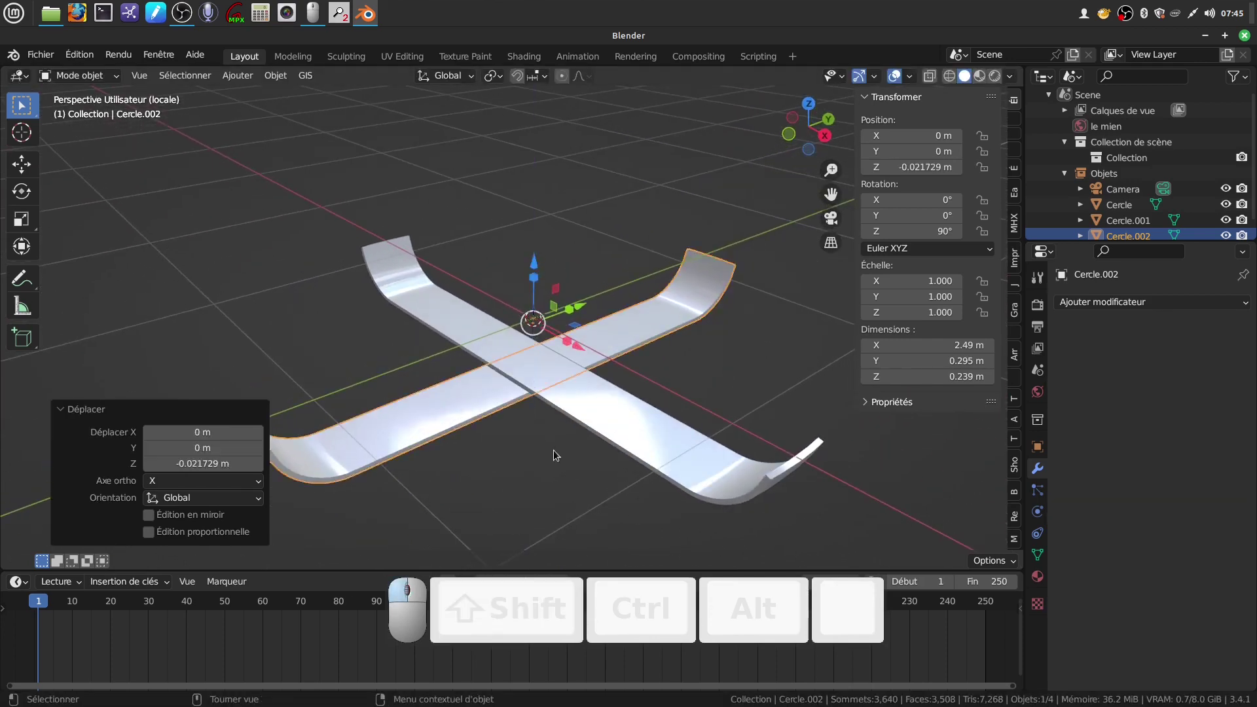
pyautogui.scroll(3, 553, 451)
pyautogui.moveTo(553, 436); pyautogui.dragTo(559, 387, button='middle')
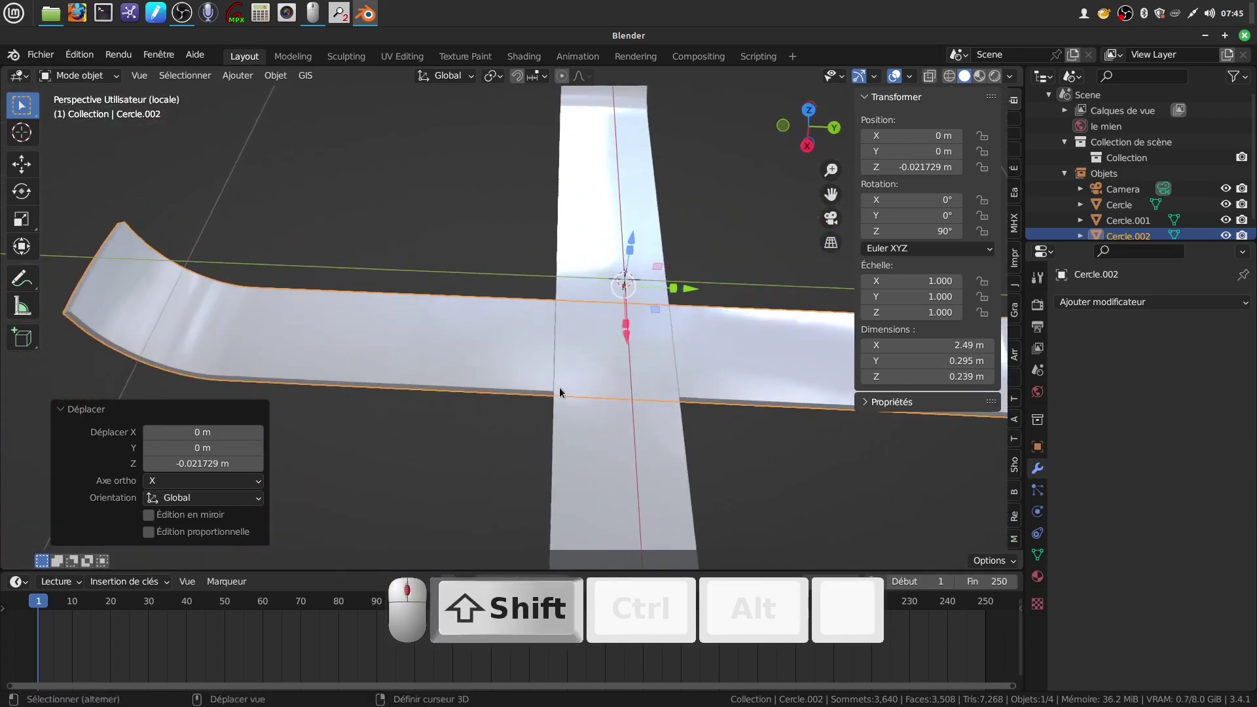
# Step: In Edit Mode, connect the three pairs of inner vertices between the curved ends across the lower strip's upper face
pyautogui.press('Tab')
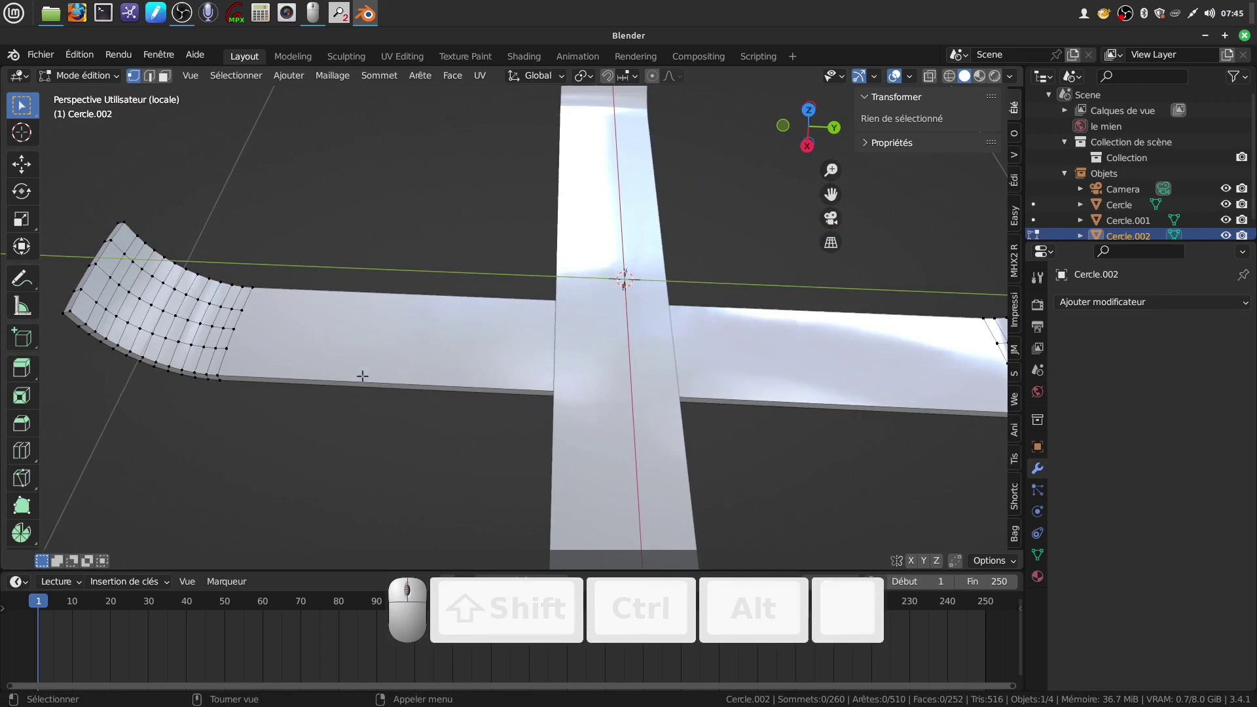
pyautogui.moveTo(390, 380); pyautogui.dragTo(548, 347, button='middle')
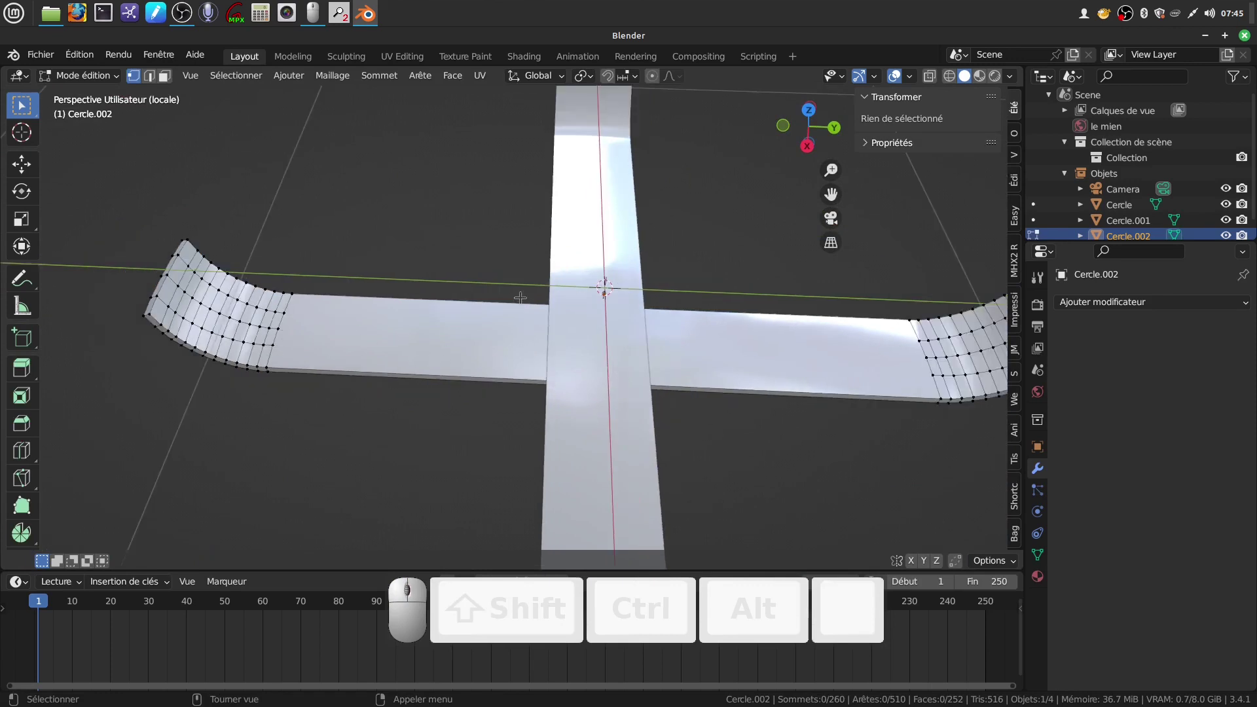
pyautogui.click(286, 314)
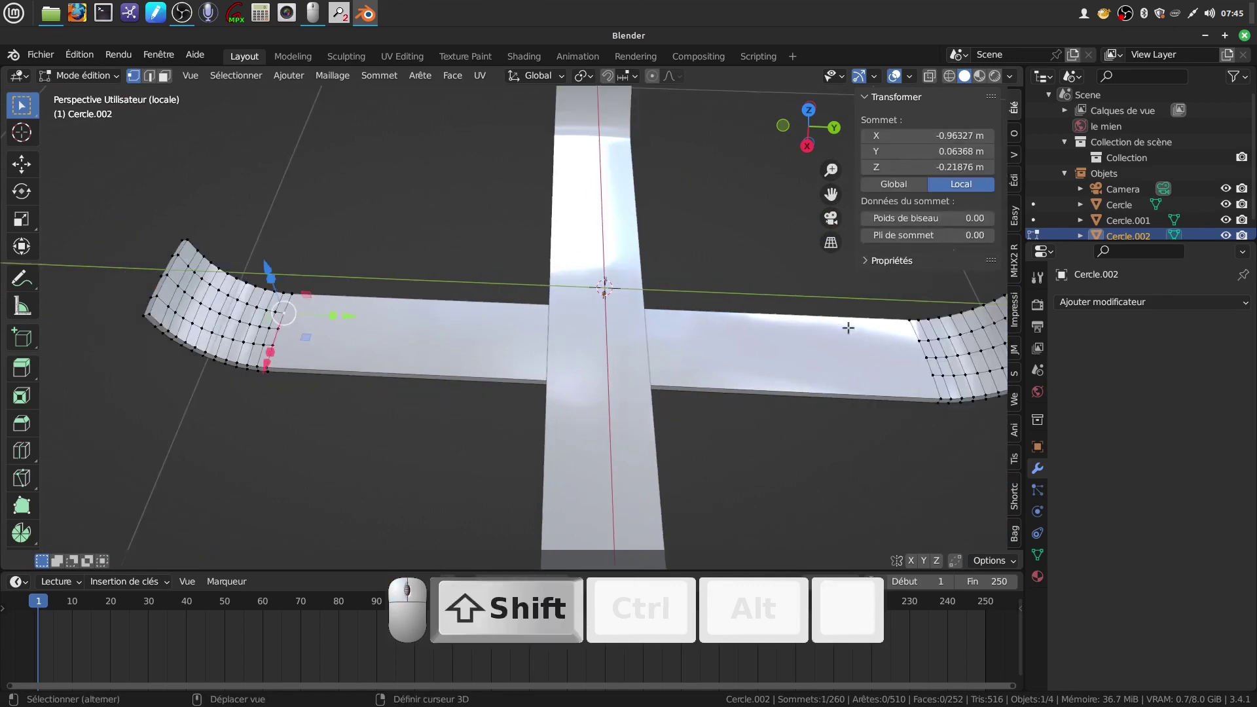
pyautogui.keyDown('shift'); pyautogui.click(908, 340); pyautogui.keyUp('shift')
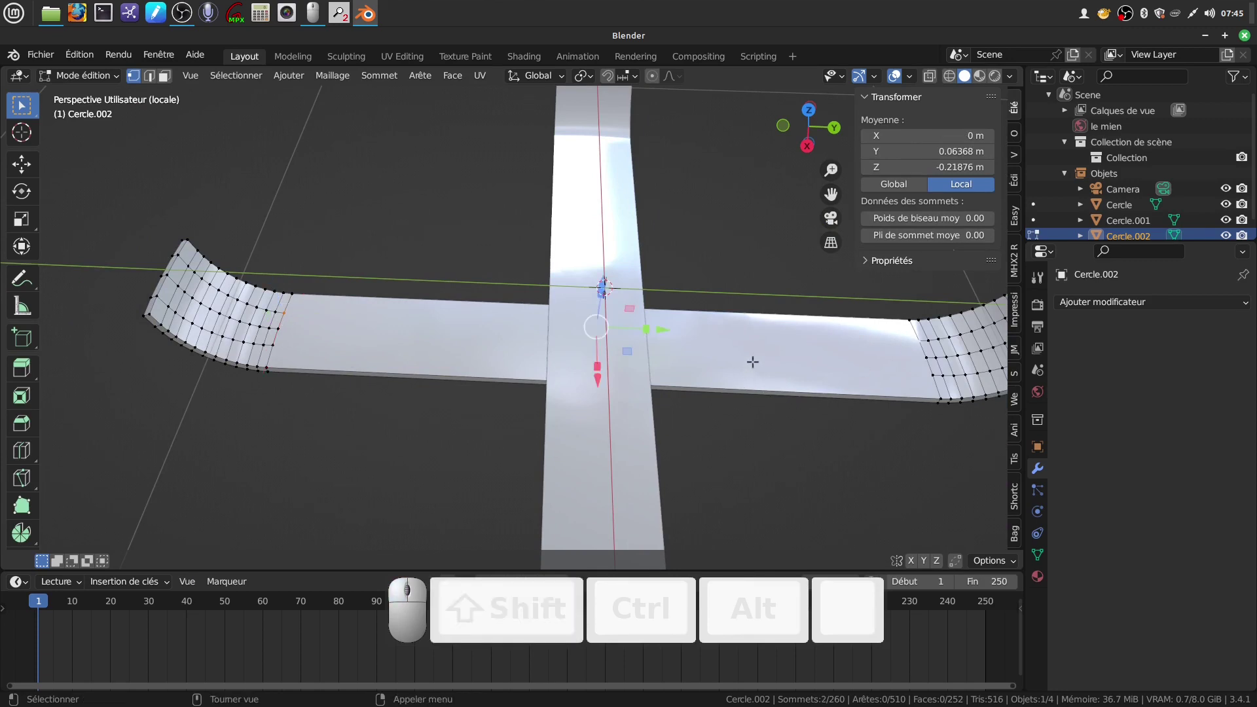
pyautogui.press('j')
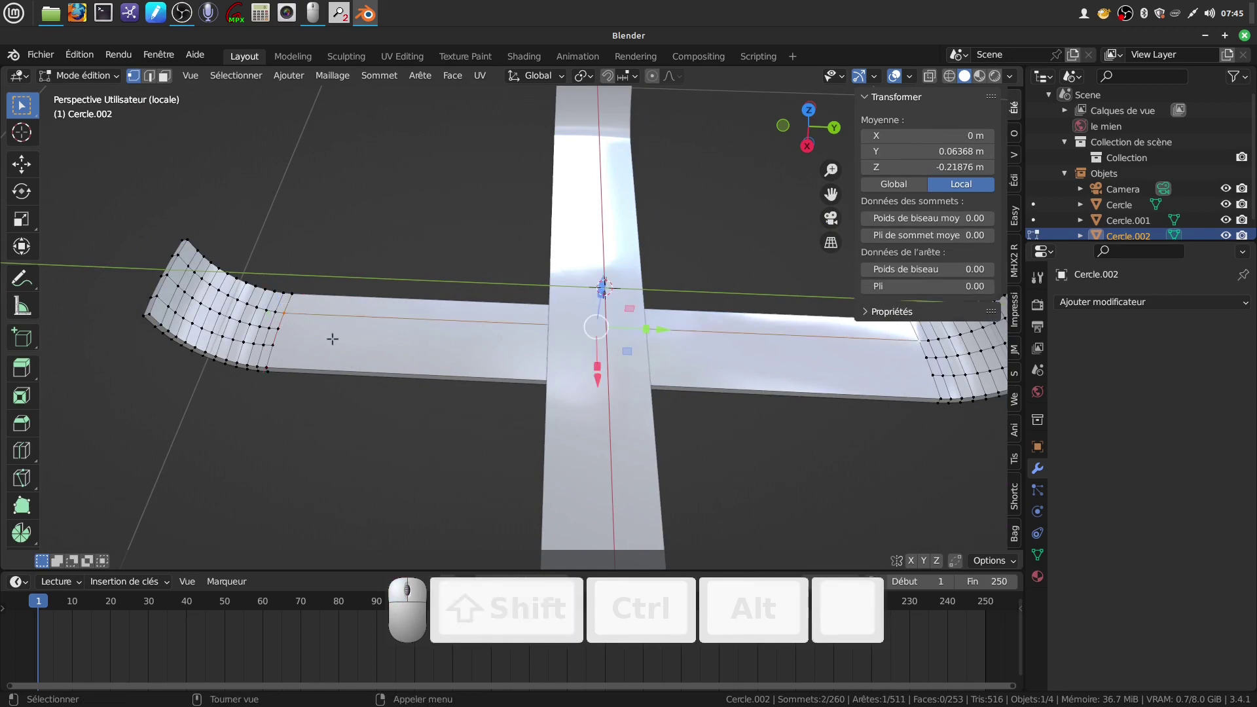
pyautogui.click(282, 334)
pyautogui.keyDown('shift'); pyautogui.click(919, 358); pyautogui.keyUp('shift')
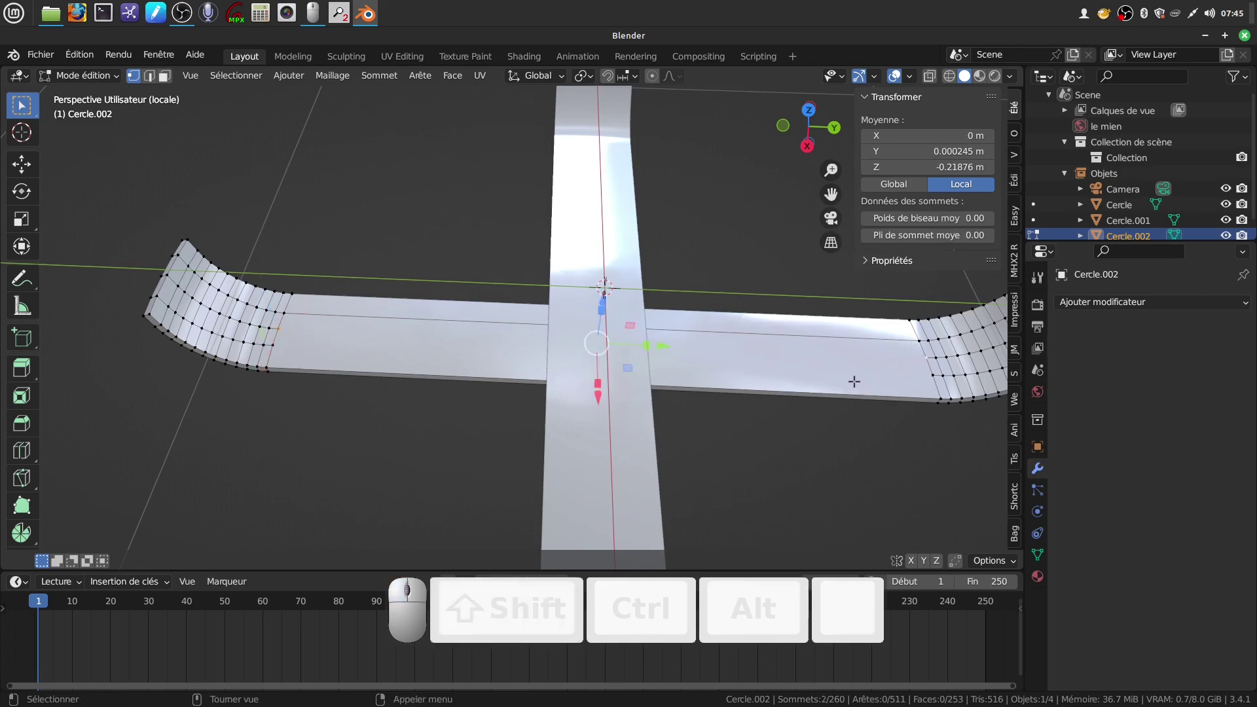
pyautogui.press('j')
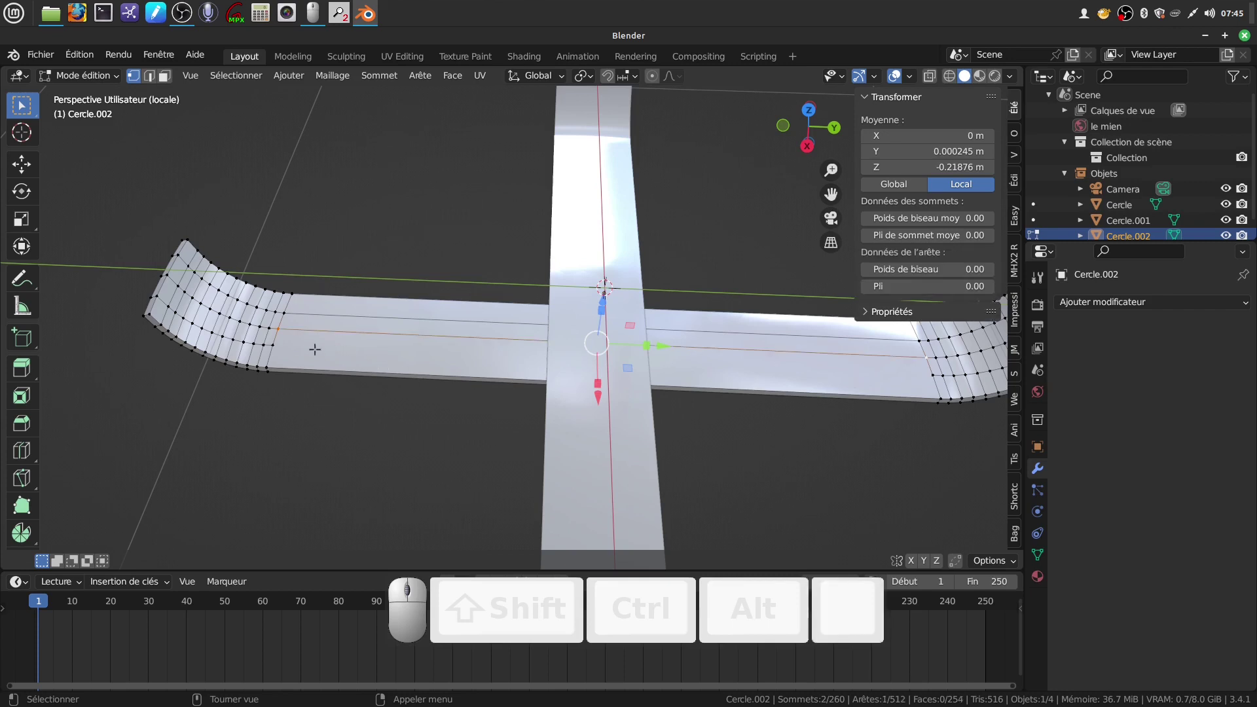
pyautogui.click(289, 346)
pyautogui.keyDown('shift'); pyautogui.click(920, 375); pyautogui.keyUp('shift')
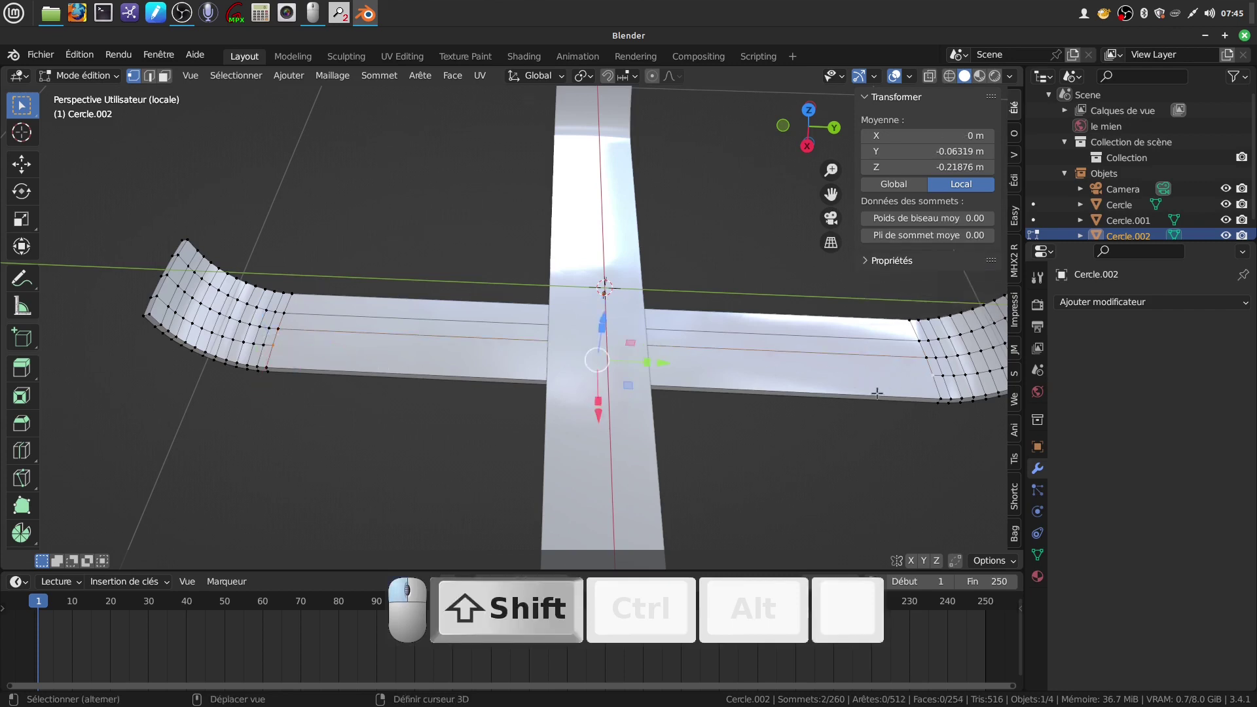
pyautogui.press('j')
# Step: Connect the three matching pairs of inner vertices between the curved ends across the lower strip's underside
pyautogui.moveTo(755, 426); pyautogui.dragTo(395, 265, button='middle')
pyautogui.click(275, 305)
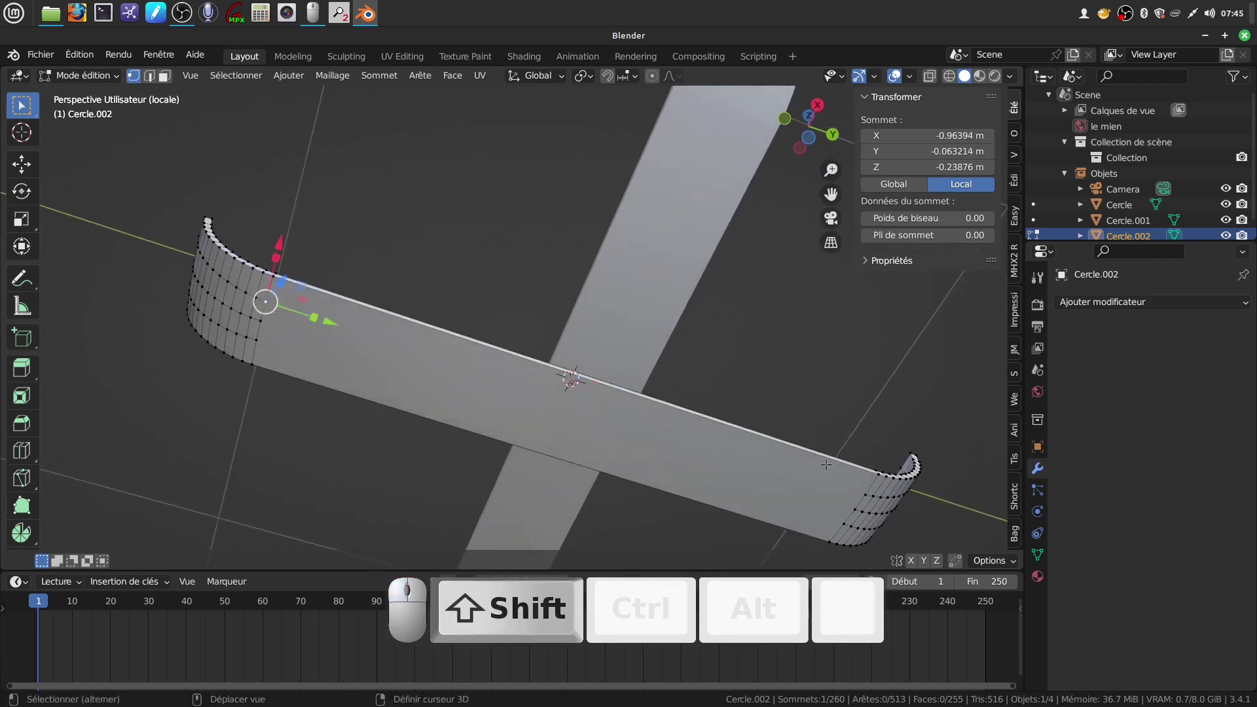
pyautogui.keyDown('shift'); pyautogui.click(859, 491); pyautogui.keyUp('shift')
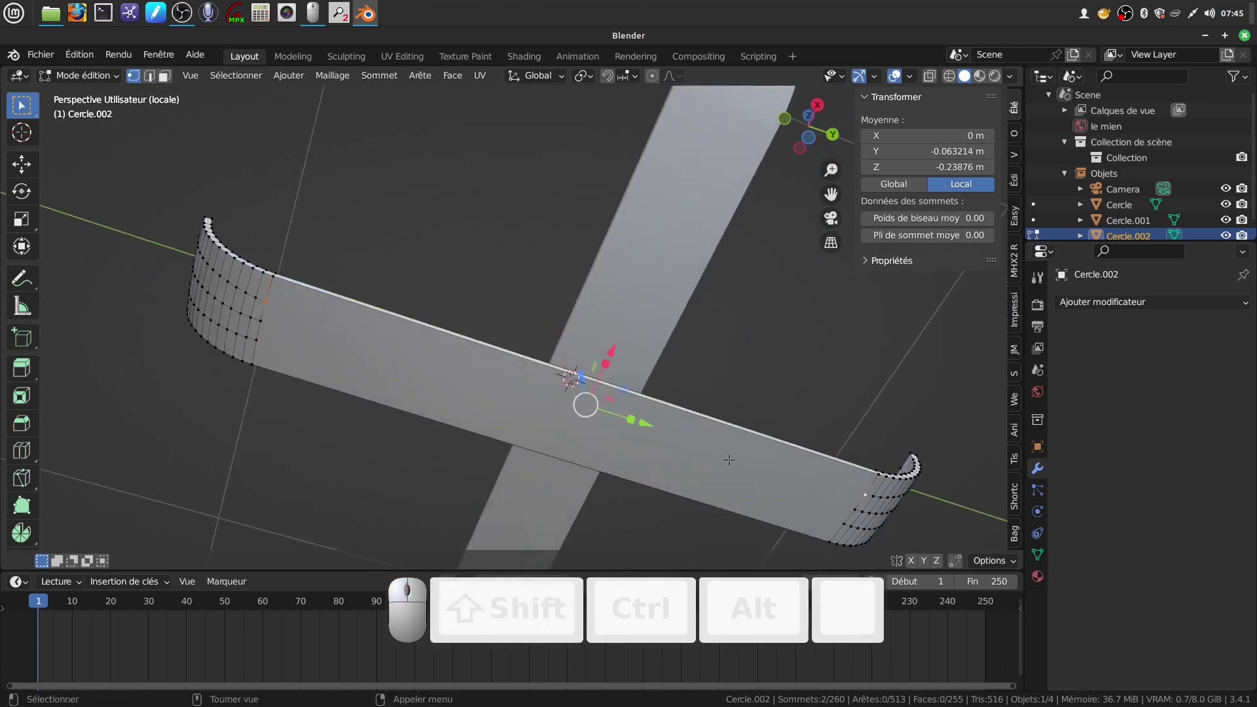
pyautogui.press('j')
pyautogui.click(264, 319)
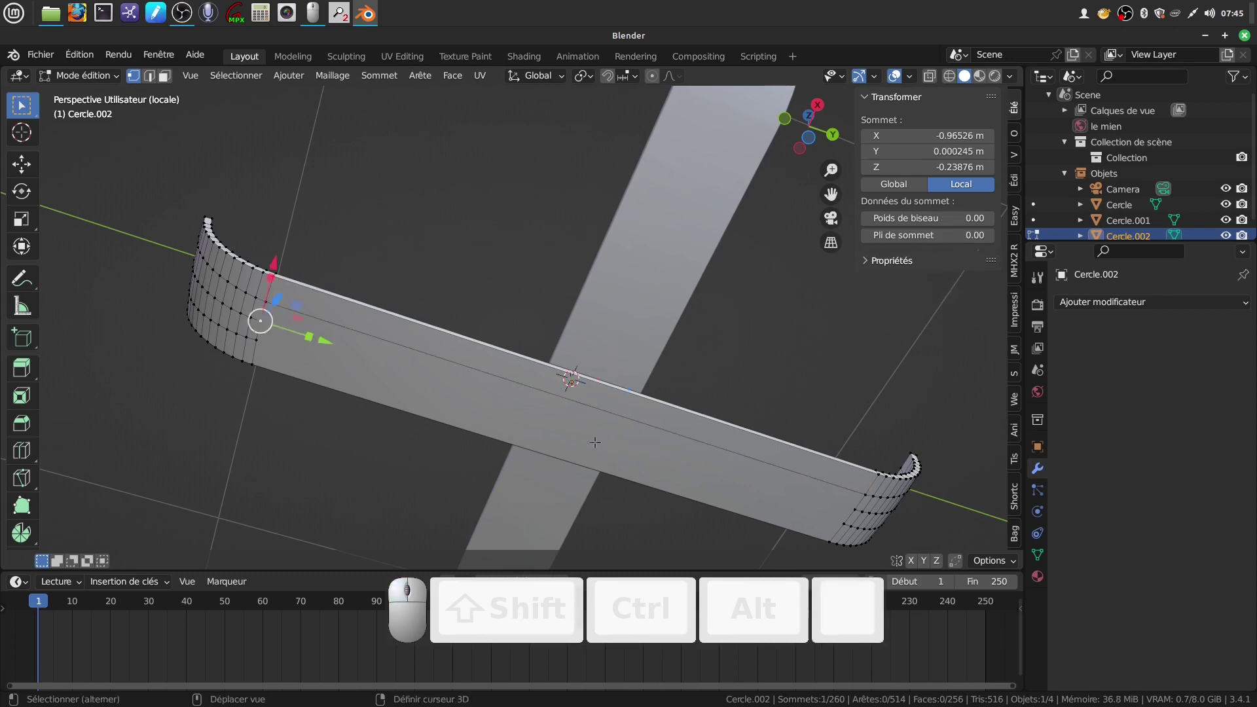
pyautogui.keyDown('shift'); pyautogui.click(838, 509); pyautogui.keyUp('shift')
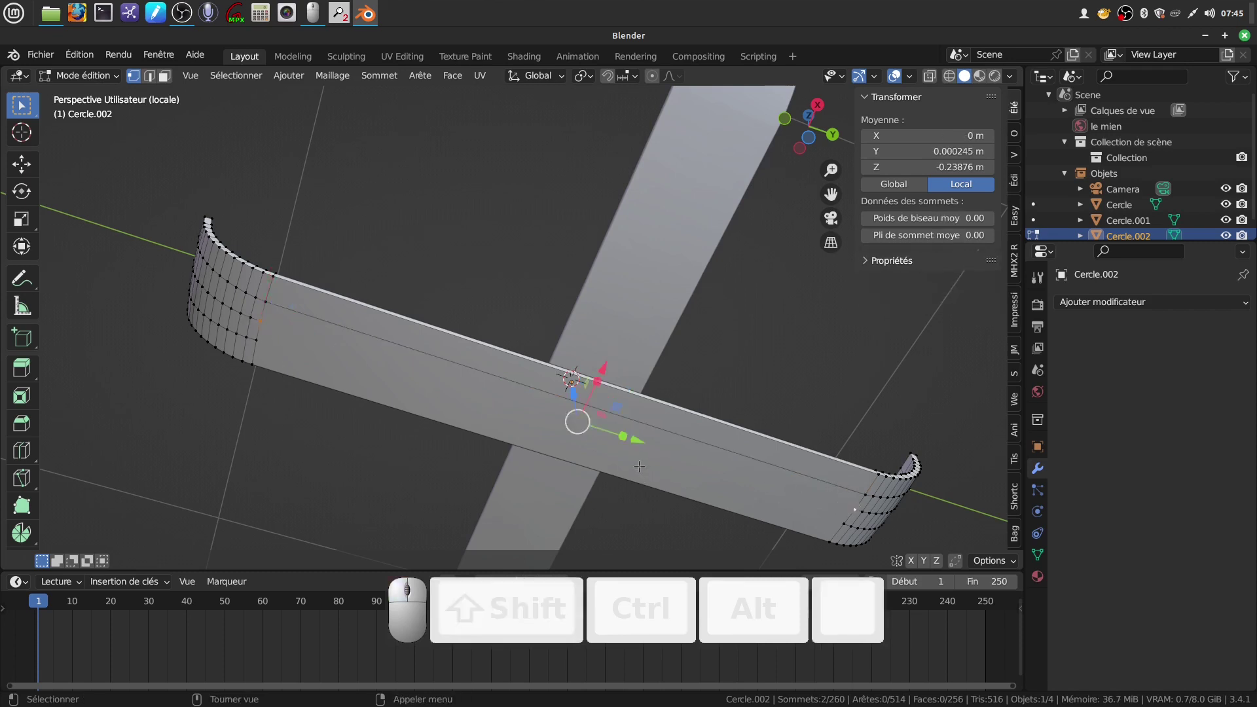
pyautogui.press('j')
pyautogui.click(257, 340)
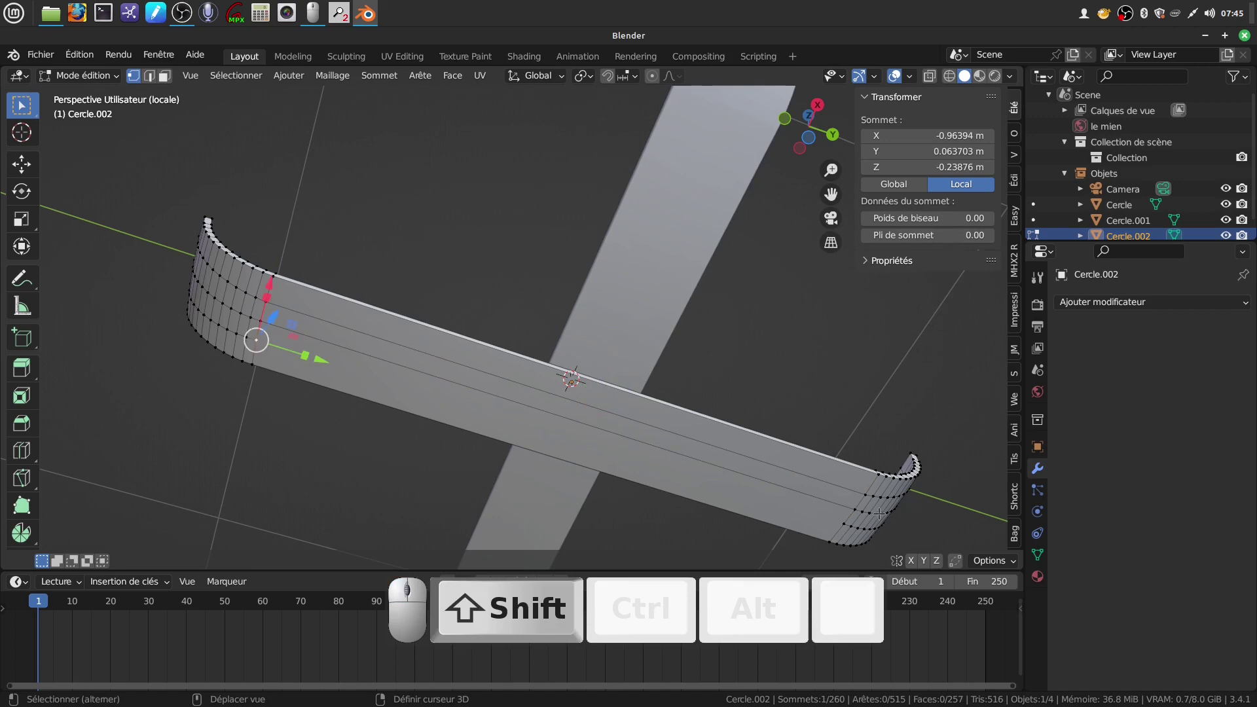
pyautogui.keyDown('shift'); pyautogui.click(842, 524); pyautogui.keyUp('shift')
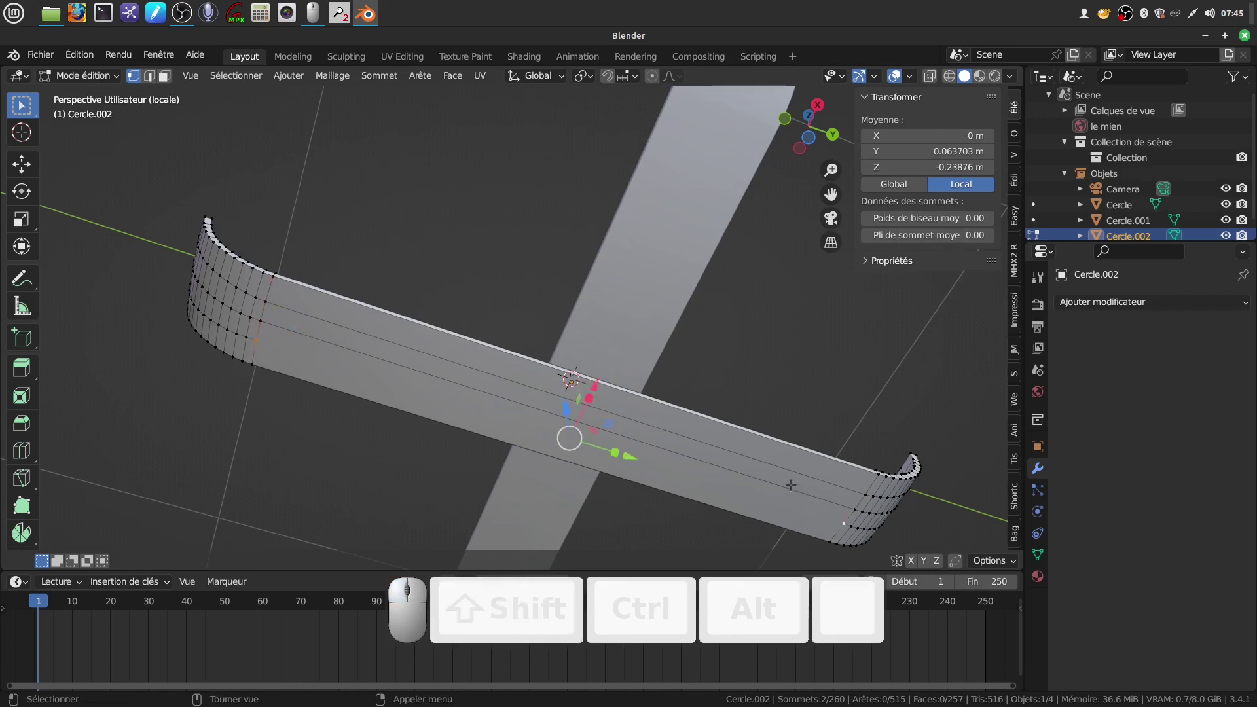
pyautogui.press('j')
# Step: Cut two edge loops across the lower strip, one along each side edge of the crossing strip, with slide factors 0.162 and 0.442
pyautogui.moveTo(781, 481); pyautogui.dragTo(730, 262, button='middle')
pyautogui.keyDown('shift'); pyautogui.moveTo(707, 361); pyautogui.dragTo(685, 308, button='middle'); pyautogui.keyUp('shift')
pyautogui.hotkey('ctrl', 'r')
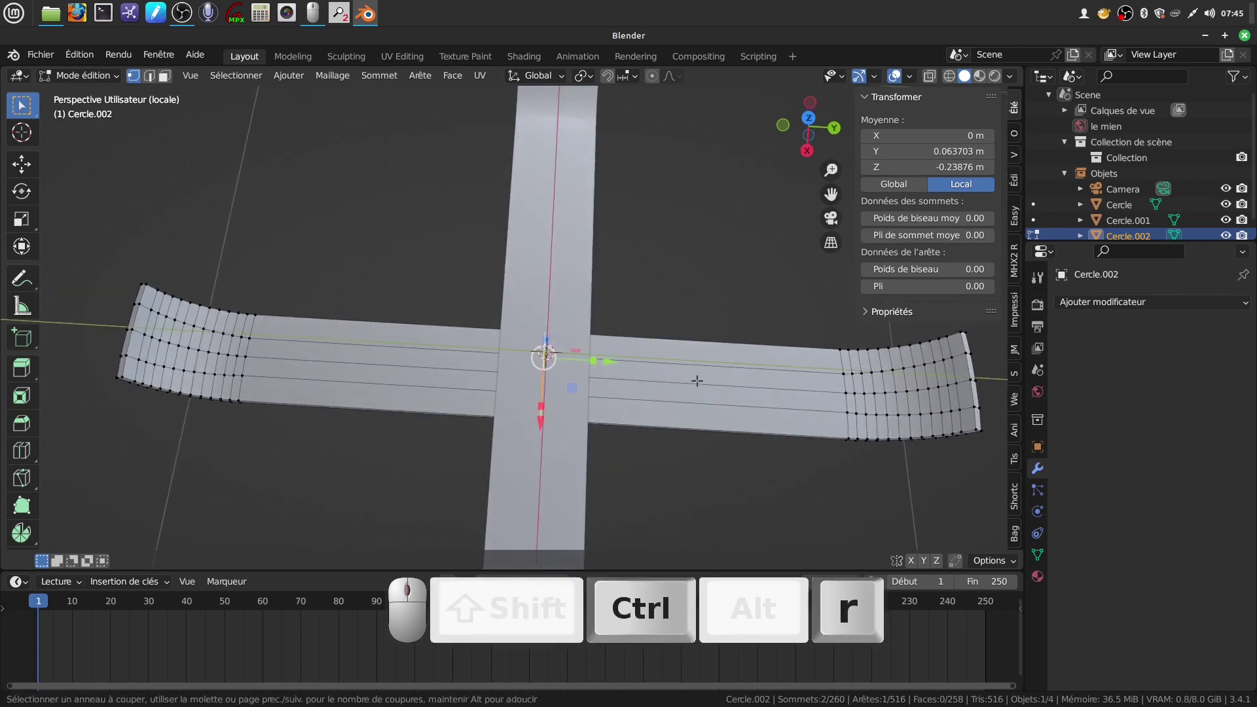
pyautogui.click(696, 381)
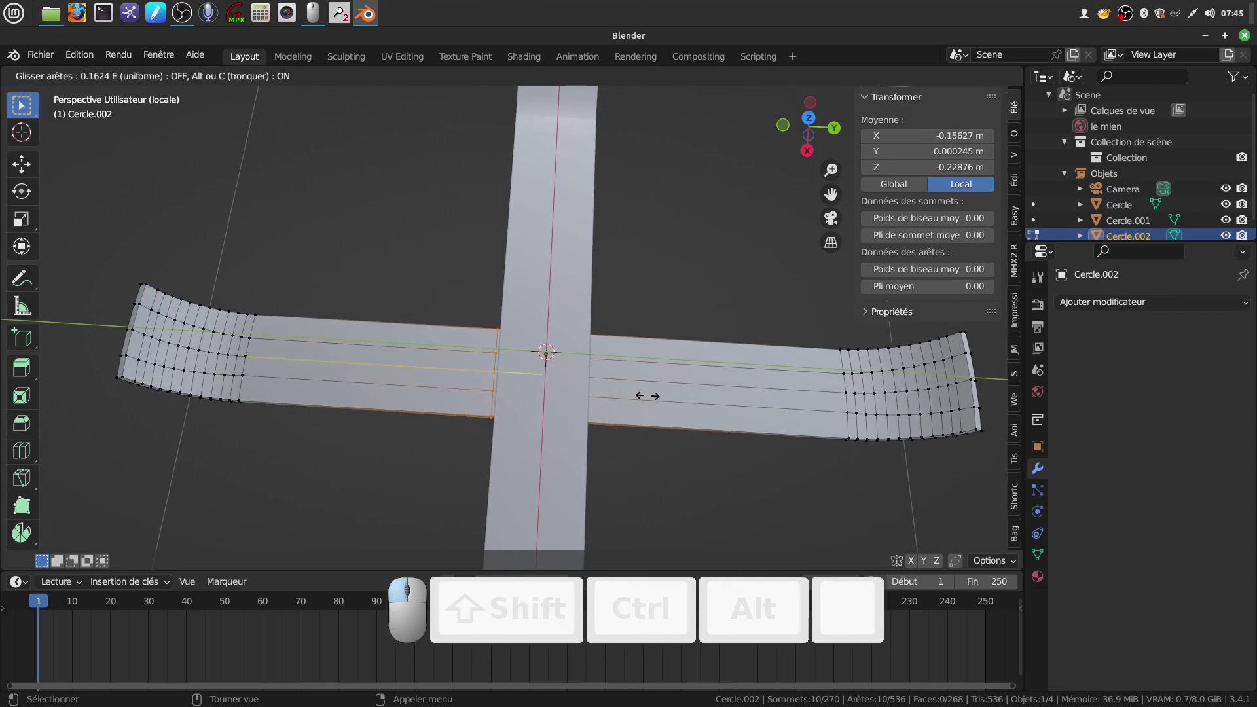
pyautogui.click(646, 395)
pyautogui.press('r')
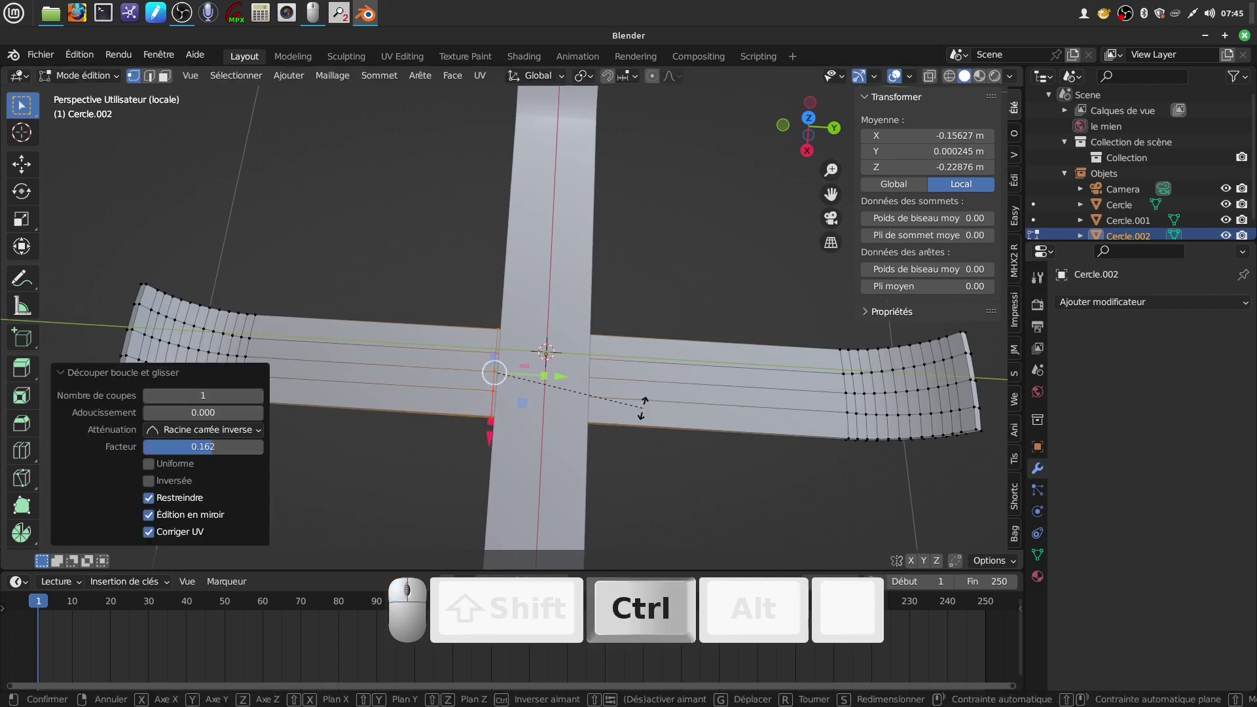
pyautogui.rightClick(642, 407)
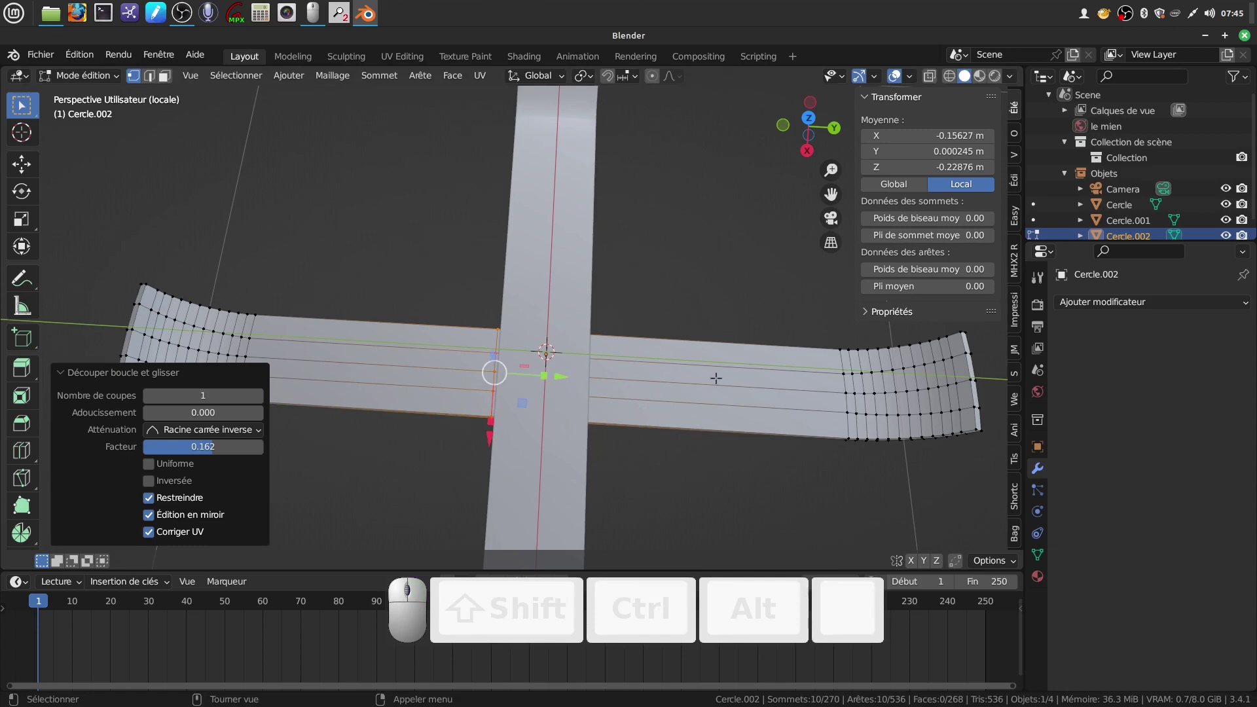
pyautogui.press('ctrl')
pyautogui.hotkey('ctrl', 'r')
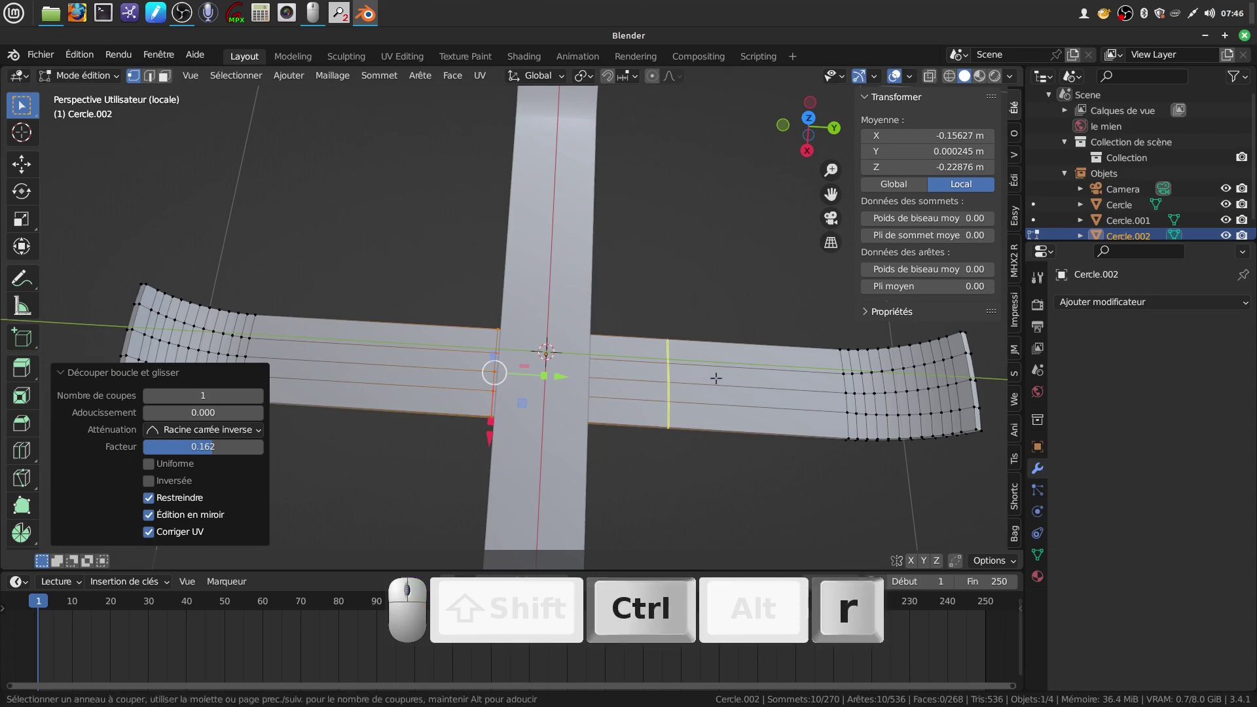
pyautogui.click(716, 378)
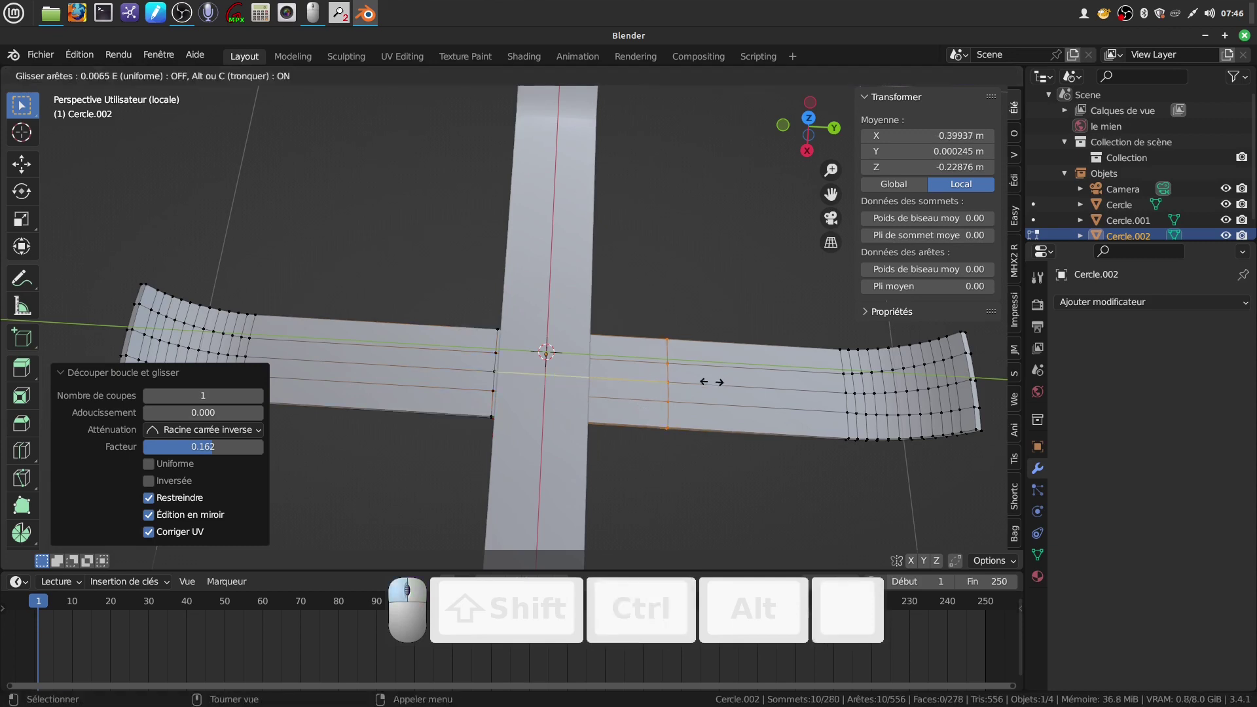
pyautogui.click(637, 399)
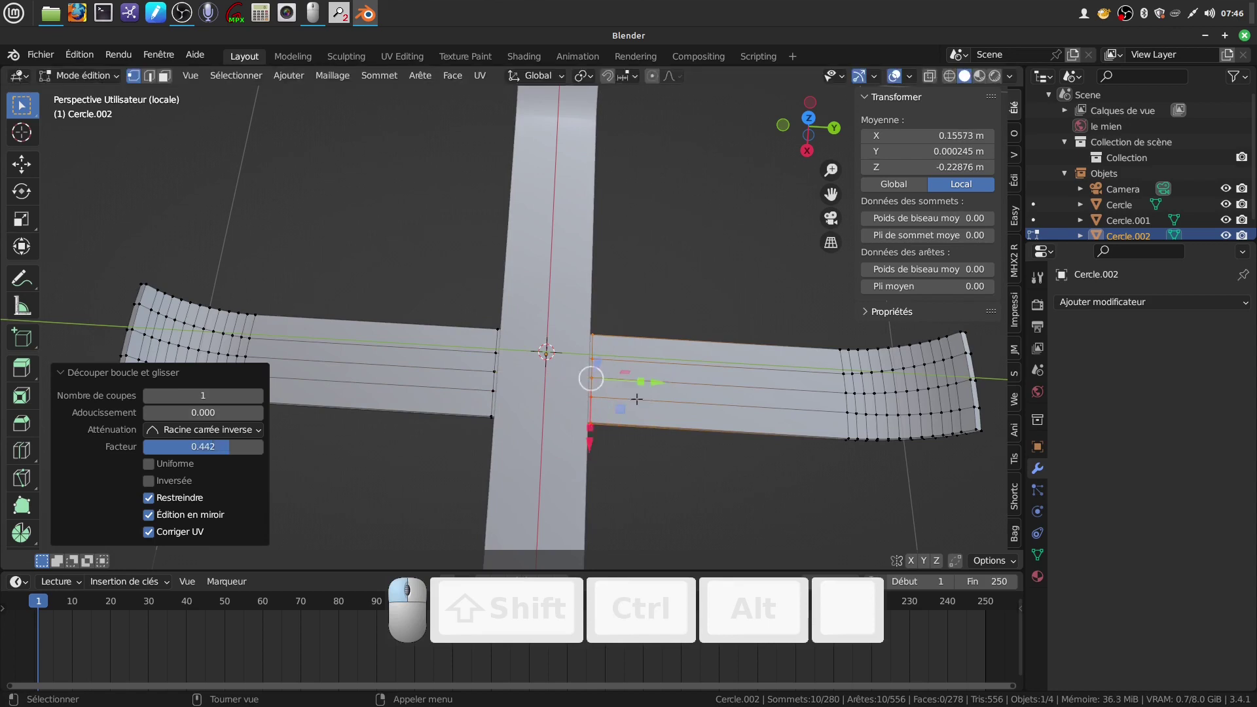
# Step: Add another loop cut slightly outside each existing one, with slide factor 0.783 on the +Y arm and -0.771 on the -Y arm
pyautogui.moveTo(645, 371); pyautogui.dragTo(649, 421, button='middle')
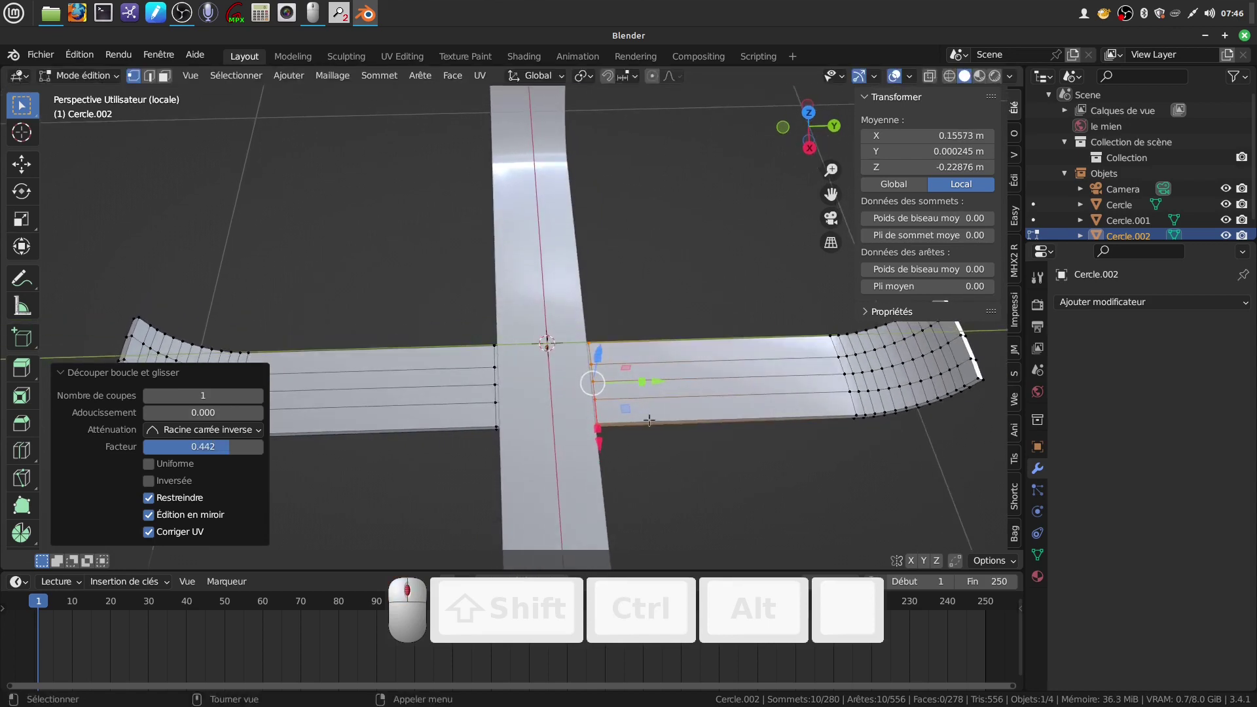
pyautogui.hotkey('ctrl', 'r')
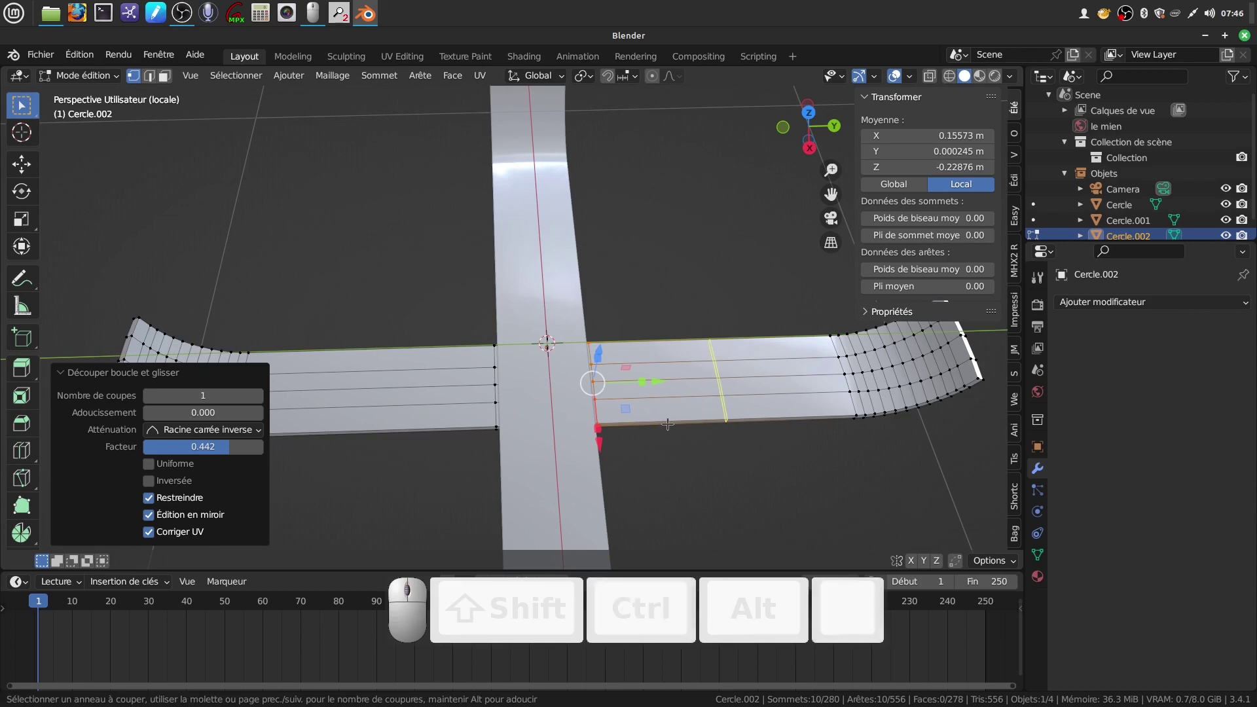
pyautogui.click(667, 424)
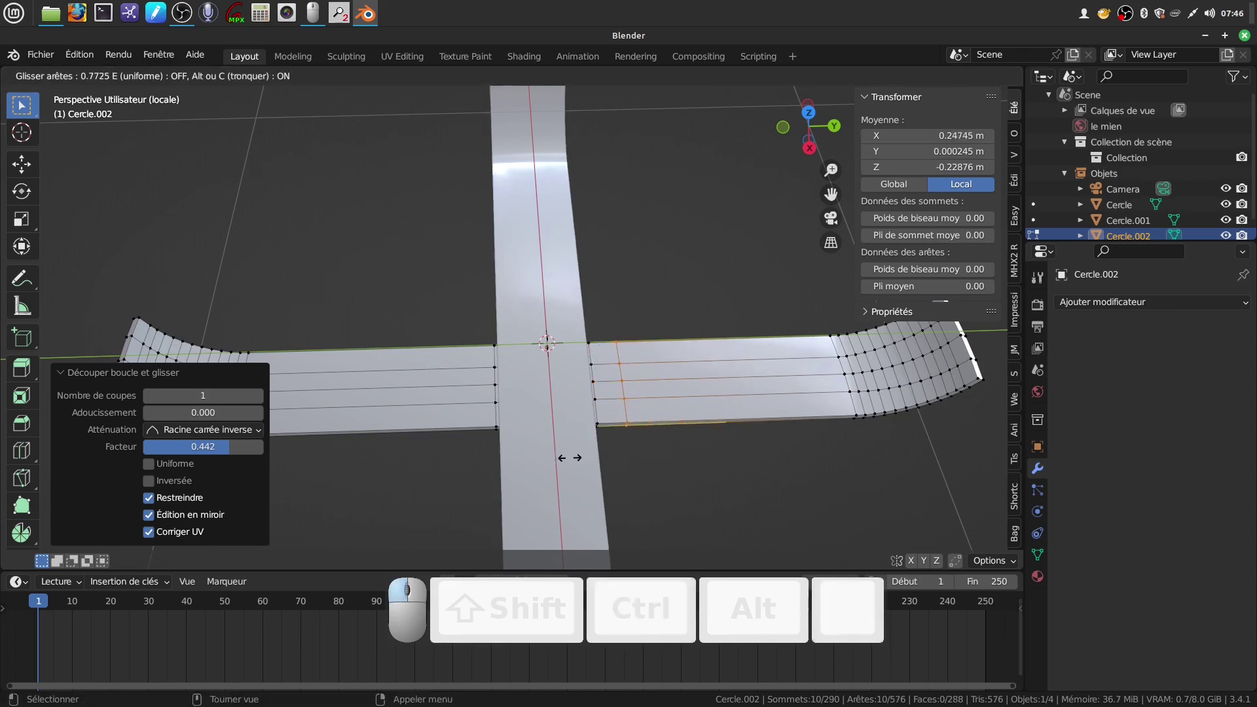
pyautogui.click(568, 458)
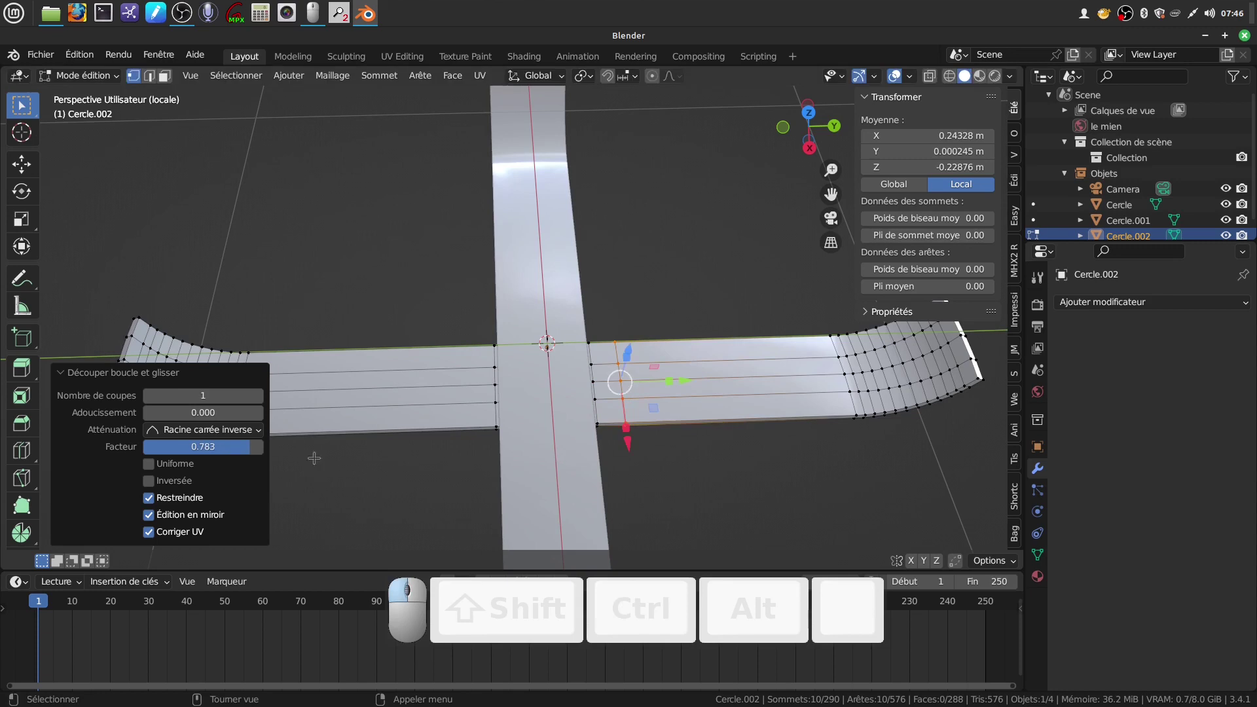
pyautogui.hotkey('ctrl', 'r')
pyautogui.click(425, 416)
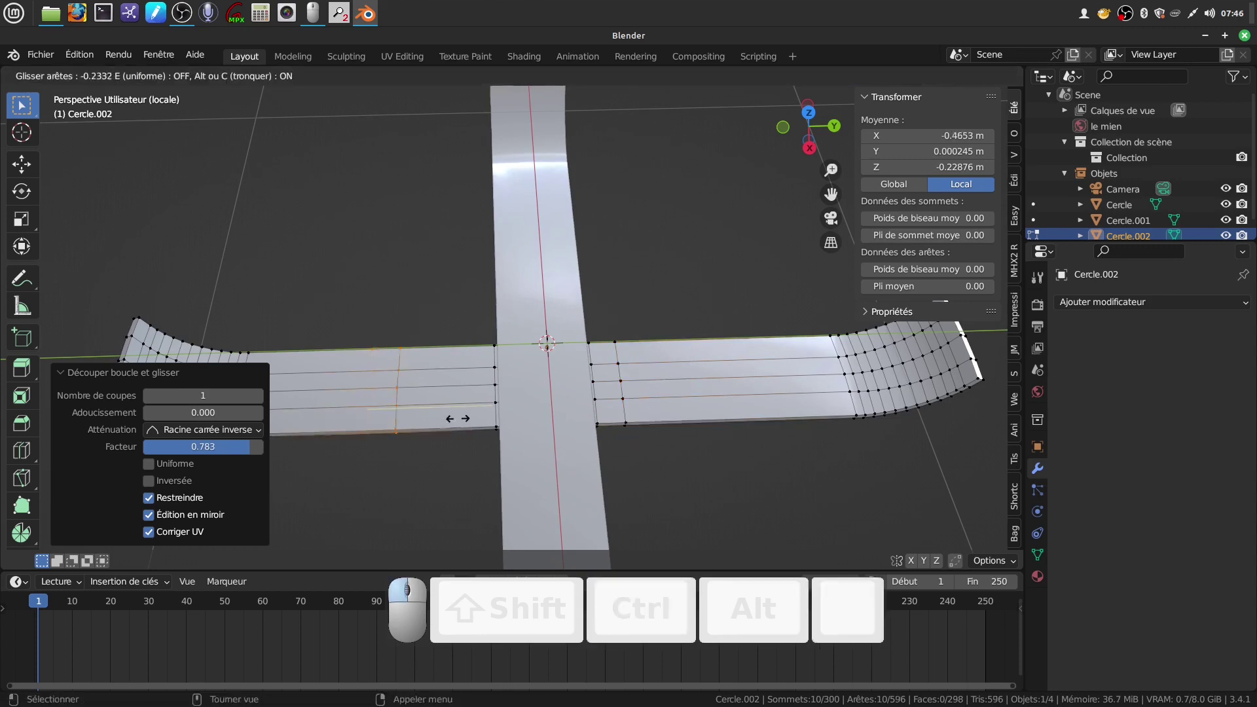
pyautogui.click(526, 415)
# Step: Add six evenly spaced loop cuts with factor 0 in the narrow band on the -Y side of the crossing
pyautogui.scroll(2, 713, 500)
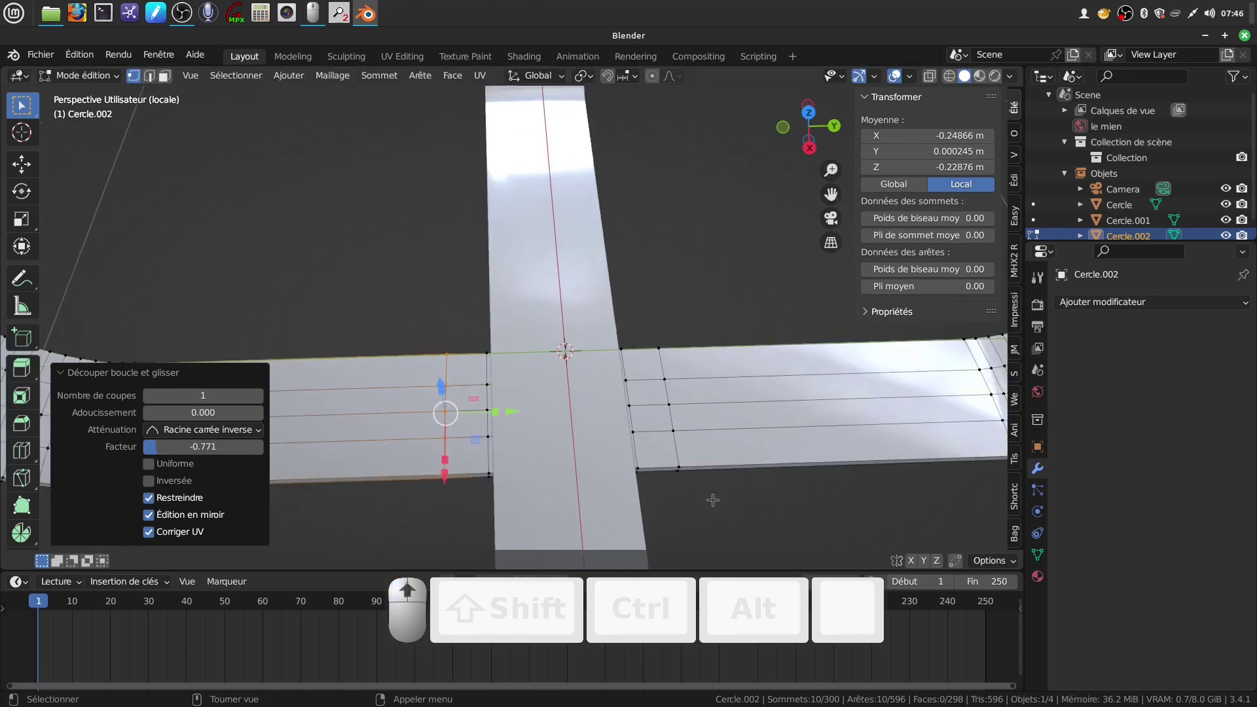
pyautogui.hotkey('ctrl', 'r')
pyautogui.scroll(5, 464, 479)
pyautogui.click(464, 479)
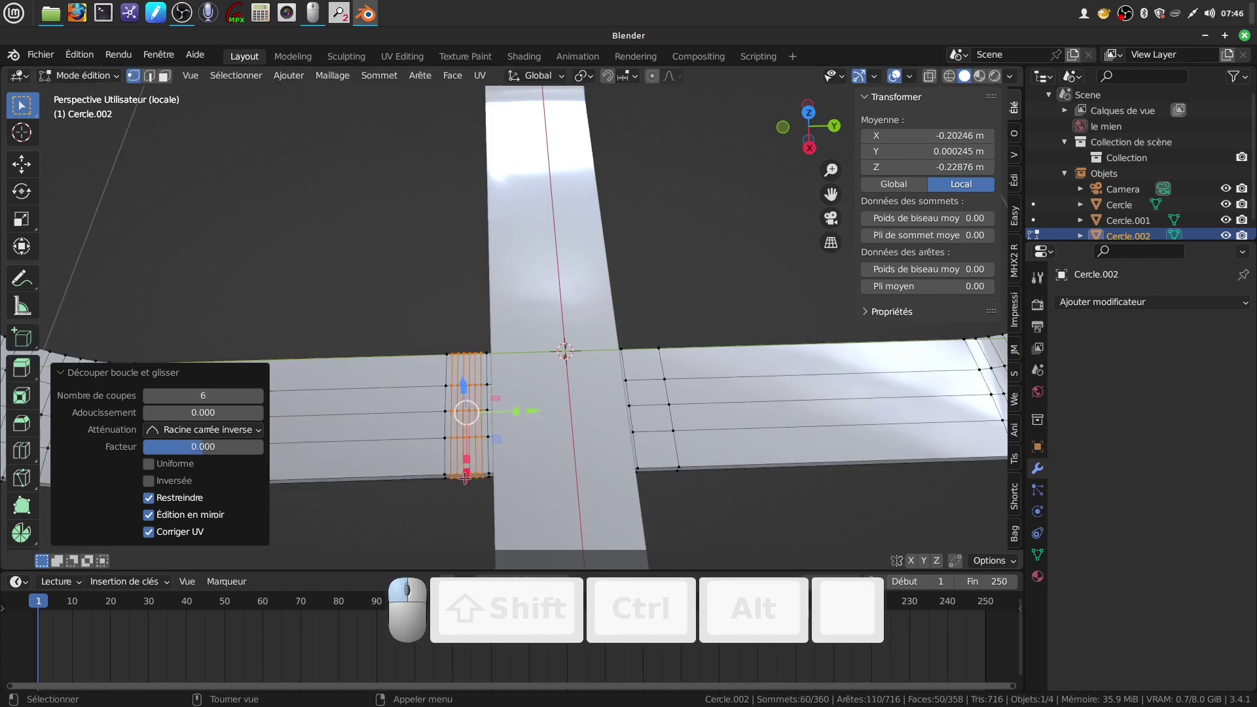
pyautogui.click(464, 479)
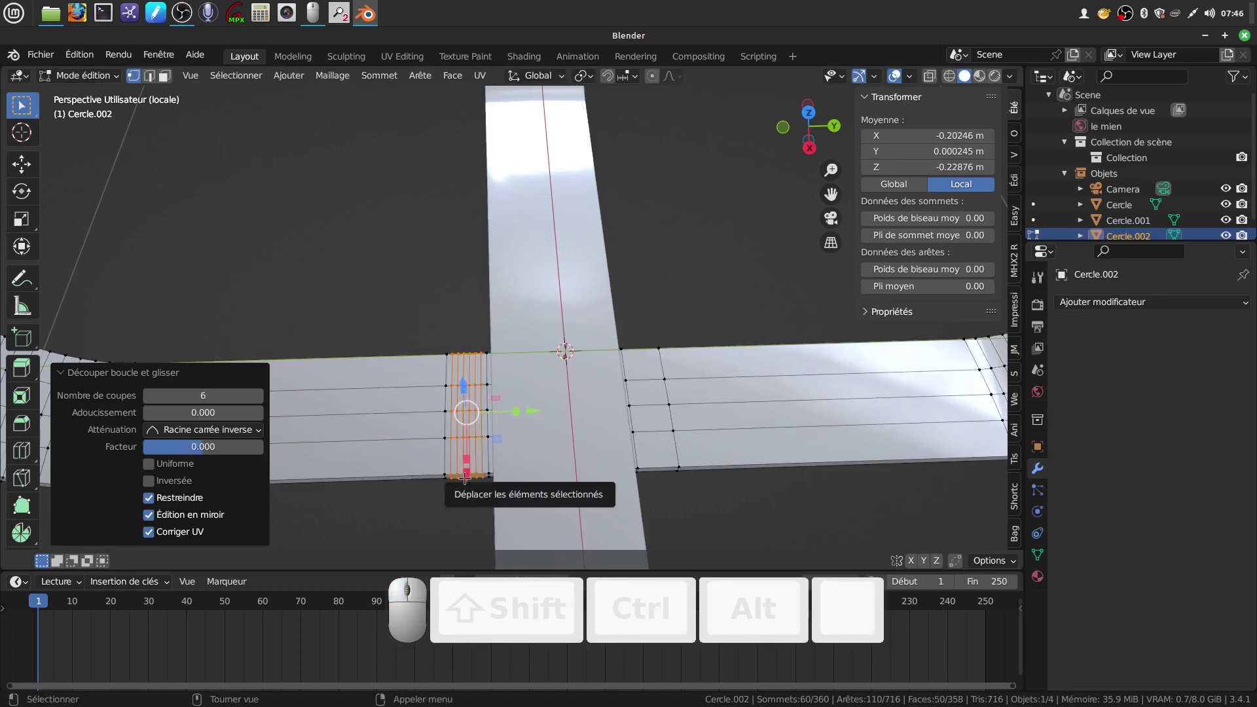
# Step: Add seven evenly spaced loop cuts, left unslid, in the narrow band on the +Y side of the crossing
pyautogui.hotkey('ctrl', 'r')
pyautogui.scroll(3, 655, 468)
pyautogui.scroll(3, 655, 468)
pyautogui.click(655, 469)
pyautogui.rightClick(655, 468)
# Step: Select the ring of faces of the lower strip at the crossing in face mode and enable proportional editing
pyautogui.moveTo(655, 468); pyautogui.dragTo(548, 379, button='middle')
pyautogui.press('Tab')
pyautogui.scroll(3, 646, 421)
pyautogui.keyDown('shift'); pyautogui.moveTo(648, 426); pyautogui.dragTo(575, 301, button='middle'); pyautogui.keyUp('shift')
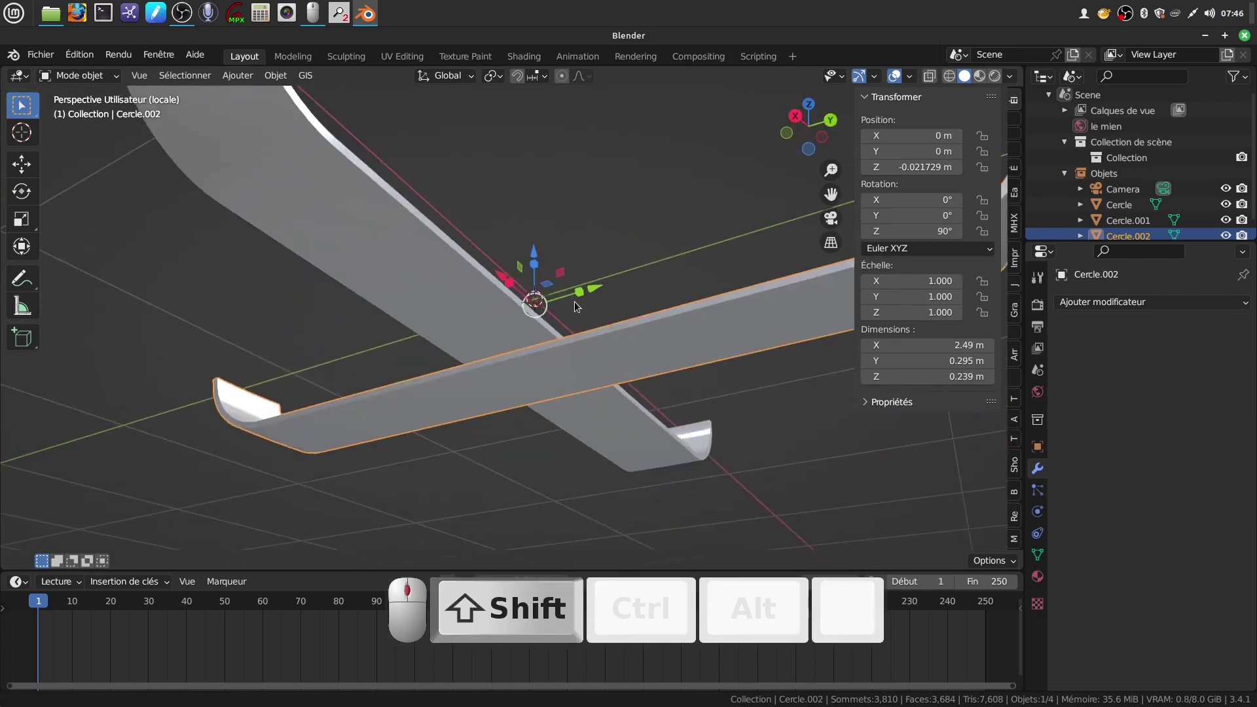
pyautogui.press('Tab')
pyautogui.scroll(2, 574, 301)
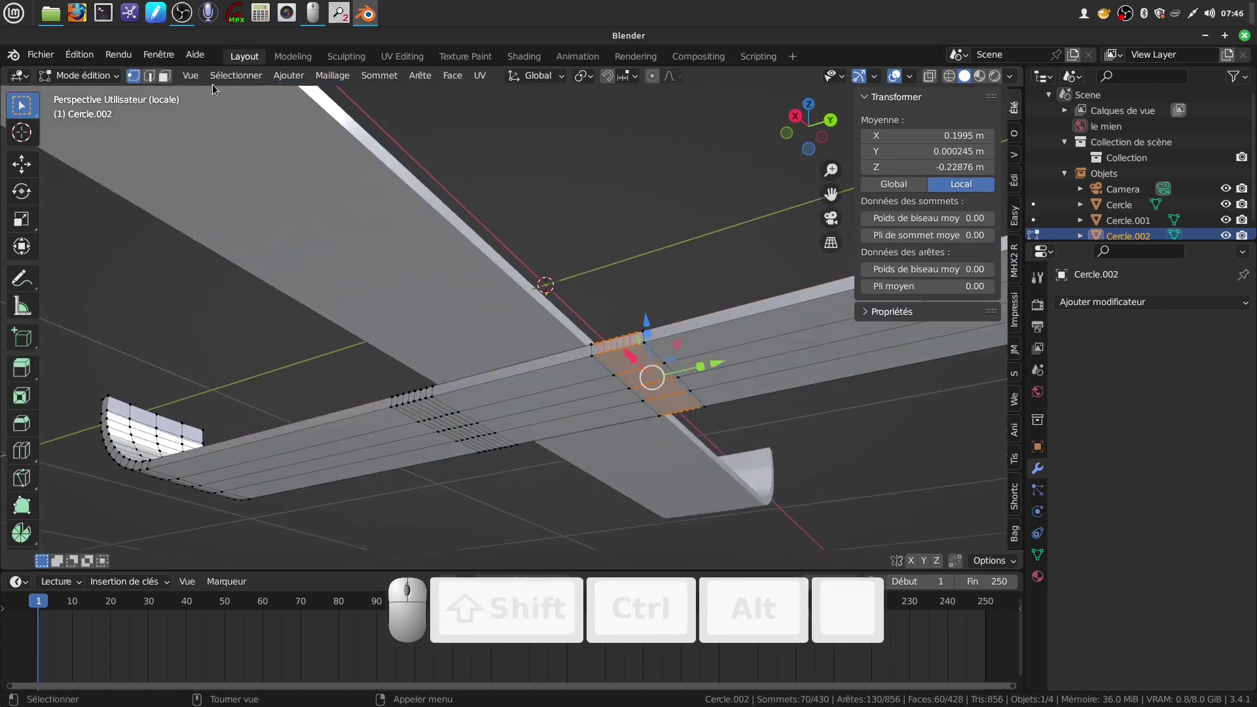
pyautogui.click(167, 77)
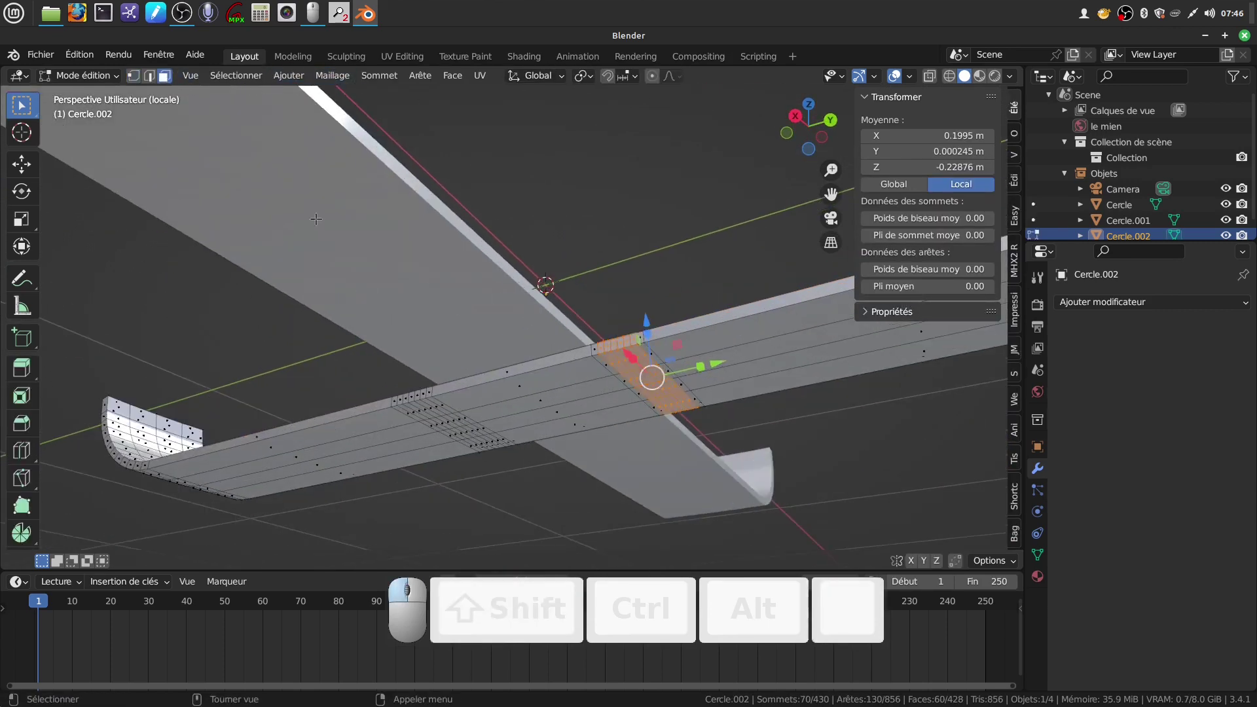
pyautogui.keyDown('alt'); pyautogui.click(536, 374); pyautogui.keyUp('alt')
pyautogui.scroll(-2, 564, 333)
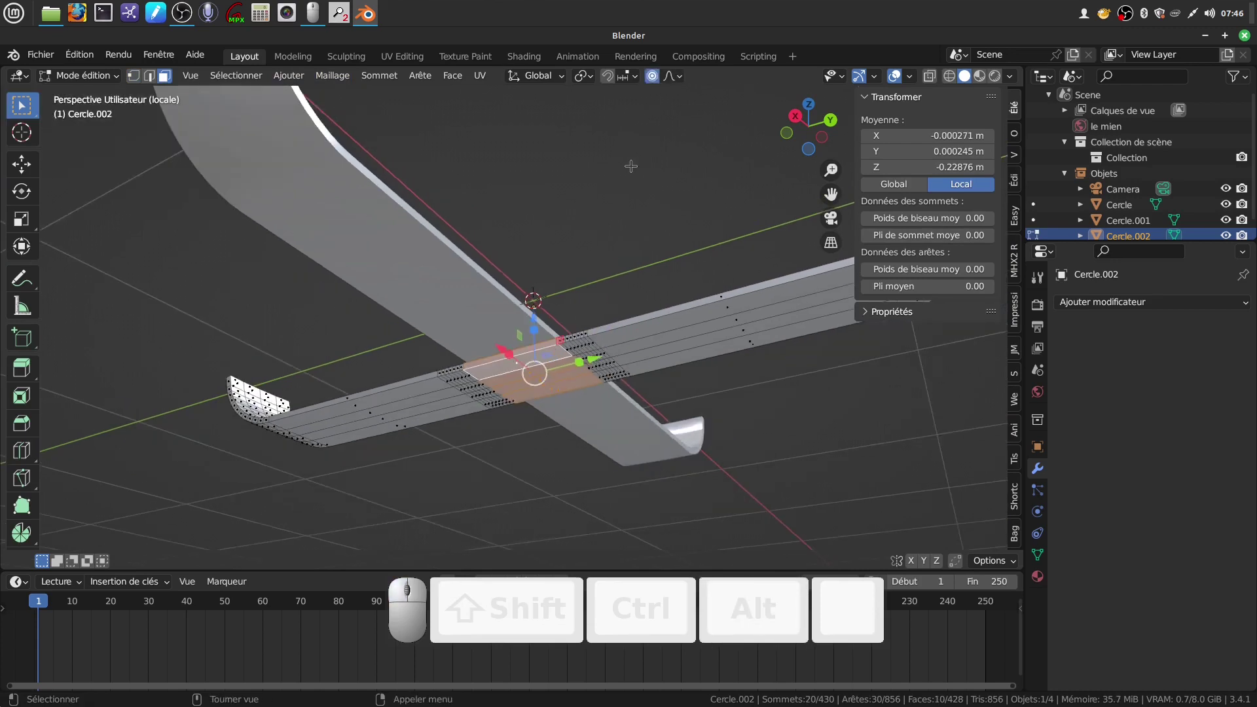
# Step: Try to lower the selected crossing faces about 0.057 m along Z with smooth proportional editing of size 0.198
pyautogui.moveTo(631, 186); pyautogui.dragTo(581, 243, button='middle')
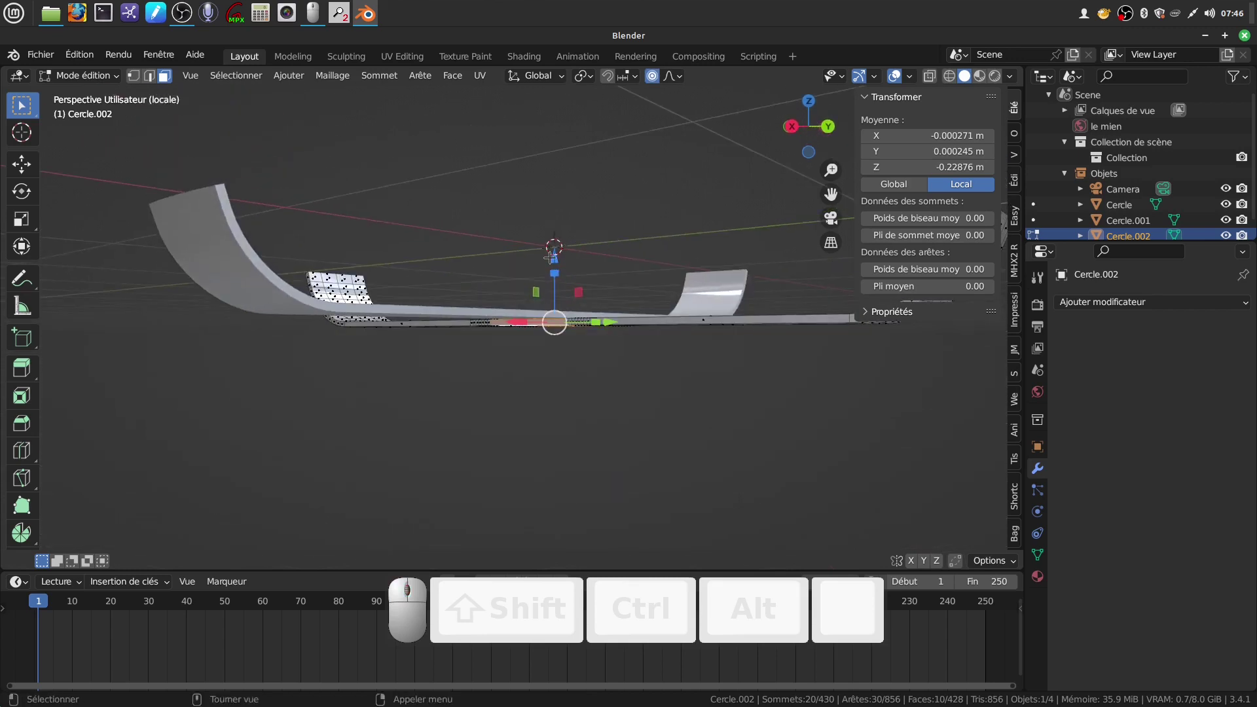
pyautogui.moveTo(554, 251); pyautogui.dragTo(554, 270)
pyautogui.scroll(17, 554, 254)
pyautogui.moveTo(642, 295); pyautogui.dragTo(694, 317, button='middle')
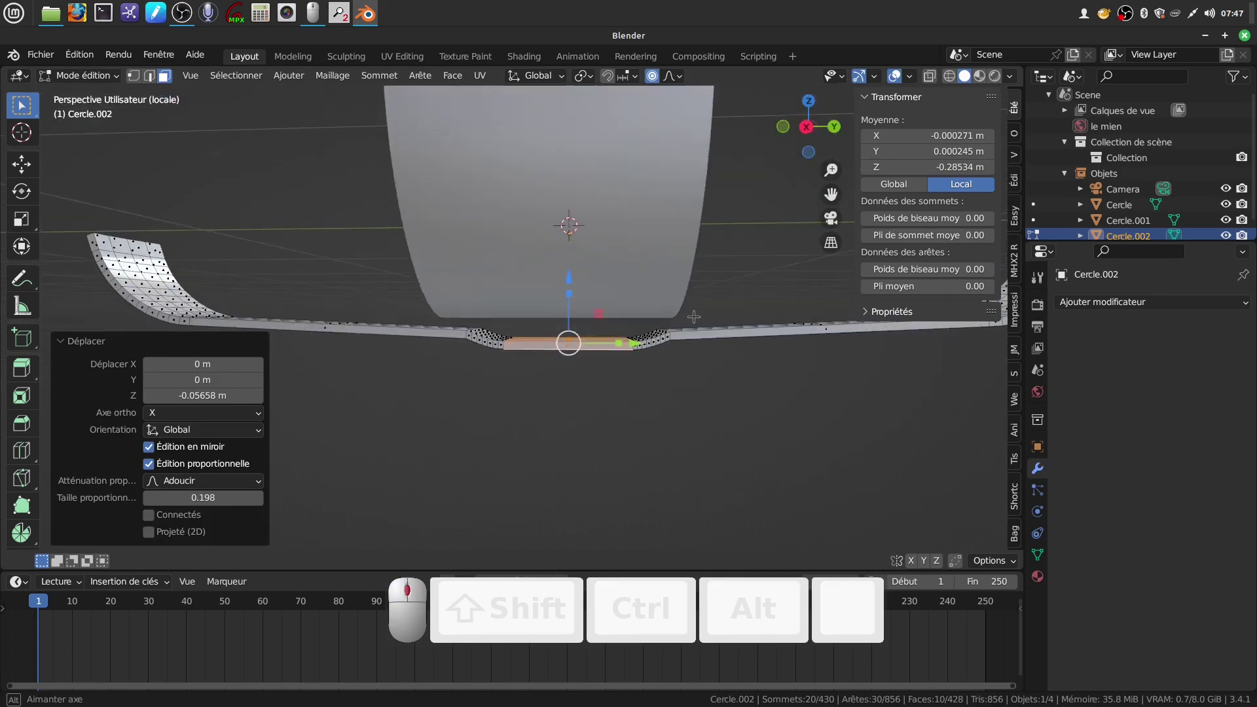
pyautogui.hotkey('ctrl', 'z')
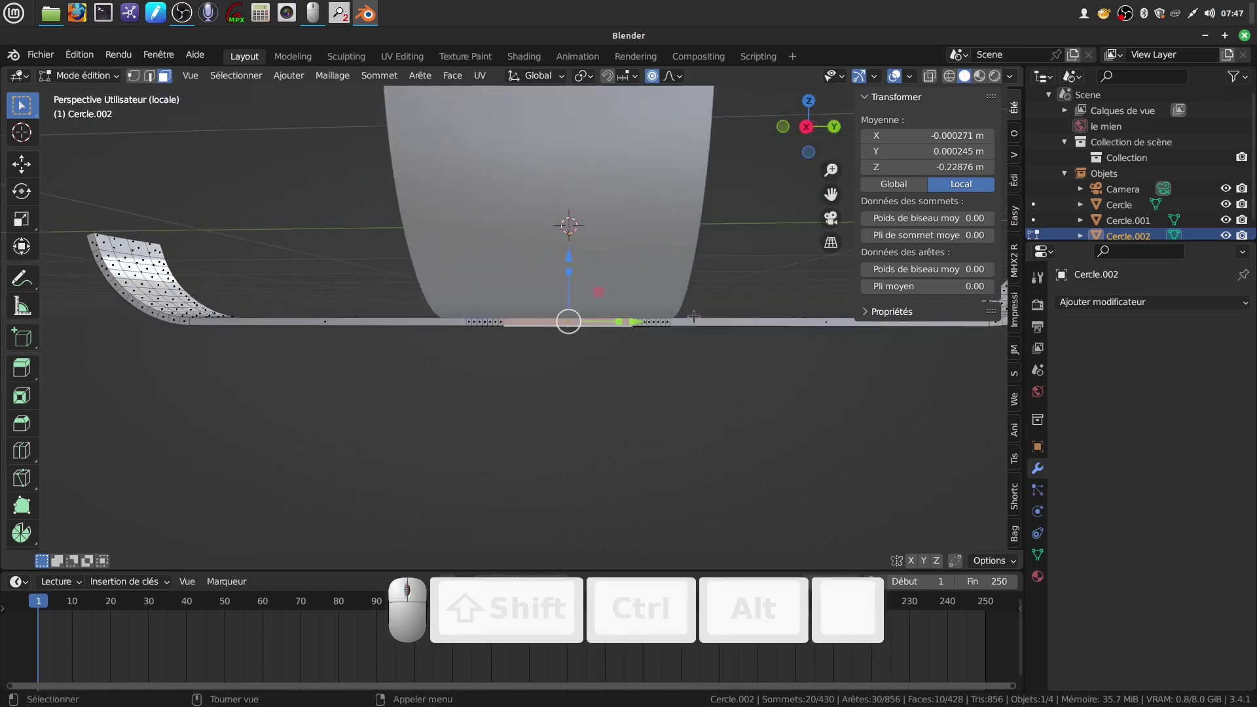
# Step: Lower the crossing faces about 0.045 m along Z with smooth proportional editing limited to connected geometry, size 0.112
pyautogui.moveTo(779, 185); pyautogui.dragTo(696, 182, button='middle')
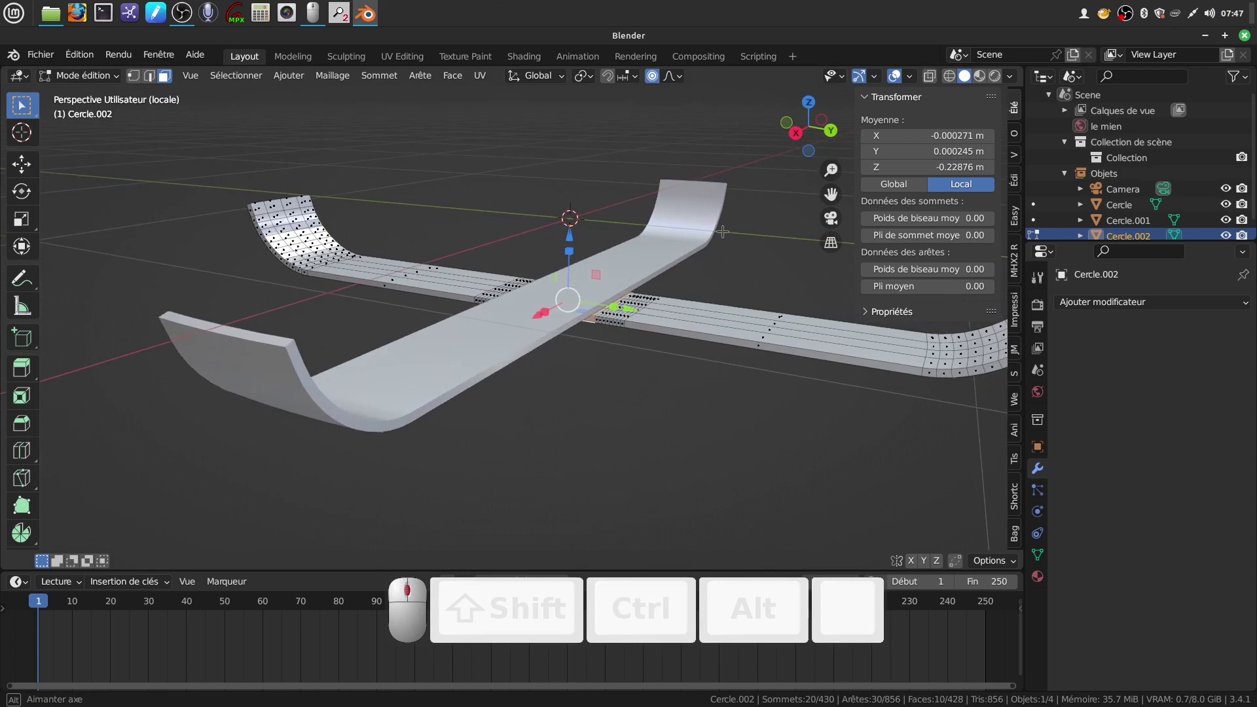
pyautogui.click(679, 76)
pyautogui.moveTo(636, 316); pyautogui.dragTo(583, 245, button='middle')
pyautogui.moveTo(591, 251); pyautogui.dragTo(591, 270)
pyautogui.scroll(6, 592, 257)
pyautogui.moveTo(592, 271)
pyautogui.mouseDown(button='middle')
pyautogui.moveTo(692, 225)
pyautogui.moveTo(598, 268)
pyautogui.mouseUp(button='middle')
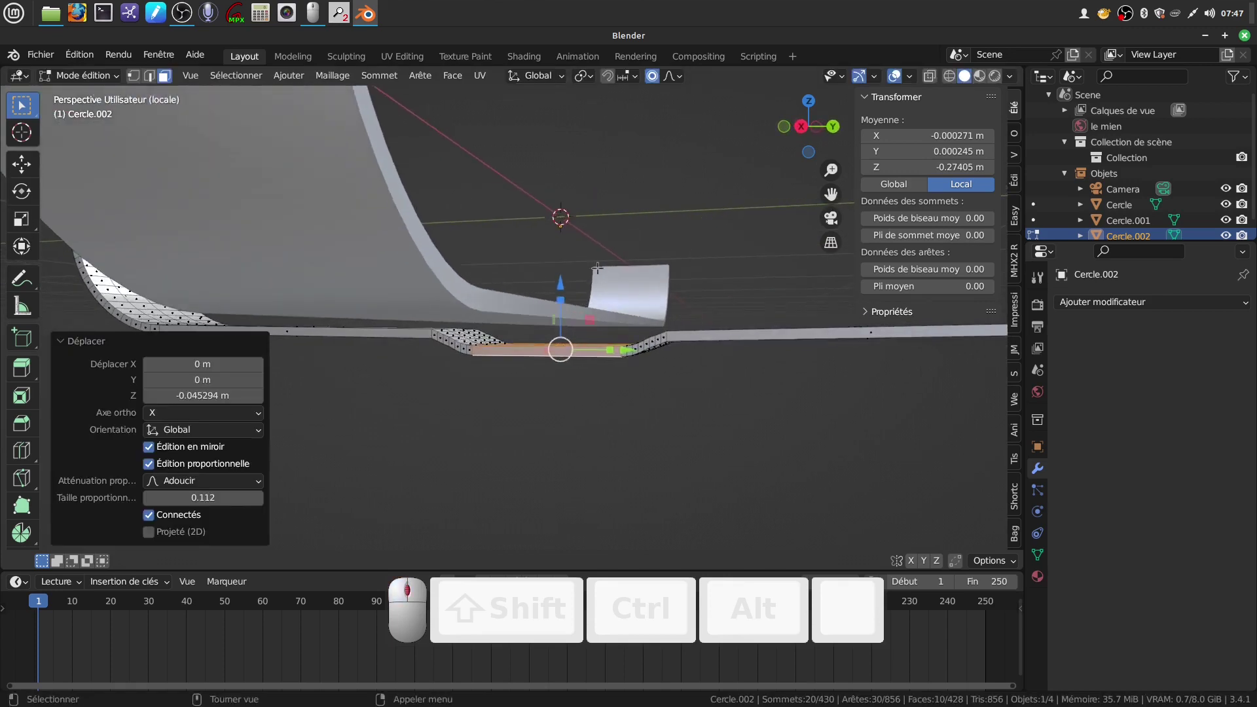
pyautogui.scroll(-5, 686, 344)
pyautogui.moveTo(685, 343); pyautogui.dragTo(631, 318, button='middle')
pyautogui.press('Tab')
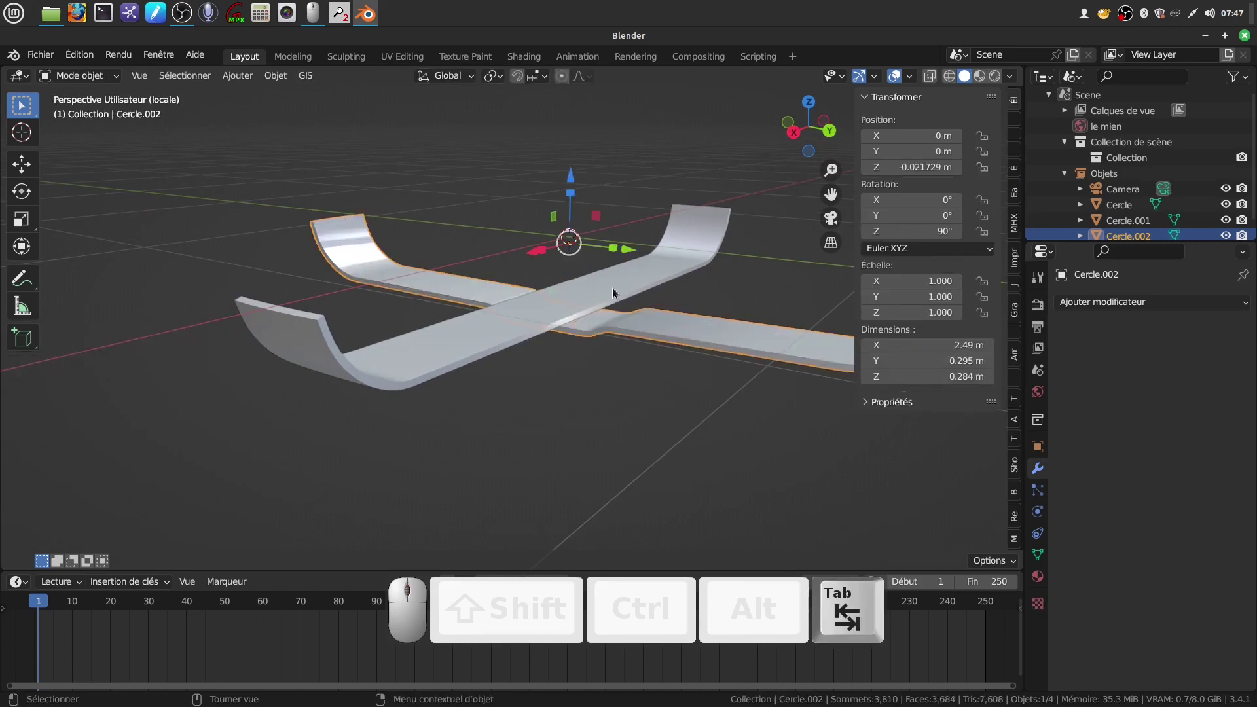
# Step: Lower the upper strip slightly along Z so that it sits into the recess of the lower strip
pyautogui.click(612, 288)
pyautogui.moveTo(571, 174); pyautogui.dragTo(570, 183)
pyautogui.moveTo(577, 190); pyautogui.dragTo(564, 358, button='middle')
pyautogui.scroll(3, 622, 386)
pyautogui.scroll(-4, 557, 378)
pyautogui.scroll(2, 580, 391)
# Step: Join the two crossing strips into a single object, keeping the lower strip active
pyautogui.keyDown('shift'); pyautogui.click(598, 324); pyautogui.keyUp('shift')
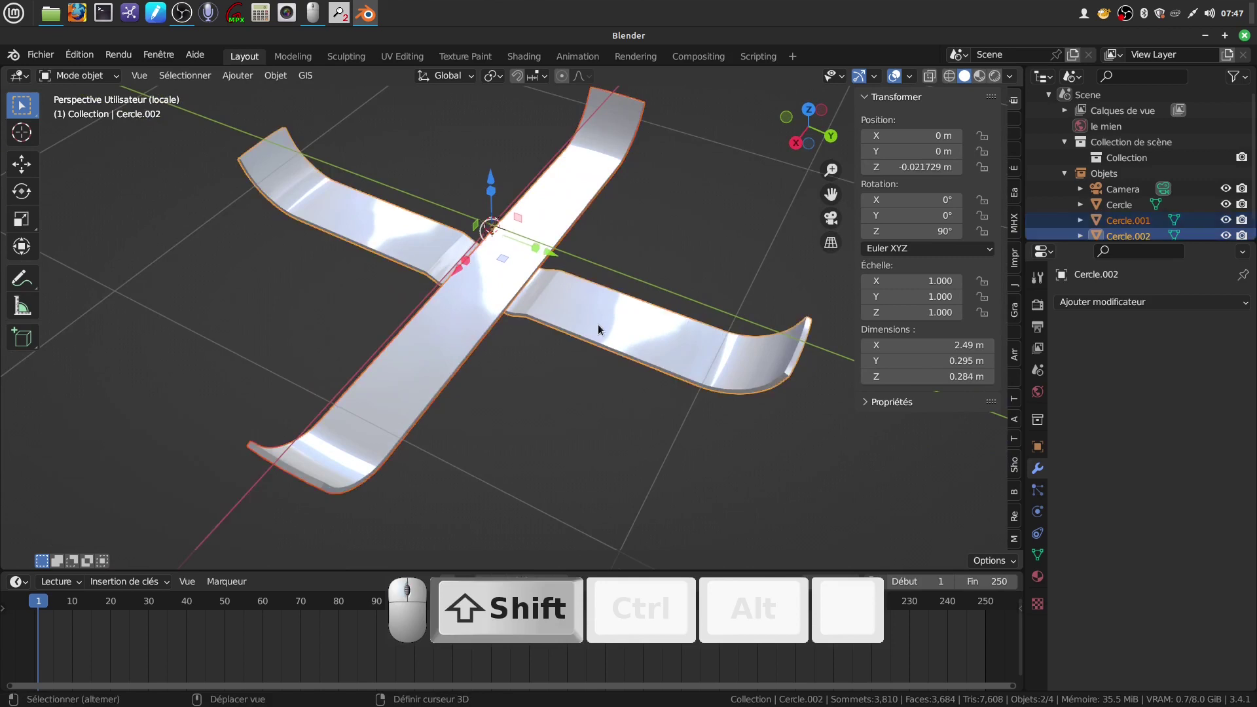
pyautogui.rightClick(592, 419)
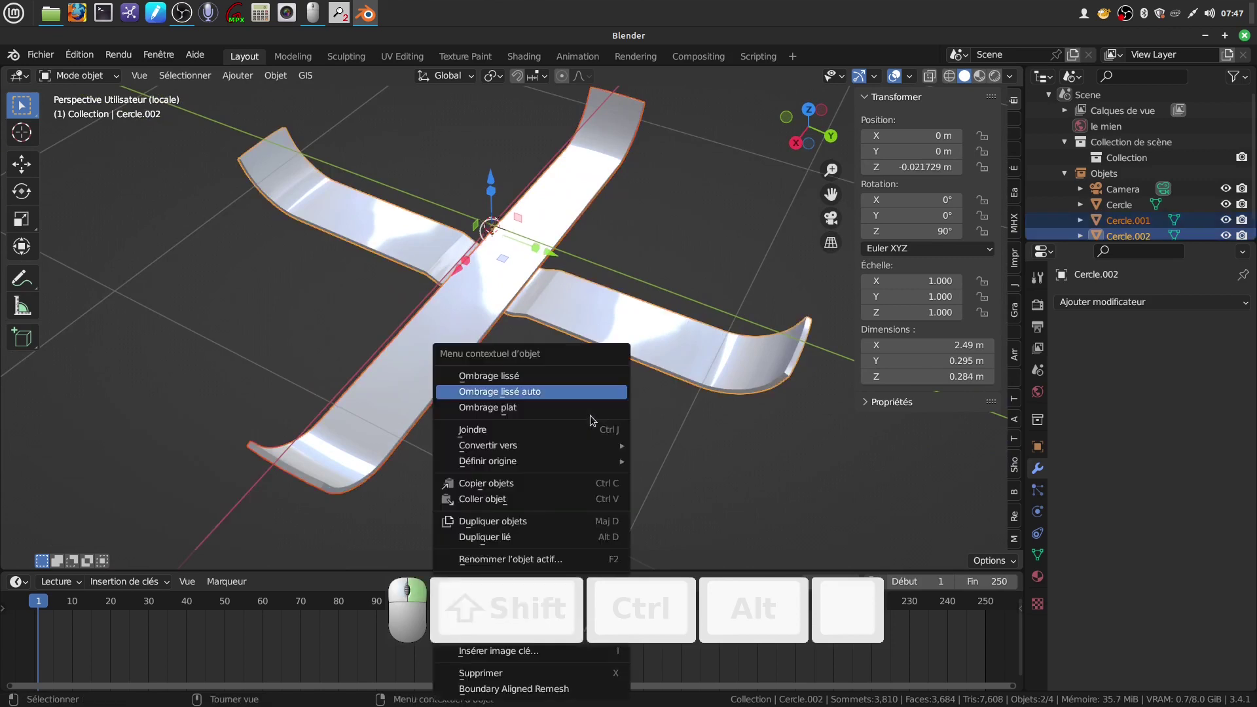
pyautogui.click(516, 438)
pyautogui.scroll(-3, 618, 373)
pyautogui.moveTo(618, 373)
pyautogui.mouseDown(button='middle')
pyautogui.moveTo(626, 354)
pyautogui.moveTo(614, 364)
pyautogui.mouseUp(button='middle')
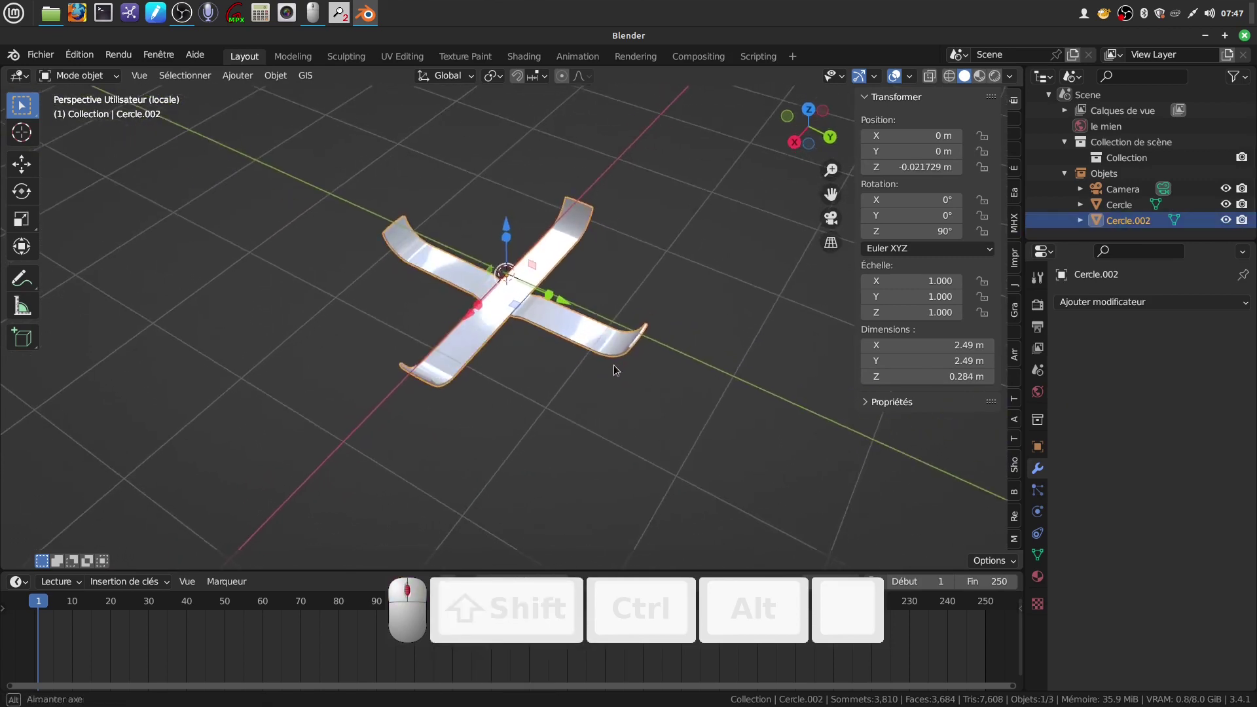
pyautogui.scroll(3, 641, 416)
pyautogui.keyDown('shift'); pyautogui.moveTo(710, 350); pyautogui.dragTo(614, 319, button='middle'); pyautogui.keyUp('shift')
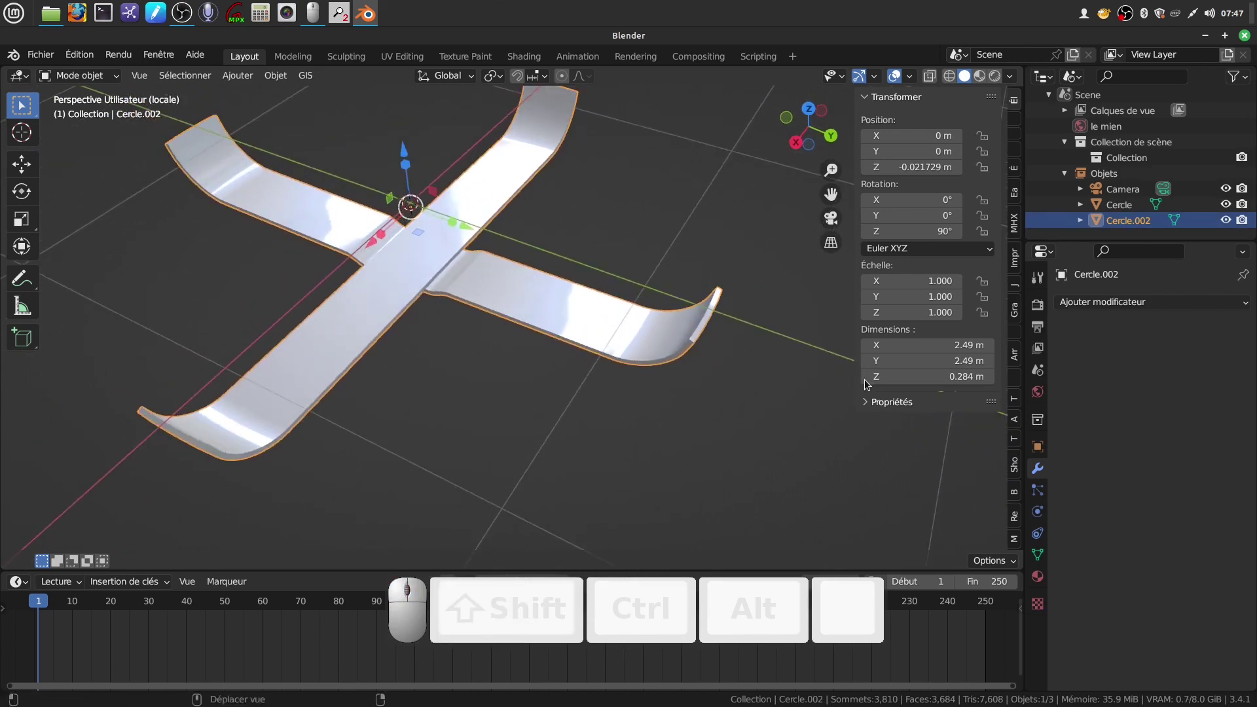
# Step: Bevel the joined cross by 0.007 m with 3 segments and remove the weighted normal modifier that comes with it
pyautogui.press('n')
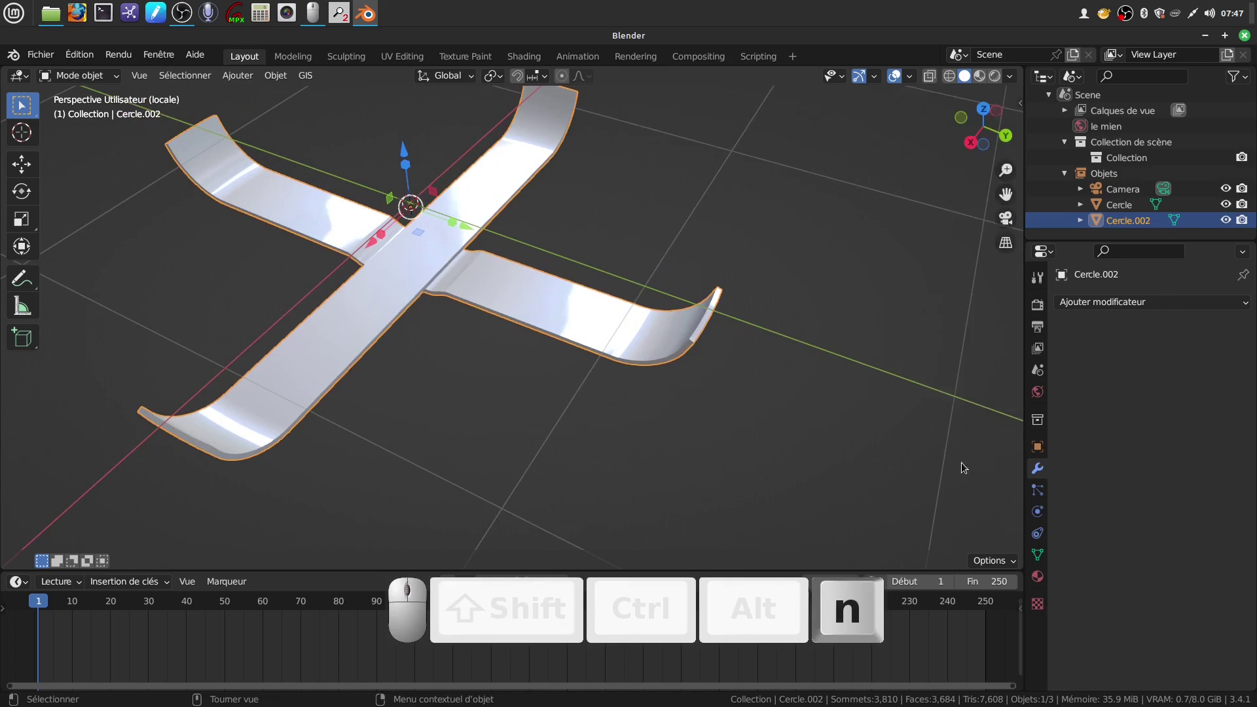
pyautogui.press('n')
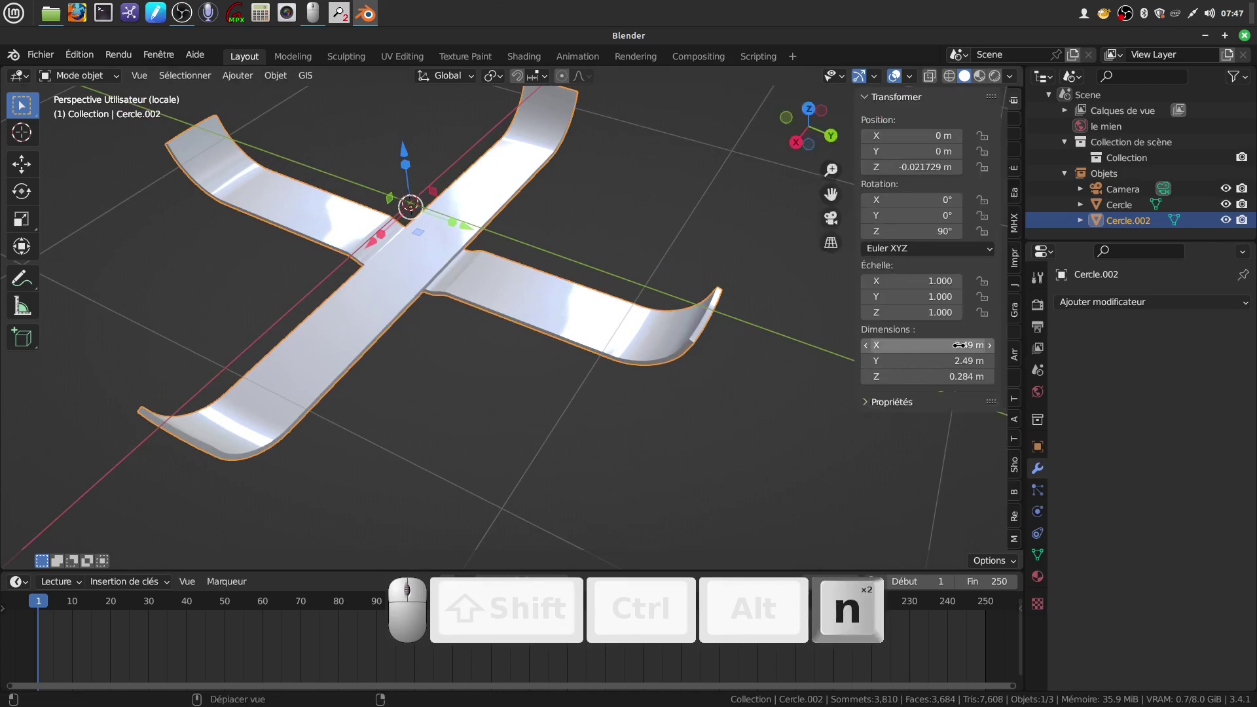
pyautogui.click(1015, 293)
pyautogui.click(909, 309)
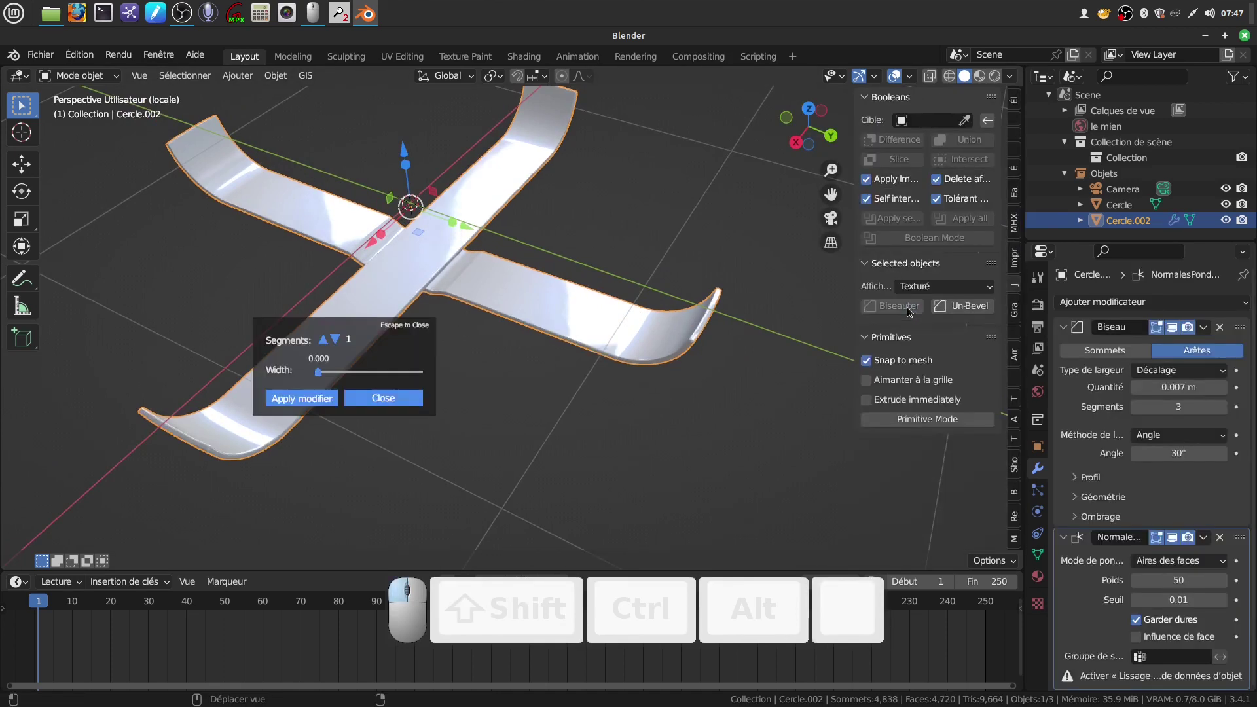
pyautogui.click(1219, 539)
pyautogui.scroll(2, 659, 444)
pyautogui.moveTo(659, 444); pyautogui.dragTo(611, 371, button='middle')
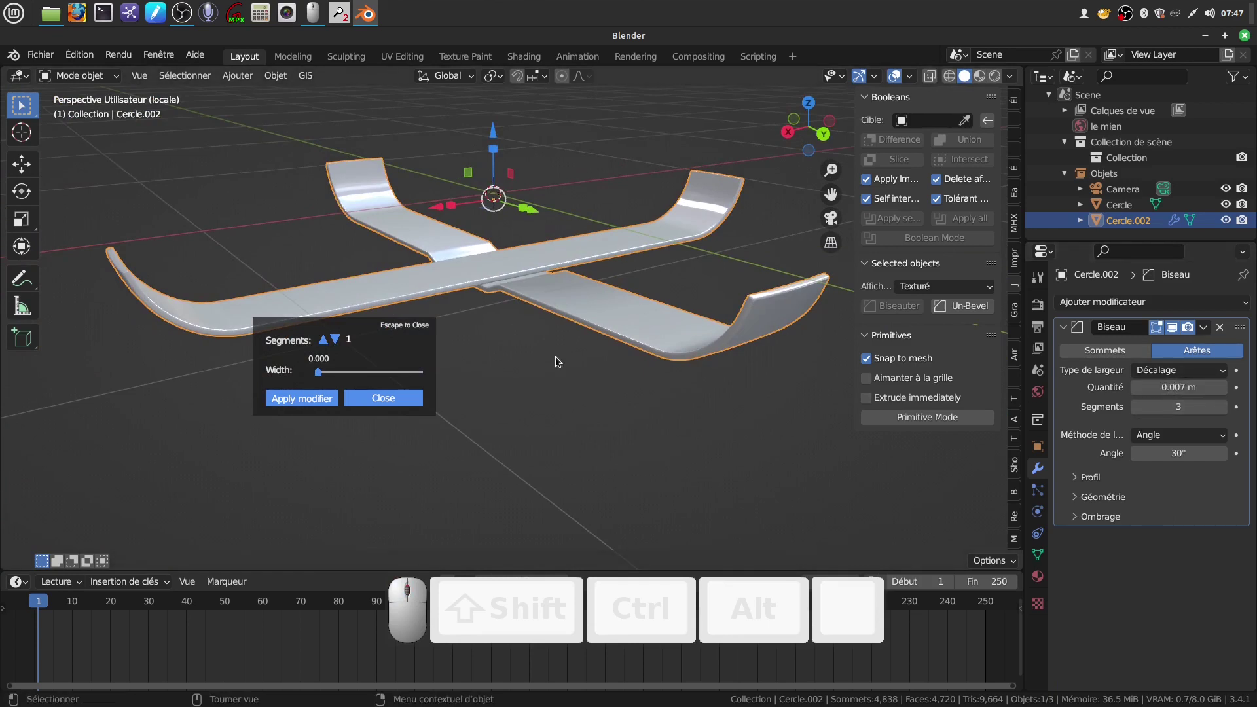
# Step: Apply the bevel modifier on the cross and close the bevel settings pop-up
pyautogui.scroll(5, 556, 362)
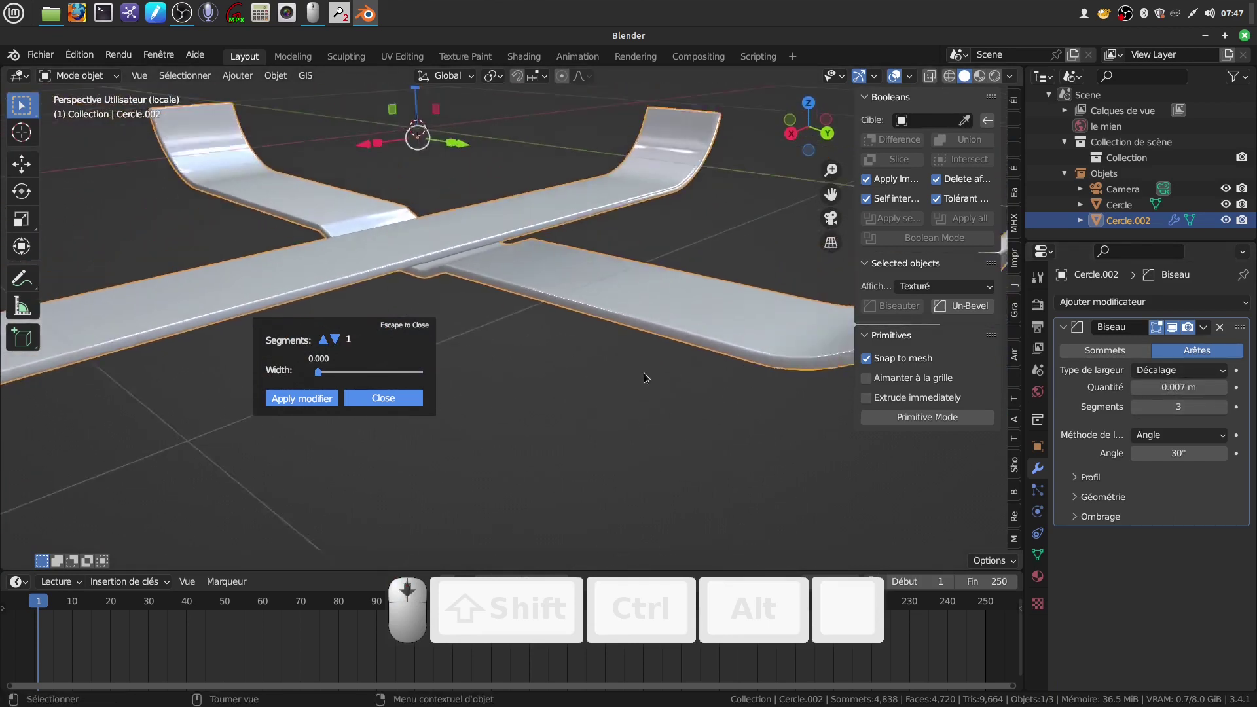
pyautogui.scroll(-2, 645, 378)
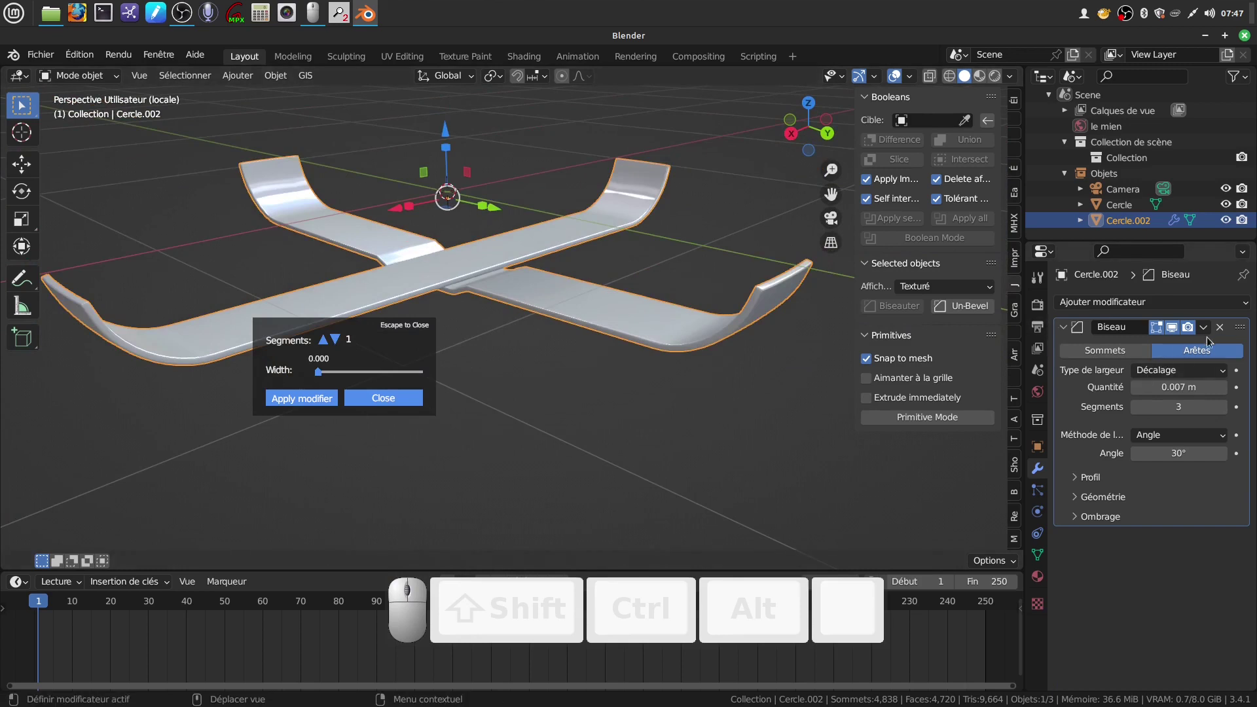
pyautogui.click(1205, 329)
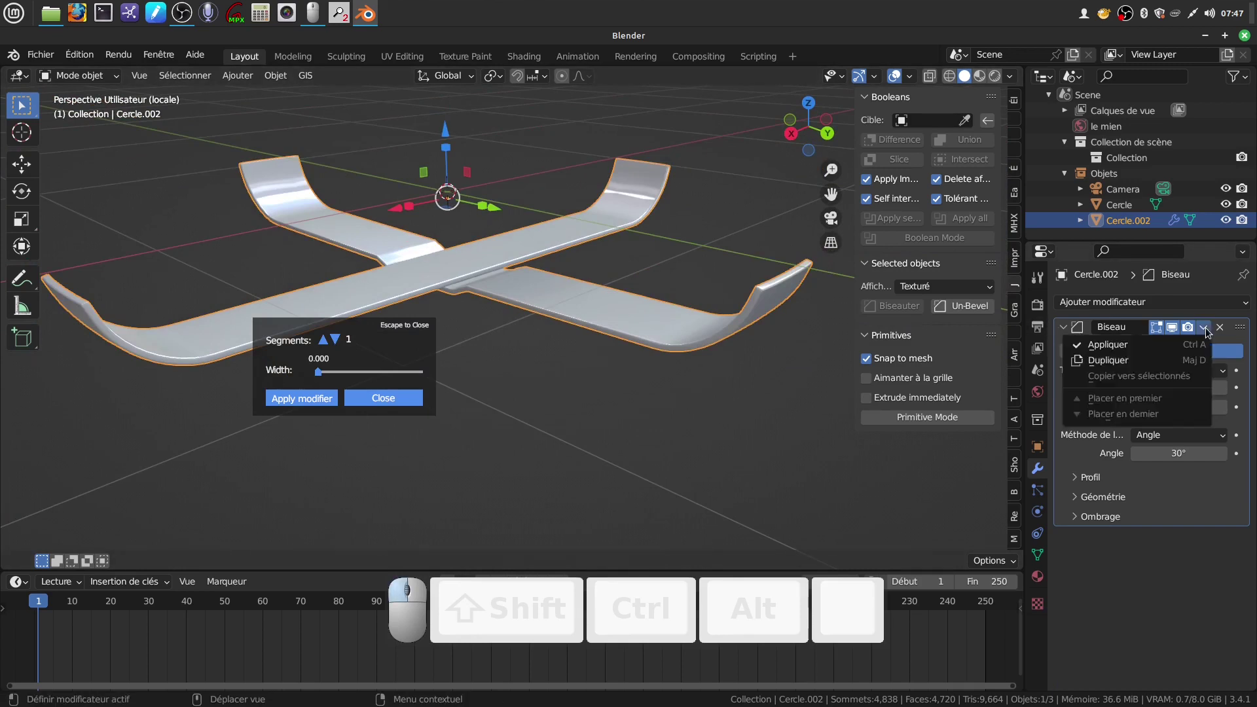
pyautogui.click(1151, 353)
pyautogui.moveTo(592, 418); pyautogui.dragTo(564, 422, button='middle')
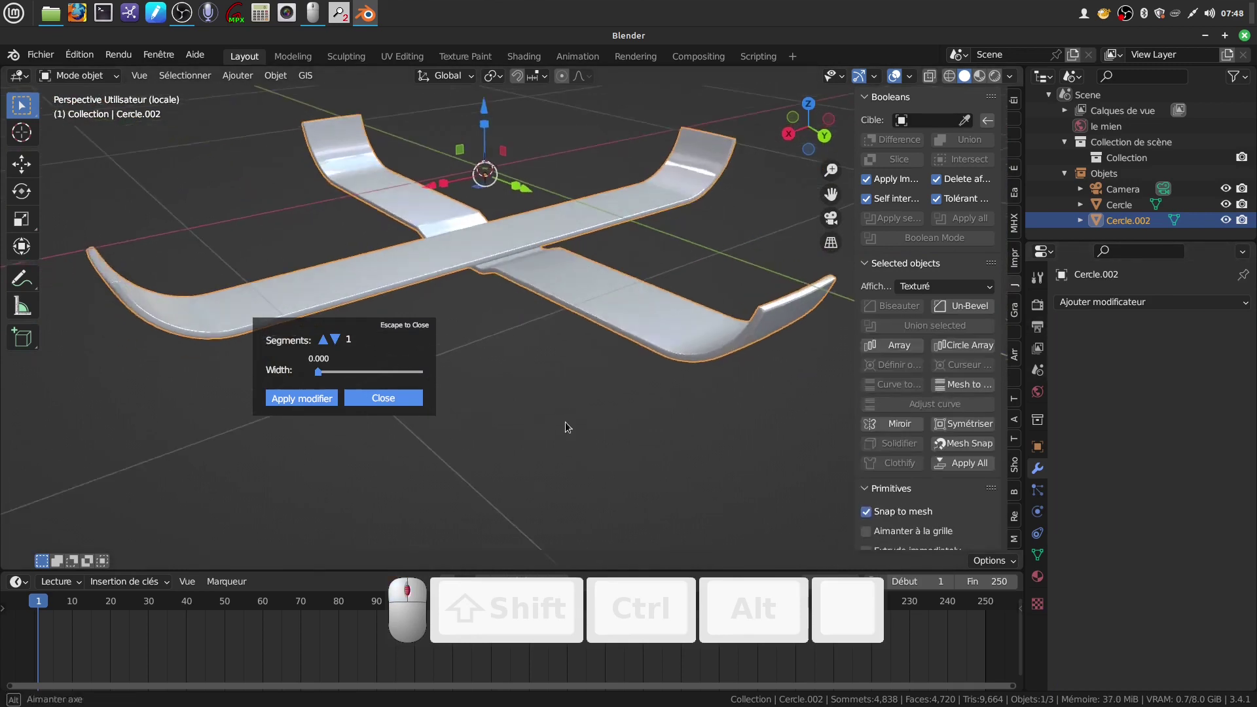
pyautogui.scroll(-2, 557, 415)
pyautogui.click(370, 397)
# Step: Leave local view and raise the cross about 0.029 m along Z against the underside of the pan
pyautogui.moveTo(532, 369); pyautogui.dragTo(559, 351, button='middle')
pyautogui.press('KP_Divide')
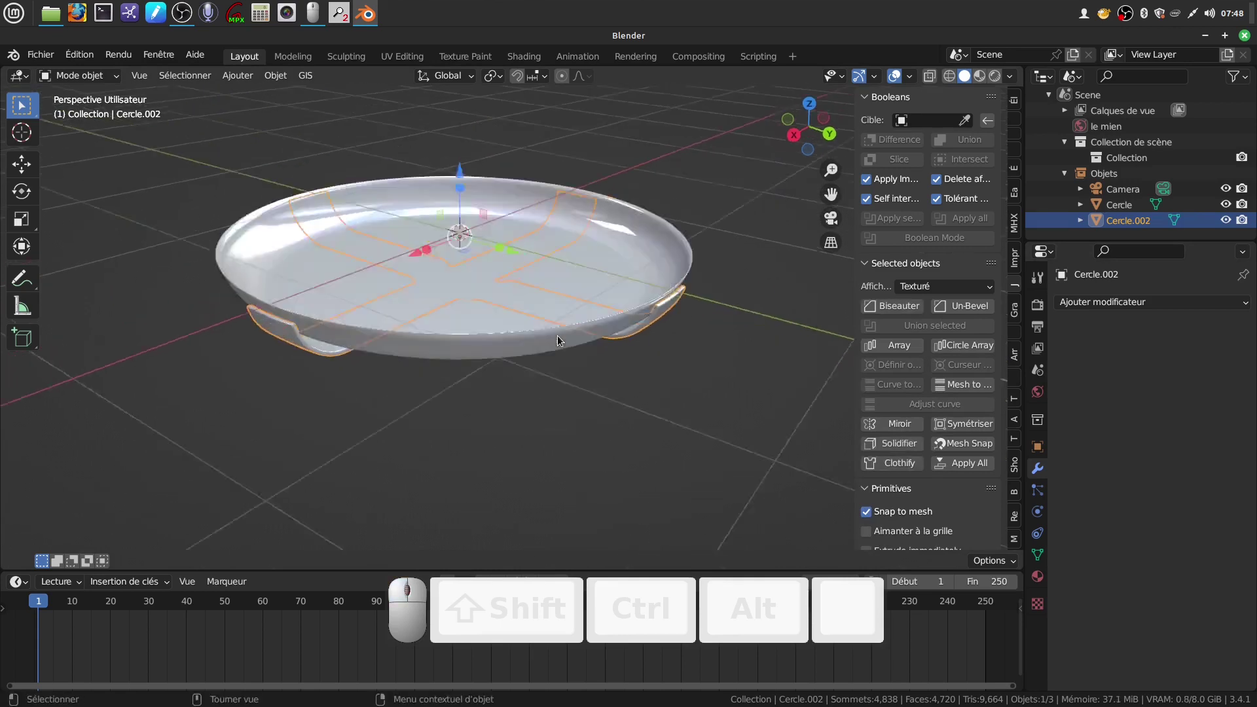
pyautogui.moveTo(560, 341); pyautogui.dragTo(530, 345, button='middle')
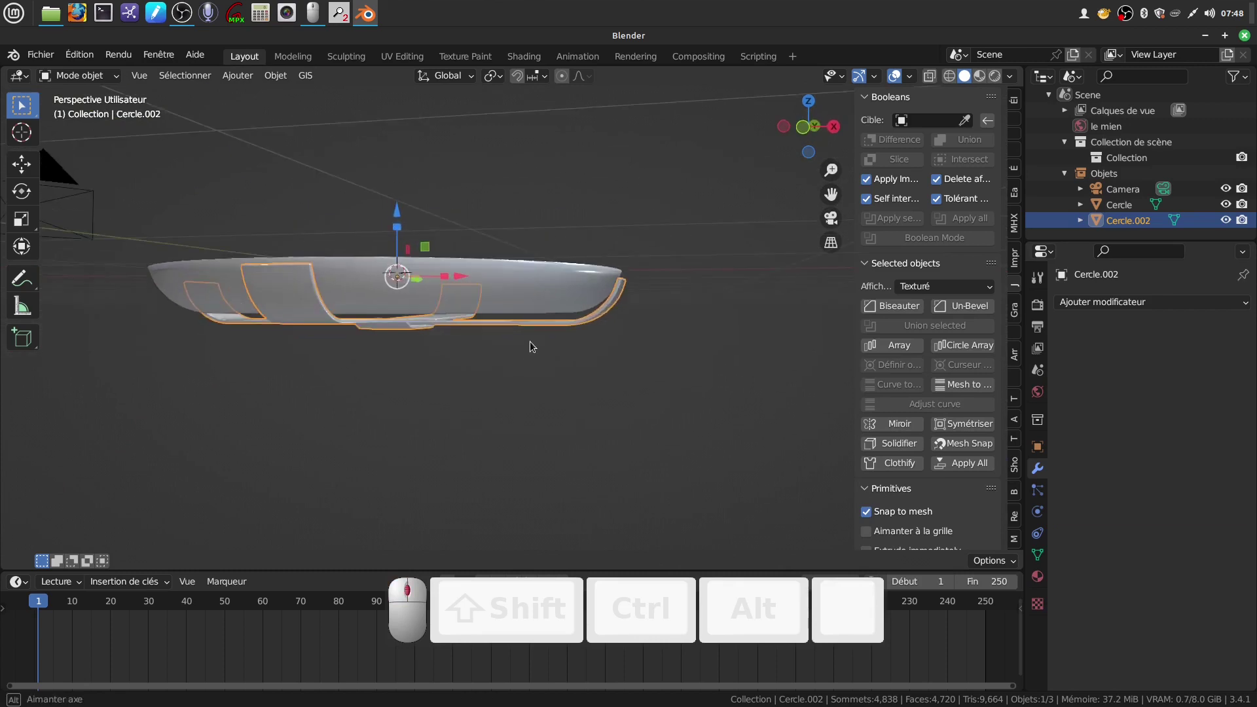
pyautogui.moveTo(397, 216); pyautogui.dragTo(397, 210)
pyautogui.moveTo(514, 343); pyautogui.dragTo(521, 383, button='middle')
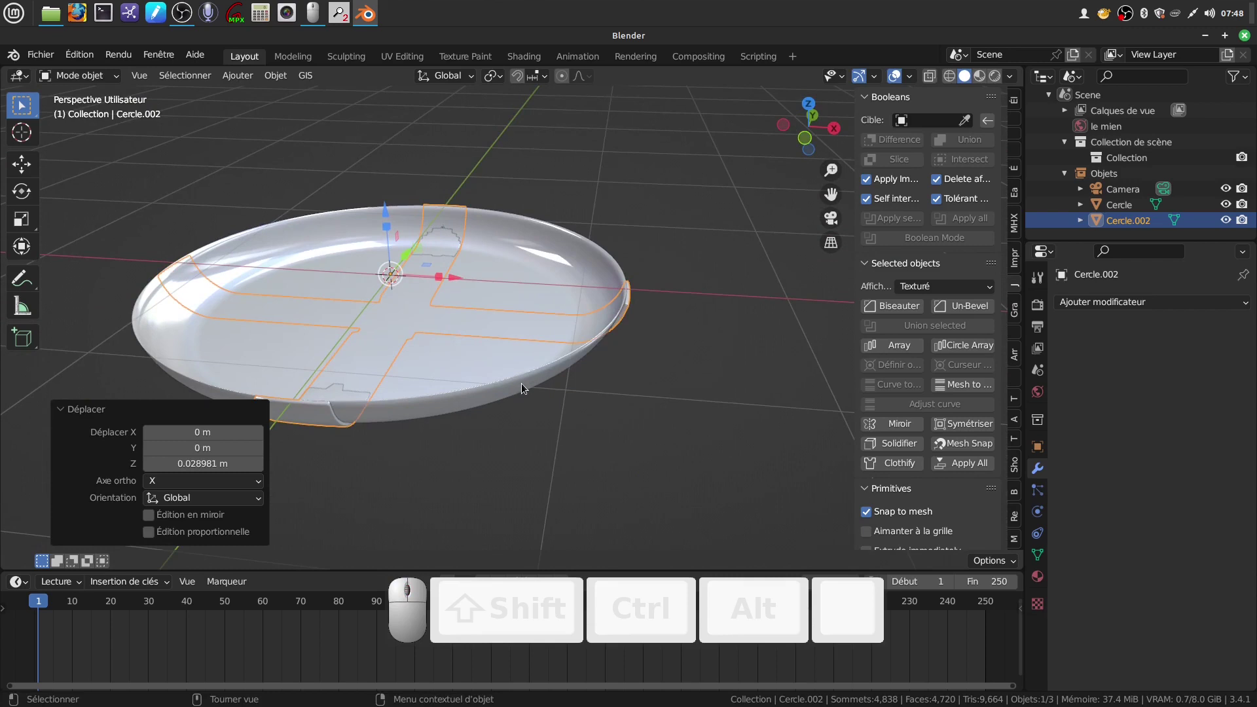
pyautogui.keyDown('shift'); pyautogui.moveTo(521, 383); pyautogui.dragTo(548, 344, button='middle'); pyautogui.keyUp('shift')
# Step: Rename the dish-shaped pan object as plateau
pyautogui.click(549, 350)
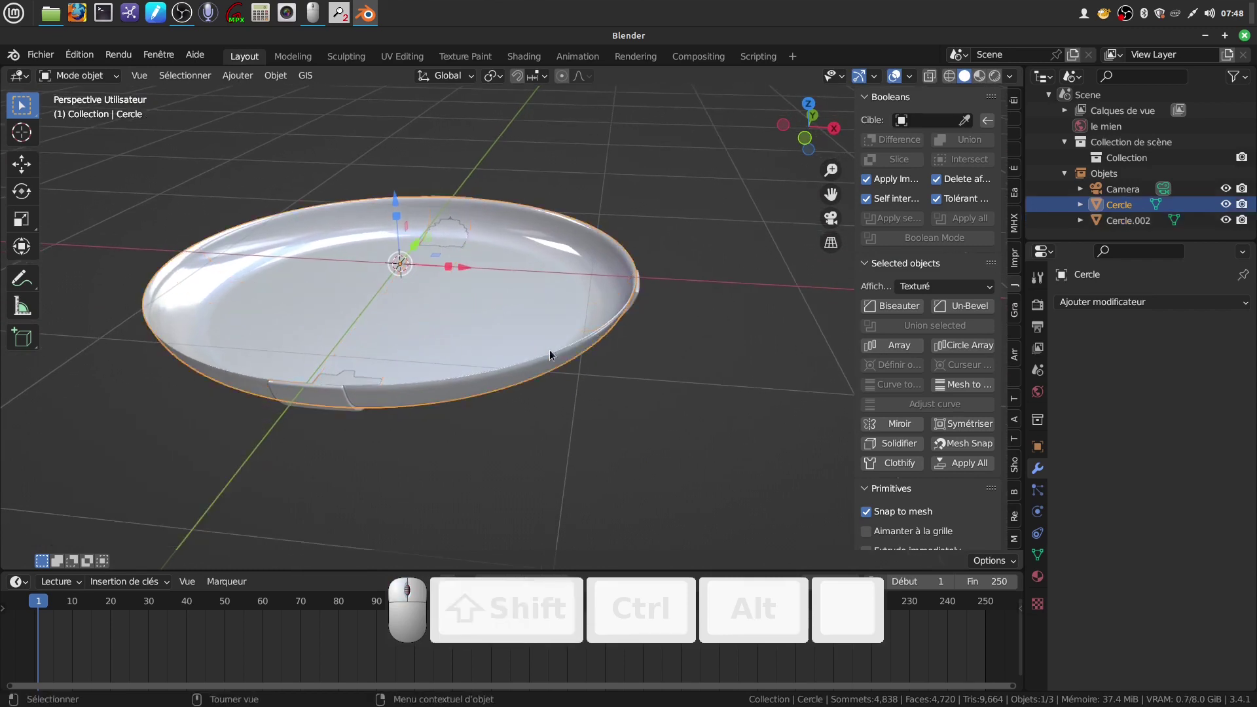
pyautogui.doubleClick(1121, 205)
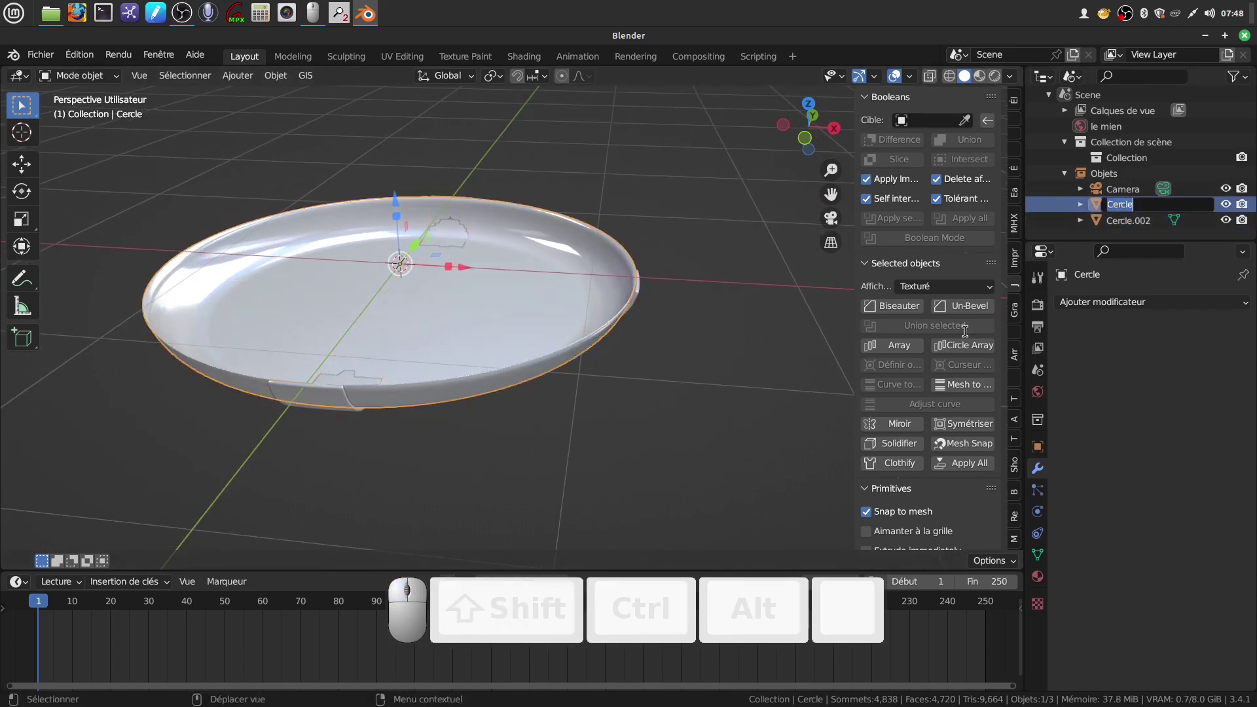
pyautogui.press('BackSpace')
pyautogui.write('plateau')
pyautogui.click(677, 383)
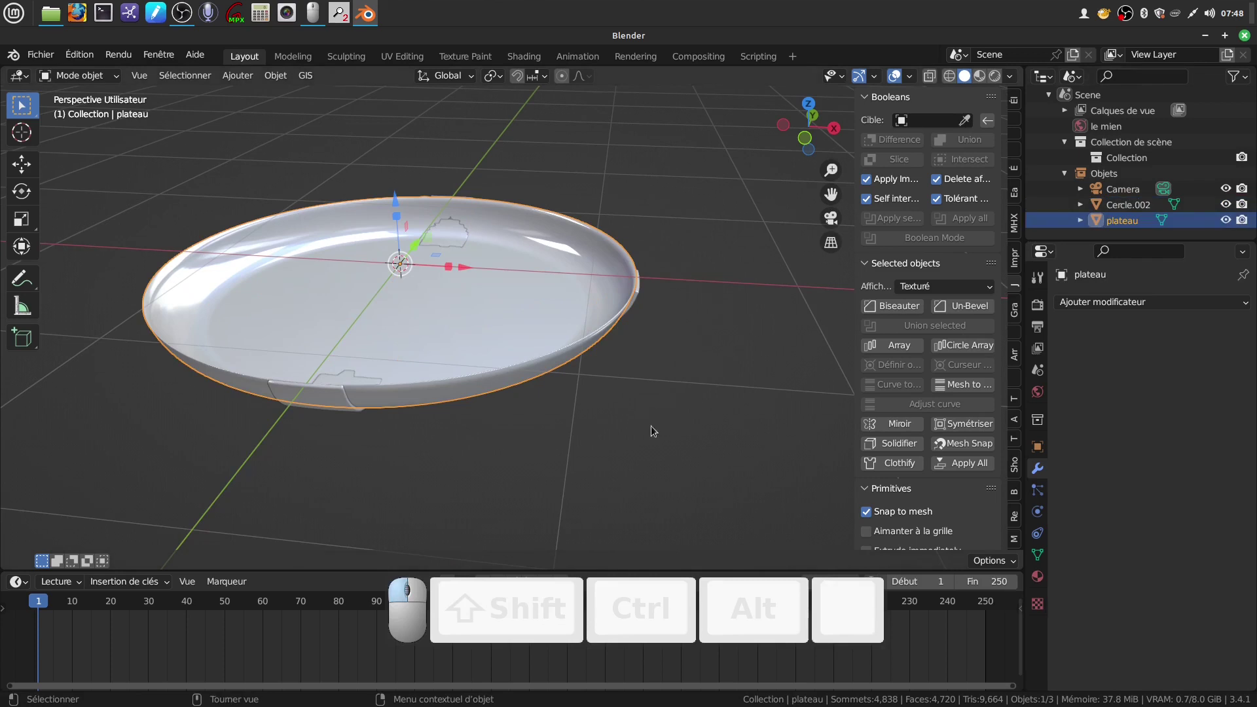
# Step: Lower the cross-shaped support about 0.007 m along Z, rename it as croix and deselect everything
pyautogui.click(336, 411)
pyautogui.moveTo(393, 199); pyautogui.dragTo(392, 203)
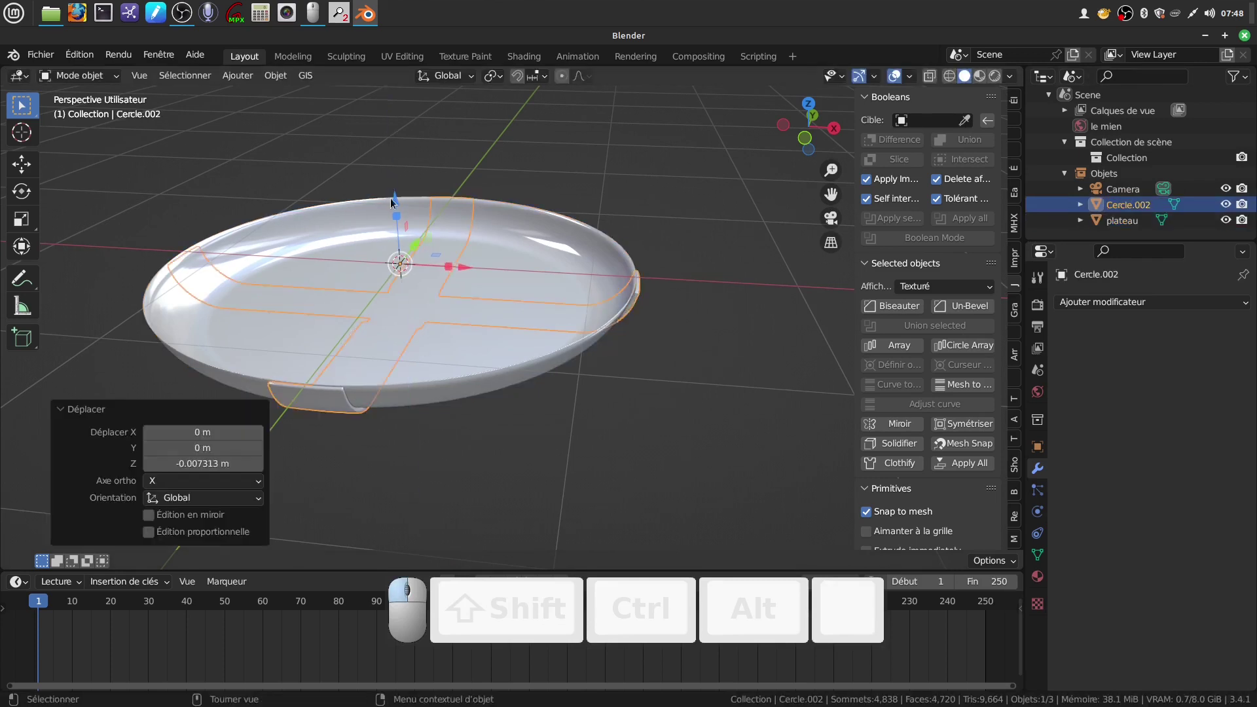
pyautogui.click(1128, 222)
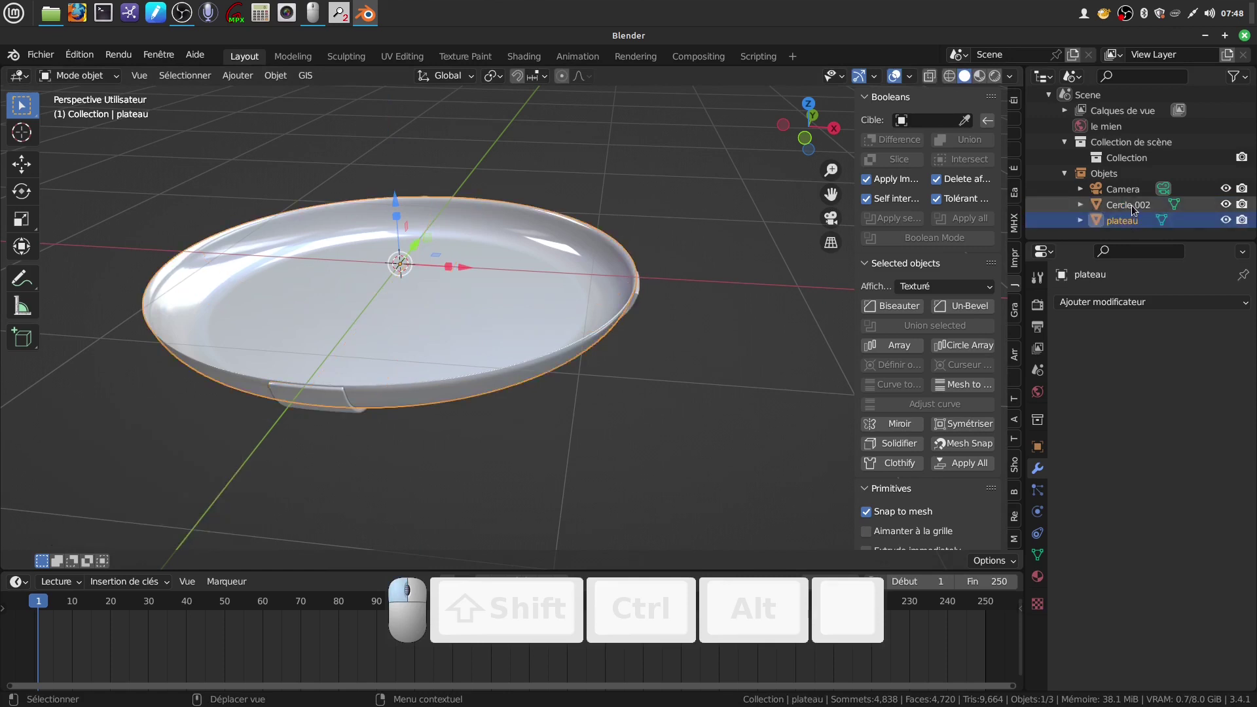
pyautogui.rightClick(1135, 206)
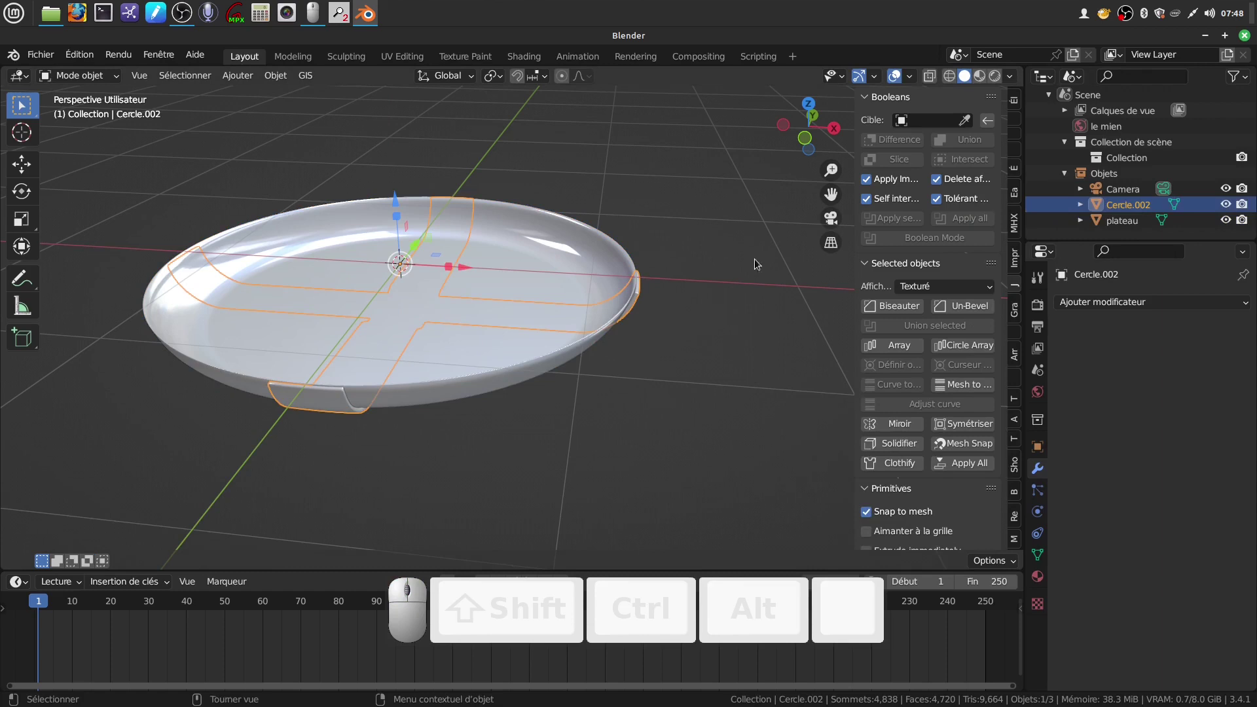
pyautogui.click(1140, 206)
pyautogui.doubleClick(1140, 205)
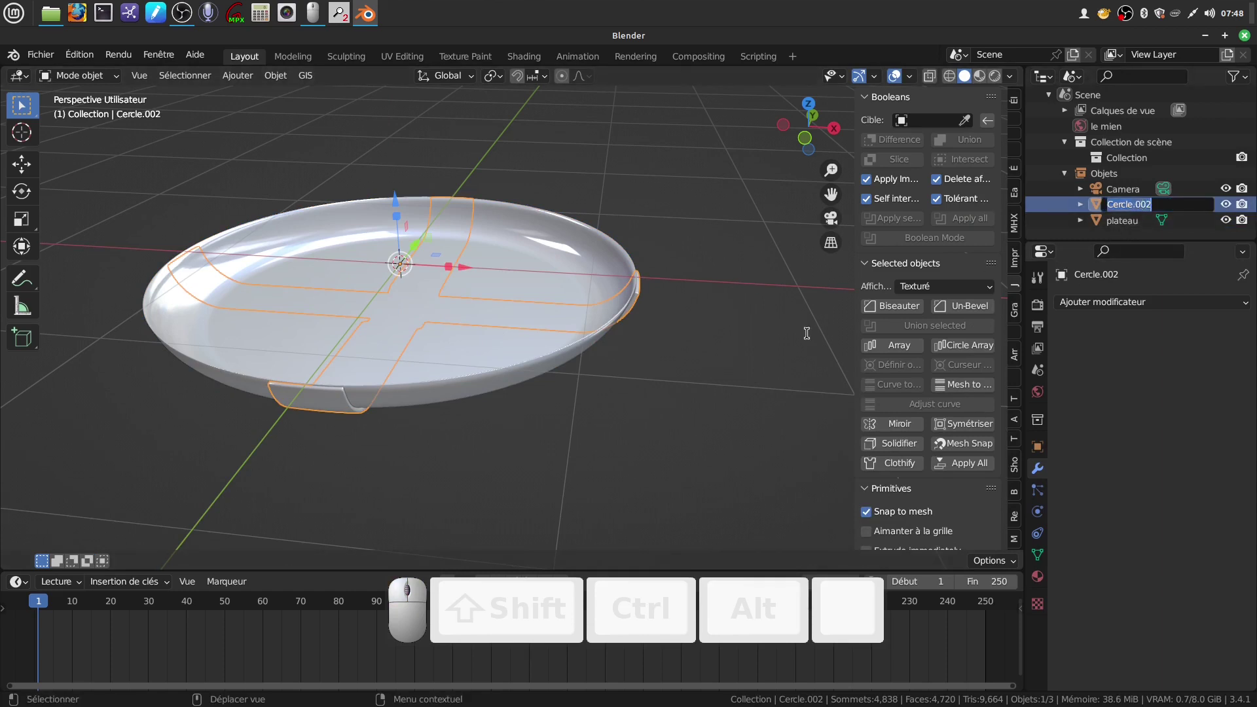
pyautogui.press('BackSpace')
pyautogui.write('cr')
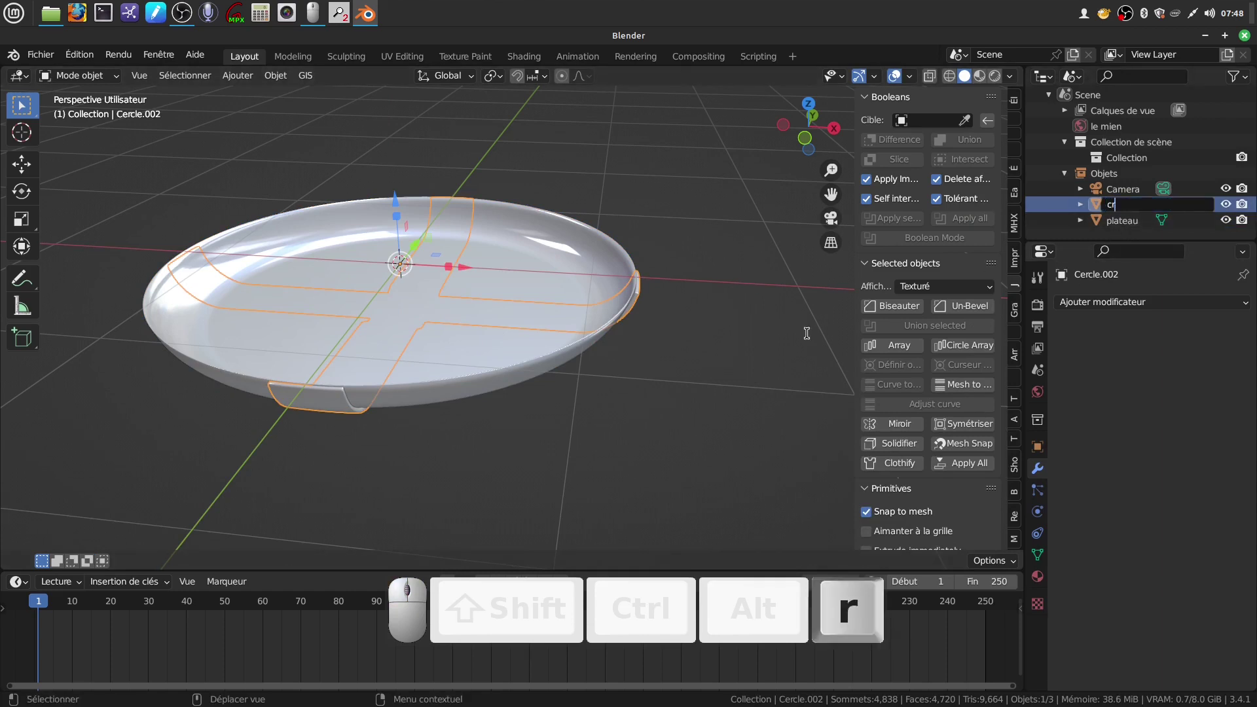
pyautogui.write('oix')
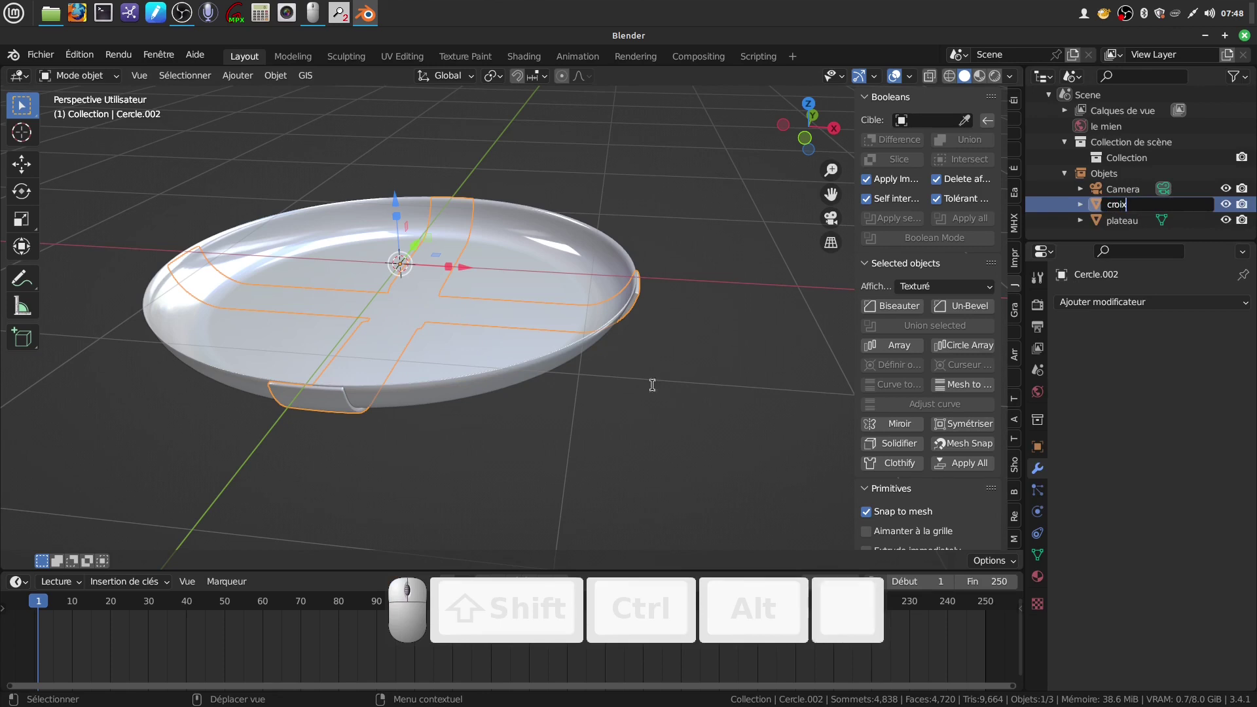
pyautogui.click(751, 390)
pyautogui.moveTo(701, 371); pyautogui.dragTo(669, 359, button='middle')
pyautogui.click(650, 340)
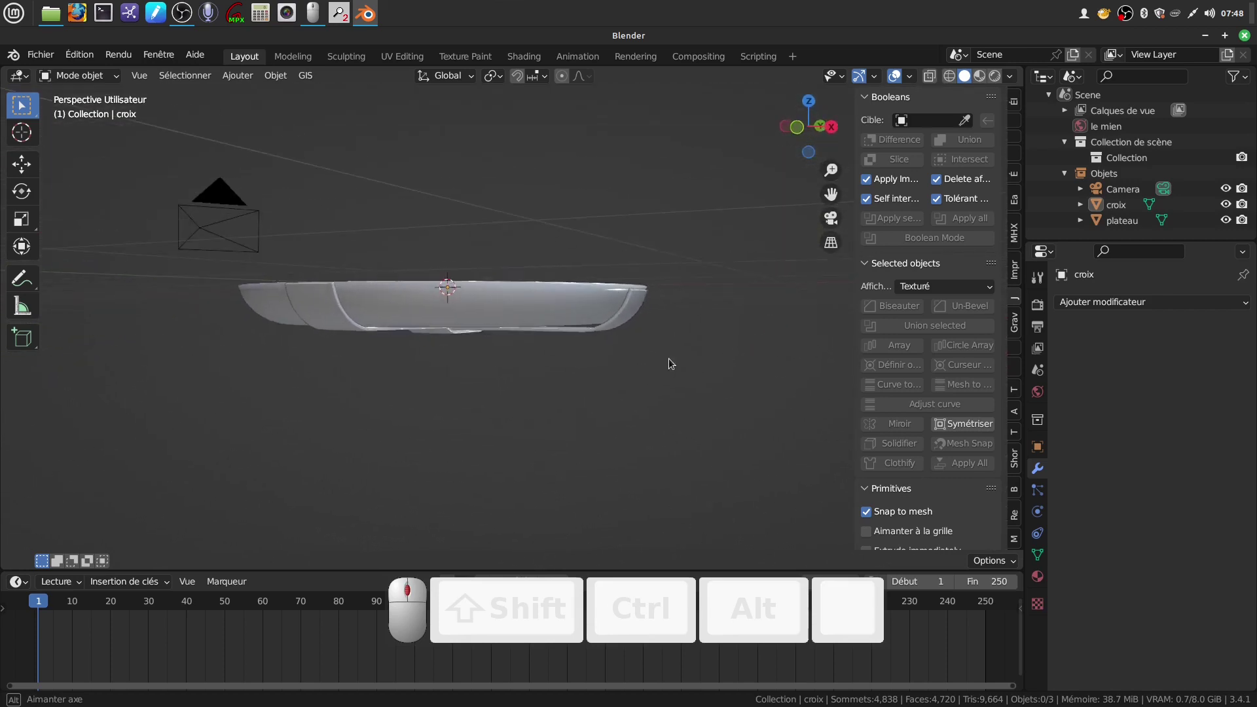
# Step: Raise the dish-shaped pan about 0.025 m along Z above the cross, and lower it back about 0.008 m
pyautogui.click(567, 315)
pyautogui.moveTo(452, 238); pyautogui.dragTo(448, 216)
pyautogui.moveTo(475, 268)
pyautogui.mouseDown(button='middle')
pyautogui.moveTo(487, 299)
pyautogui.moveTo(470, 269)
pyautogui.mouseUp(button='middle')
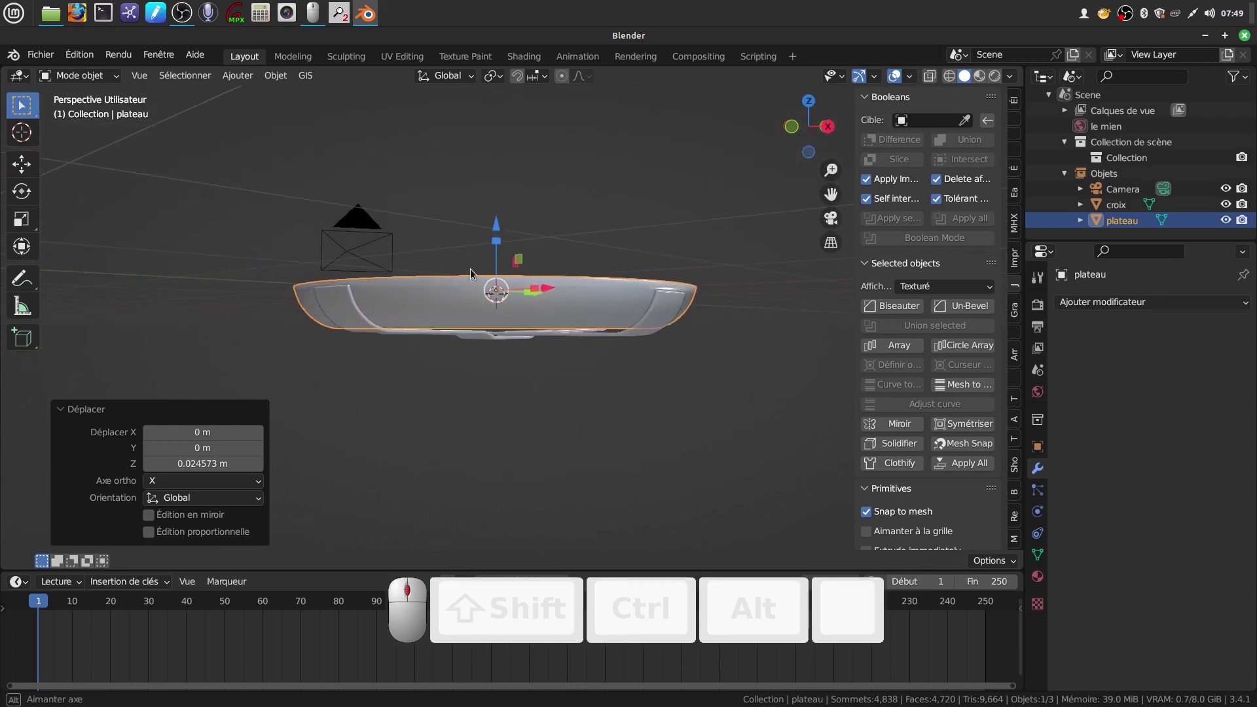
pyautogui.moveTo(497, 225); pyautogui.dragTo(497, 231)
pyautogui.moveTo(524, 234); pyautogui.dragTo(550, 309, button='middle')
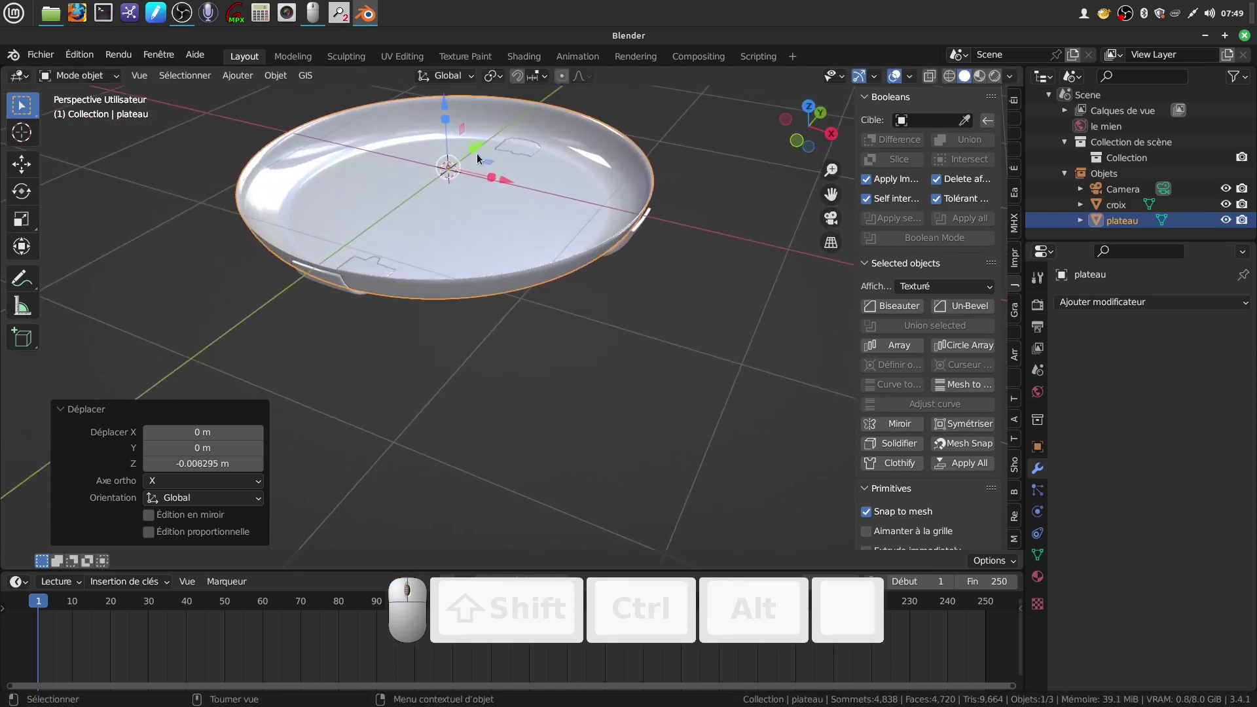
# Step: Try stretching the pan by 1.084 along Z, undo it, raise the pan slightly clear of the cross and deselect it
pyautogui.moveTo(444, 105); pyautogui.dragTo(447, 126)
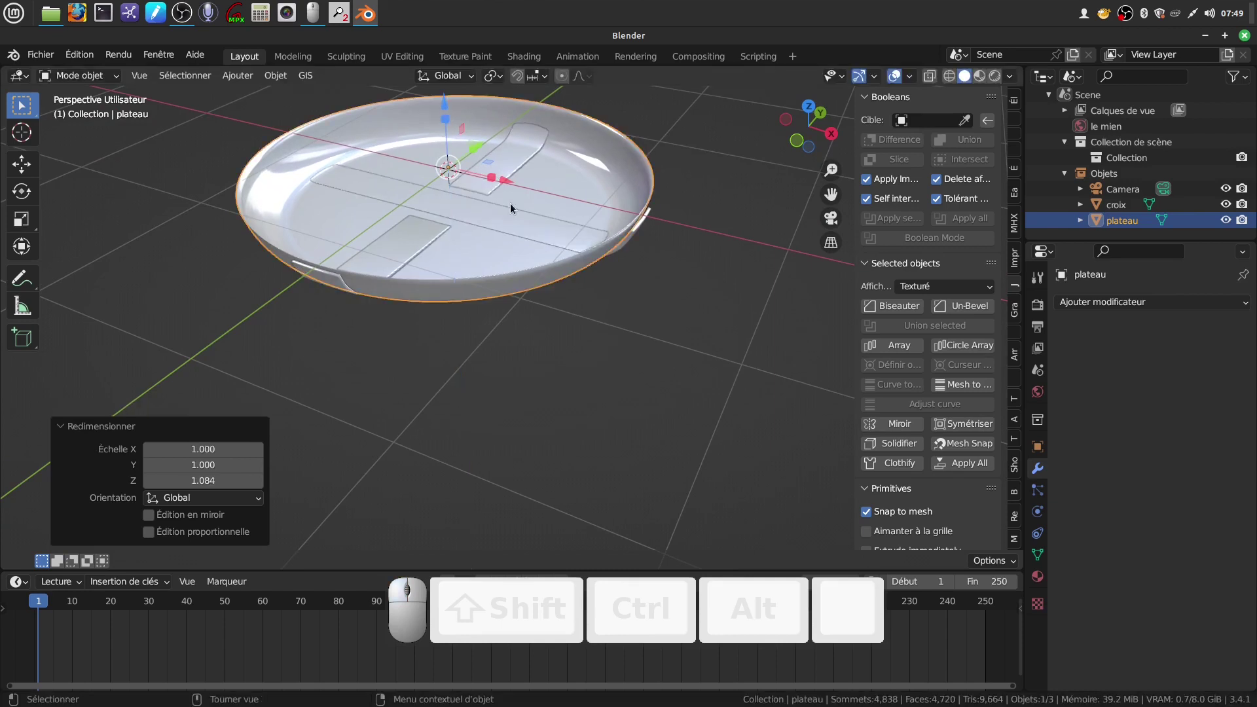
pyautogui.hotkey('ctrl', 'z')
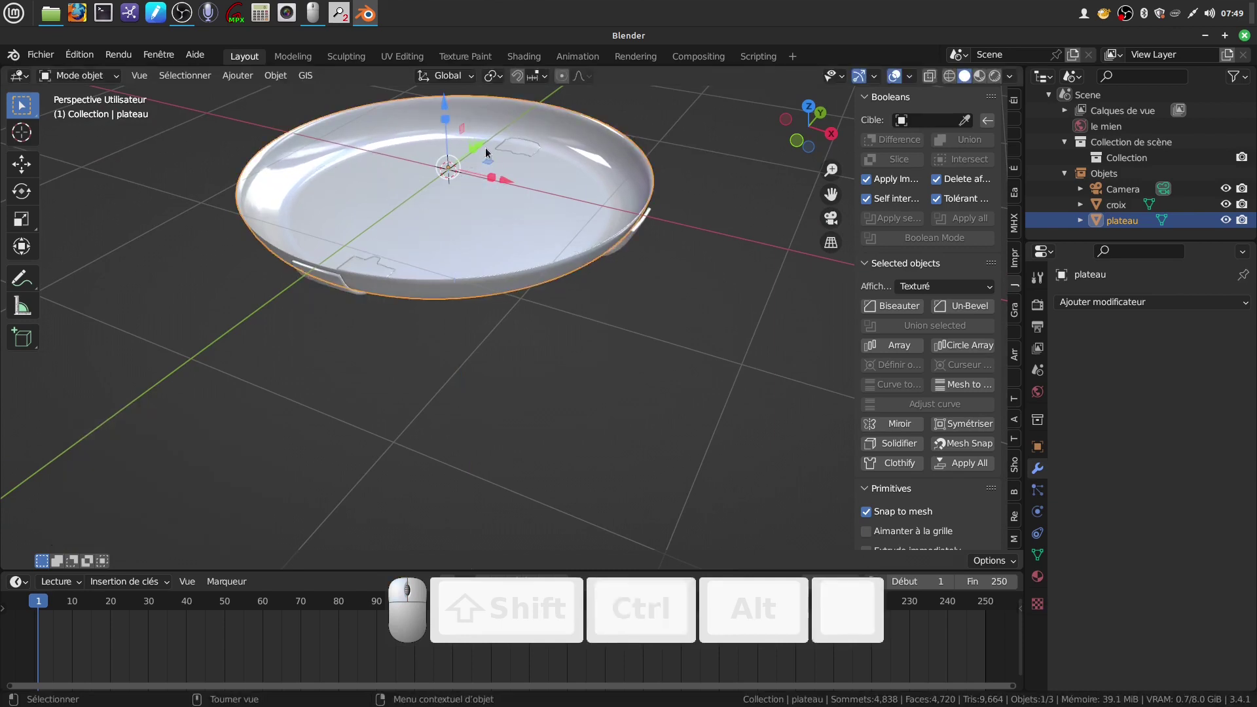
pyautogui.moveTo(445, 113); pyautogui.dragTo(446, 109)
pyautogui.click(580, 351)
pyautogui.moveTo(581, 351); pyautogui.dragTo(563, 317, button='middle')
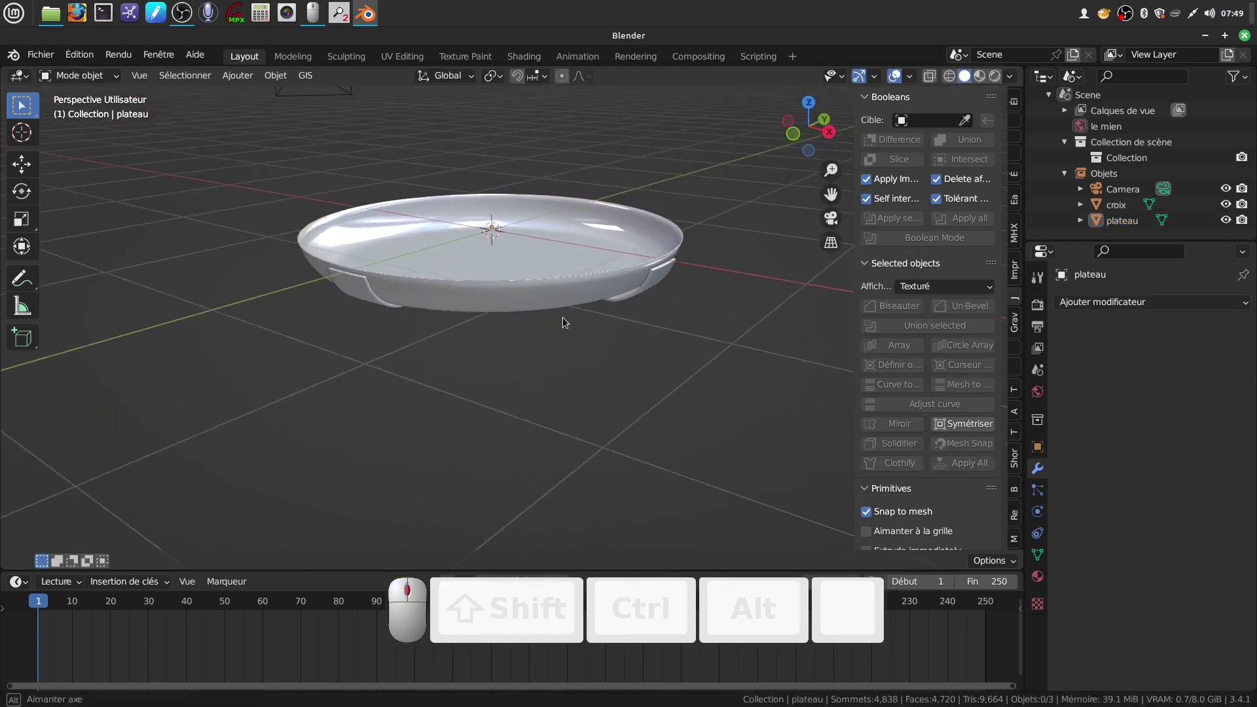
pyautogui.keyDown('shift'); pyautogui.moveTo(585, 384); pyautogui.dragTo(599, 419, button='middle'); pyautogui.keyUp('shift')
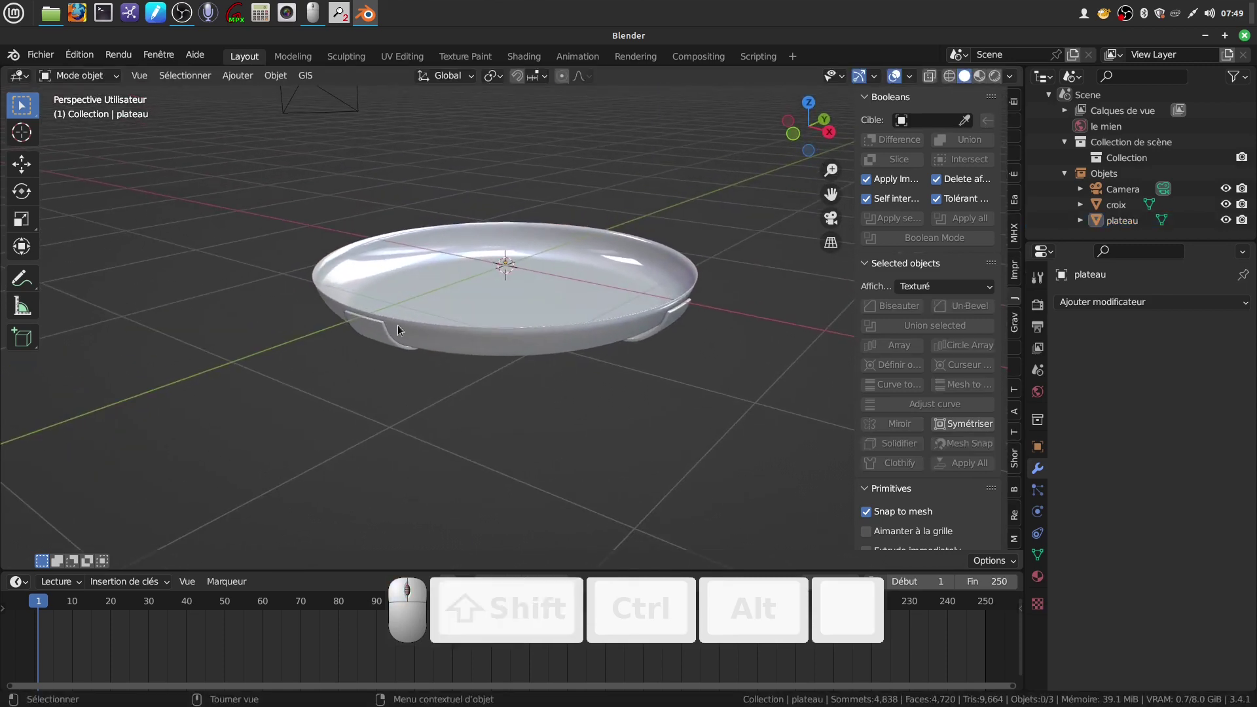
pyautogui.keyDown('shift'); pyautogui.moveTo(398, 325); pyautogui.dragTo(442, 333, button='middle'); pyautogui.keyUp('shift')
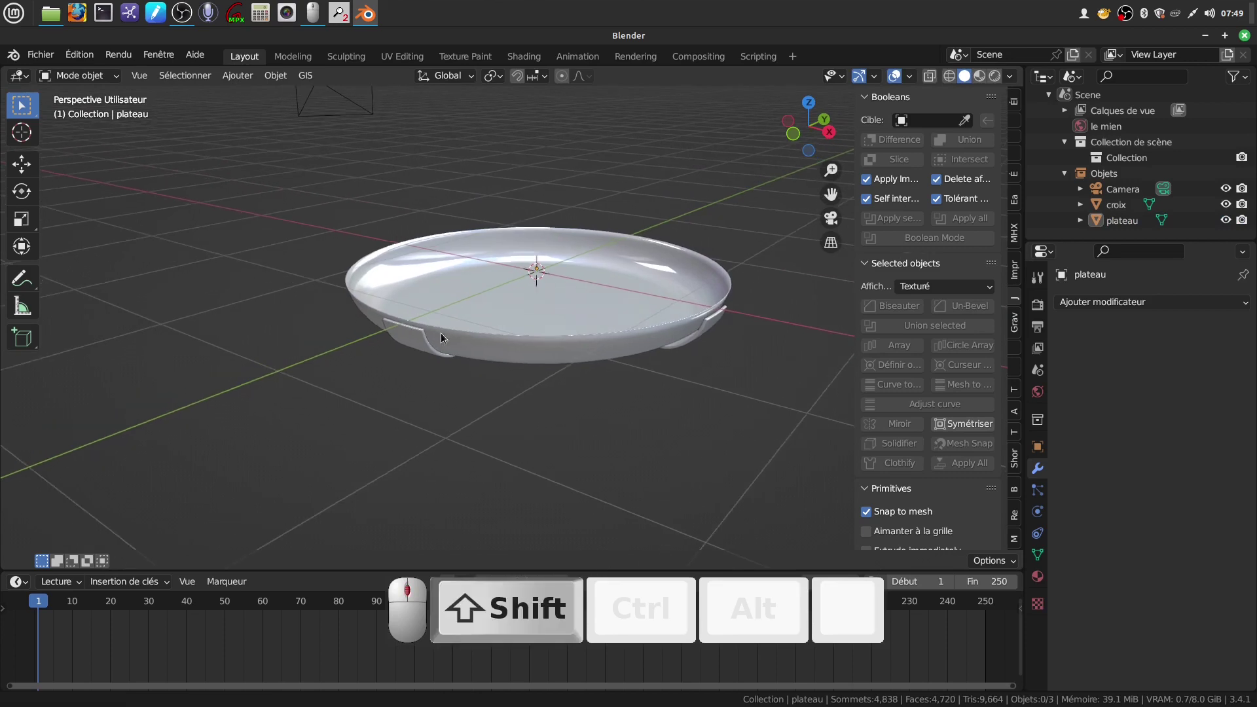
# Step: Save the pan model as plateau.blend in the moulin mural folder
pyautogui.click(36, 60)
pyautogui.click(87, 174)
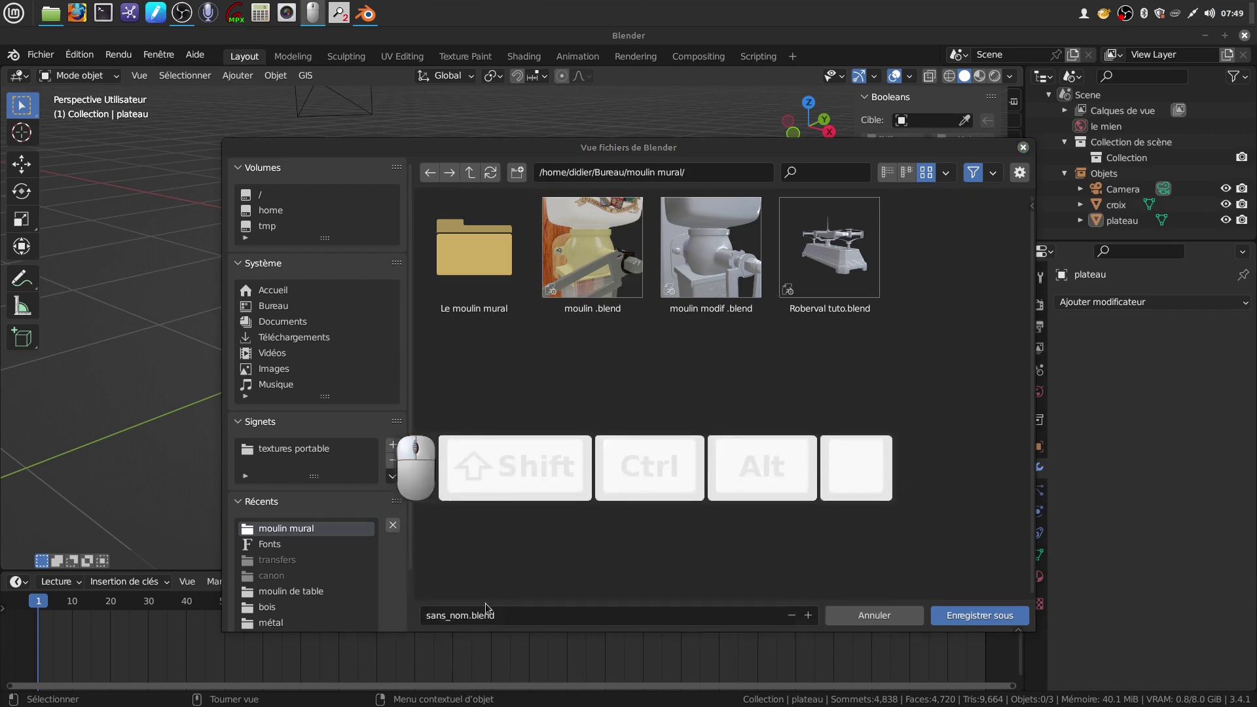
pyautogui.click(469, 616)
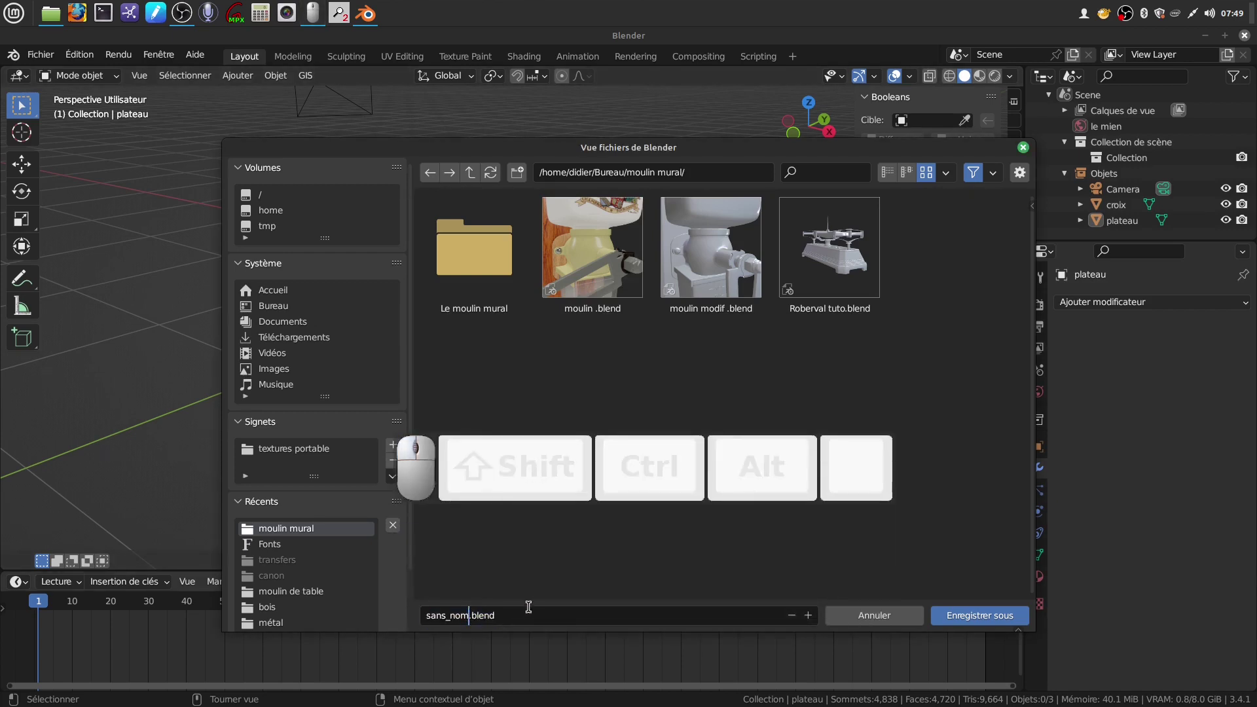
pyautogui.press('BackSpace')
pyautogui.press('BackSpace')
pyautogui.press('BackSpace')
pyautogui.press('BackSpace')
pyautogui.press('BackSpace')
pyautogui.press('BackSpace')
pyautogui.press('BackSpace')
pyautogui.write('plateau')
pyautogui.click(976, 615)
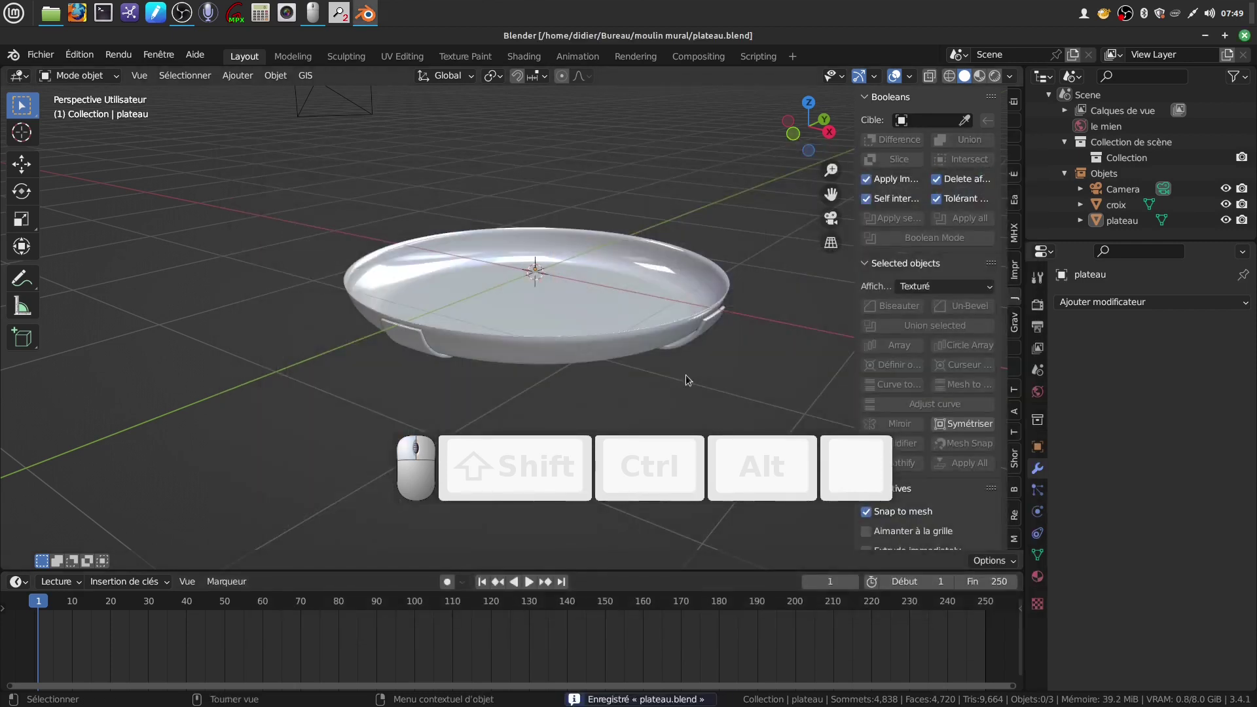
# Step: Close the pan project and open Roberval tuto.blend from the moulin mural folder
pyautogui.click(1245, 37)
pyautogui.doubleClick(431, 272)
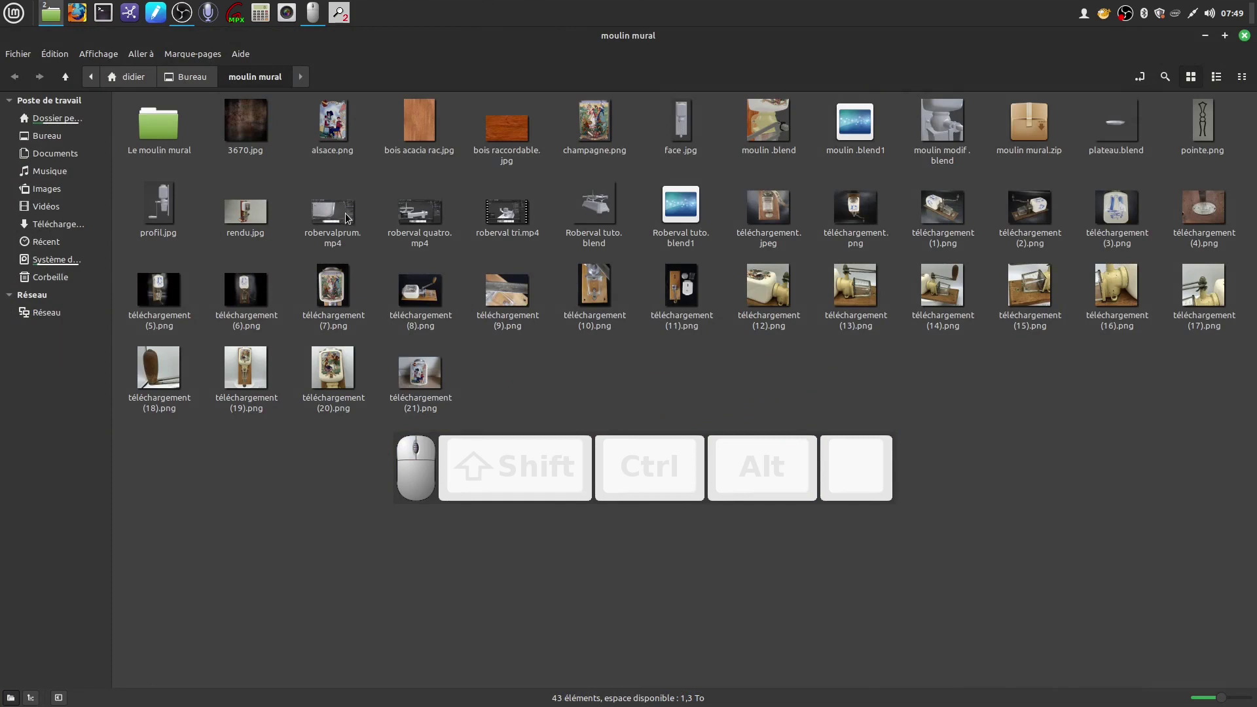
pyautogui.click(604, 209)
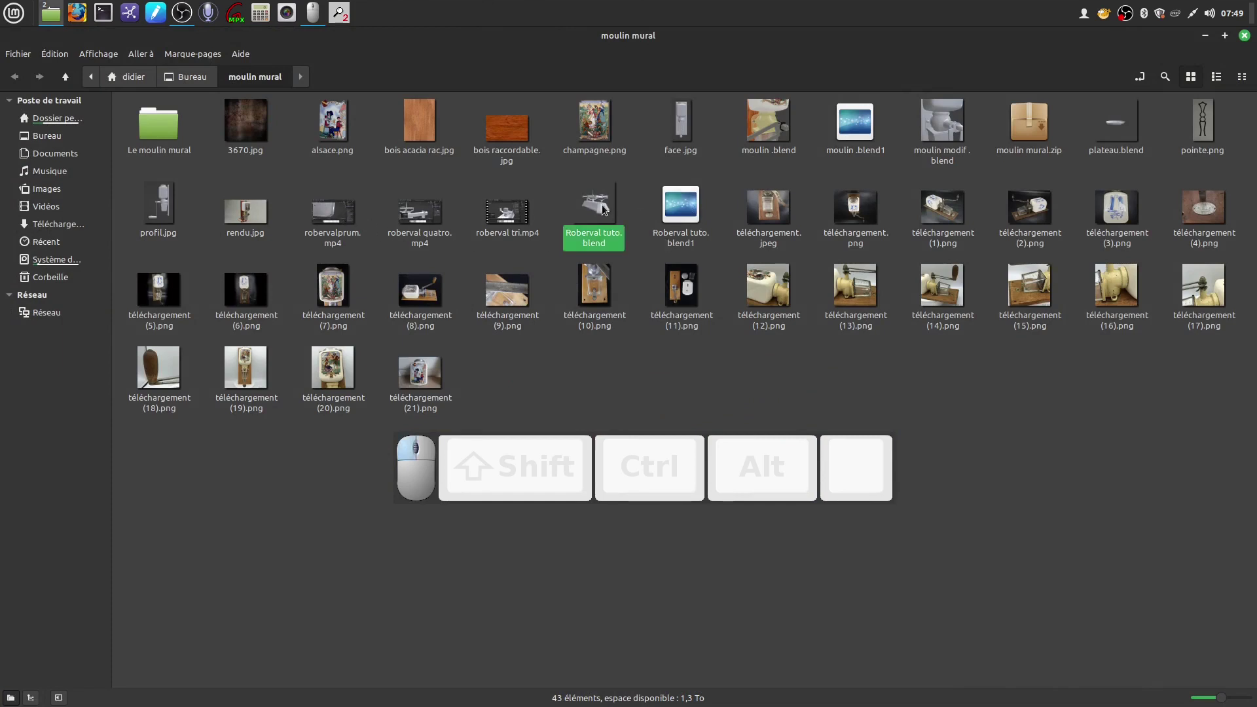
pyautogui.moveTo(396, 23)
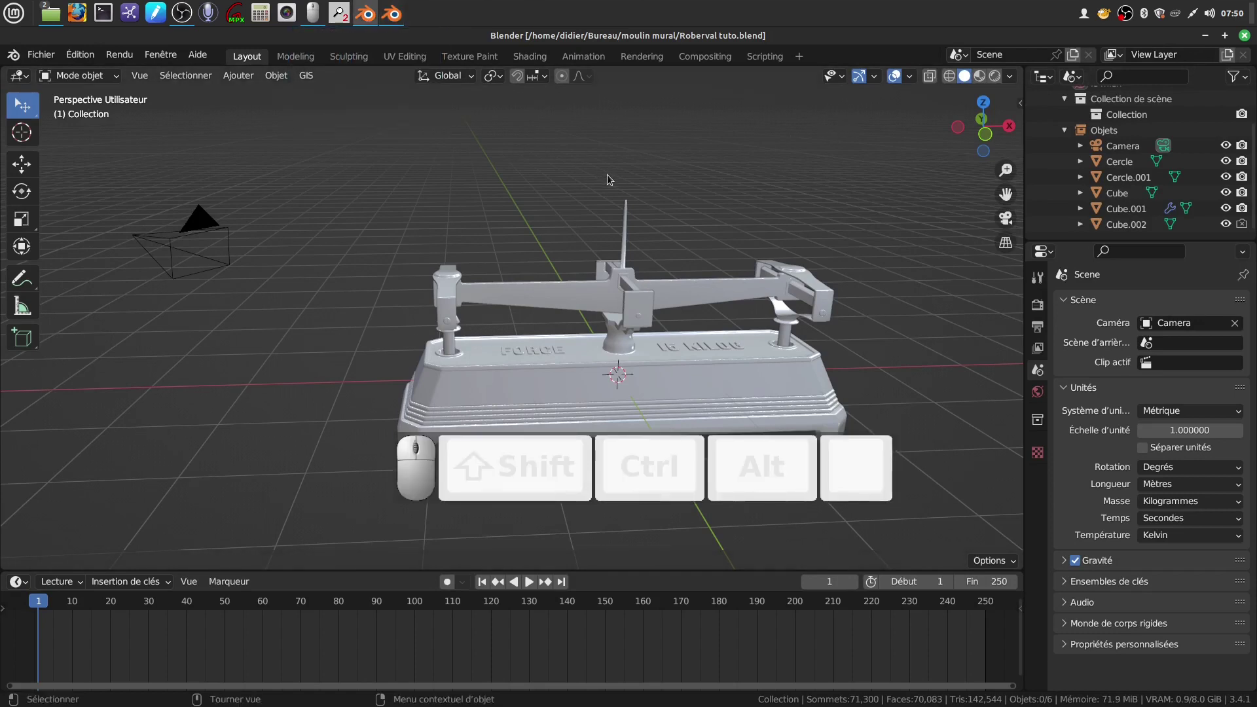
pyautogui.click(1245, 36)
pyautogui.moveTo(694, 292)
pyautogui.mouseDown(button='middle')
pyautogui.moveTo(729, 292)
pyautogui.moveTo(713, 302)
pyautogui.mouseUp(button='middle')
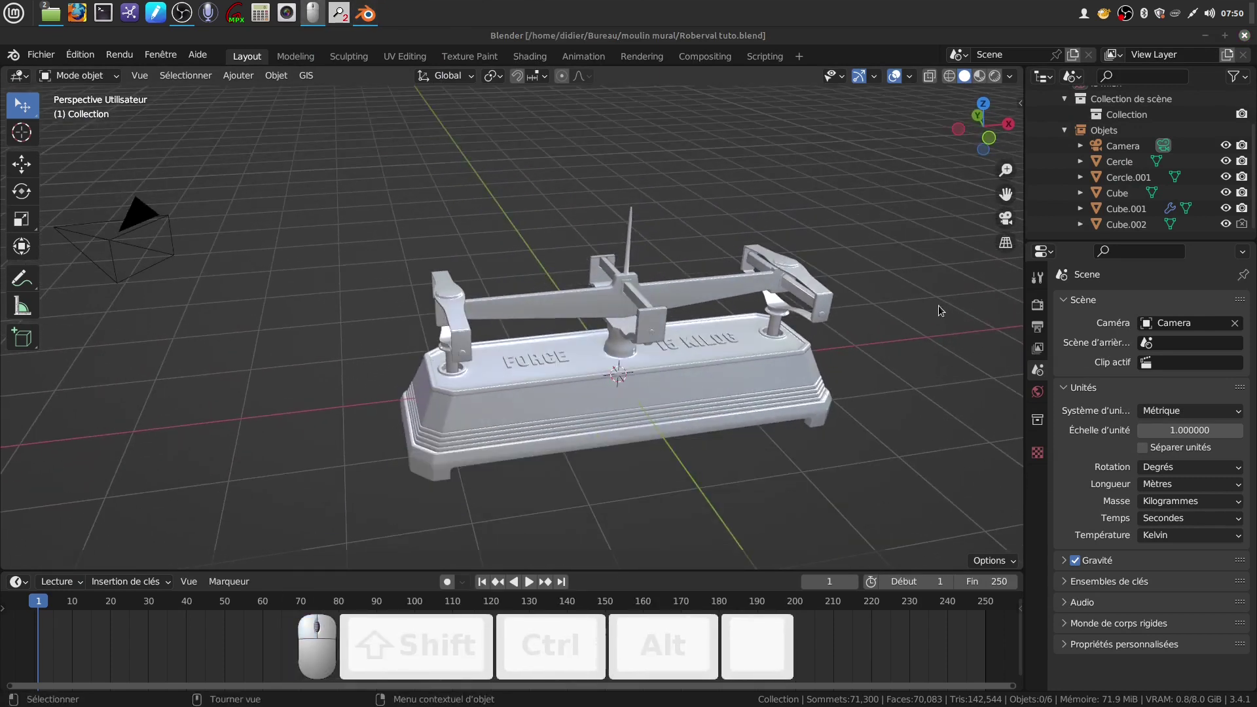
# Step: Start the Shortcut VUr input display in the viewport and hide the sidebar
pyautogui.press('n')
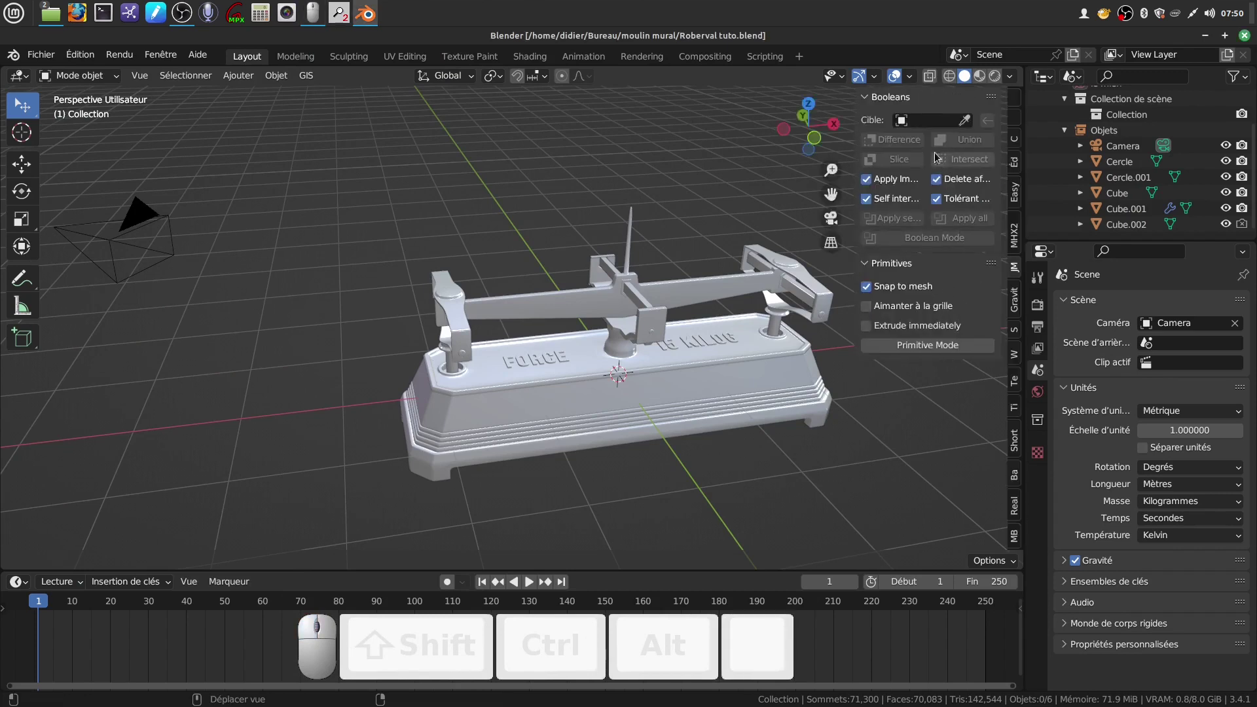
pyautogui.click(1017, 446)
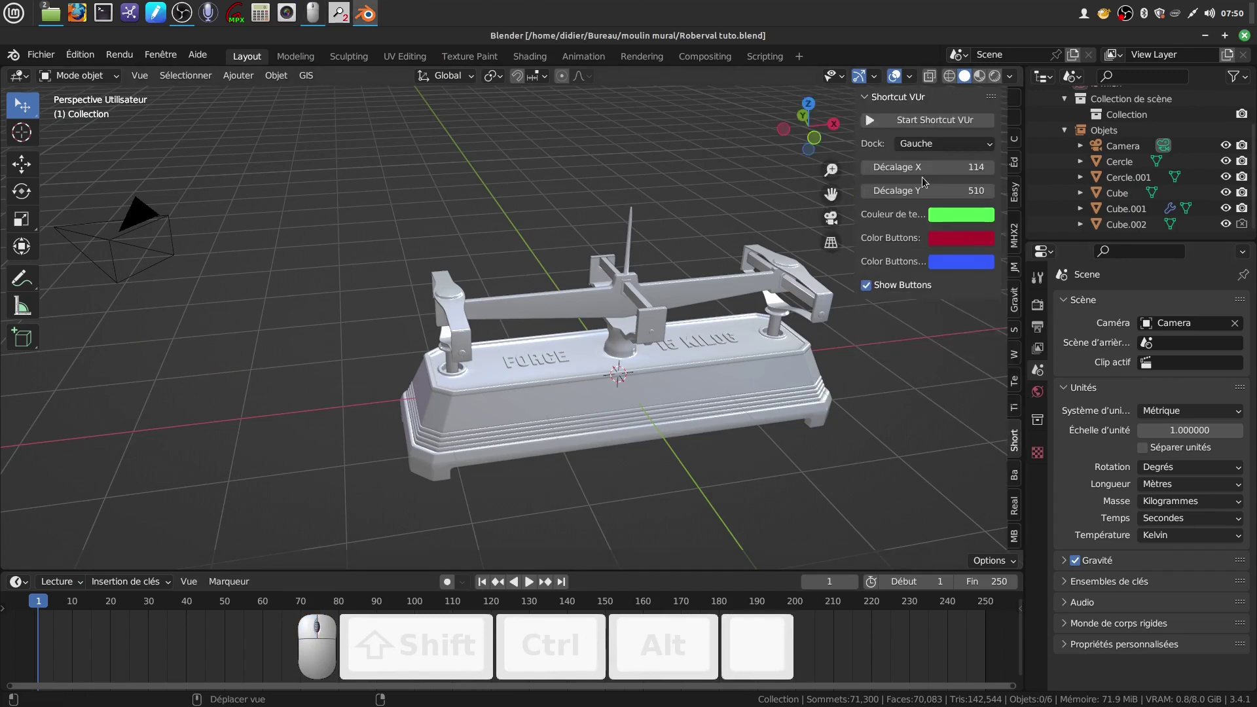
pyautogui.click(909, 121)
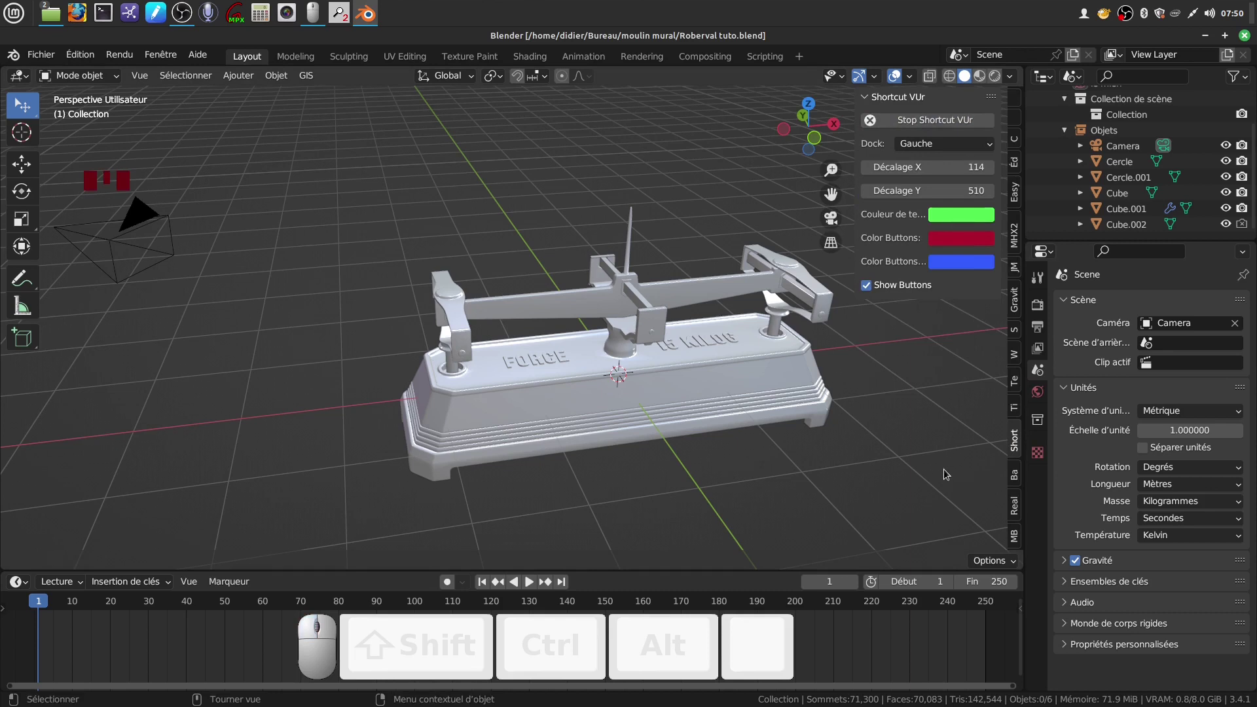
pyautogui.press('n')
pyautogui.moveTo(743, 360); pyautogui.dragTo(690, 327, button='middle')
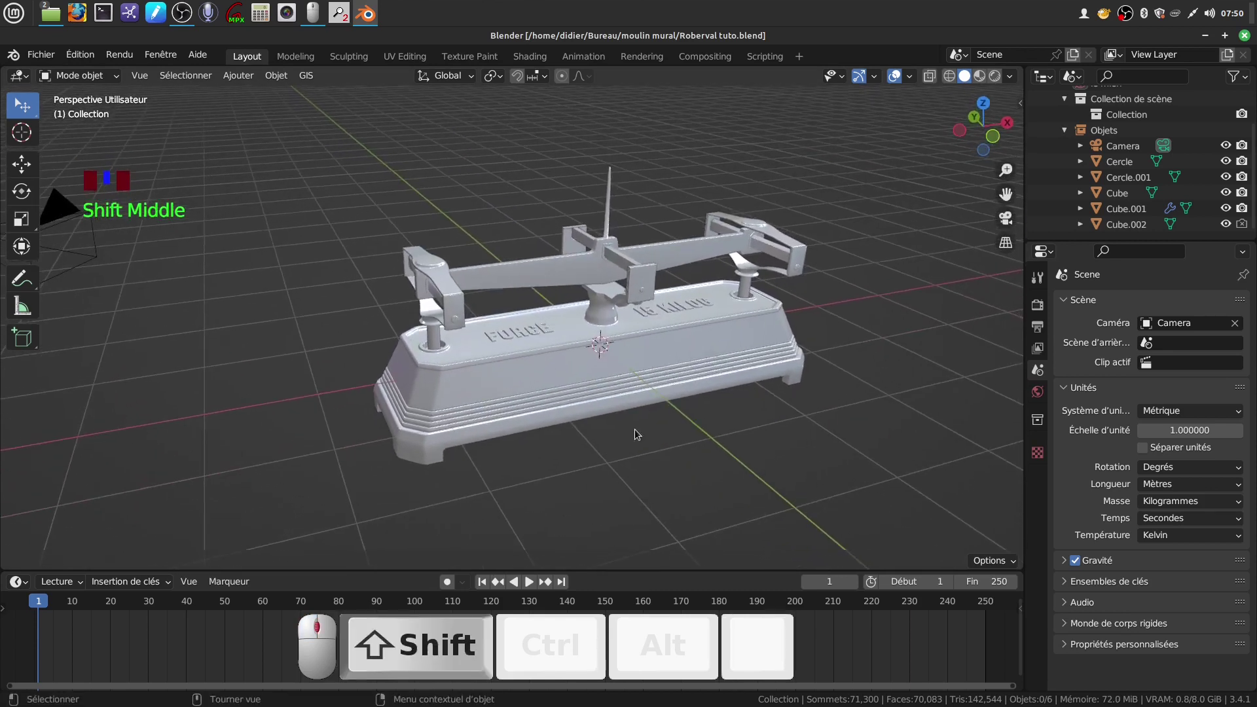
pyautogui.scroll(2, 635, 430)
pyautogui.moveTo(634, 424); pyautogui.dragTo(675, 406, button='middle')
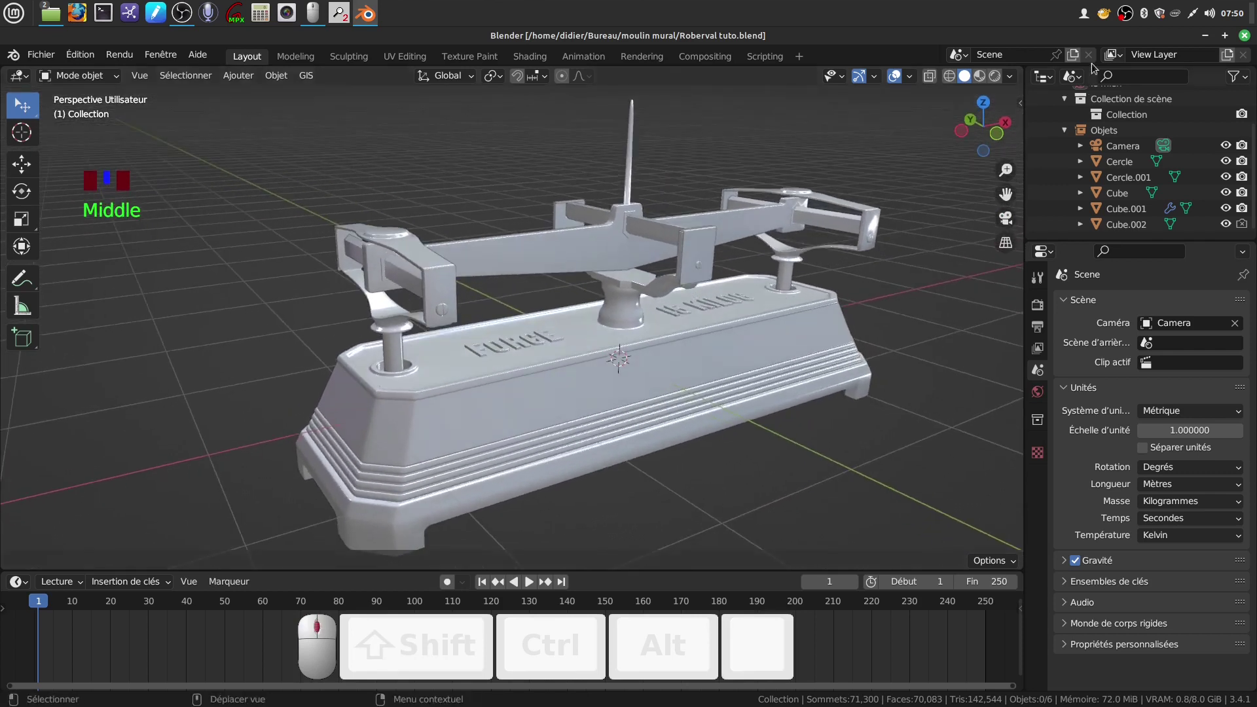
pyautogui.click(1125, 16)
pyautogui.click(911, 372)
pyautogui.moveTo(909, 372); pyautogui.dragTo(655, 367, button='middle')
pyautogui.scroll(-2, 582, 379)
pyautogui.keyDown('shift'); pyautogui.moveTo(582, 380); pyautogui.dragTo(604, 379, button='middle'); pyautogui.keyUp('shift')
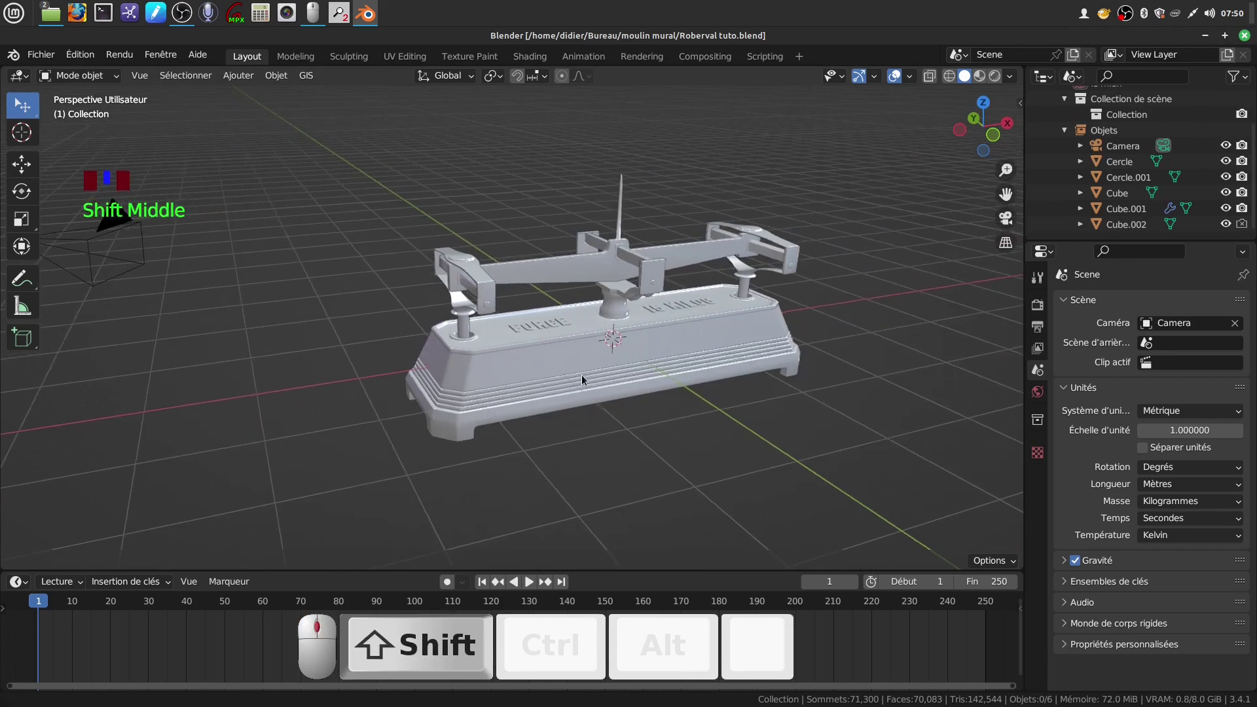
# Step: Append the croix and plateau objects from plateau.blend into the scale scene
pyautogui.click(43, 57)
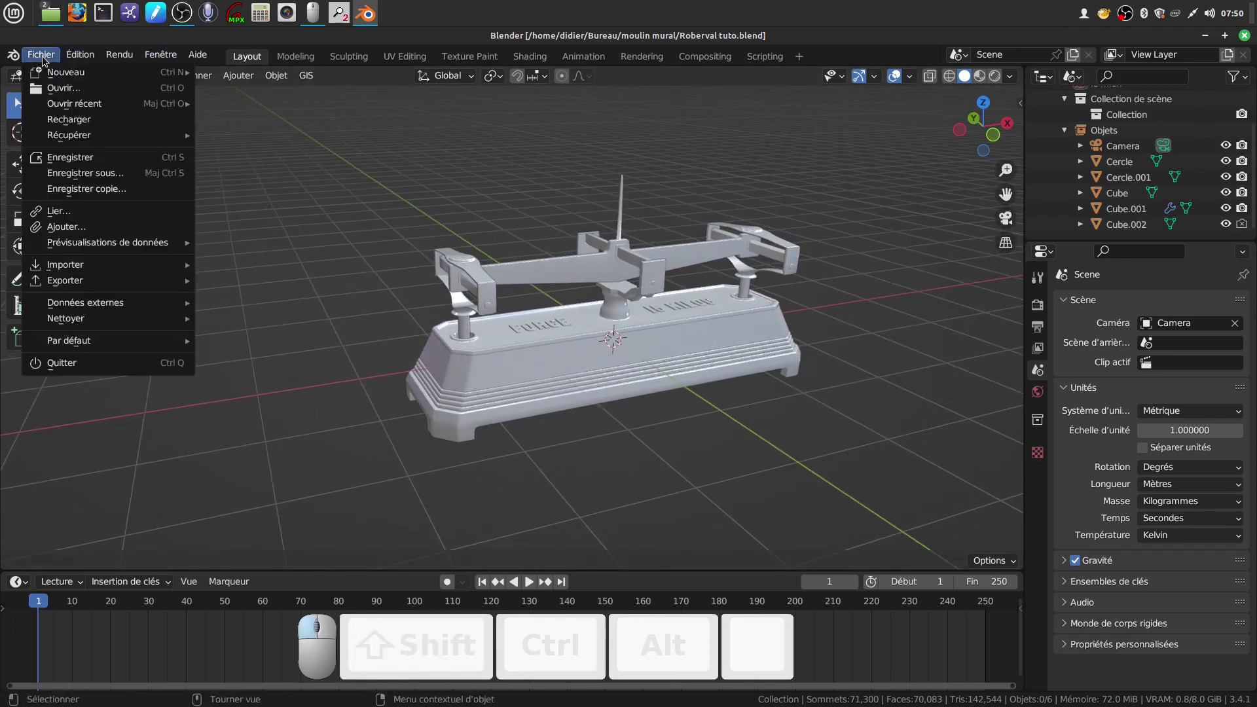
pyautogui.click(92, 233)
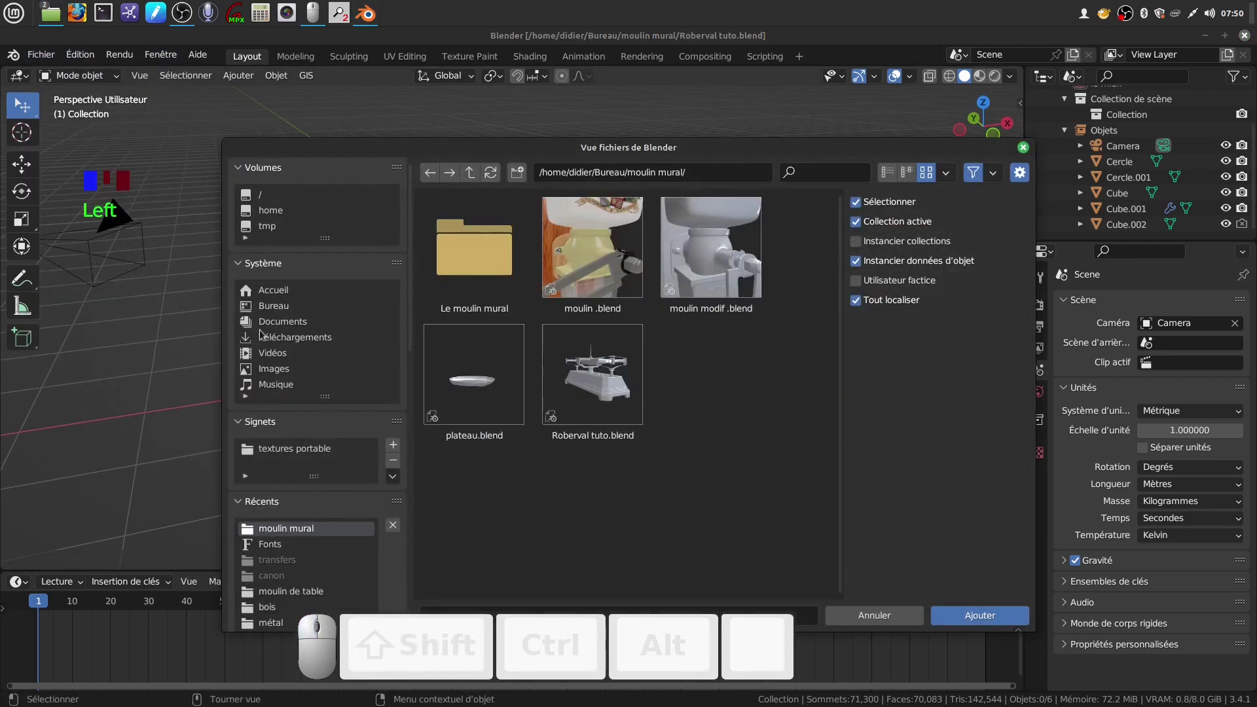
pyautogui.doubleClick(473, 400)
pyautogui.scroll(-2, 726, 446)
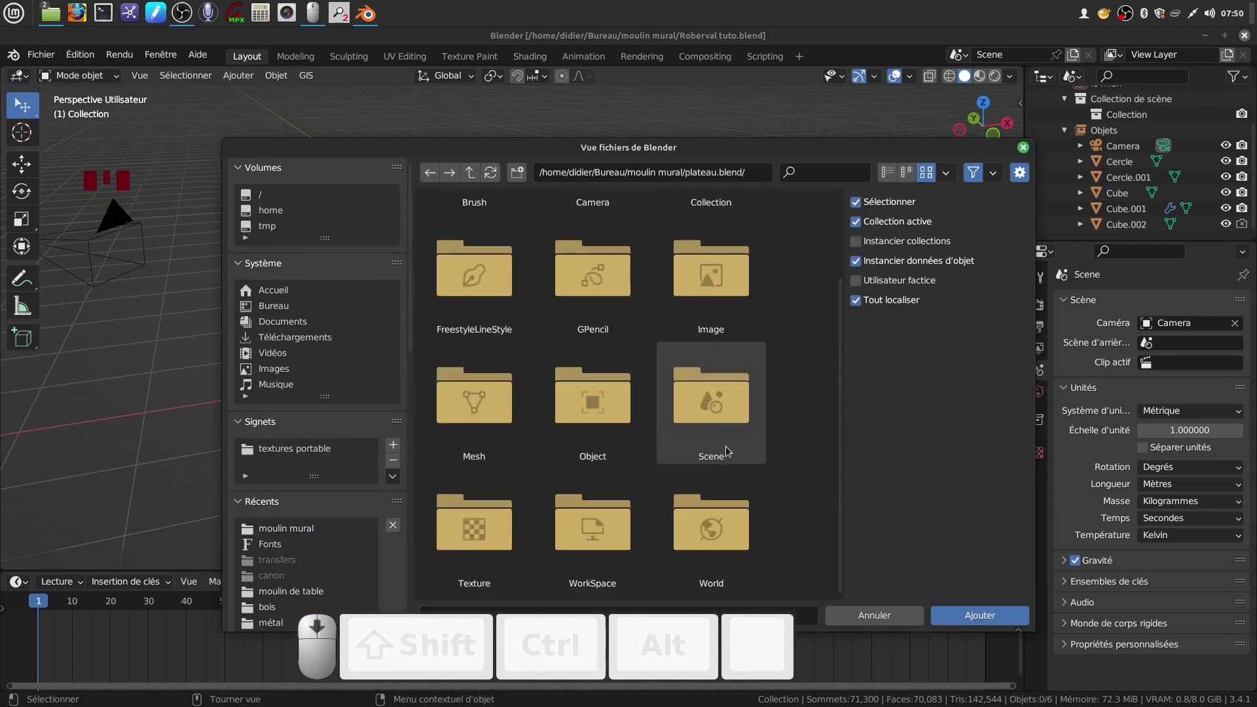
pyautogui.doubleClick(600, 419)
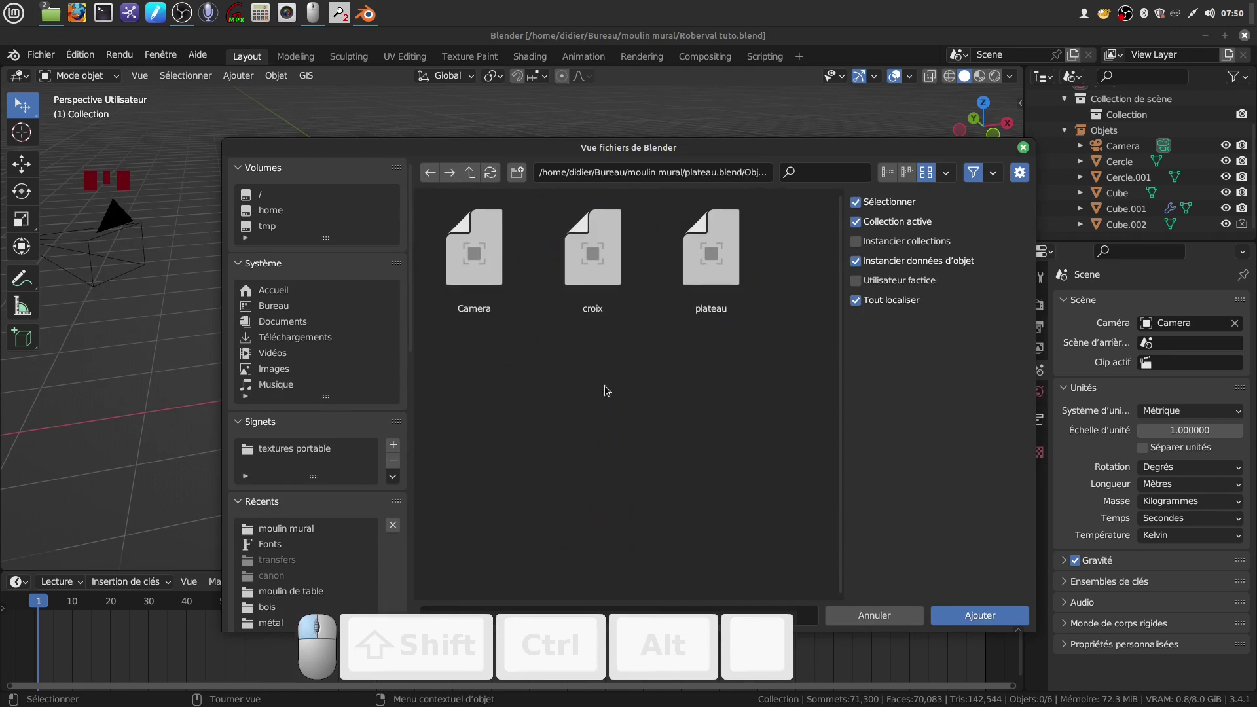
pyautogui.click(609, 287)
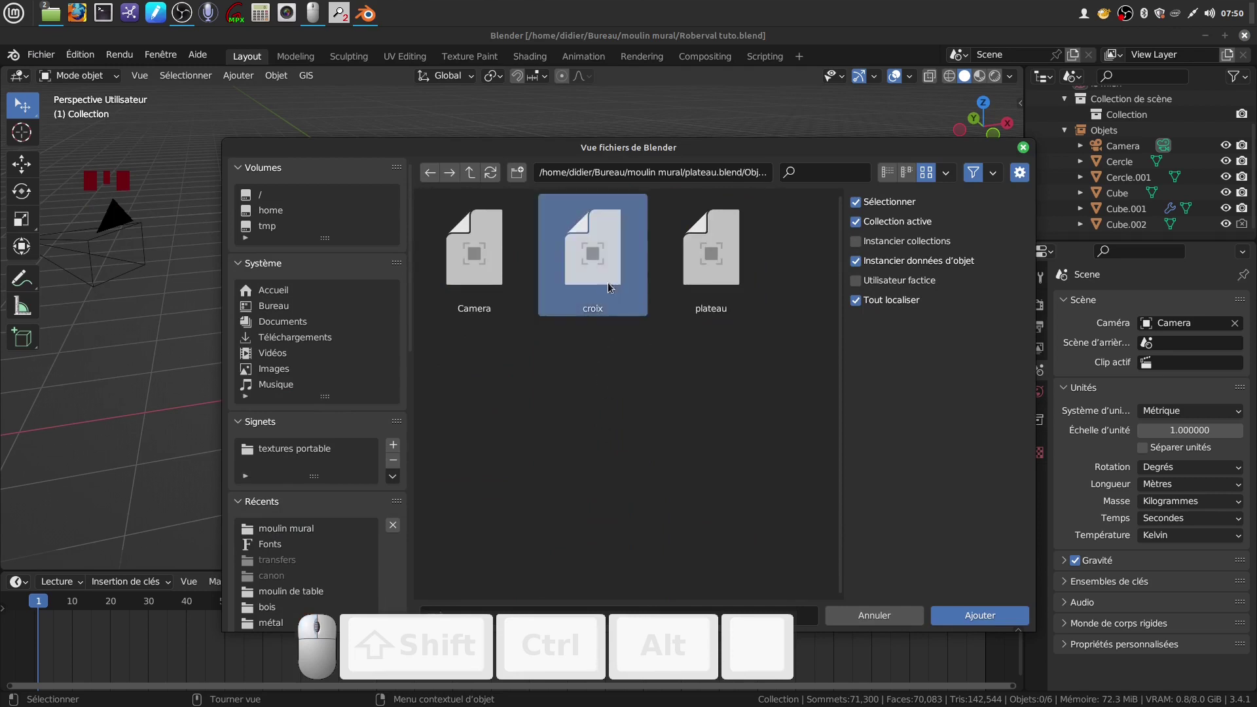
pyautogui.keyDown('ctrl'); pyautogui.click(719, 308); pyautogui.keyUp('ctrl')
pyautogui.click(983, 616)
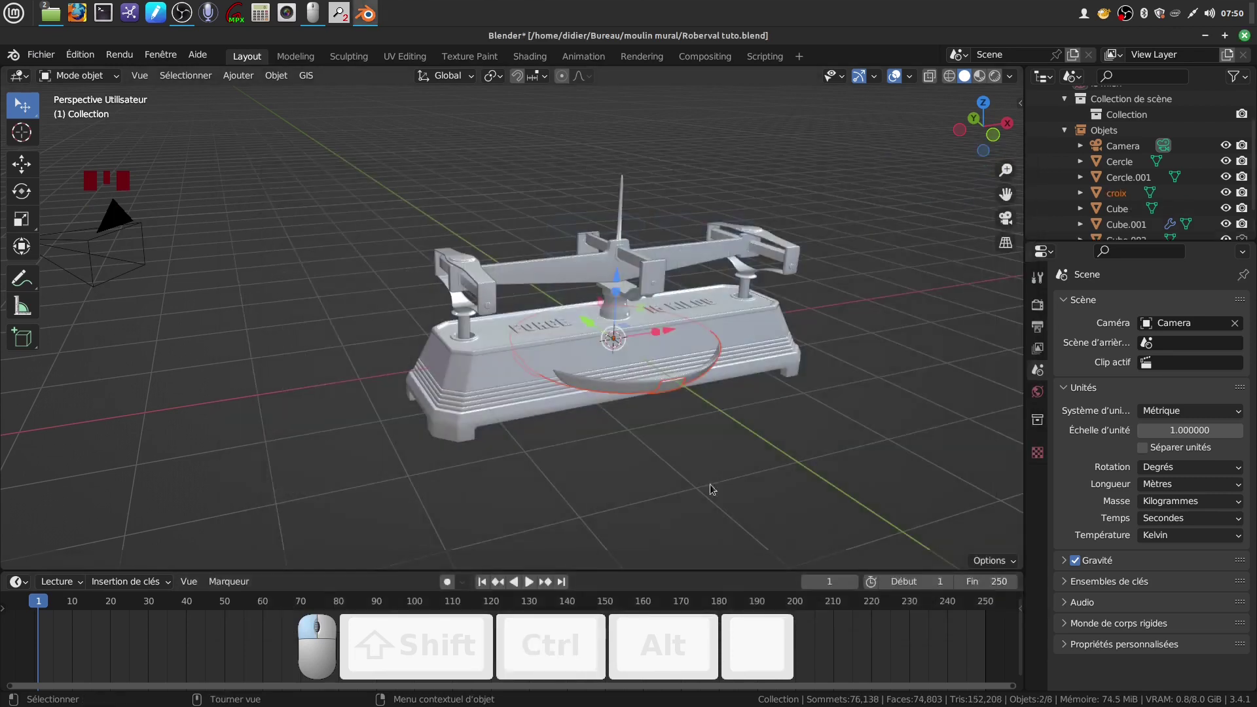
# Step: Try raising the appended pan and cross about 0.906 m along Z with proportional editing, undo the move and deselect everything
pyautogui.moveTo(615, 282); pyautogui.dragTo(609, 208)
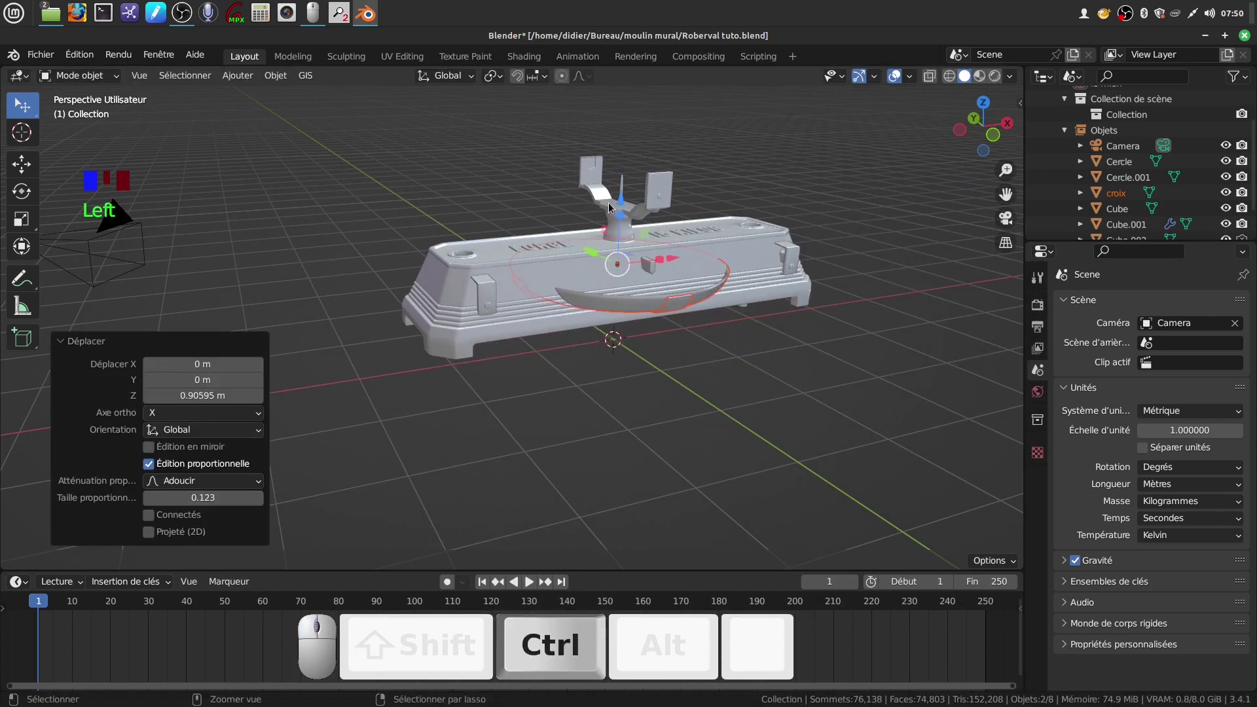
pyautogui.hotkey('ctrl', 'z')
pyautogui.click(677, 432)
pyautogui.scroll(2, 675, 426)
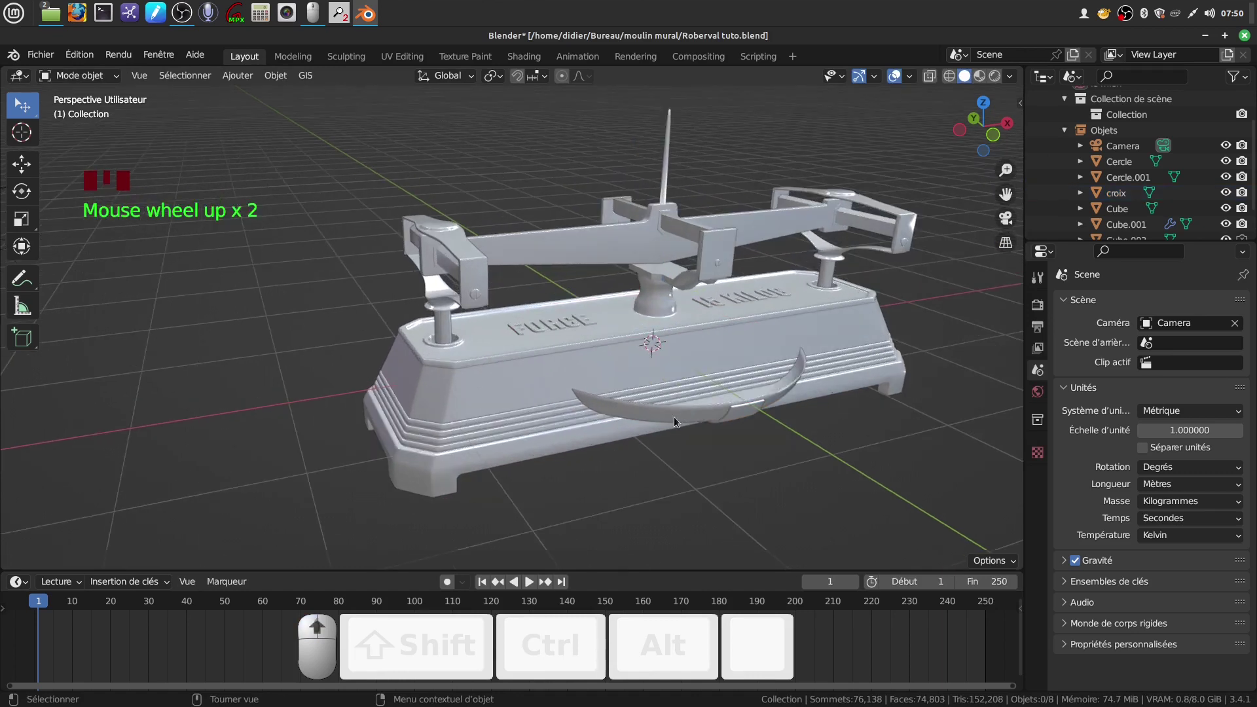
# Step: Select the pan and cross together, raise them above the balance and place them over the support beside the FORCE lettering
pyautogui.click(718, 432)
pyautogui.keyDown('shift'); pyautogui.click(731, 415); pyautogui.keyUp('shift')
pyautogui.moveTo(657, 291); pyautogui.dragTo(652, 127)
pyautogui.moveTo(717, 182); pyautogui.dragTo(495, 219)
pyautogui.moveTo(438, 139); pyautogui.dragTo(440, 117)
# Step: Centre the pan and cross over the beam support by shifting them about -0.018 m and about -0.004 m along X
pyautogui.moveTo(485, 194); pyautogui.dragTo(456, 167, button='middle')
pyautogui.moveTo(485, 151); pyautogui.dragTo(484, 152)
pyautogui.moveTo(497, 191); pyautogui.dragTo(502, 255, button='middle')
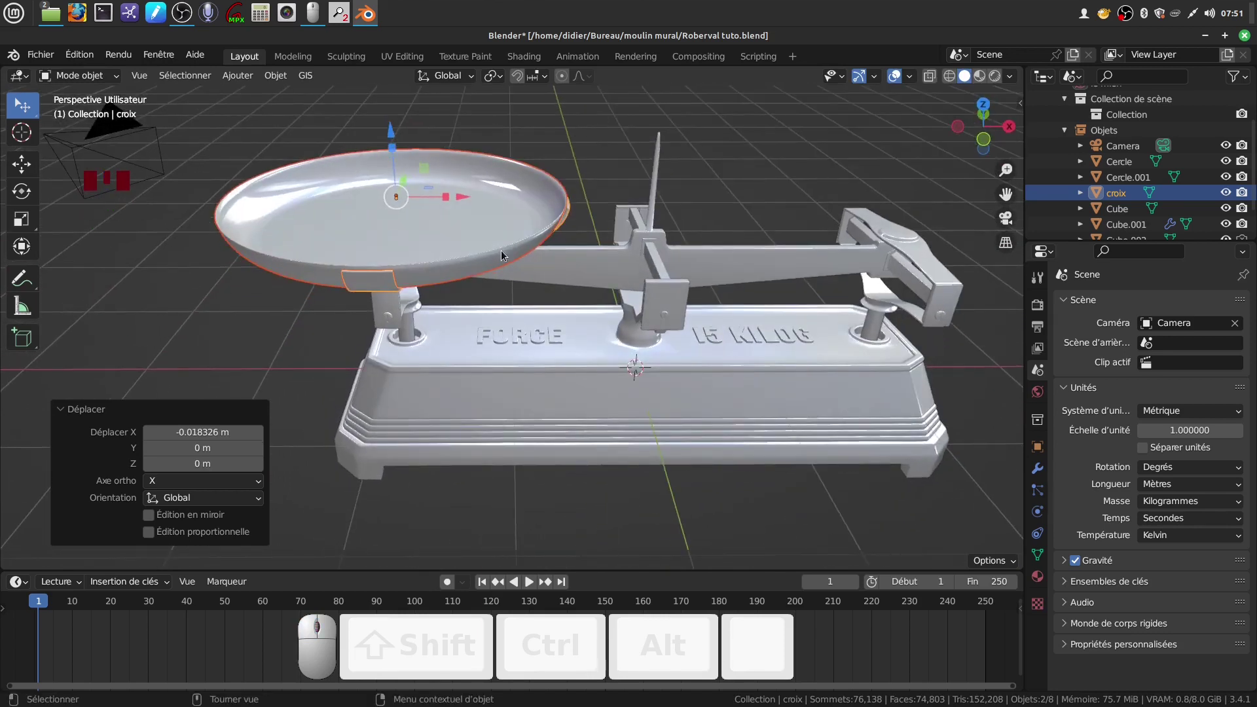
pyautogui.moveTo(501, 254); pyautogui.dragTo(533, 198, button='middle')
pyautogui.scroll(1, 476, 241)
pyautogui.moveTo(433, 162); pyautogui.dragTo(431, 162)
pyautogui.scroll(-2, 453, 176)
pyautogui.moveTo(453, 176); pyautogui.dragTo(410, 317, button='middle')
pyautogui.moveTo(610, 281); pyautogui.dragTo(646, 306, button='middle')
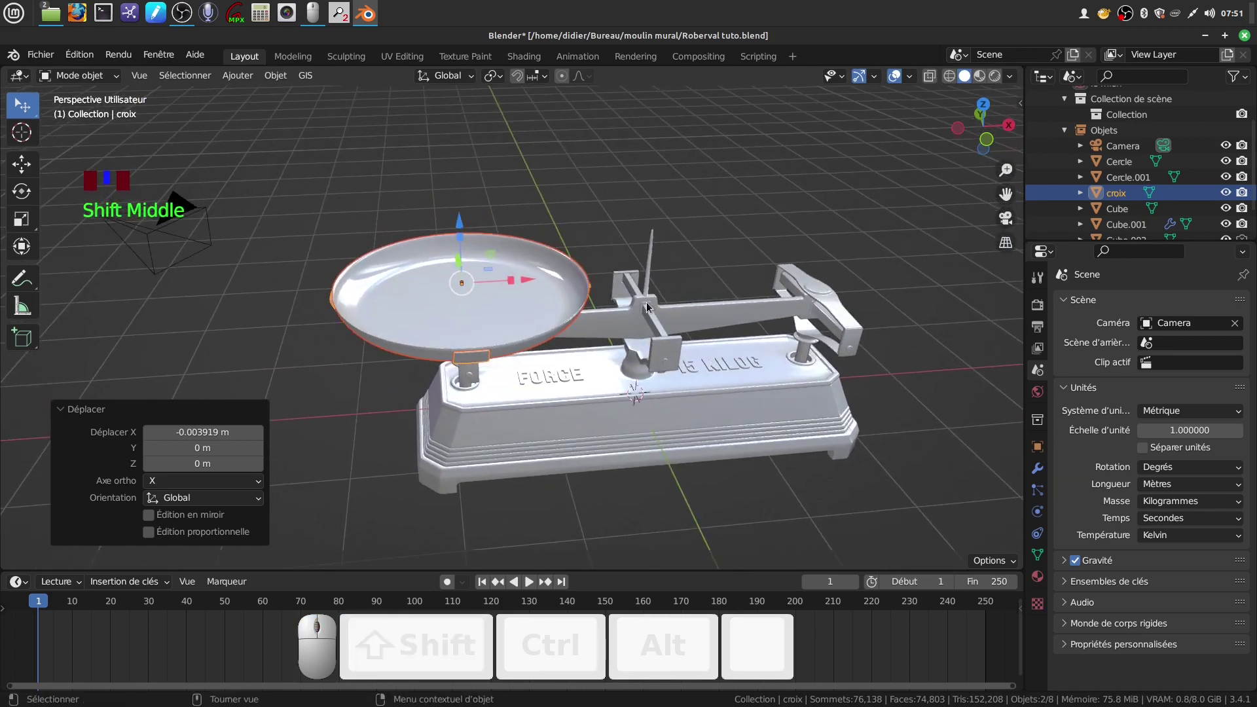
# Step: Rotate the pan and cross about -45.6° around the Z axis from the top view
pyautogui.press('KP_7')
pyautogui.press('z')
pyautogui.press('z')
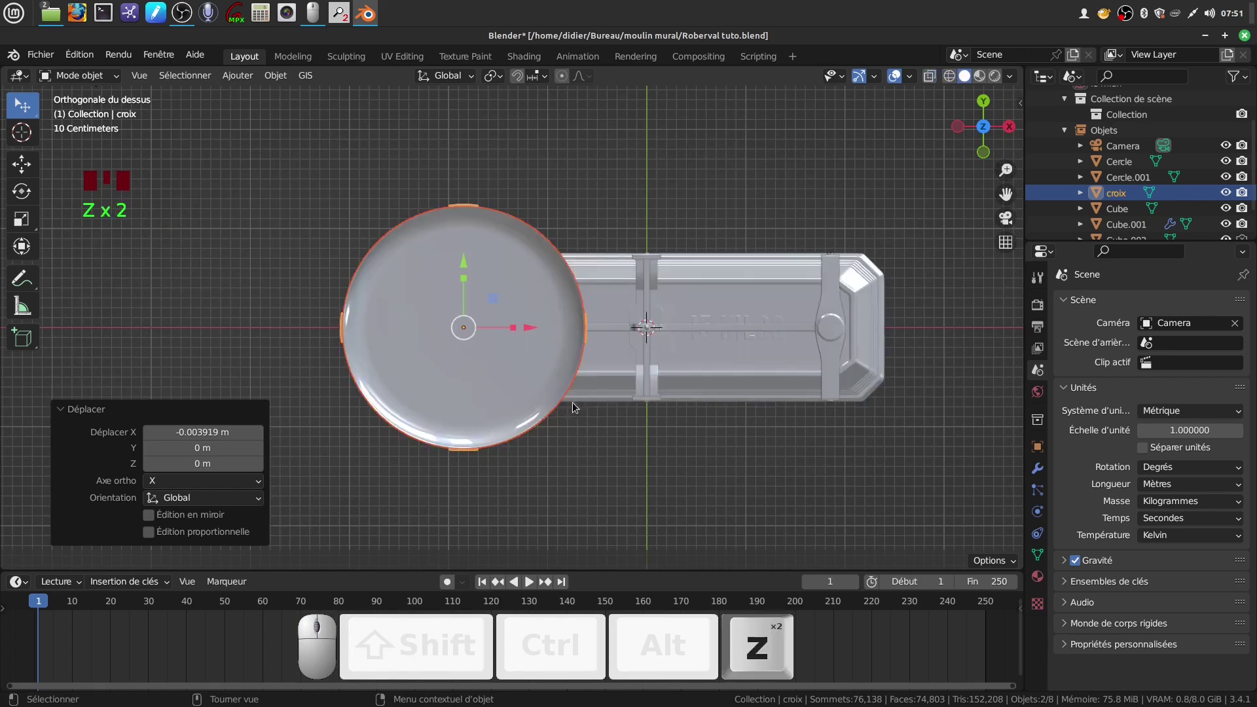
pyautogui.press('r')
pyautogui.press('z')
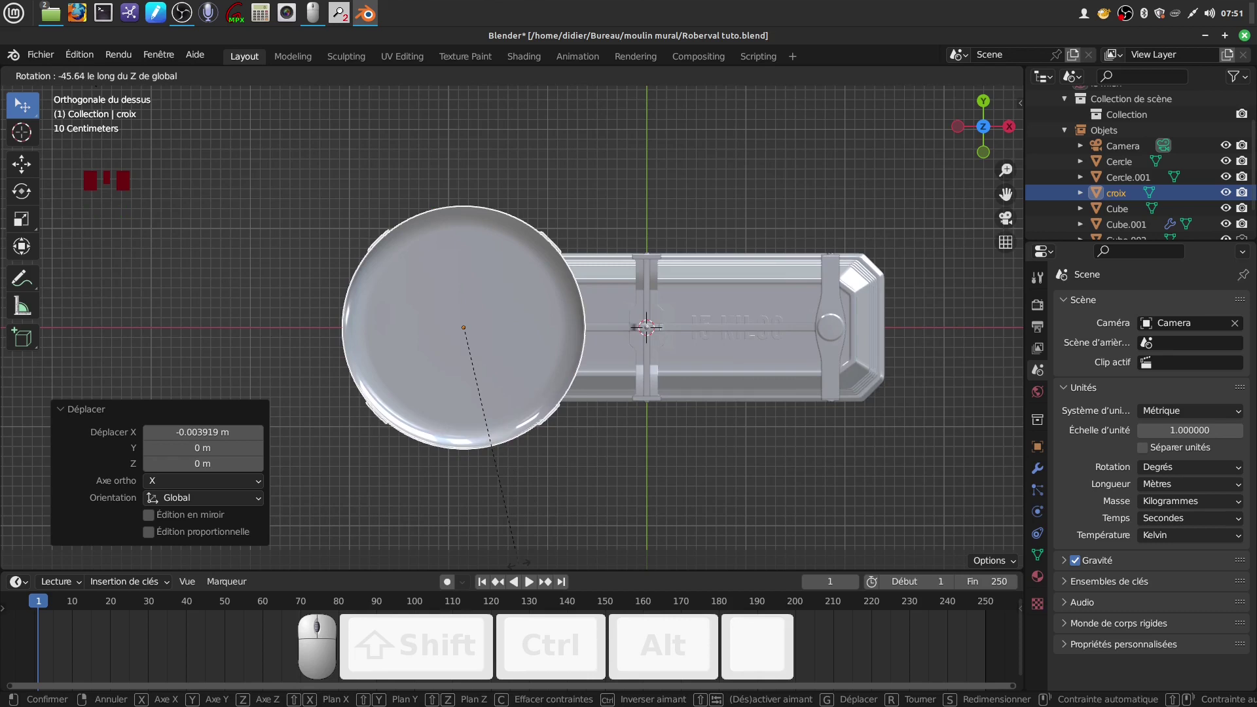
pyautogui.click(523, 566)
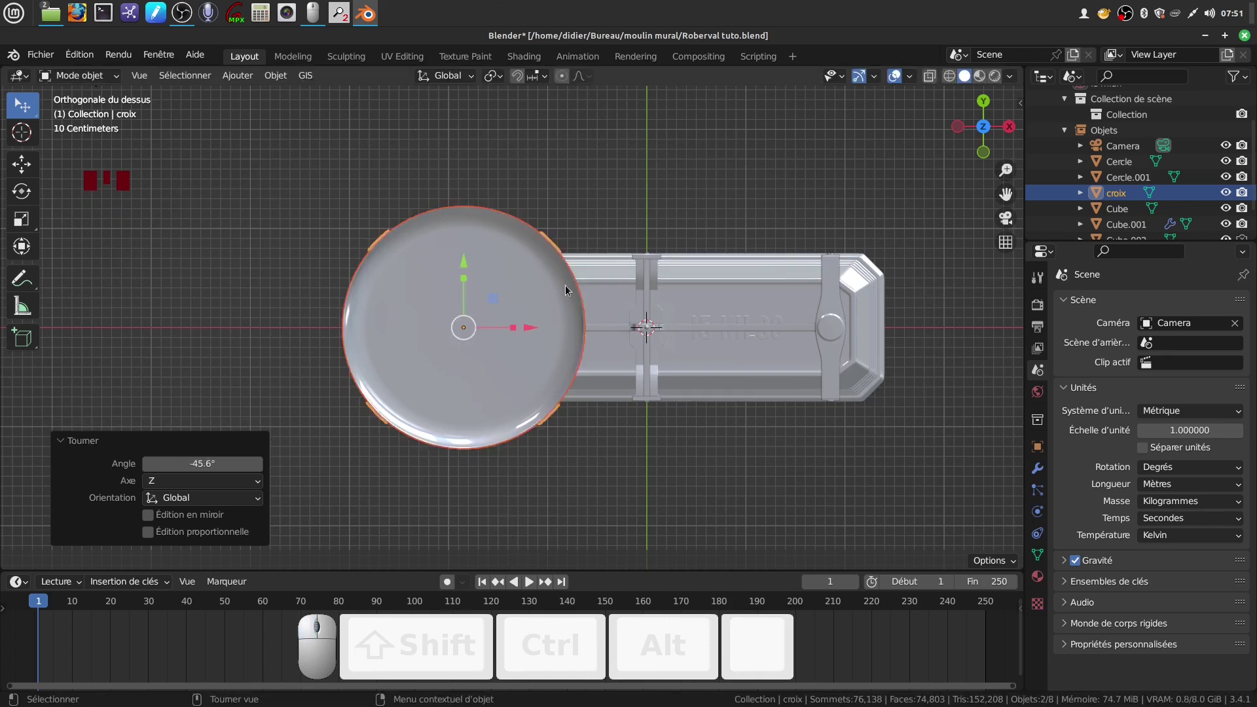
pyautogui.moveTo(561, 513); pyautogui.dragTo(466, 378, button='middle')
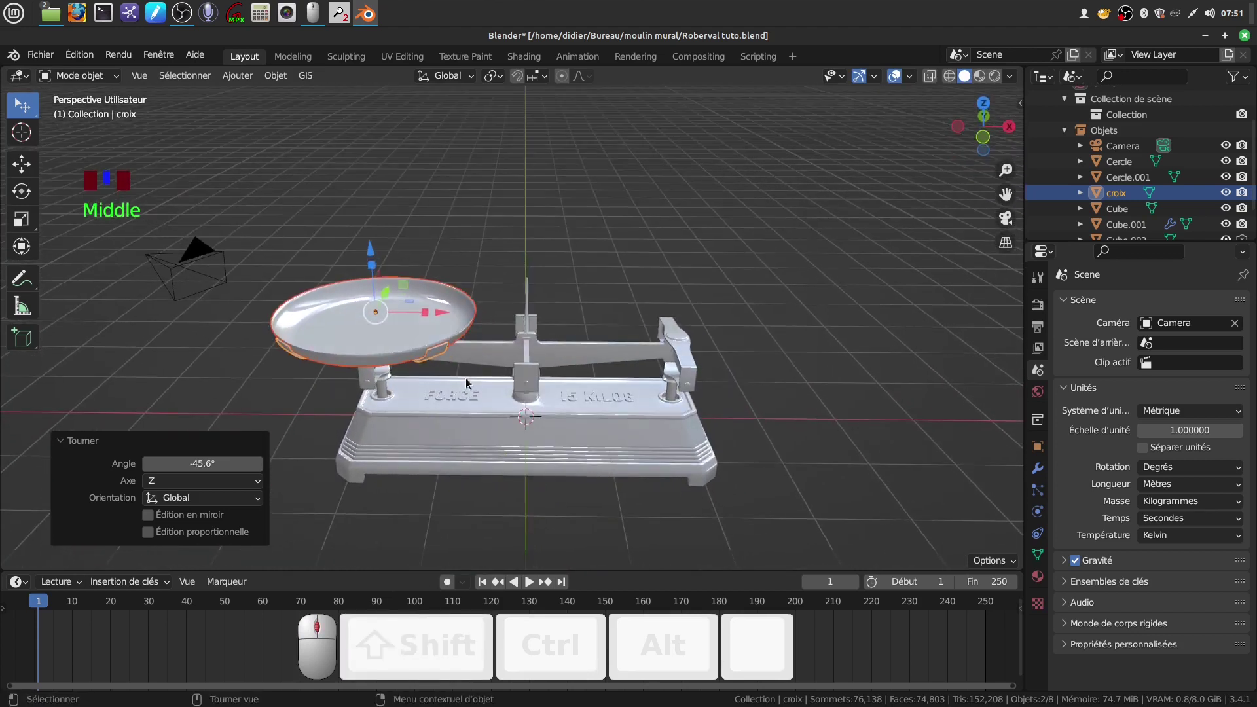
pyautogui.press('shift')
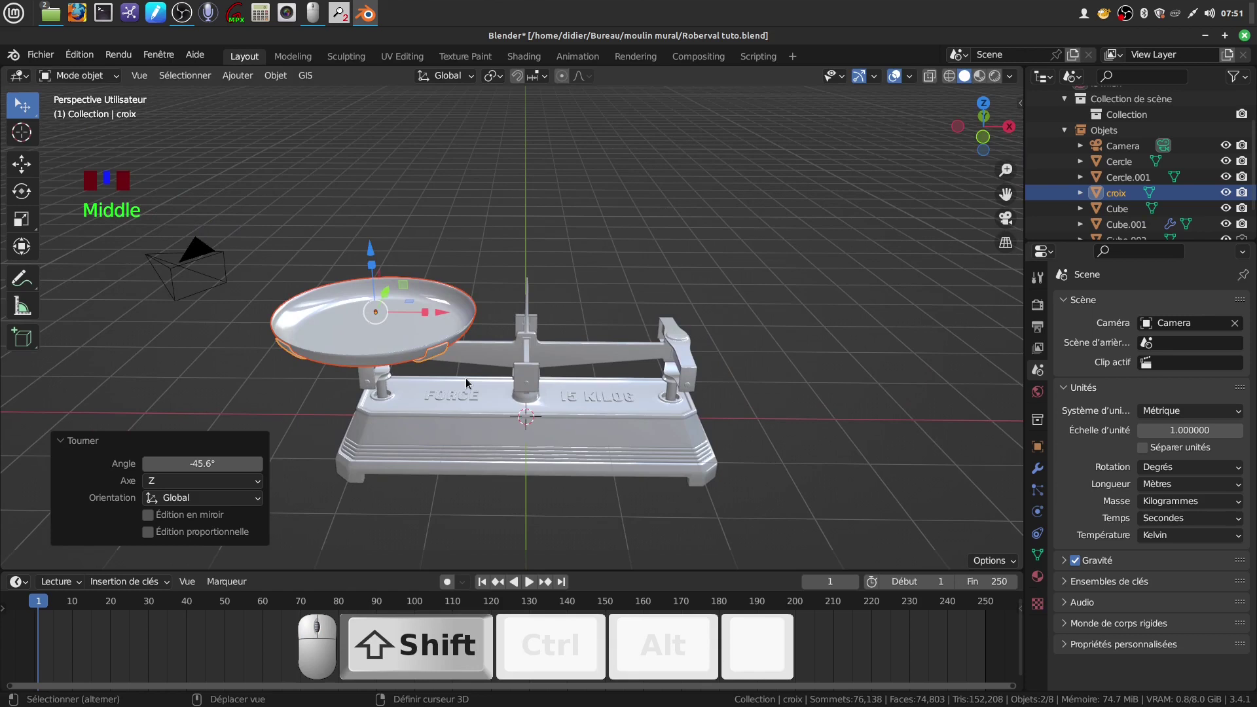
# Step: Duplicate the pan and cross in place and move the copies about 3.666 m along X onto the opposite beam support
pyautogui.hotkey('shift', 'd')
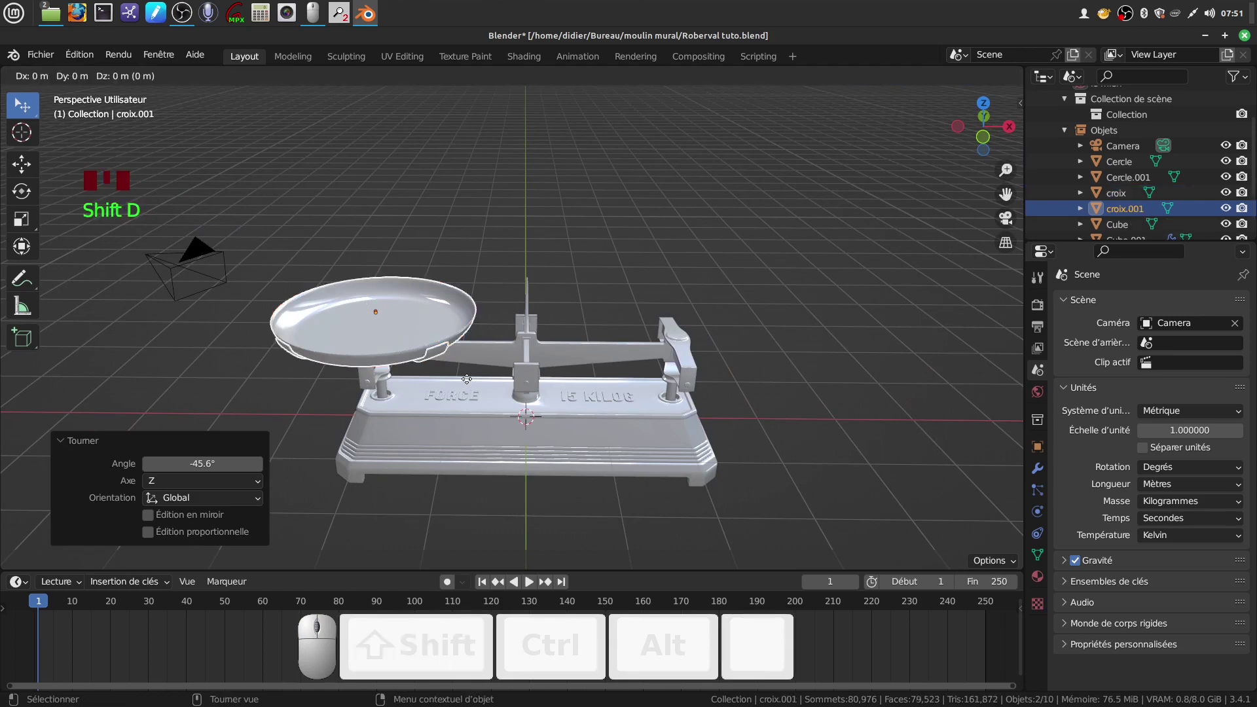
pyautogui.click(466, 379)
pyautogui.moveTo(445, 321); pyautogui.dragTo(747, 351)
pyautogui.moveTo(747, 351); pyautogui.dragTo(713, 305, button='middle')
pyautogui.keyDown('shift'); pyautogui.scroll(2, 716, 412); pyautogui.keyUp('shift')
pyautogui.keyDown('shift'); pyautogui.moveTo(717, 412); pyautogui.dragTo(592, 363, button='middle'); pyautogui.keyUp('shift')
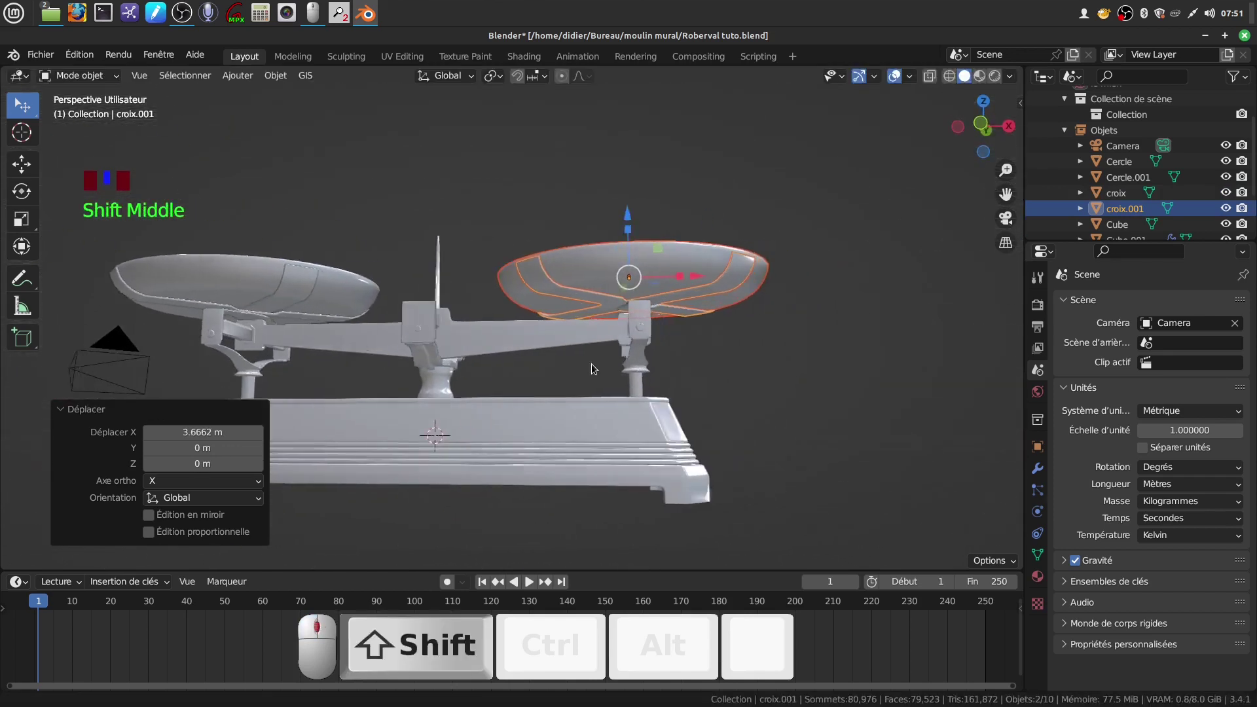
# Step: Nudge the copied pan and cross along X over their support, ending with a shift of about 0.015 m
pyautogui.scroll(3, 589, 393)
pyautogui.moveTo(586, 415); pyautogui.dragTo(592, 325, button='middle')
pyautogui.moveTo(633, 367); pyautogui.dragTo(650, 361)
pyautogui.scroll(2, 650, 361)
pyautogui.moveTo(649, 361); pyautogui.dragTo(636, 408, button='middle')
pyautogui.moveTo(685, 422); pyautogui.dragTo(694, 420)
pyautogui.scroll(-3, 695, 421)
pyautogui.moveTo(694, 420); pyautogui.dragTo(714, 182, button='middle')
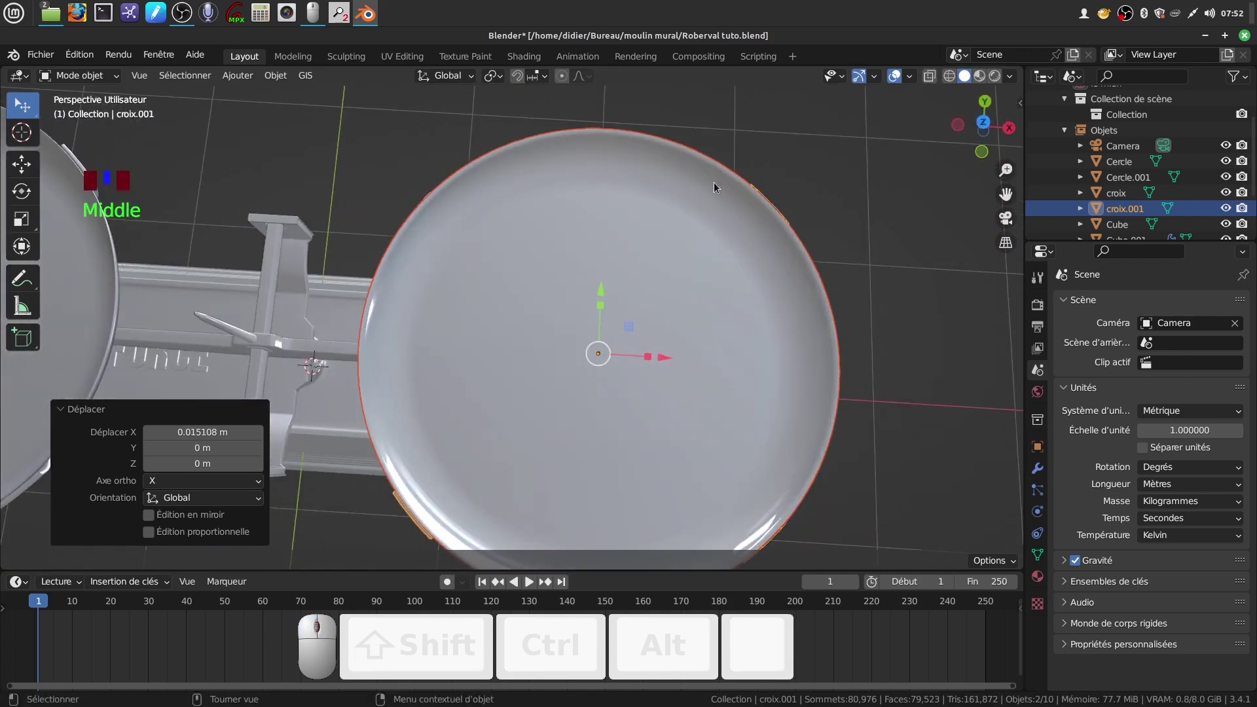
# Step: Centre the copied pan and cross on their support in the wireframe top view by shifting them about -0.014 m along X, and deselect them
pyautogui.press('z')
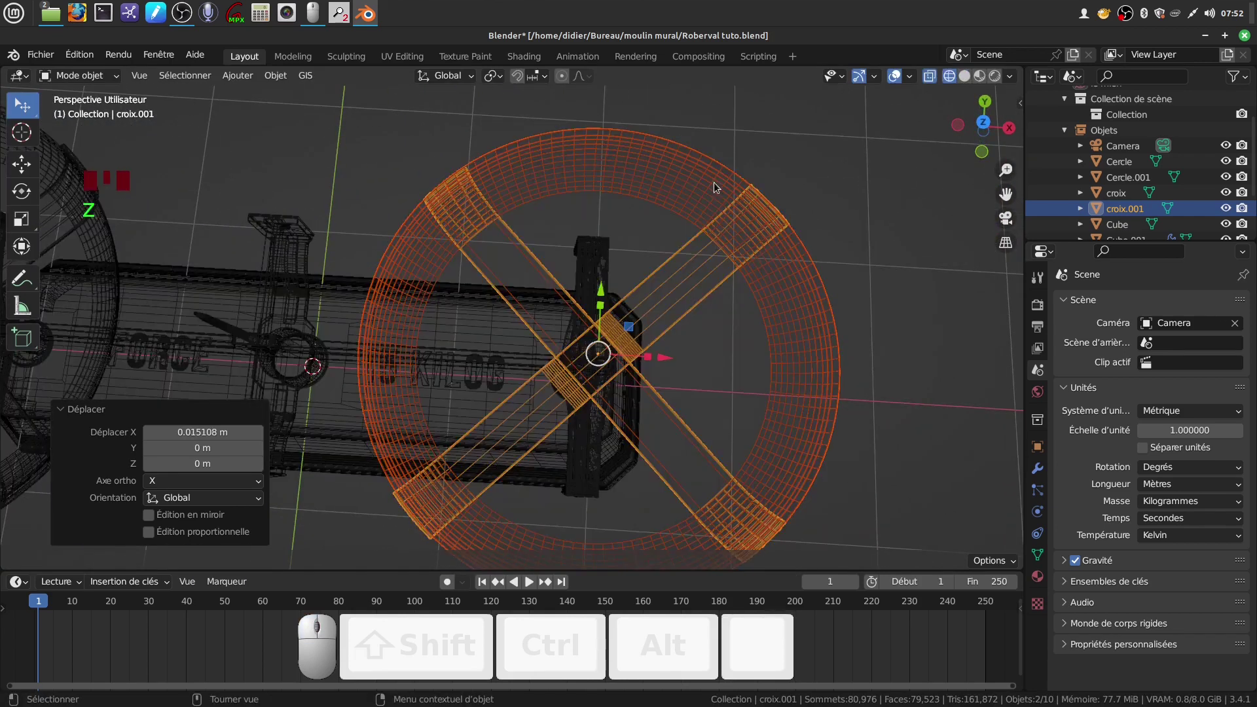
pyautogui.press('KP_7')
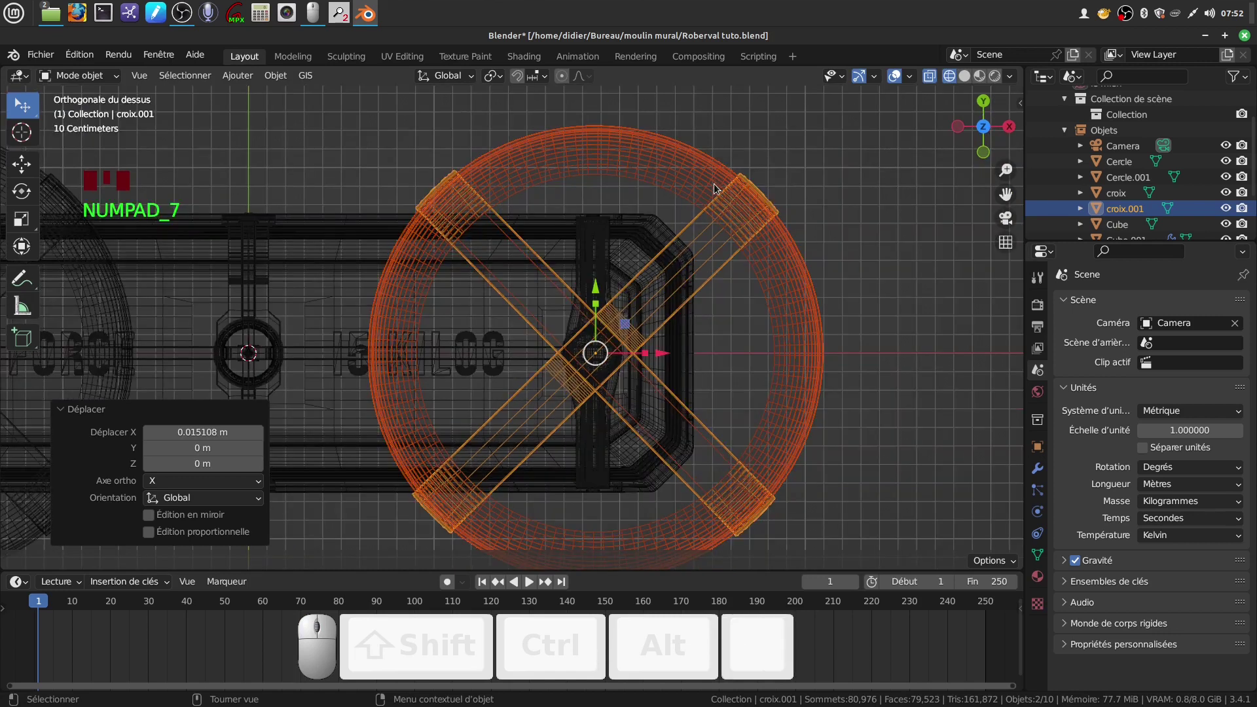
pyautogui.scroll(1, 603, 464)
pyautogui.scroll(2, 635, 442)
pyautogui.keyDown('shift'); pyautogui.moveTo(636, 442); pyautogui.dragTo(575, 371, button='middle'); pyautogui.keyUp('shift')
pyautogui.moveTo(624, 272); pyautogui.dragTo(619, 275)
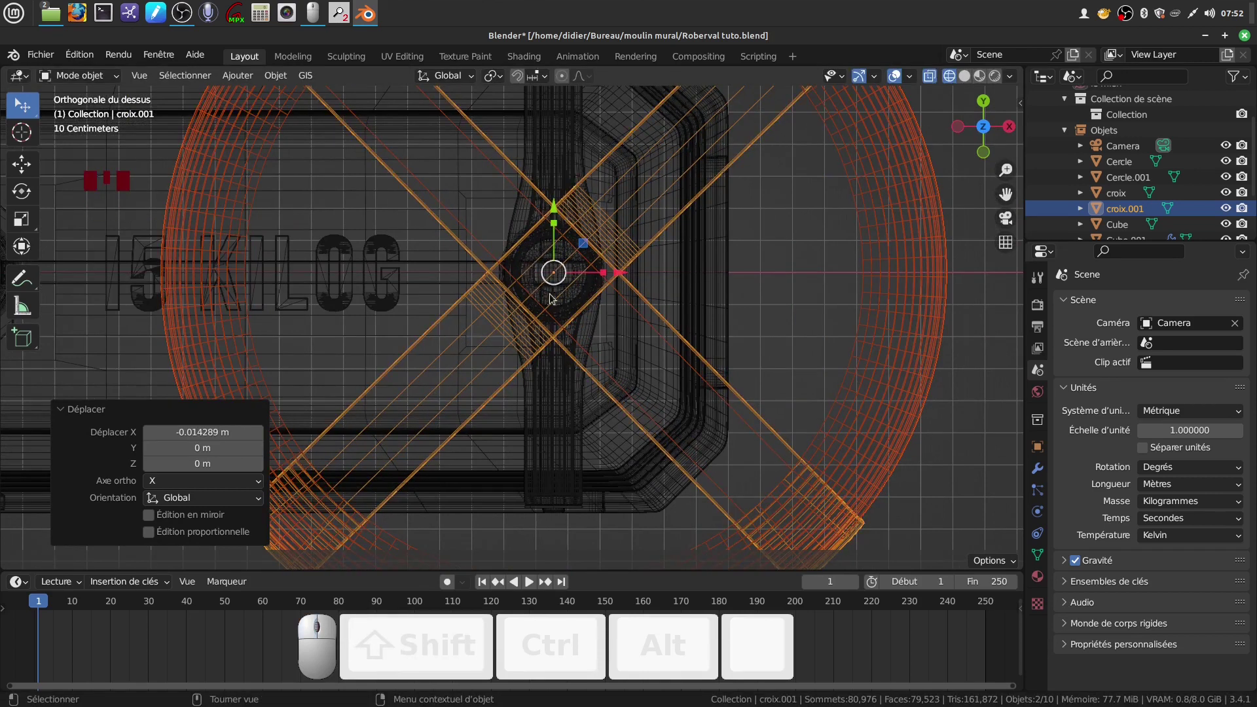
pyautogui.scroll(-4, 689, 411)
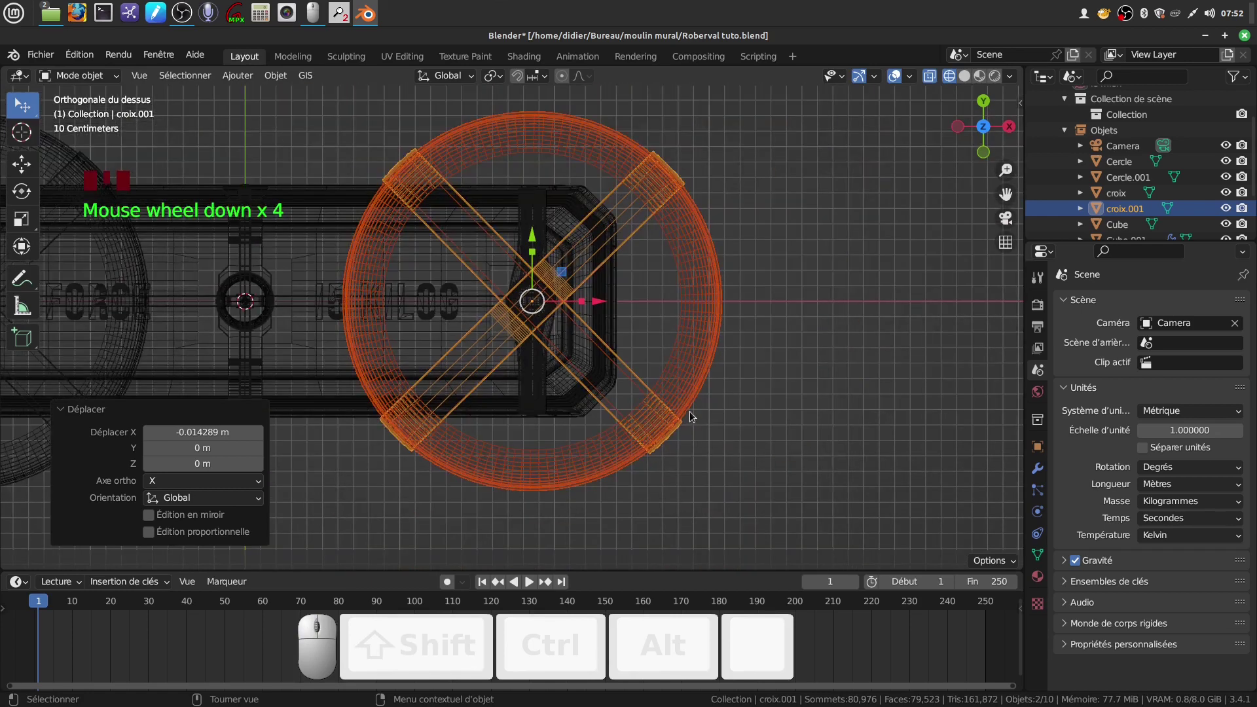
pyautogui.press('Tab')
pyautogui.moveTo(690, 411); pyautogui.dragTo(694, 232, button='middle')
pyautogui.press('Tab')
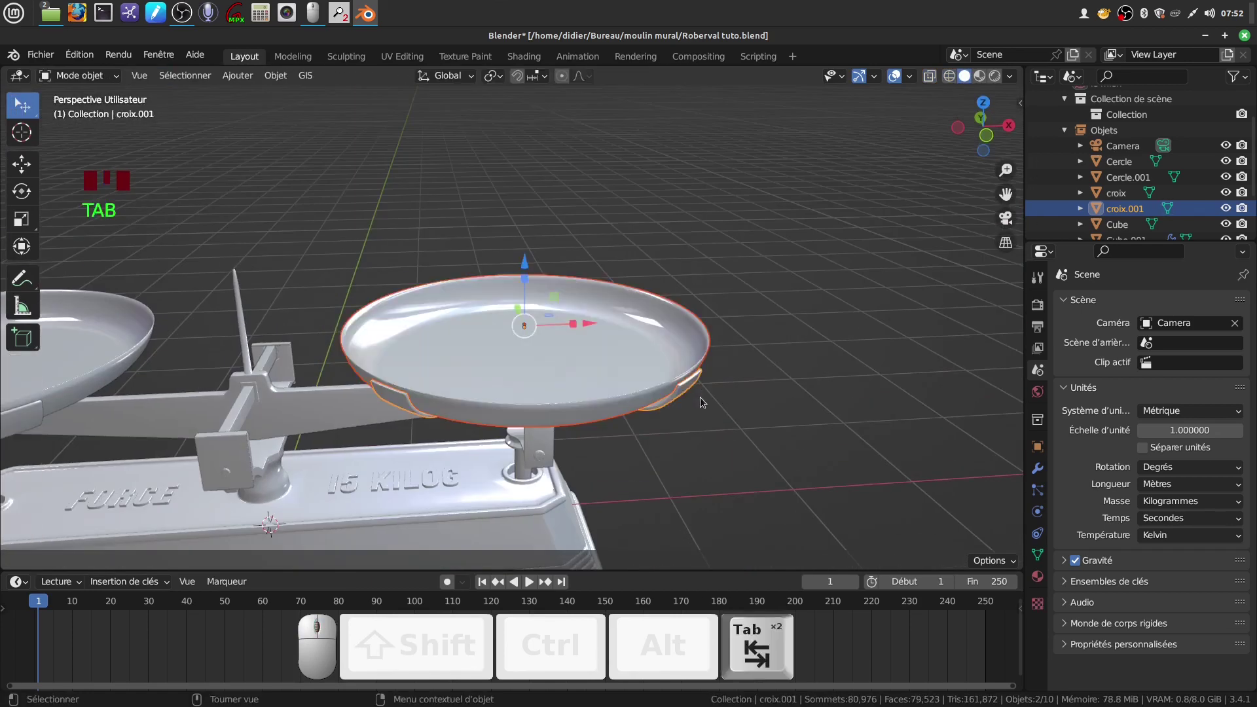
pyautogui.click(724, 466)
# Step: Bring the whole balance into view and save Roberval tuto.blend
pyautogui.scroll(-5, 715, 466)
pyautogui.keyDown('shift'); pyautogui.moveTo(715, 466); pyautogui.dragTo(531, 373, button='middle'); pyautogui.keyUp('shift')
pyautogui.scroll(2, 572, 422)
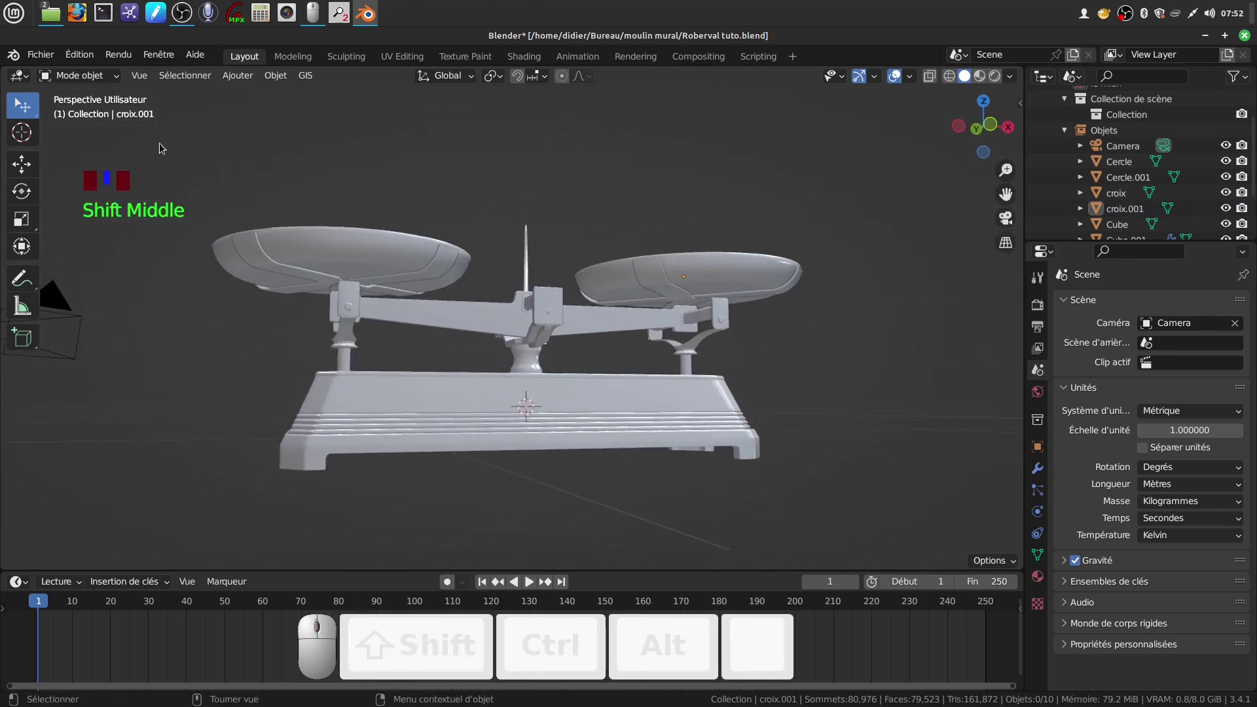
pyautogui.click(40, 55)
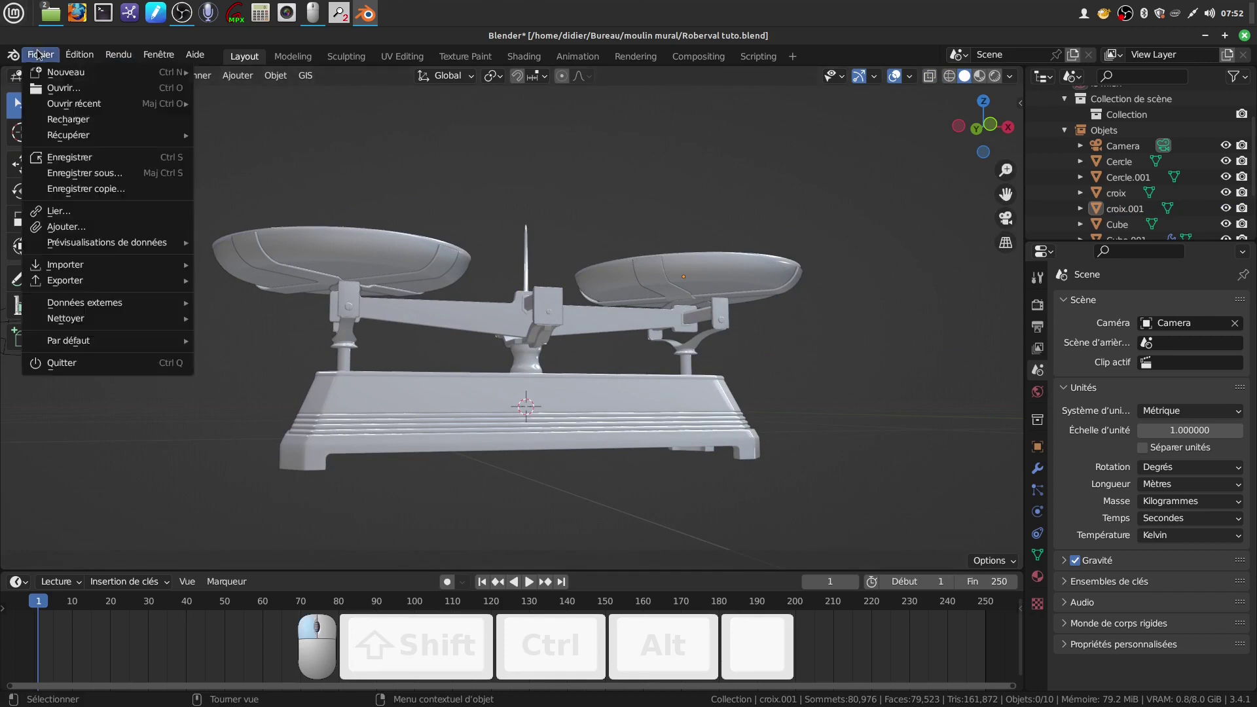
pyautogui.click(74, 157)
# Step: Examine the assembled balance from several angles, checking the pans, crosses, beam and base
pyautogui.moveTo(486, 301); pyautogui.dragTo(545, 329, button='middle')
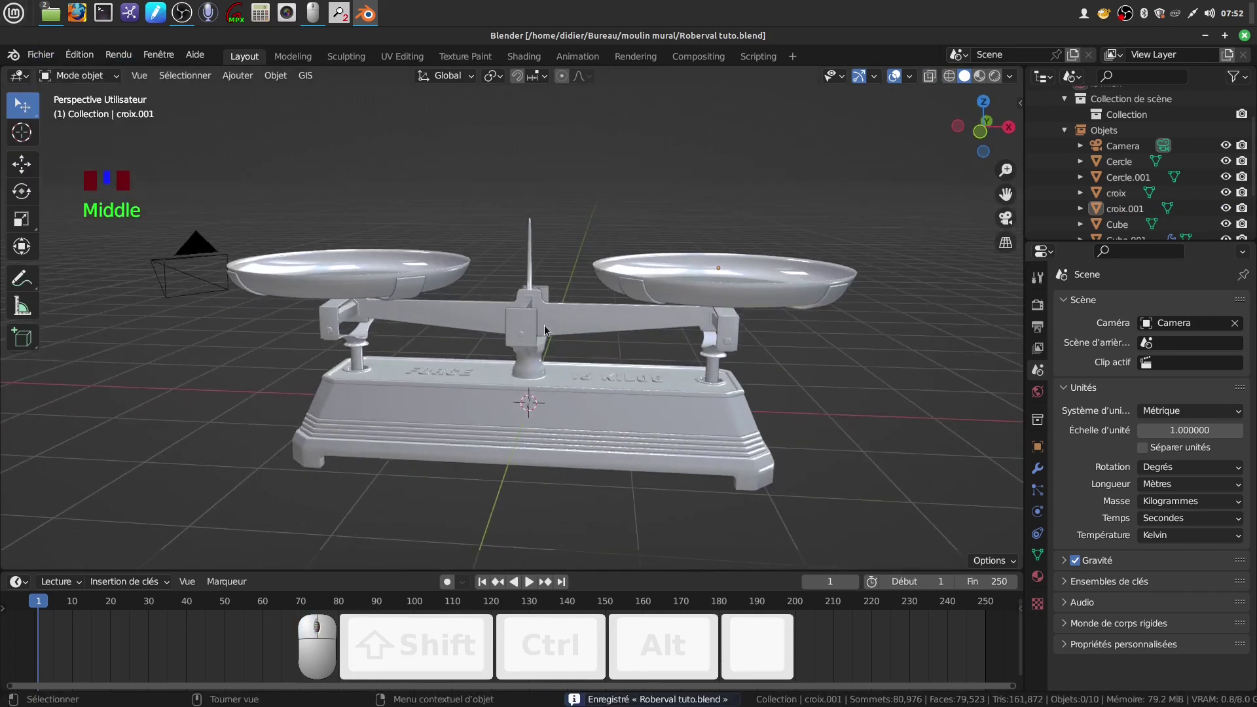
pyautogui.keyDown('shift'); pyautogui.moveTo(540, 282); pyautogui.dragTo(538, 324, button='middle'); pyautogui.keyUp('shift')
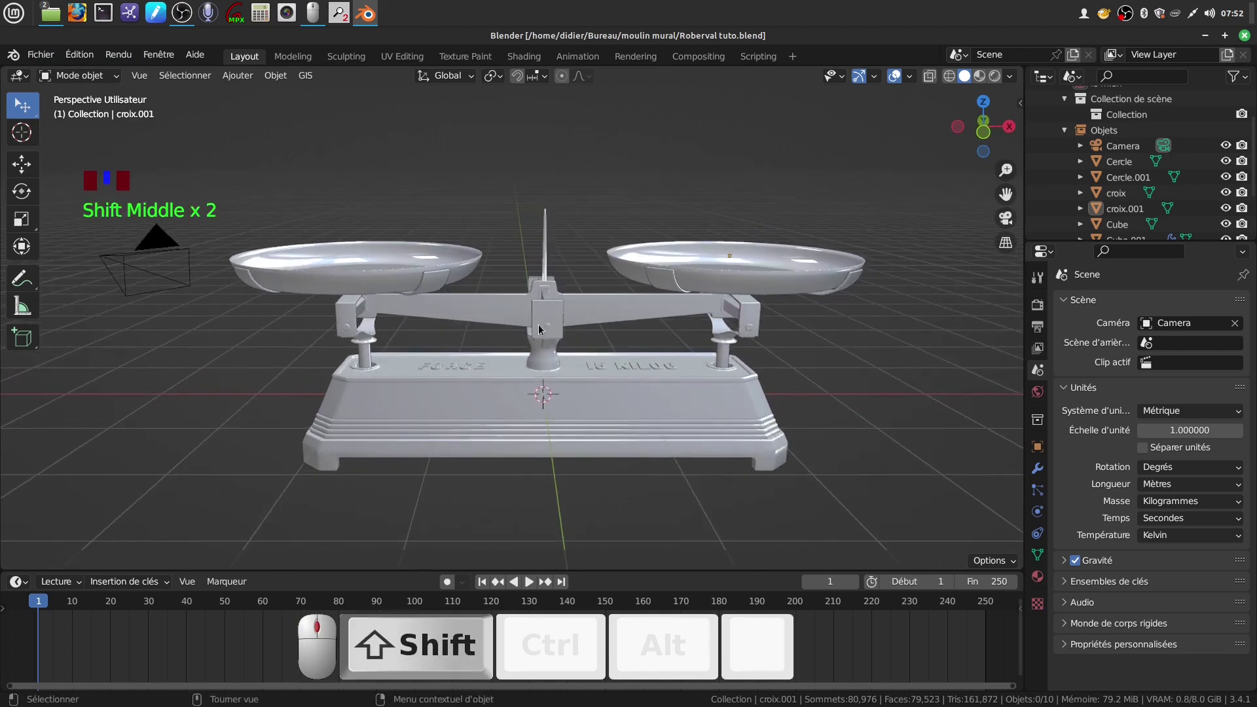
pyautogui.moveTo(572, 262); pyautogui.dragTo(643, 445, button='middle')
pyautogui.scroll(1, 575, 354)
pyautogui.scroll(-2, 587, 360)
pyautogui.scroll(-1, 548, 476)
pyautogui.scroll(2, 552, 459)
pyautogui.moveTo(558, 449); pyautogui.dragTo(549, 449, button='middle')
pyautogui.moveTo(669, 316)
pyautogui.mouseDown(button='middle')
pyautogui.moveTo(607, 326)
pyautogui.moveTo(665, 323)
pyautogui.mouseUp(button='middle')
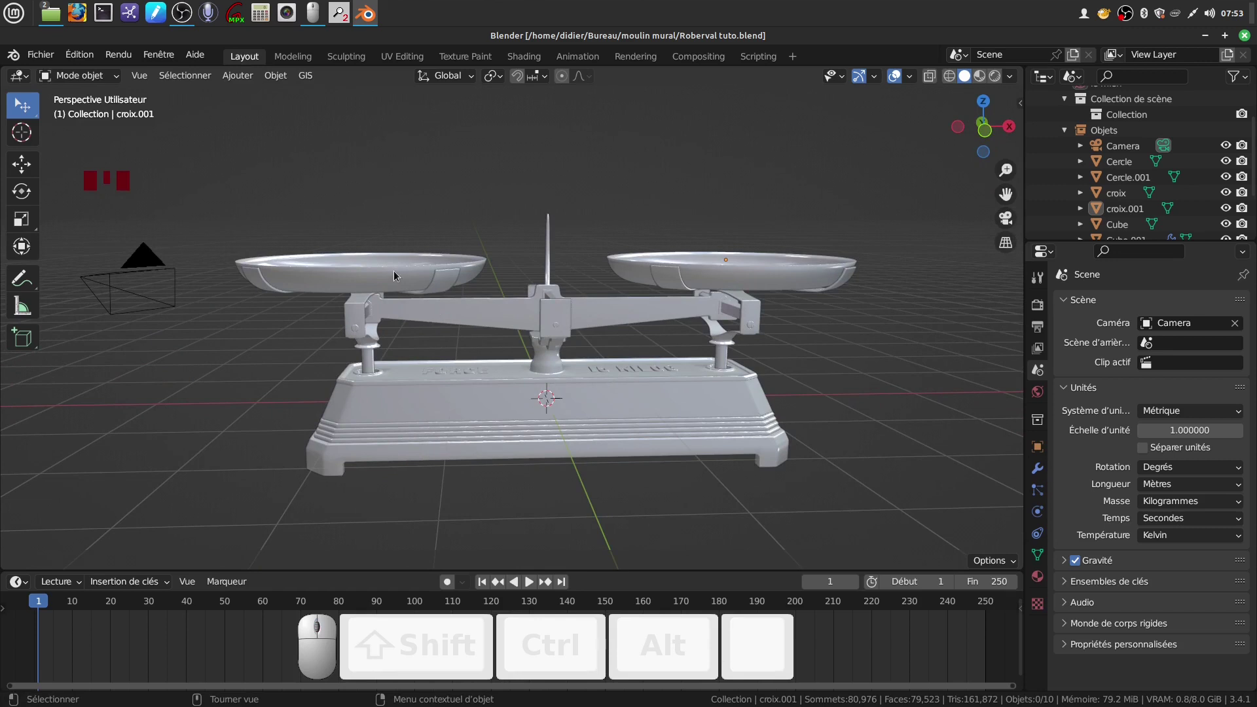
pyautogui.moveTo(469, 330)
pyautogui.mouseDown(button='middle')
pyautogui.moveTo(500, 321)
pyautogui.moveTo(500, 400)
pyautogui.moveTo(528, 347)
pyautogui.moveTo(493, 313)
pyautogui.moveTo(450, 325)
pyautogui.moveTo(494, 337)
pyautogui.mouseUp(button='middle')
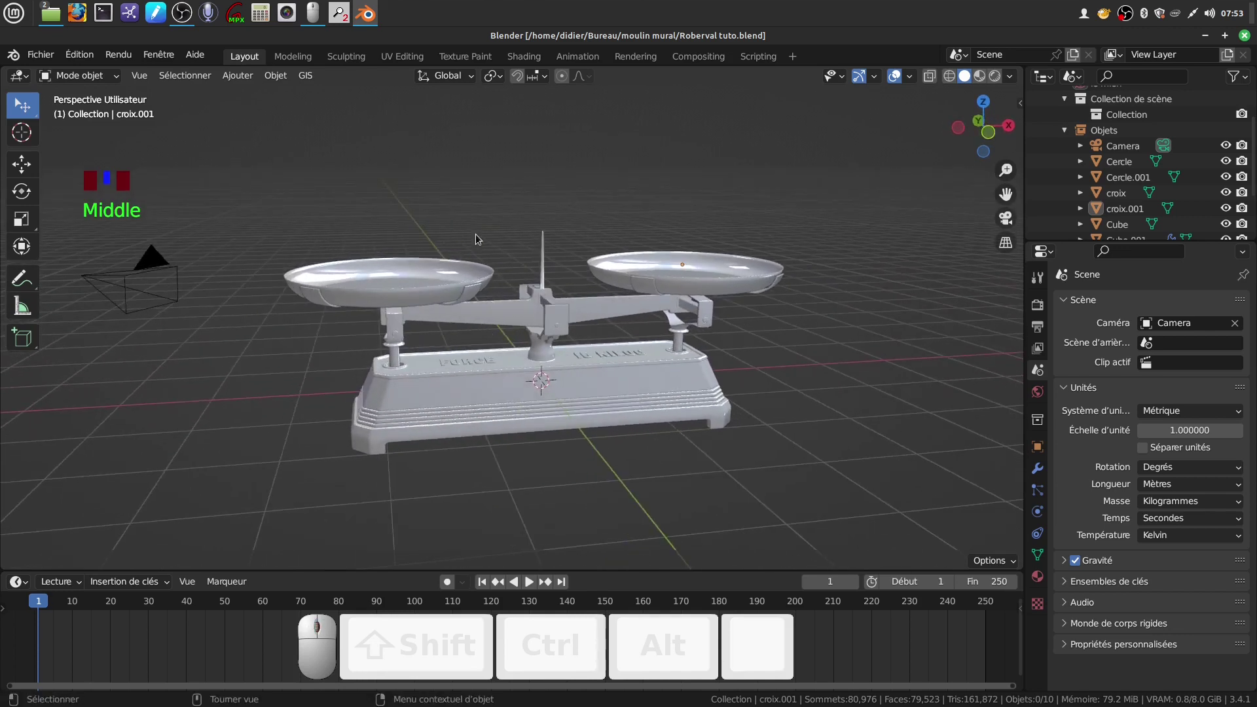
pyautogui.moveTo(552, 313)
pyautogui.mouseDown(button='middle')
pyautogui.moveTo(529, 317)
pyautogui.moveTo(543, 315)
pyautogui.mouseUp(button='middle')
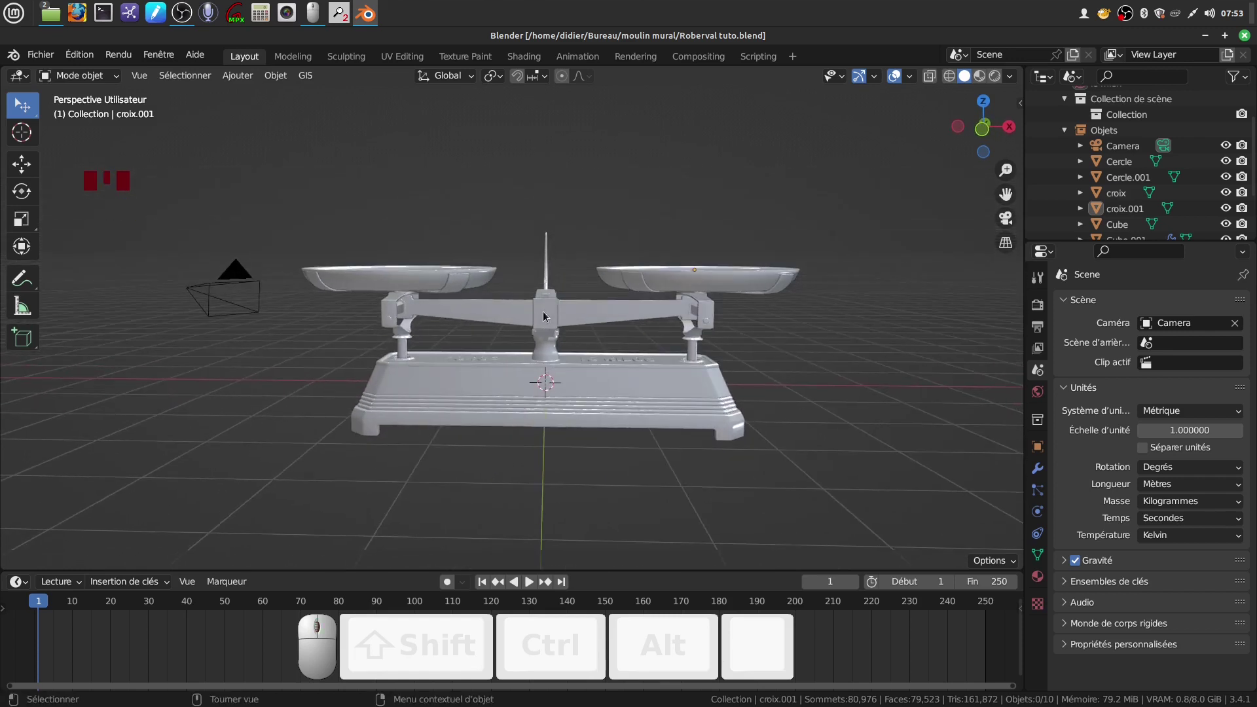
pyautogui.scroll(1, 544, 313)
pyautogui.moveTo(543, 313); pyautogui.dragTo(530, 204, button='middle')
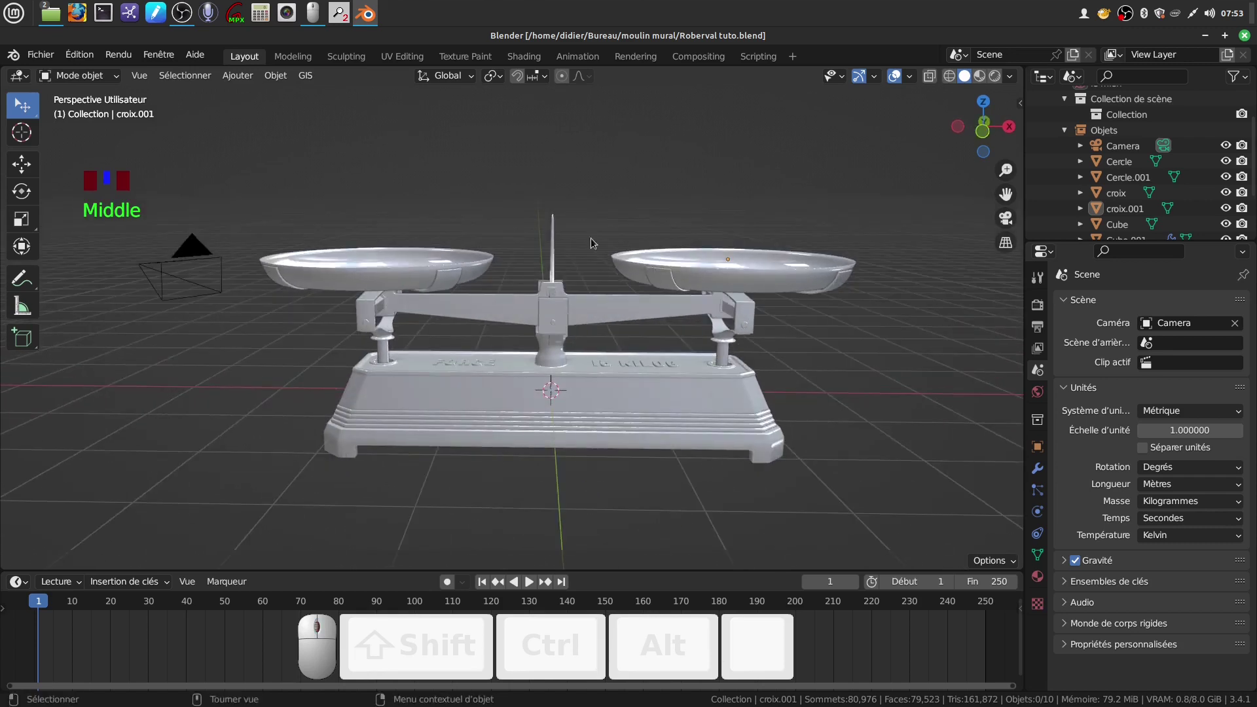
pyautogui.moveTo(804, 292)
pyautogui.mouseDown(button='middle')
pyautogui.moveTo(786, 308)
pyautogui.moveTo(797, 309)
pyautogui.mouseUp(button='middle')
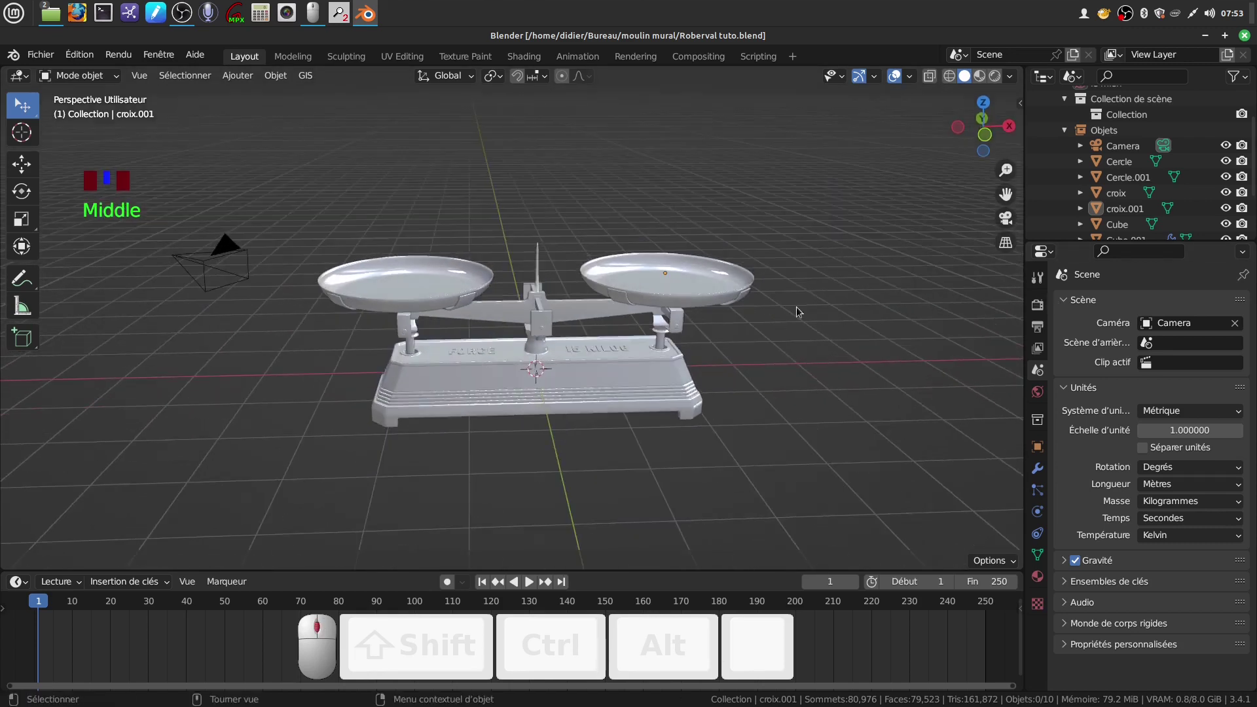
# Step: Save Roberval tuto.blend again and close Blender
pyautogui.click(42, 57)
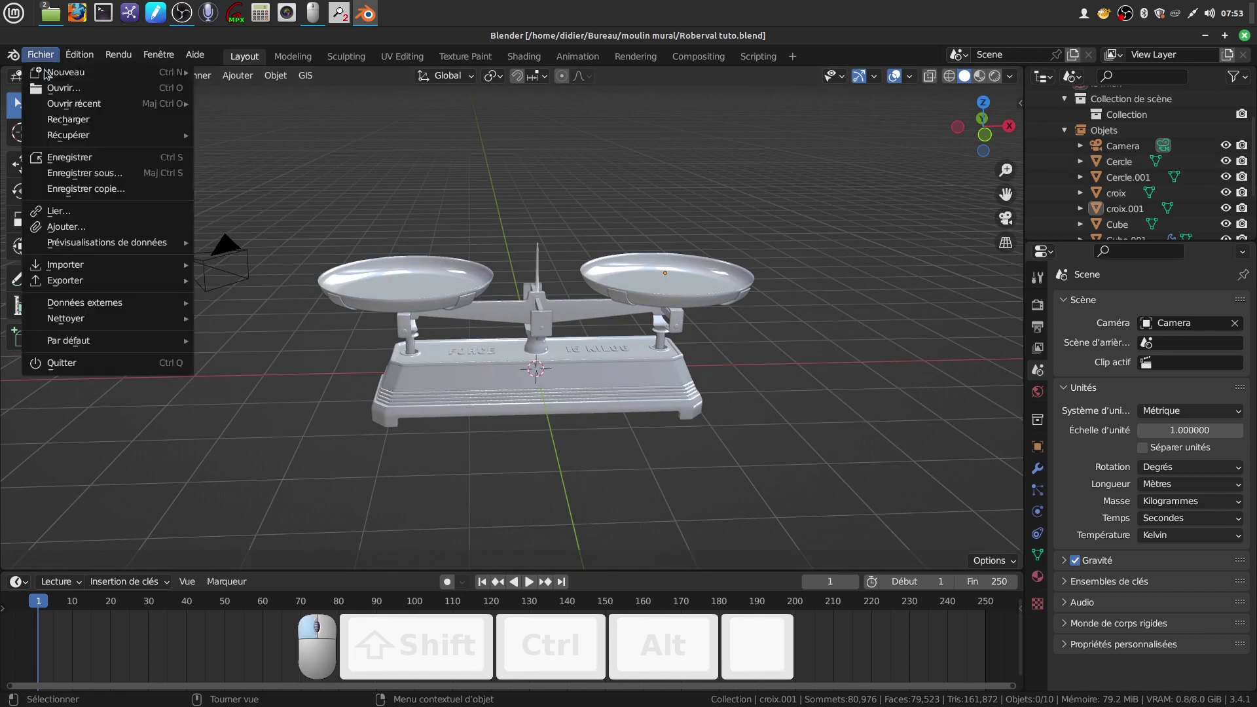
pyautogui.click(83, 163)
pyautogui.moveTo(573, 385)
pyautogui.mouseDown(button='middle')
pyautogui.moveTo(568, 360)
pyautogui.moveTo(574, 372)
pyautogui.mouseUp(button='middle')
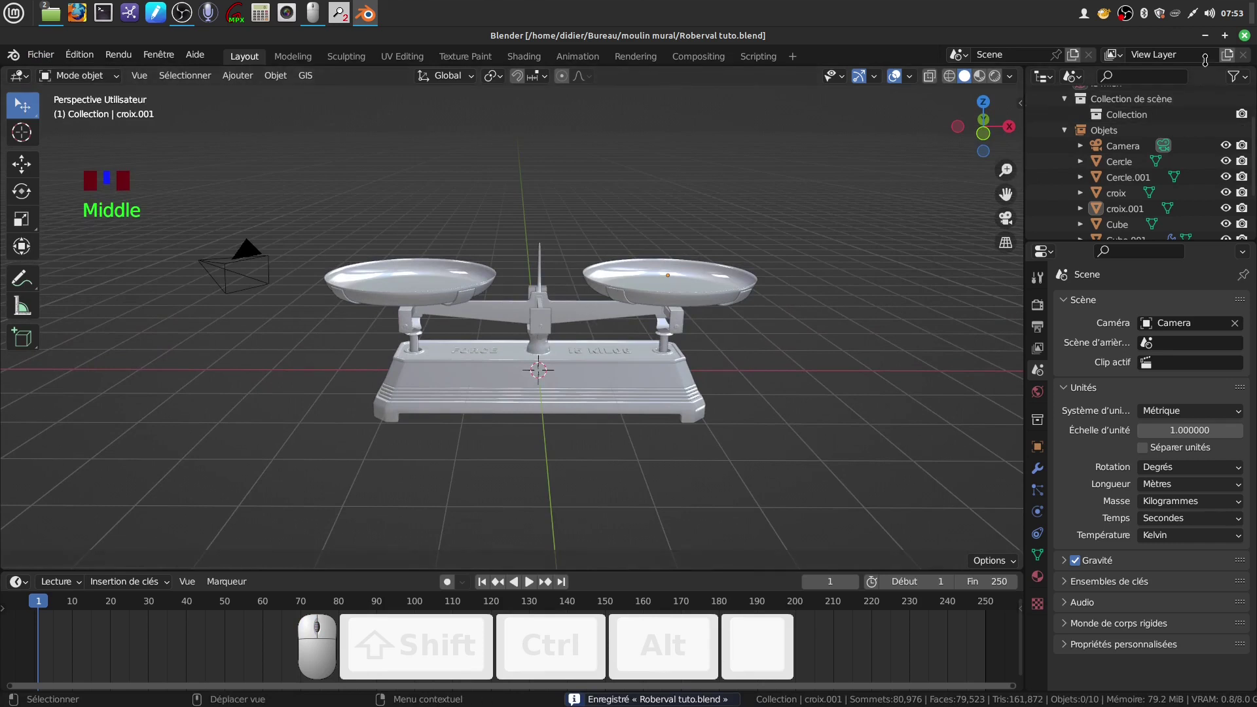
pyautogui.click(1244, 36)
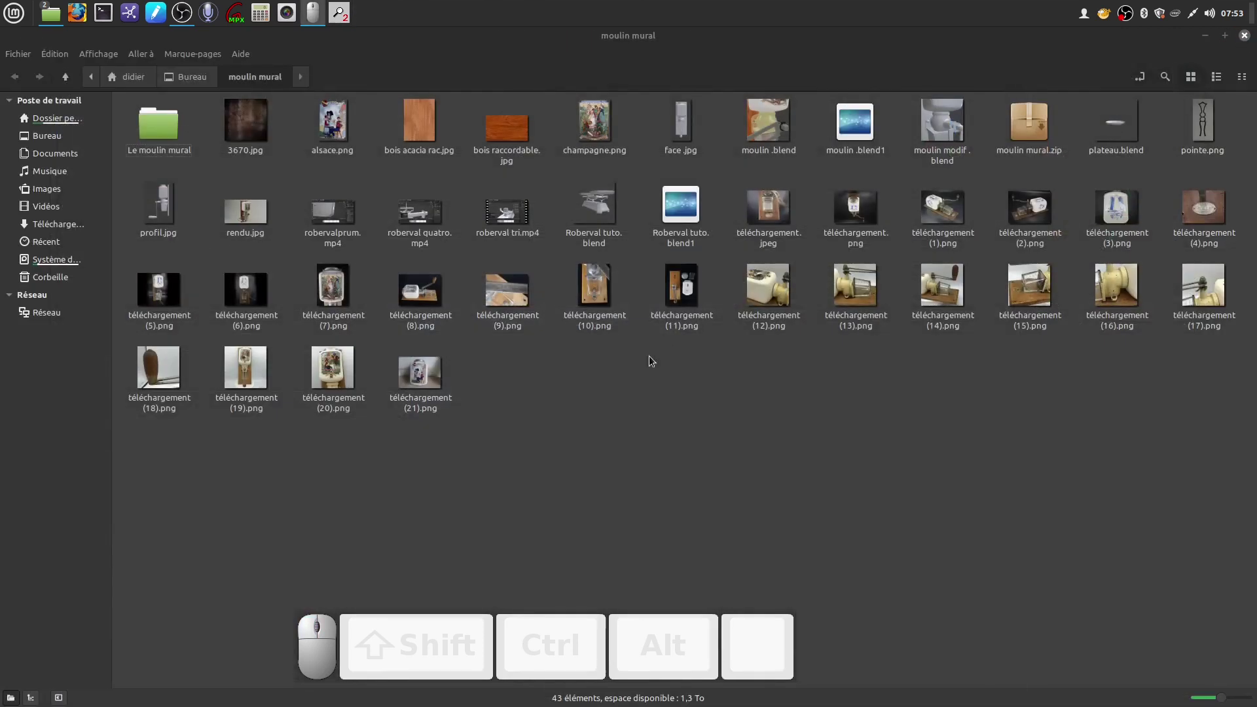
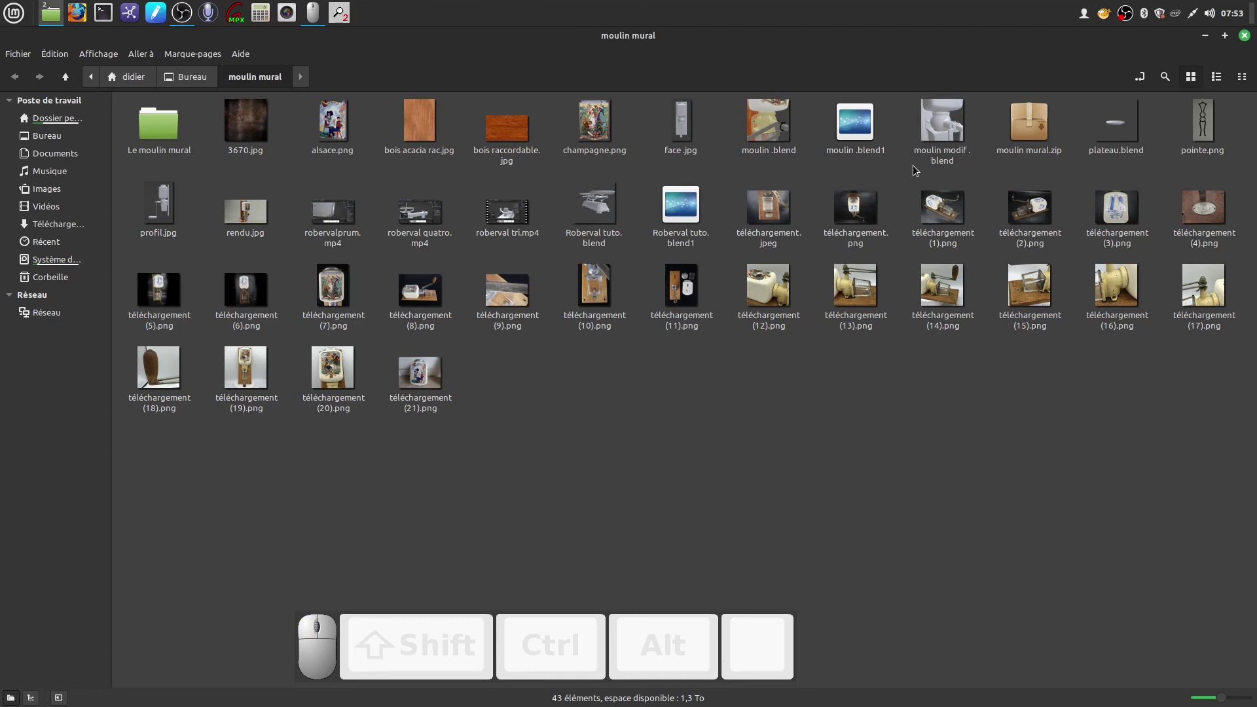
# Step: Open plateau.blend from the moulin mural folder and delete the pan and the cross from the scene
pyautogui.doubleClick(1117, 131)
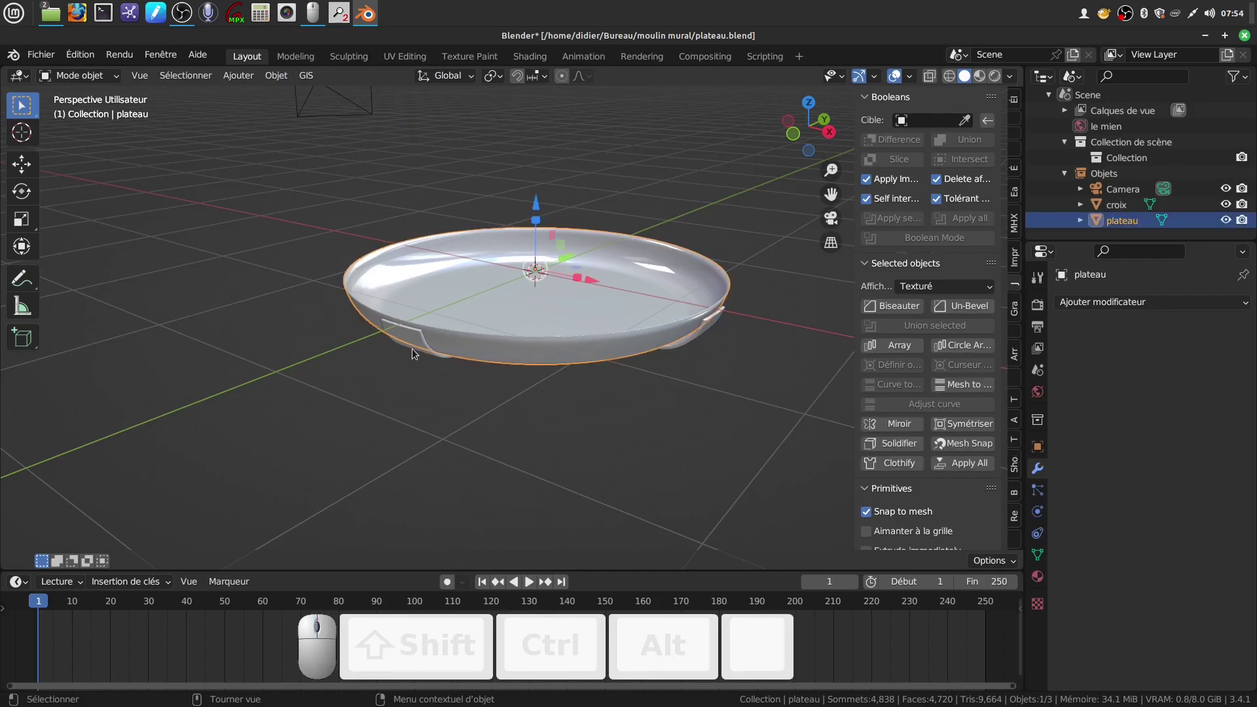
pyautogui.keyDown('shift'); pyautogui.click(412, 354); pyautogui.keyUp('shift')
pyautogui.press('x')
pyautogui.click(504, 433)
pyautogui.moveTo(504, 434); pyautogui.dragTo(581, 399, button='middle')
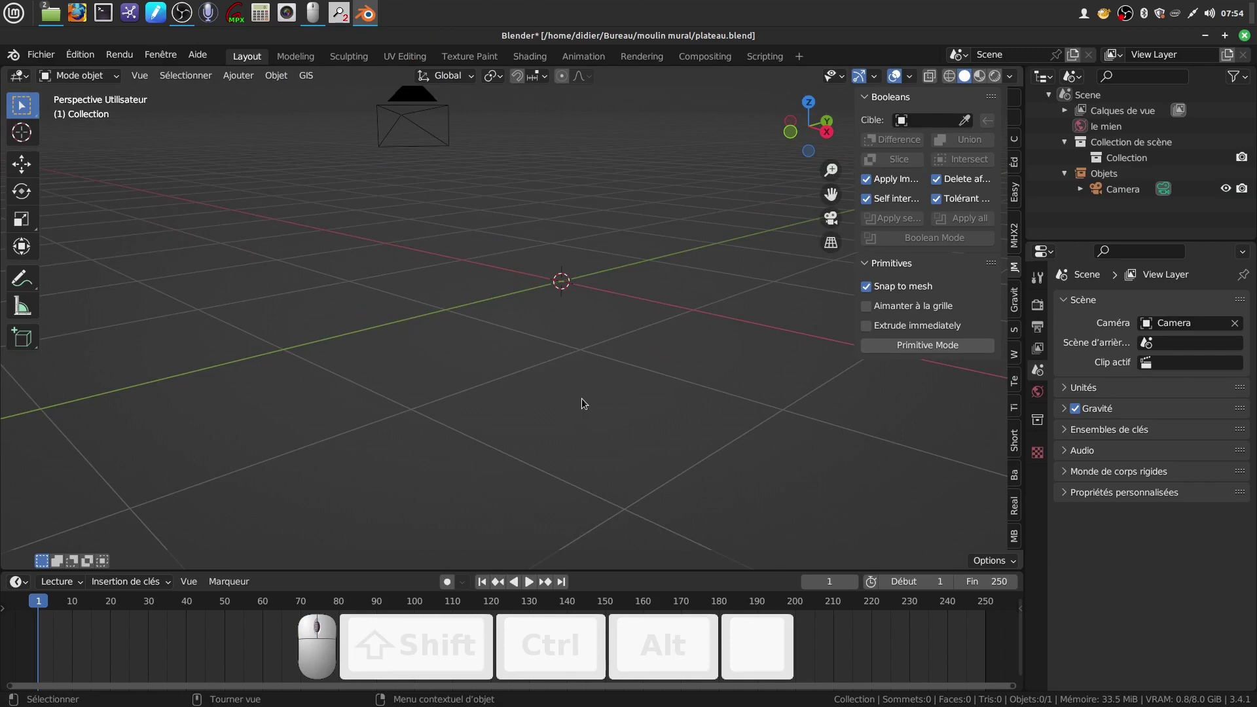
# Step: Set the front view, start the Shortcut VUr key display and hide the sidebar
pyautogui.press('KP_1')
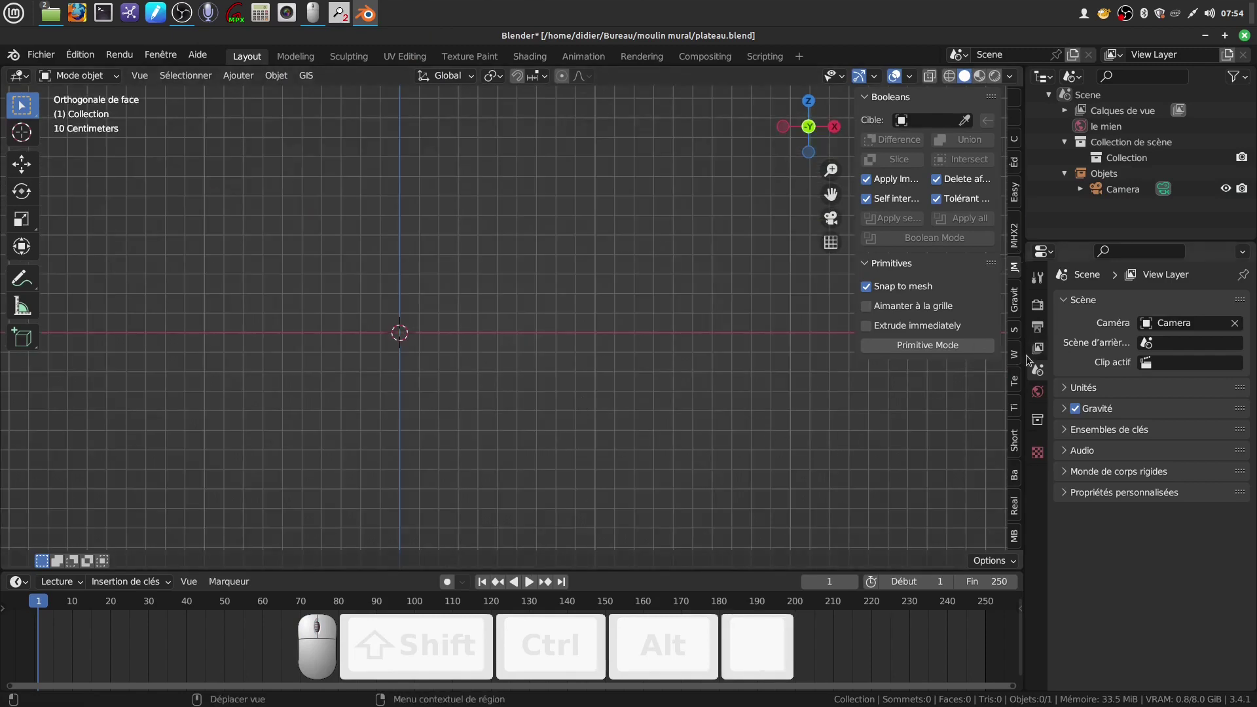
pyautogui.click(1015, 444)
pyautogui.click(912, 123)
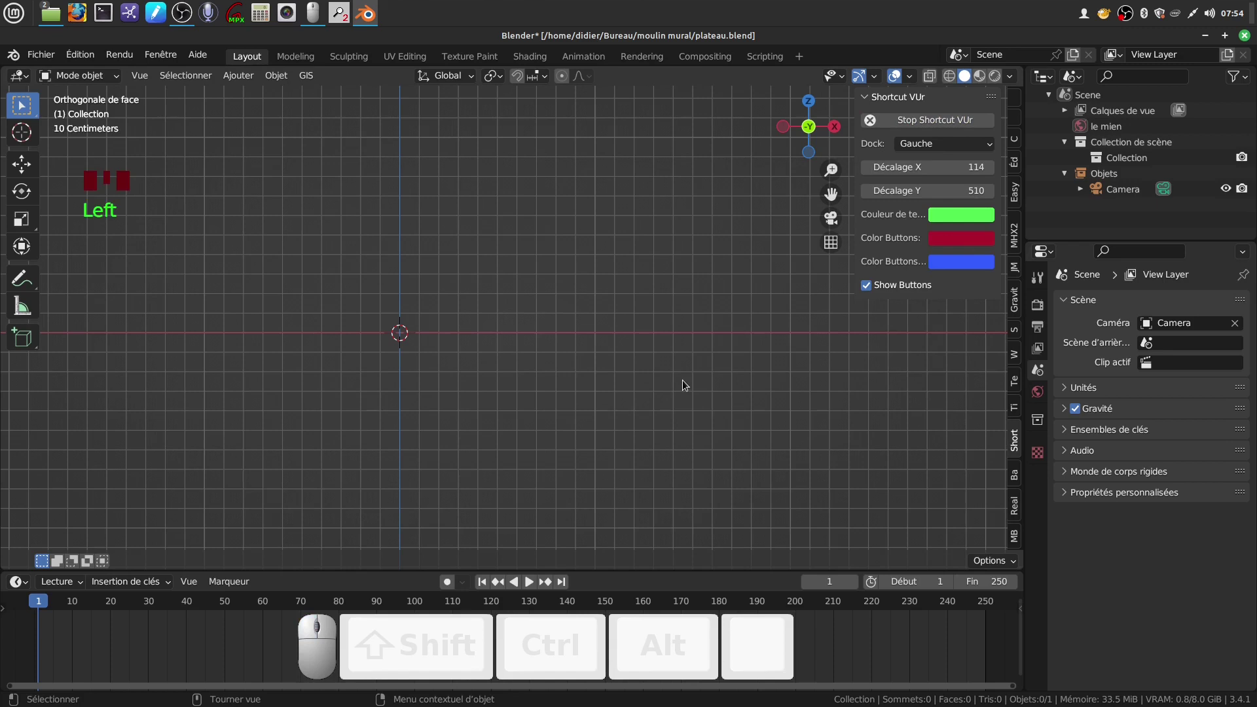
pyautogui.press('n')
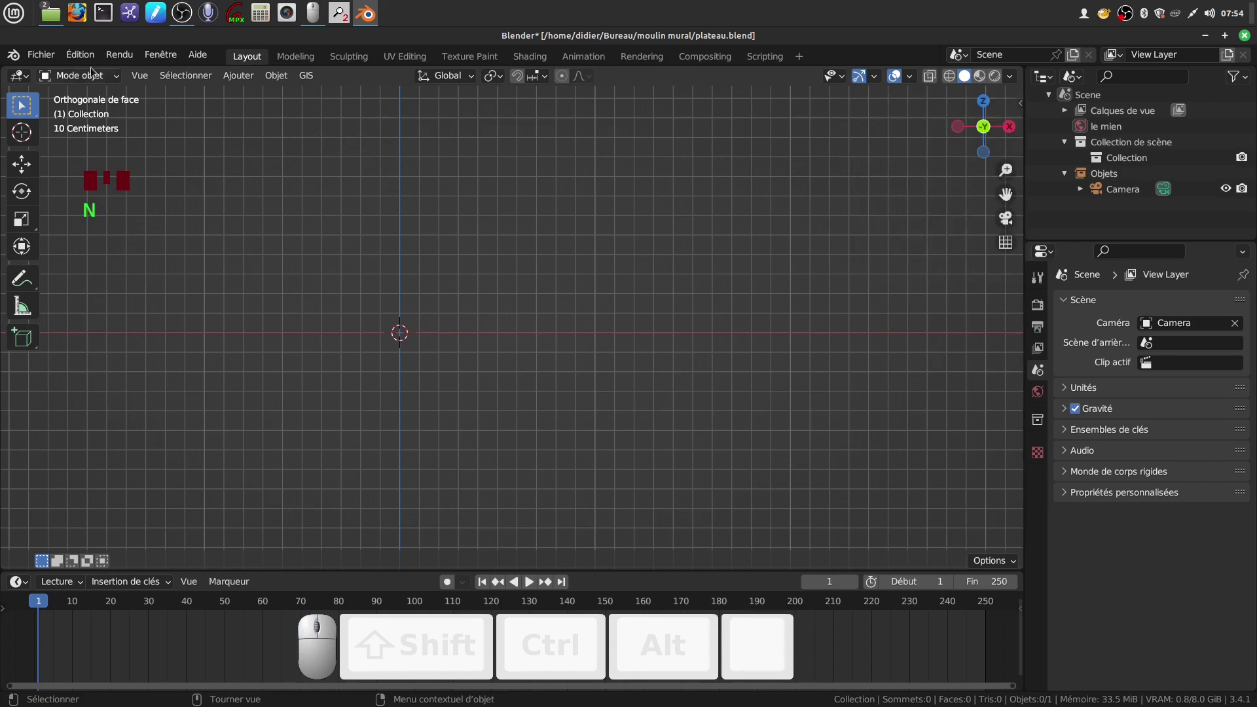
# Step: Add pointe.png as a reference image aligned to the front view
pyautogui.click(42, 56)
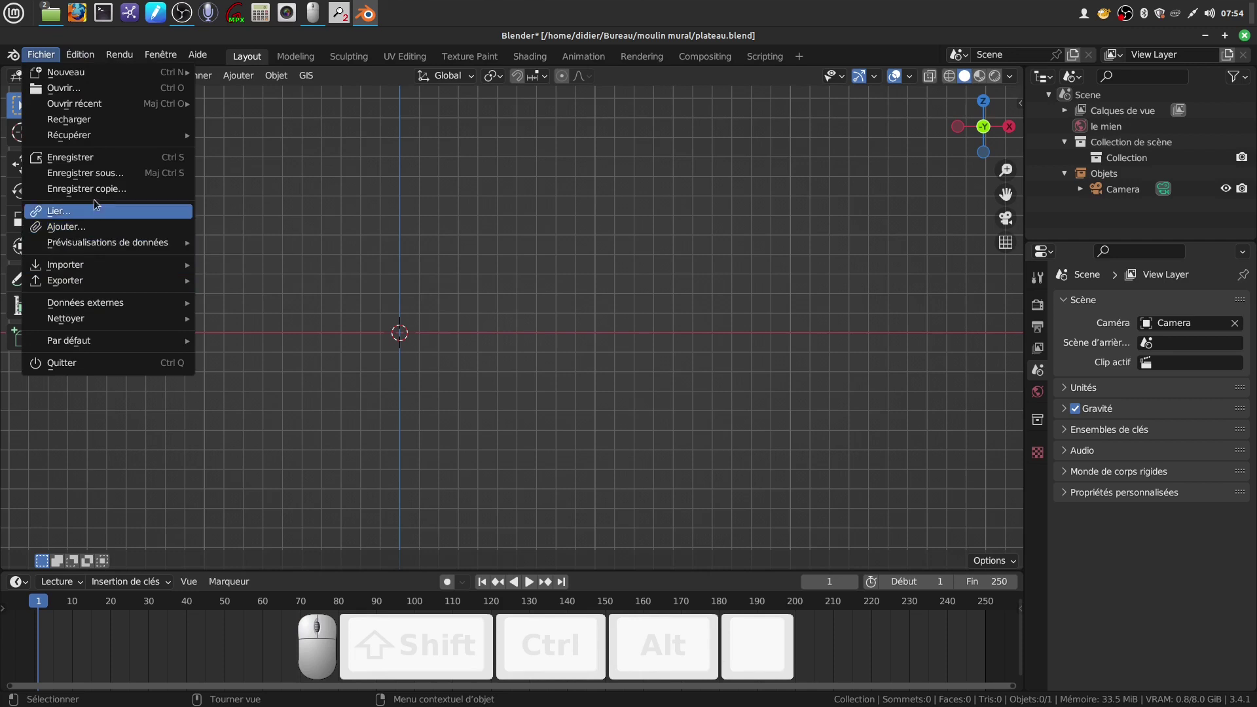
pyautogui.click(238, 75)
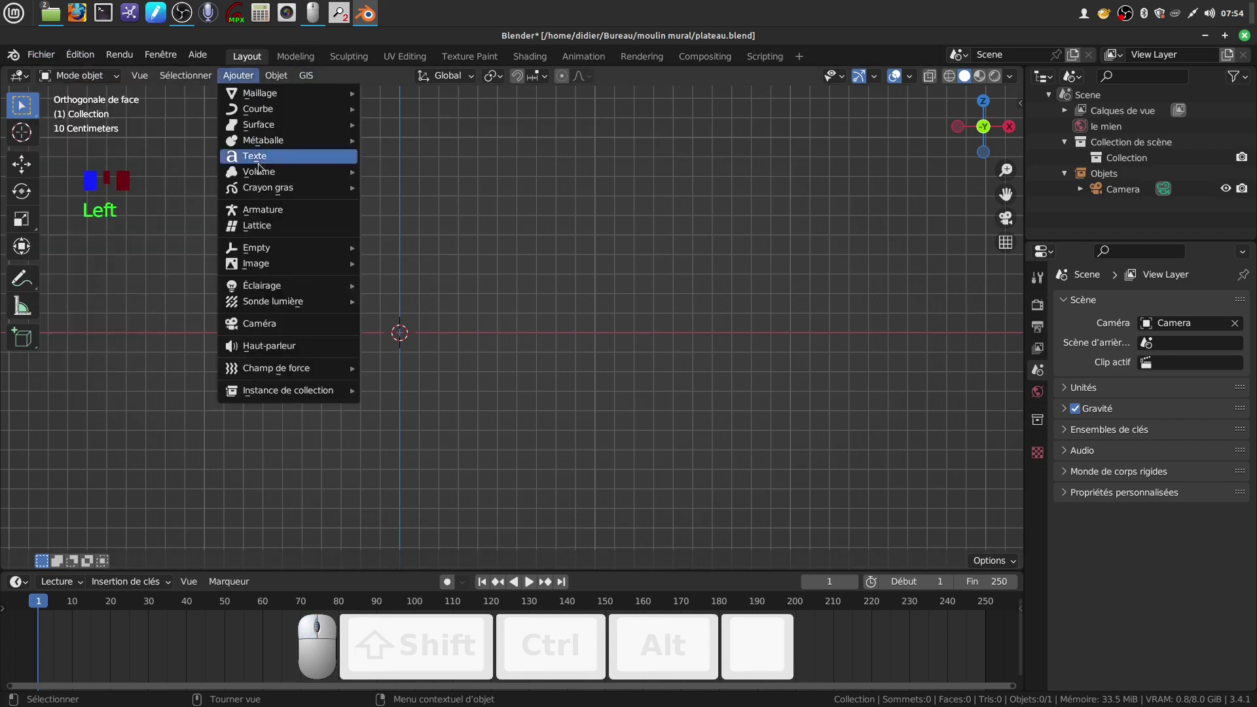
pyautogui.moveTo(271, 247)
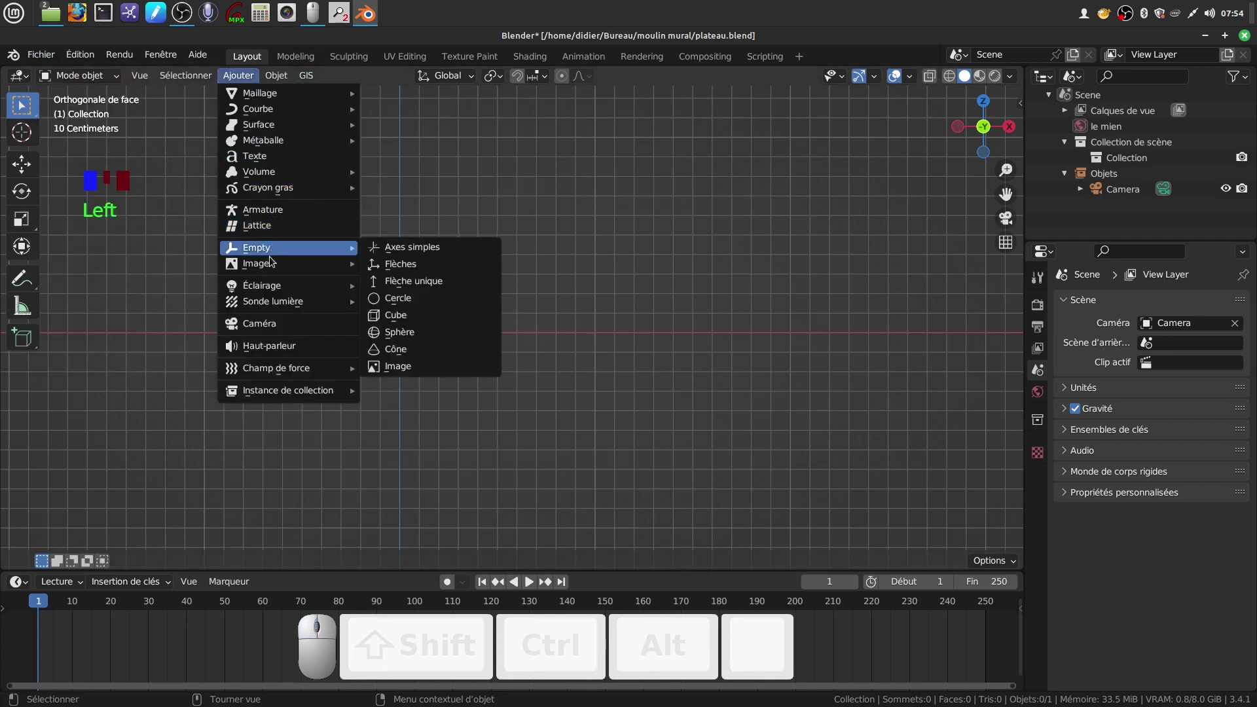
pyautogui.click(409, 263)
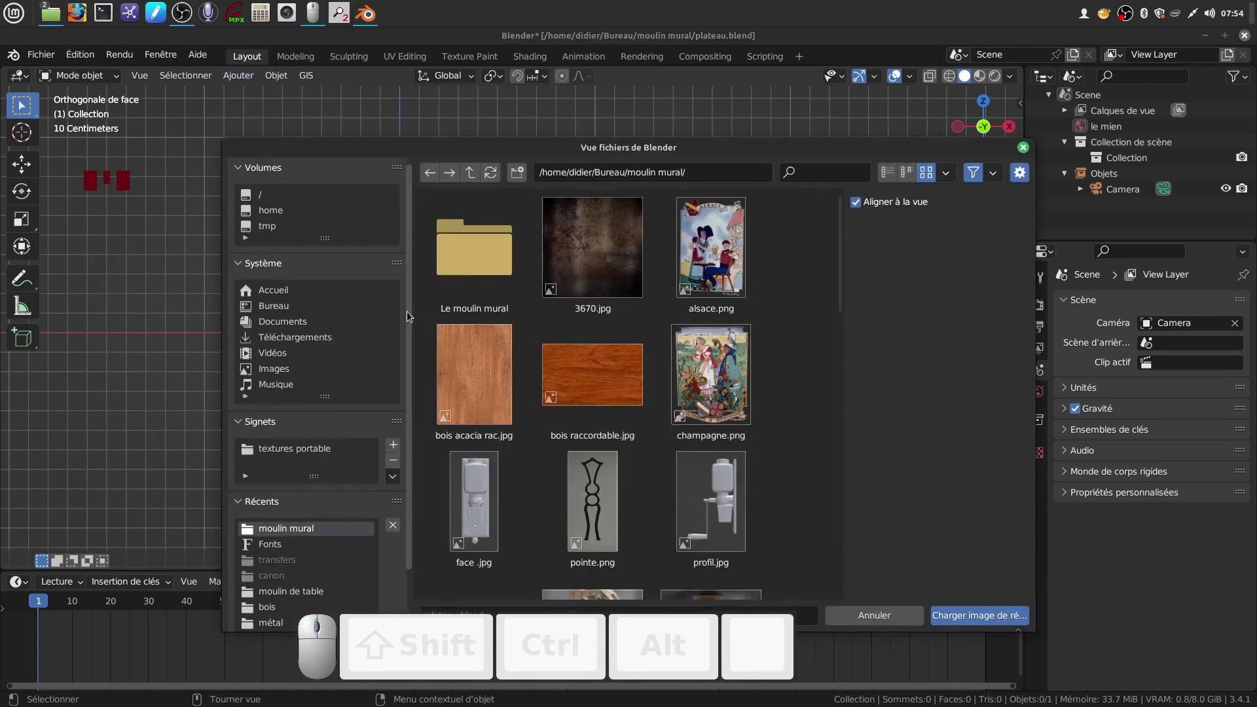
pyautogui.click(598, 492)
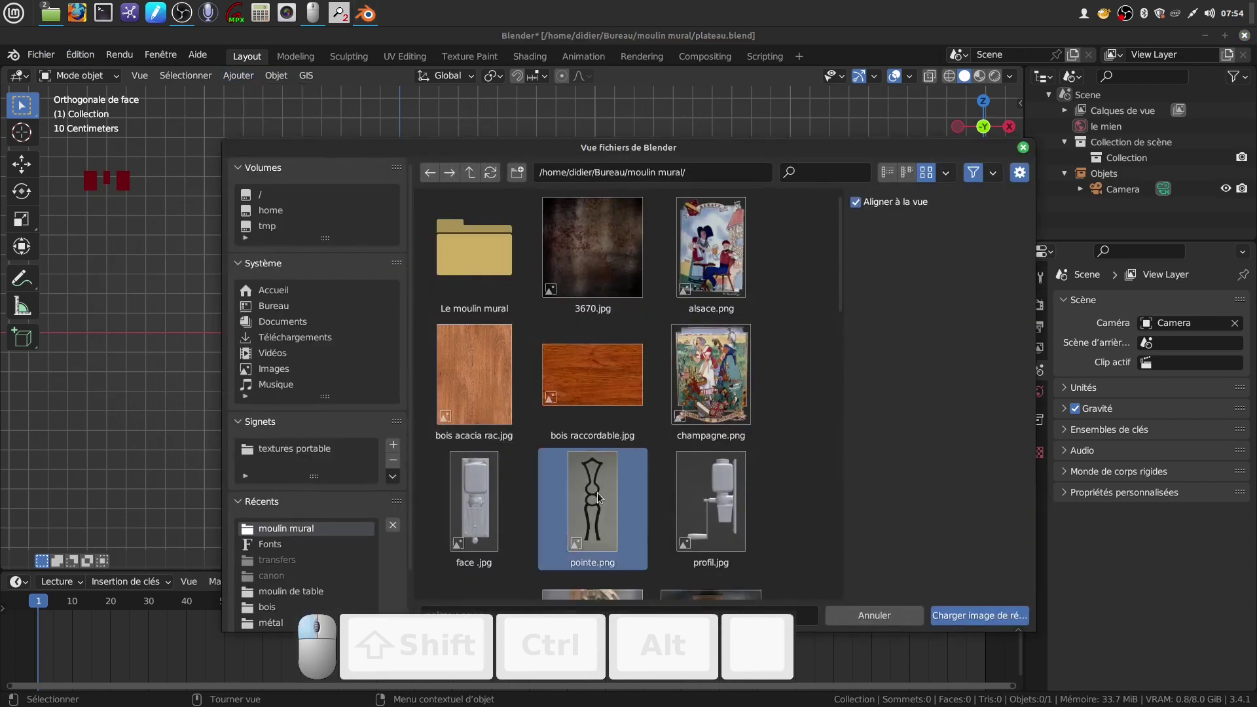
pyautogui.click(958, 620)
pyautogui.scroll(-4, 738, 396)
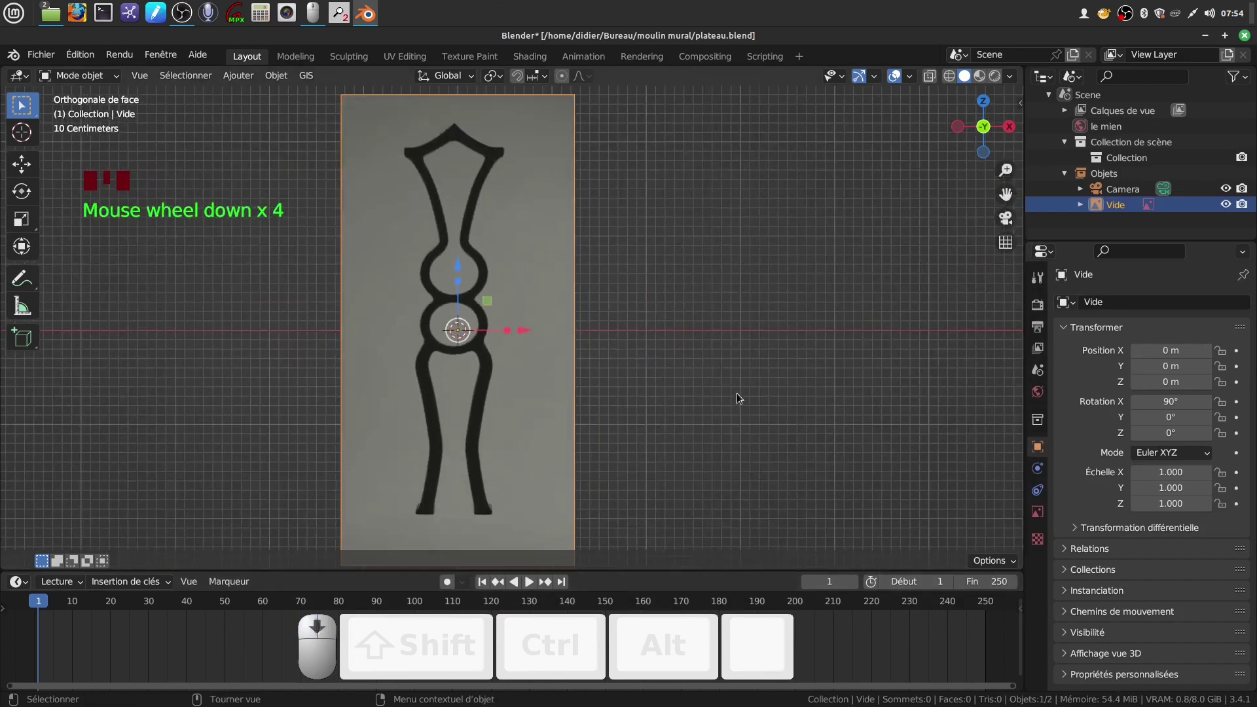
# Step: Move the pointe.png reference image back about 1.595 m along Y and return to the front view
pyautogui.scroll(-3, 738, 398)
pyautogui.moveTo(705, 305); pyautogui.dragTo(622, 308, button='middle')
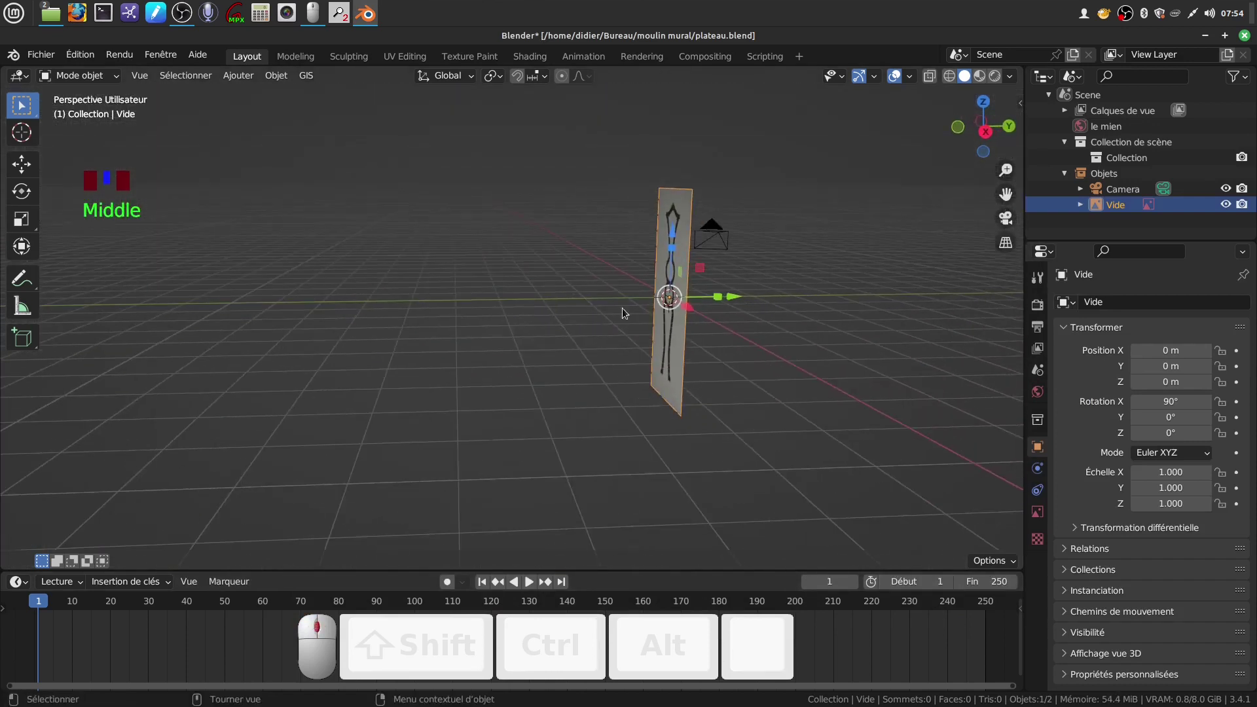
pyautogui.moveTo(729, 302); pyautogui.dragTo(743, 332)
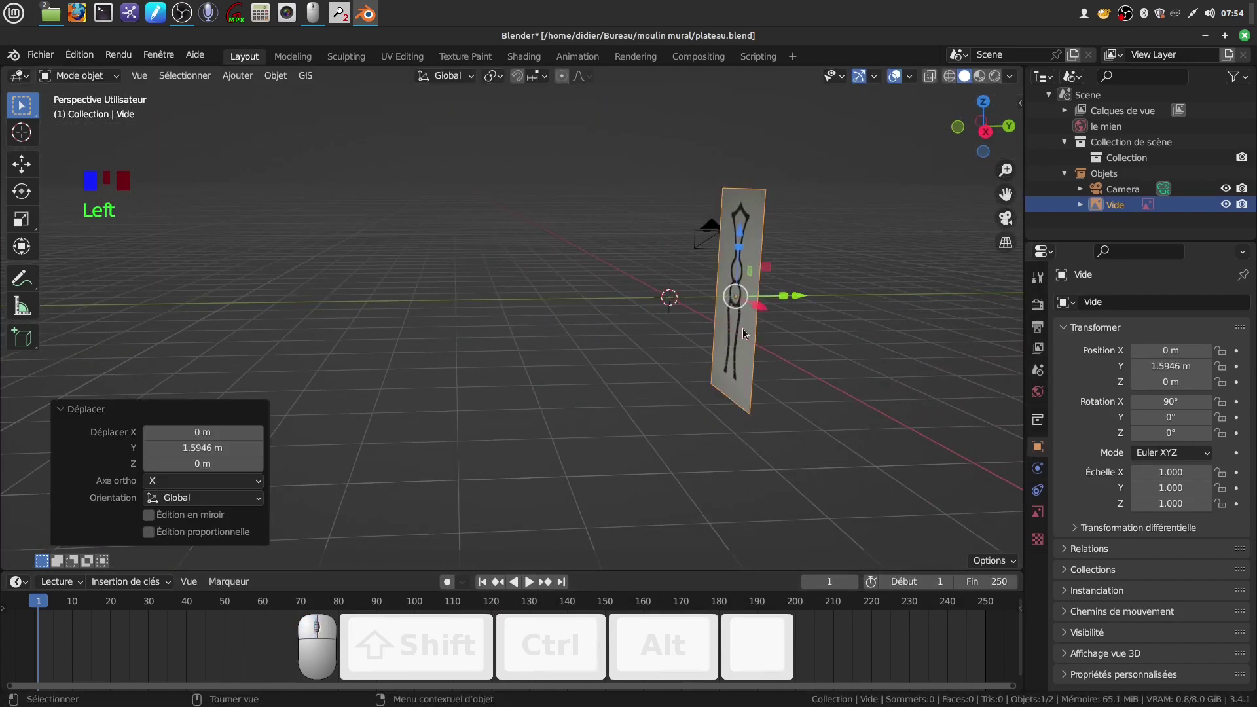
pyautogui.press('KP_1')
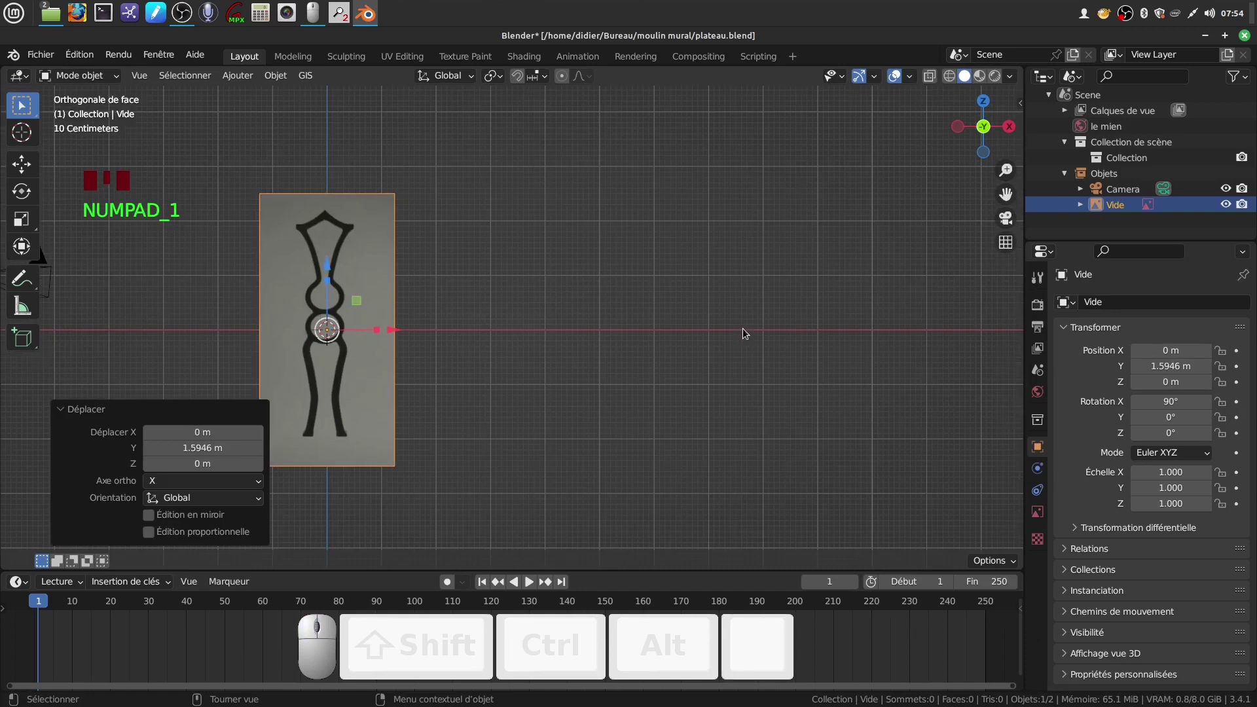
# Step: Add a mesh circle with 20 vertices at the world origin, over the pointe.png reference
pyautogui.keyDown('shift'); pyautogui.moveTo(742, 328); pyautogui.dragTo(873, 356, button='middle'); pyautogui.keyUp('shift')
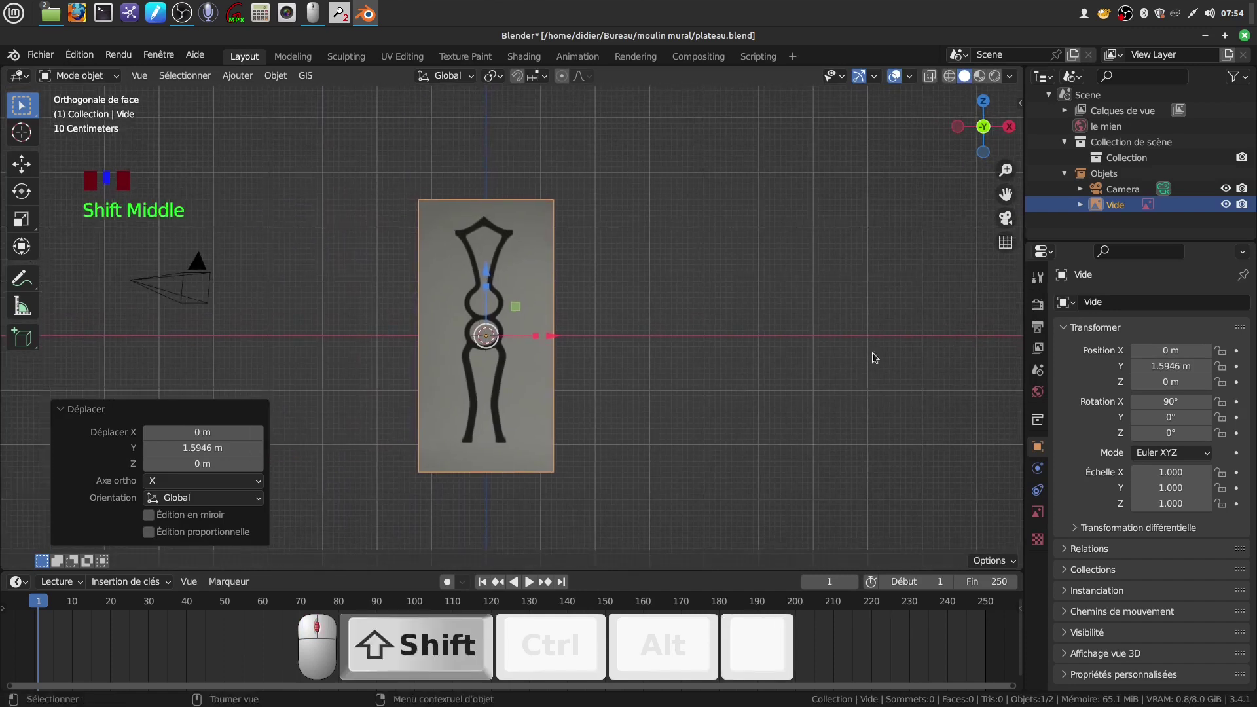
pyautogui.scroll(3, 570, 412)
pyautogui.keyDown('shift'); pyautogui.moveTo(570, 413); pyautogui.dragTo(563, 366, button='middle'); pyautogui.keyUp('shift')
pyautogui.scroll(2, 592, 404)
pyautogui.scroll(-1, 601, 391)
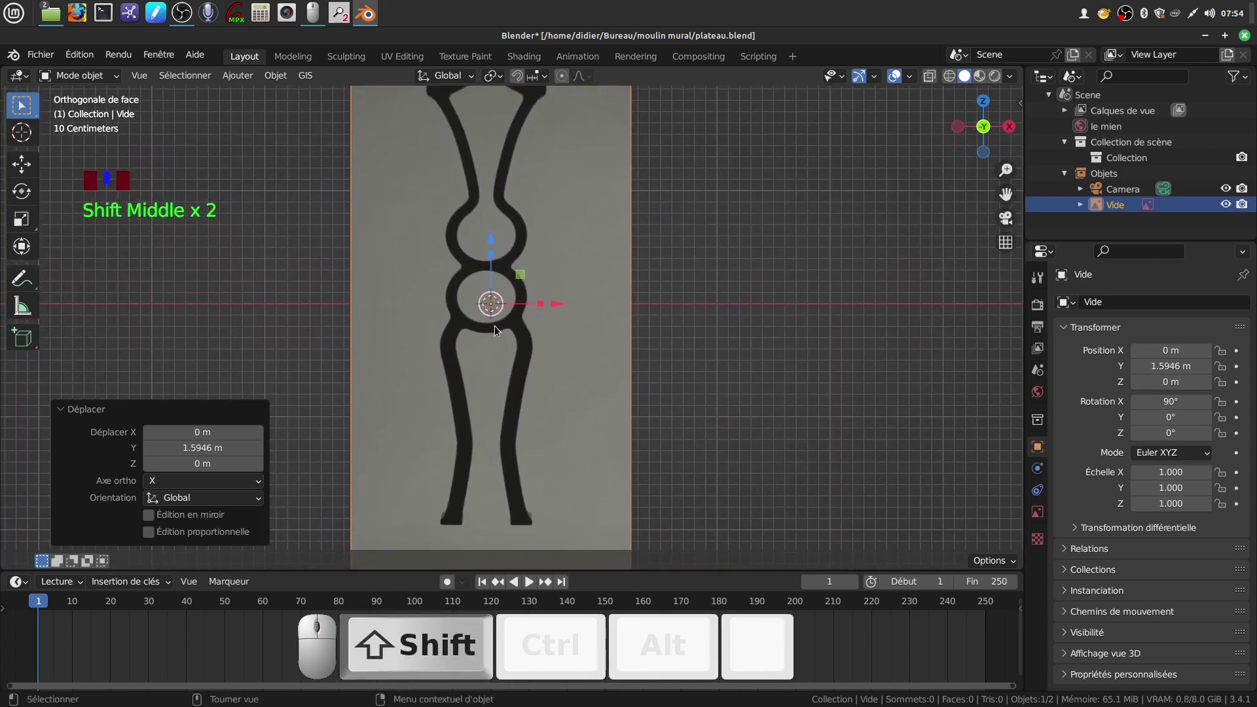
pyautogui.click(240, 76)
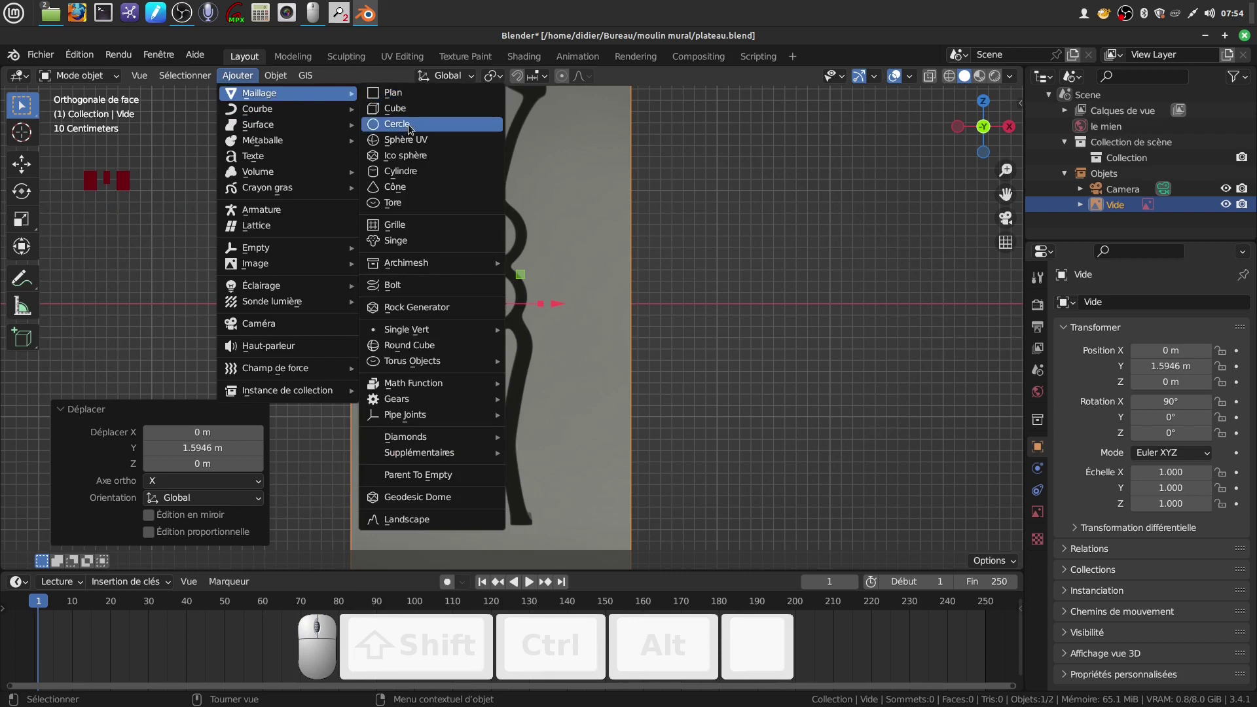
pyautogui.click(407, 124)
pyautogui.doubleClick(217, 367)
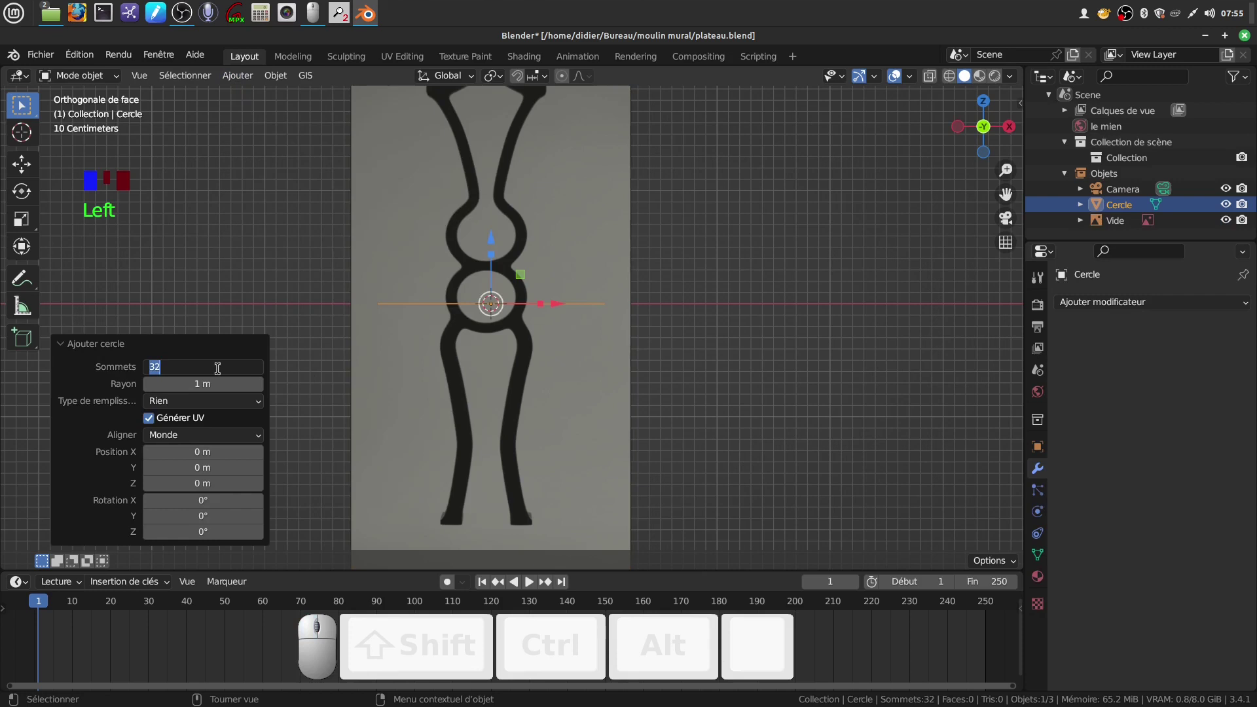
pyautogui.press('BackSpace')
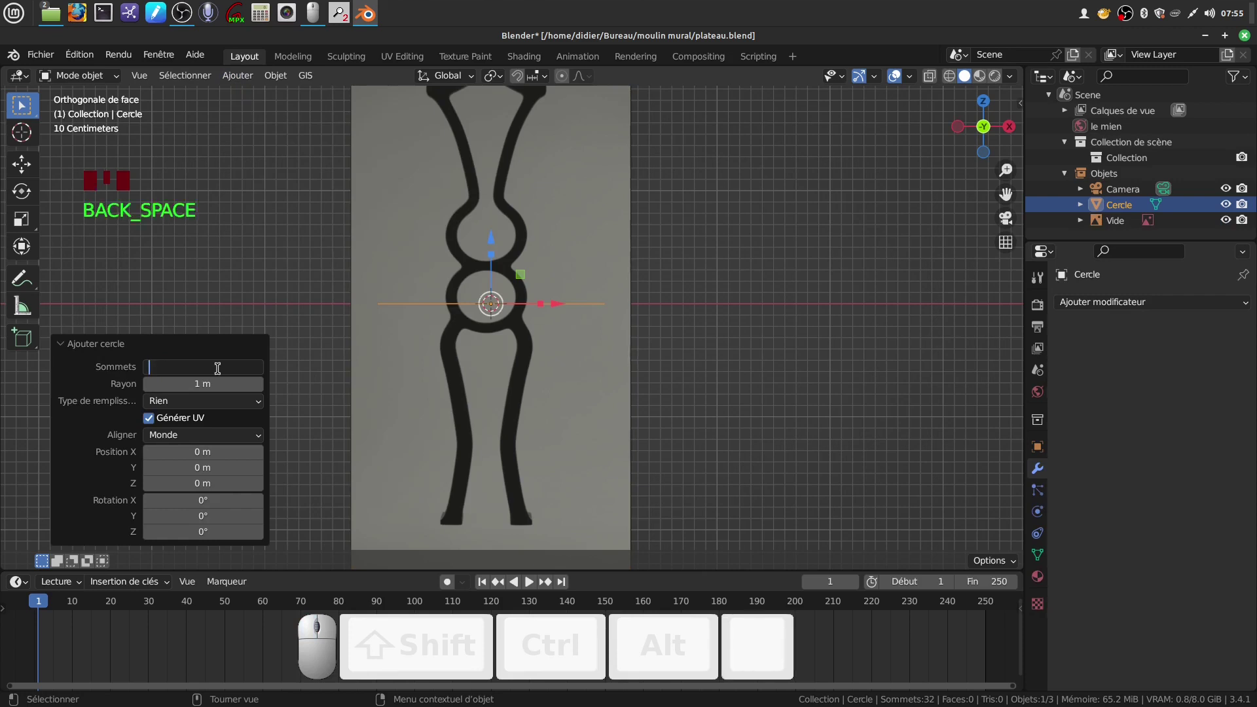
pyautogui.write('20')
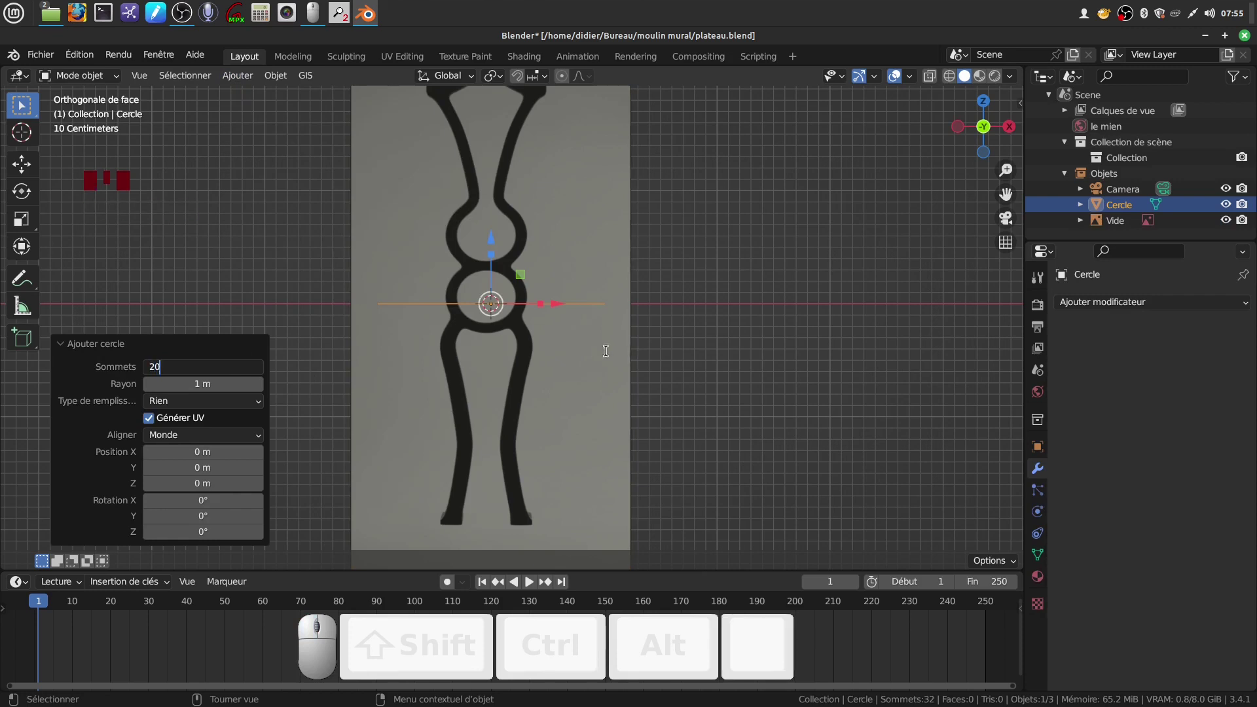
pyautogui.click(669, 354)
# Step: In edit mode, rotate the whole circle 90° about the X axis so it faces the front view
pyautogui.press('Tab')
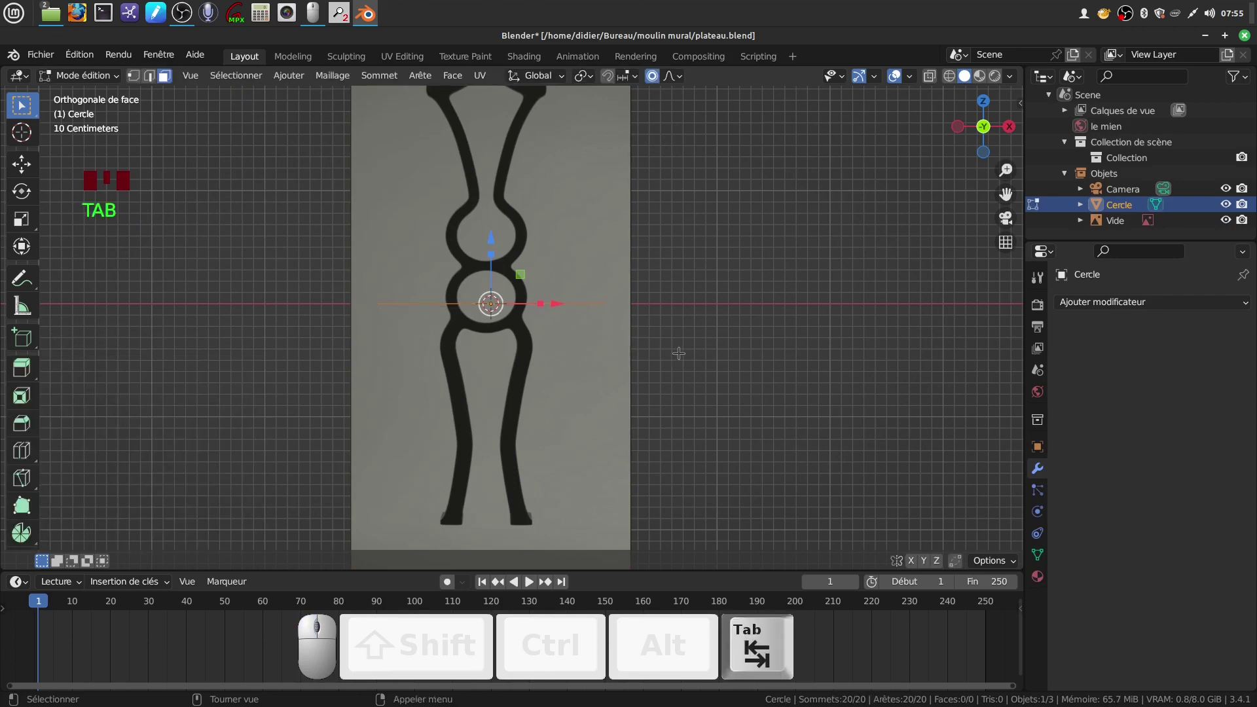
pyautogui.press('r')
pyautogui.press('x')
pyautogui.press('KP_9')
pyautogui.press('KP_0')
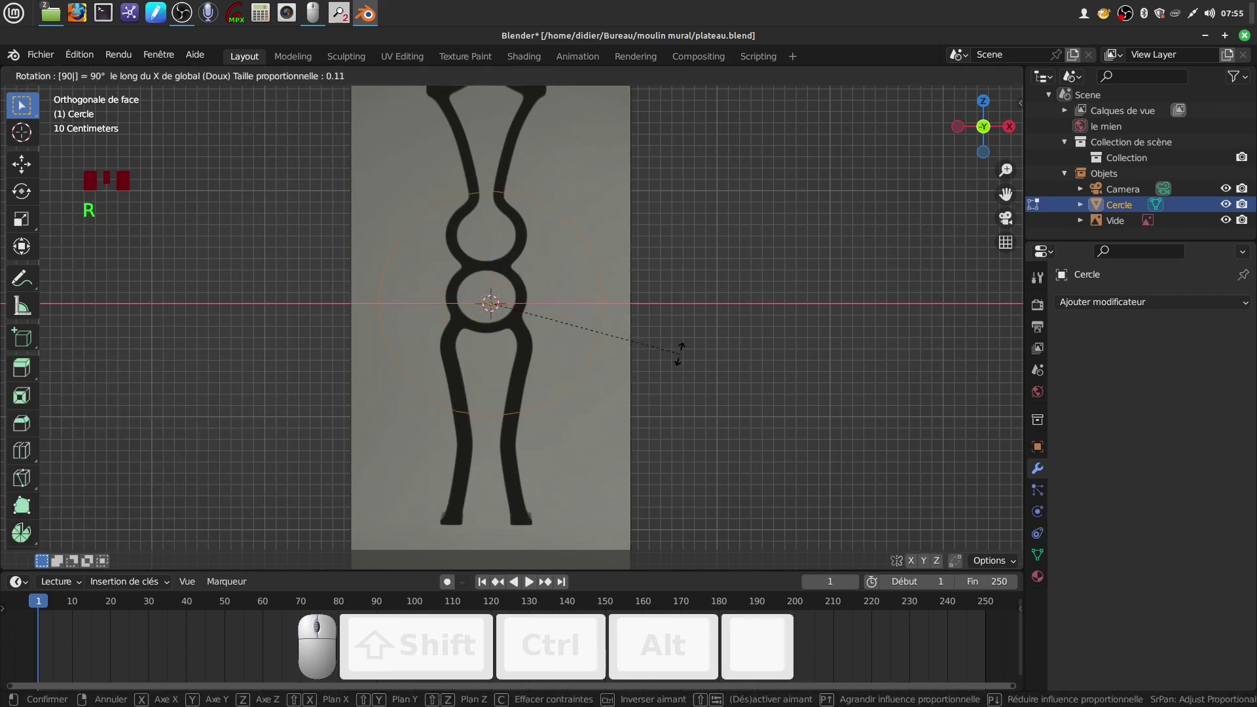
pyautogui.click(679, 353)
# Step: In vertex selection mode, scale the circle to about 0.334 to fit the image's lower ring, and return to object mode
pyautogui.click(135, 77)
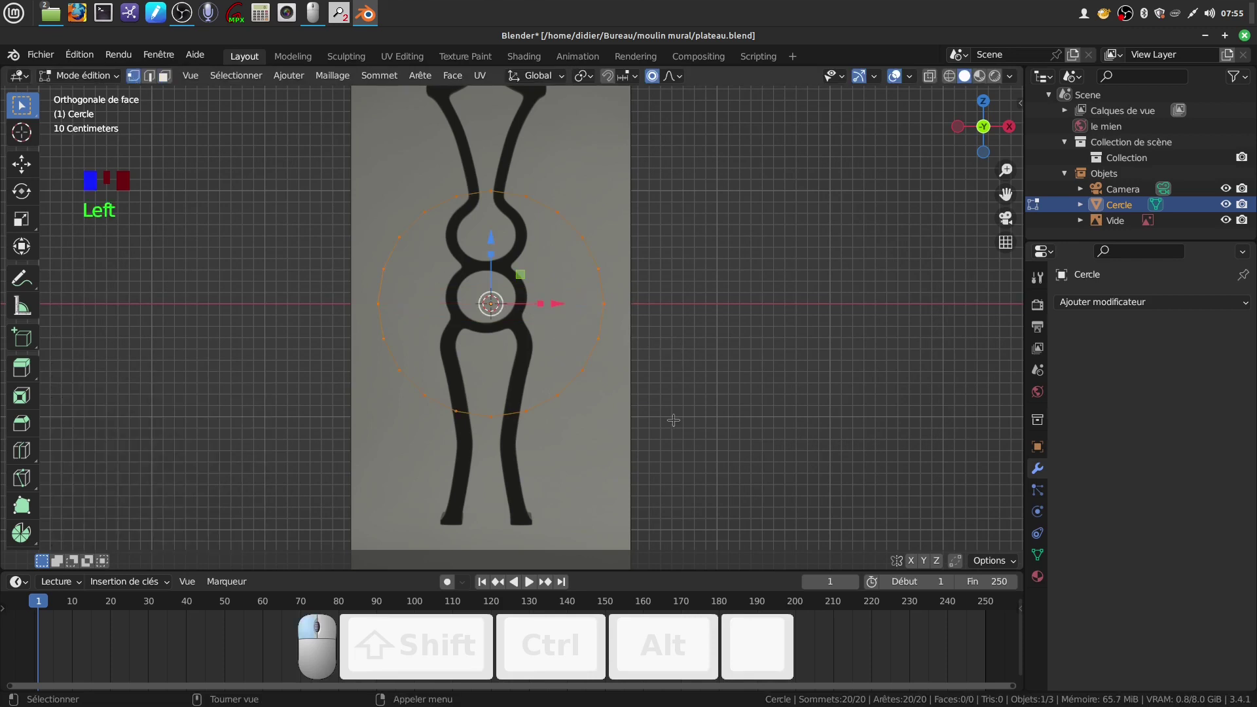
pyautogui.press('s')
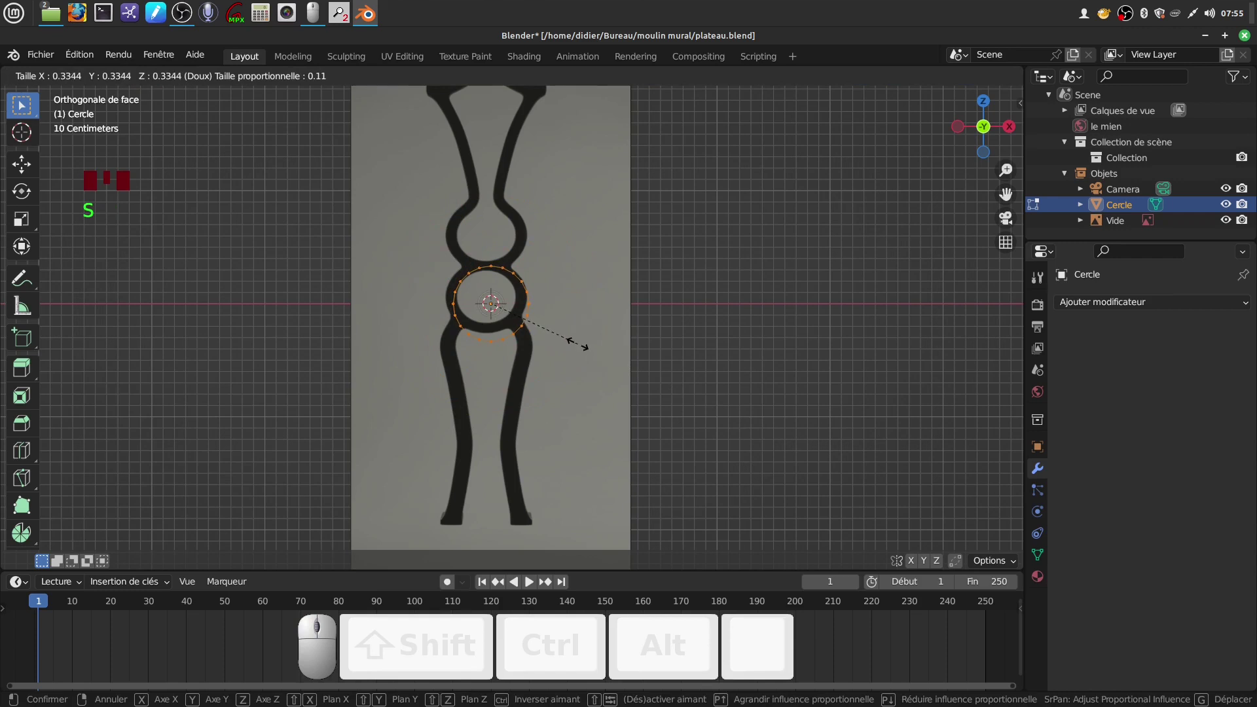
pyautogui.click(576, 343)
pyautogui.scroll(3, 571, 411)
pyautogui.keyDown('shift'); pyautogui.moveTo(567, 390); pyautogui.dragTo(565, 417, button='middle'); pyautogui.keyUp('shift')
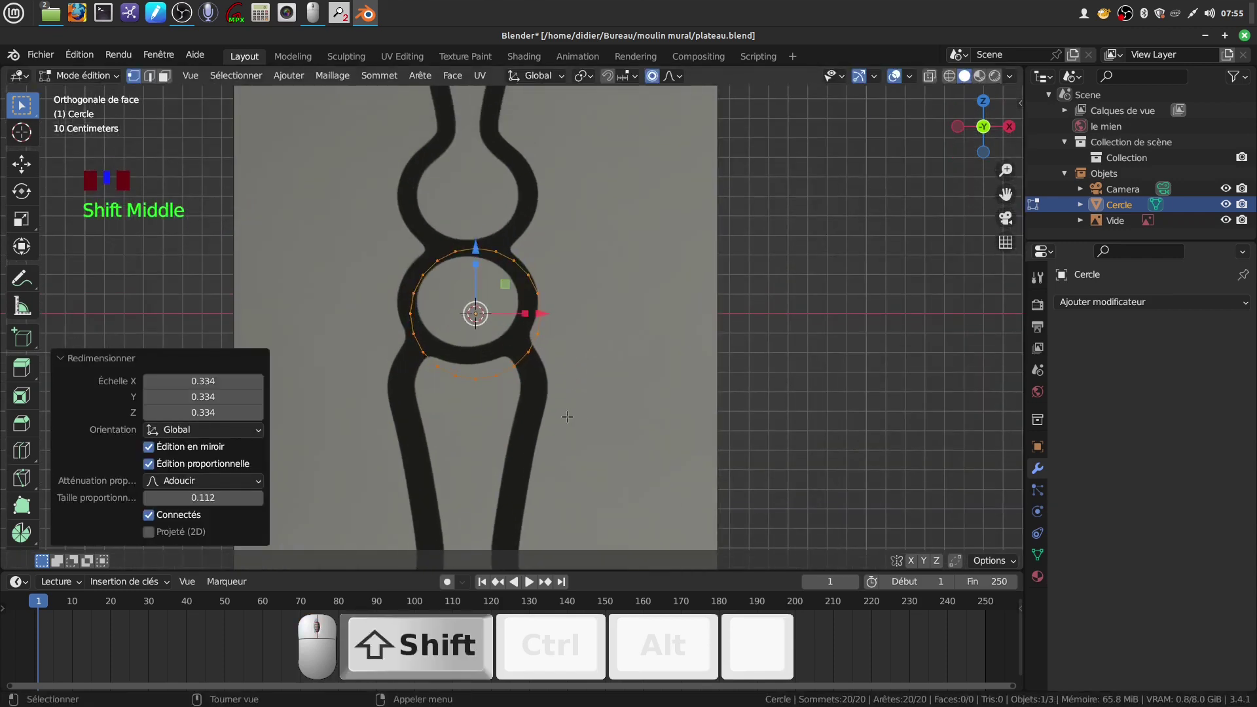
pyautogui.scroll(-1, 569, 413)
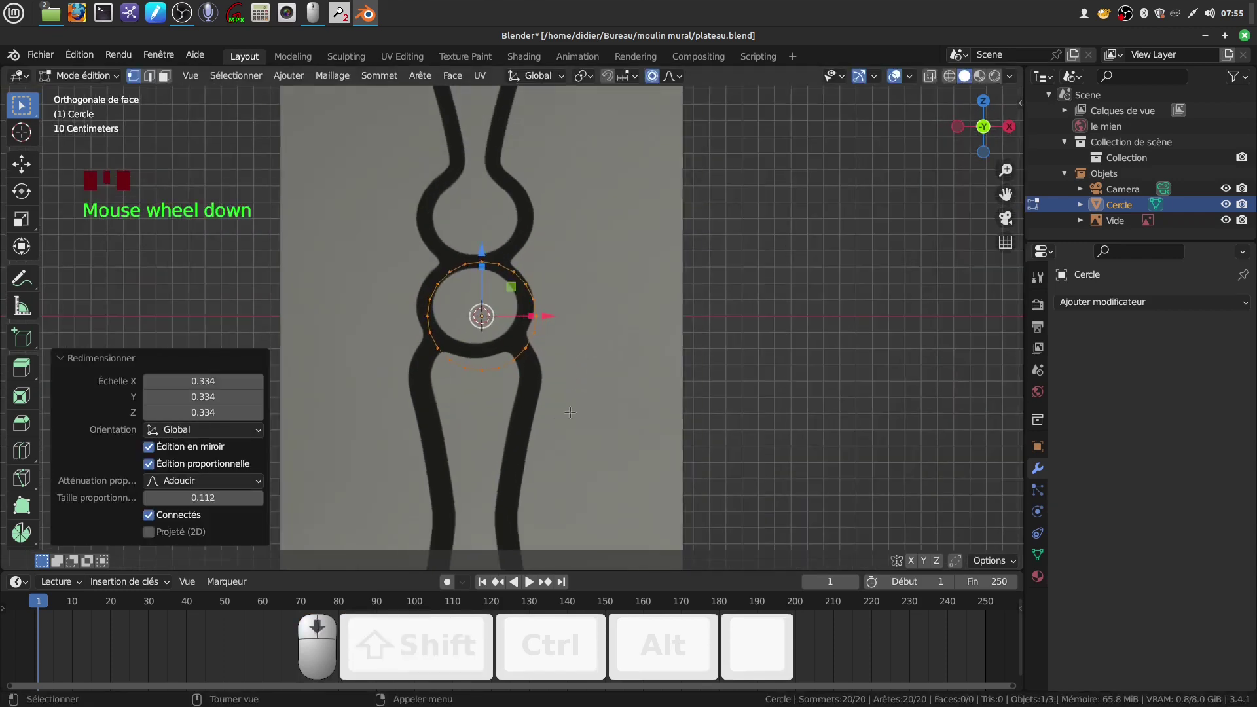
pyautogui.press('Tab')
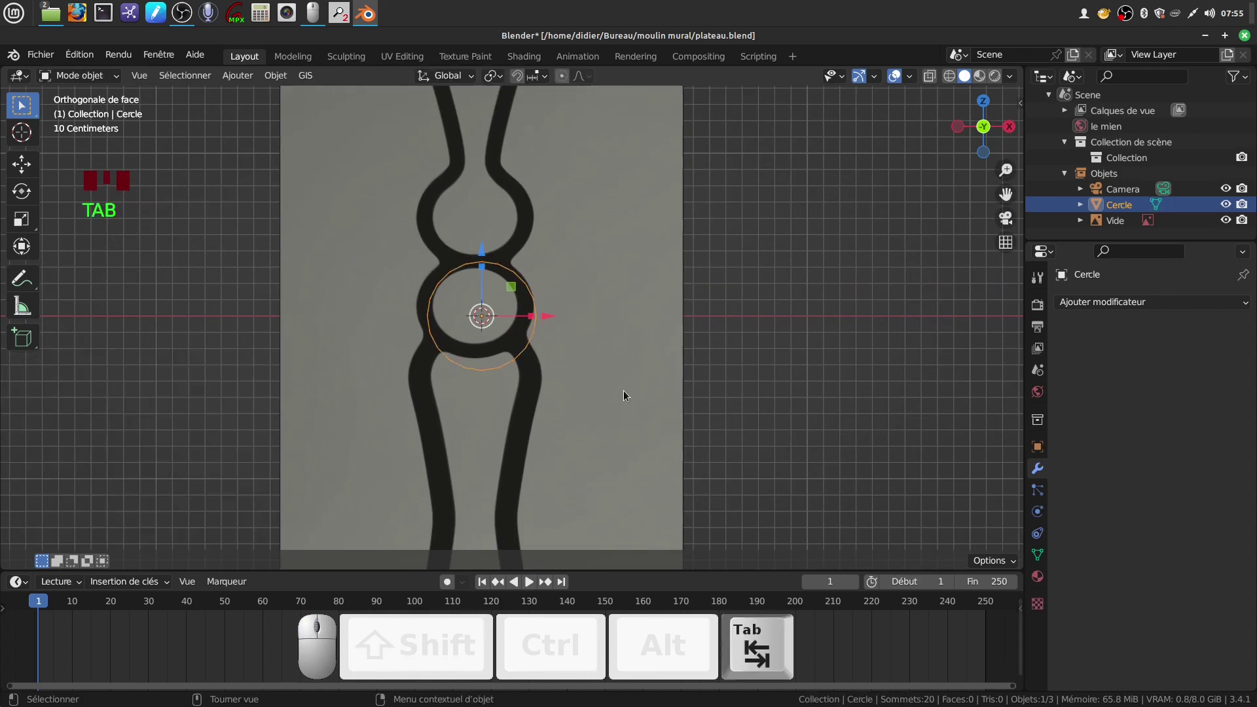
# Step: Move the reference image to about X 0.044 m, Z -0.056 m so its lower ring is centred on the circle
pyautogui.click(622, 384)
pyautogui.scroll(-2, 622, 384)
pyautogui.scroll(2, 610, 393)
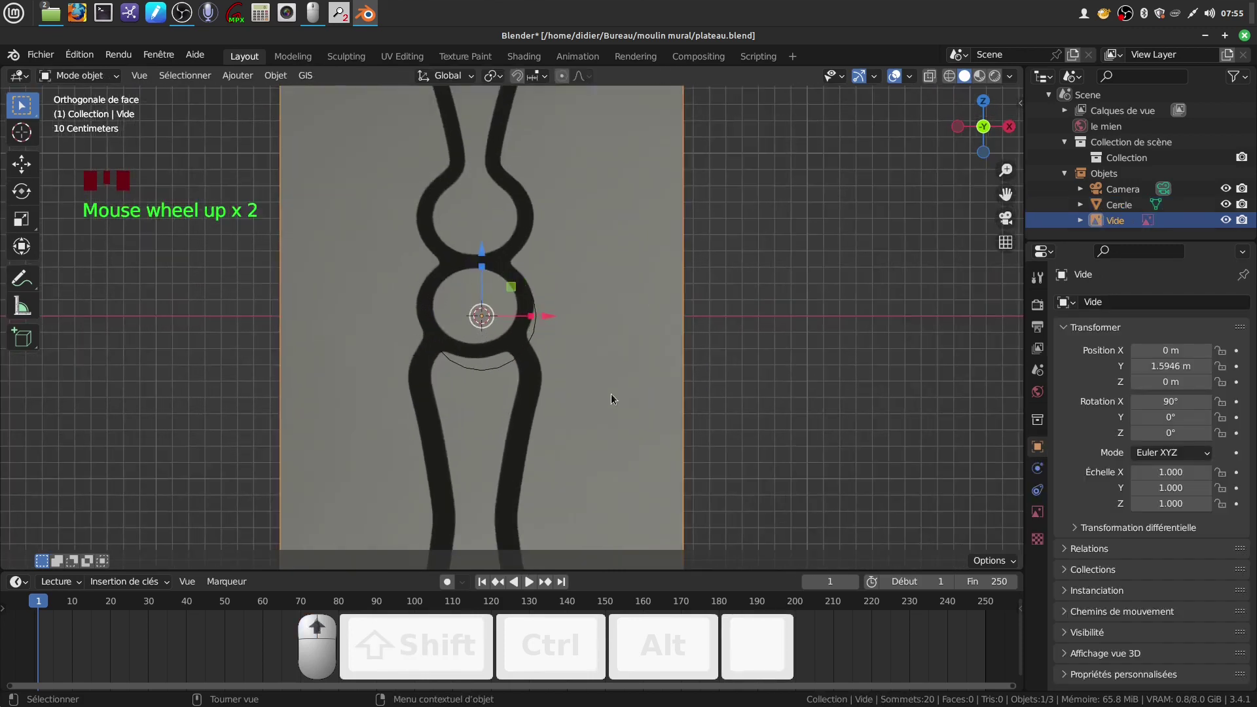
pyautogui.moveTo(486, 255); pyautogui.dragTo(486, 260)
pyautogui.moveTo(552, 327); pyautogui.dragTo(557, 327)
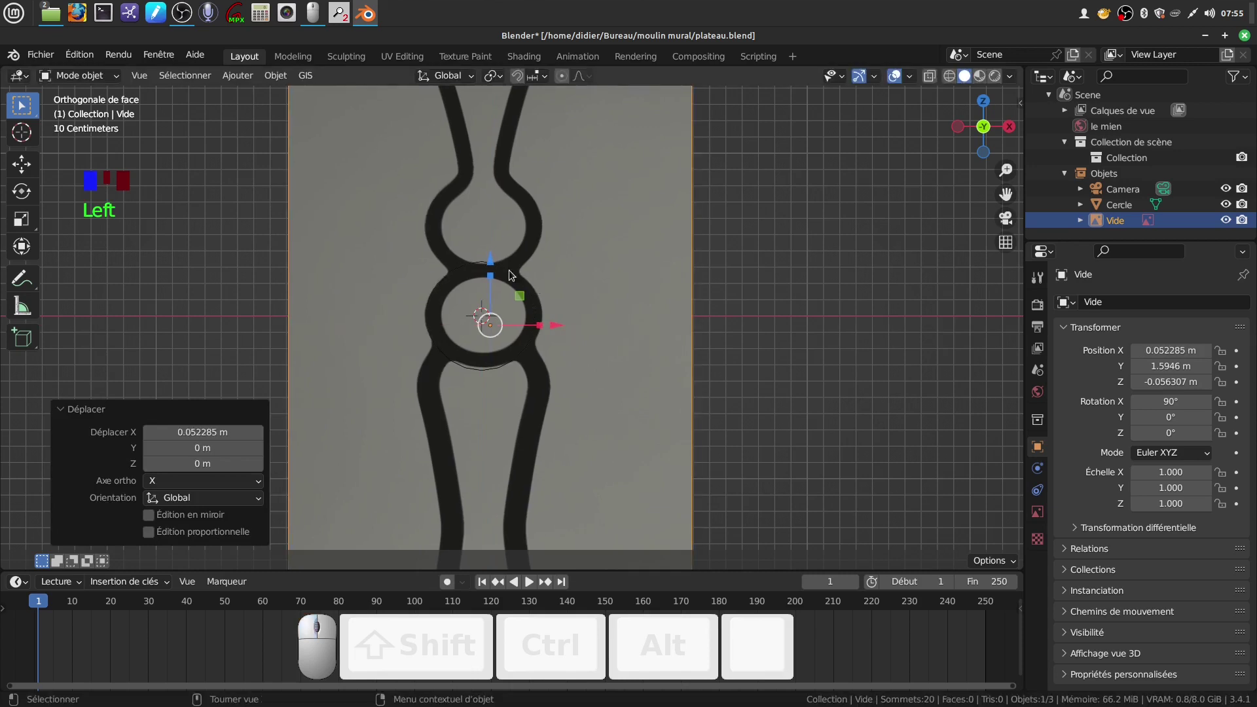
pyautogui.click(485, 368)
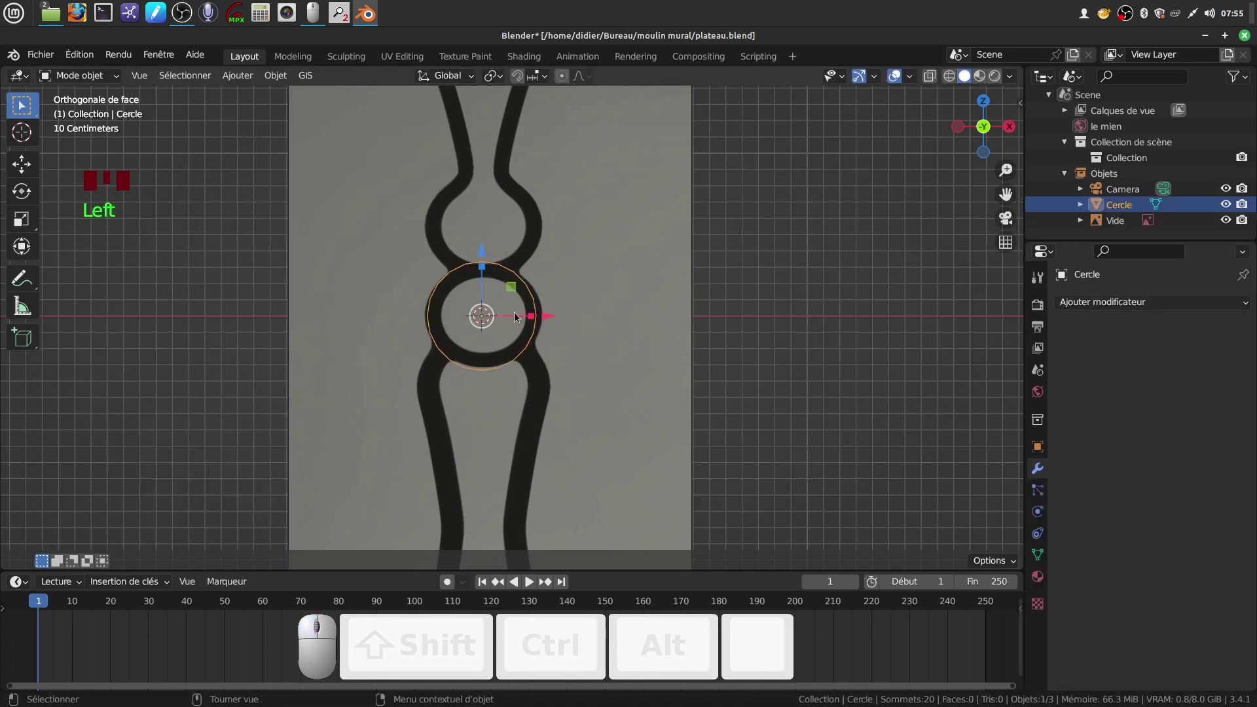
pyautogui.click(548, 364)
pyautogui.moveTo(557, 322); pyautogui.dragTo(553, 326)
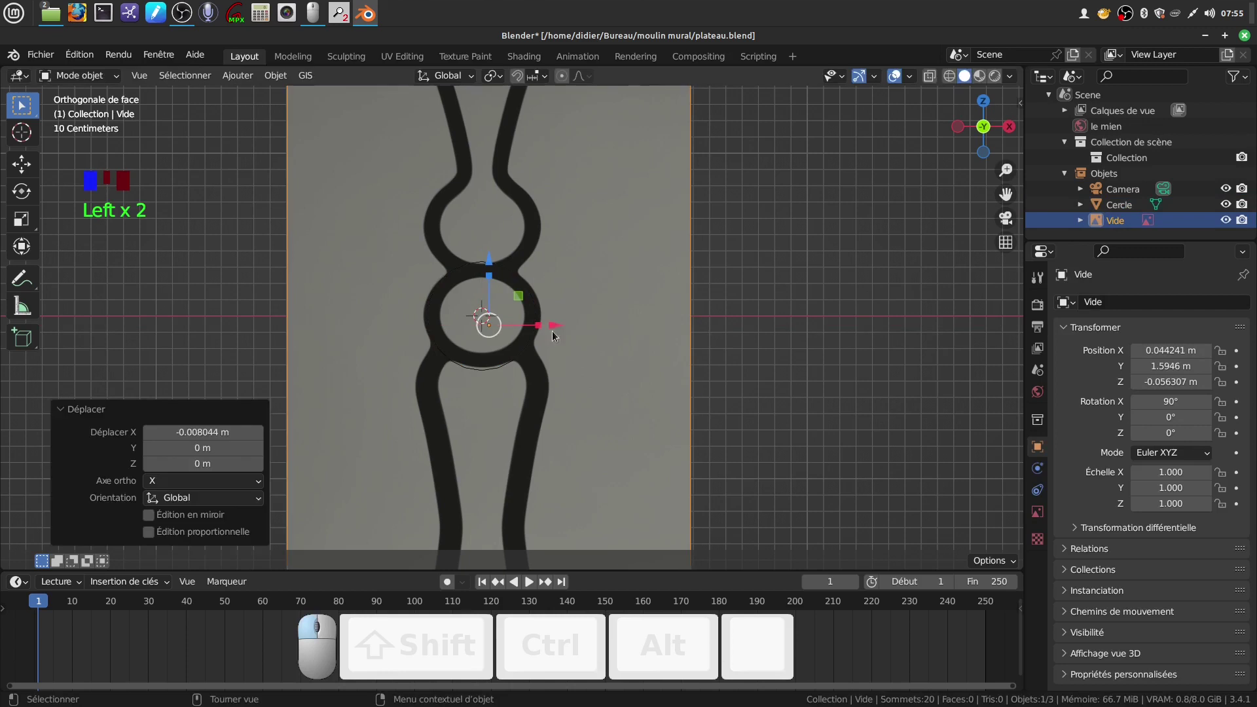
# Step: Scale the circle's vertices by about 1.034 in edit mode to match the outer edge of the ring
pyautogui.click(505, 370)
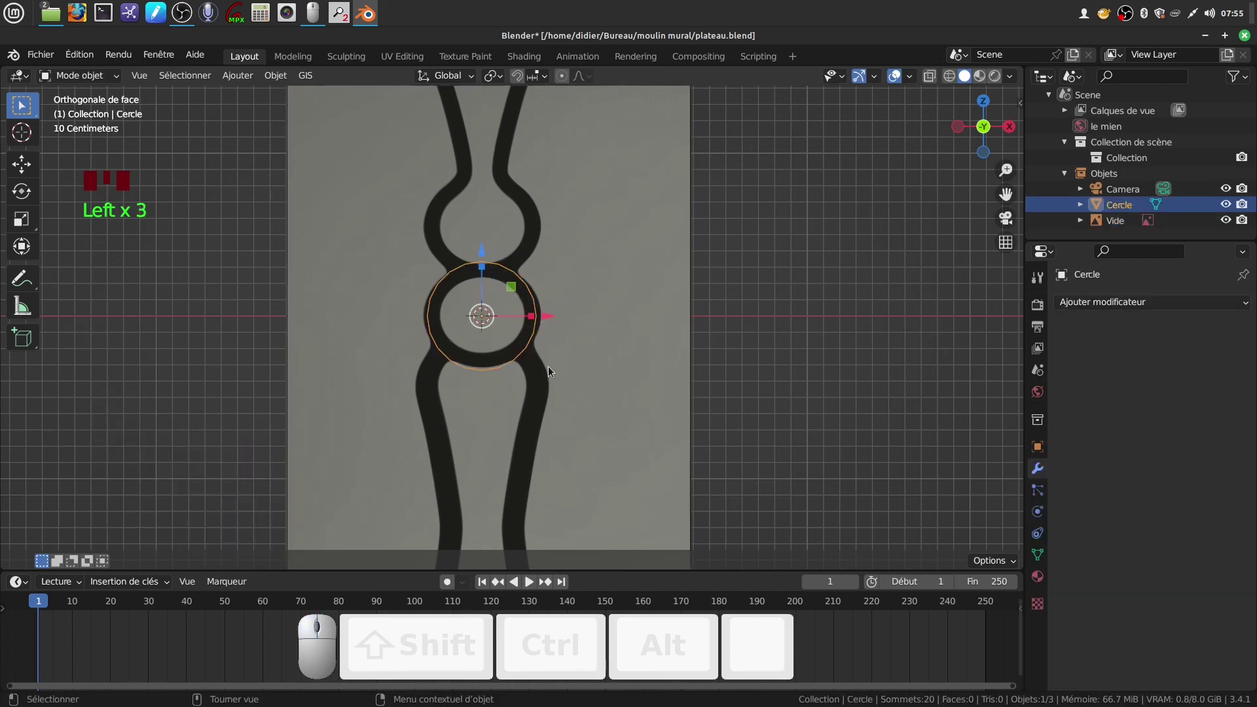
pyautogui.scroll(-4, 548, 371)
pyautogui.keyDown('shift'); pyautogui.moveTo(581, 416); pyautogui.dragTo(598, 396, button='middle'); pyautogui.keyUp('shift')
pyautogui.scroll(2, 561, 376)
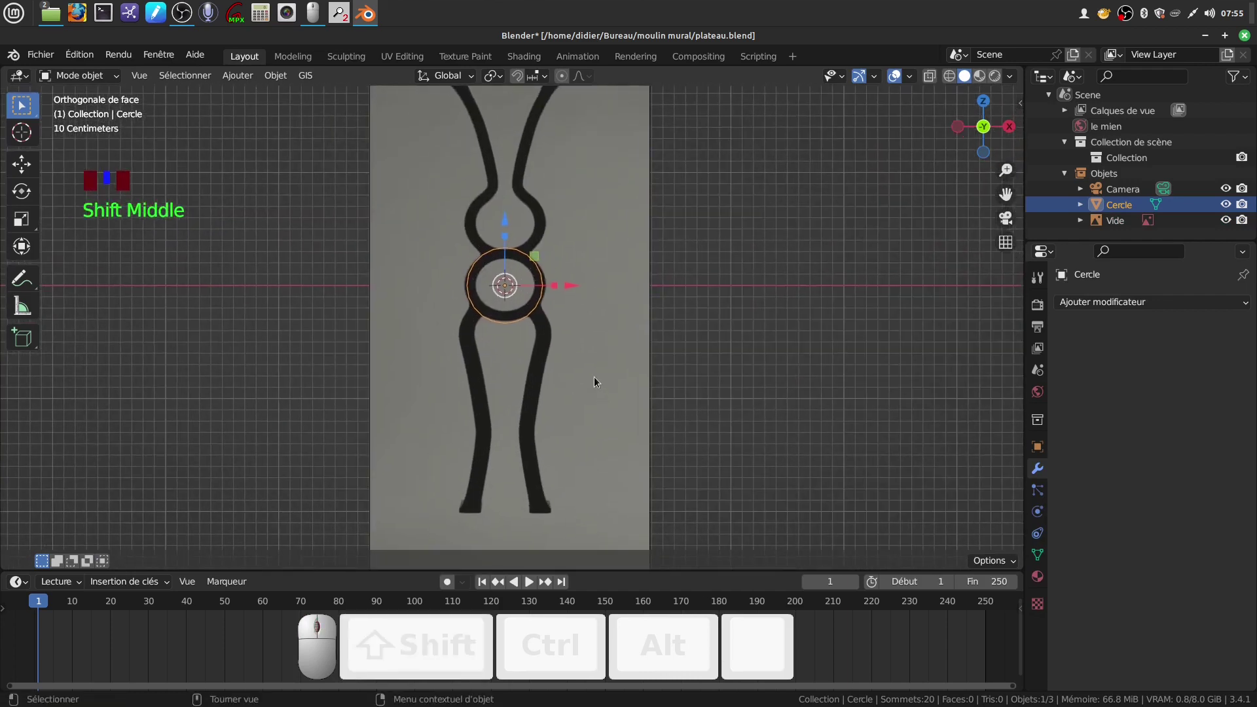
pyautogui.press('Tab')
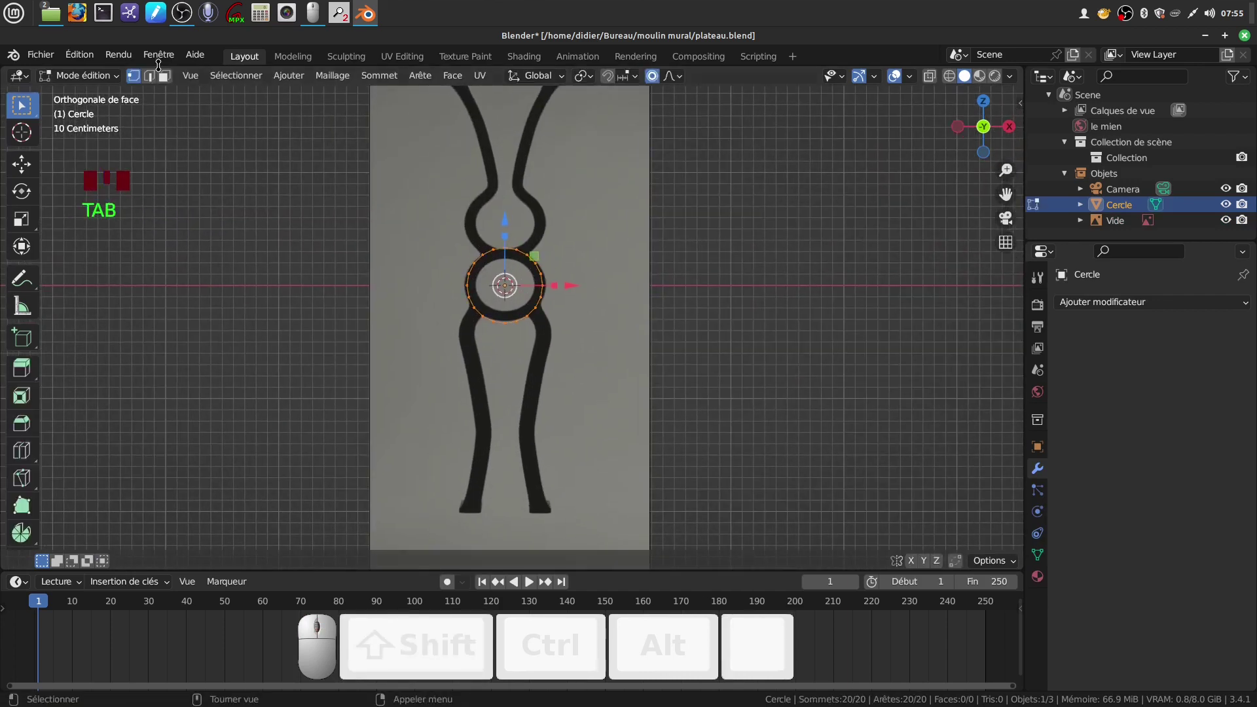
pyautogui.scroll(1, 621, 380)
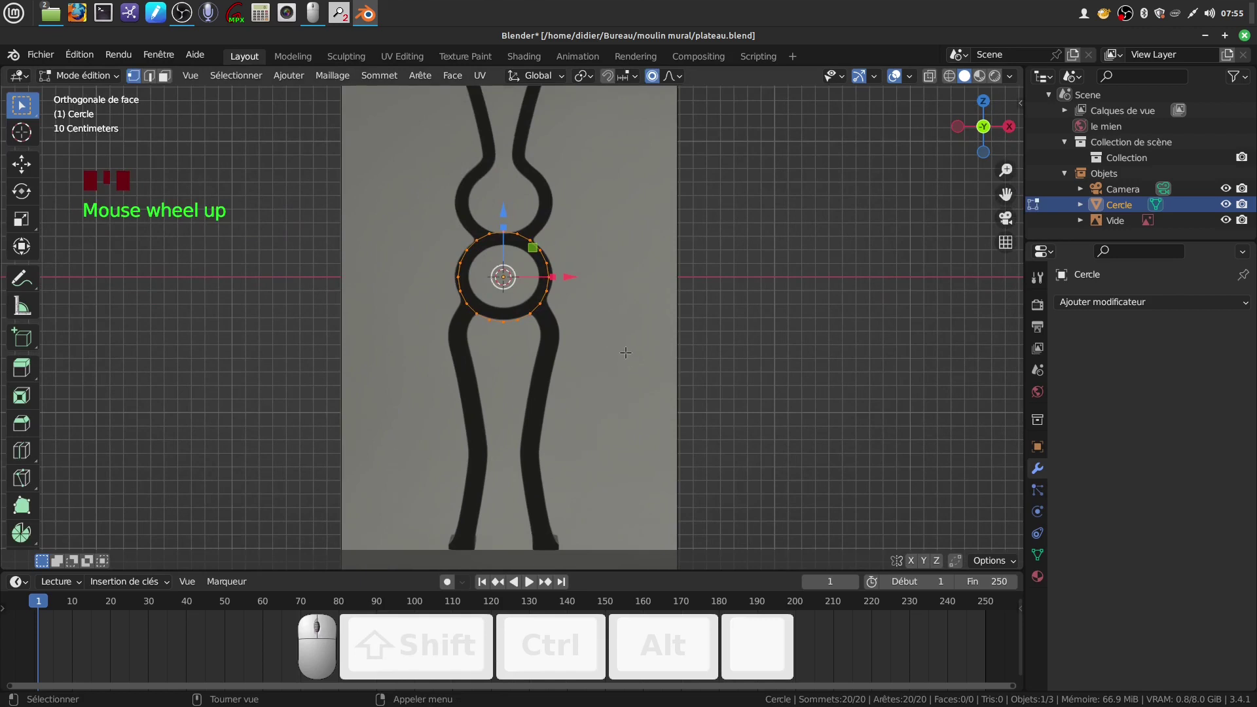
pyautogui.press('s')
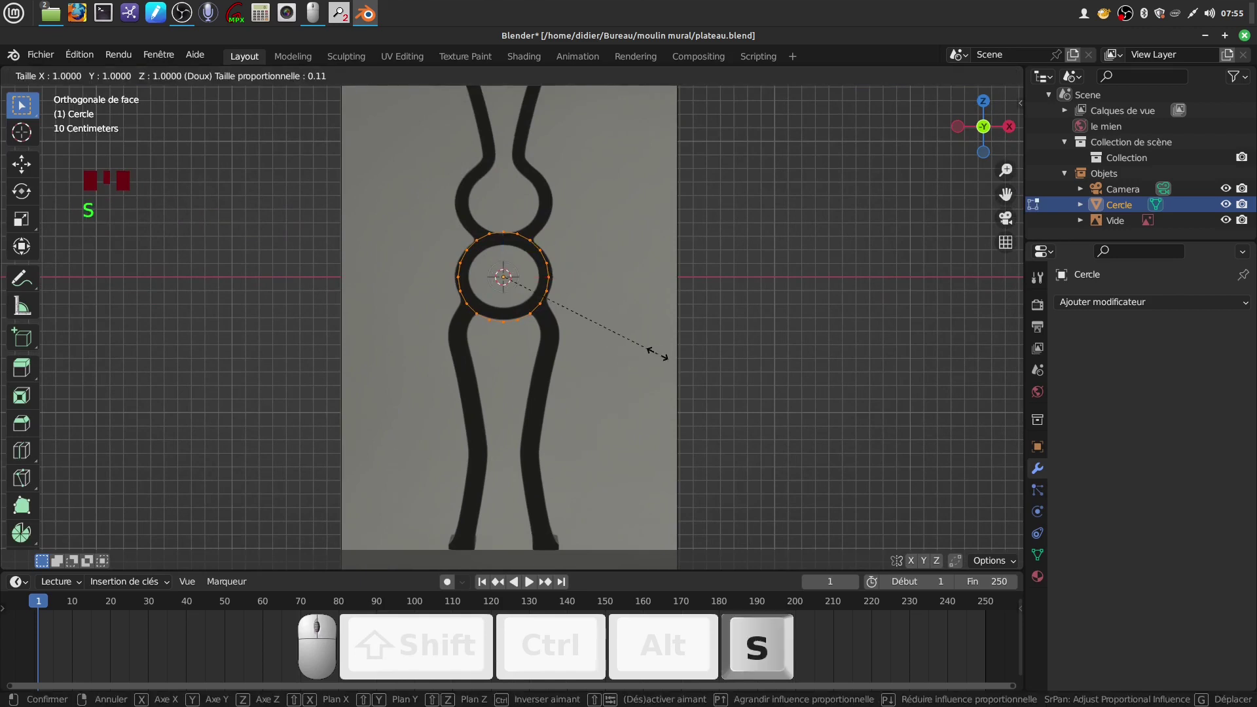
pyautogui.click(656, 358)
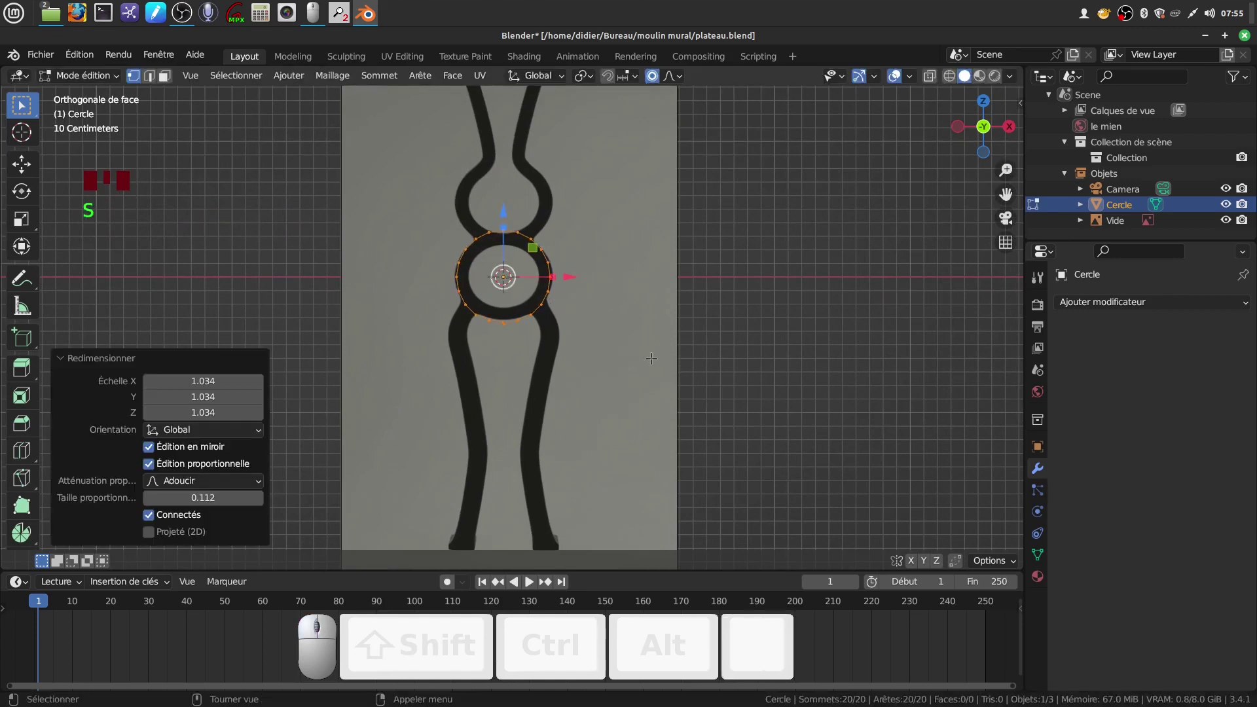
# Step: Extrude the circle inward, scaled to about 0.706, to form the flat band of the ring
pyautogui.press('e')
pyautogui.press('s')
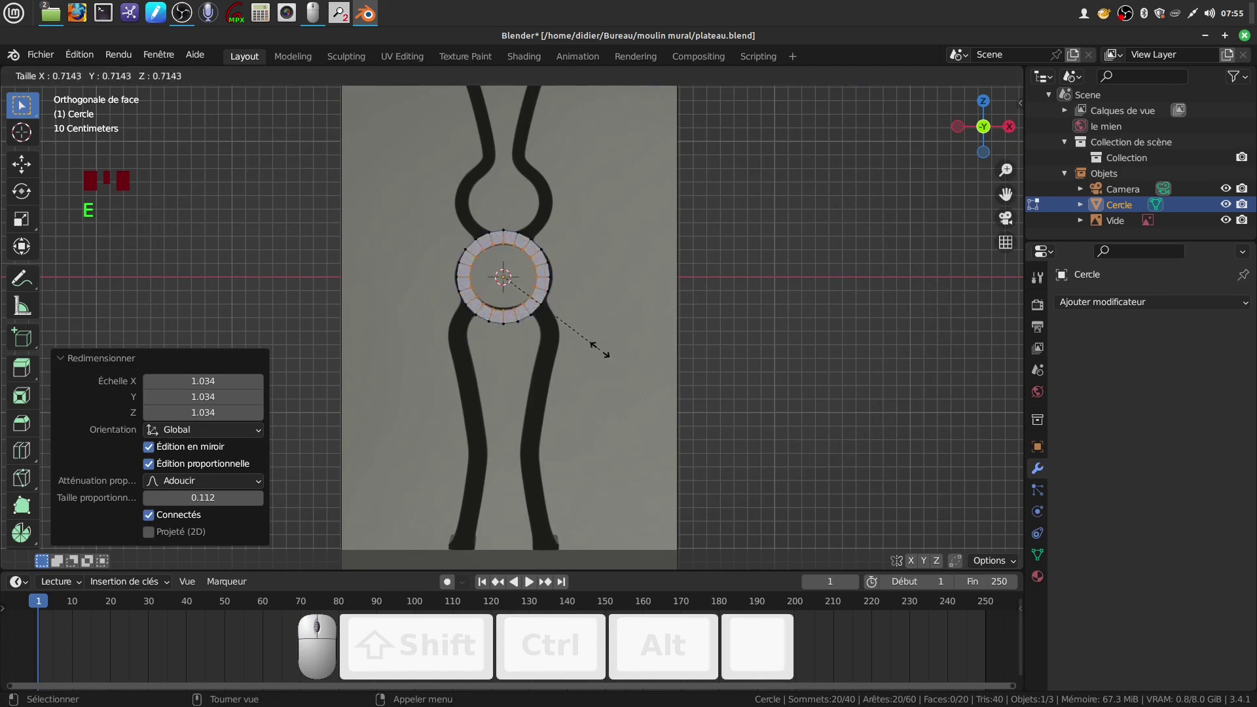
pyautogui.click(609, 354)
pyautogui.scroll(-2, 609, 354)
pyautogui.moveTo(609, 347)
pyautogui.keyDown('shift'); pyautogui.mouseDown(button='middle')
pyautogui.moveTo(610, 315)
pyautogui.moveTo(603, 326)
pyautogui.mouseUp(button='middle'); pyautogui.keyUp('shift')
pyautogui.scroll(1, 568, 343)
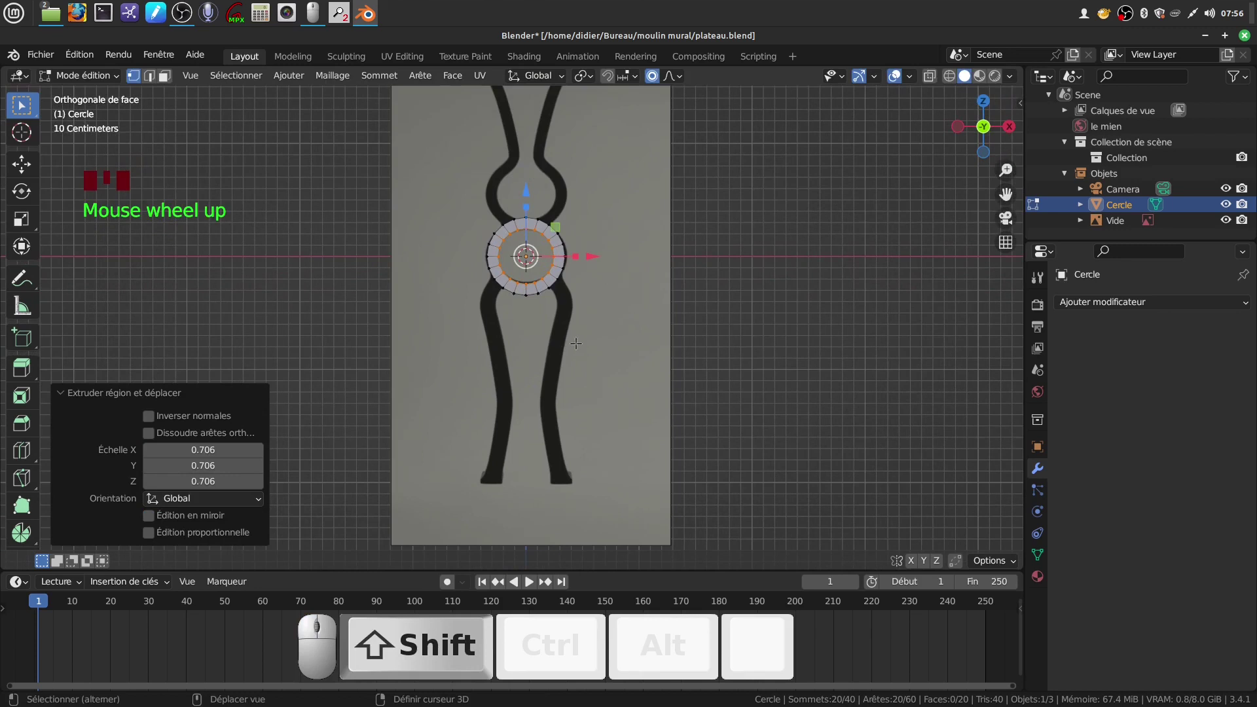
# Step: Extrude the two outer edges at the ring's lower left by about -0.070 m in X and -0.047 m in Z
pyautogui.scroll(2, 575, 343)
pyautogui.keyDown('shift'); pyautogui.moveTo(518, 368); pyautogui.dragTo(511, 350, button='middle'); pyautogui.keyUp('shift')
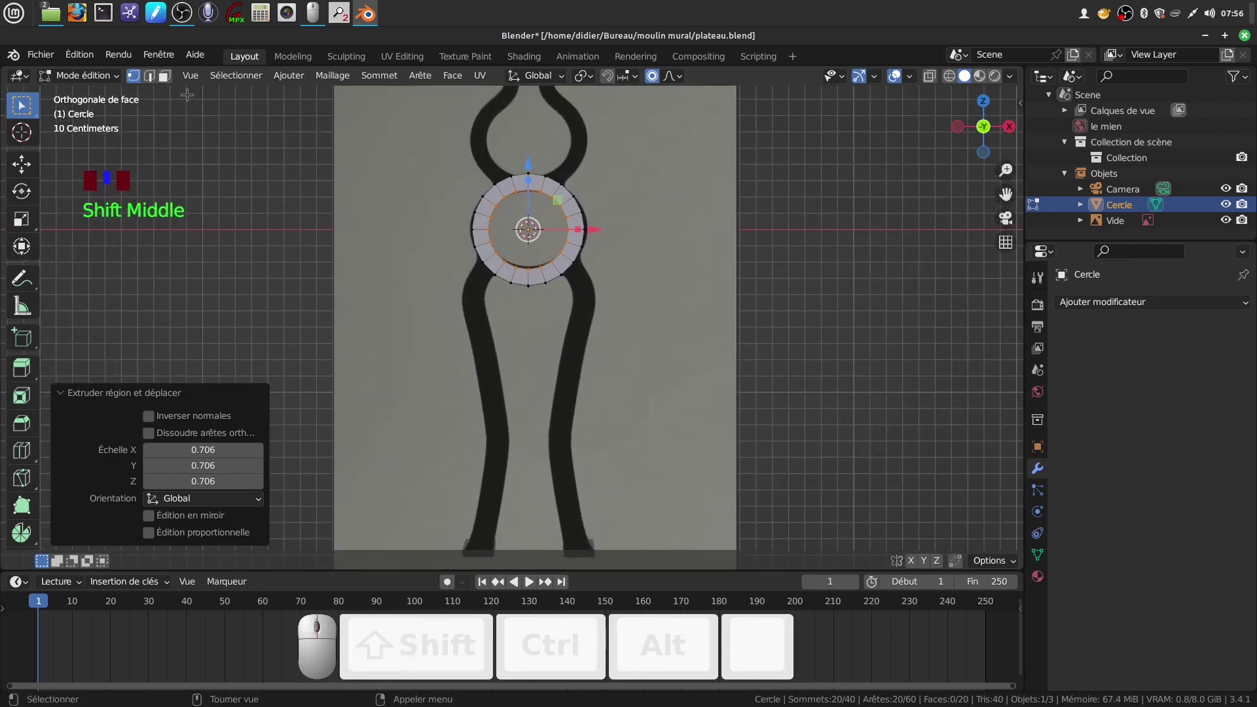
pyautogui.click(149, 75)
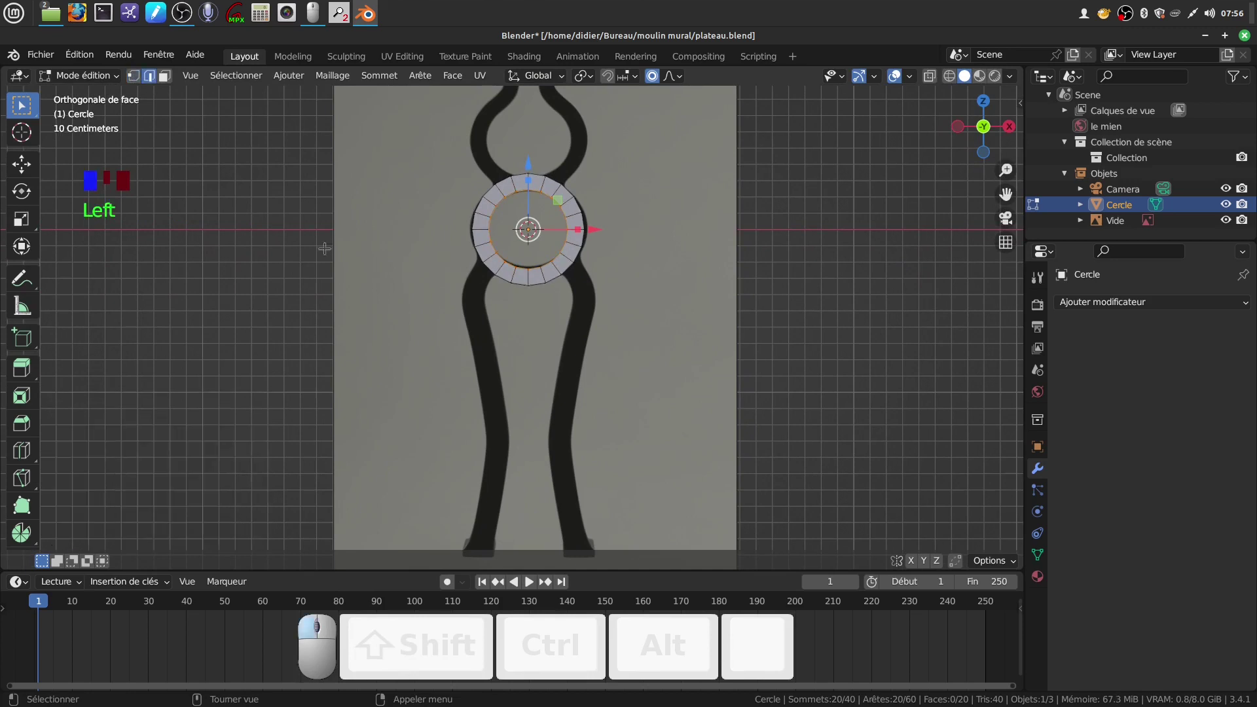
pyautogui.click(488, 268)
pyautogui.scroll(-2, 499, 314)
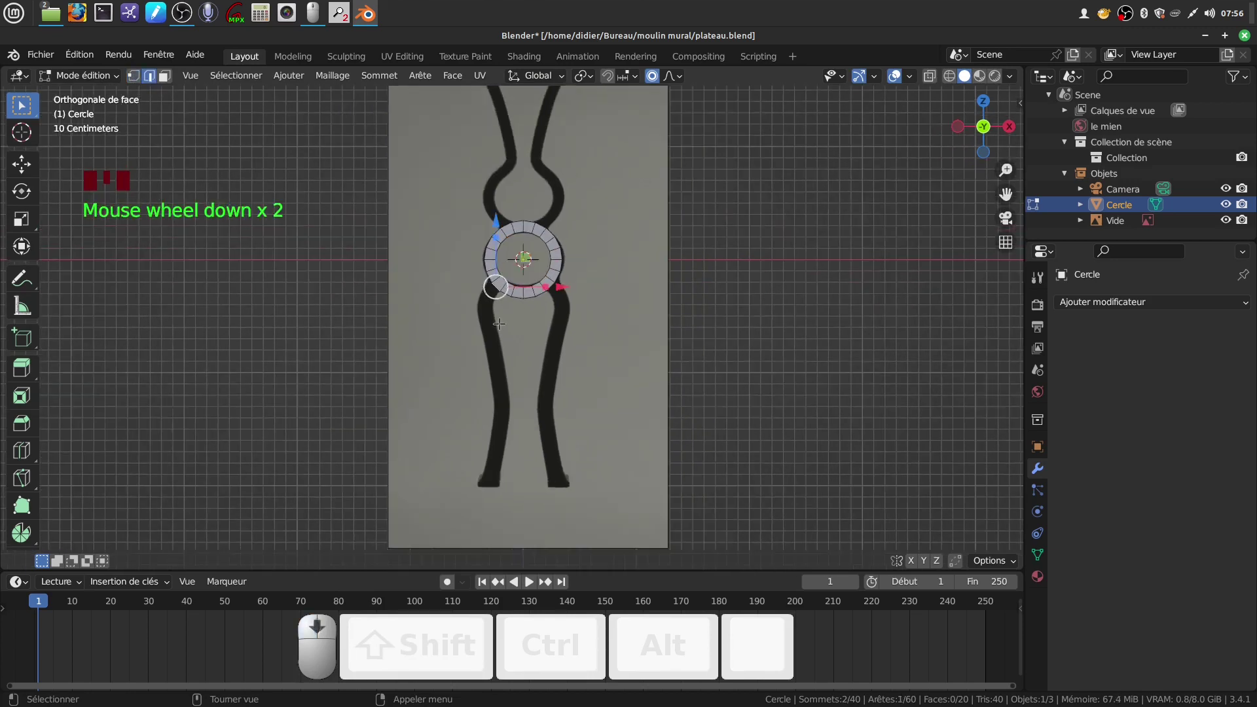
pyautogui.keyDown('shift'); pyautogui.moveTo(504, 321); pyautogui.dragTo(524, 333, button='middle'); pyautogui.keyUp('shift')
pyautogui.scroll(3, 524, 333)
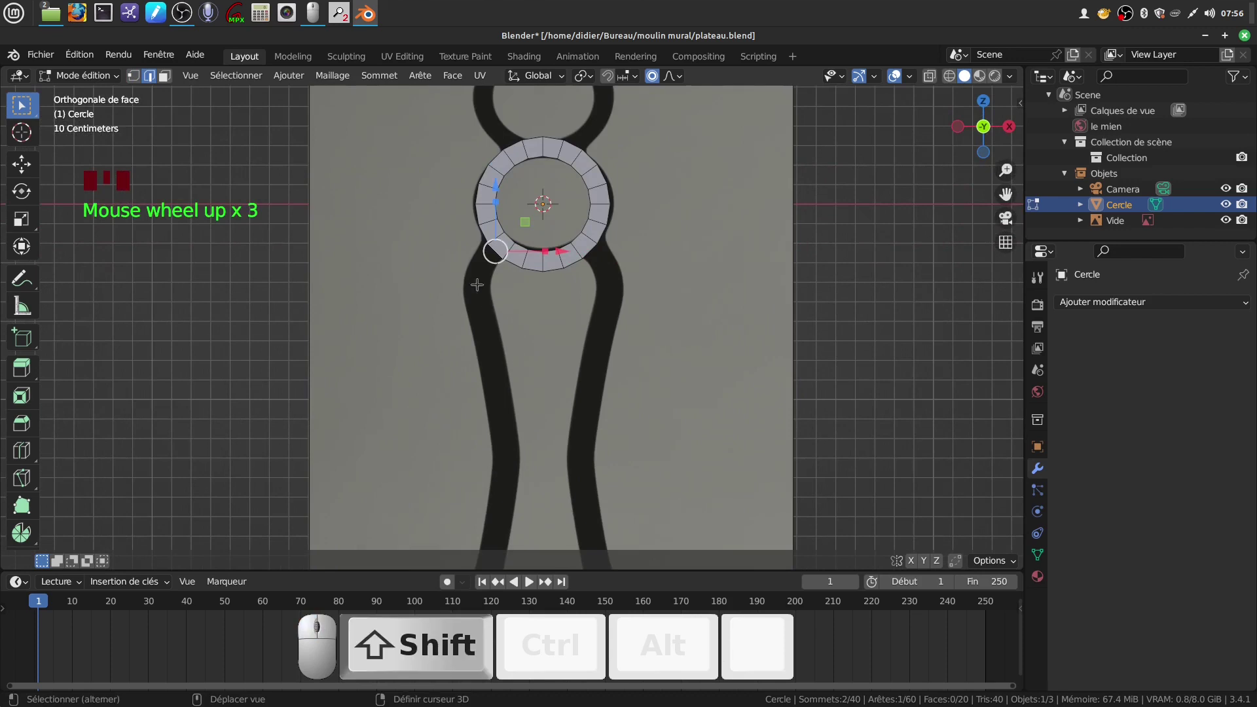
pyautogui.keyDown('shift'); pyautogui.click(482, 234); pyautogui.keyUp('shift')
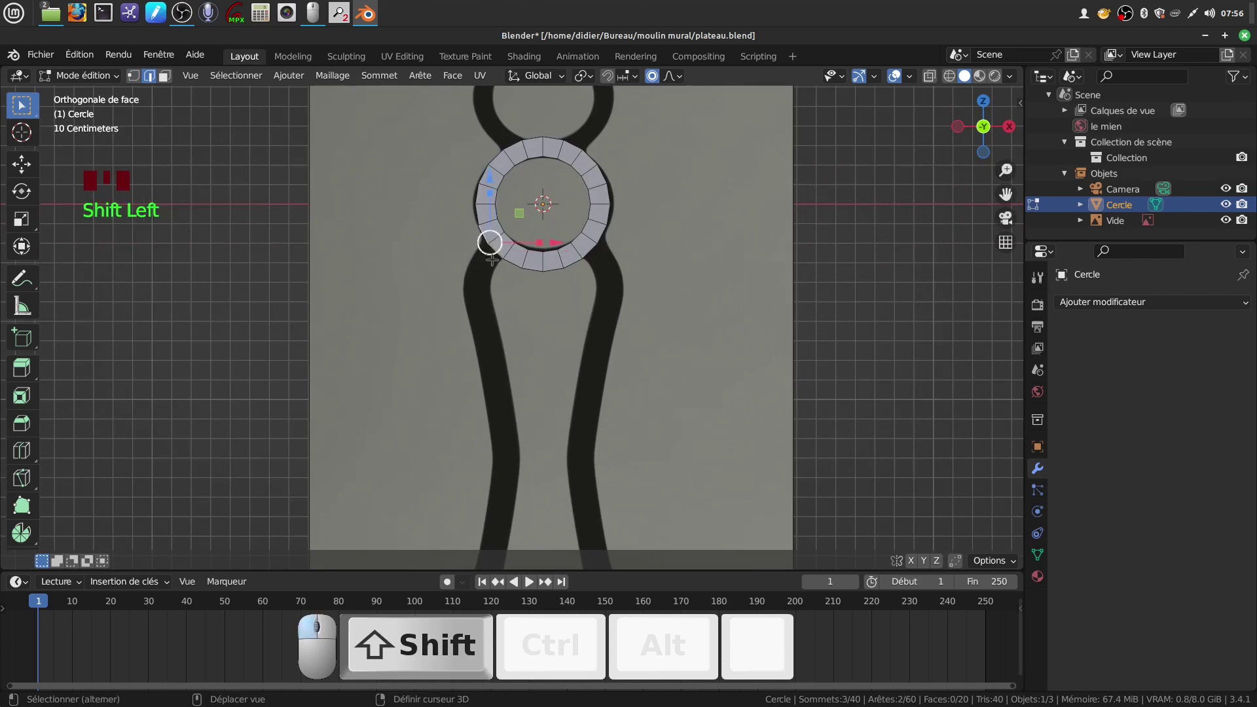
pyautogui.press('e')
pyautogui.click(534, 291)
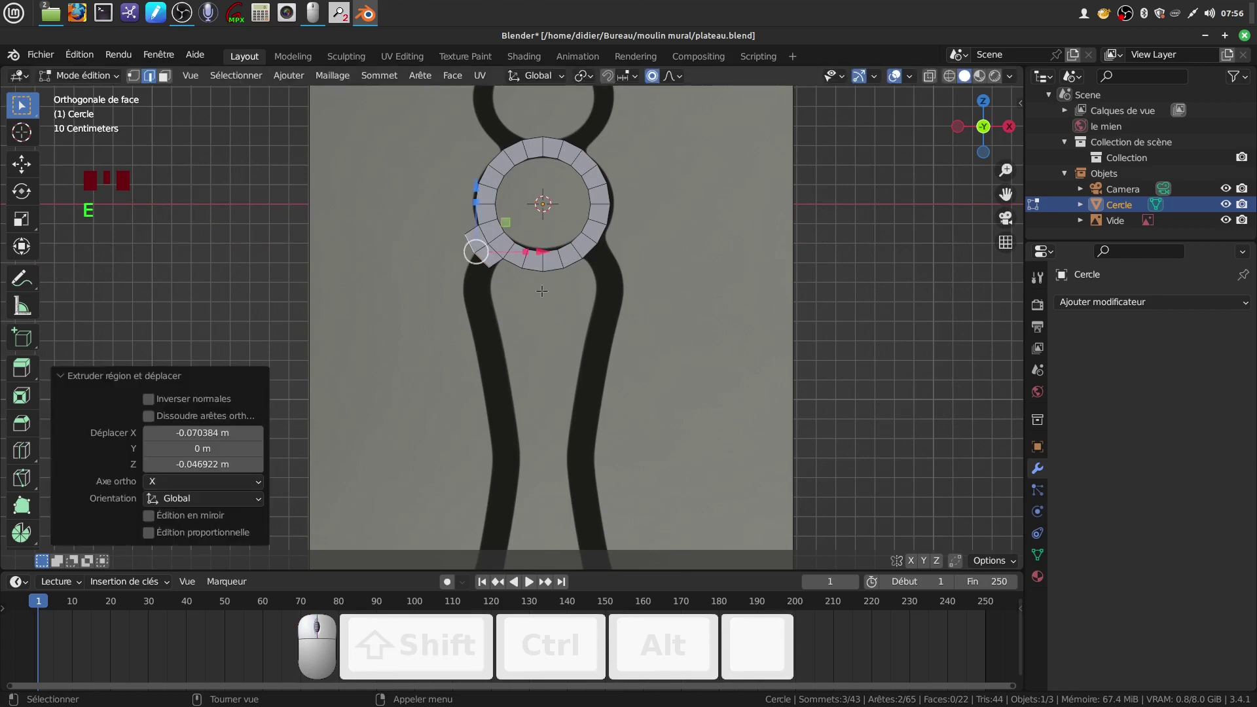
# Step: Move the extruded edges about 0.034 m in X and -0.050 m in Z, and scale them to about 0.659 with proportional editing off
pyautogui.press('g')
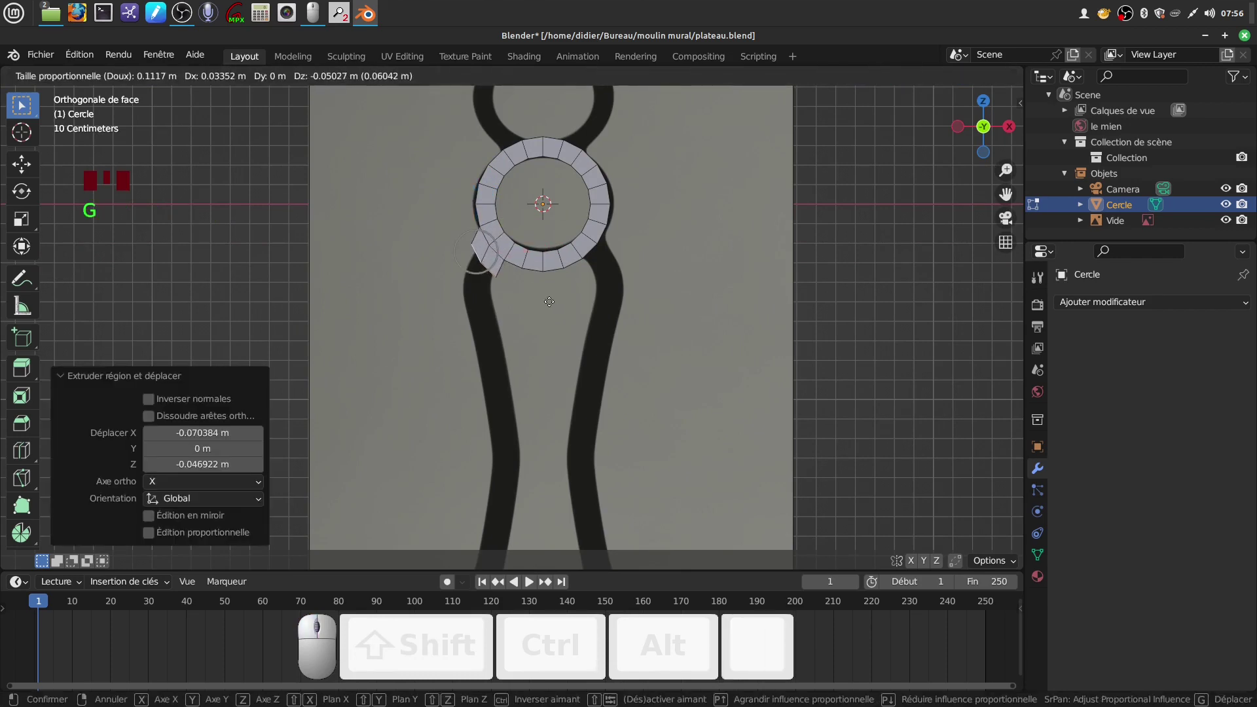
pyautogui.click(548, 301)
pyautogui.click(653, 77)
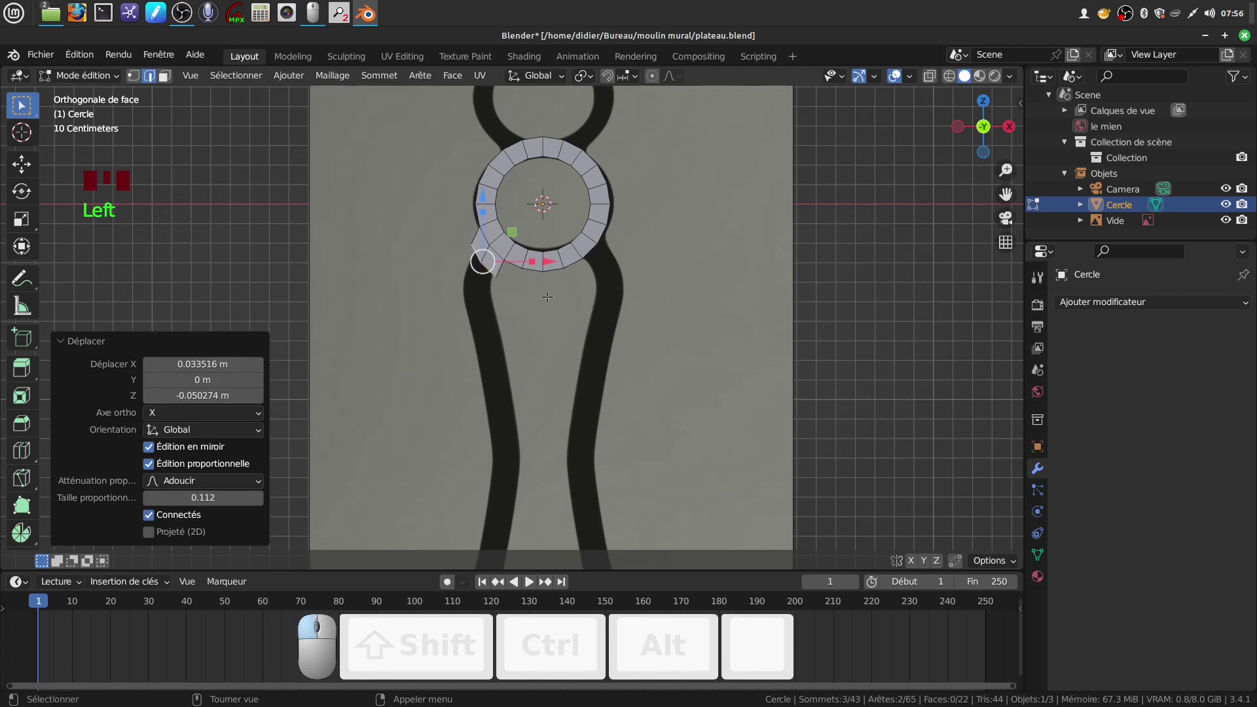
pyautogui.press('s')
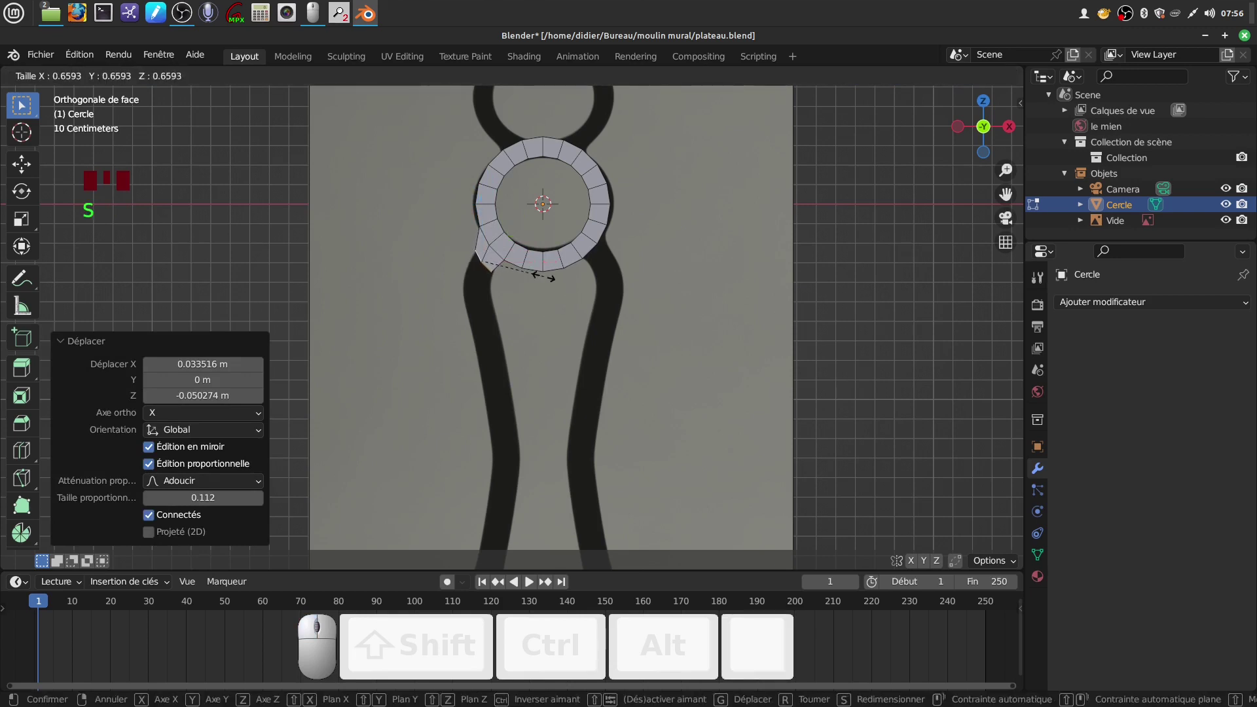
pyautogui.click(484, 260)
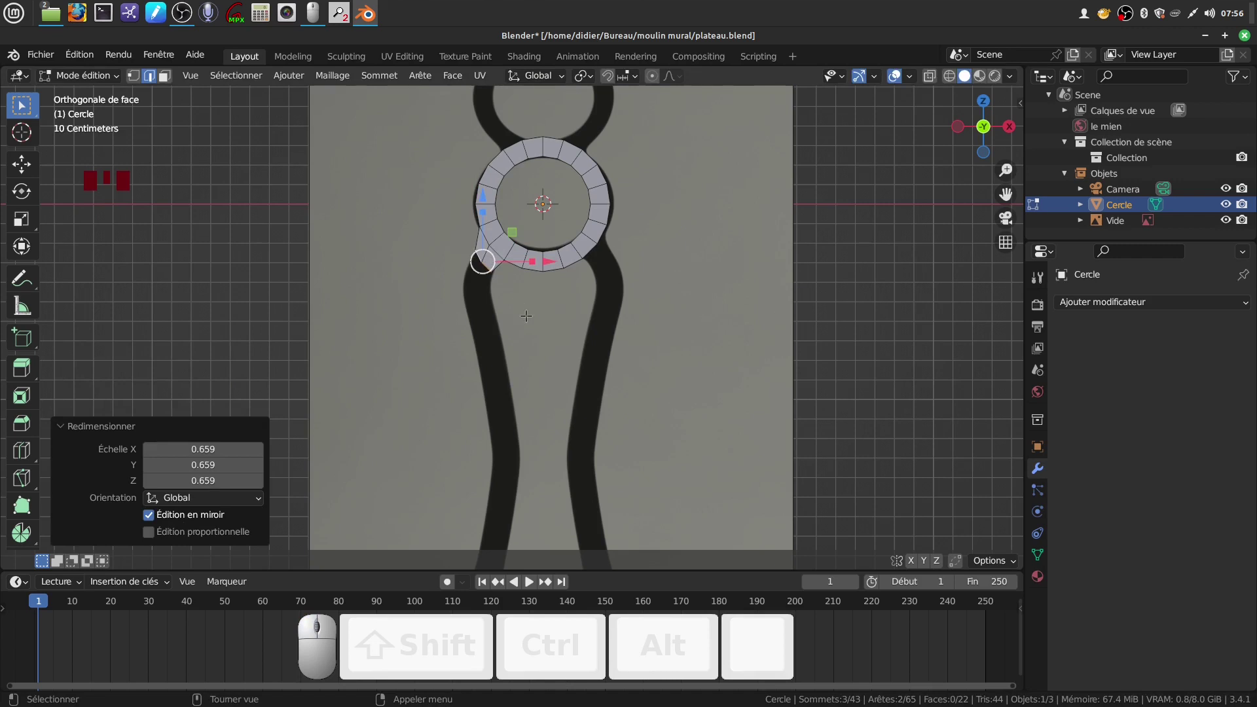
# Step: Move the extruded edges at the ring's lower left about 0.017 m in X and 0.023 m in Z, and rotate them about -19.9°
pyautogui.press('g')
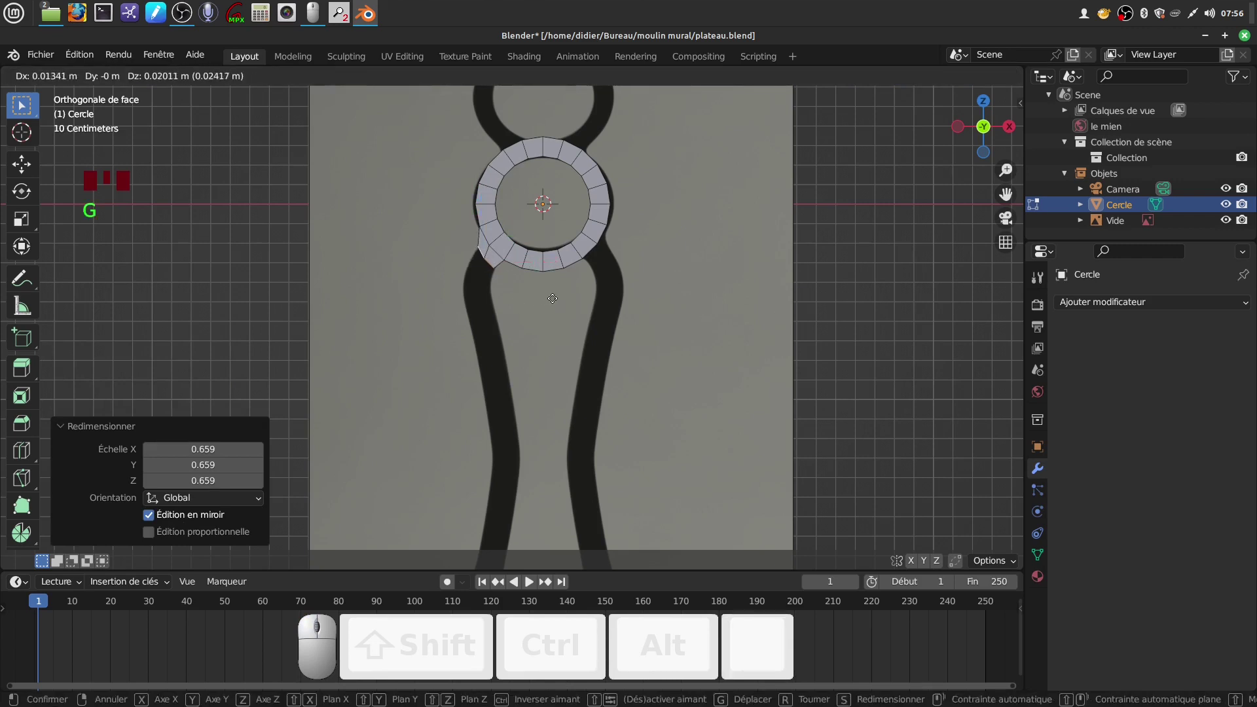
pyautogui.click(553, 299)
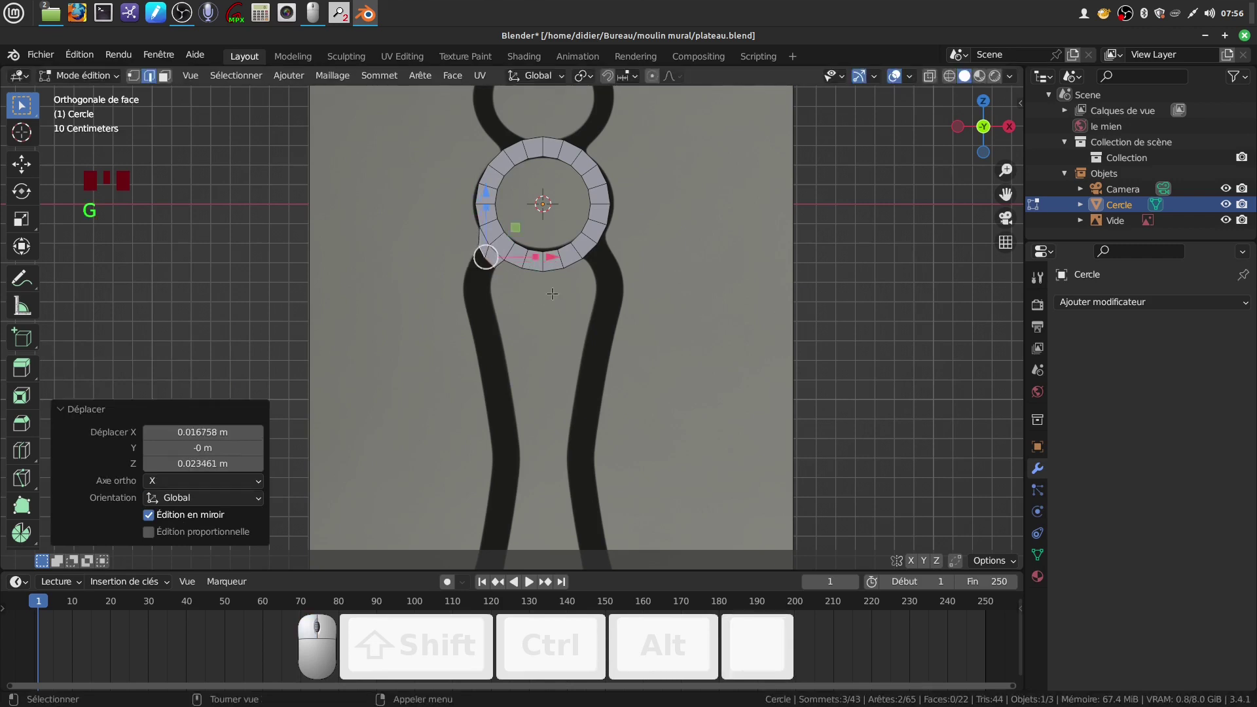
pyautogui.scroll(-2, 553, 298)
pyautogui.keyDown('shift'); pyautogui.moveTo(539, 337); pyautogui.dragTo(537, 286, button='middle'); pyautogui.keyUp('shift')
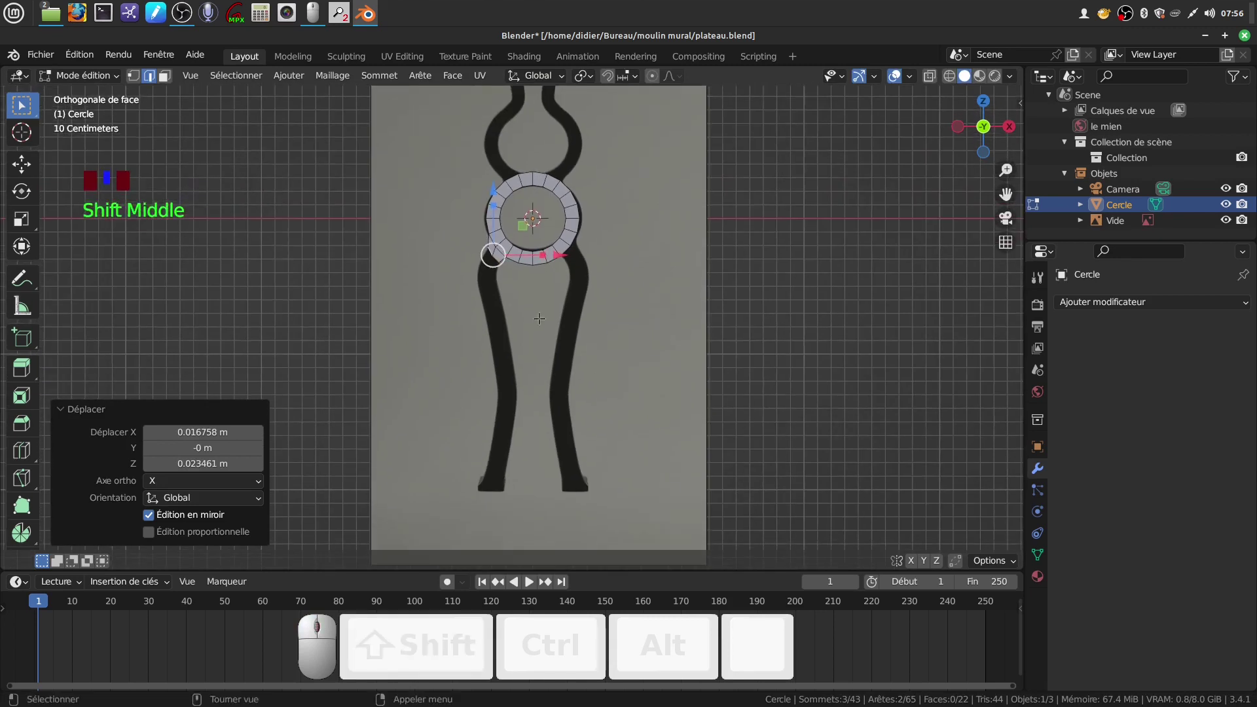
pyautogui.scroll(1, 539, 316)
pyautogui.press('r')
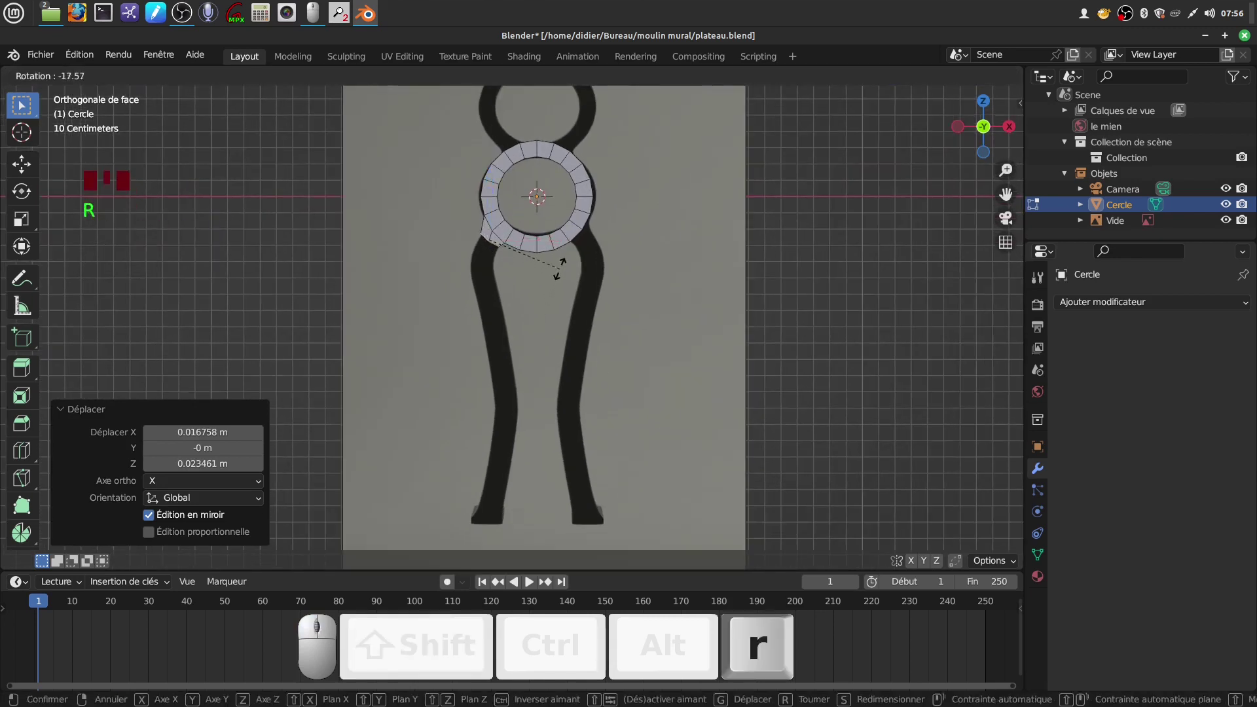
pyautogui.click(560, 265)
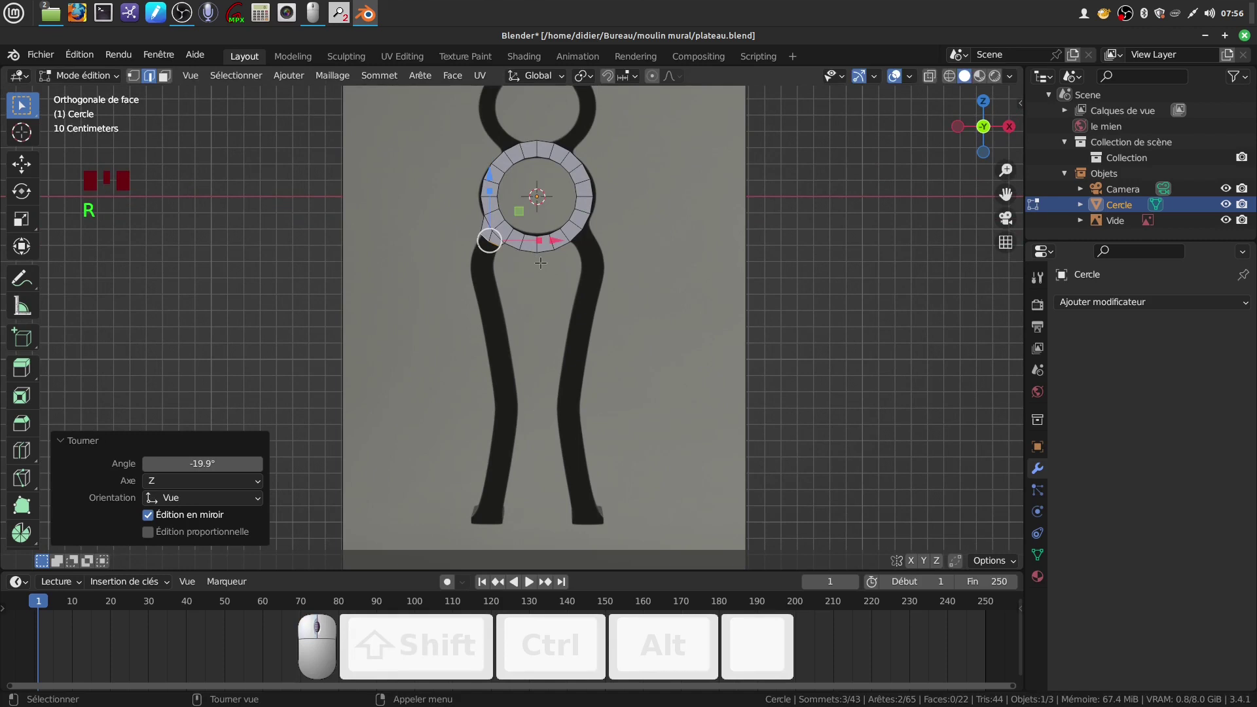
# Step: Extrude the leg's end edges about -0.040 m in X and -0.093 m in Z, and rotate them about -18.1°
pyautogui.press('e')
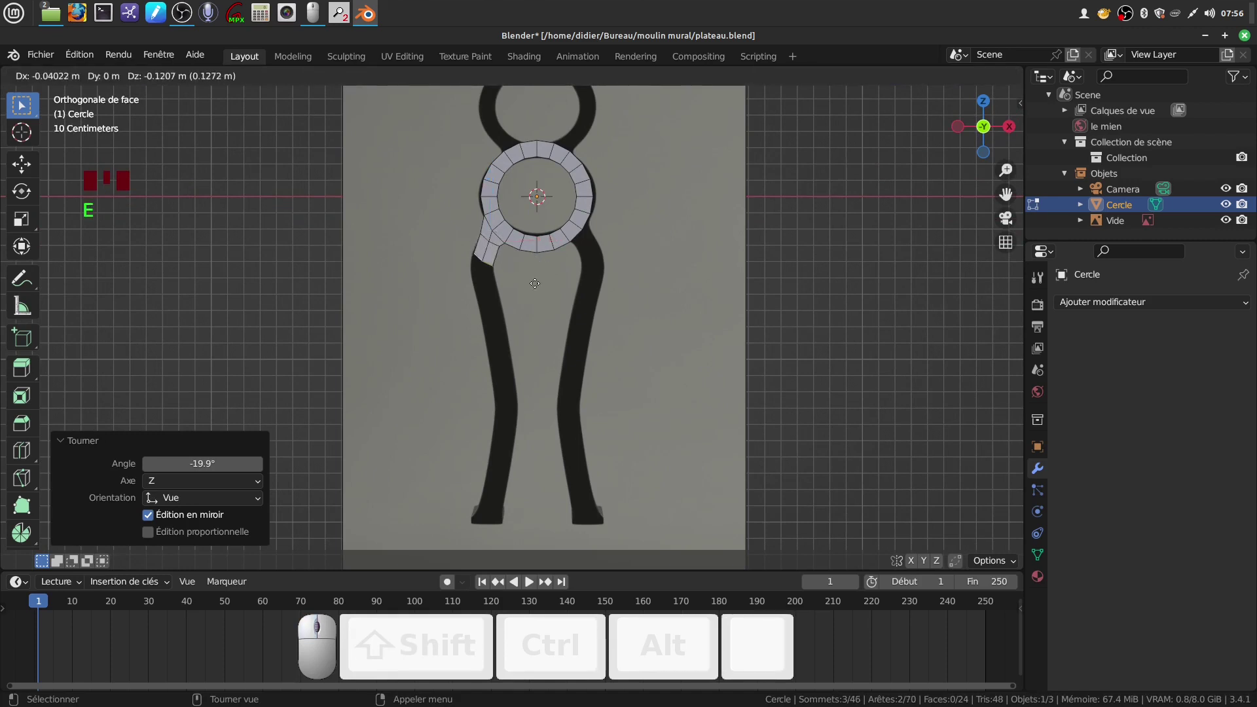
pyautogui.click(535, 278)
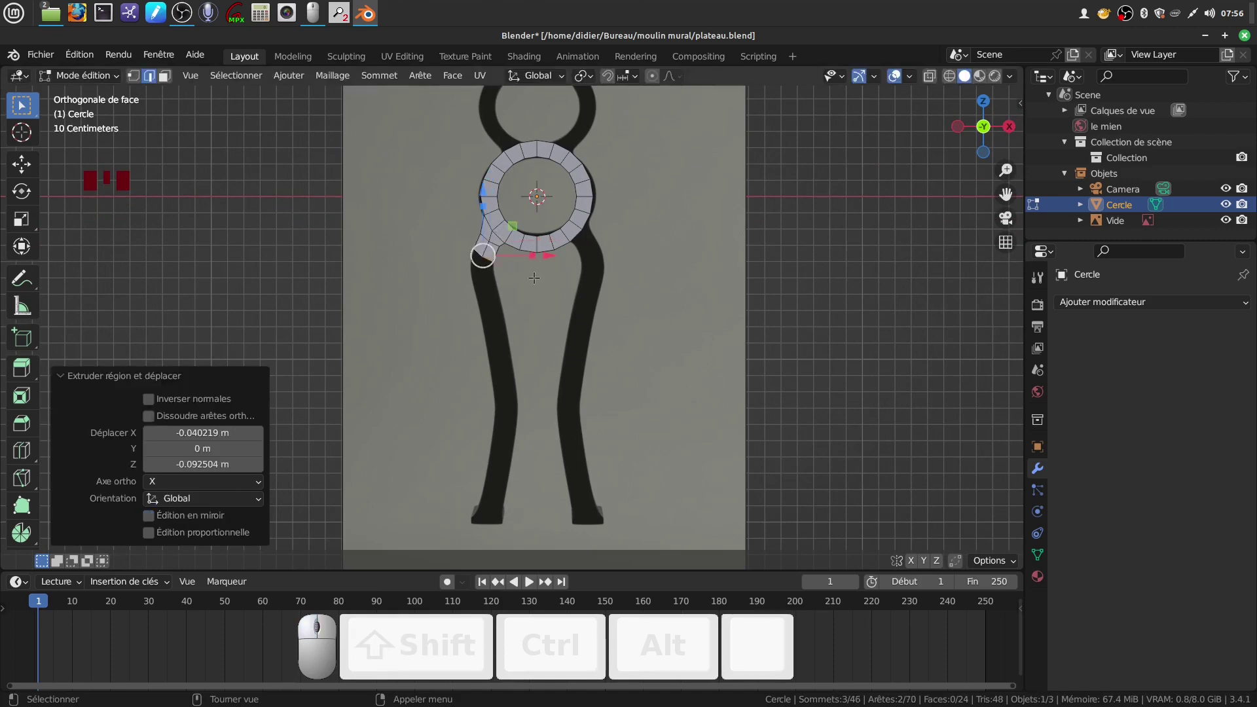
pyautogui.press('r')
pyautogui.click(537, 262)
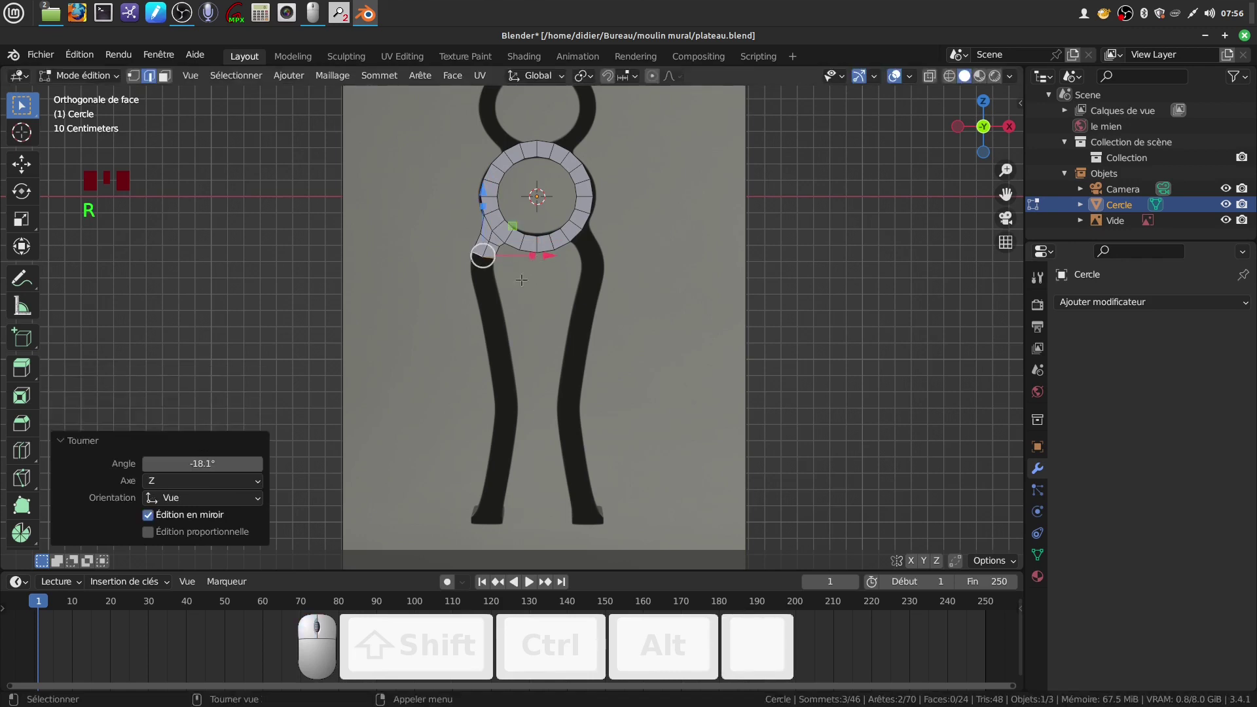
# Step: Extrude the leg's end edges about -0.008 m in X and -0.084 m in Z, and rotate them about -20.7°
pyautogui.press('e')
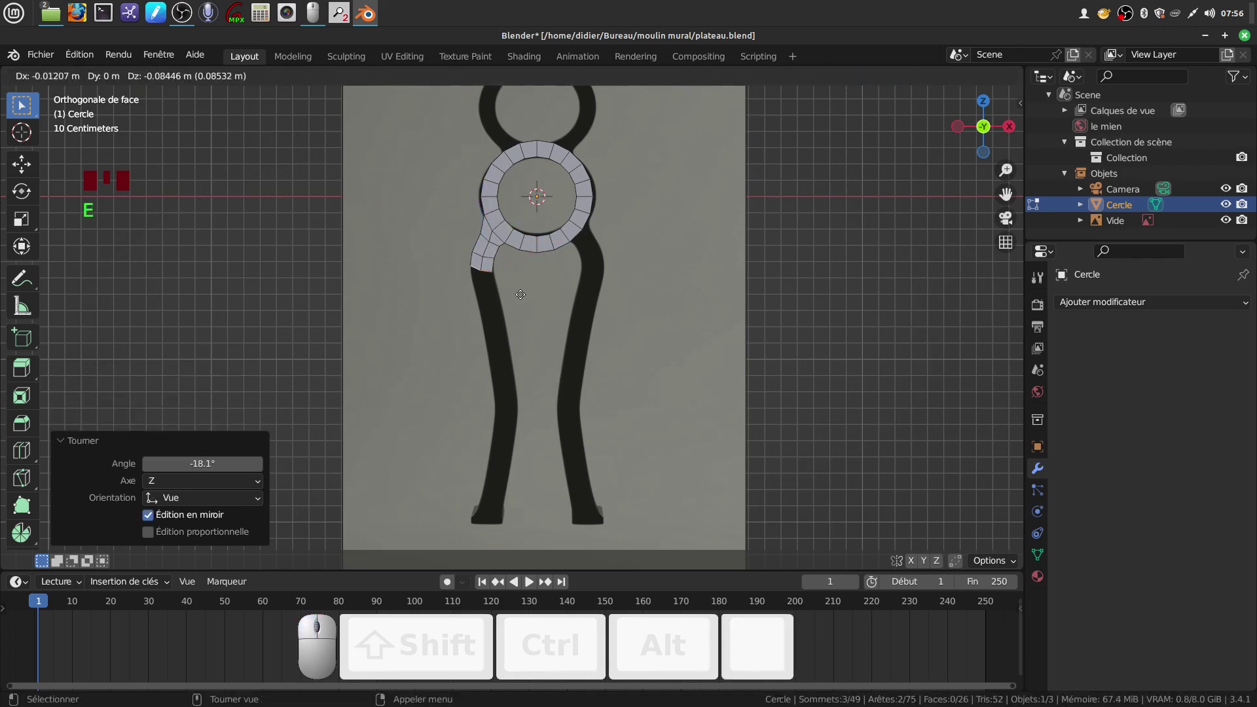
pyautogui.click(519, 295)
pyautogui.press('r')
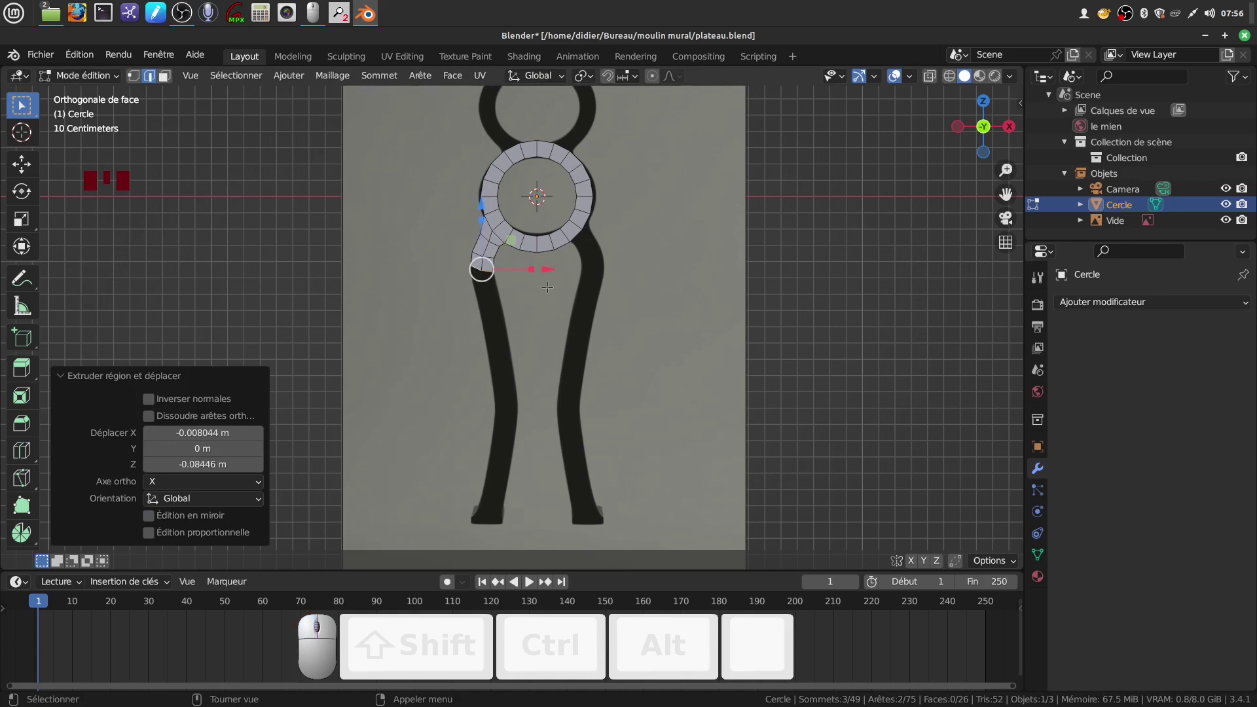
pyautogui.click(547, 265)
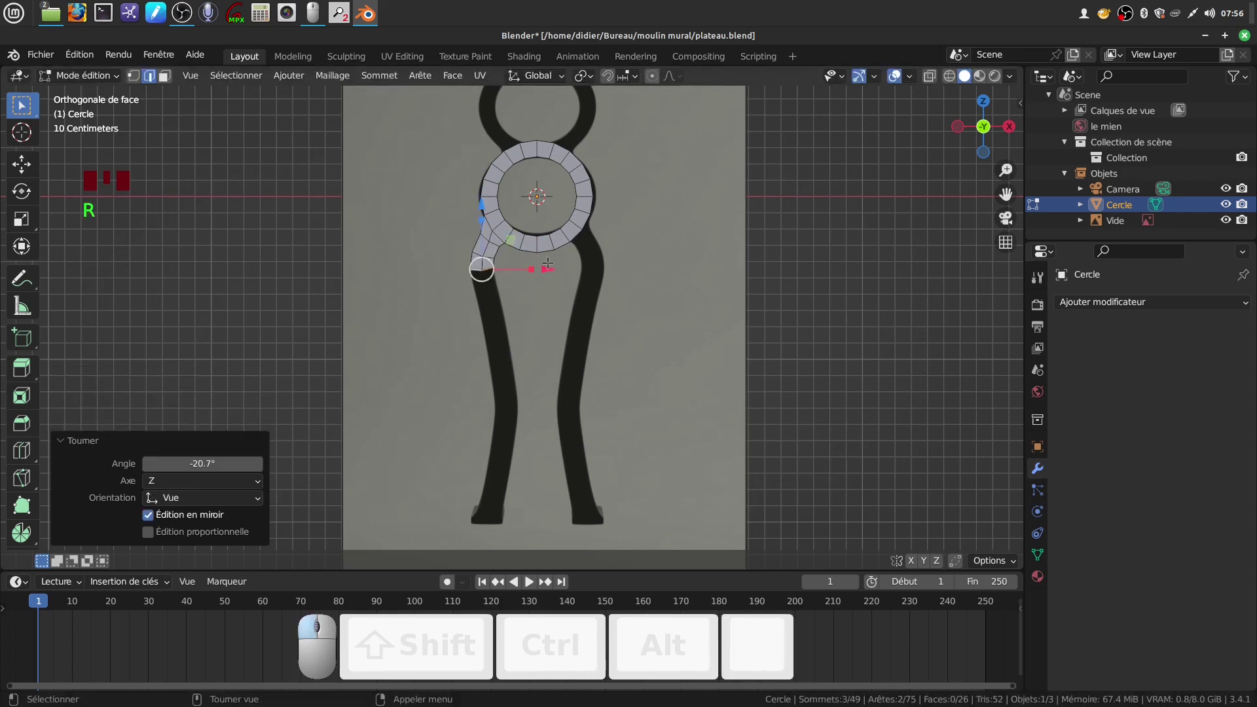
# Step: Extrude the leg's end edges about 0.024 m in X and -0.097 m in Z, and rotate them about -9.65°
pyautogui.press('e')
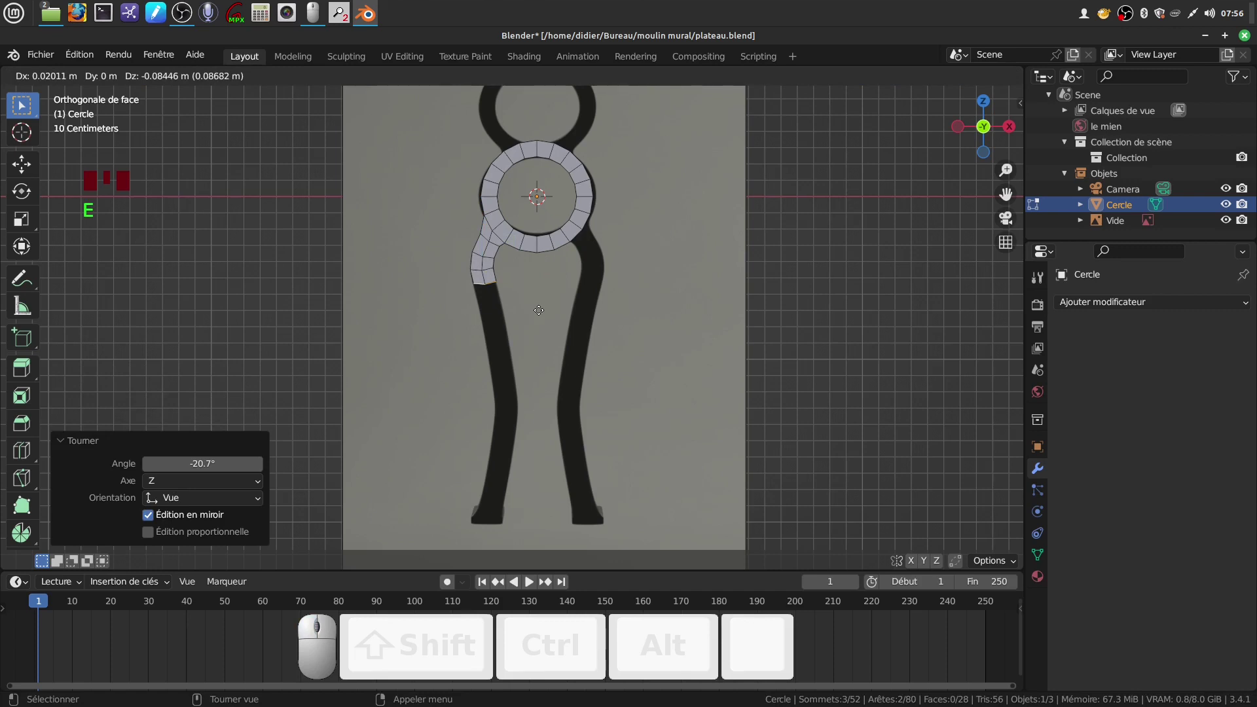
pyautogui.click(538, 313)
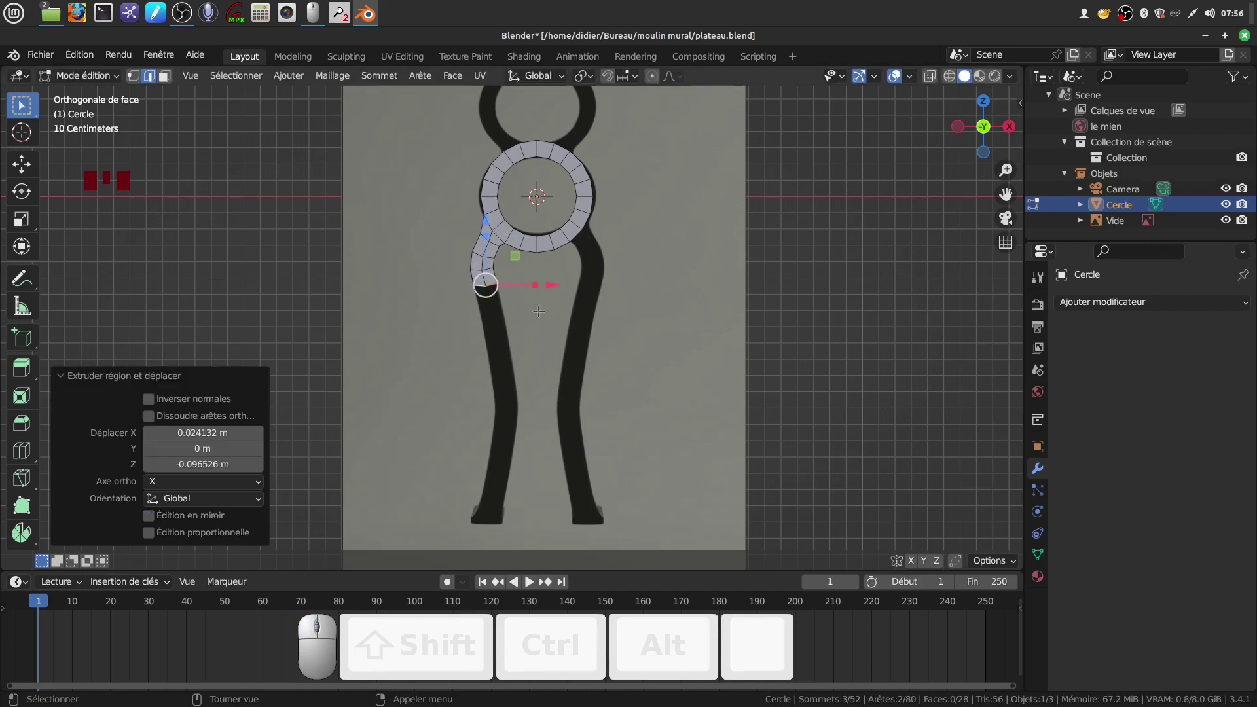
pyautogui.press('r')
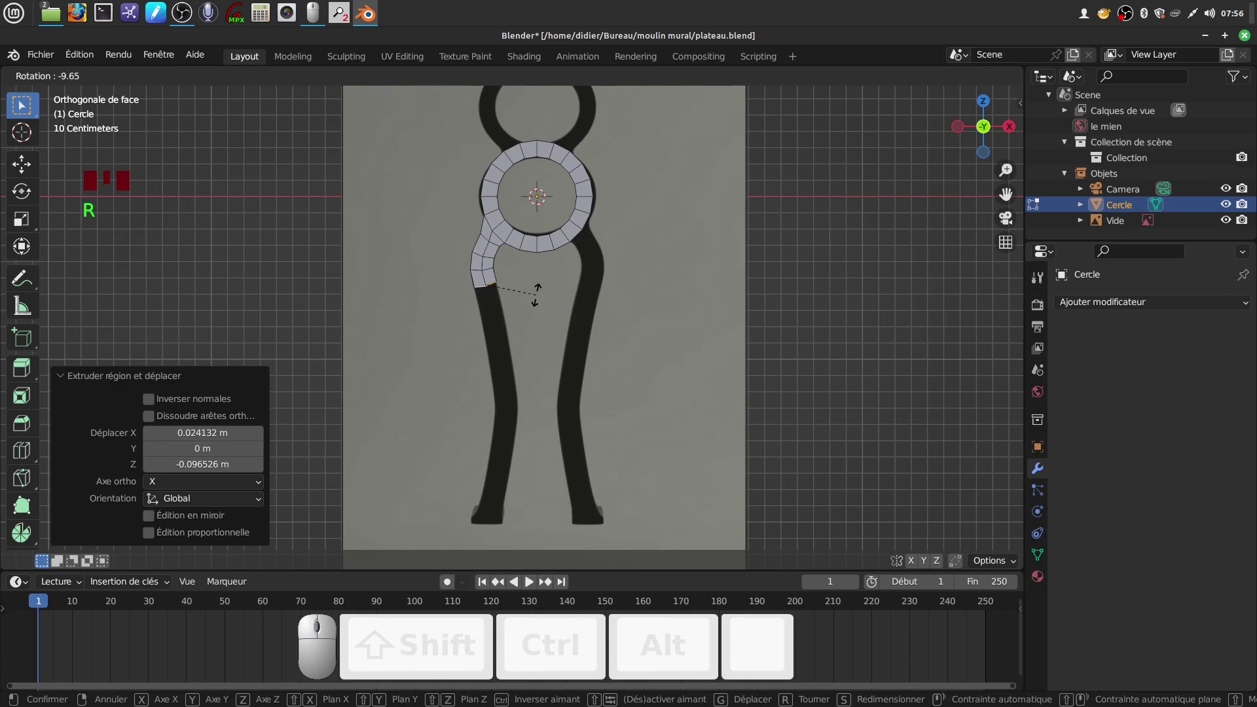
pyautogui.click(537, 308)
# Step: Extrude the leg's long straight section down to the knee, about 0.122 m in X and -0.660 m in Z
pyautogui.scroll(-2, 538, 317)
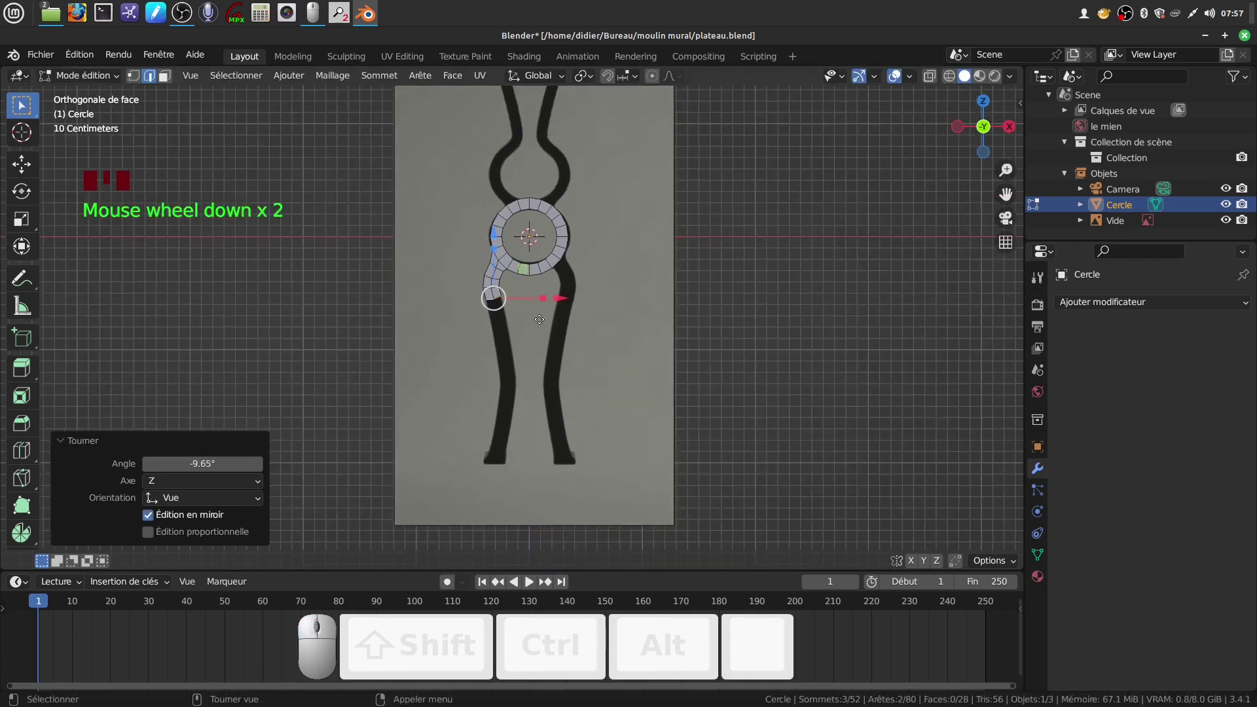
pyautogui.press('e')
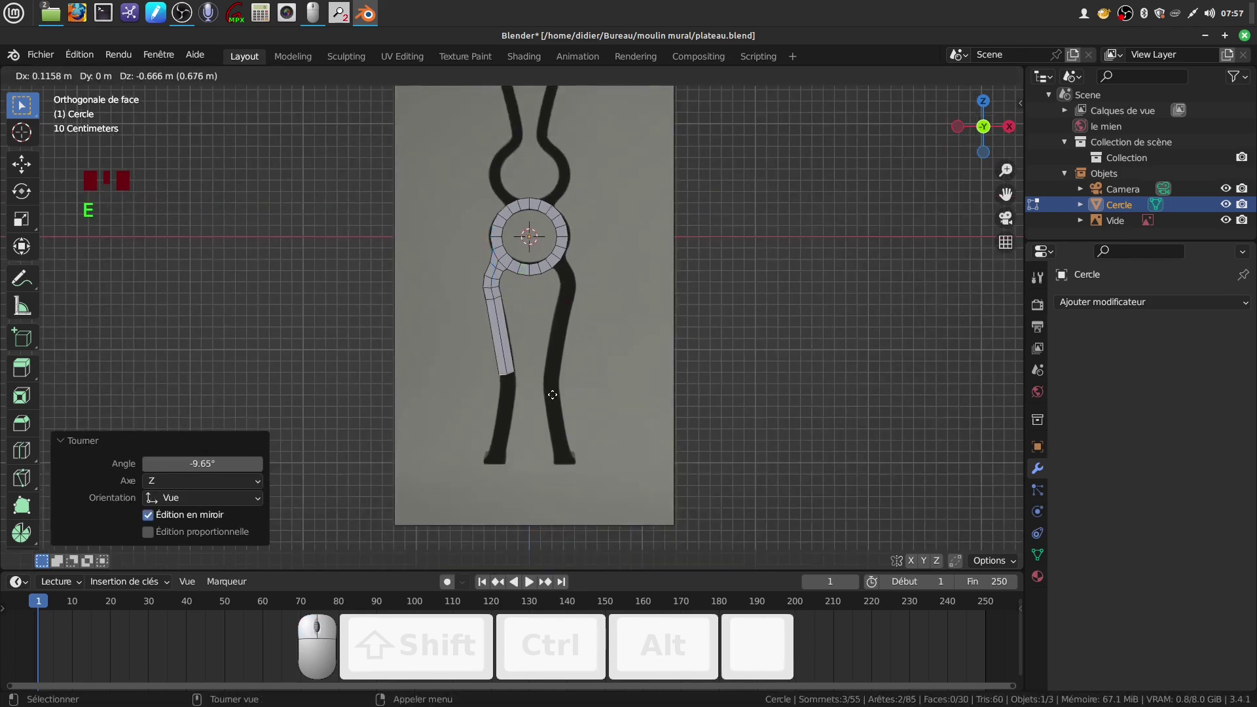
pyautogui.click(554, 394)
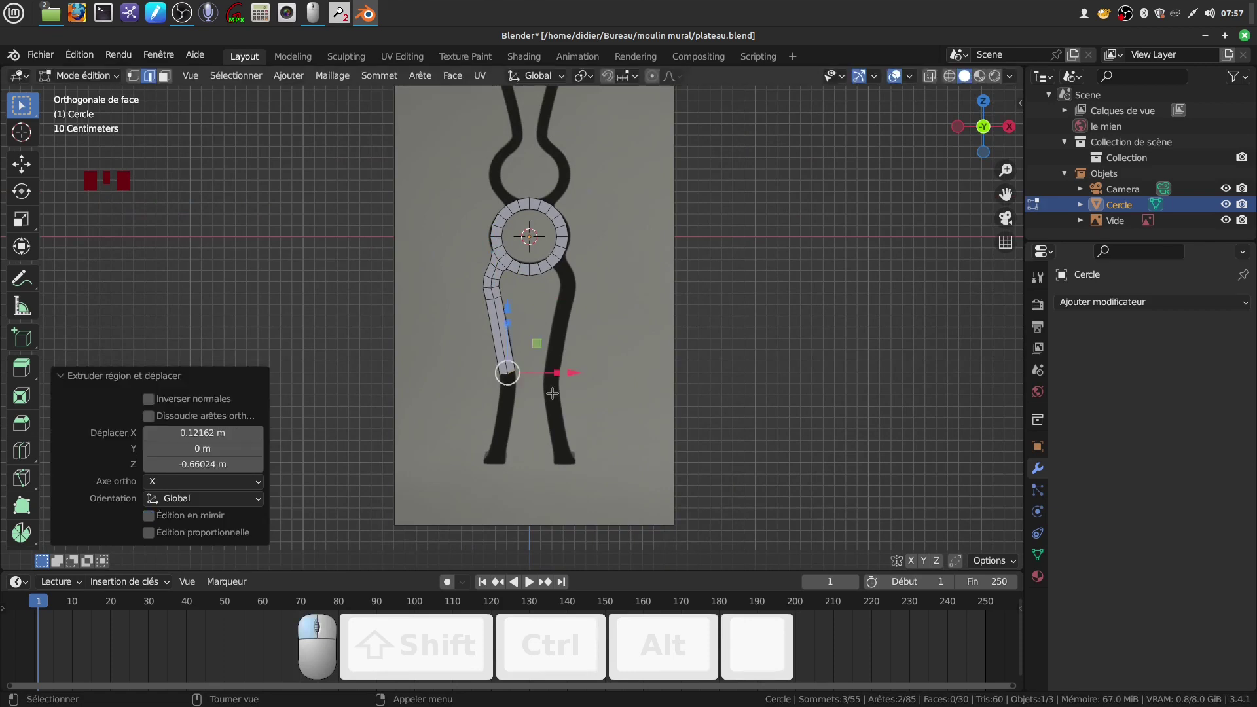
# Step: Extrude the edges at the leg's knee about 0.010 m in X and -0.070 m in Z, and rotate them about 12.3°
pyautogui.scroll(2, 554, 425)
pyautogui.keyDown('shift'); pyautogui.moveTo(535, 472); pyautogui.dragTo(551, 415, button='middle'); pyautogui.keyUp('shift')
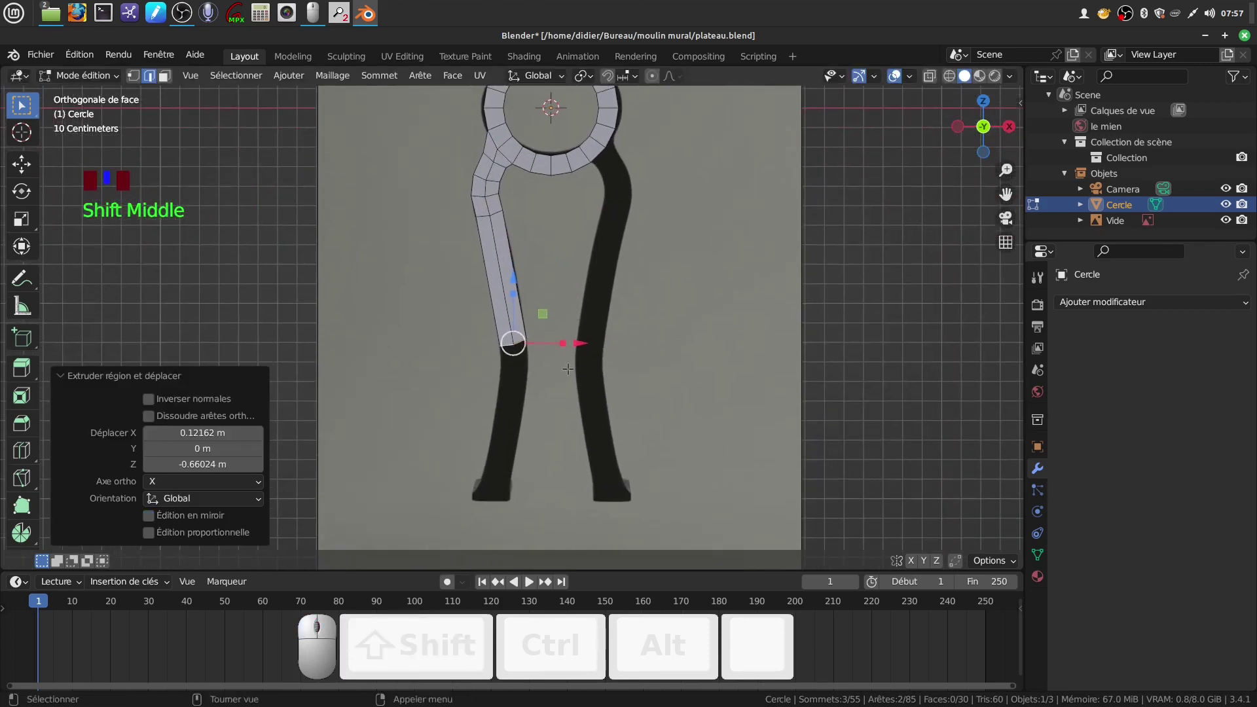
pyautogui.press('e')
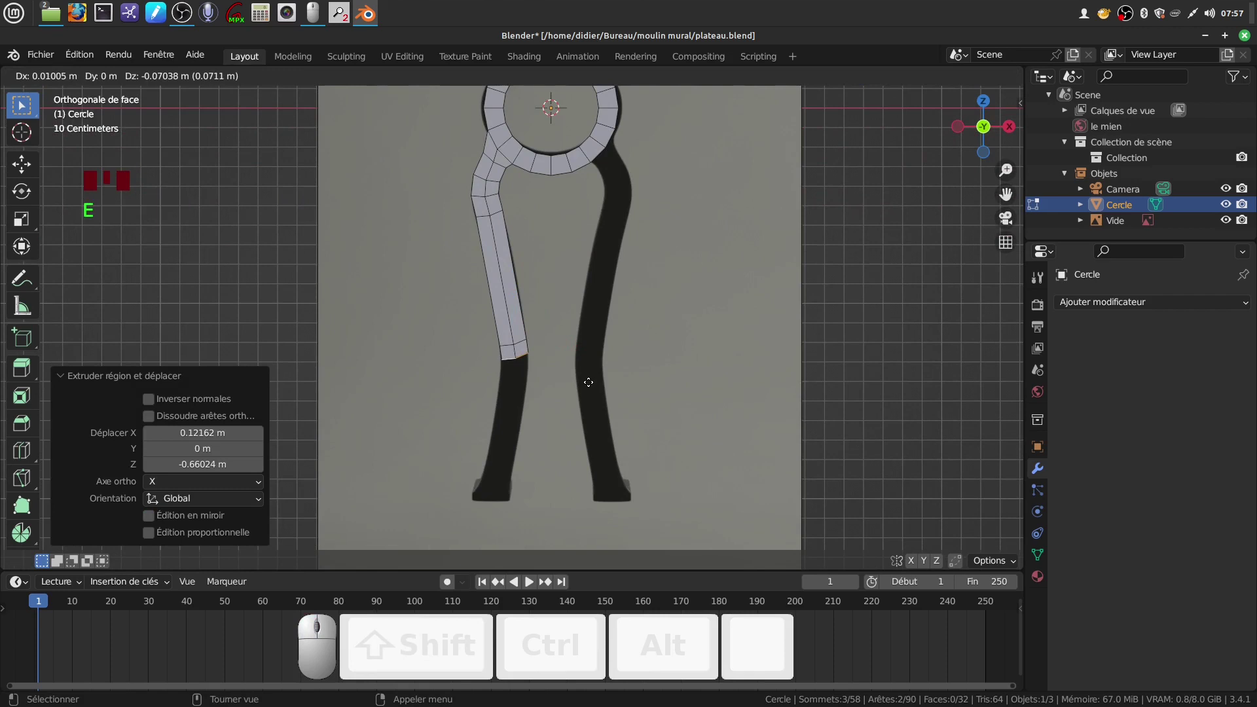
pyautogui.click(588, 383)
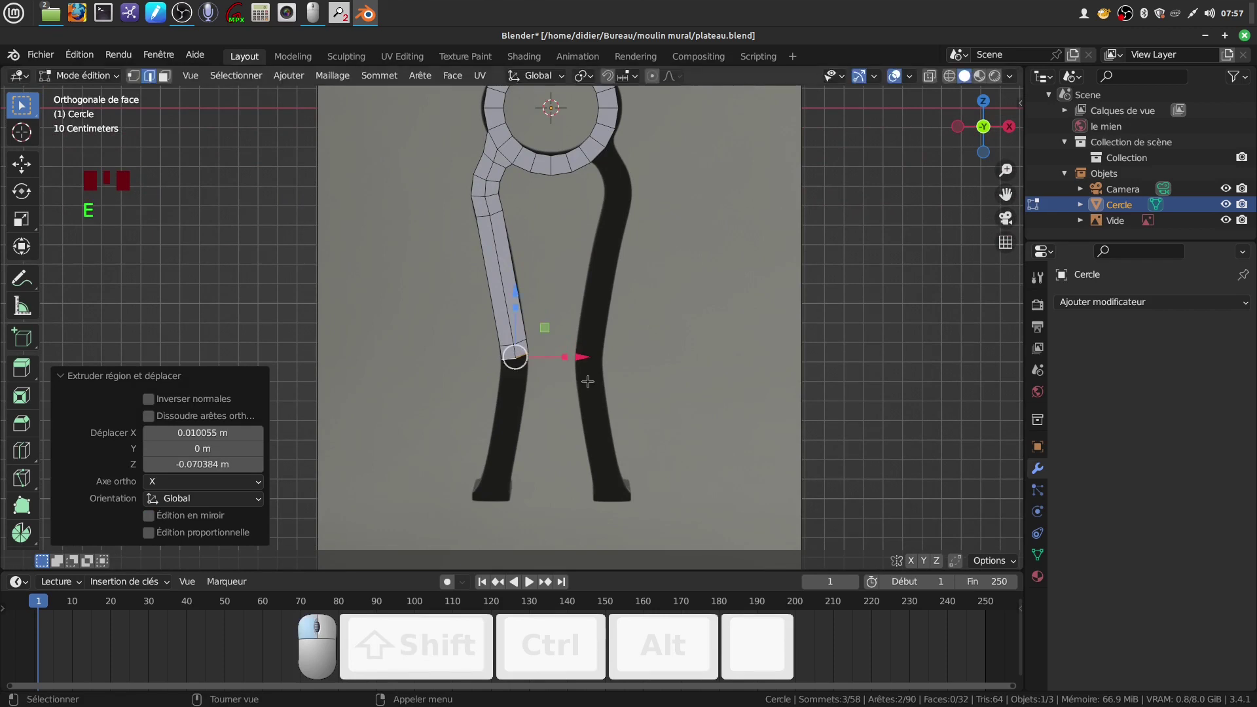
pyautogui.press('r')
pyautogui.click(553, 385)
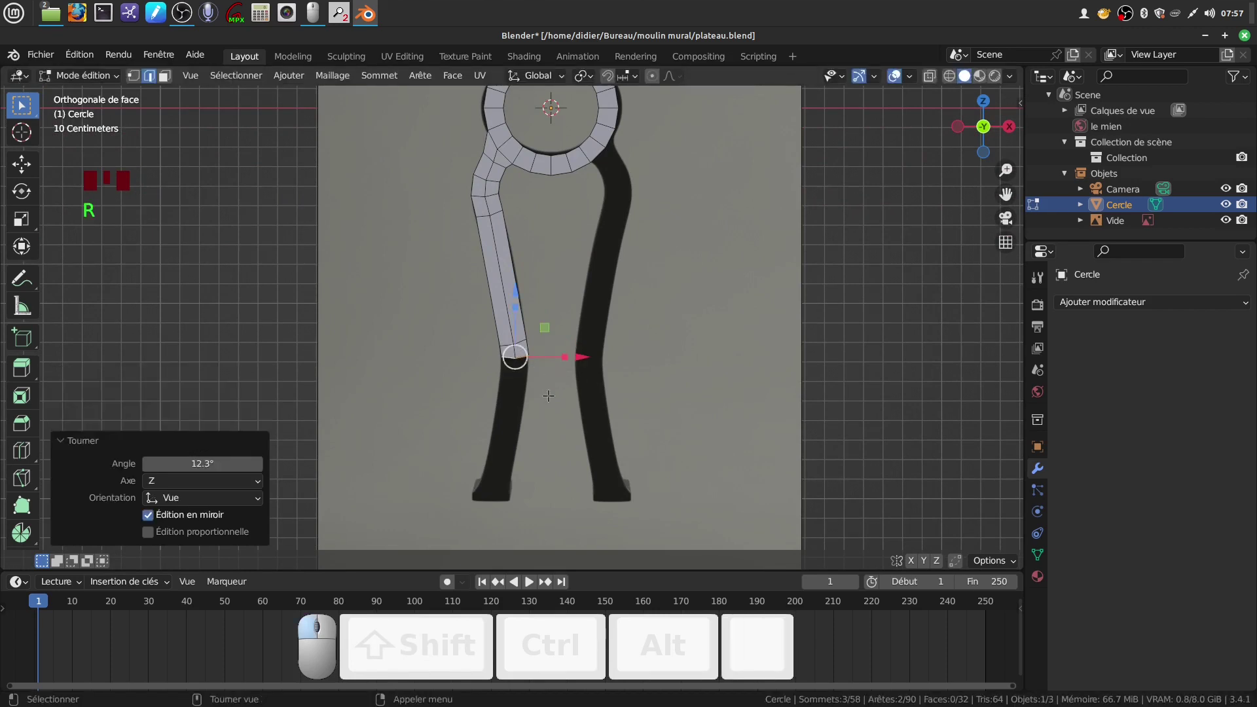
# Step: Extrude the knee's end edges about -0.007 m in X and -0.094 m in Z, and rotate them about 8.28°
pyautogui.press('e')
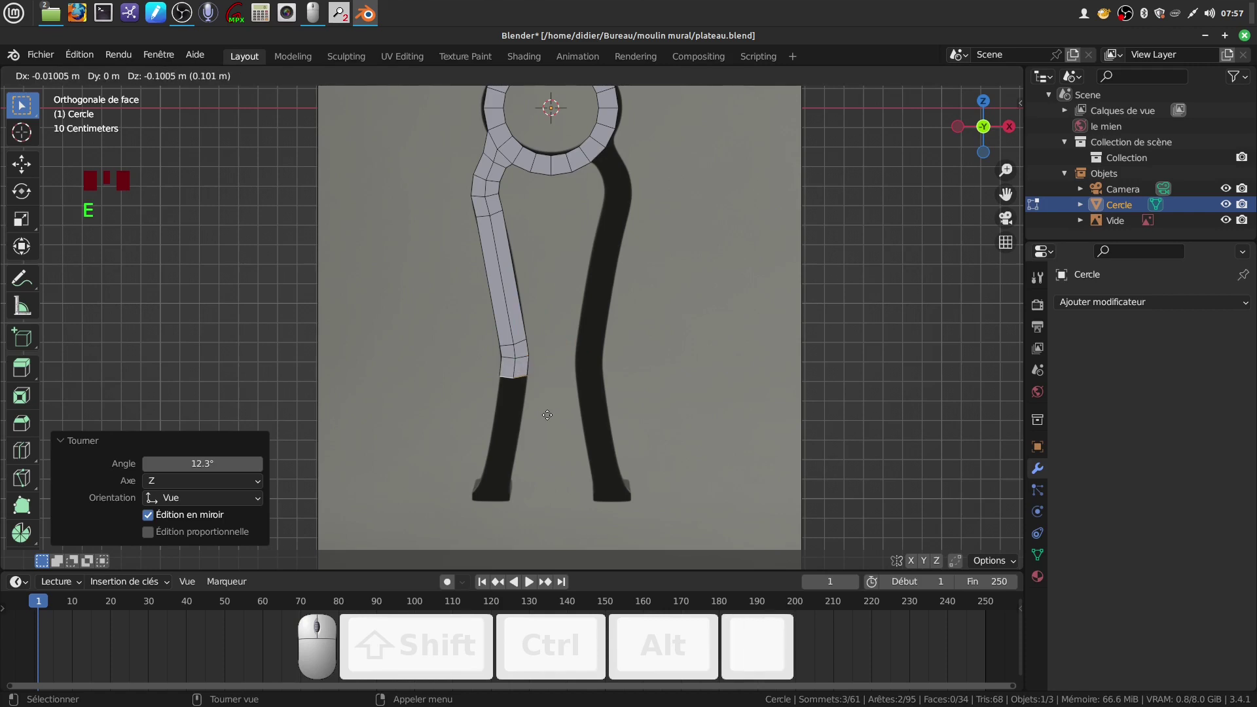
pyautogui.click(558, 421)
pyautogui.press('r')
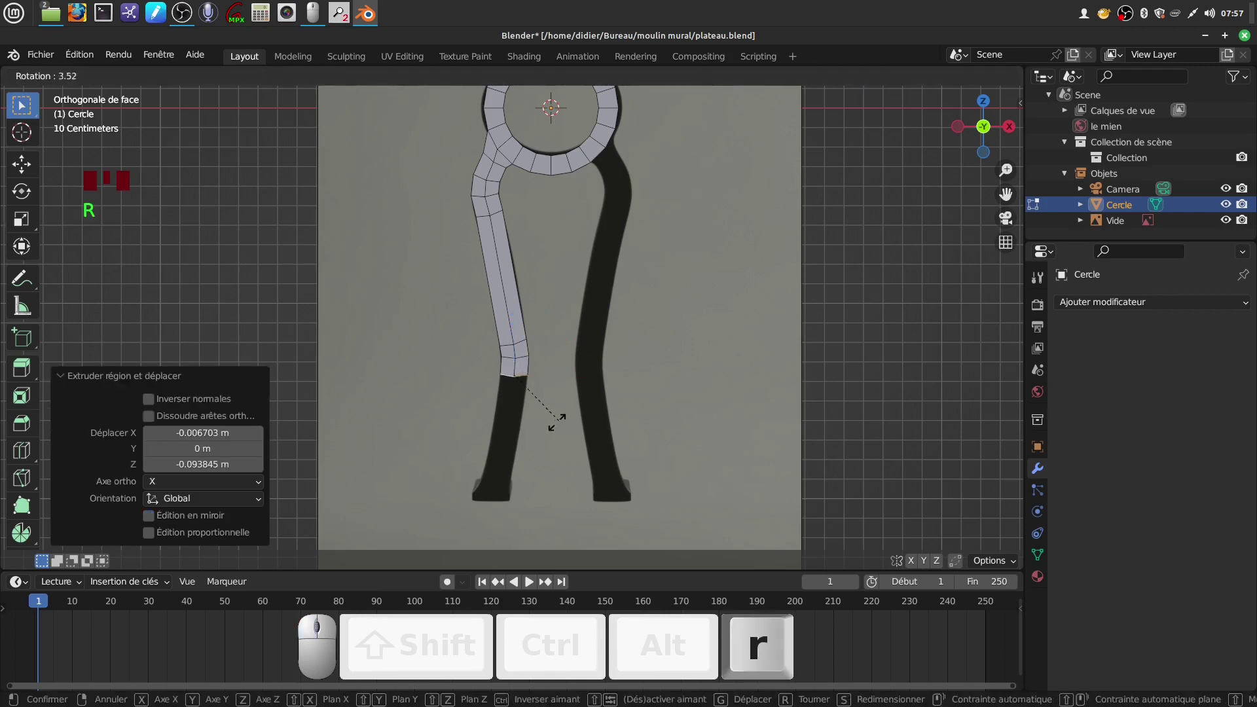
pyautogui.click(552, 424)
# Step: Extrude the lower leg about -0.117 m in X and -0.637 m in Z, and raise its end about 0.057 m to the top of the foot
pyautogui.press('e')
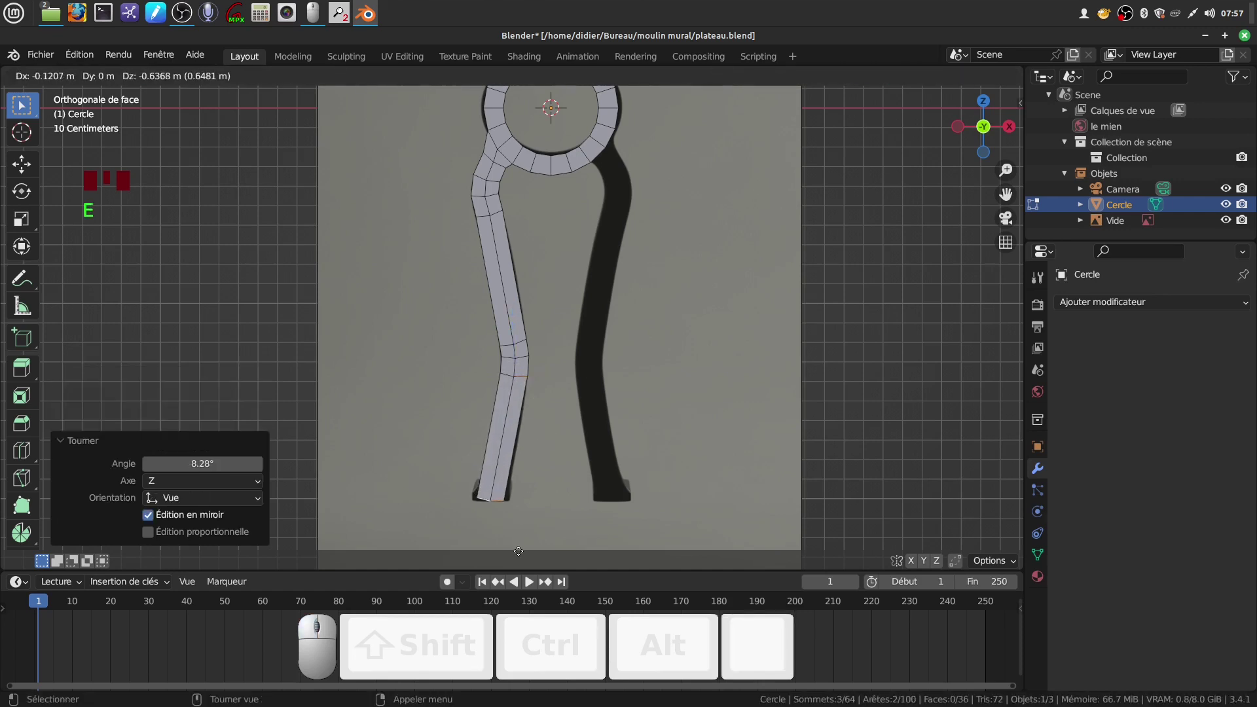
pyautogui.click(490, 499)
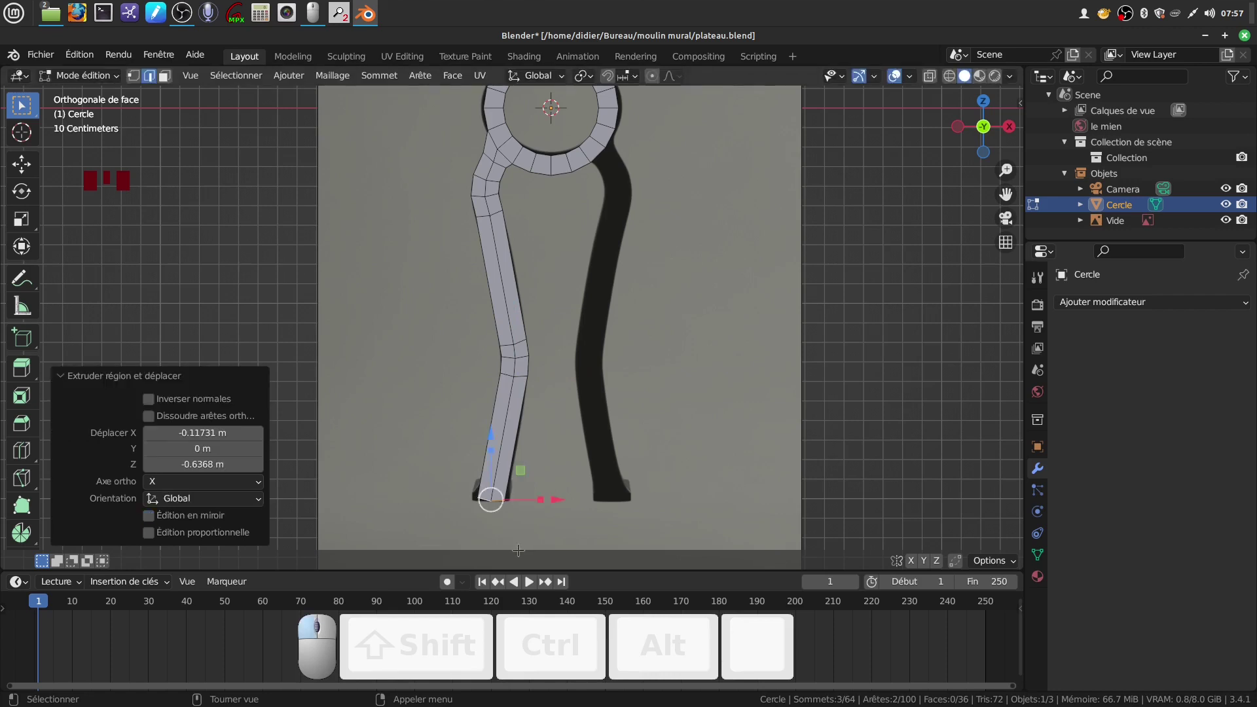
pyautogui.moveTo(492, 462)
pyautogui.mouseDown()
pyautogui.moveTo(490, 488)
pyautogui.moveTo(494, 452)
pyautogui.mouseUp()
pyautogui.click(492, 451)
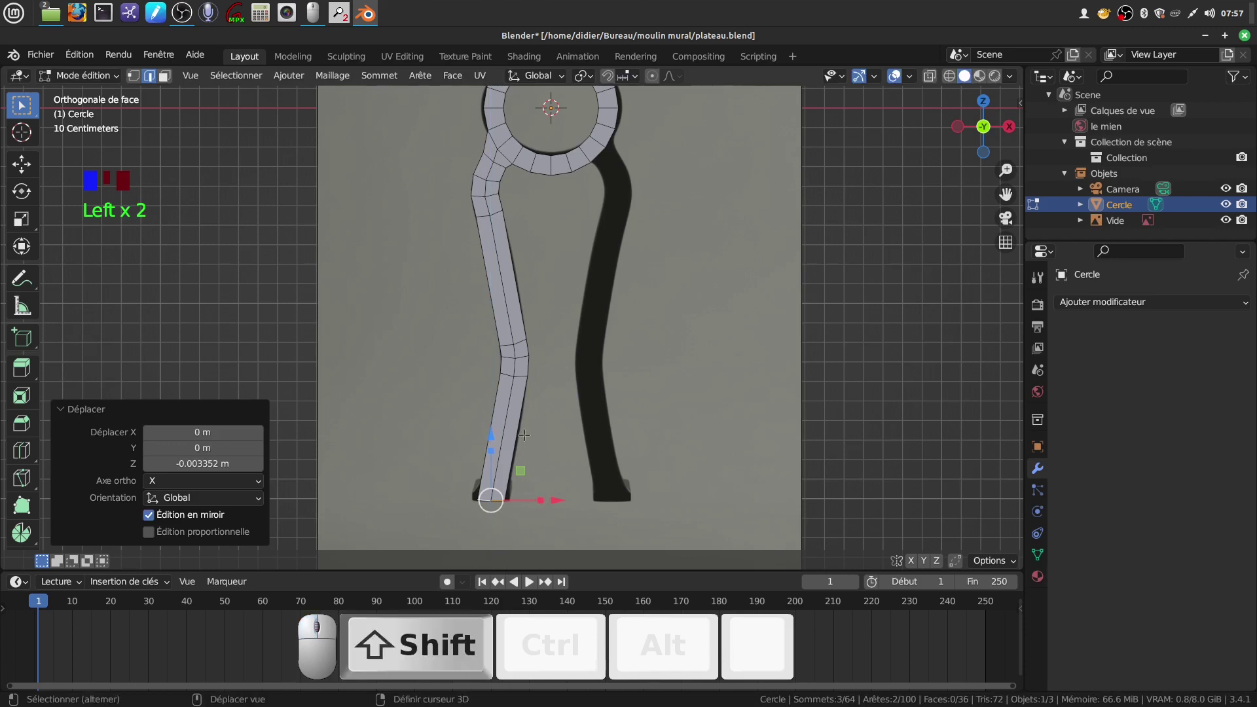
pyautogui.keyDown('shift'); pyautogui.moveTo(539, 500); pyautogui.dragTo(545, 457, button='middle'); pyautogui.keyUp('shift')
pyautogui.moveTo(499, 394); pyautogui.dragTo(499, 384)
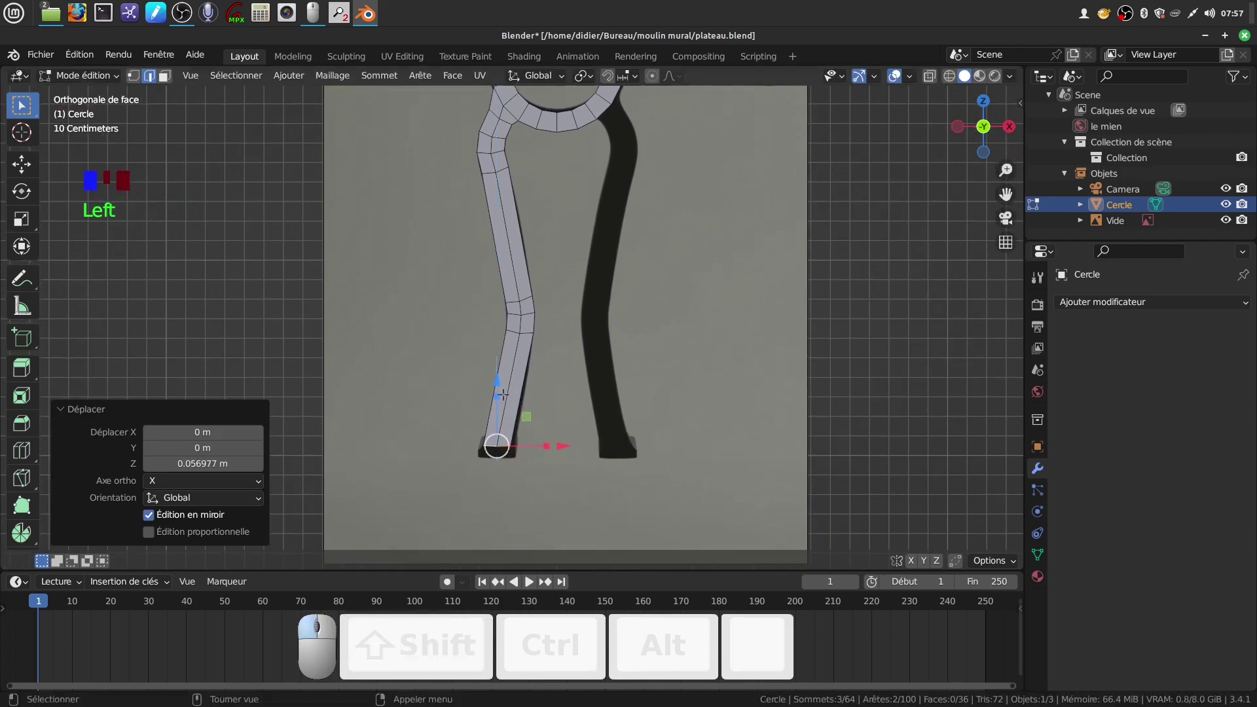
# Step: Extrude the foot at the leg's end about -0.054 m in Z, and scale its bottom edges to about 1.389
pyautogui.click(537, 464)
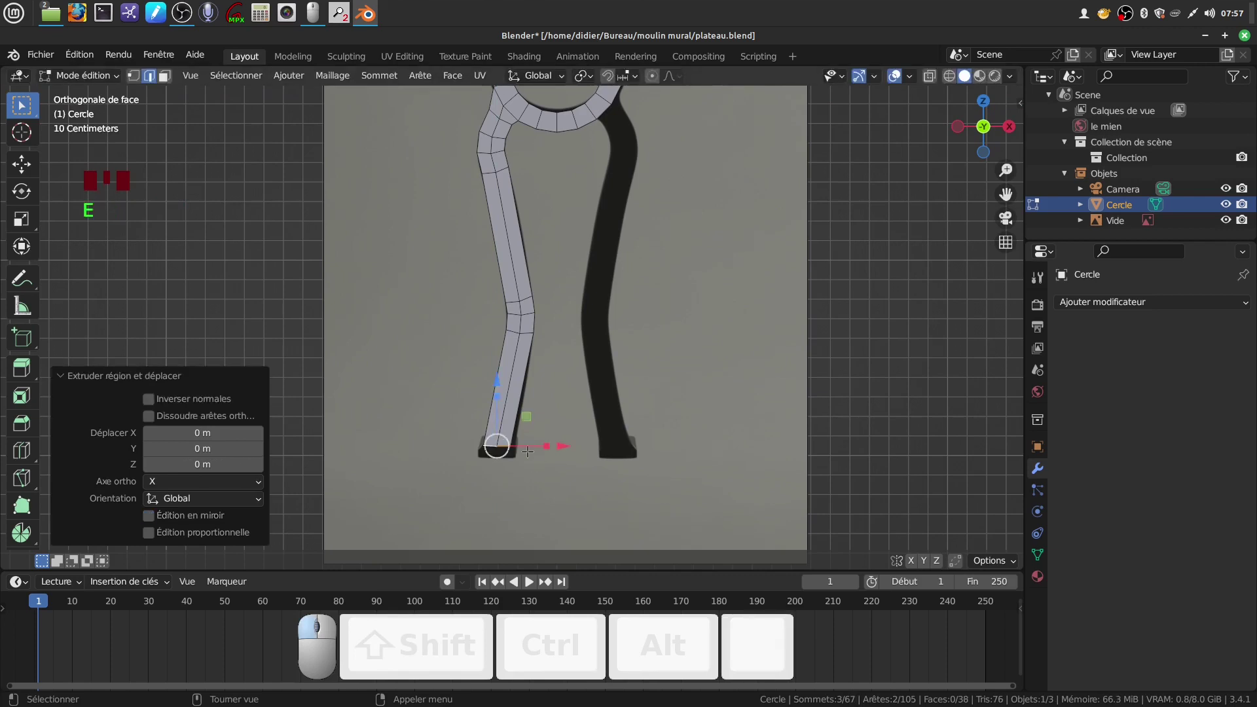
pyautogui.moveTo(496, 384); pyautogui.dragTo(497, 394)
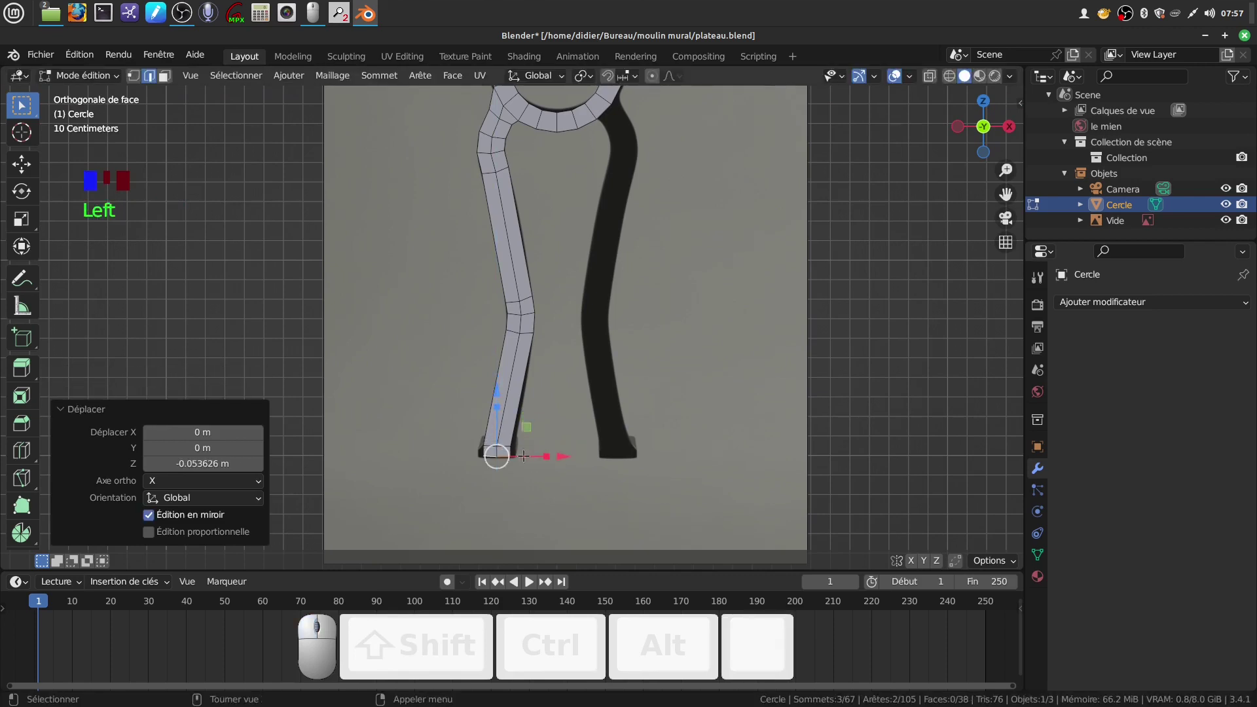
pyautogui.press('s')
pyautogui.click(462, 471)
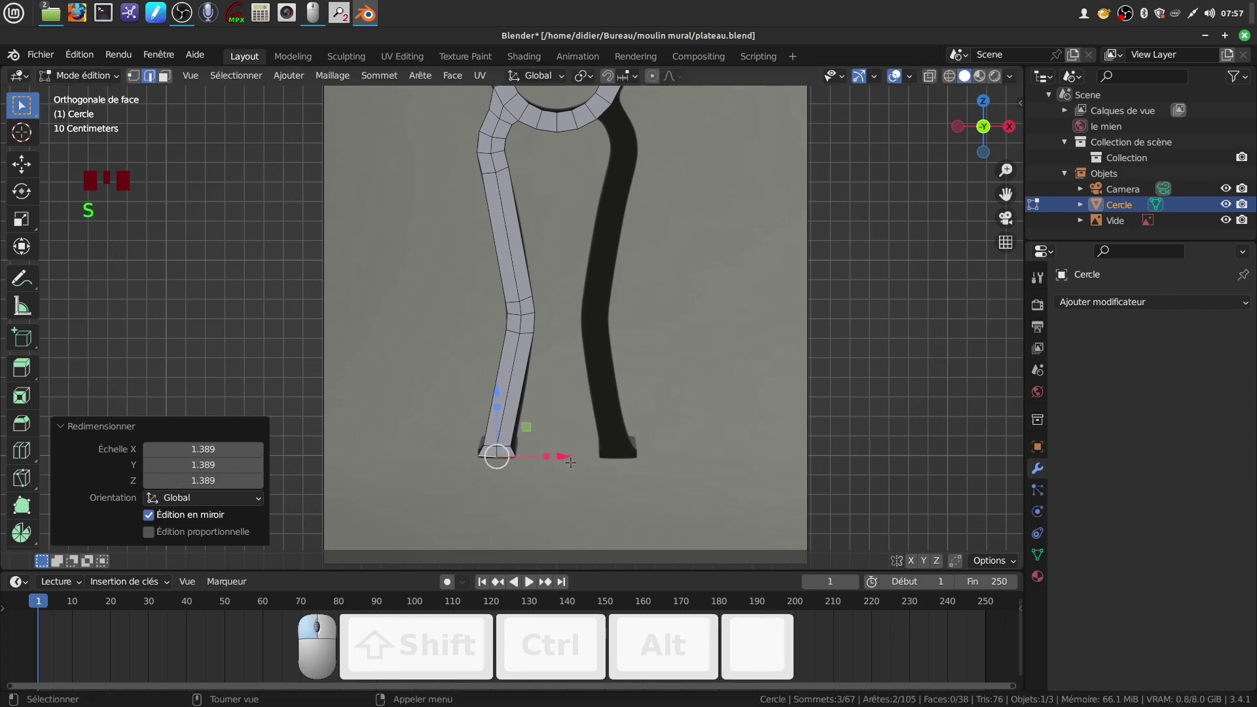
# Step: Select the outer edge at the ring's upper left, where the upper arm meets the ring
pyautogui.scroll(-3, 556, 407)
pyautogui.keyDown('shift'); pyautogui.moveTo(524, 402); pyautogui.dragTo(554, 508, button='middle'); pyautogui.keyUp('shift')
pyautogui.scroll(3, 539, 507)
pyautogui.keyDown('shift'); pyautogui.moveTo(554, 433); pyautogui.dragTo(567, 490, button='middle'); pyautogui.keyUp('shift')
pyautogui.scroll(2, 567, 489)
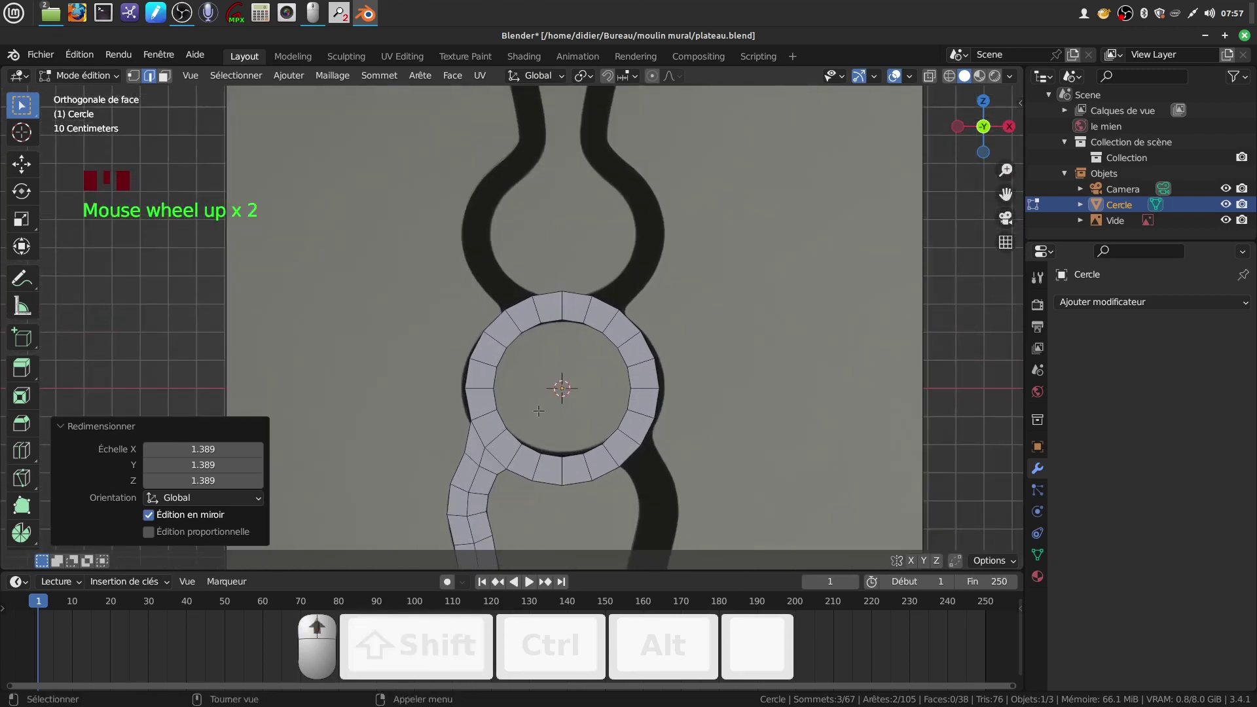
pyautogui.click(516, 303)
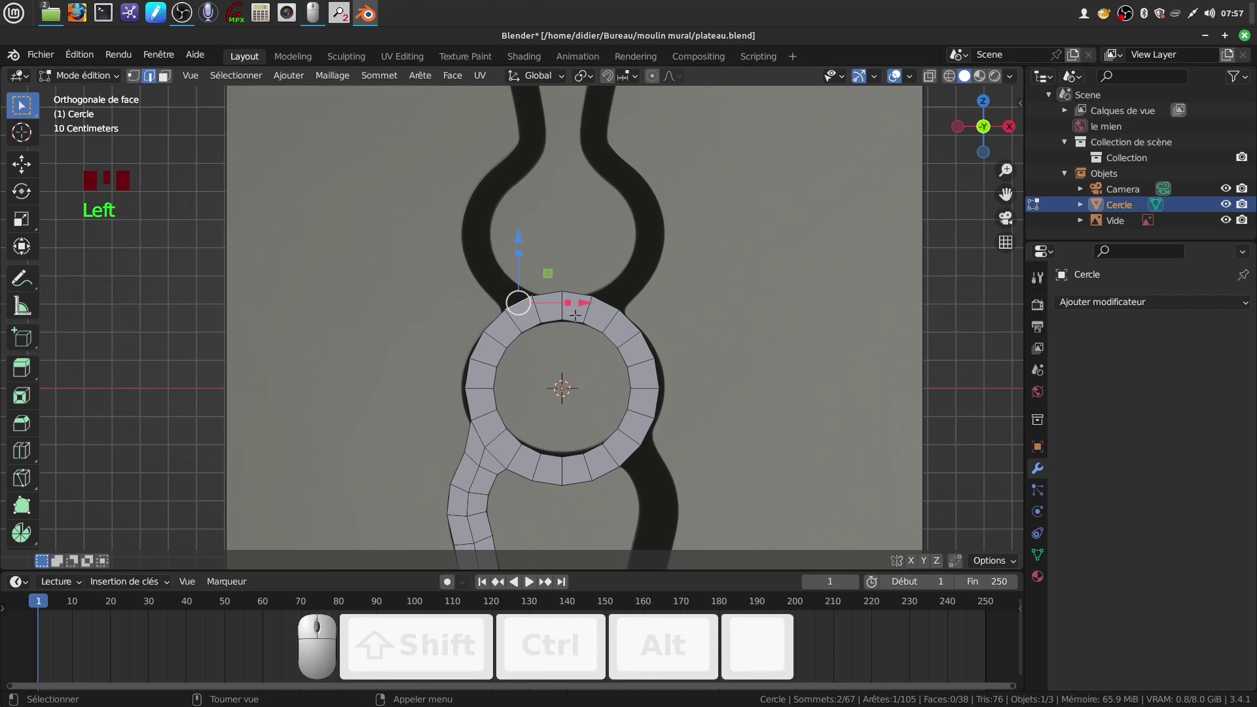
# Step: Scale the ring's selected upper-left outer edge by 1.289 and extrude it about 0.08 m toward the upper curve of the reference
pyautogui.press('s')
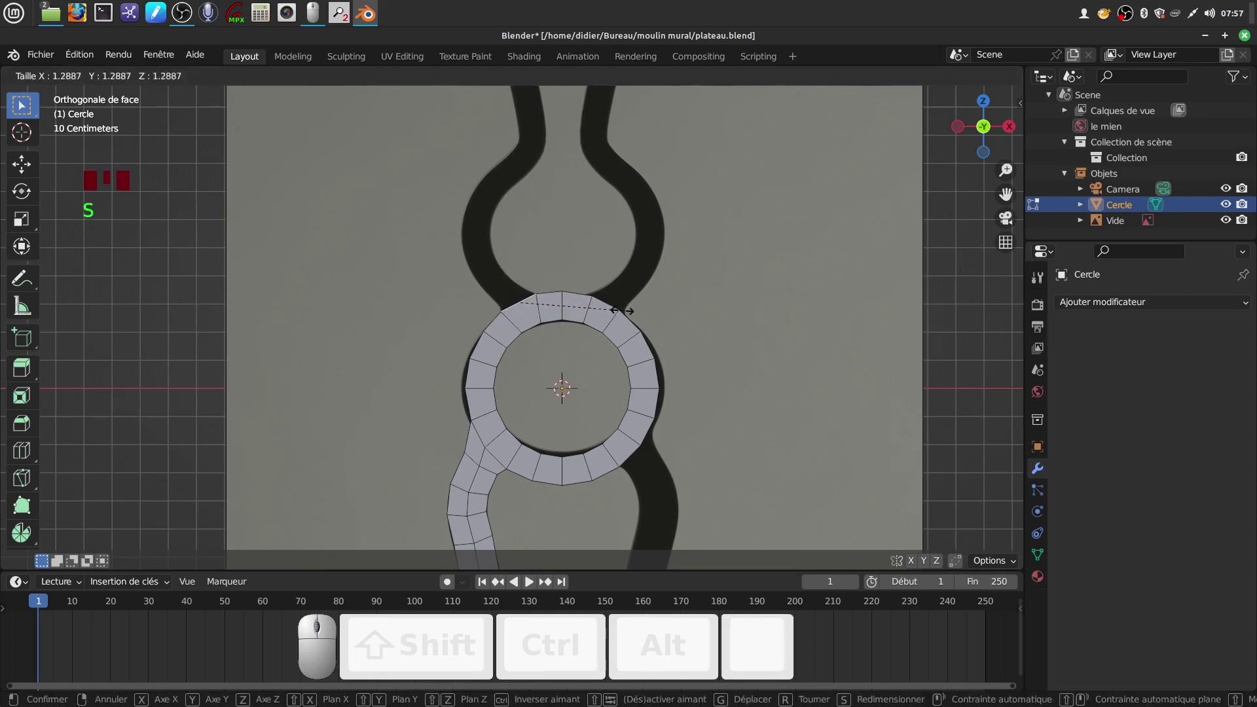
pyautogui.click(621, 310)
pyautogui.press('e')
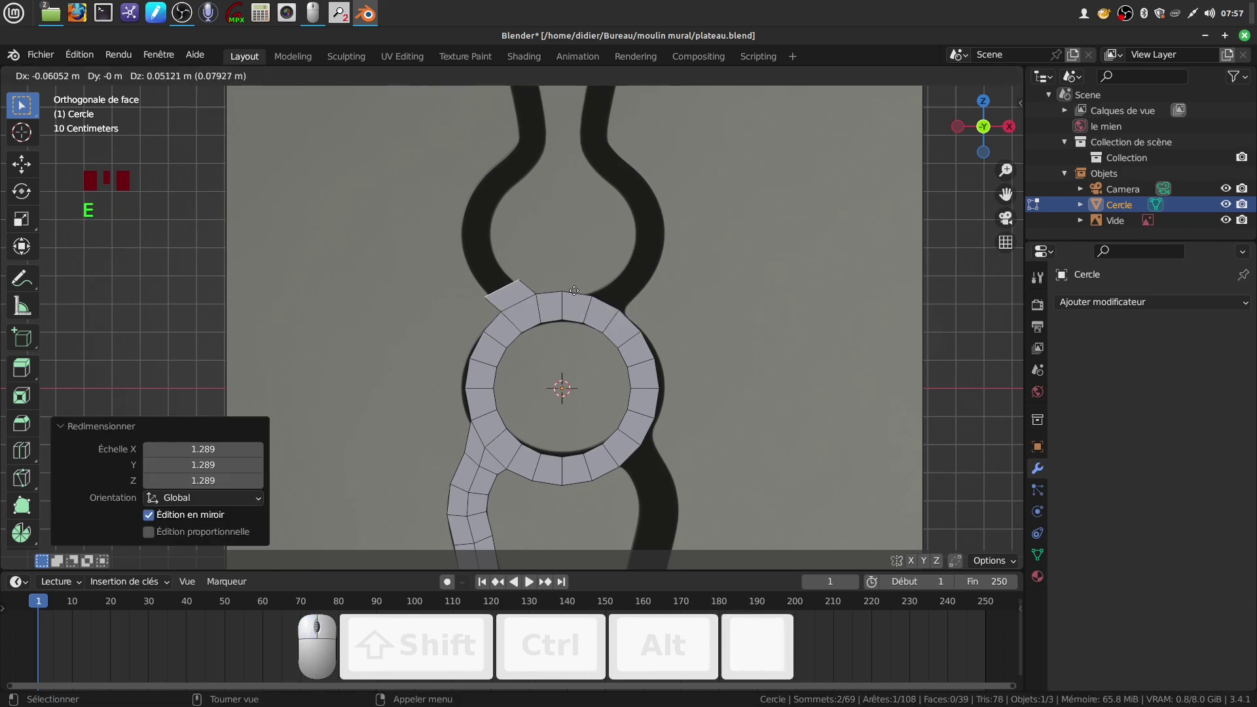
pyautogui.click(574, 290)
# Step: Scale the extruded end edge by 0.76 and rotate it -14.1° to match the reference arm's width and direction
pyautogui.press('s')
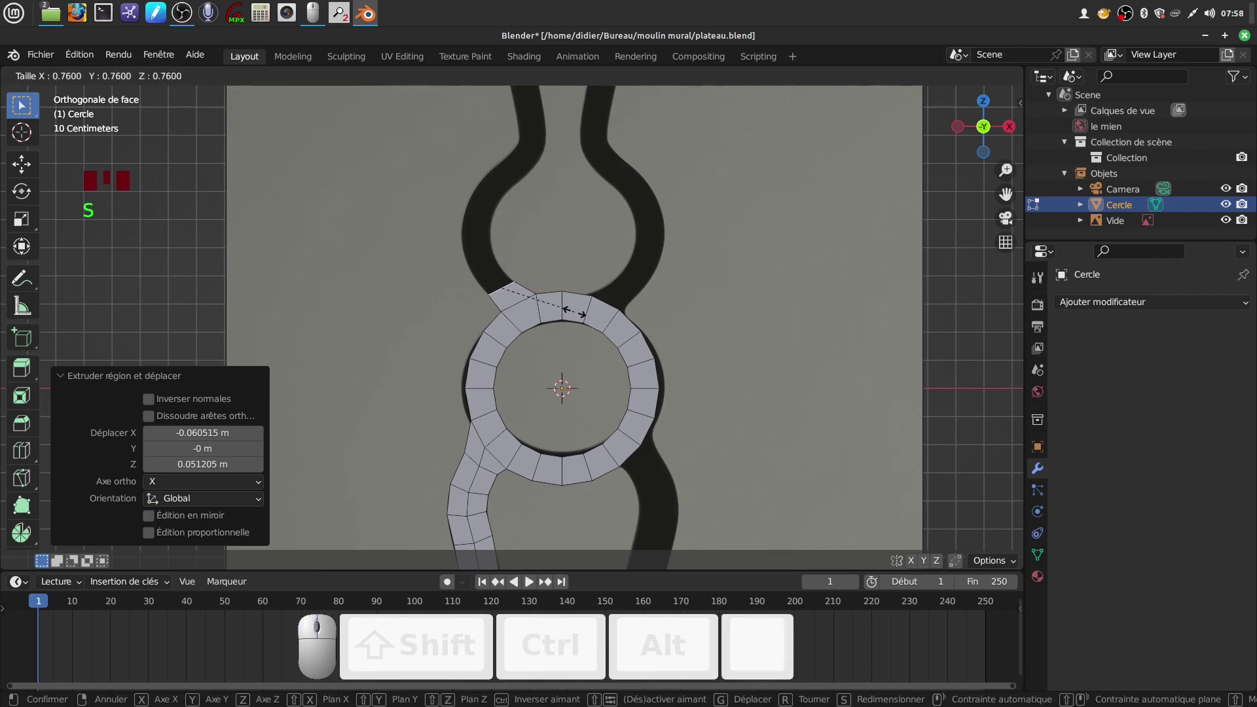
pyautogui.click(575, 313)
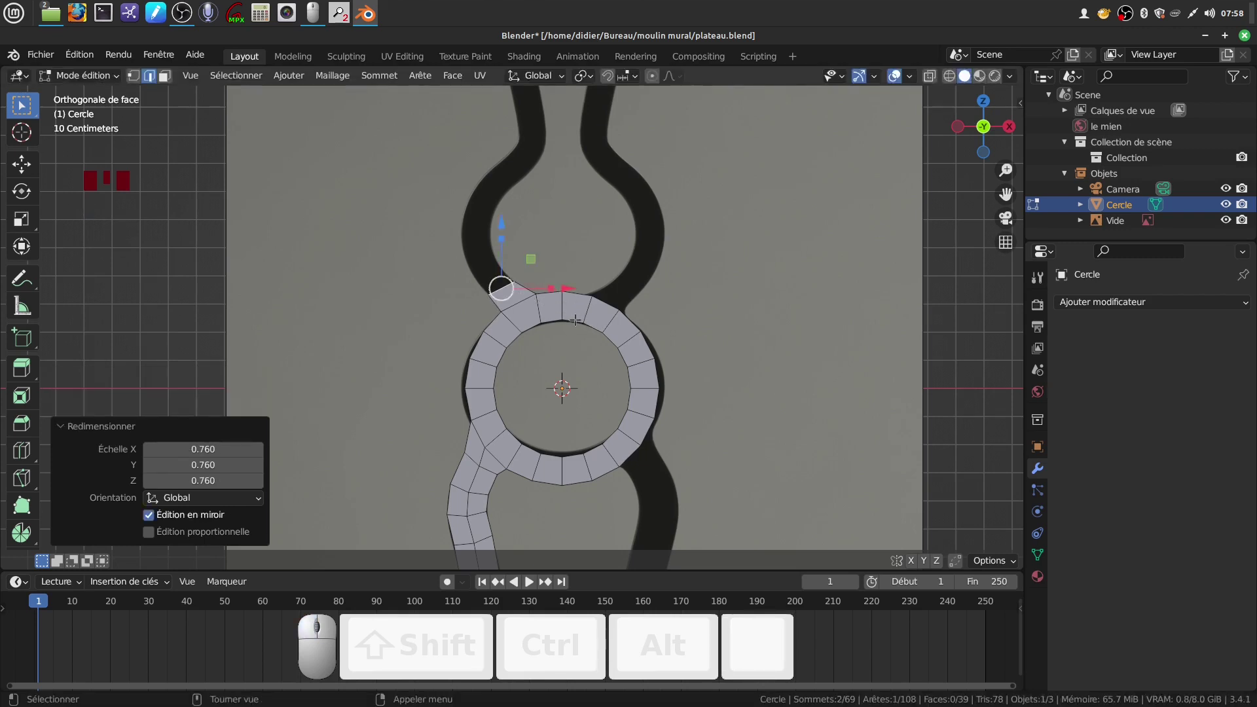
pyautogui.press('r')
pyautogui.click(570, 317)
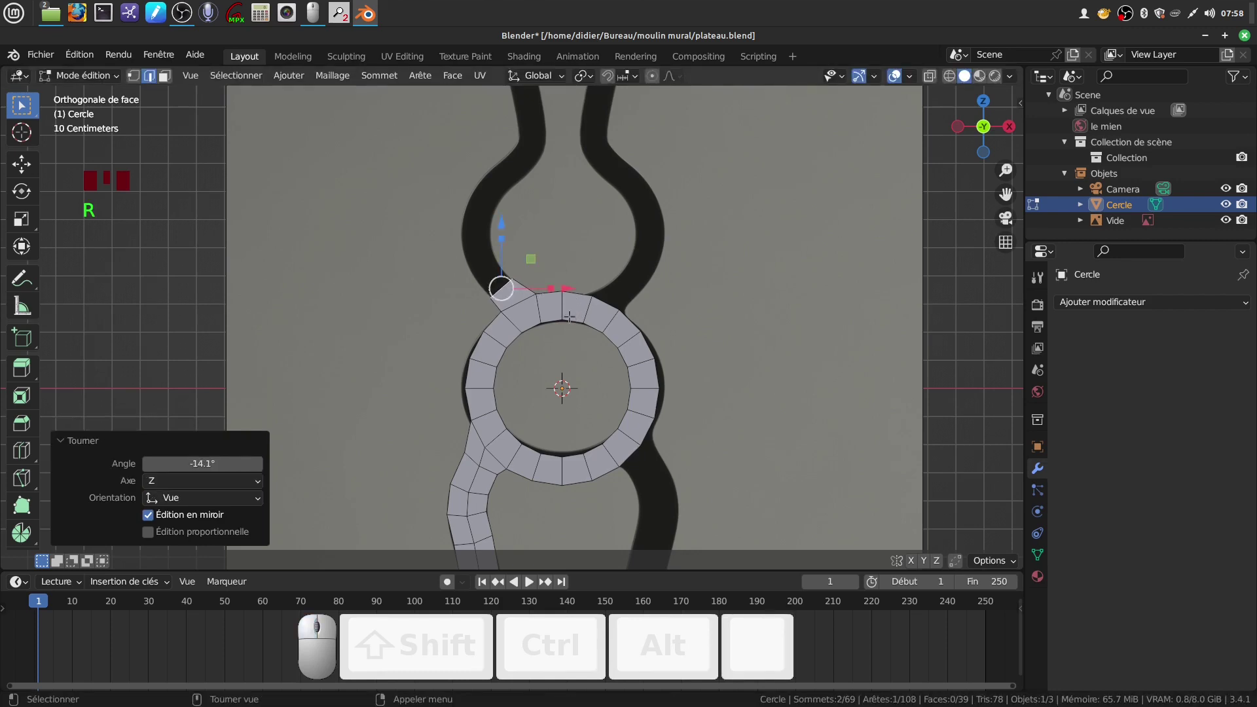
# Step: Extrude two segments of about 0.09 m and 0.10 m along the bulb's lower-left curve, rotating their end edges 13.9° and 25.3°
pyautogui.press('e')
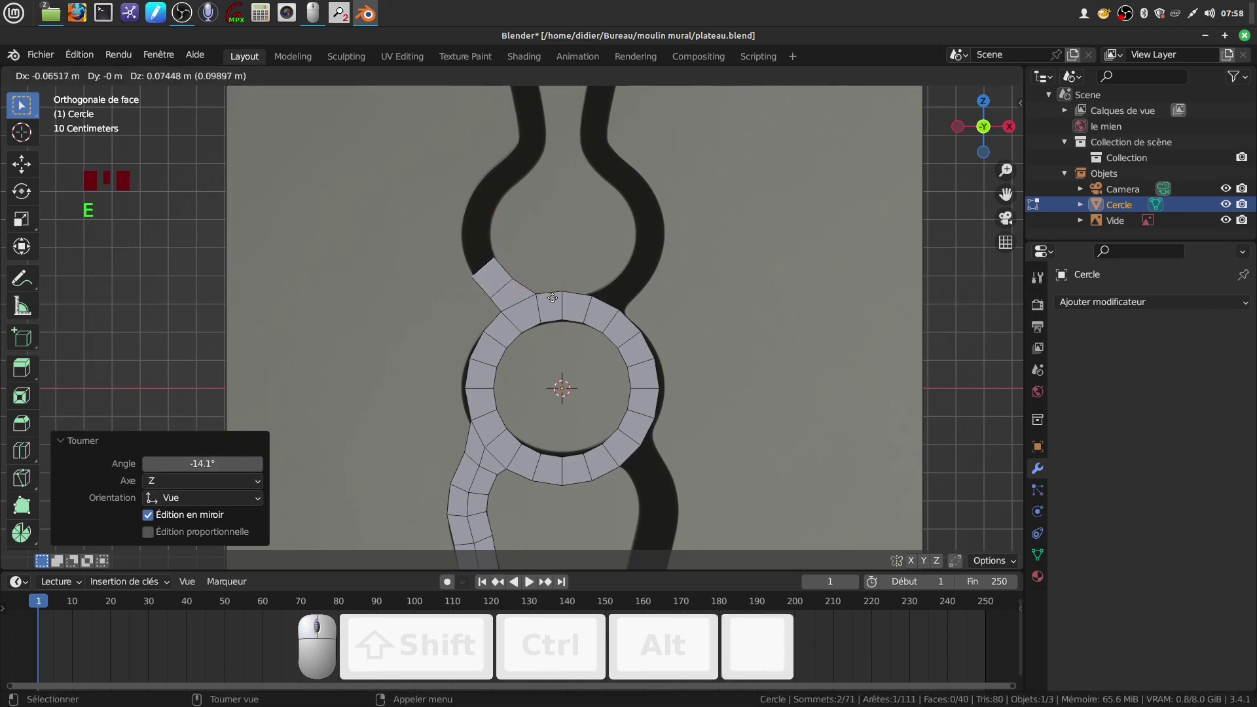
pyautogui.click(576, 310)
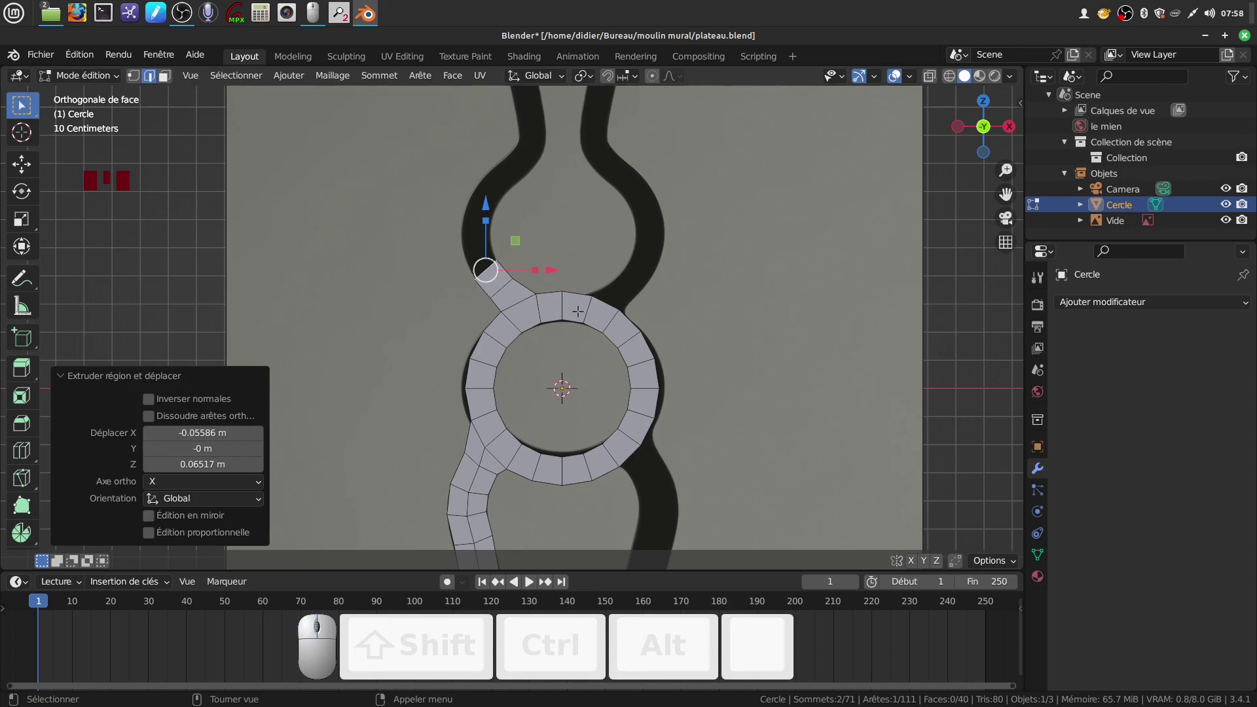
pyautogui.press('r')
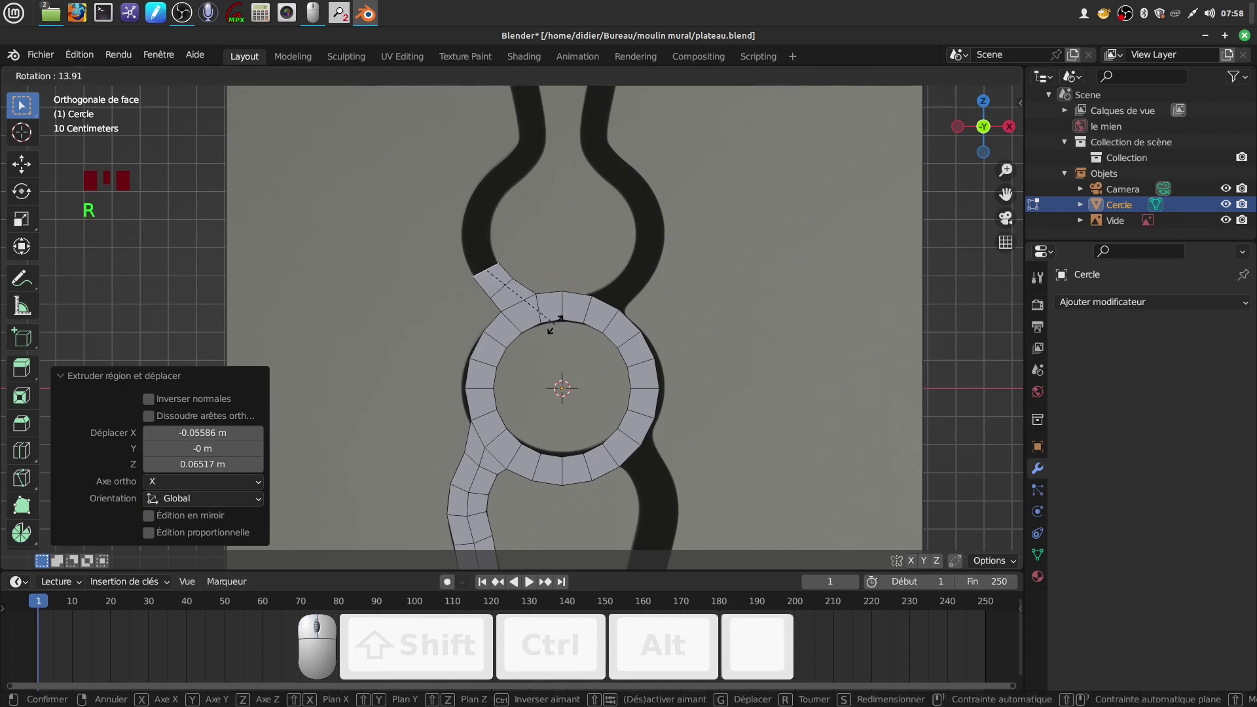
pyautogui.click(555, 325)
pyautogui.press('e')
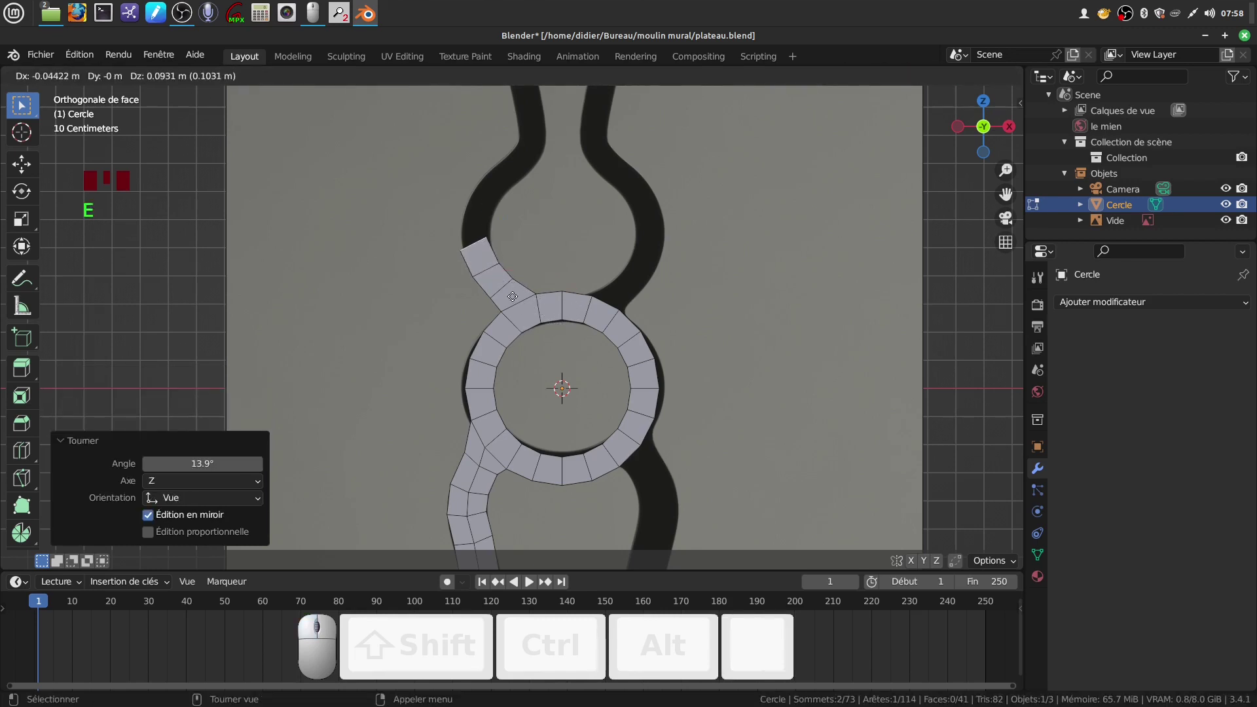
pyautogui.click(514, 296)
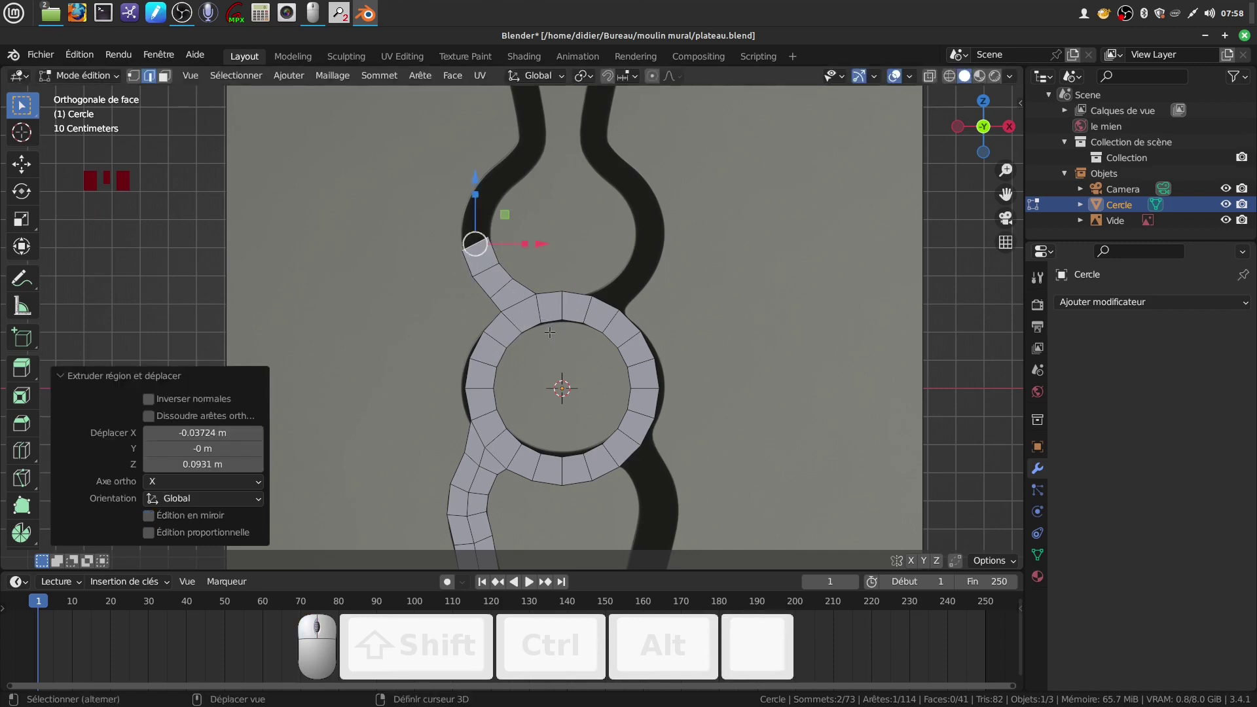
pyautogui.keyDown('shift'); pyautogui.moveTo(547, 317); pyautogui.dragTo(543, 372, button='middle'); pyautogui.keyUp('shift')
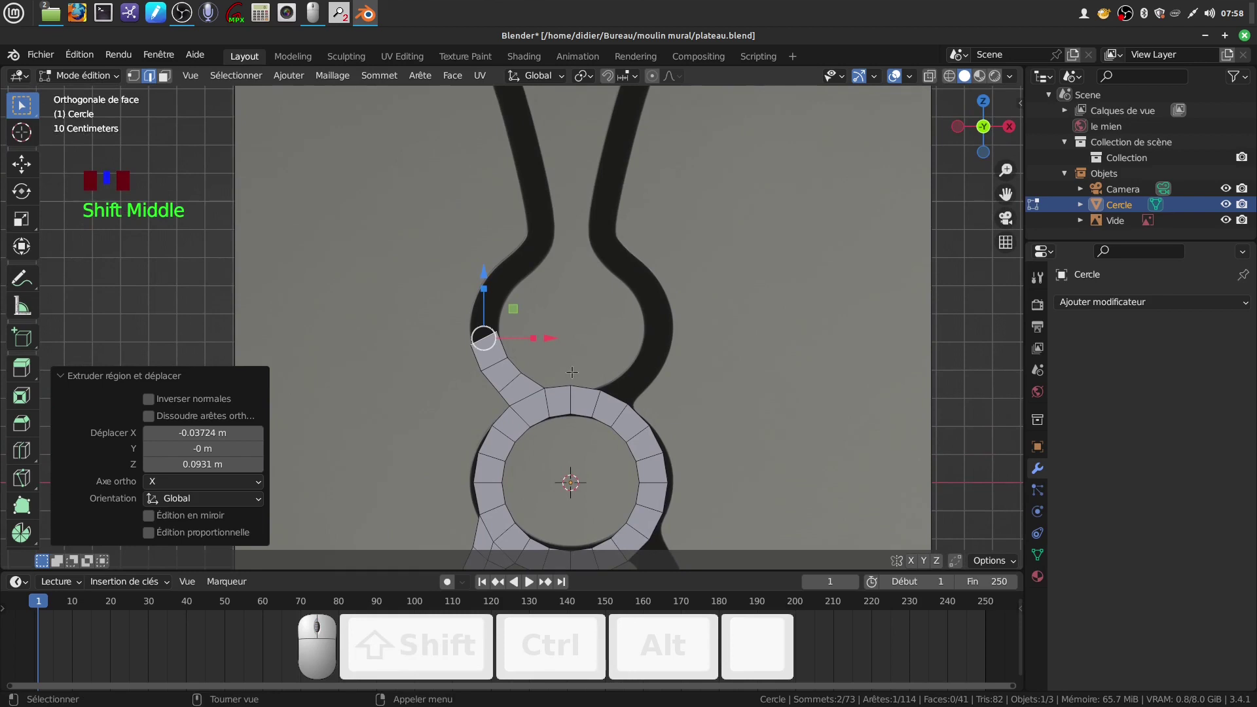
pyautogui.press('r')
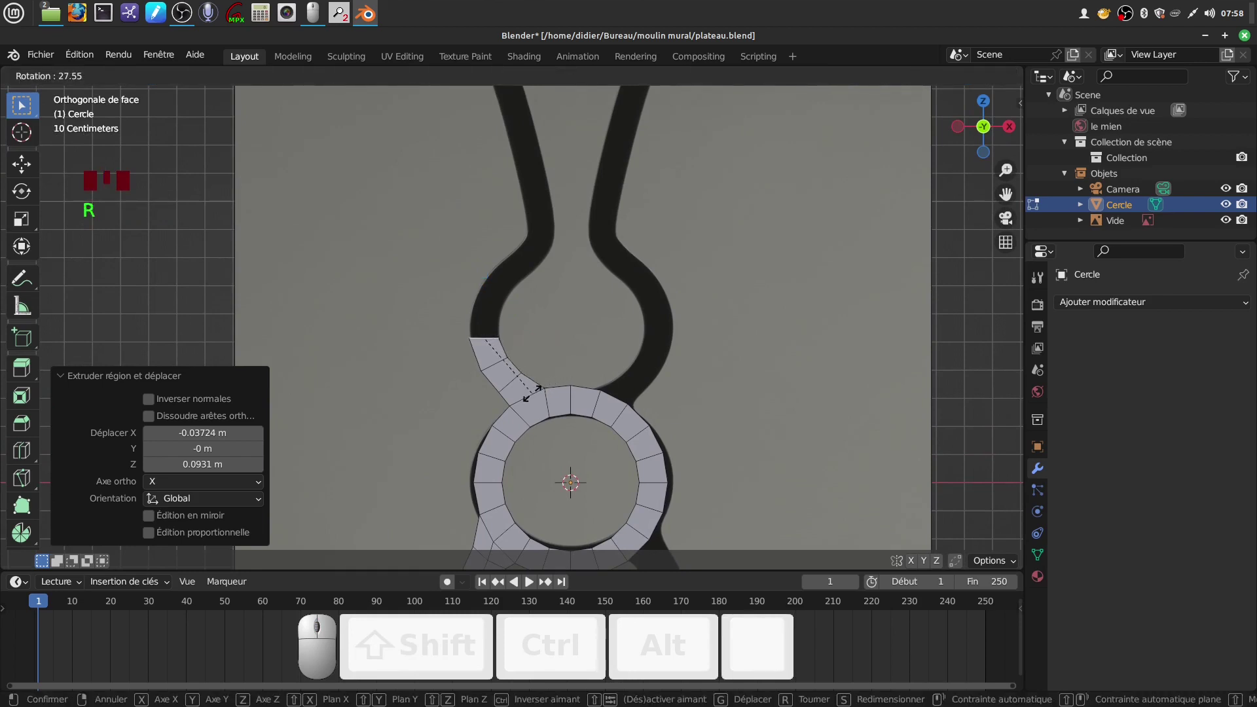
pyautogui.click(533, 391)
# Step: Extrude two segments of about 0.11 m each around the bulb's upper-left curve, rotating their end edges 30.2° and 15.4°
pyautogui.press('e')
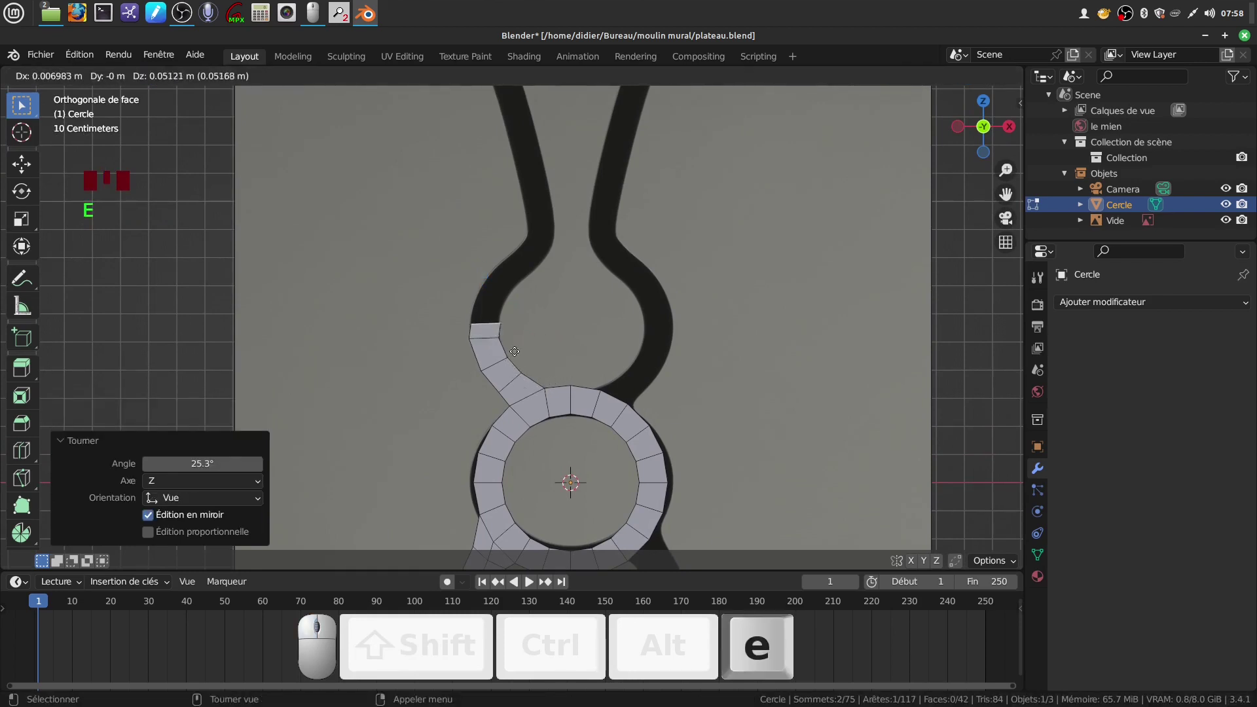
pyautogui.click(514, 337)
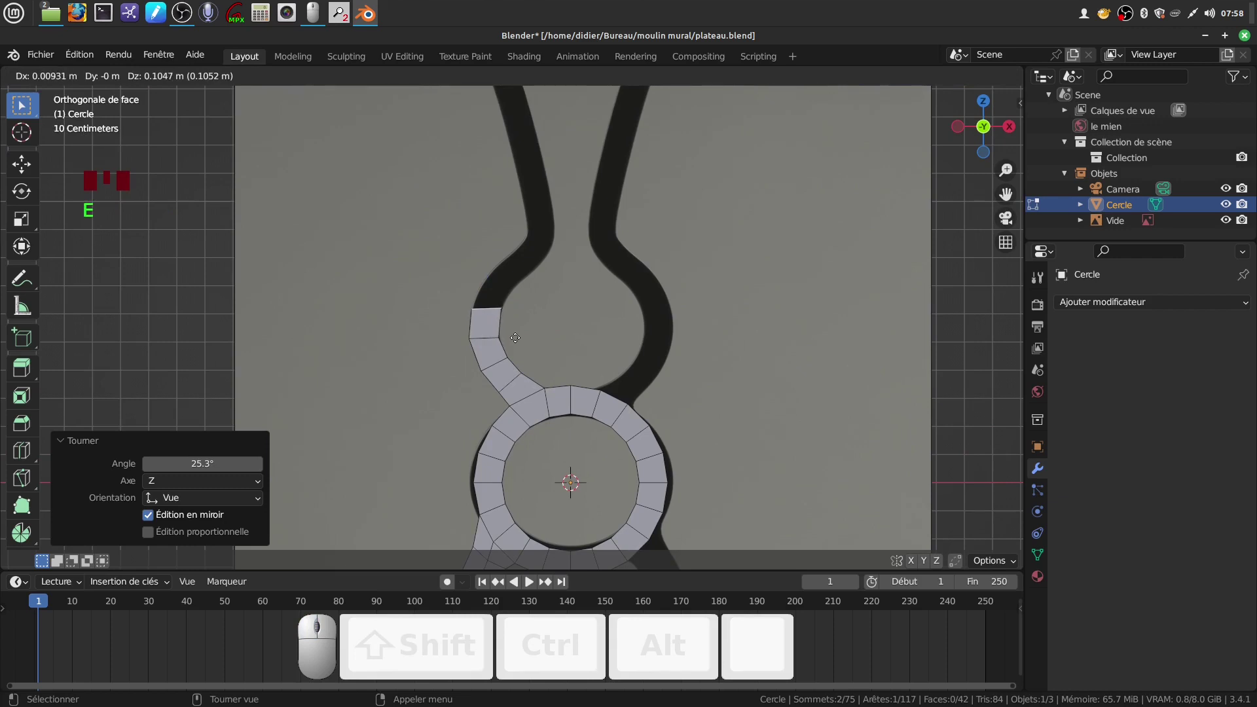
pyautogui.press('r')
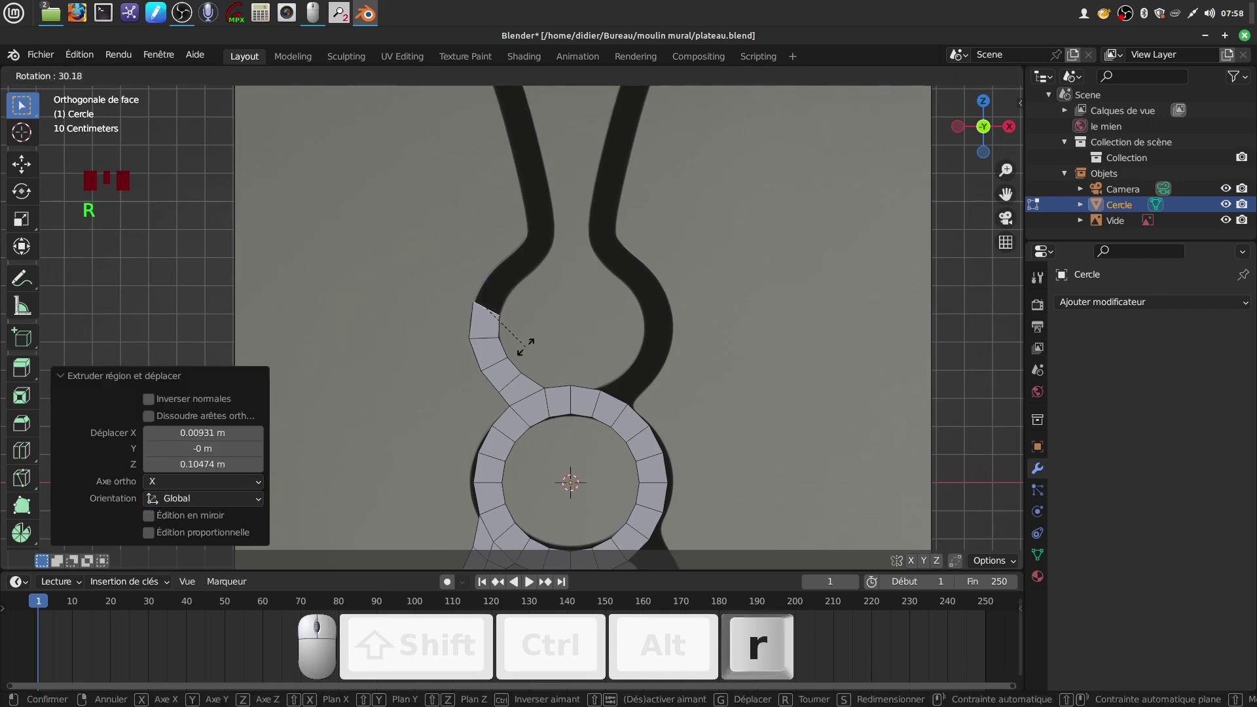
pyautogui.click(525, 346)
pyautogui.press('e')
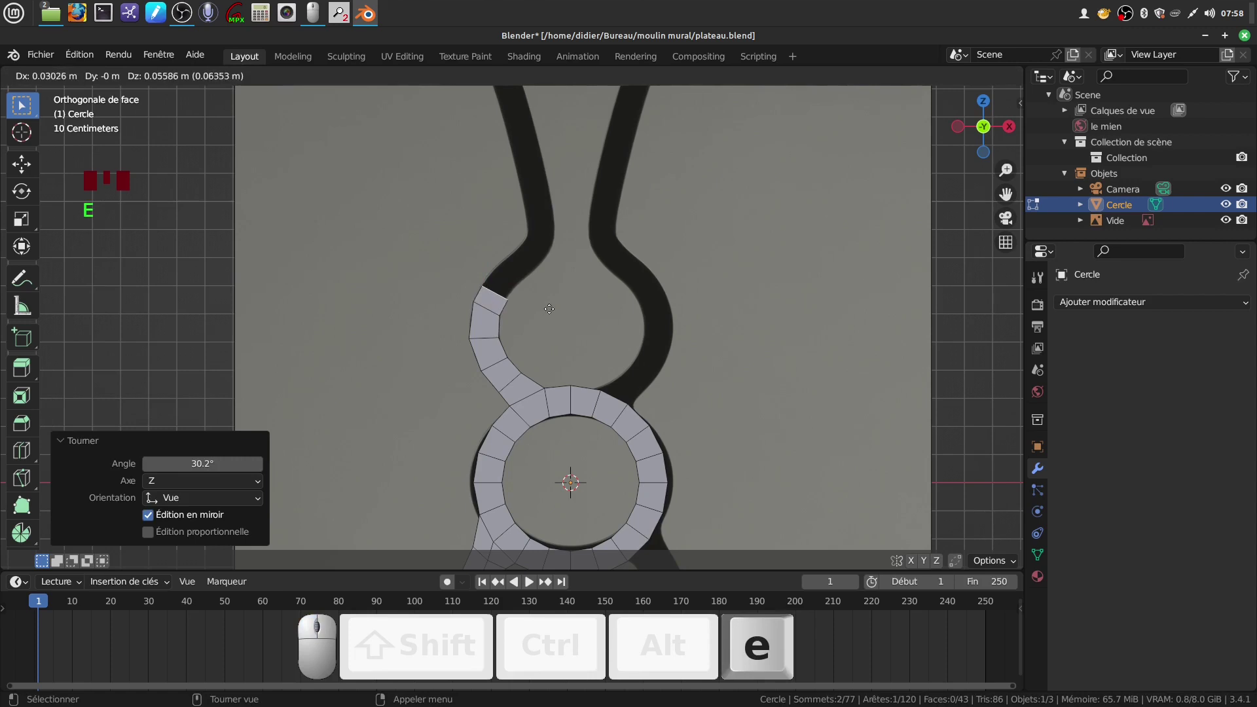
pyautogui.click(553, 299)
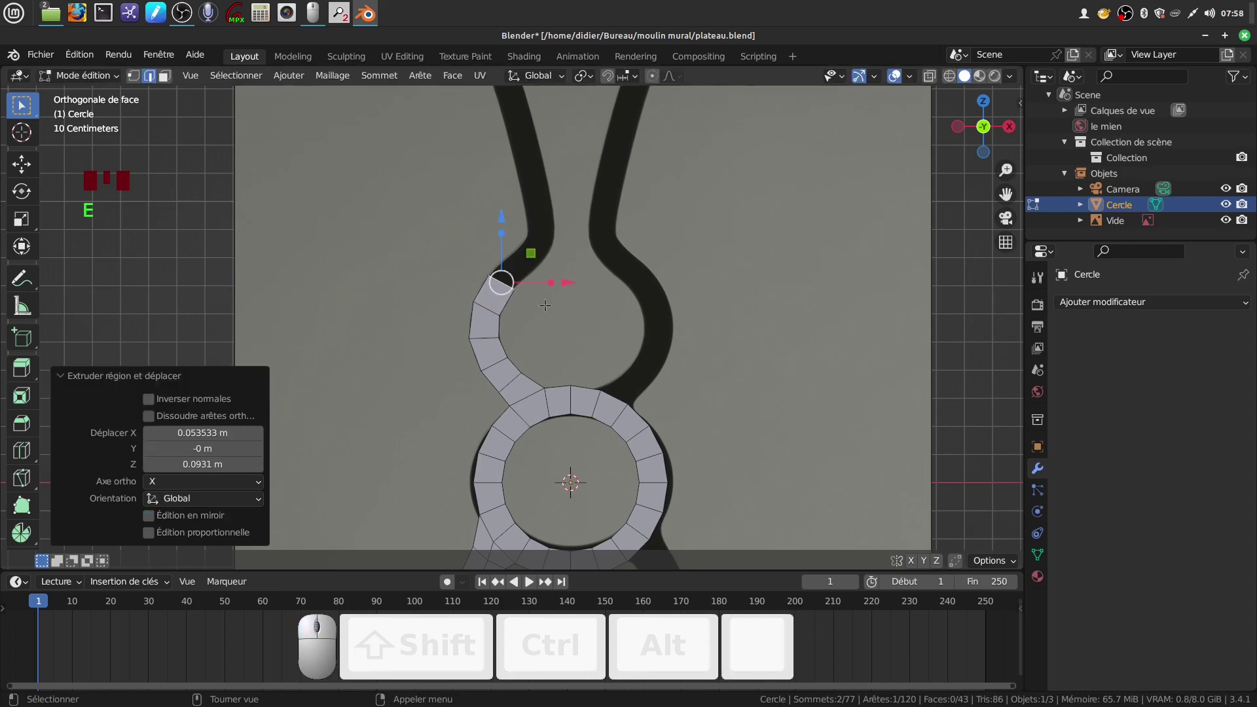
pyautogui.press('r')
pyautogui.click(533, 311)
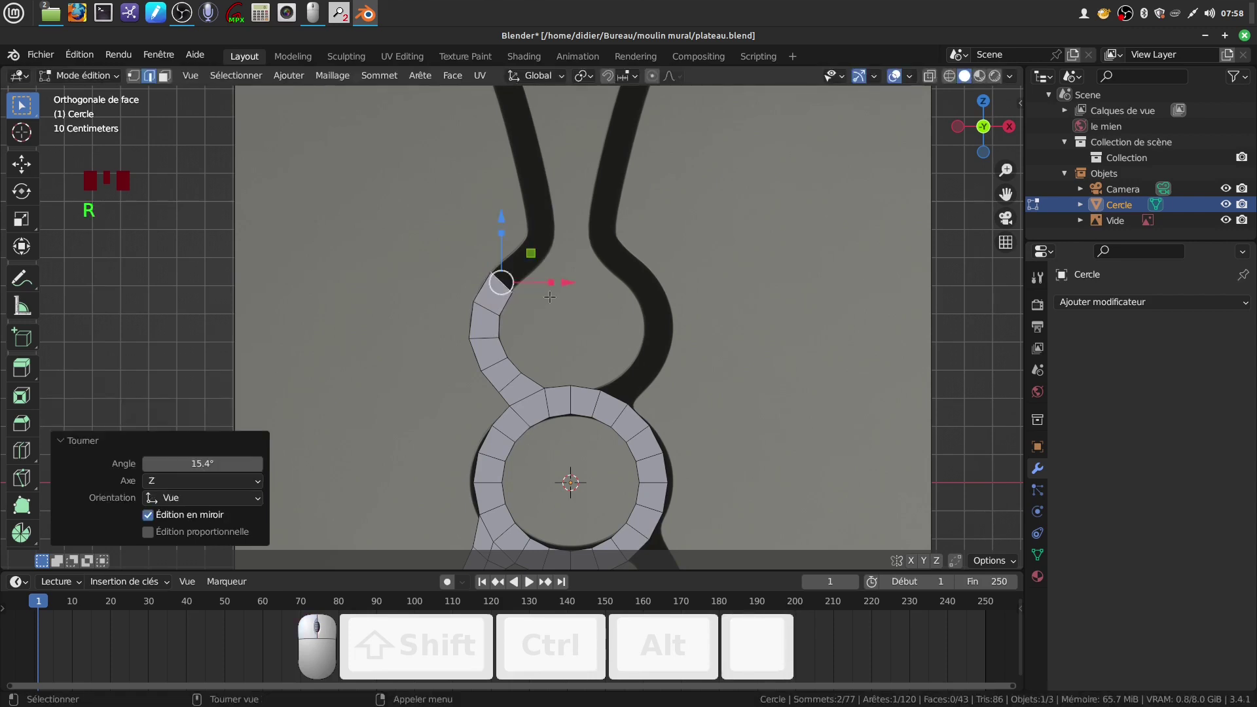
# Step: Extrude two segments of about 0.09 m and 0.05 m toward the reference's narrow neck, and rotate the last end edge -10.4°
pyautogui.press('e')
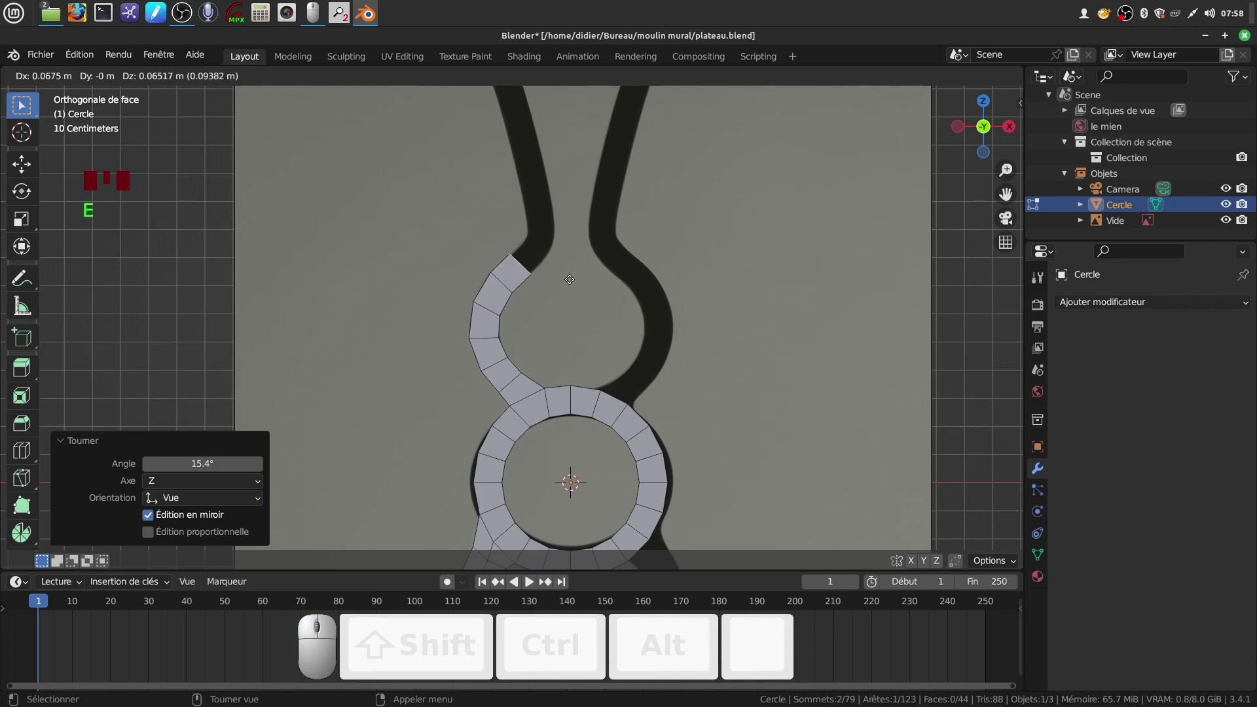
pyautogui.click(568, 278)
pyautogui.press('e')
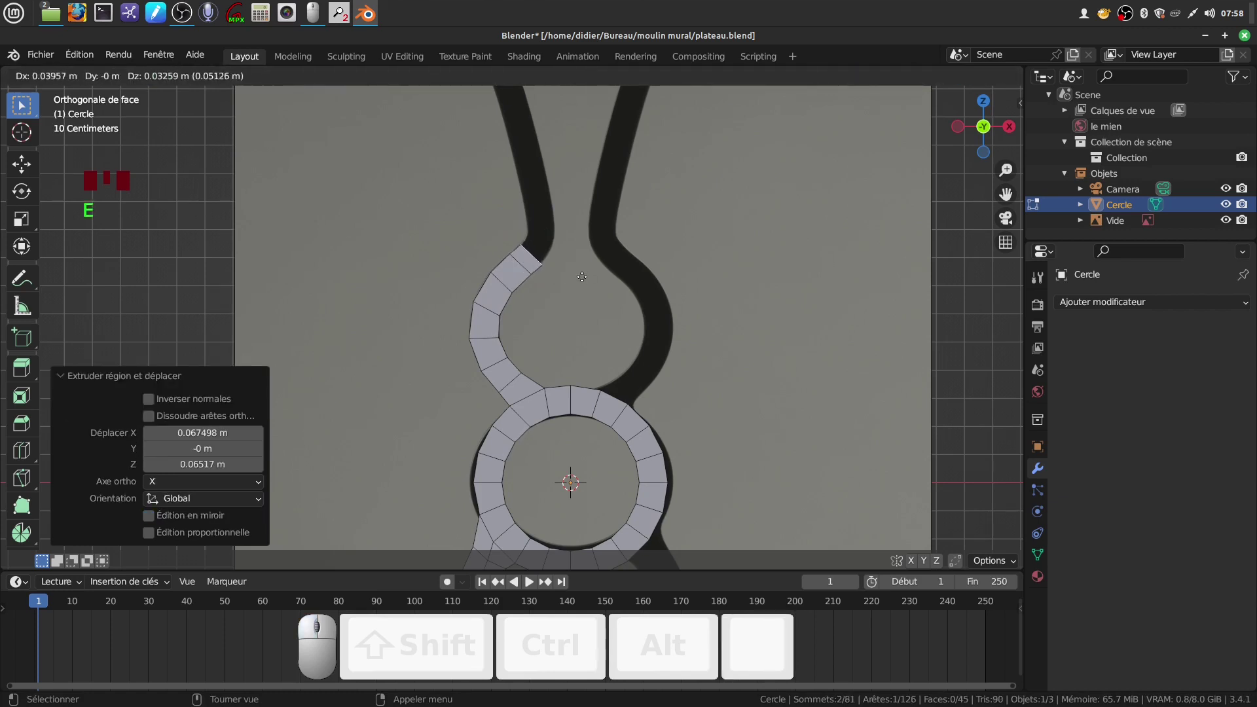
pyautogui.click(585, 277)
pyautogui.keyDown('shift'); pyautogui.moveTo(584, 333); pyautogui.dragTo(562, 420, button='middle'); pyautogui.keyUp('shift')
pyautogui.scroll(3, 558, 467)
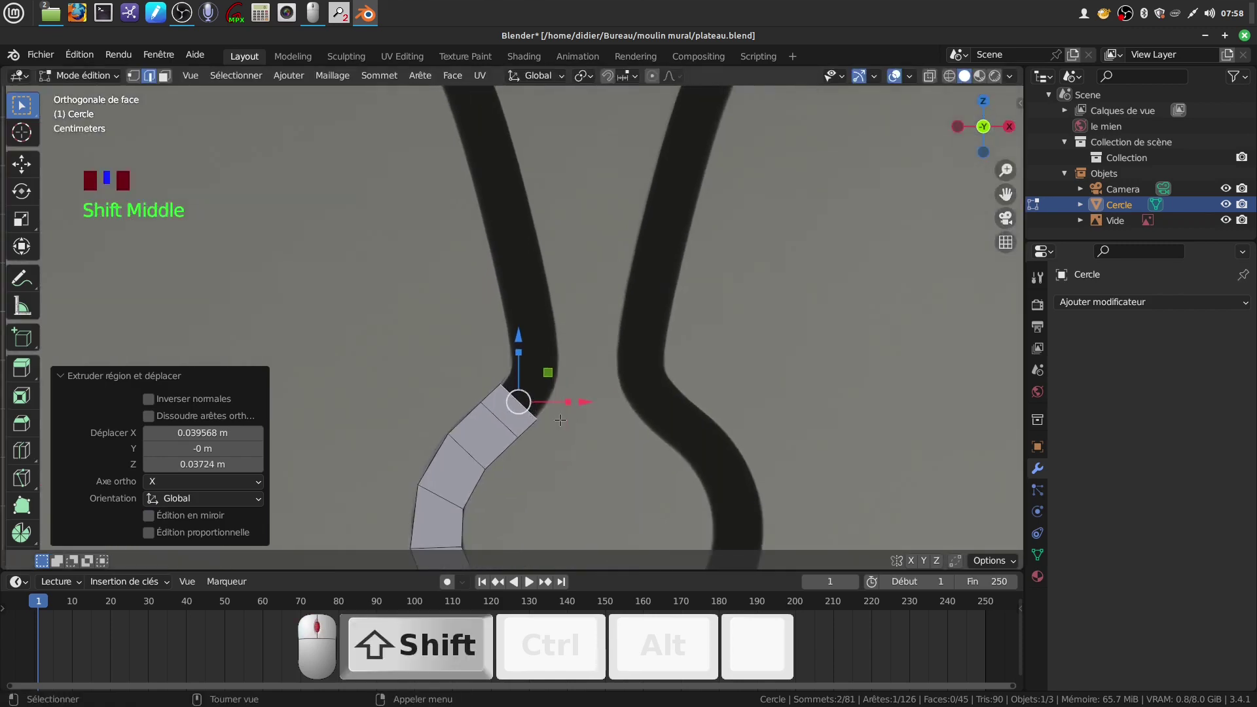
pyautogui.press('r')
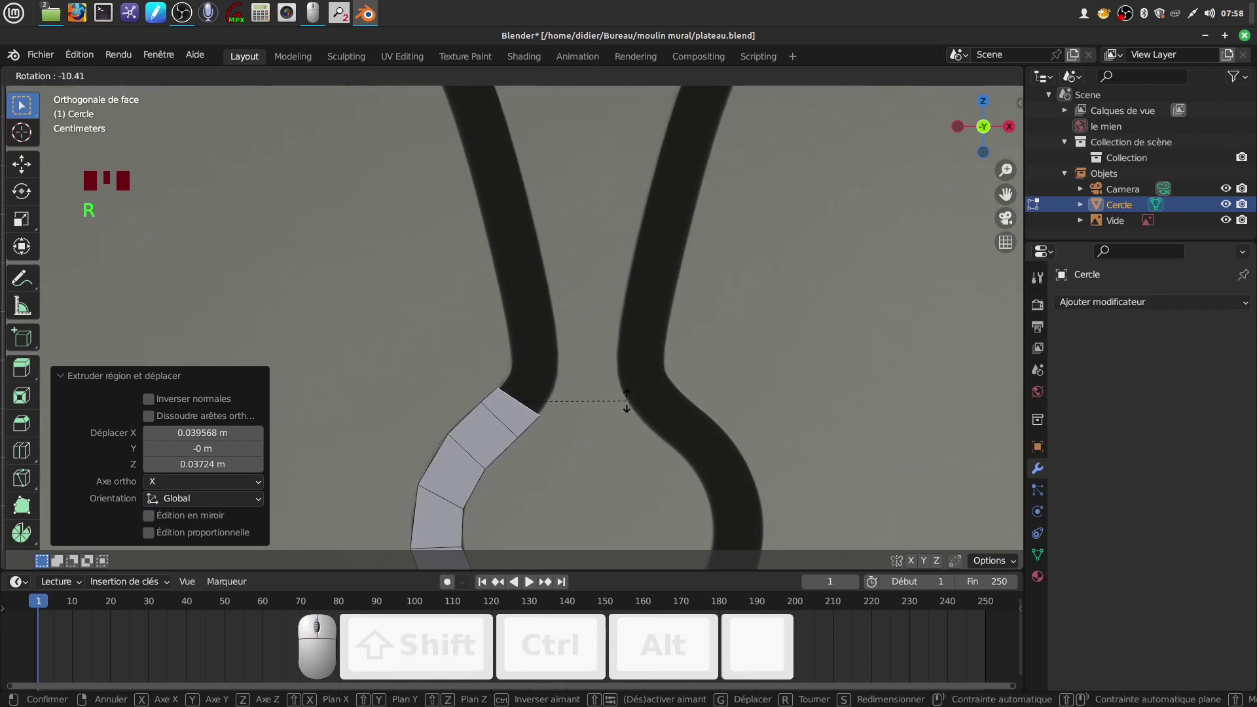
pyautogui.click(625, 410)
# Step: Extrude a segment of about 0.05 m into the neck bend and rotate its end edge -20.2°, then 3.38°
pyautogui.press('e')
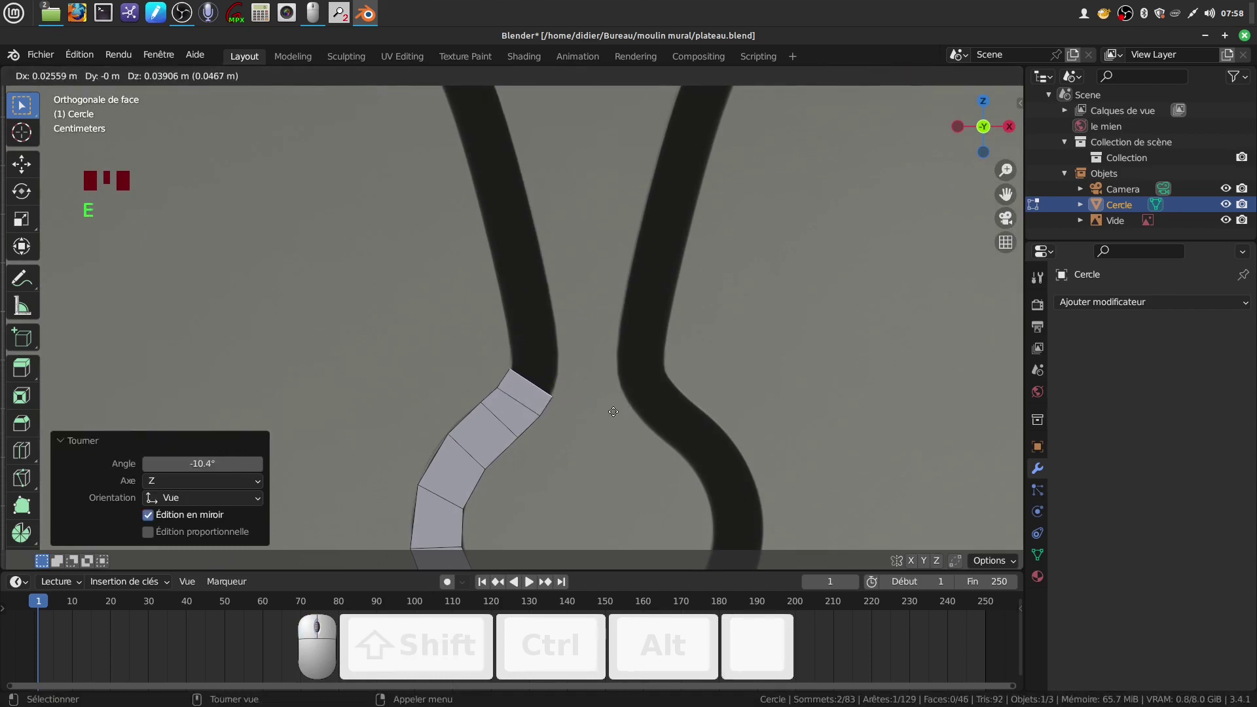
pyautogui.click(614, 412)
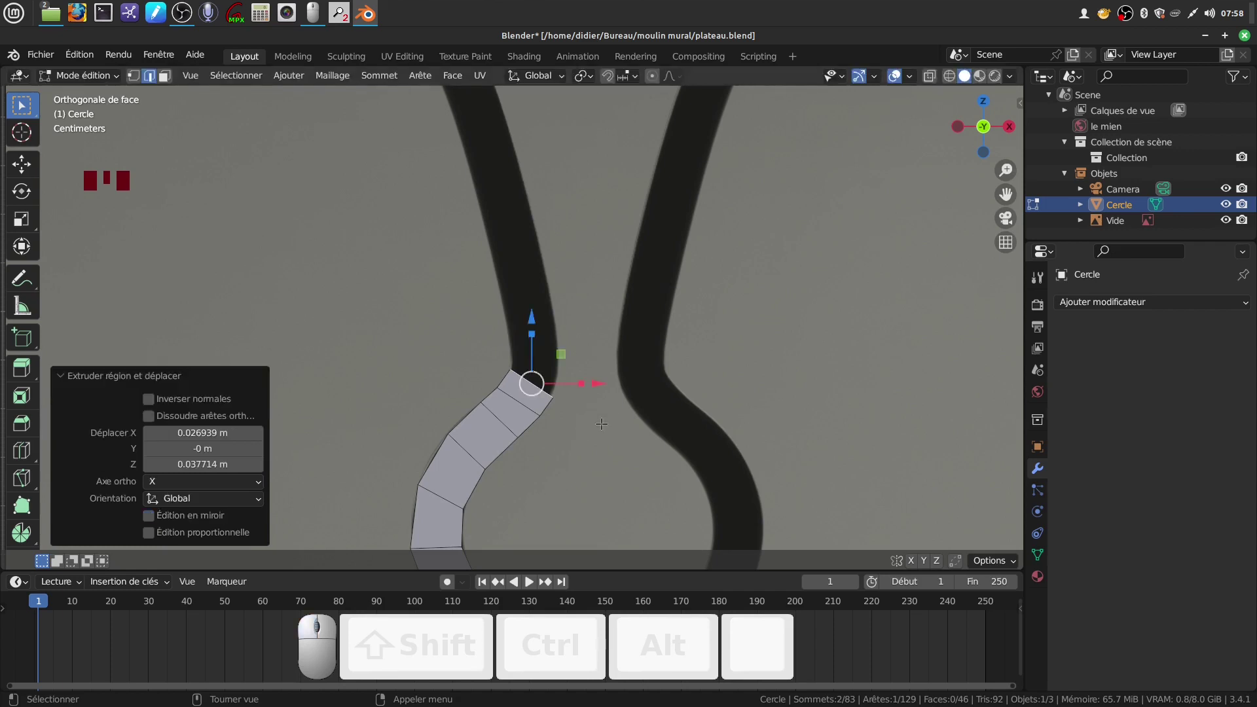
pyautogui.press('r')
pyautogui.click(613, 399)
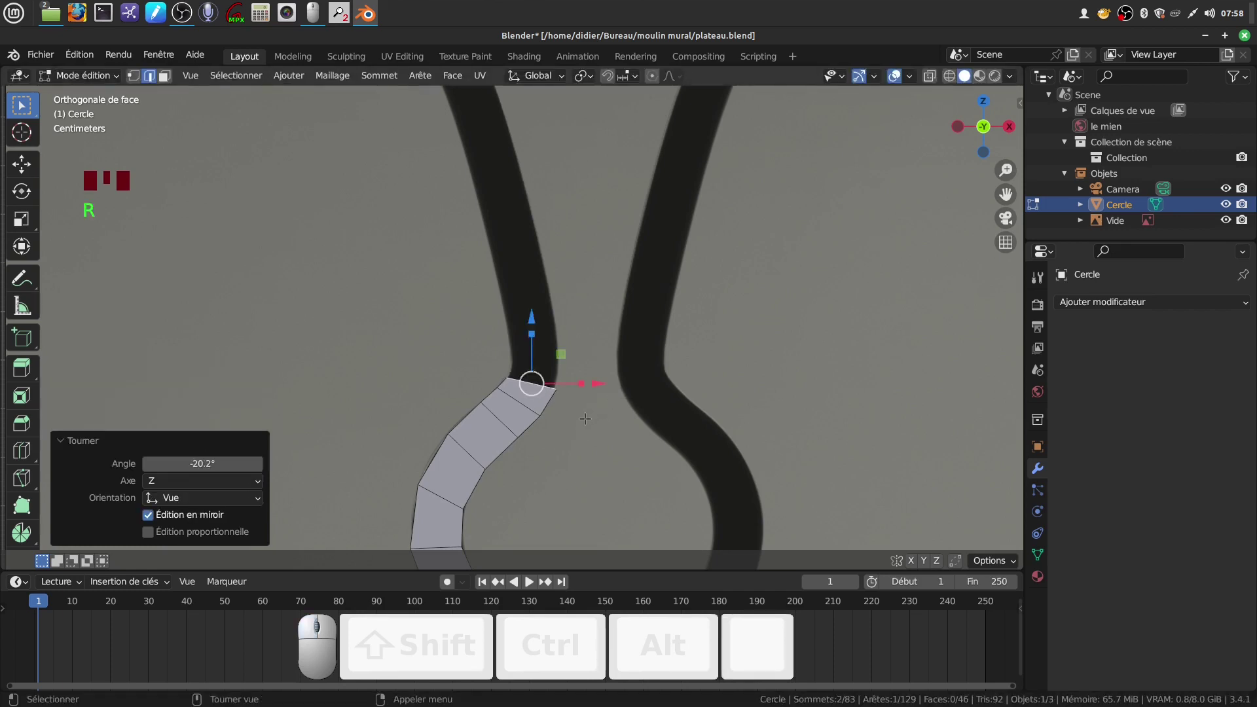
pyautogui.press('r')
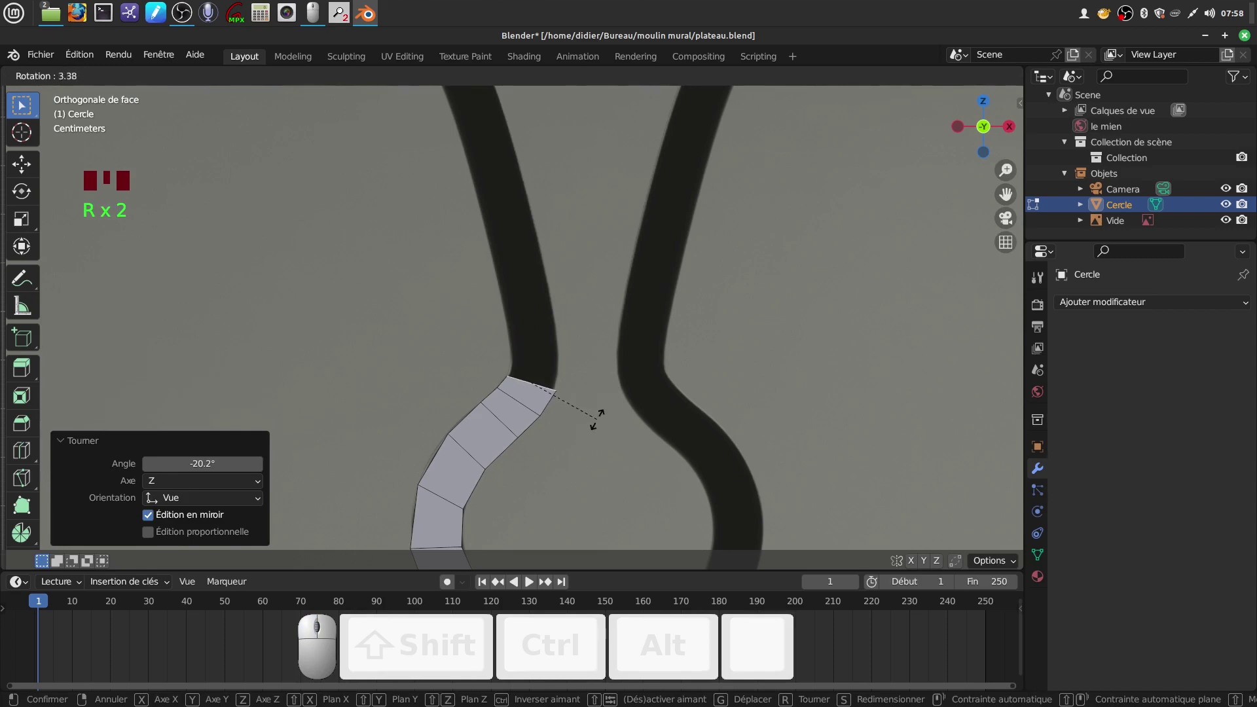
pyautogui.click(598, 411)
# Step: Extrude two segments of about 0.04 m and 0.06 m through the neck bend, rotating their end edges -18.6° and -14.6°
pyautogui.press('e')
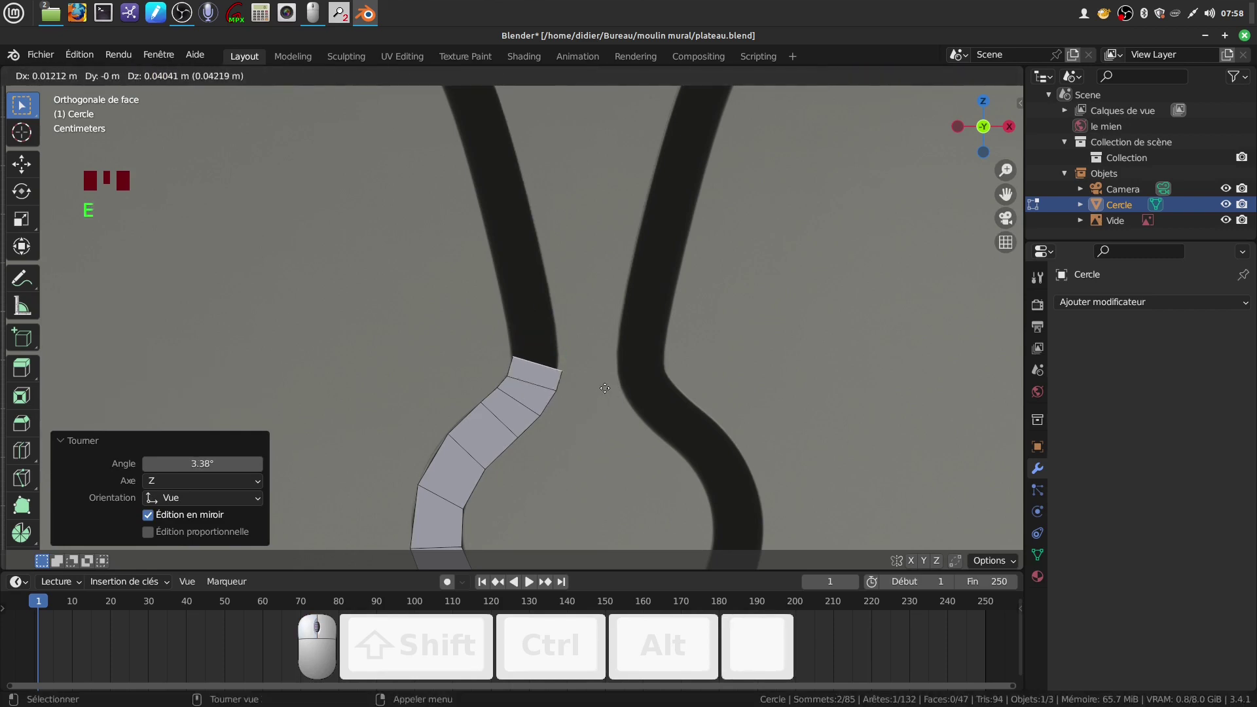
pyautogui.click(599, 391)
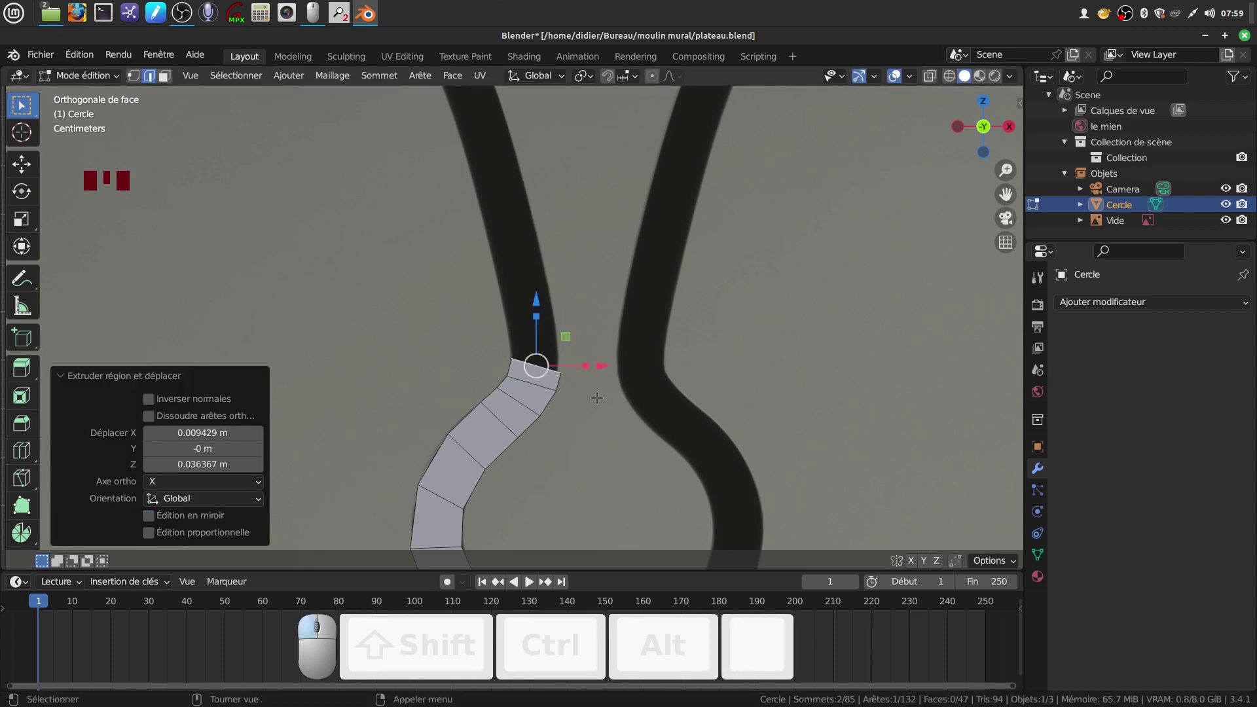
pyautogui.press('r')
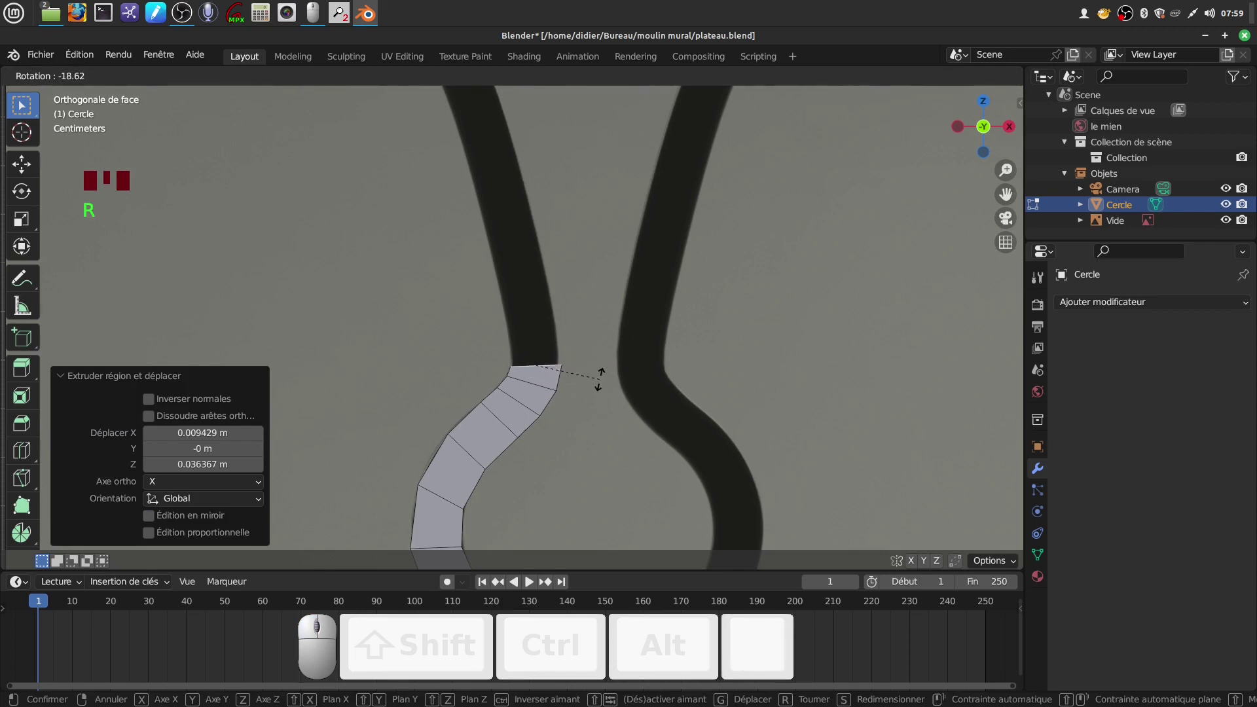
pyautogui.click(599, 378)
pyautogui.press('e')
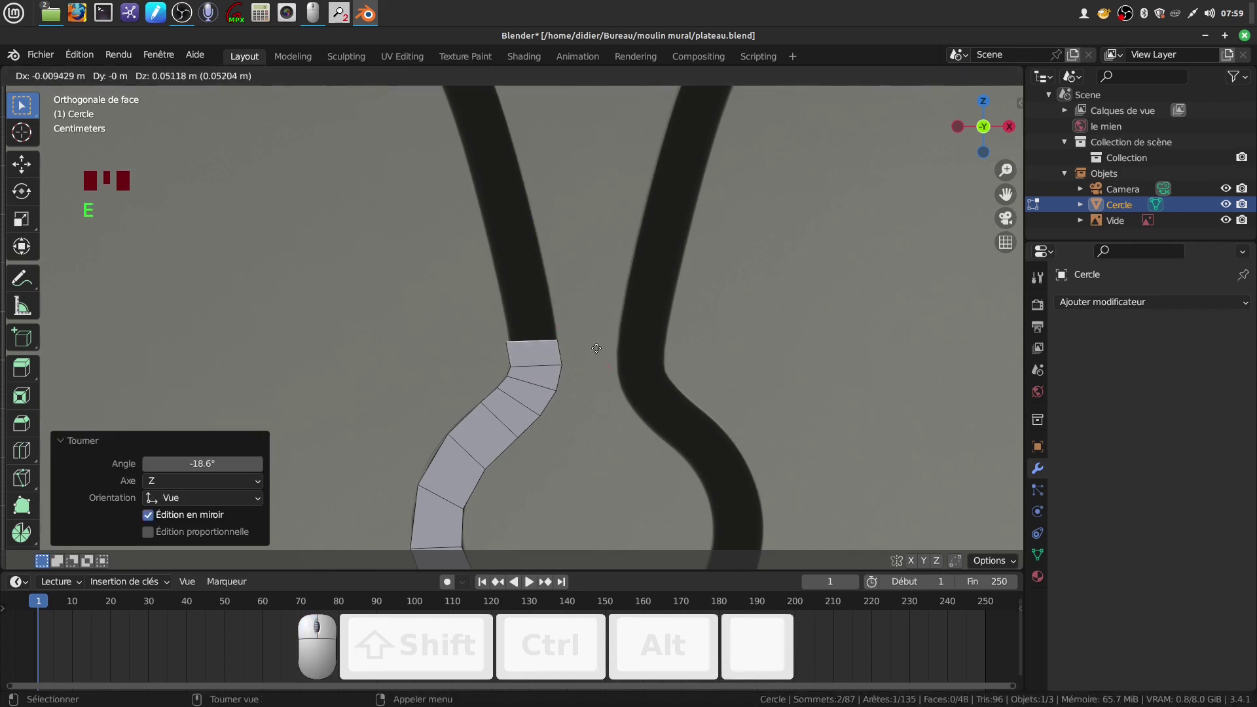
pyautogui.click(598, 343)
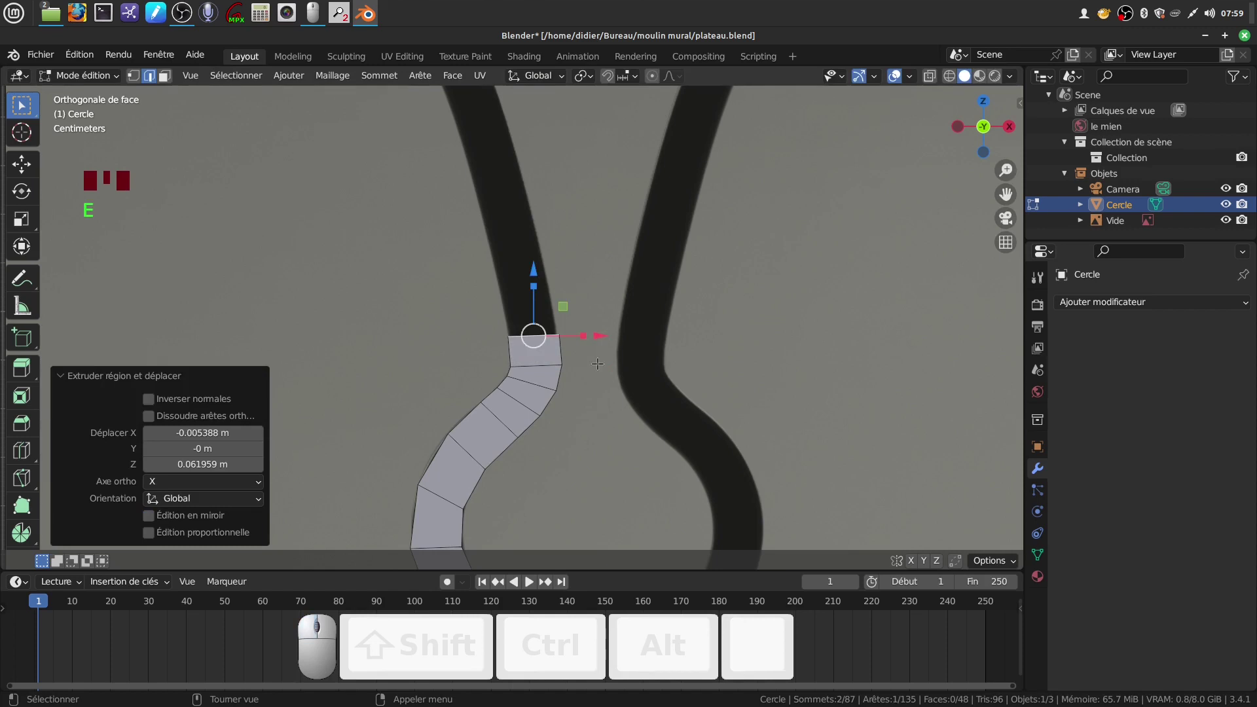
pyautogui.press('r')
pyautogui.click(628, 347)
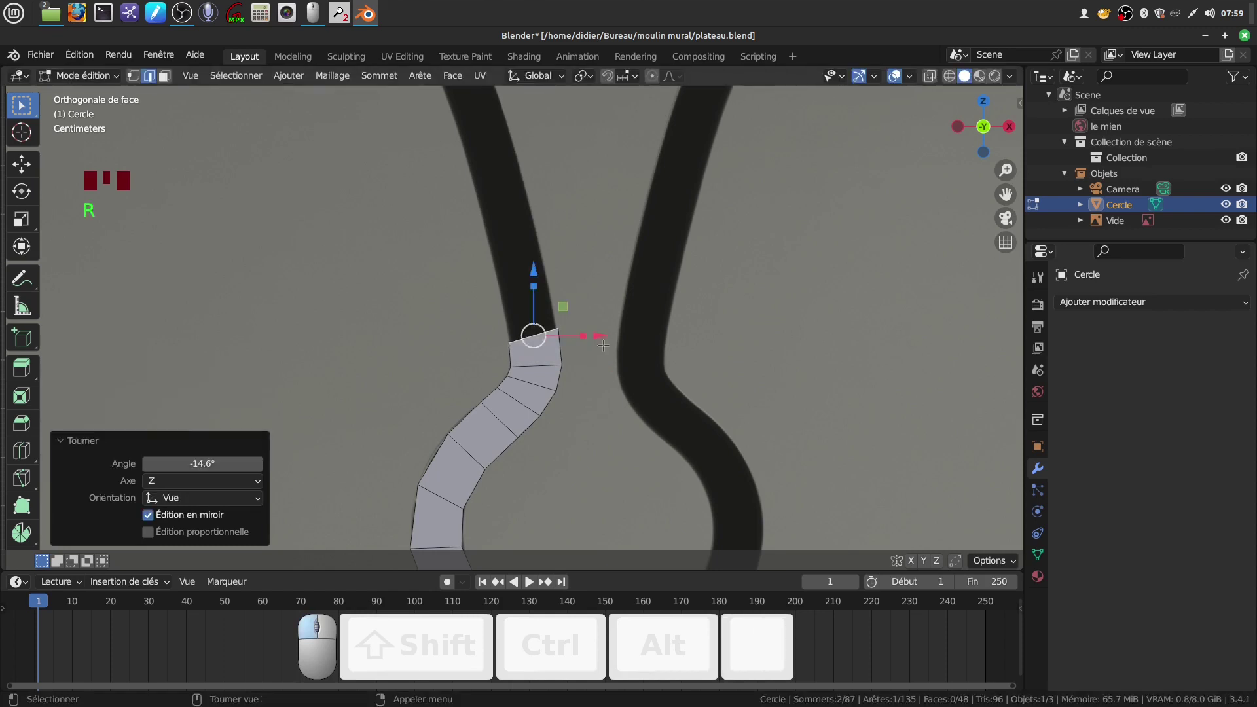
# Step: Extrude two segments of about 0.28 m each up the reference's left arm above the neck, and rotate the last end edge -7.77°
pyautogui.scroll(-4, 632, 350)
pyautogui.keyDown('shift'); pyautogui.moveTo(655, 389); pyautogui.dragTo(662, 457, button='middle'); pyautogui.keyUp('shift')
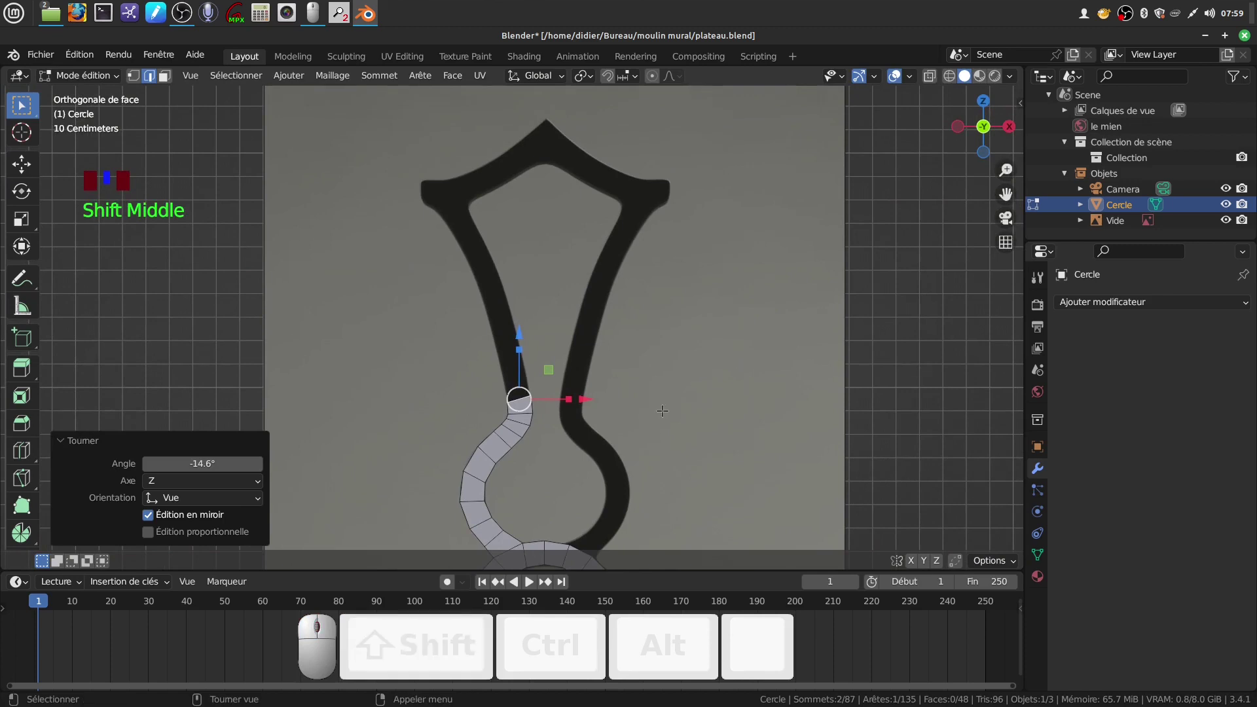
pyautogui.press('e')
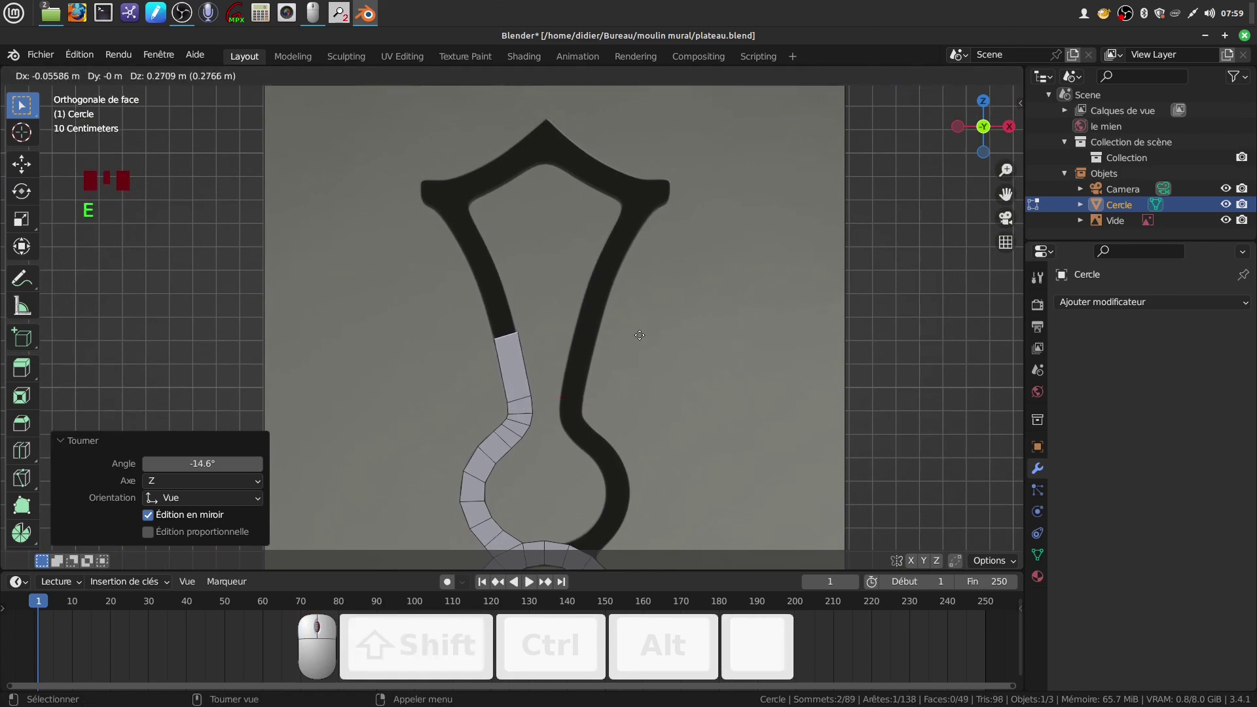
pyautogui.click(639, 335)
pyautogui.keyDown('shift'); pyautogui.moveTo(637, 337); pyautogui.dragTo(601, 449, button='middle'); pyautogui.keyUp('shift')
pyautogui.press('e')
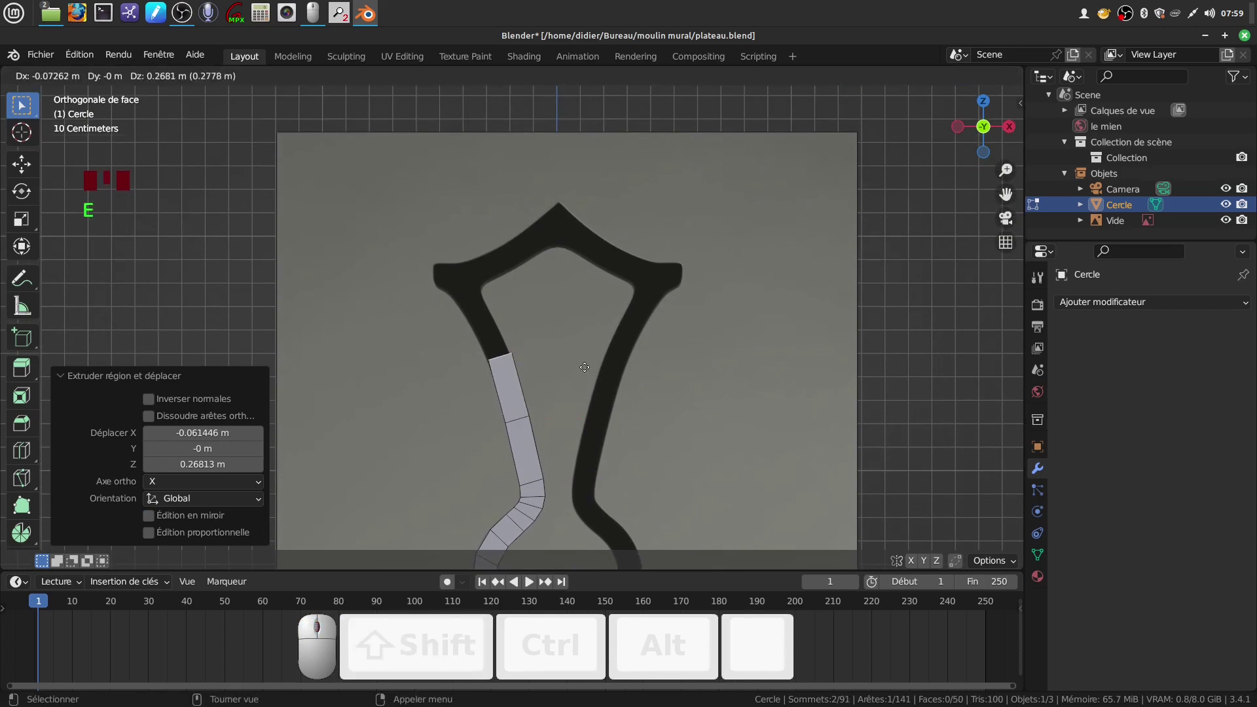
pyautogui.click(582, 367)
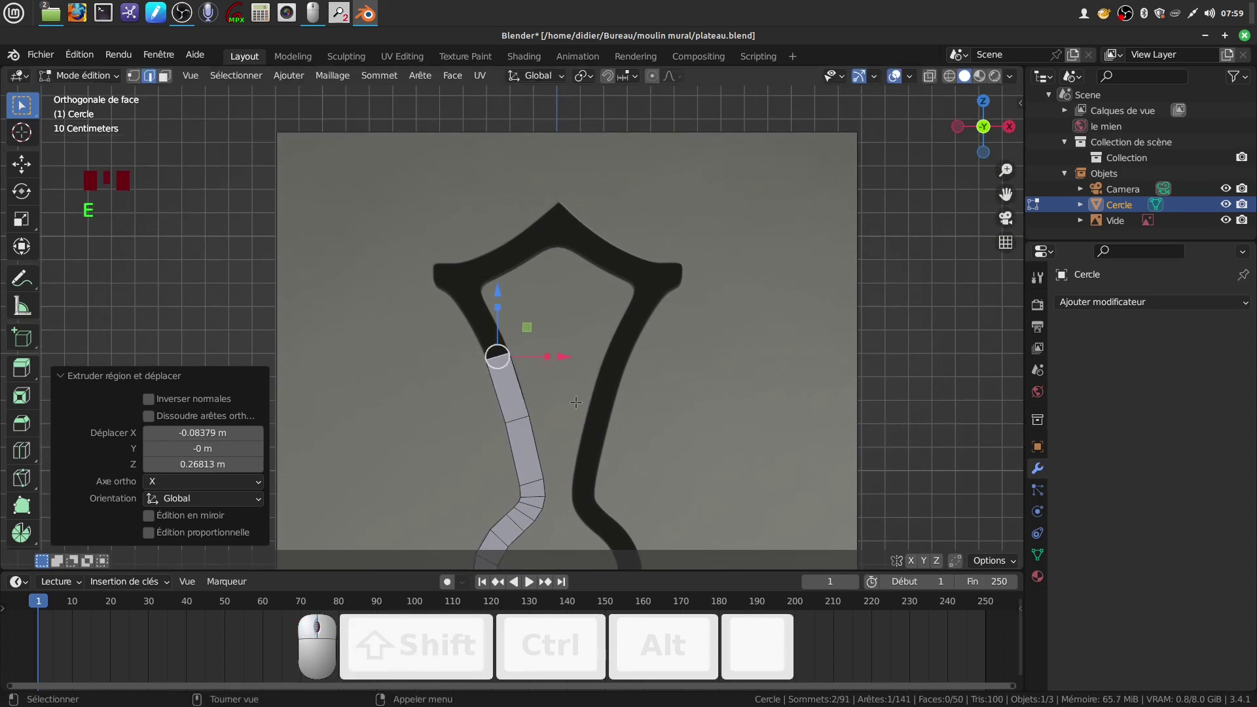
pyautogui.press('r')
pyautogui.click(582, 397)
# Step: Extrude a segment of about 0.29 m to the reference's left corner, scale its end edge by 1.203 and shift it about 0.016 m
pyautogui.press('e')
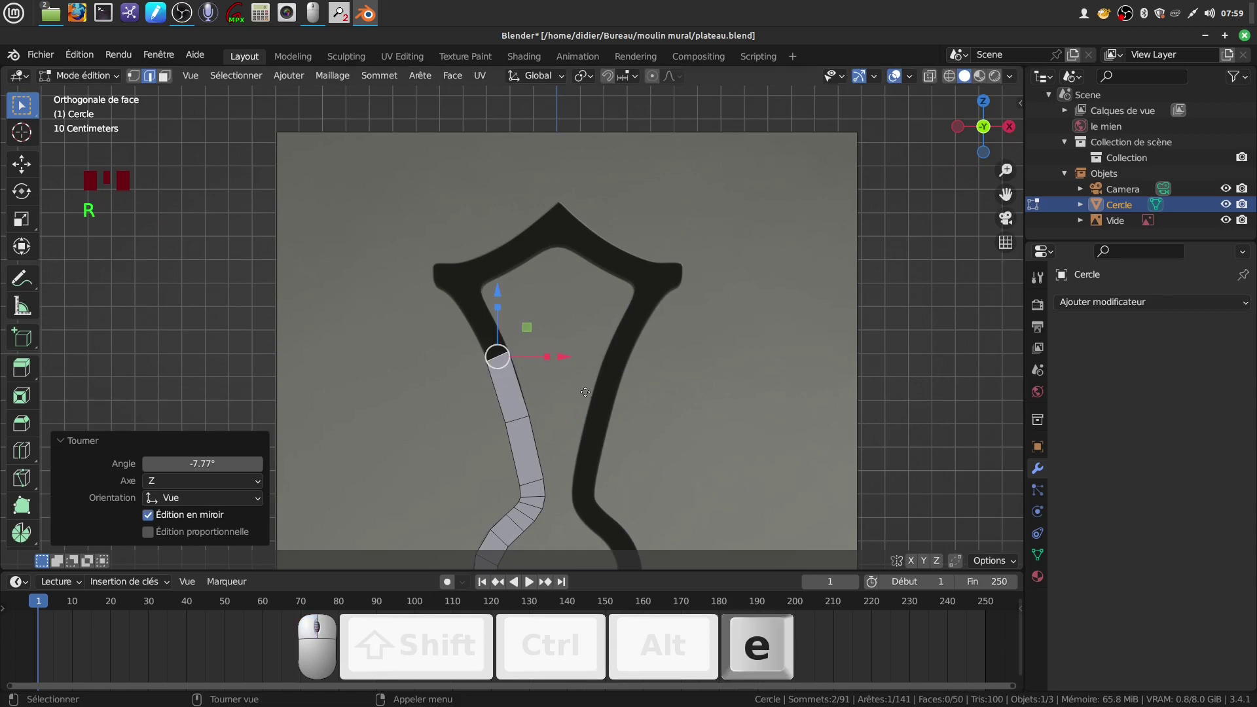
pyautogui.click(556, 332)
pyautogui.scroll(2, 524, 321)
pyautogui.keyDown('shift'); pyautogui.moveTo(517, 317); pyautogui.dragTo(556, 368, button='middle'); pyautogui.keyUp('shift')
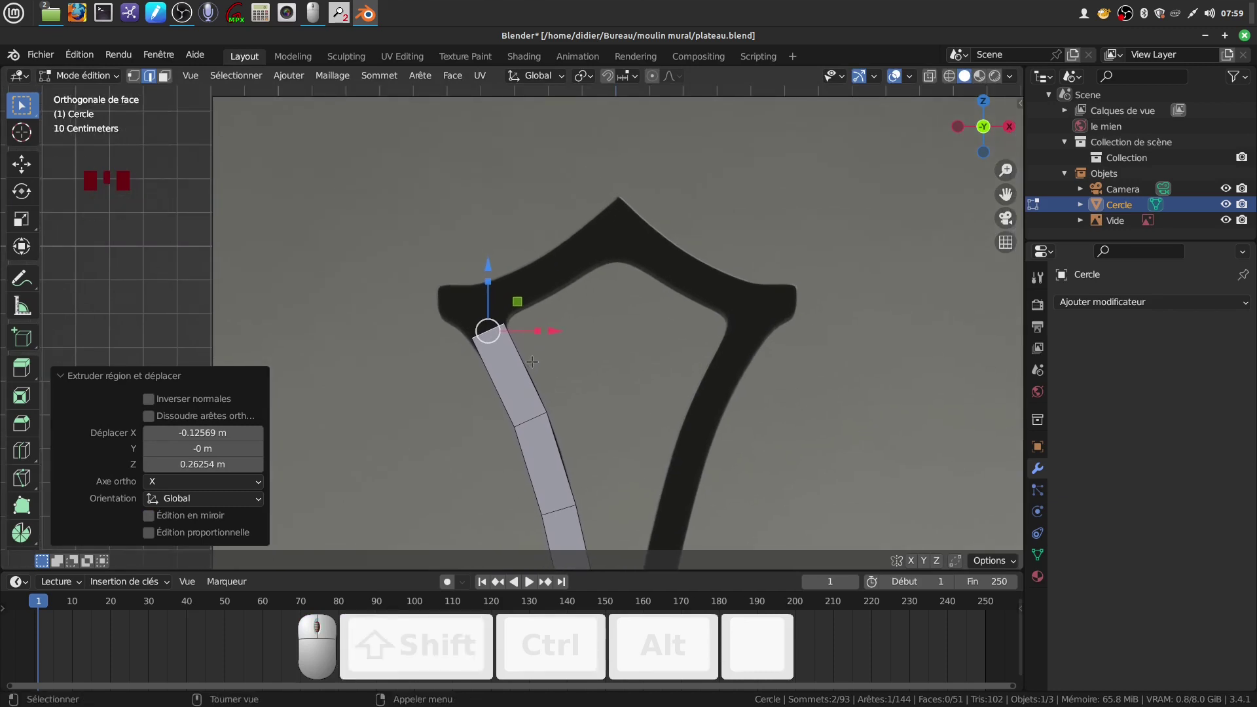
pyautogui.press('s')
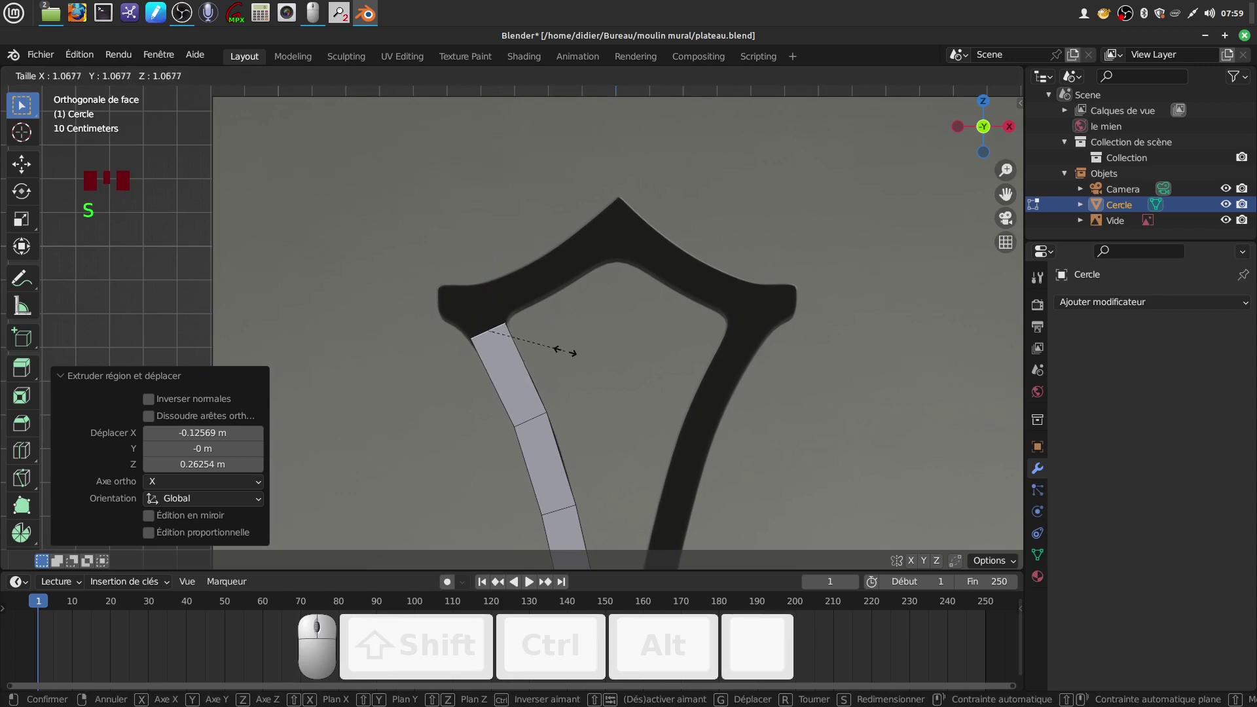
pyautogui.click(576, 348)
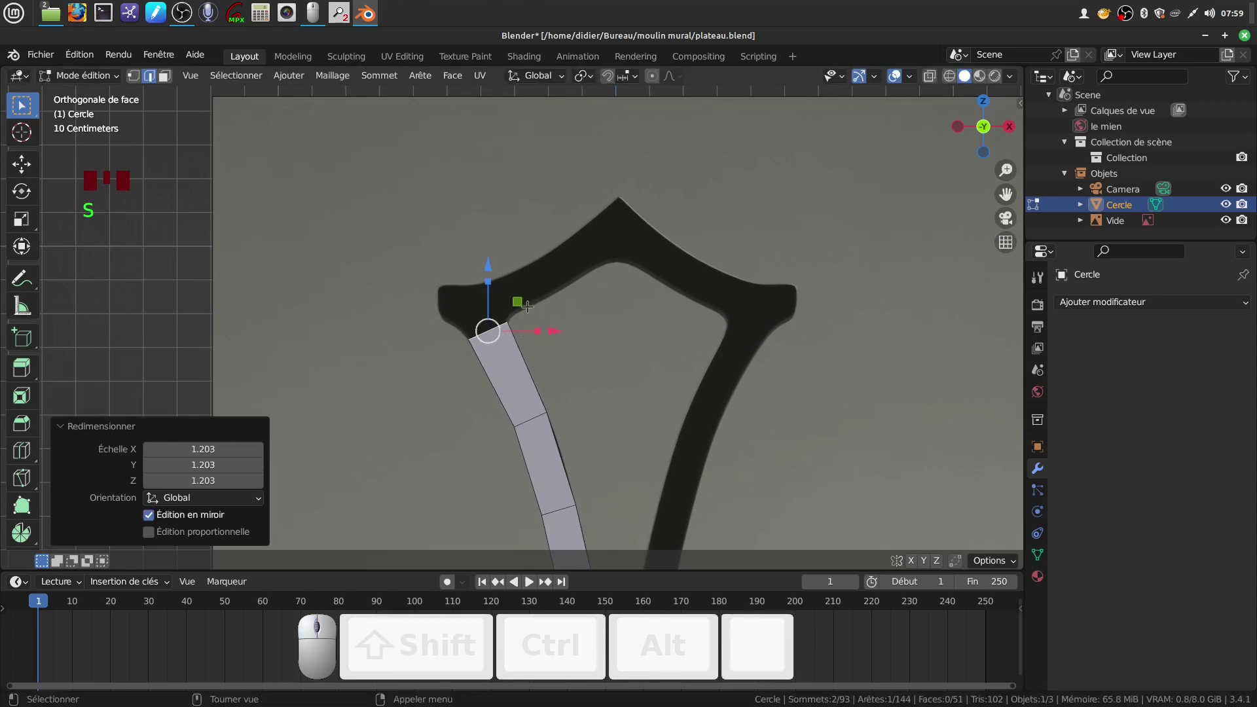
pyautogui.press('g')
pyautogui.click(587, 383)
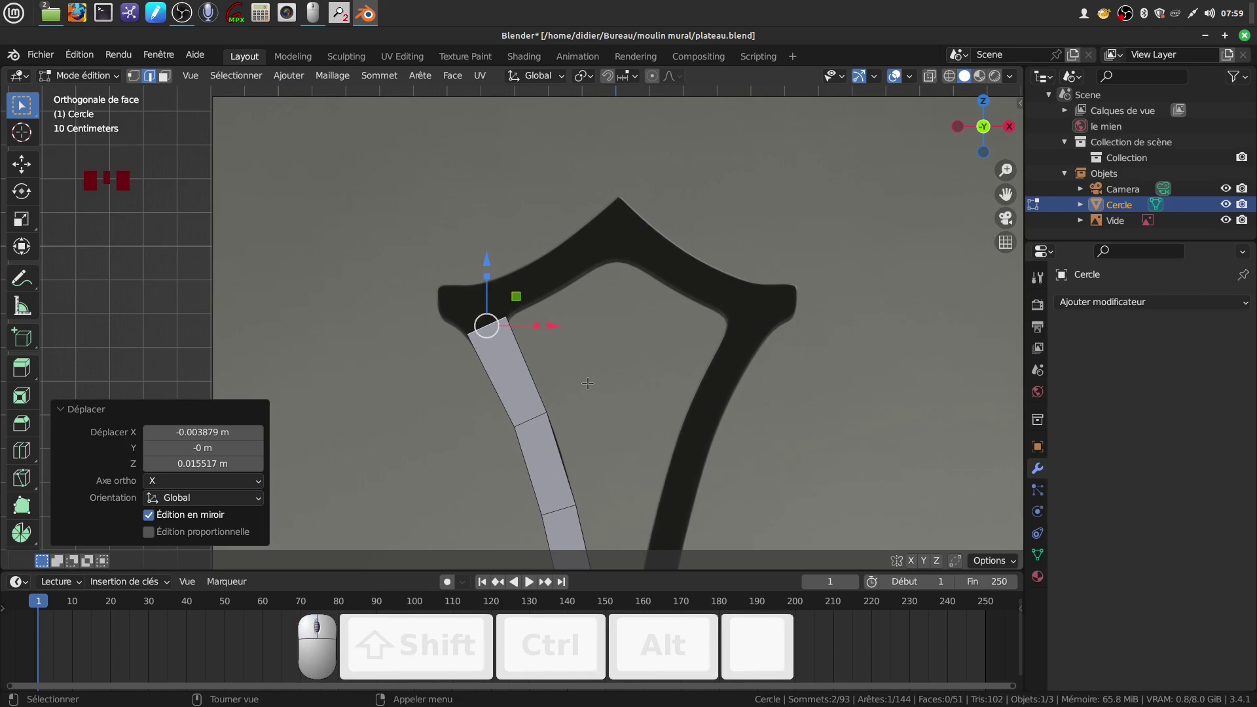
# Step: Extrude a segment of about 0.12 m into the left corner, rotate its end edge 23.6° and shift it about 0.02 m up-left
pyautogui.press('e')
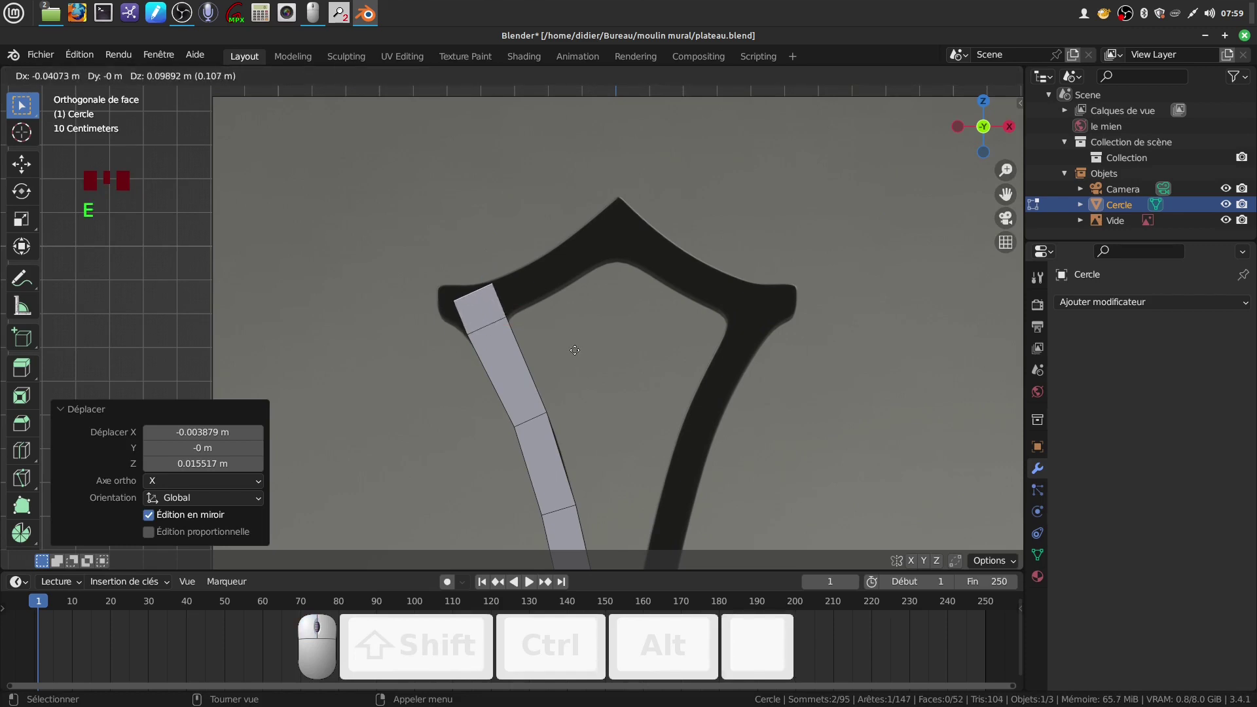
pyautogui.click(575, 347)
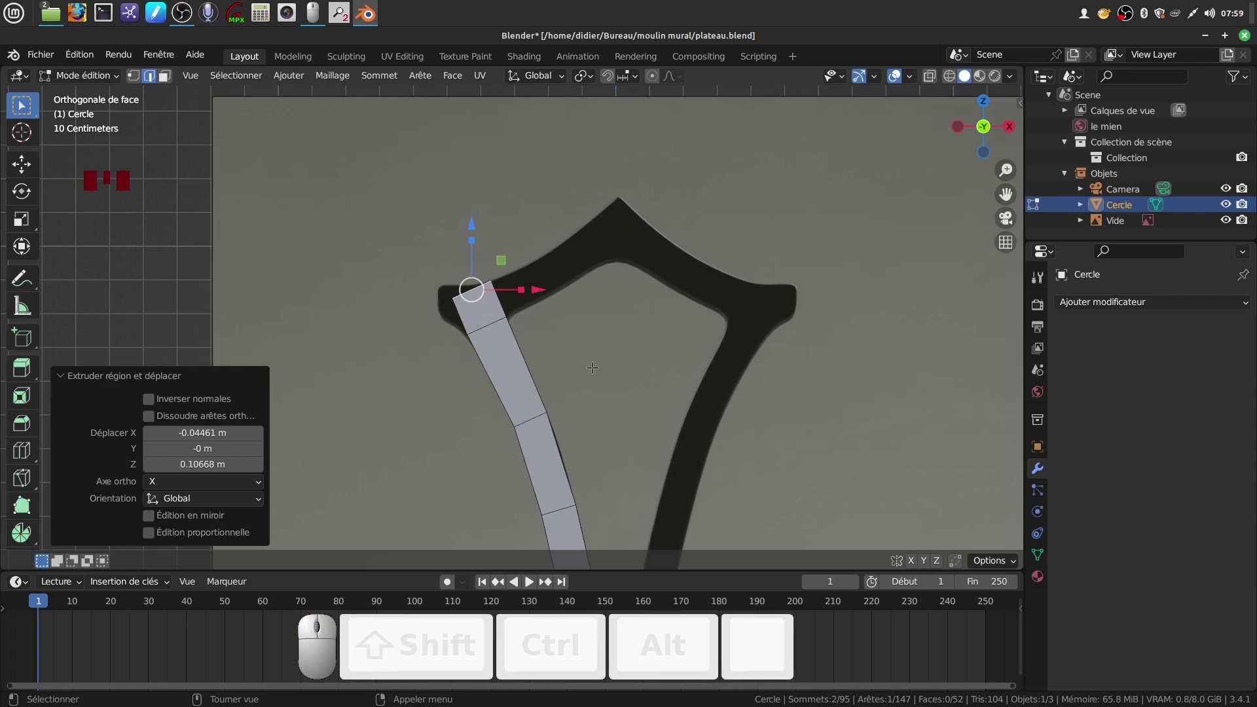
pyautogui.press('r')
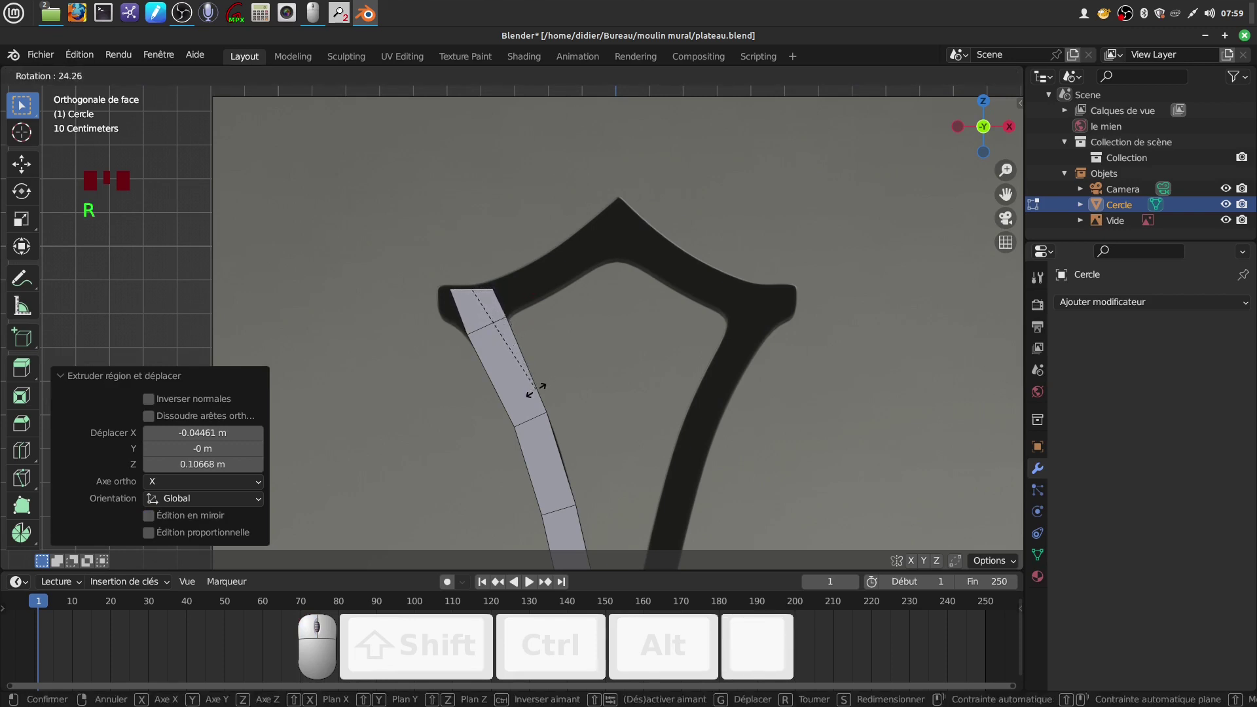
pyautogui.click(535, 391)
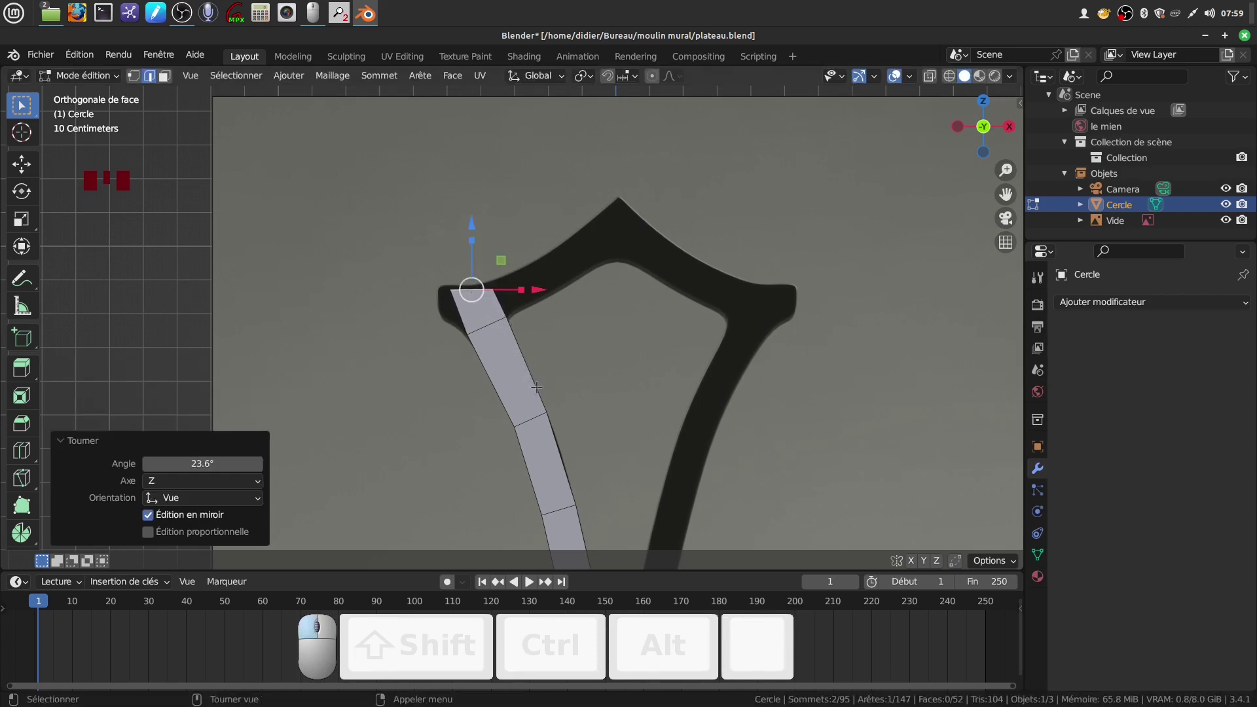
pyautogui.press('g')
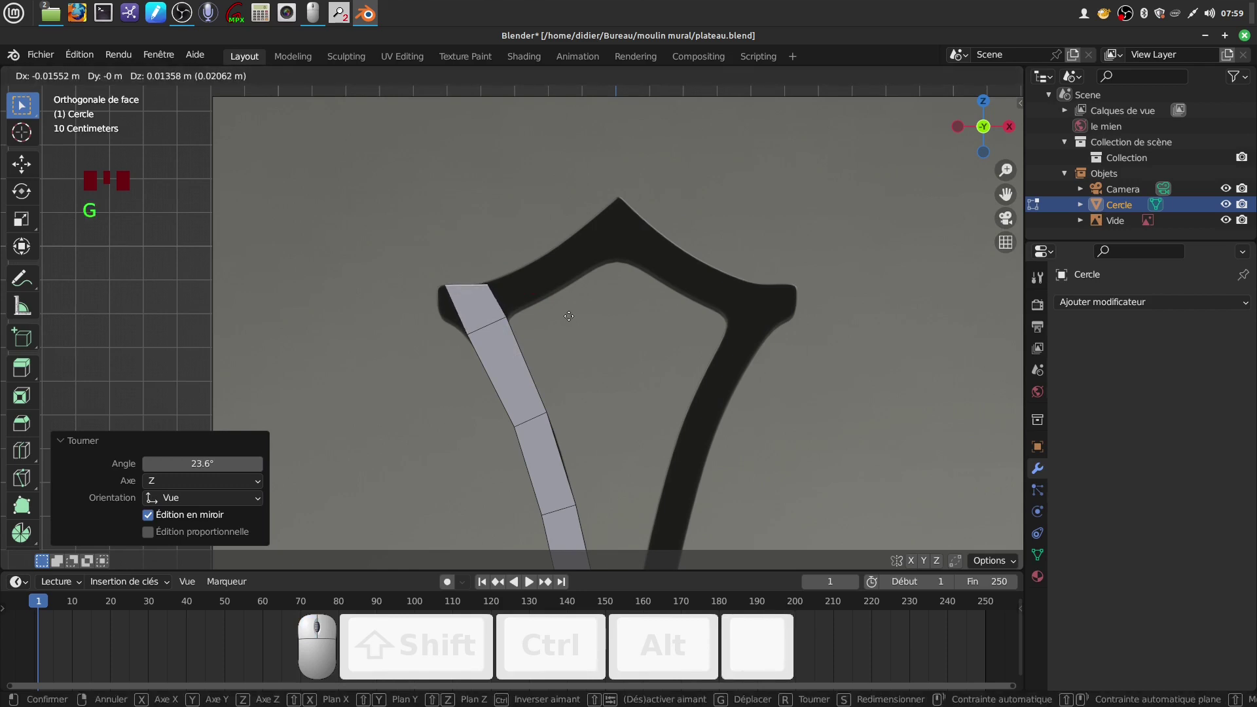
pyautogui.click(569, 316)
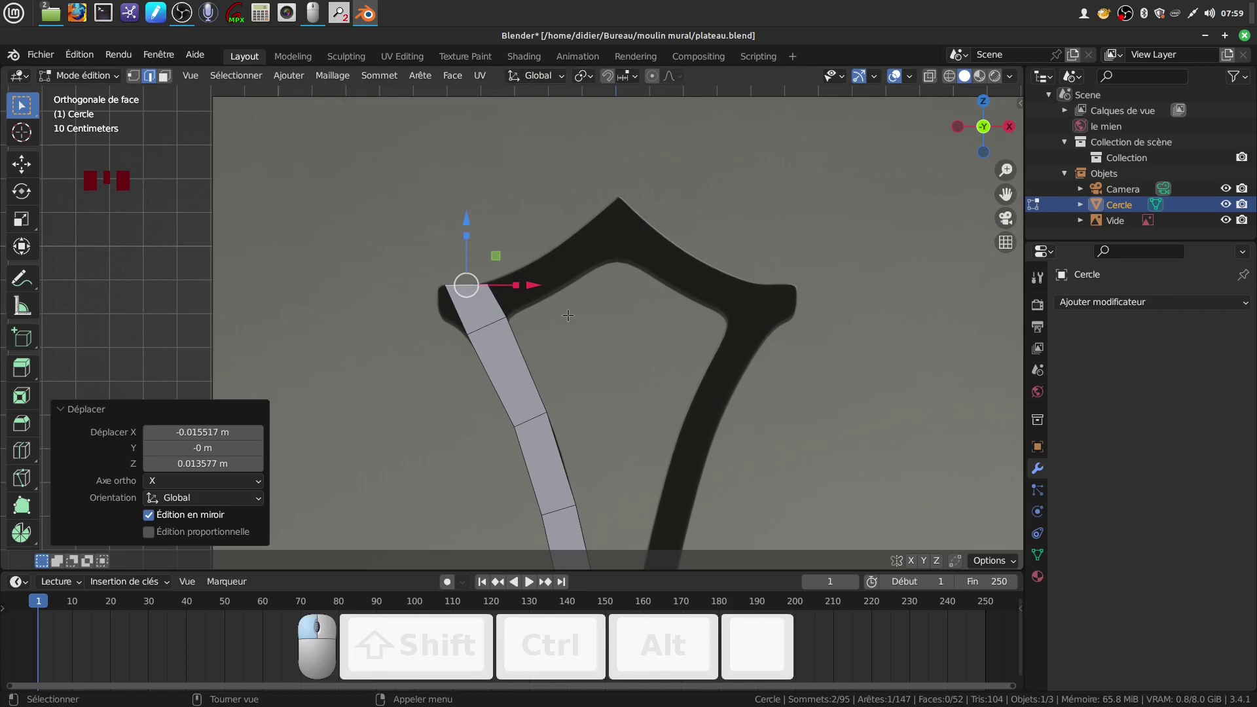
# Step: Extrude the corner segment's outer side edge about 0.05 m to the left and scale the new edge by 0.734
pyautogui.click(457, 310)
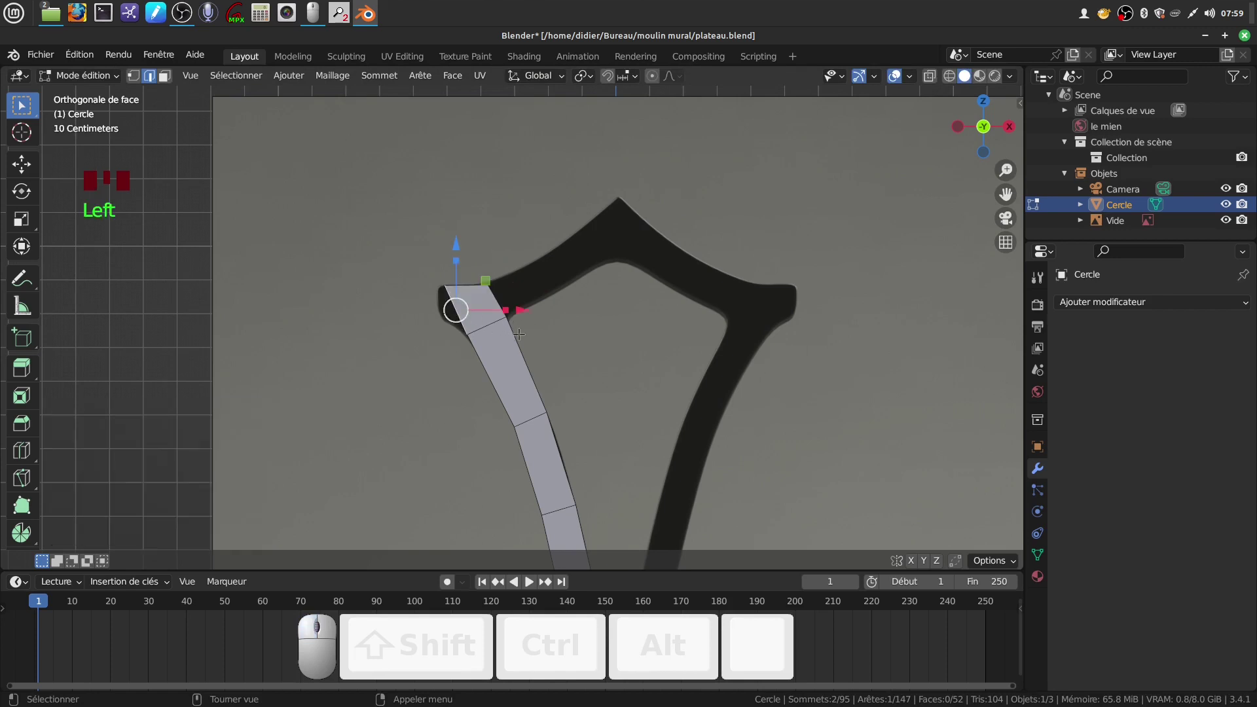
pyautogui.press('e')
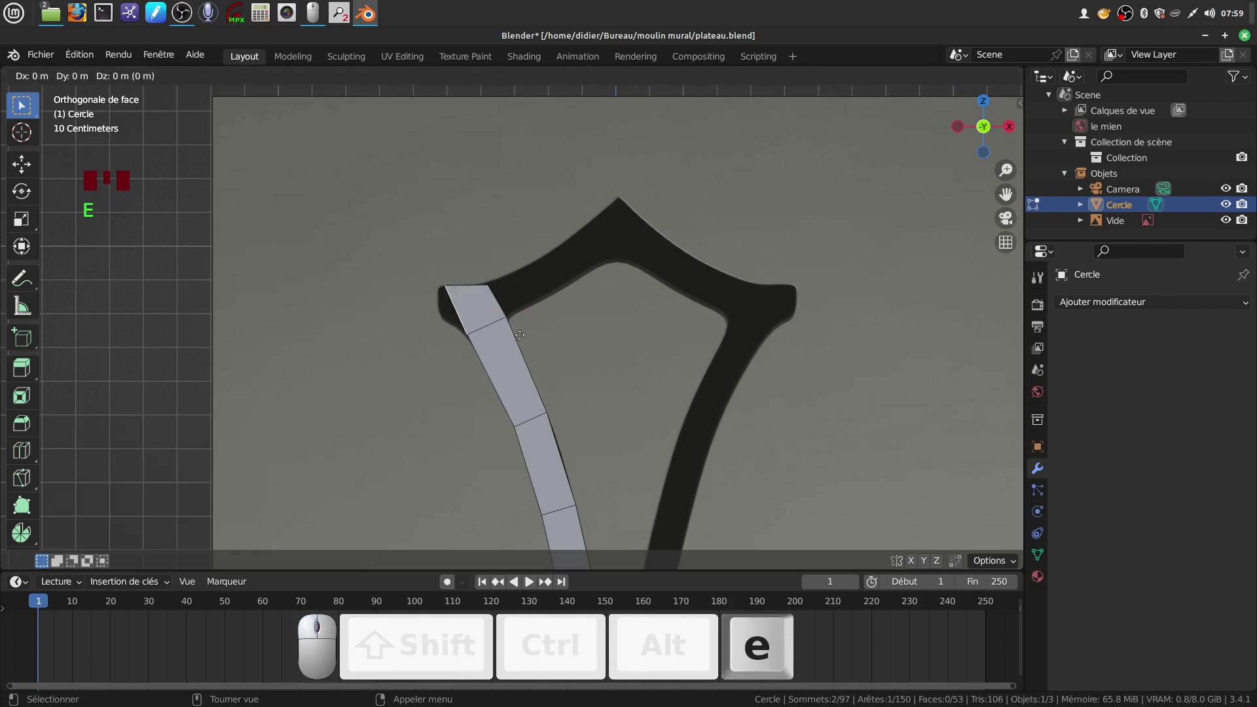
pyautogui.click(503, 333)
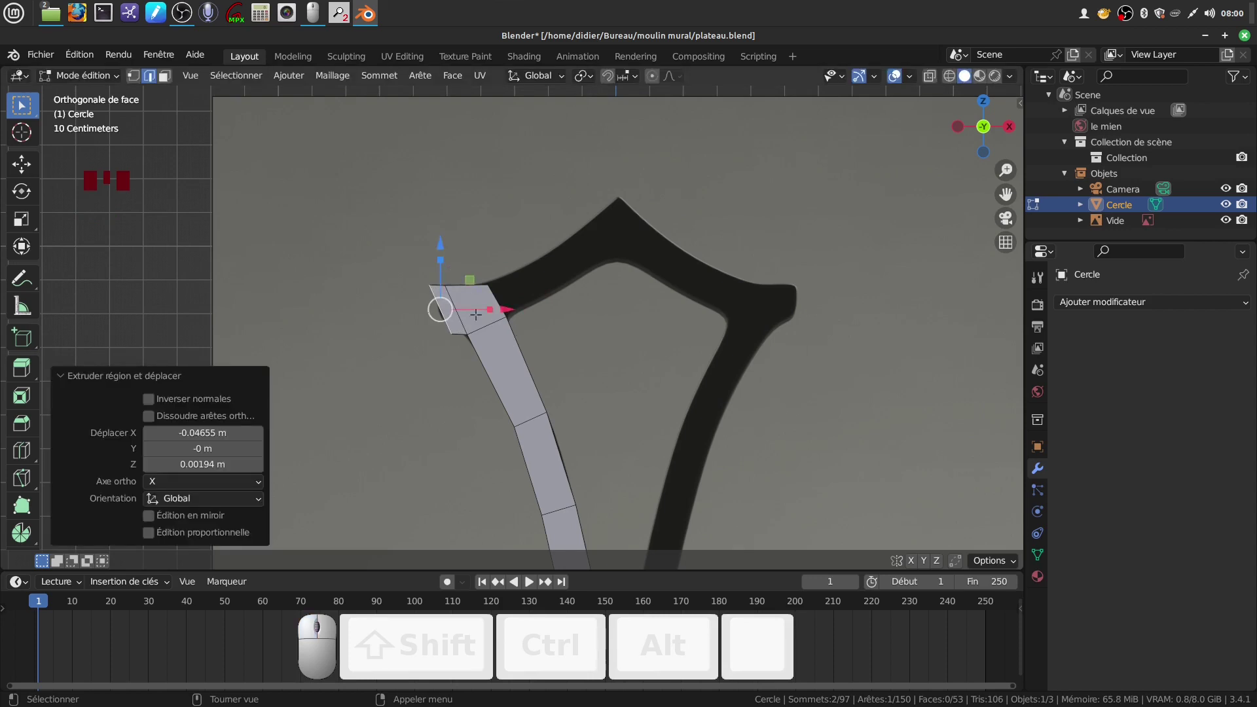
pyautogui.press('s')
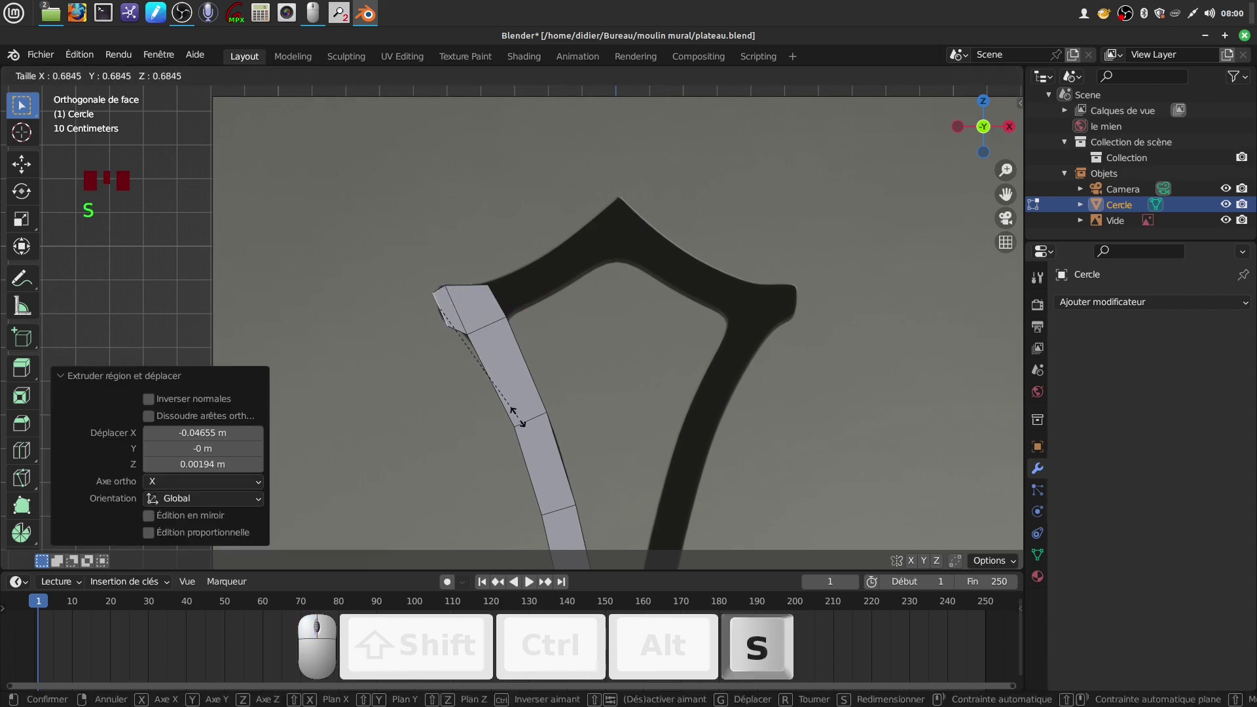
pyautogui.click(522, 423)
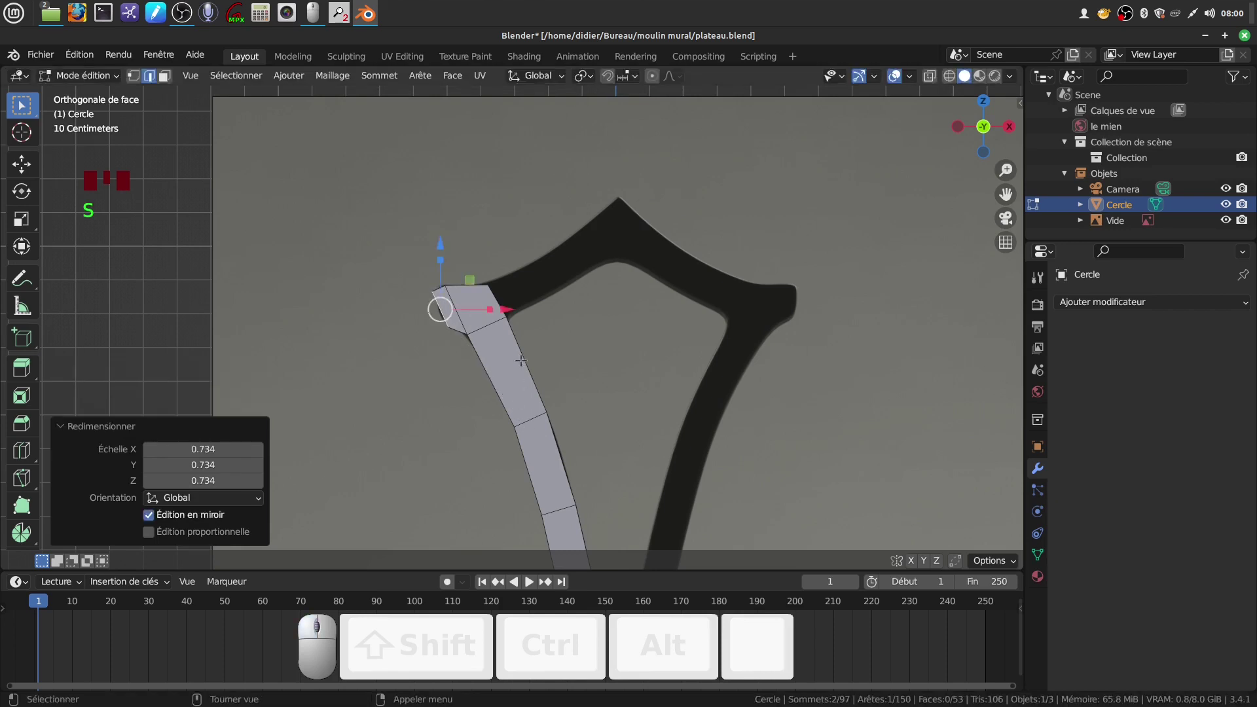
# Step: Rotate the corner's outer end edge about 24° to vertical, and move it about 0.016 m up and 0.01 m left
pyautogui.press('r')
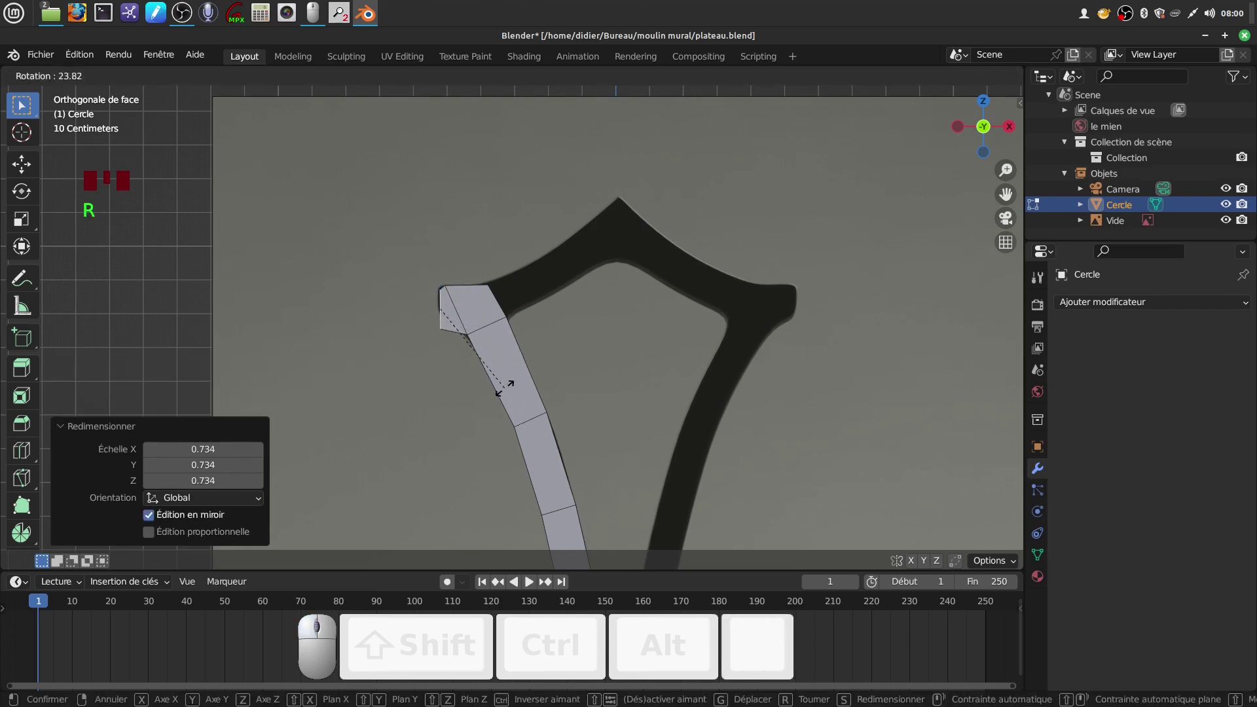
pyautogui.click(503, 388)
pyautogui.moveTo(440, 241); pyautogui.dragTo(436, 236)
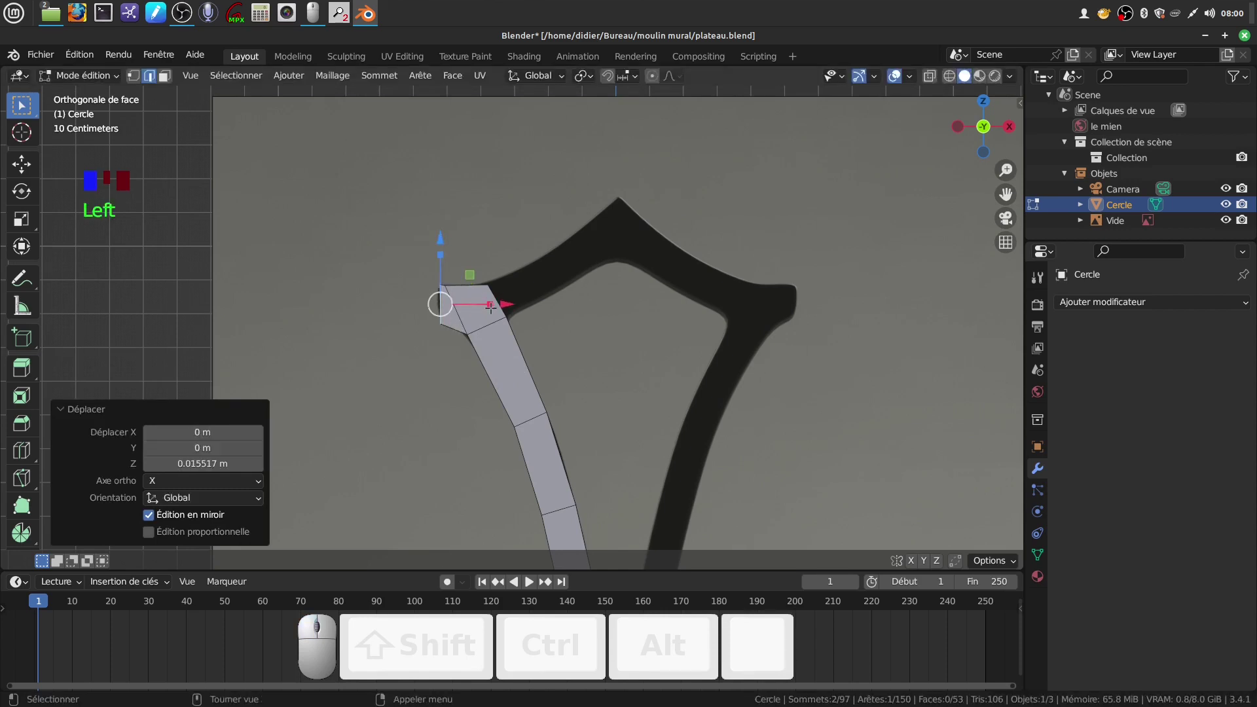
pyautogui.moveTo(505, 304); pyautogui.dragTo(502, 304)
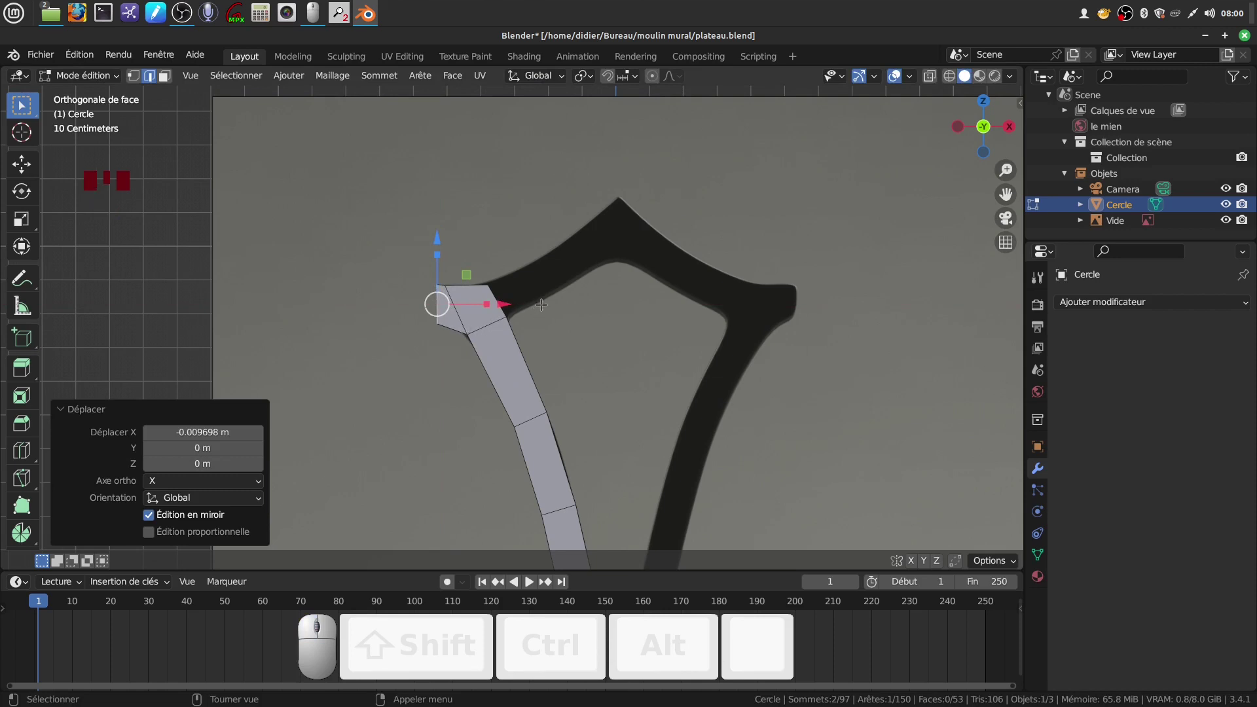
# Step: Scale the corner segment's inner side edge by 1.095, extrude it about 0.14 m along the sloping top and rotate the end edge -7.01°
pyautogui.click(495, 293)
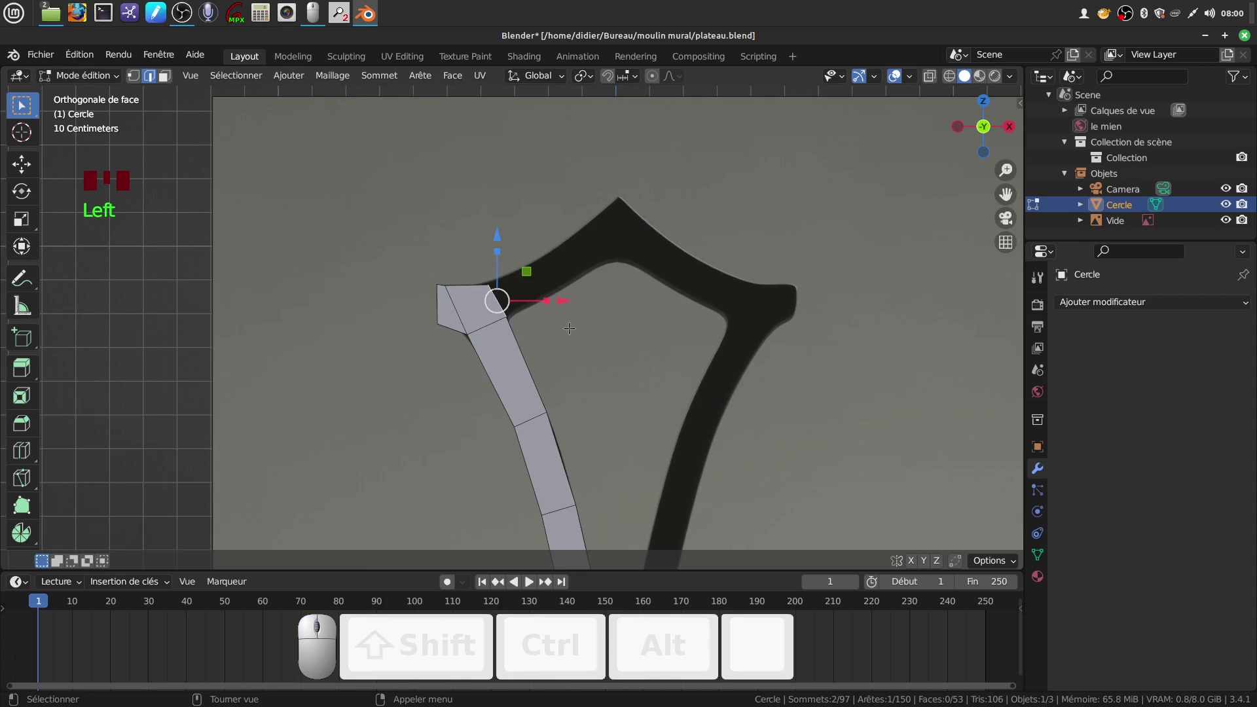
pyautogui.press('s')
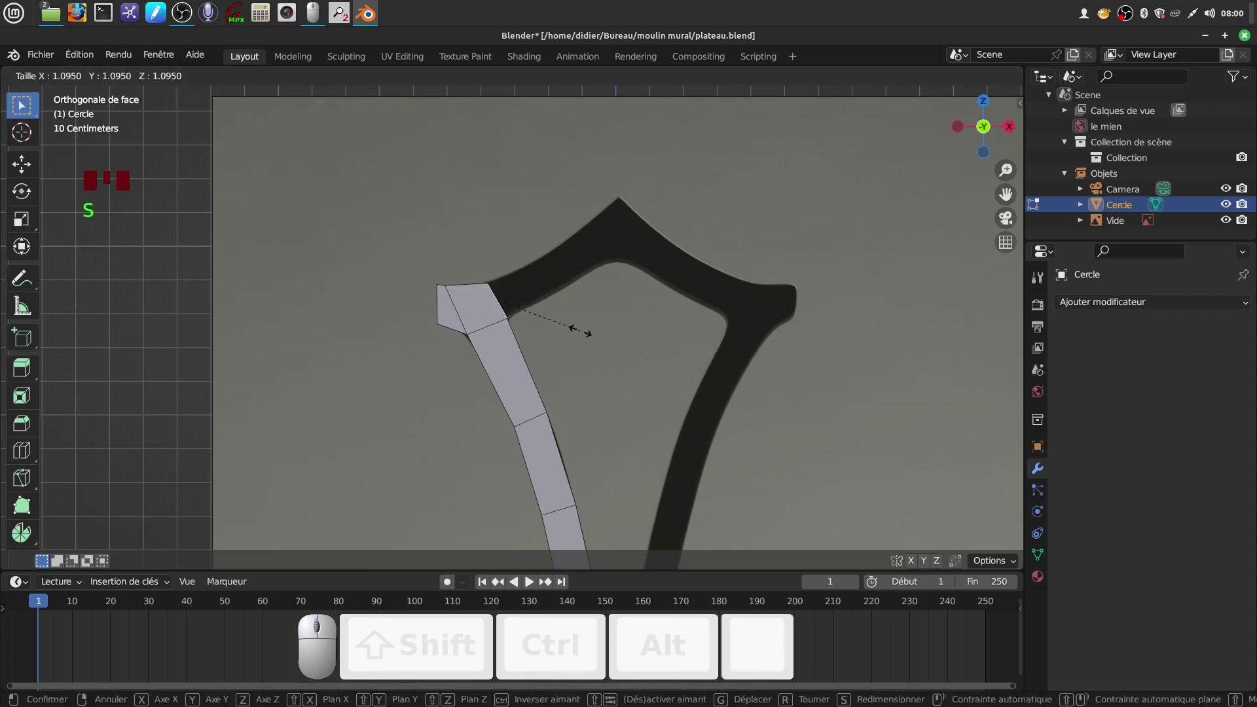
pyautogui.click(579, 330)
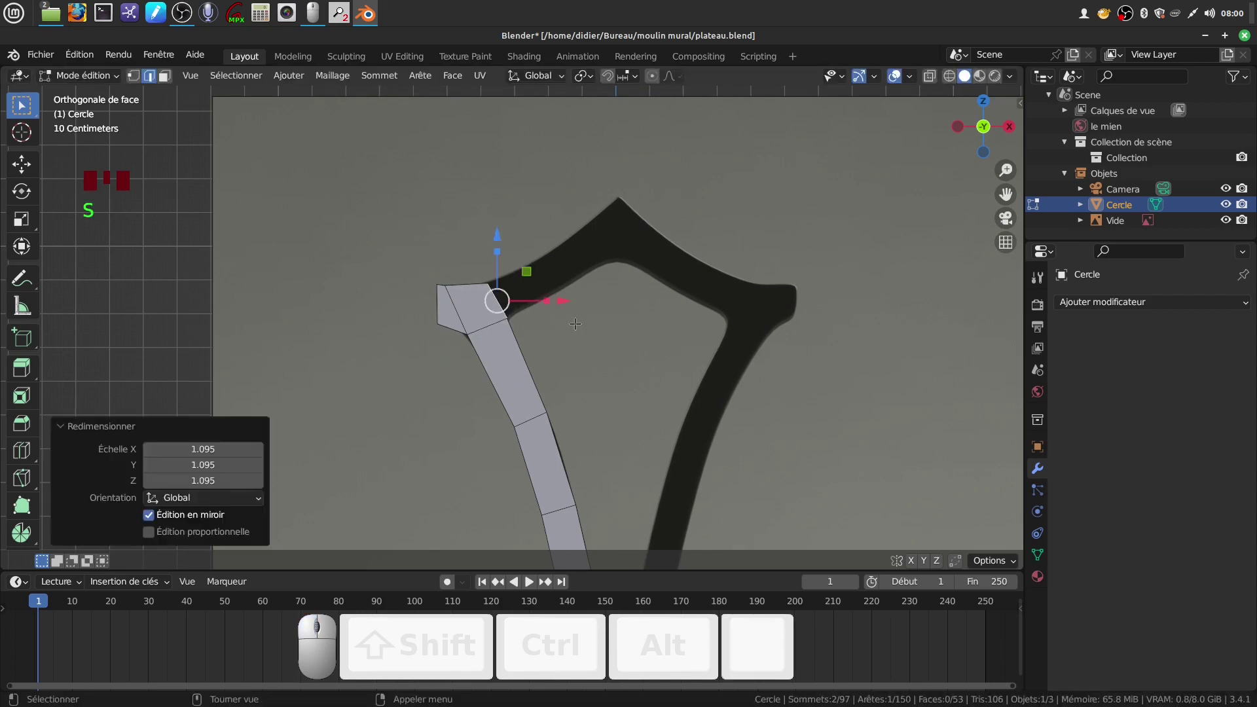
pyautogui.press('e')
pyautogui.click(618, 303)
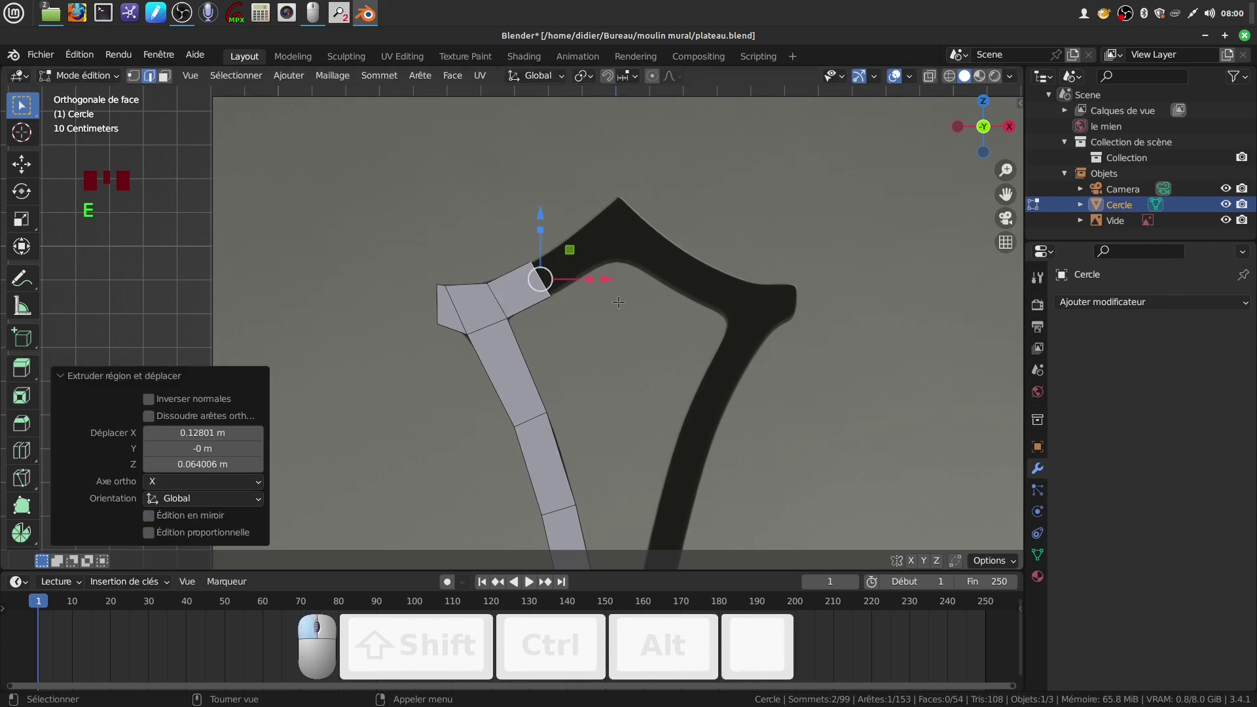
pyautogui.press('r')
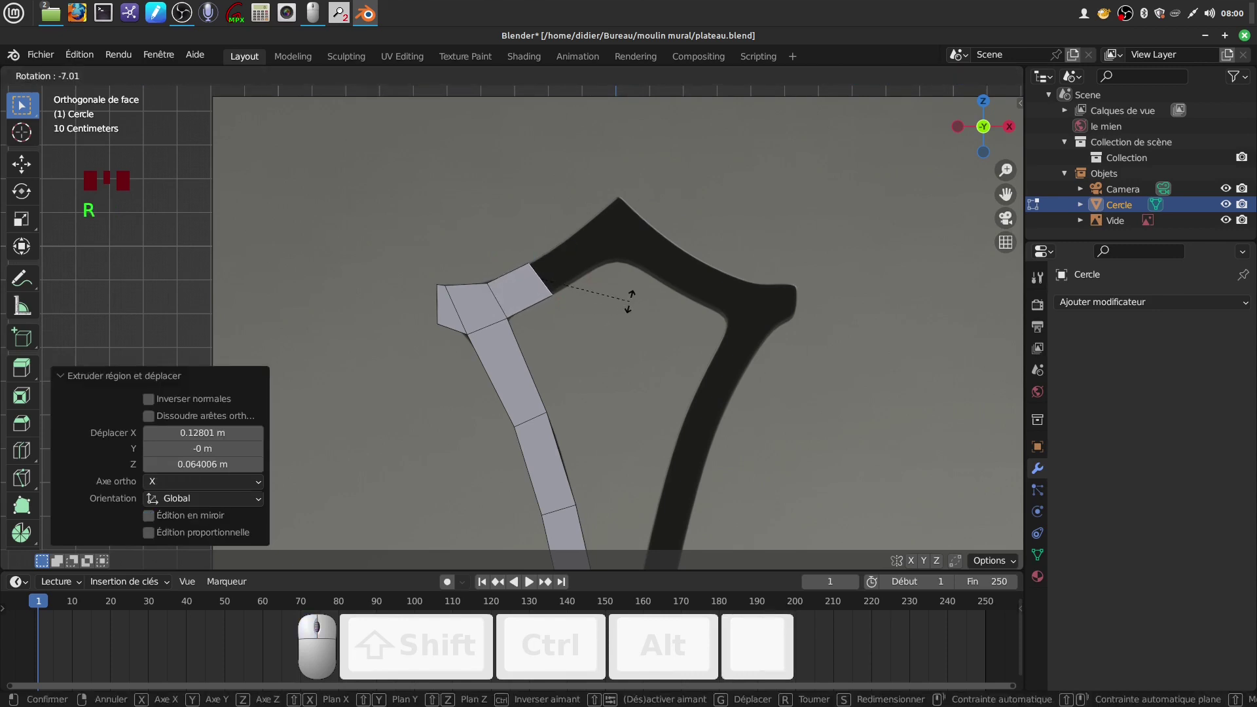
pyautogui.click(629, 299)
# Step: Extrude two segments of about 0.12 m and 0.09 m along the sloping top toward the reference's peak
pyautogui.press('e')
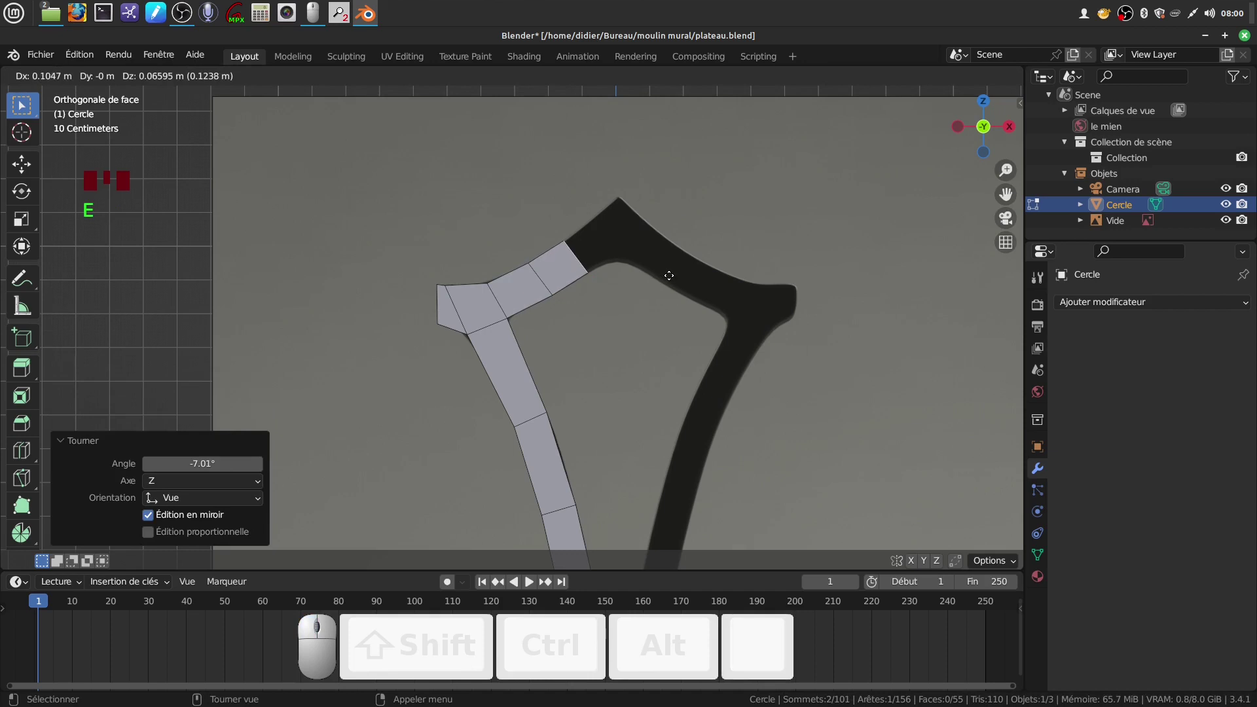
pyautogui.click(669, 276)
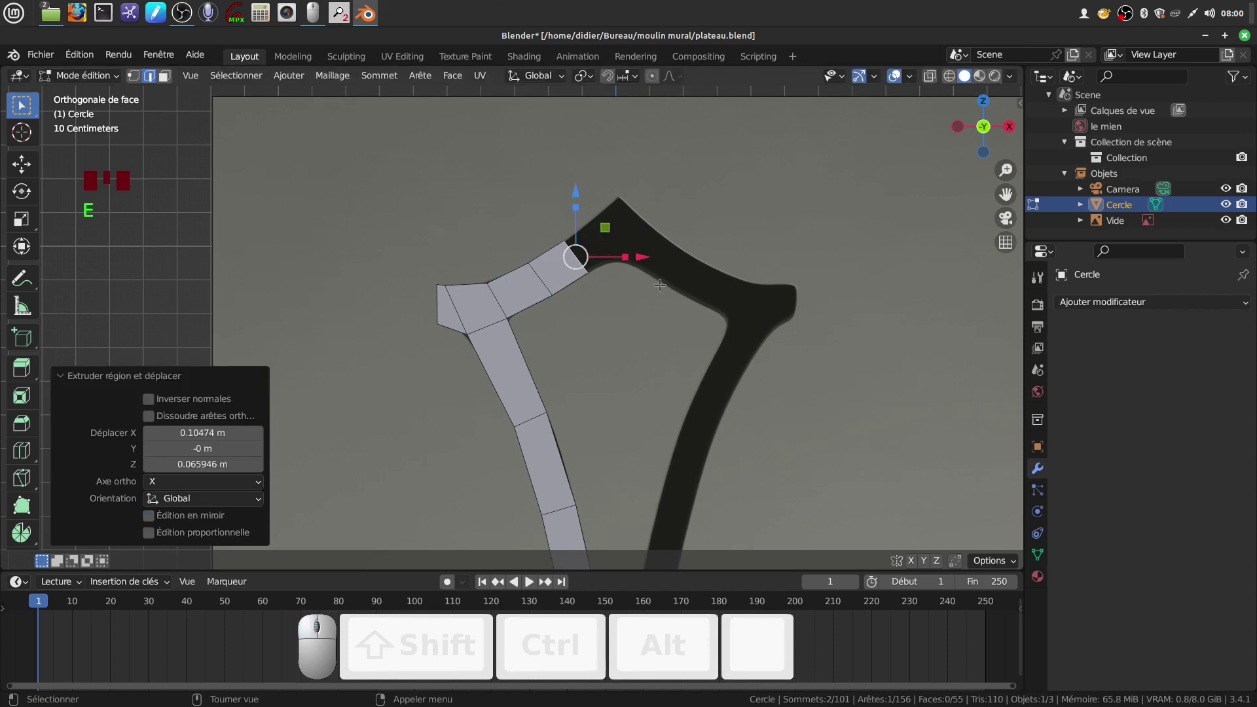
pyautogui.press('e')
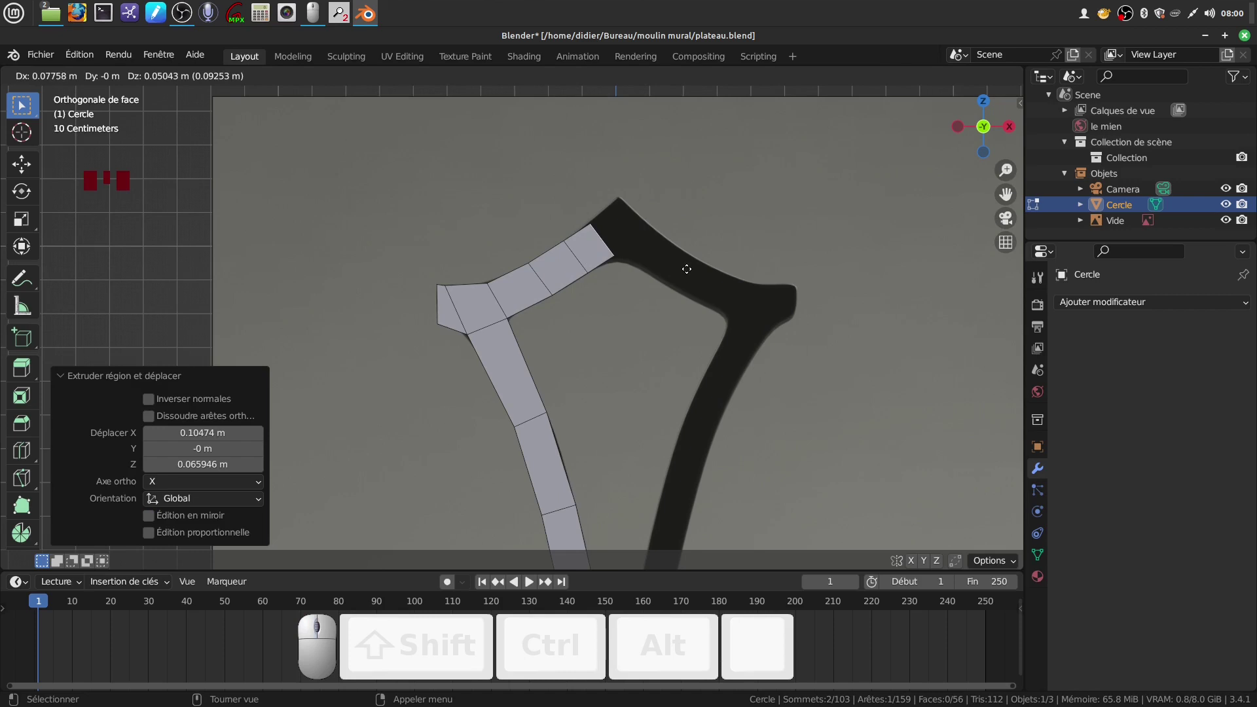
pyautogui.click(686, 269)
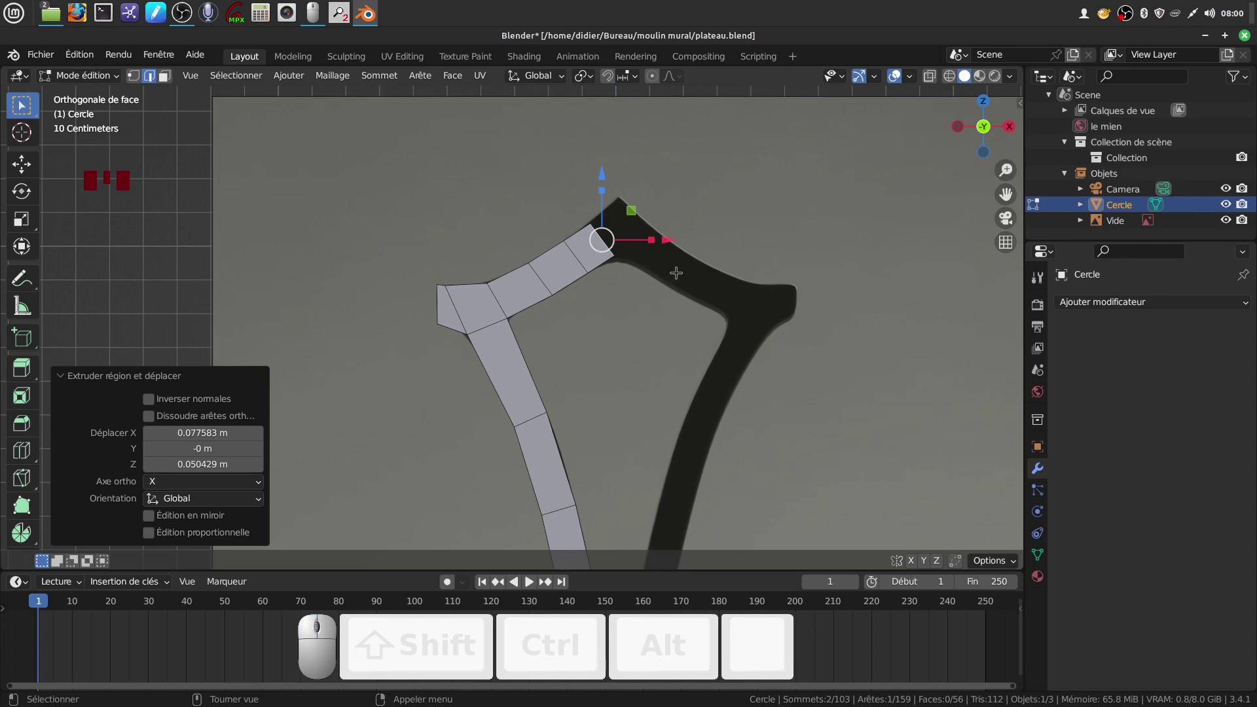
# Step: Extrude a segment of about 0.12 m up to the reference's peak and rotate its end edge -11.9°
pyautogui.press('e')
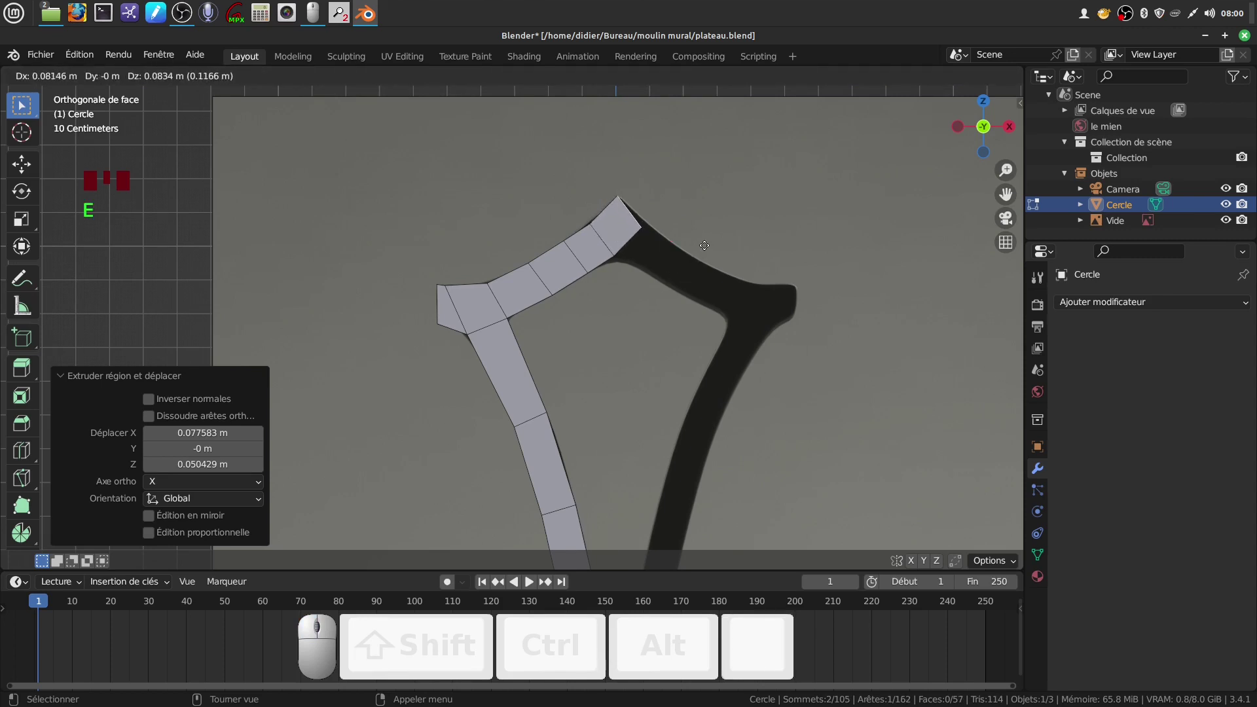
pyautogui.click(701, 249)
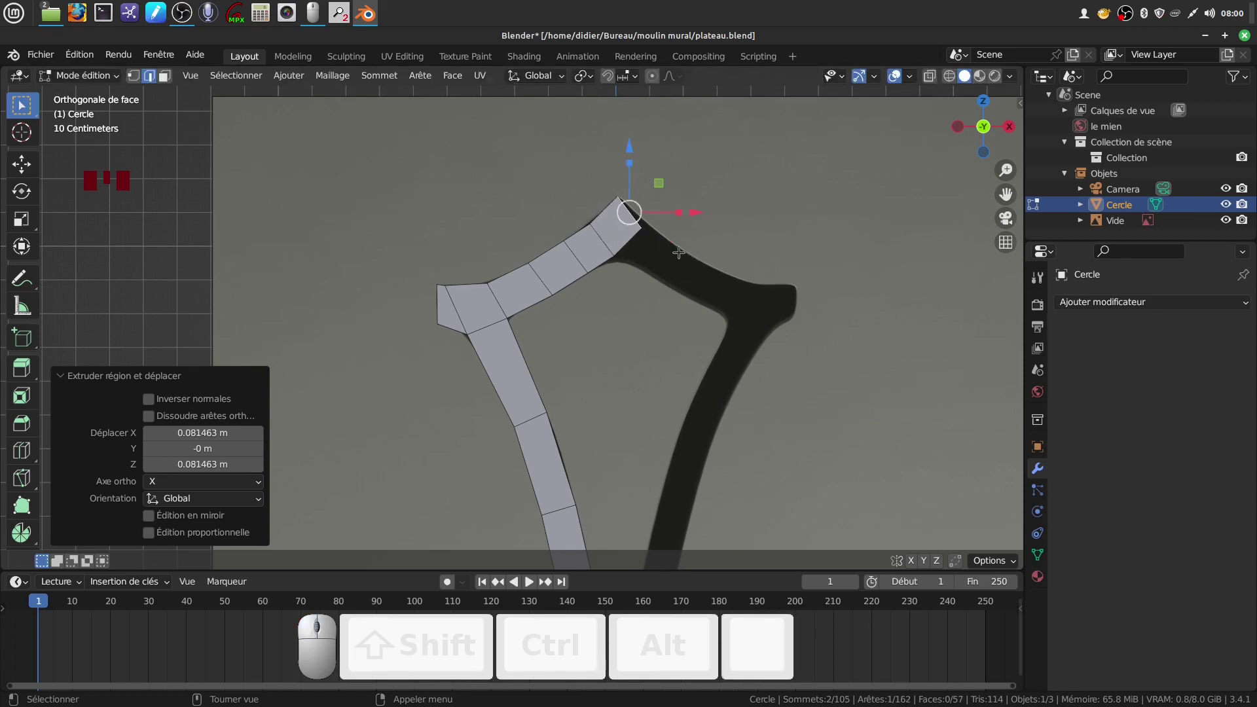
pyautogui.press('r')
pyautogui.click(698, 246)
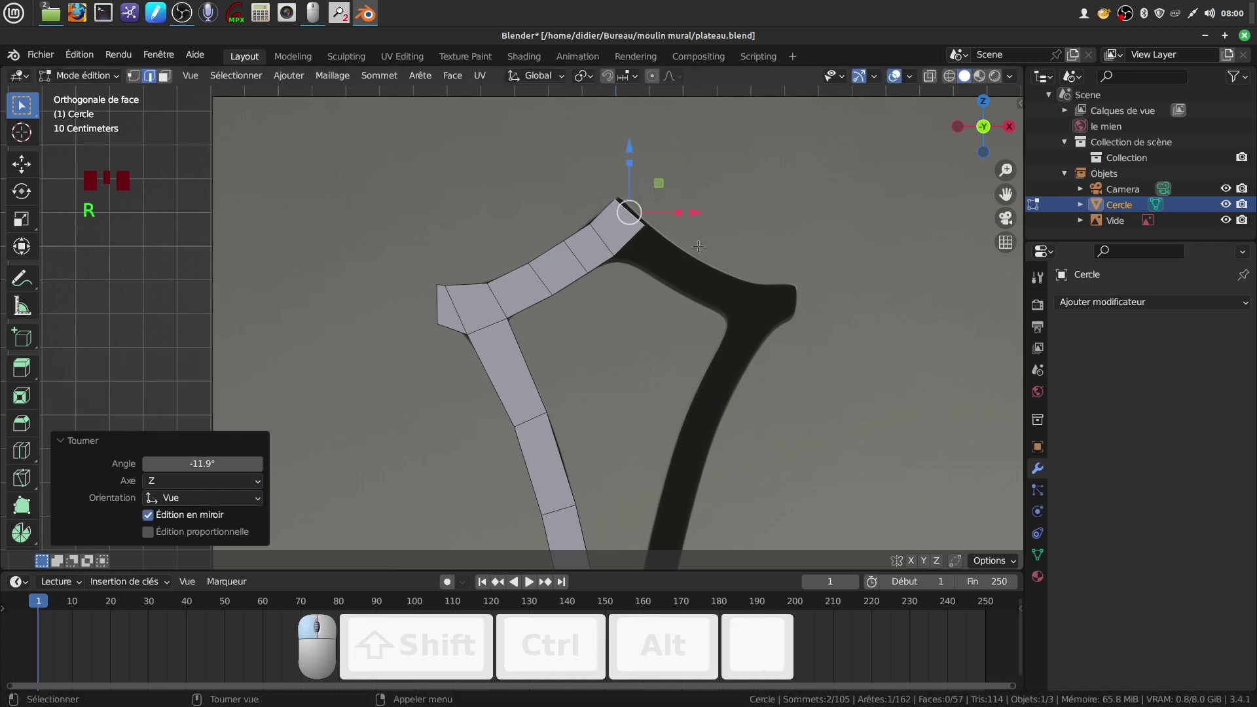
# Step: Move the peak segment's end edge about 0.008 m right and 0.004 m up to match the reference's peak
pyautogui.press('g')
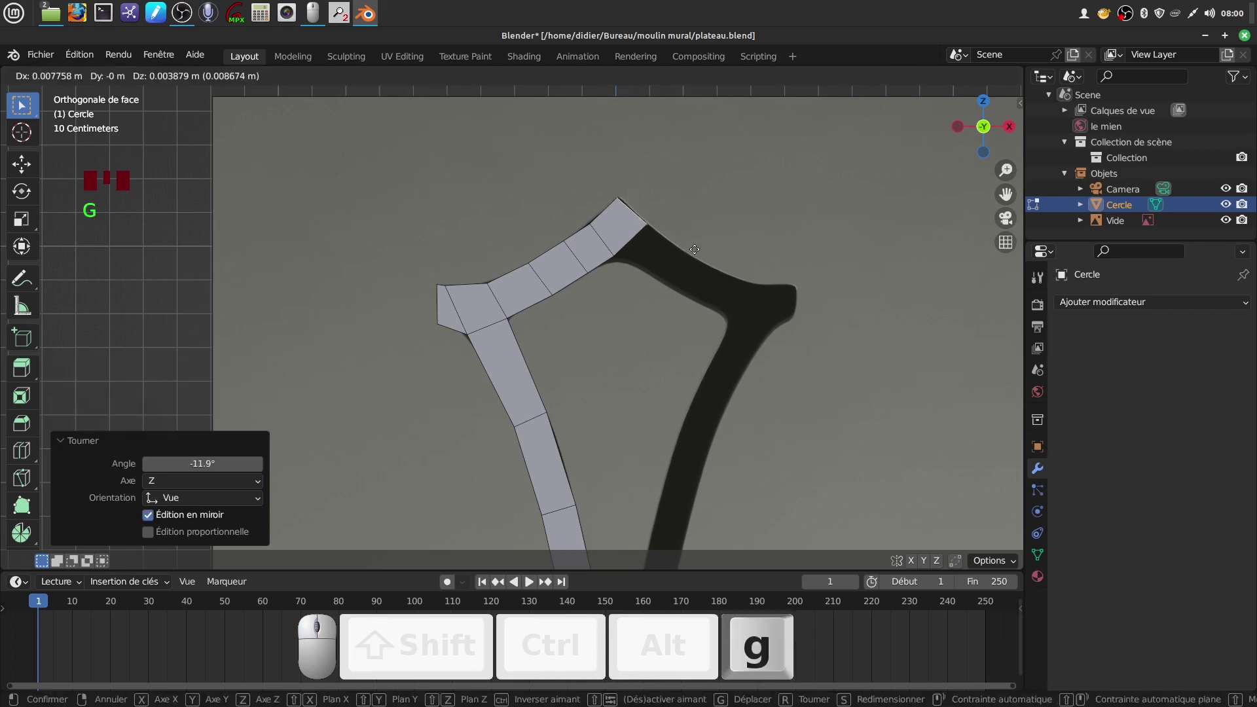
pyautogui.click(694, 248)
# Step: Extrude the peak segment's lower right side edge about 0.066 m right and 0.043 m down, and scale it by 0.865
pyautogui.moveTo(638, 260); pyautogui.dragTo(651, 270)
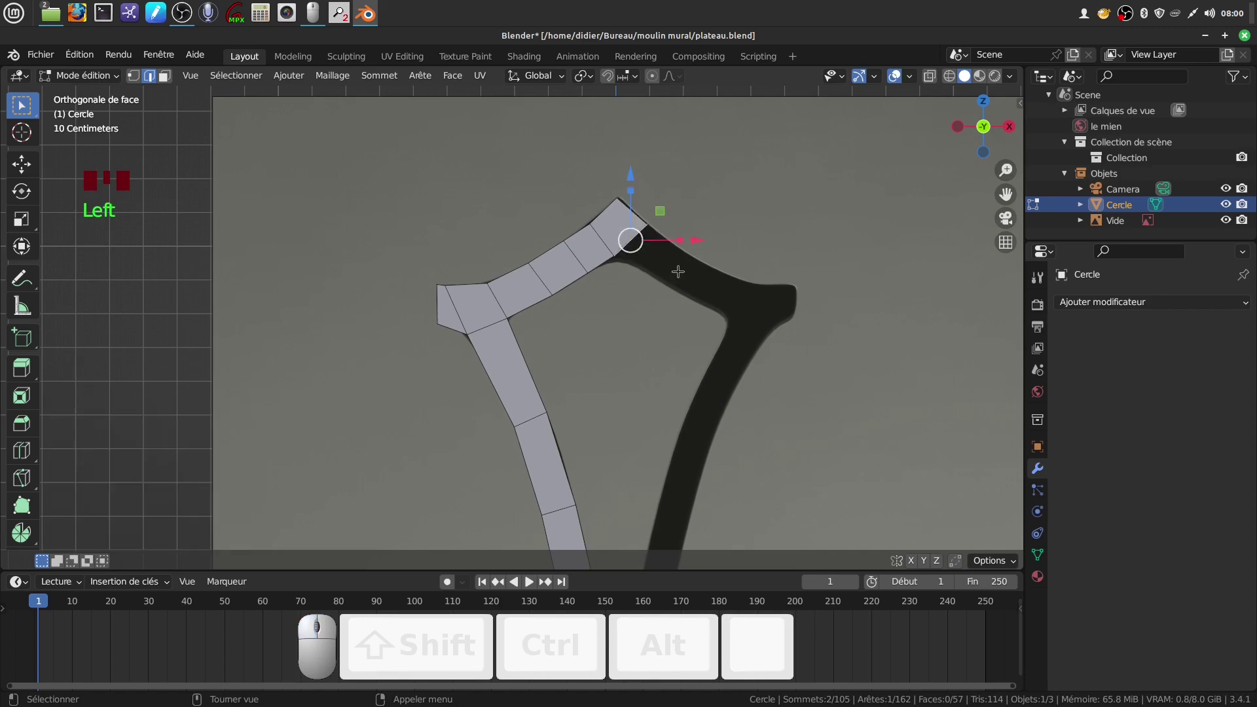
pyautogui.press('e')
pyautogui.click(701, 286)
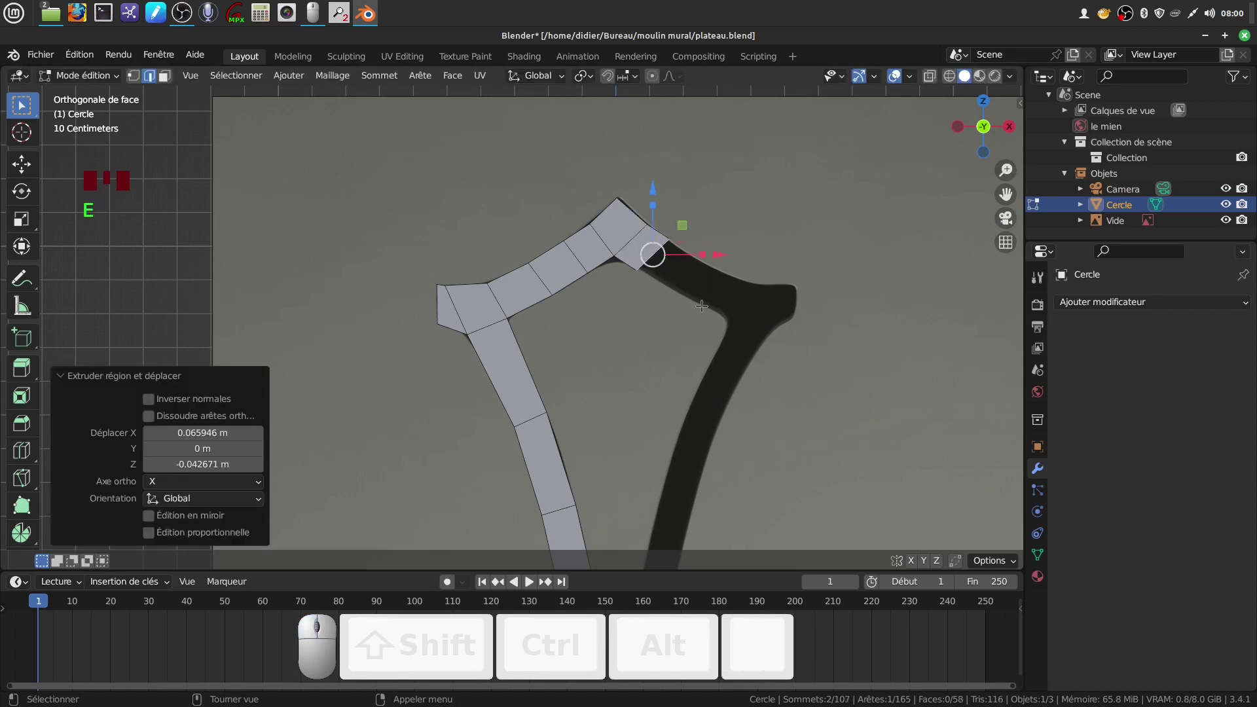
pyautogui.press('s')
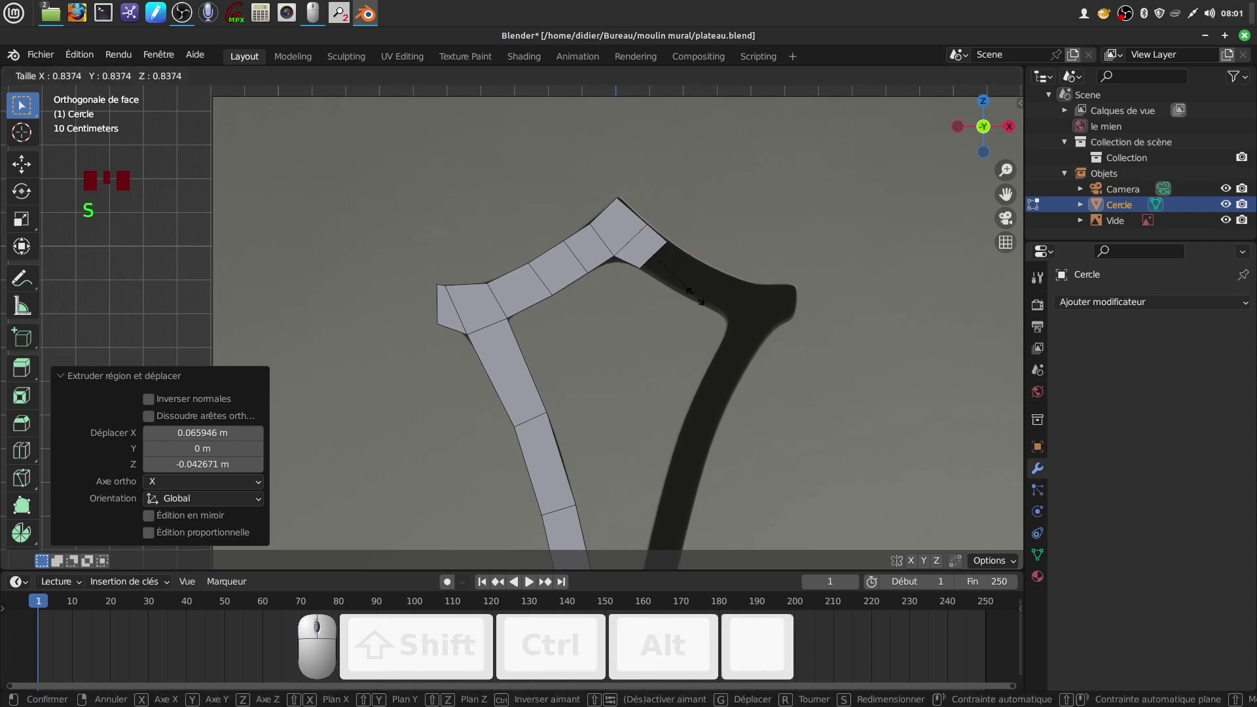
pyautogui.click(698, 295)
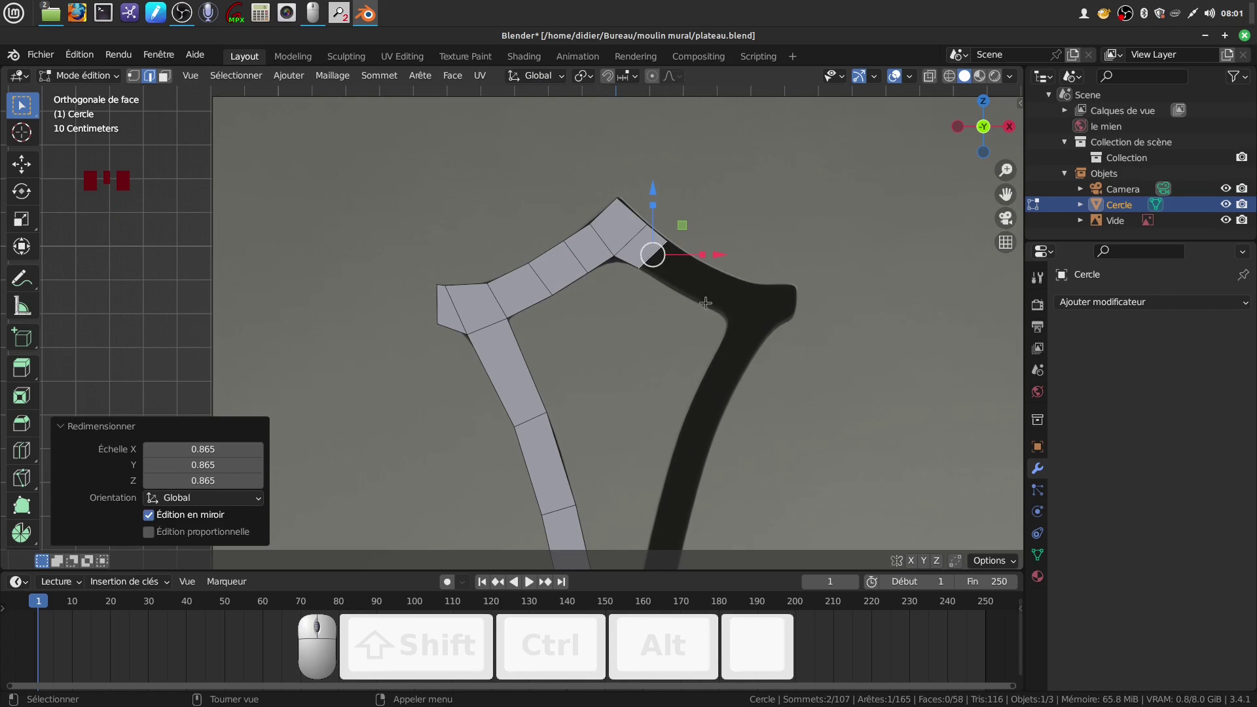
pyautogui.press('r')
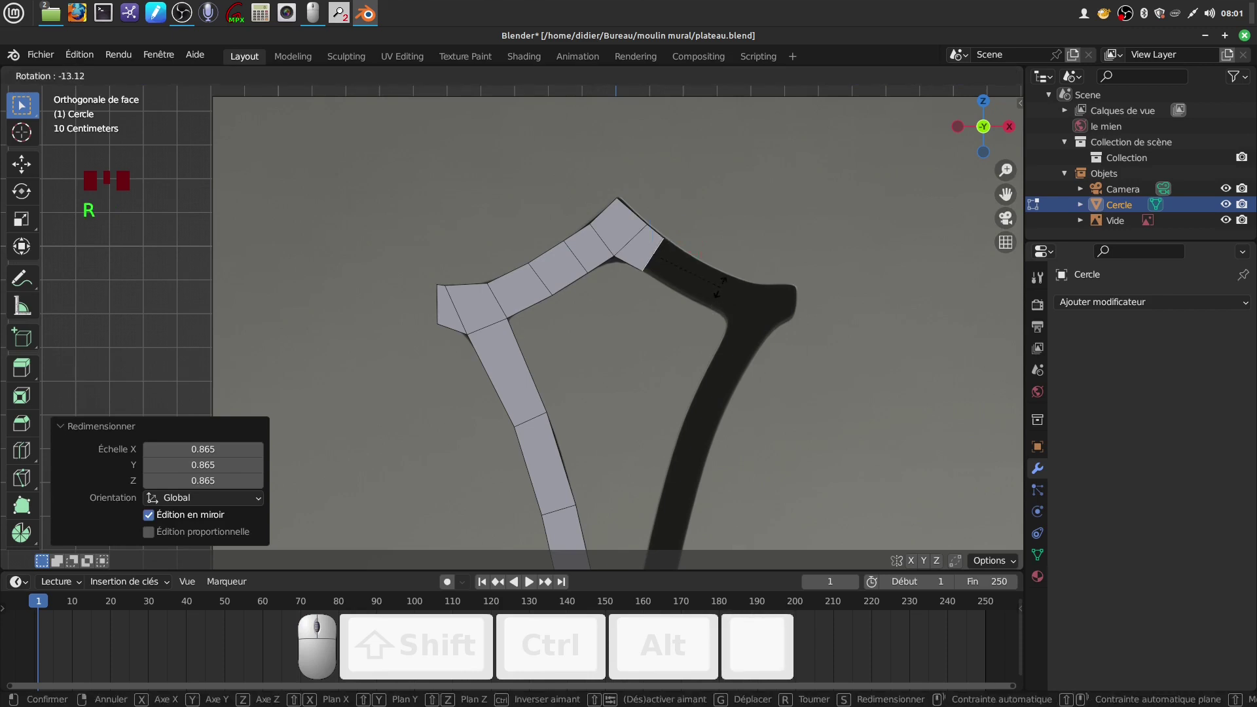
pyautogui.rightClick(719, 286)
# Step: Connect the peak's top vertex to the inner vertex directly below it with a new edge
pyautogui.scroll(-3, 719, 288)
pyautogui.keyDown('shift'); pyautogui.scroll(-1, 721, 321); pyautogui.keyUp('shift')
pyautogui.keyDown('shift'); pyautogui.moveTo(720, 328); pyautogui.dragTo(666, 387, button='middle'); pyautogui.keyUp('shift')
pyautogui.scroll(4, 714, 342)
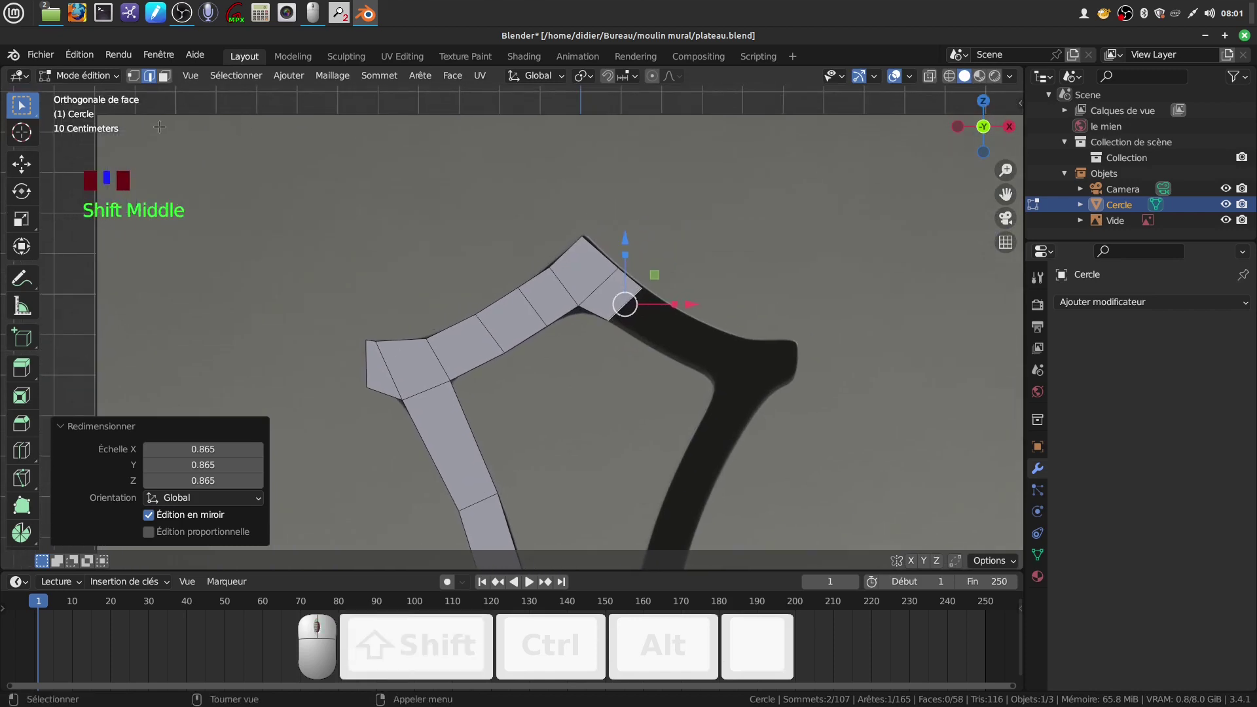
pyautogui.click(138, 74)
pyautogui.click(583, 243)
pyautogui.keyDown('shift'); pyautogui.click(581, 310); pyautogui.keyUp('shift')
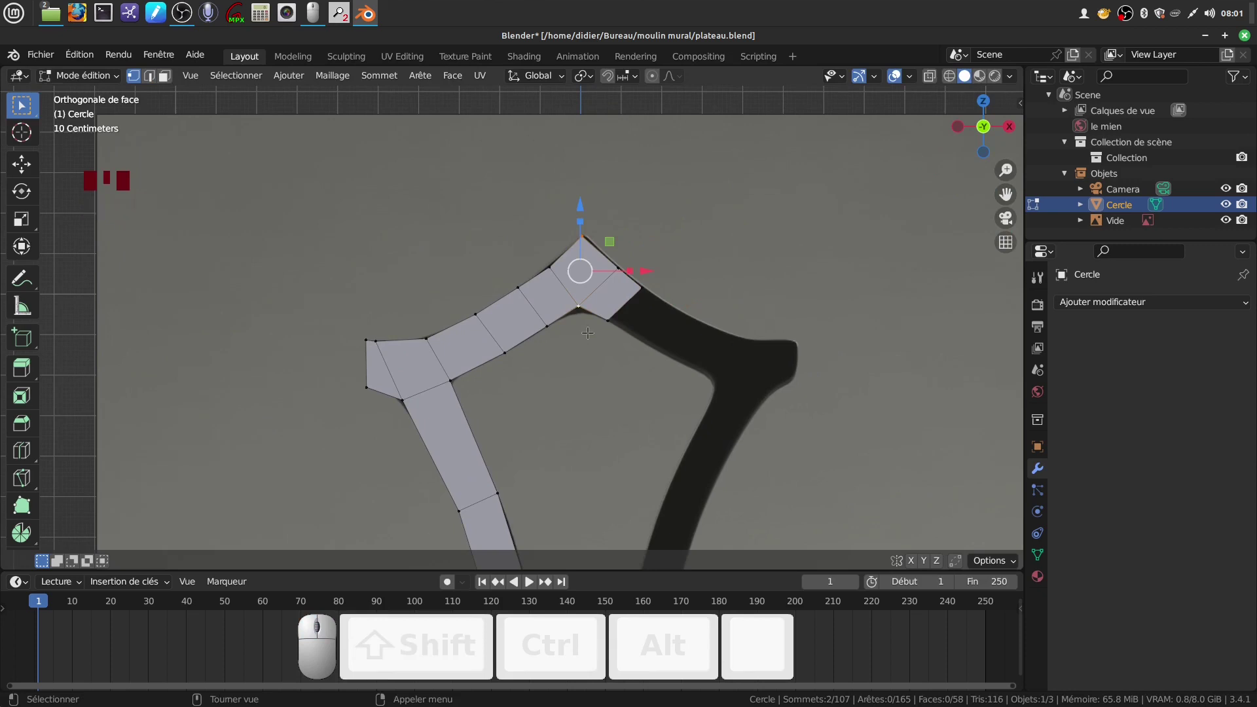
pyautogui.press('j')
# Step: Delete the two faces to the right of the peak's new centre edge
pyautogui.click(164, 77)
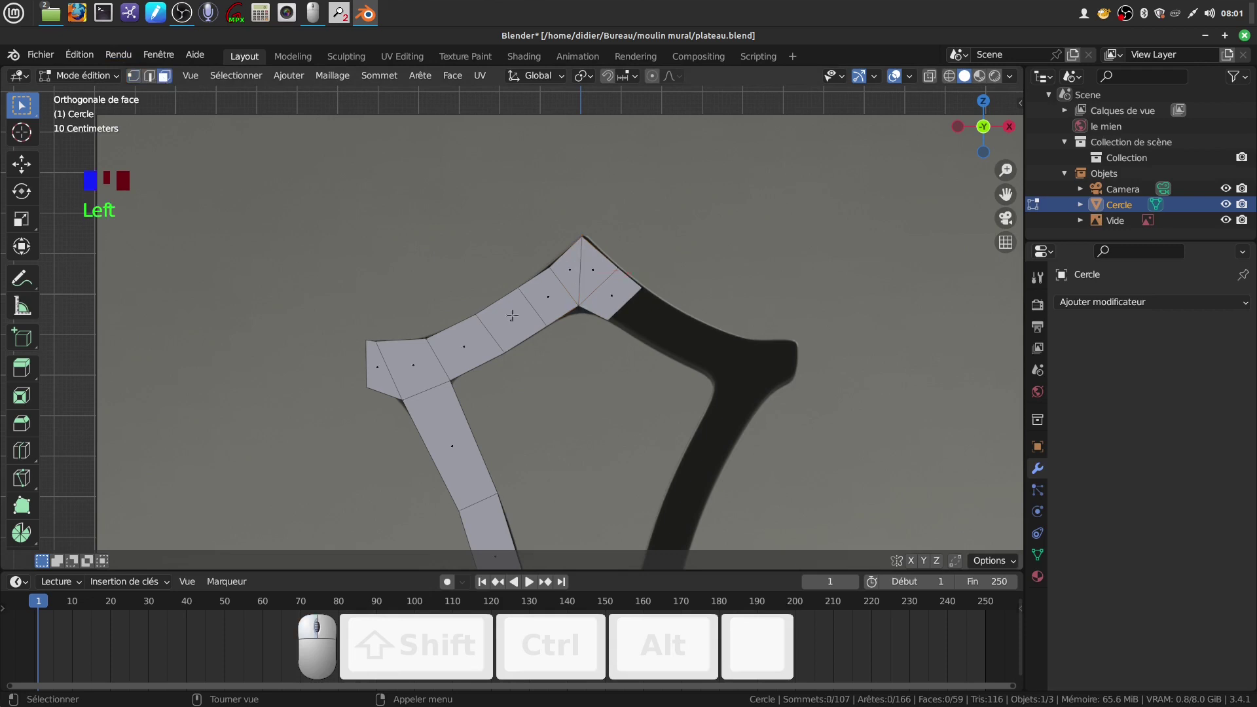
pyautogui.click(618, 300)
pyautogui.keyDown('shift'); pyautogui.click(601, 268); pyautogui.keyUp('shift')
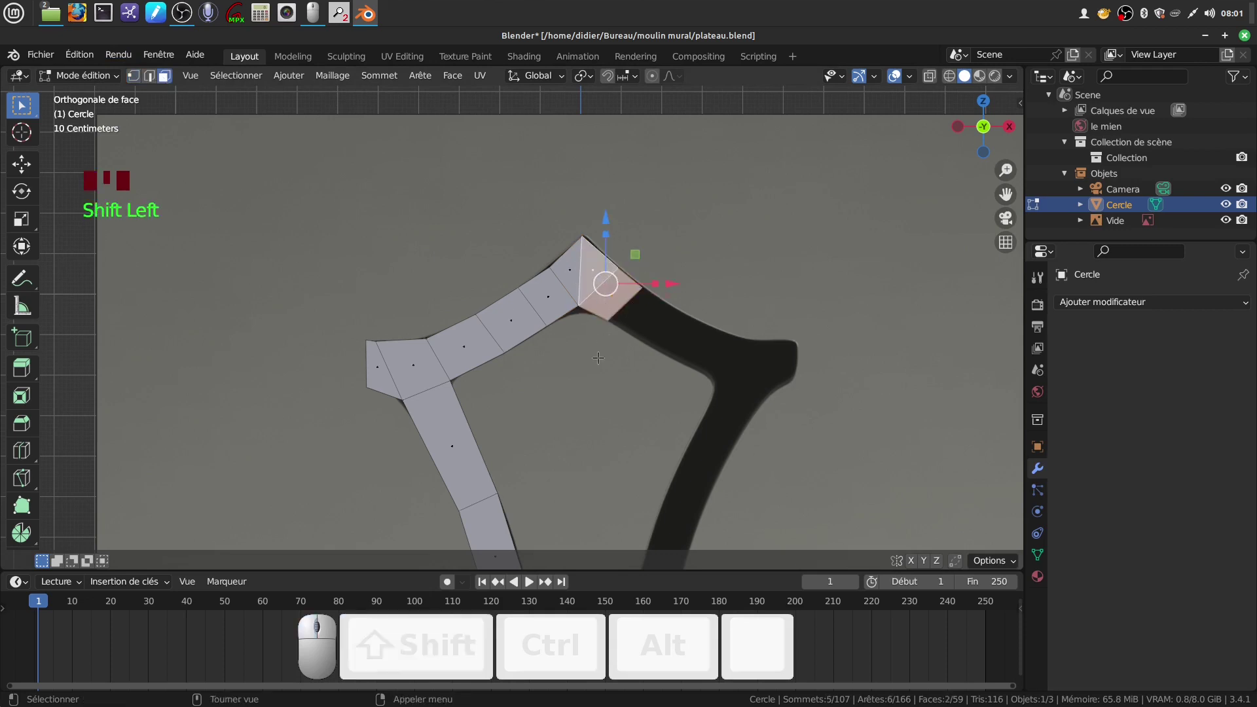
pyautogui.press('x')
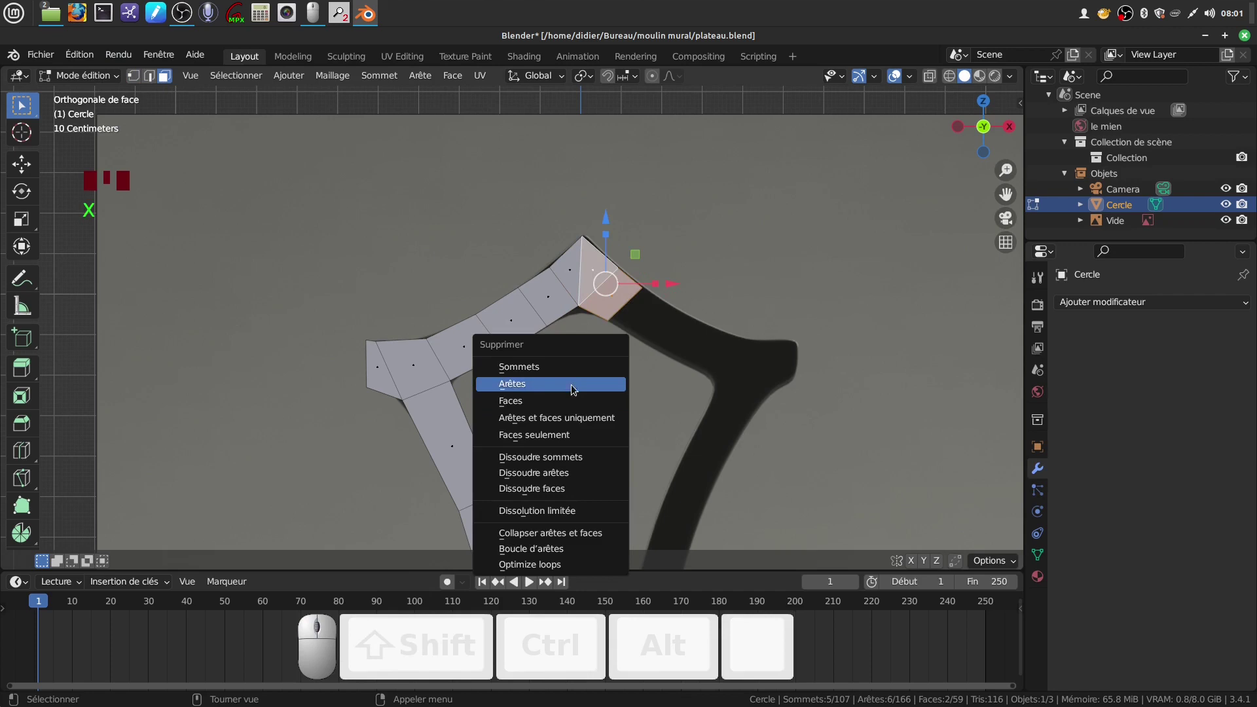
pyautogui.click(554, 401)
# Step: Delete the ten faces forming the right half of the central ring
pyautogui.scroll(-7, 554, 402)
pyautogui.keyDown('shift'); pyautogui.moveTo(554, 402); pyautogui.dragTo(603, 239, button='middle'); pyautogui.keyUp('shift')
pyautogui.scroll(3, 590, 368)
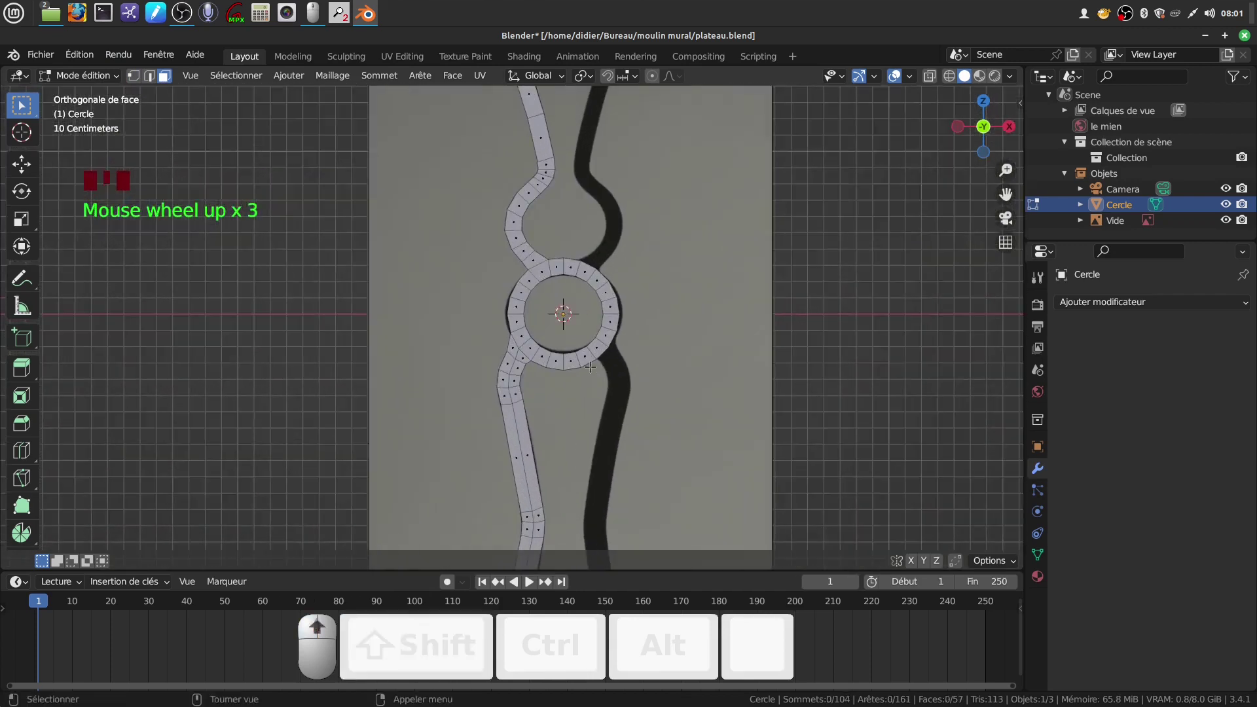
pyautogui.keyDown('shift'); pyautogui.moveTo(590, 367); pyautogui.dragTo(554, 350, button='middle'); pyautogui.keyUp('shift')
pyautogui.scroll(2, 554, 351)
pyautogui.scroll(1, 554, 350)
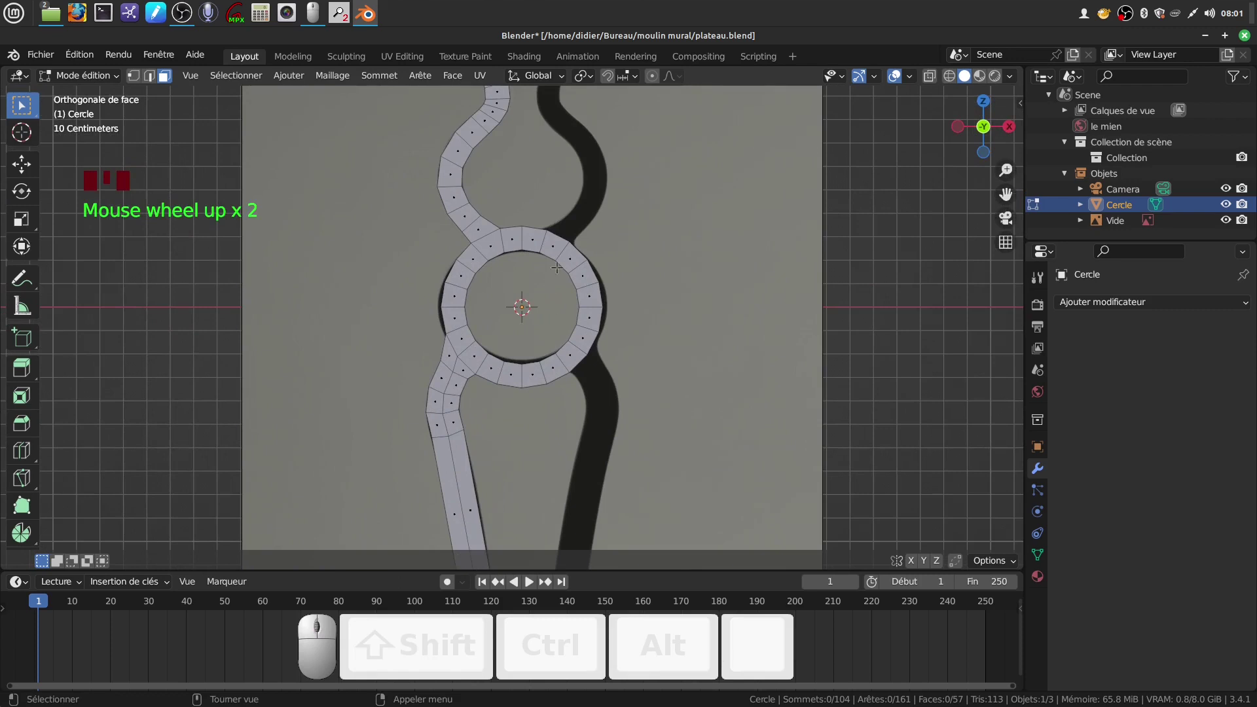
pyautogui.press('c')
pyautogui.moveTo(553, 237)
pyautogui.mouseDown()
pyautogui.moveTo(581, 272)
pyautogui.moveTo(591, 352)
pyautogui.moveTo(550, 372)
pyautogui.mouseUp()
pyautogui.rightClick(549, 371)
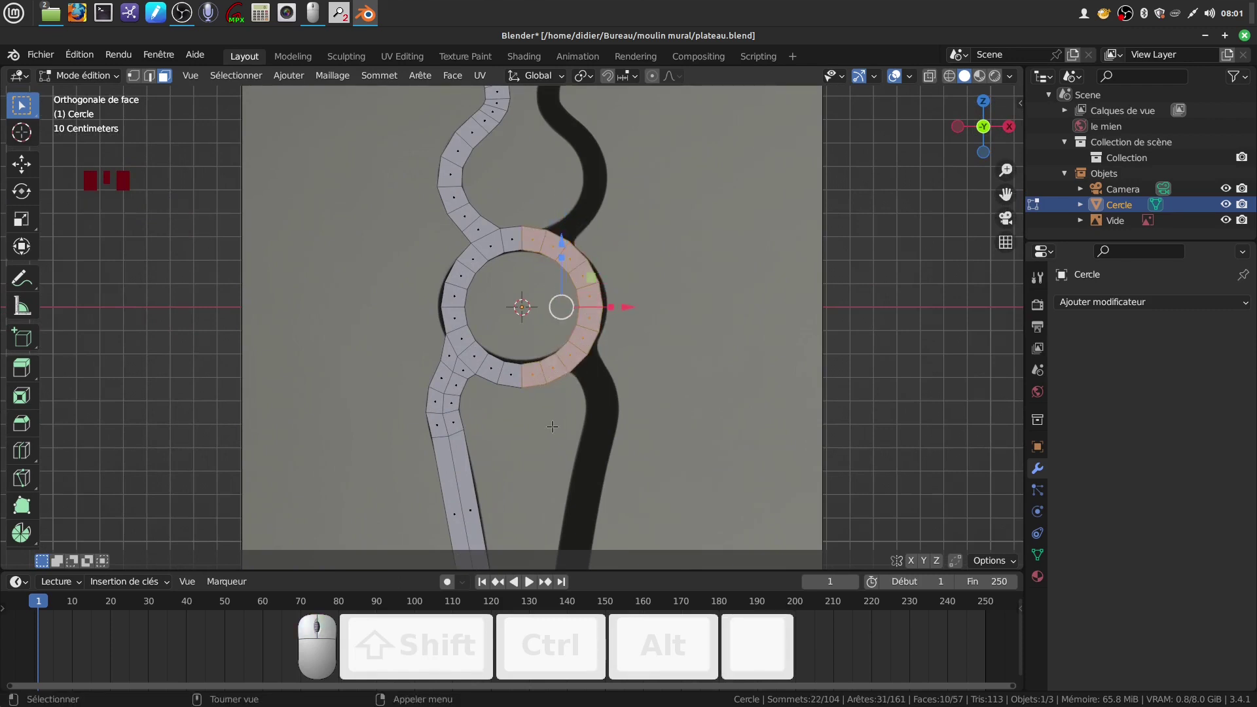
pyautogui.press('x')
pyautogui.click(531, 427)
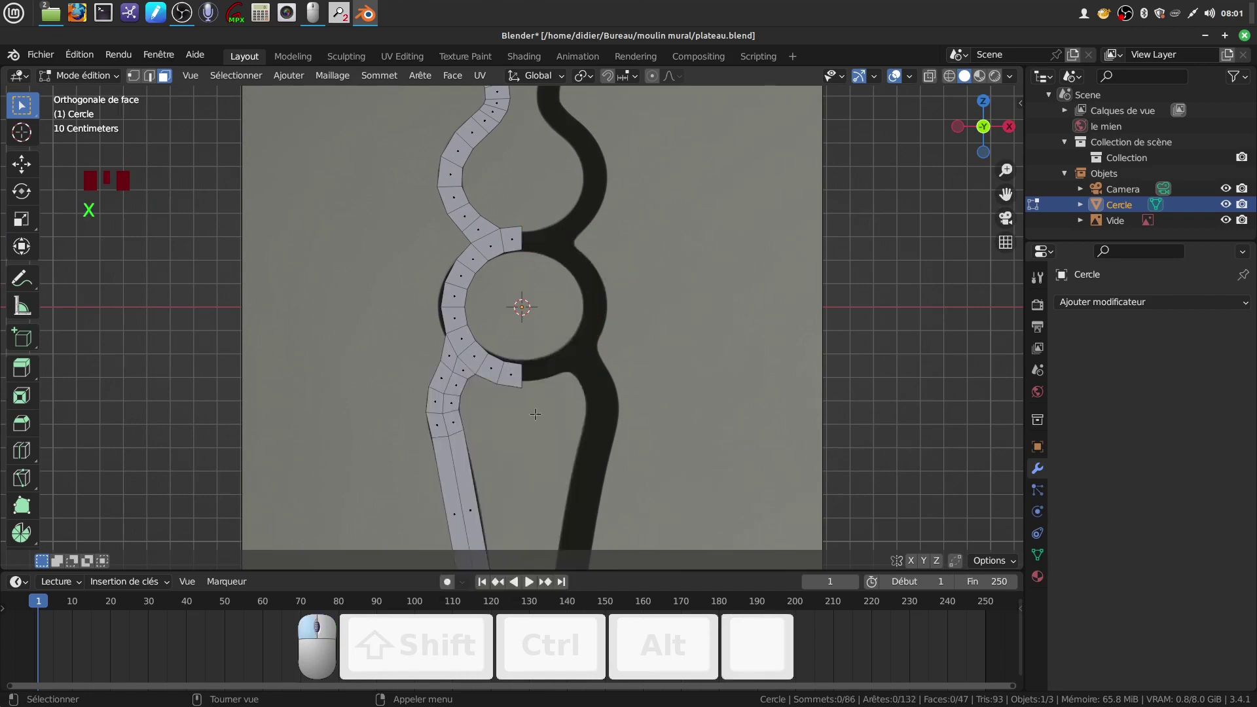
# Step: Align the peak's and the half ring's centreline vertices by scaling them together to 0 along X
pyautogui.scroll(-4, 550, 386)
pyautogui.scroll(-3, 550, 386)
pyautogui.scroll(2, 550, 386)
pyautogui.moveTo(550, 386)
pyautogui.keyDown('shift'); pyautogui.mouseDown(button='middle')
pyautogui.moveTo(542, 367)
pyautogui.moveTo(542, 398)
pyautogui.mouseUp(button='middle'); pyautogui.keyUp('shift')
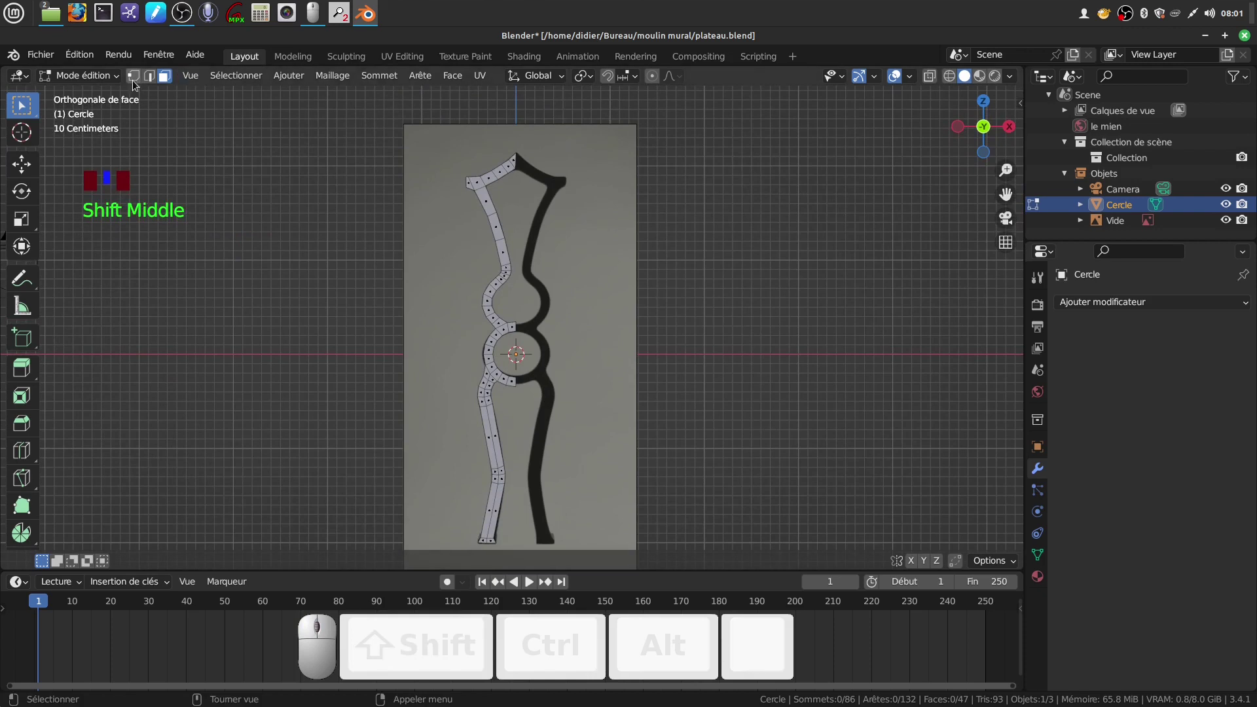
pyautogui.click(423, 159)
pyautogui.scroll(2, 533, 199)
pyautogui.keyDown('shift'); pyautogui.moveTo(533, 199); pyautogui.dragTo(537, 270, button='middle'); pyautogui.keyUp('shift')
pyautogui.click(132, 76)
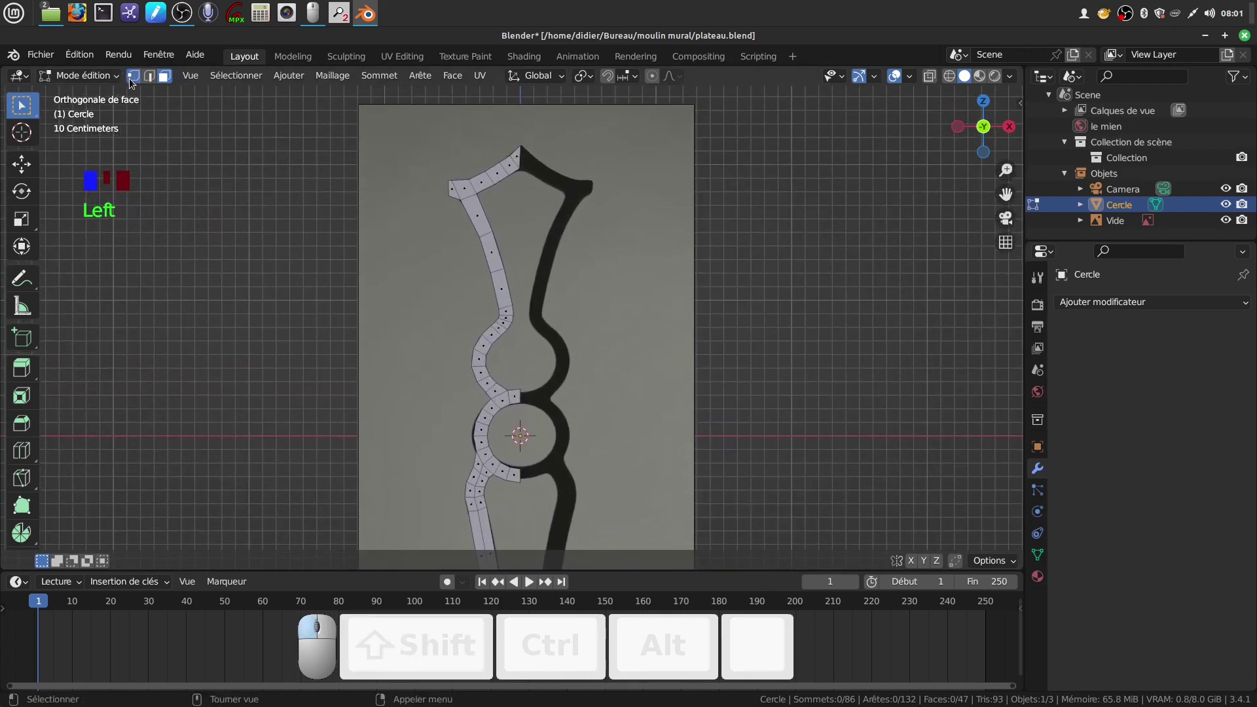
pyautogui.scroll(1, 530, 182)
pyautogui.keyDown('shift'); pyautogui.moveTo(532, 177); pyautogui.dragTo(536, 207, button='middle'); pyautogui.keyUp('shift')
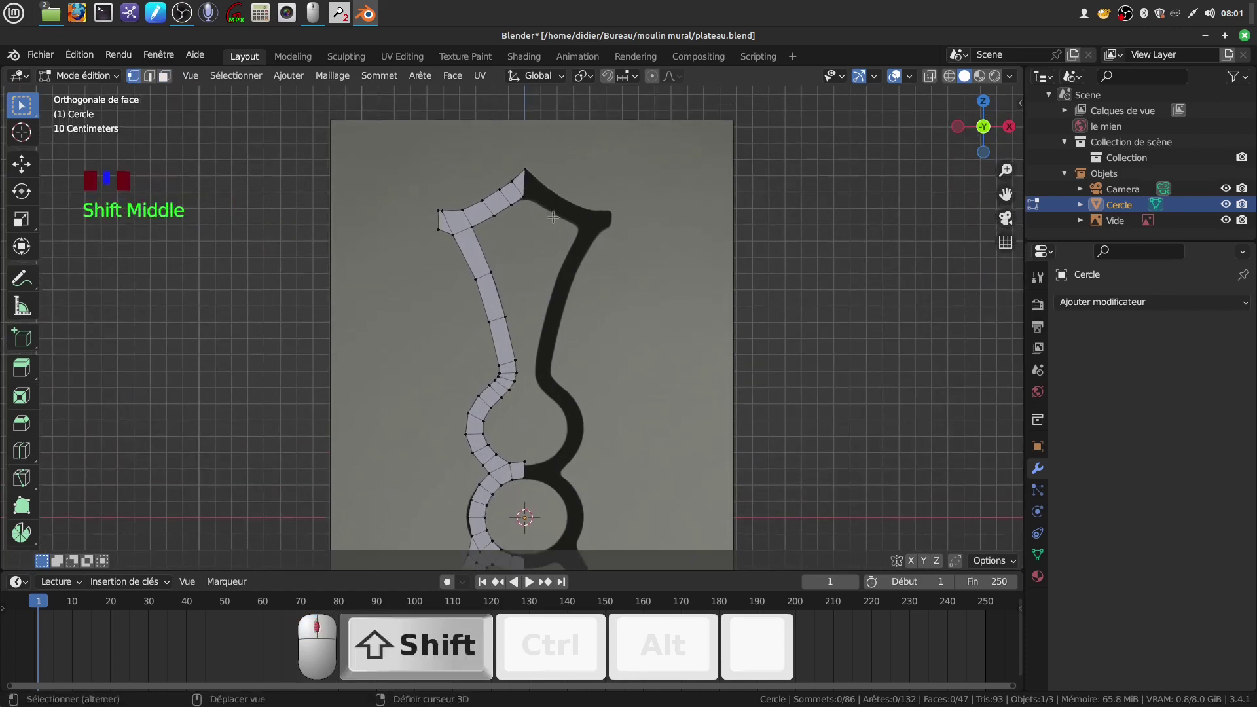
pyautogui.click(537, 207)
pyautogui.keyDown('shift'); pyautogui.click(527, 204); pyautogui.keyUp('shift')
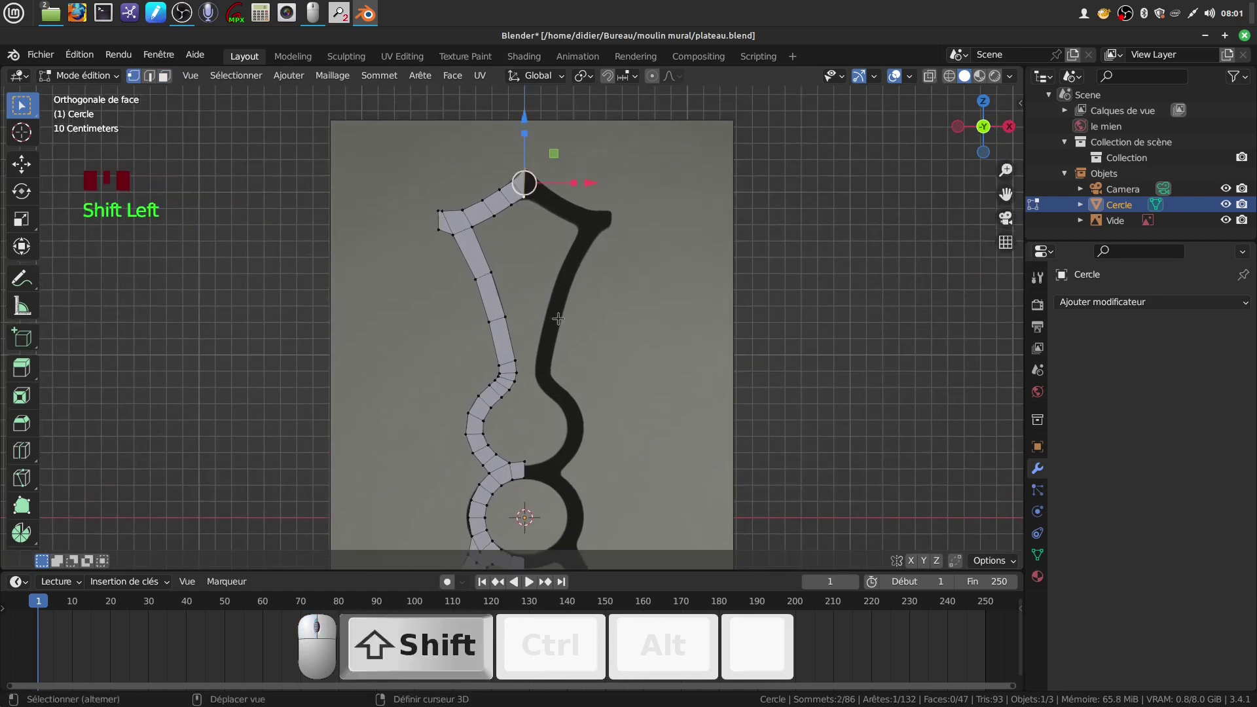
pyautogui.keyDown('shift'); pyautogui.moveTo(559, 319); pyautogui.dragTo(555, 163, button='middle'); pyautogui.keyUp('shift')
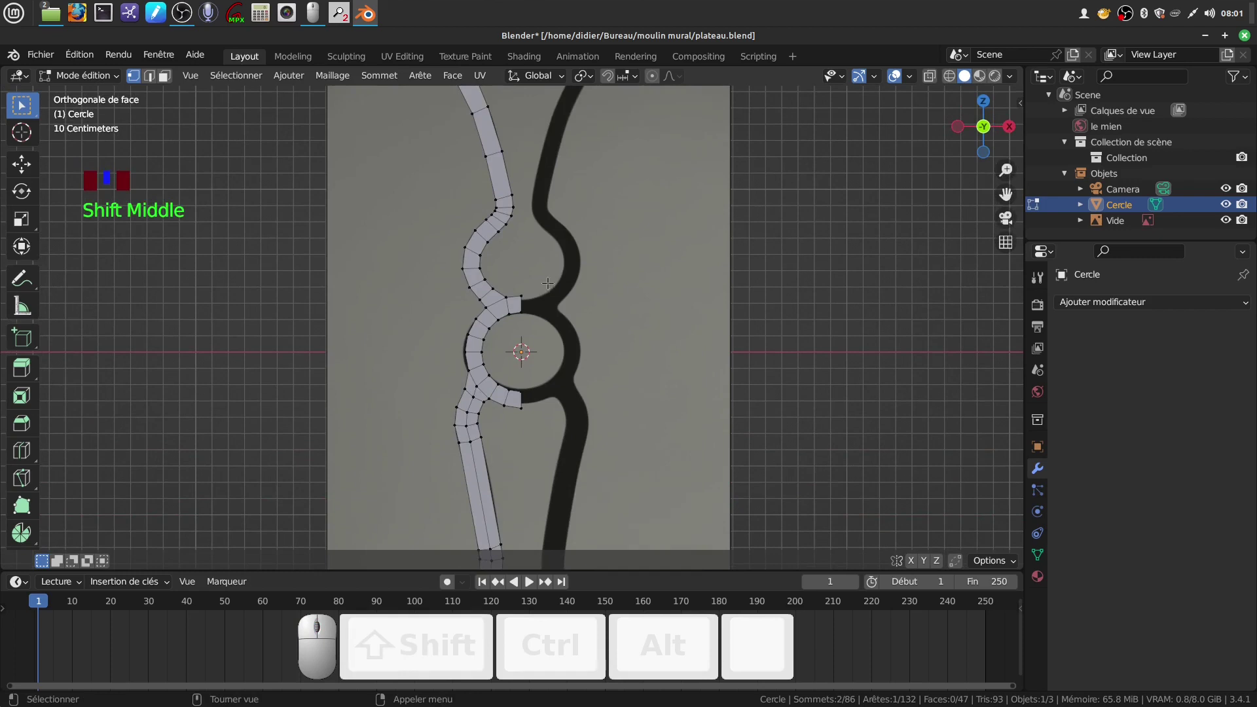
pyautogui.press('c')
pyautogui.moveTo(536, 296); pyautogui.dragTo(525, 416)
pyautogui.rightClick(528, 417)
pyautogui.scroll(-4, 529, 399)
pyautogui.scroll(3, 575, 359)
pyautogui.keyDown('shift'); pyautogui.moveTo(573, 313); pyautogui.dragTo(566, 331, button='middle'); pyautogui.keyUp('shift')
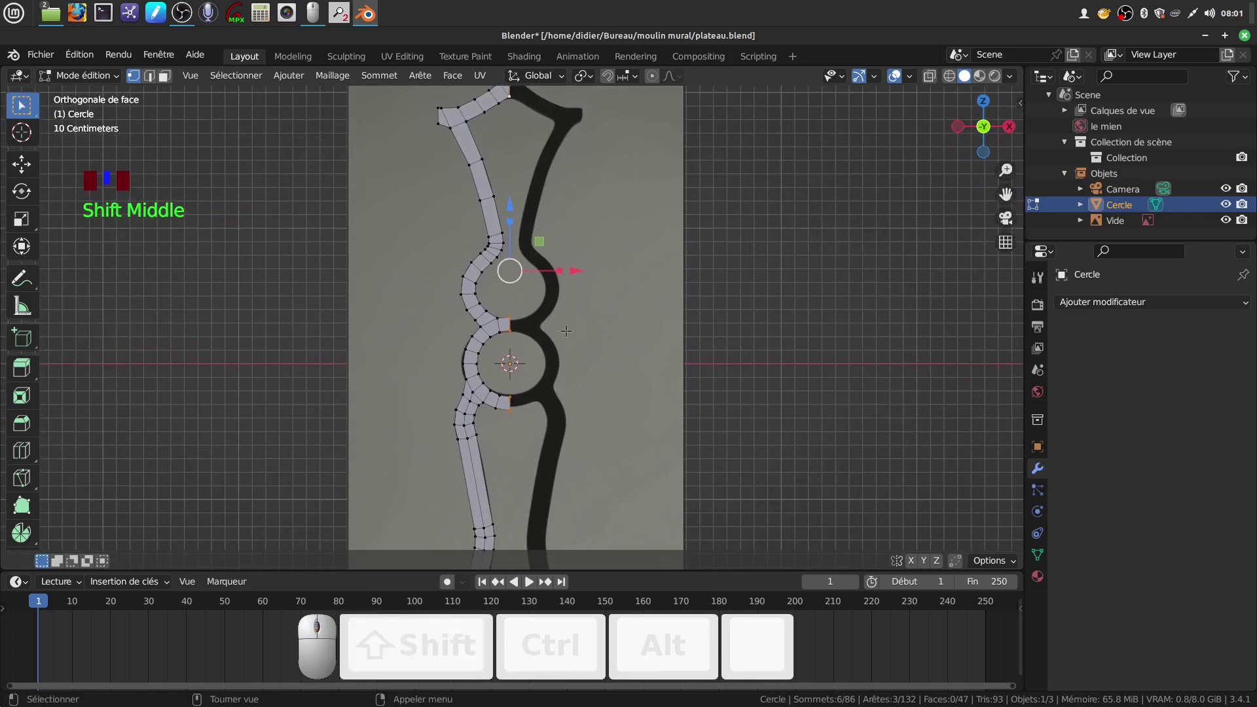
pyautogui.press('s')
pyautogui.press('x')
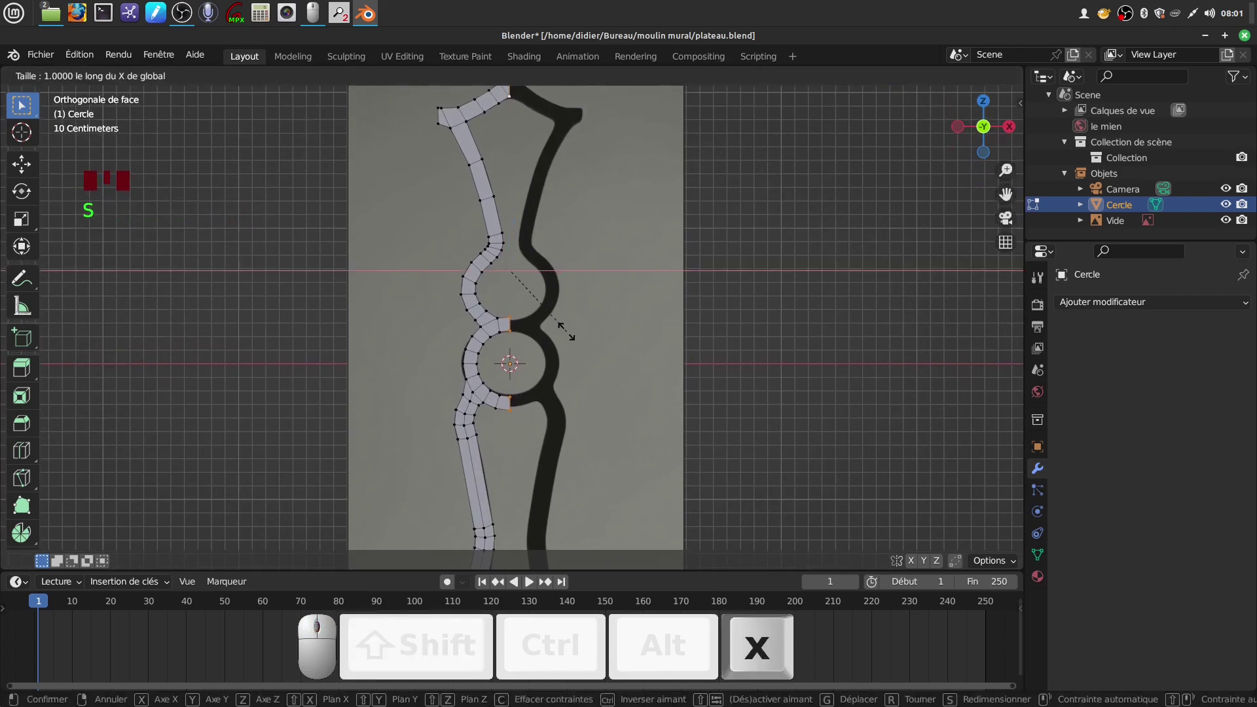
pyautogui.press('KP_0')
pyautogui.press('Return')
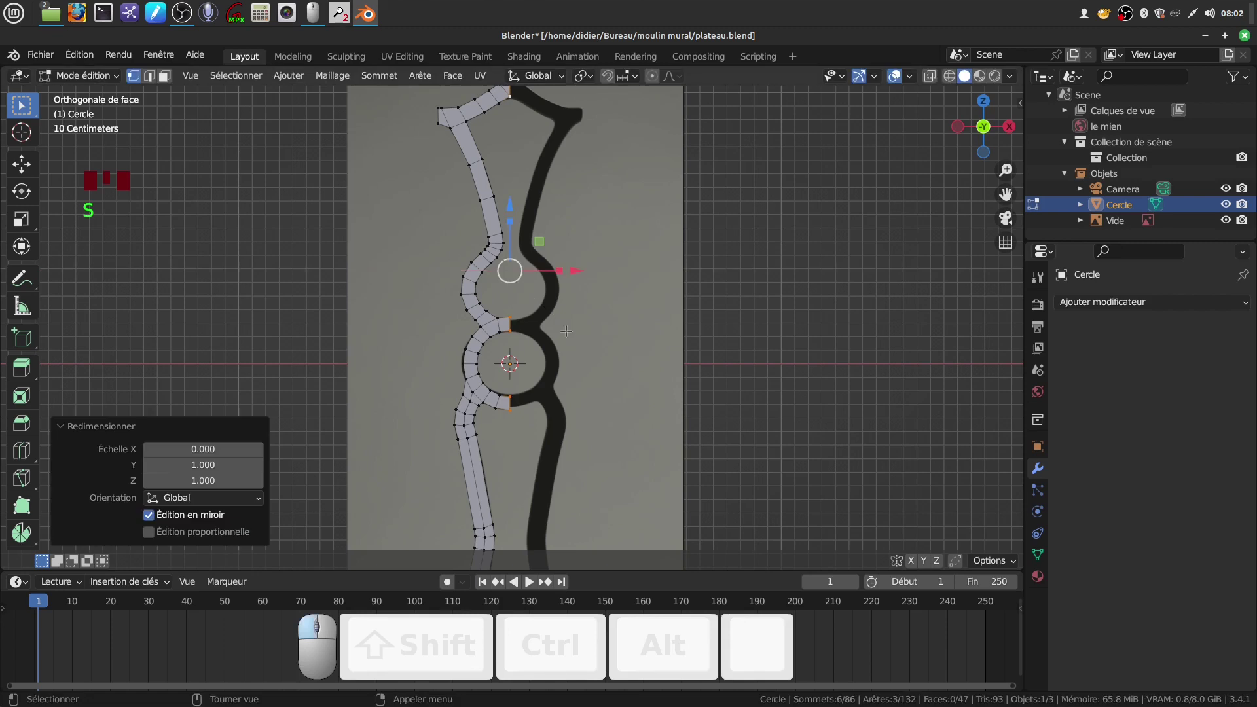
# Step: Set the object's origin to the selected centreline vertices
pyautogui.scroll(-2, 562, 288)
pyautogui.keyDown('shift'); pyautogui.moveTo(561, 288); pyautogui.dragTo(594, 302, button='middle'); pyautogui.keyUp('shift')
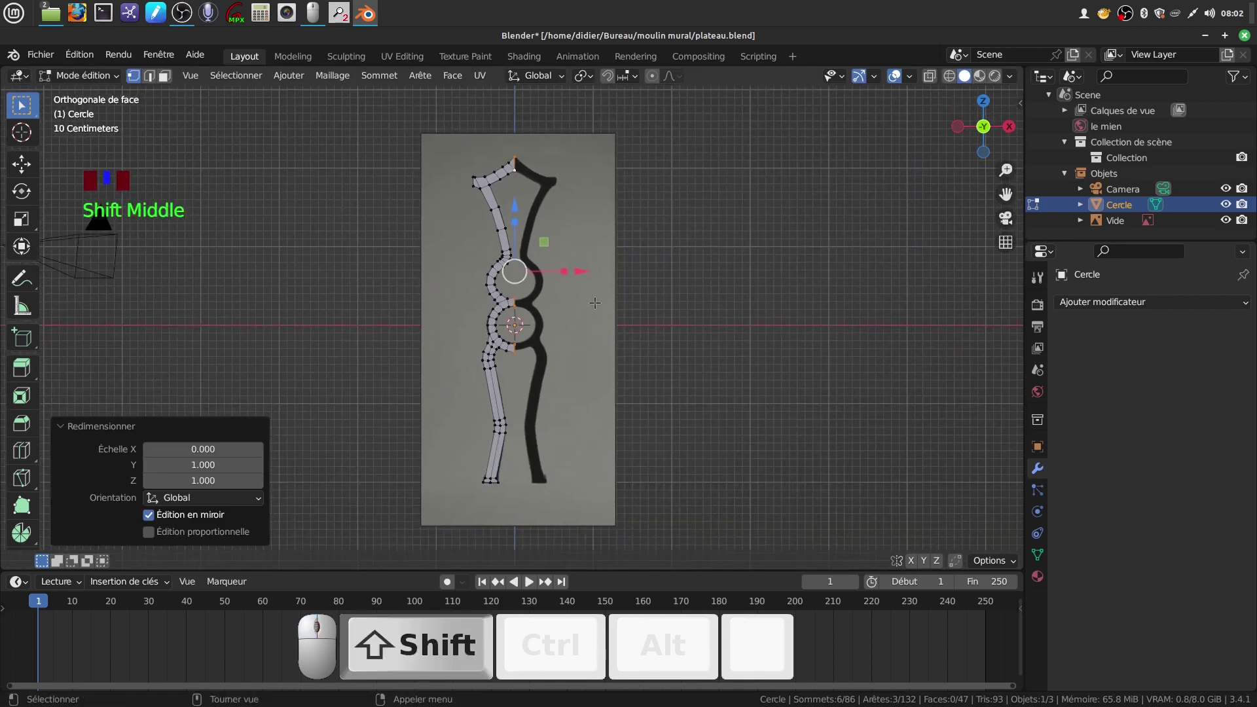
pyautogui.scroll(1, 594, 302)
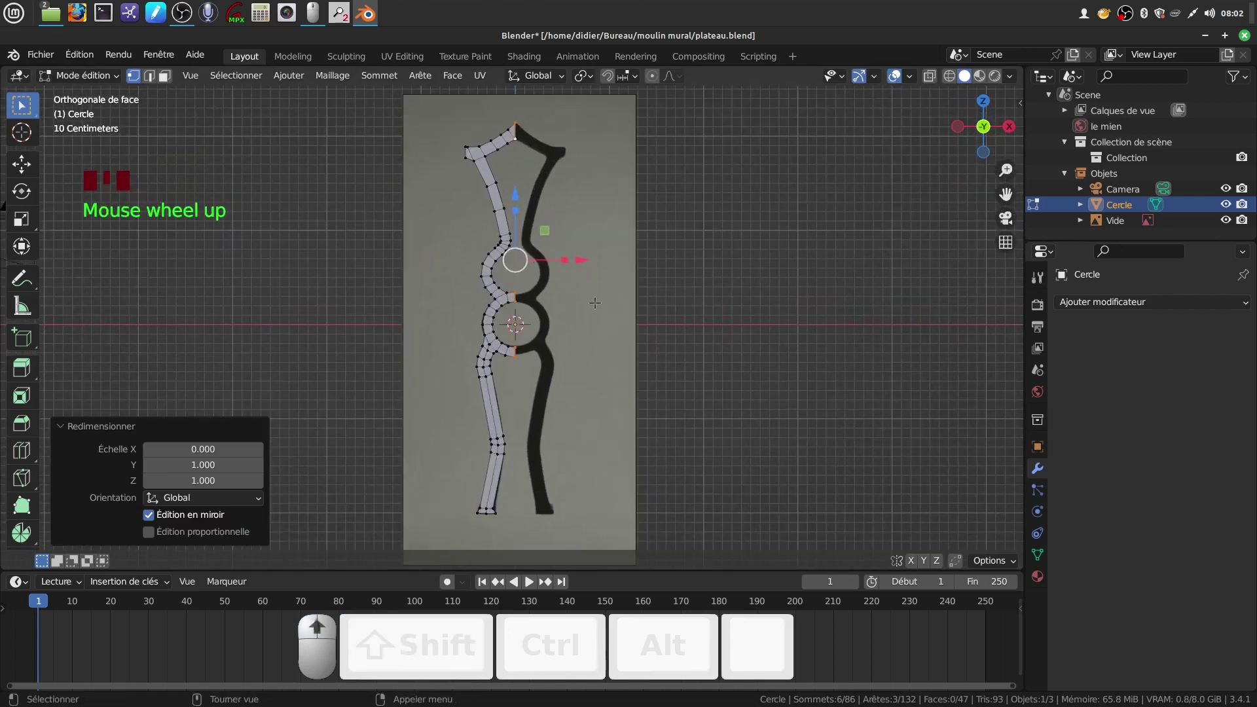
pyautogui.scroll(-1, 595, 302)
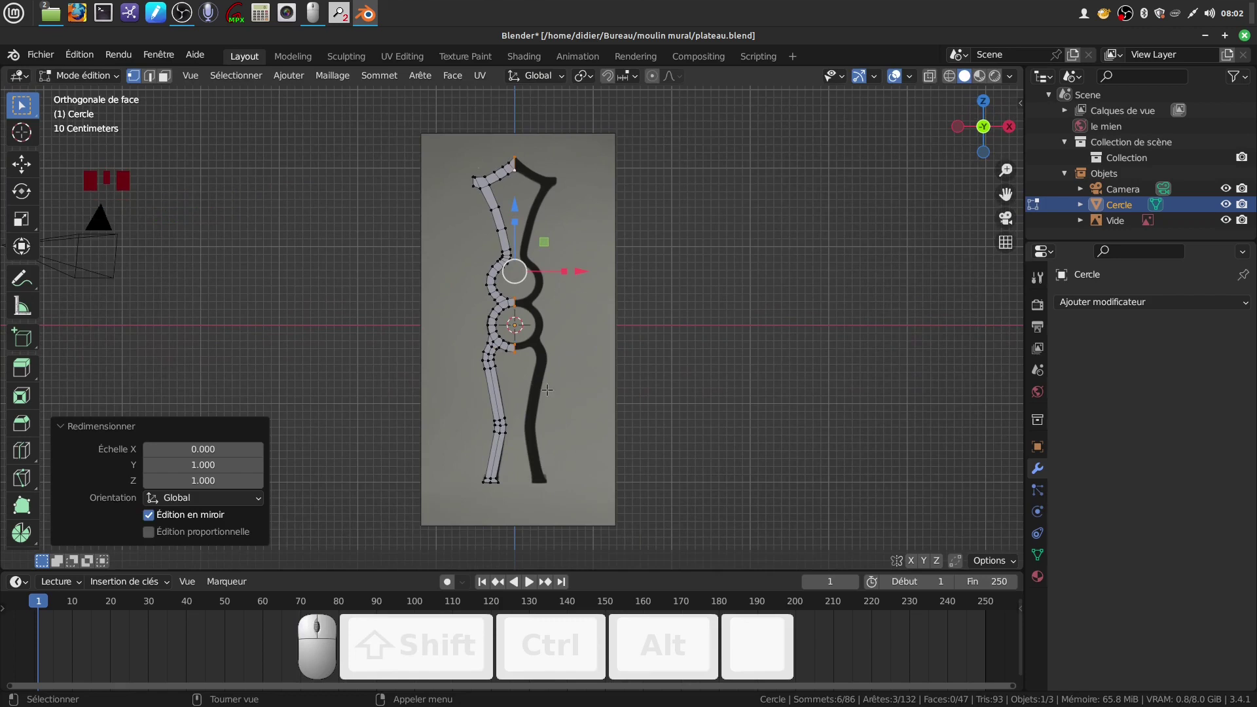
pyautogui.press('q')
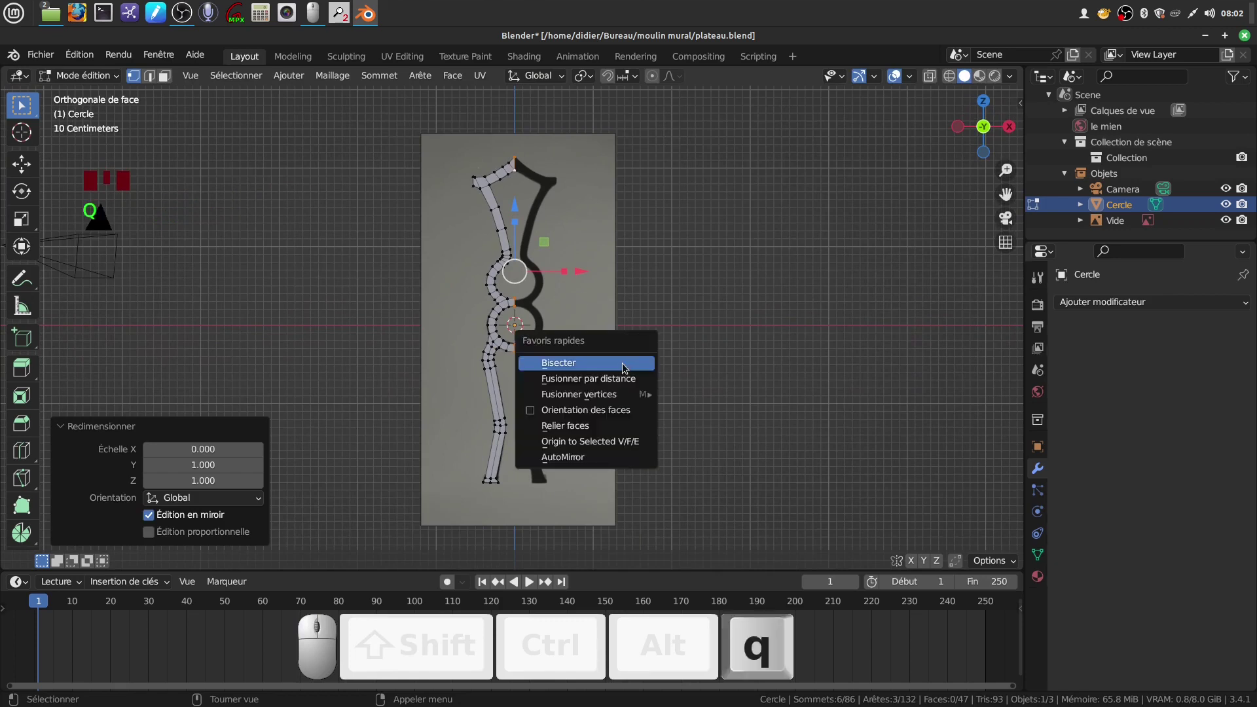
pyautogui.click(591, 438)
pyautogui.click(591, 439)
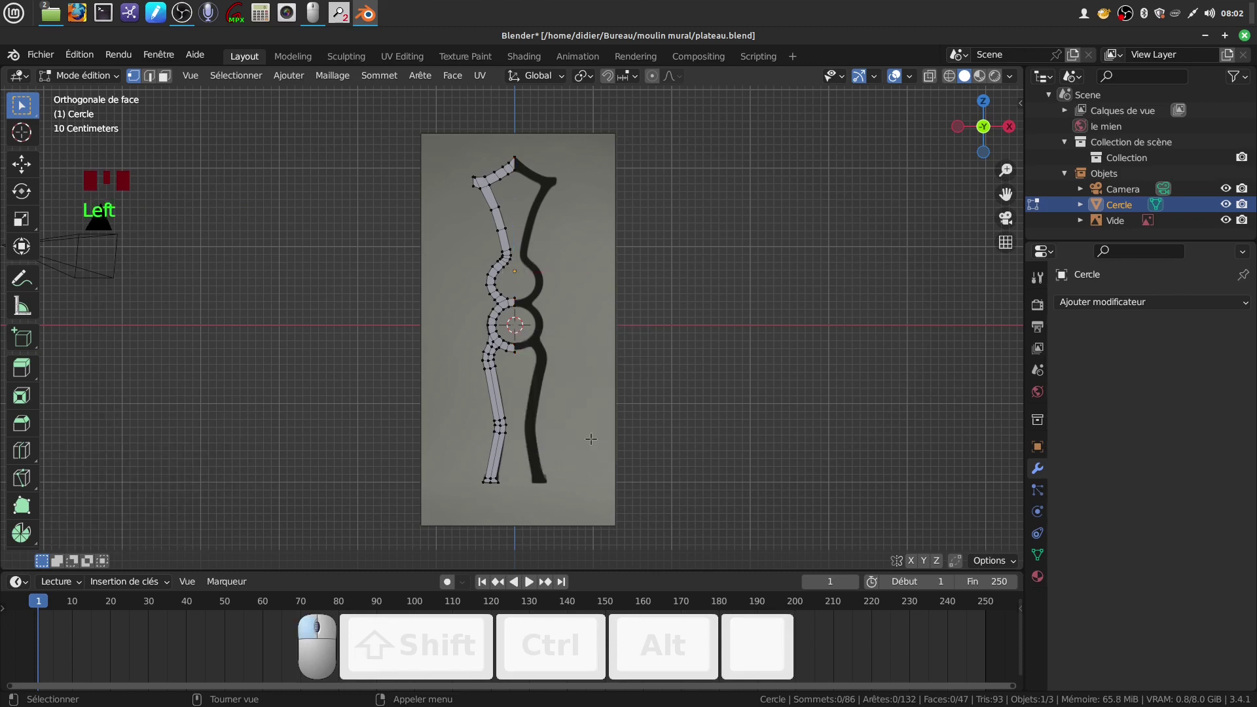
# Step: In Object Mode, add a Mirror modifier on the X axis to the half outline and enable its clipping
pyautogui.press('Tab')
pyautogui.keyDown('shift'); pyautogui.moveTo(719, 418); pyautogui.dragTo(691, 427, button='middle'); pyautogui.keyUp('shift')
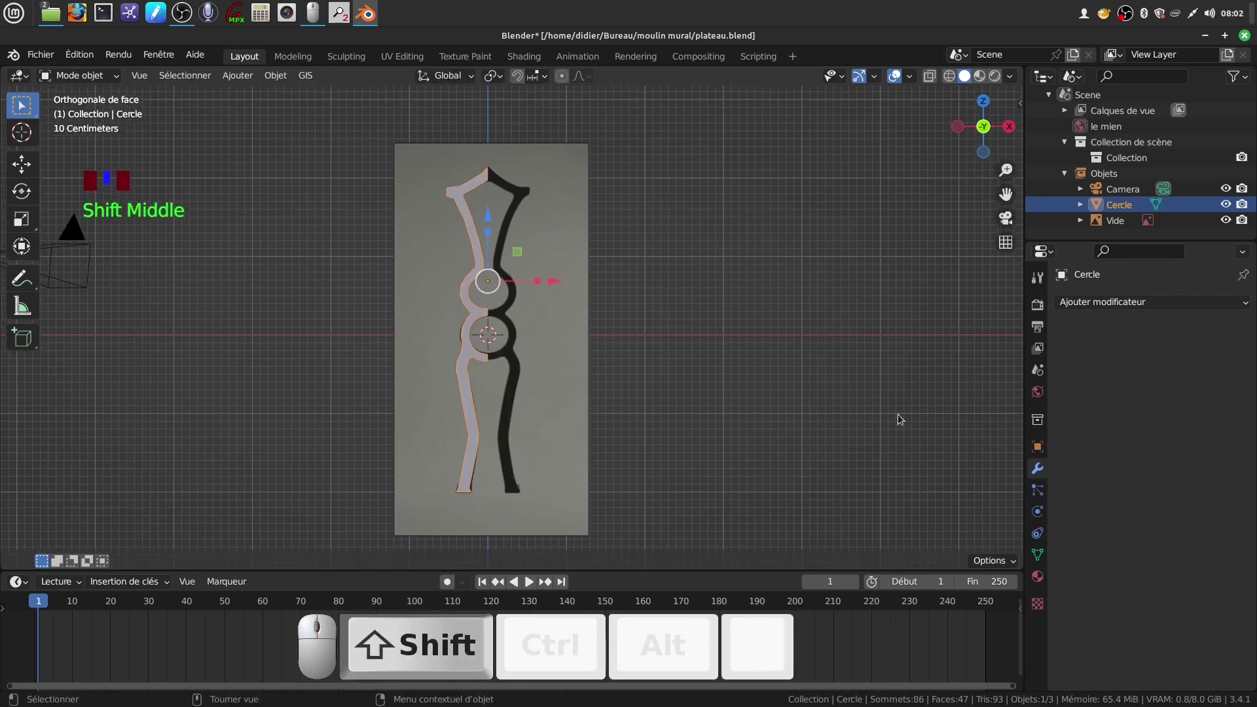
pyautogui.click(1249, 310)
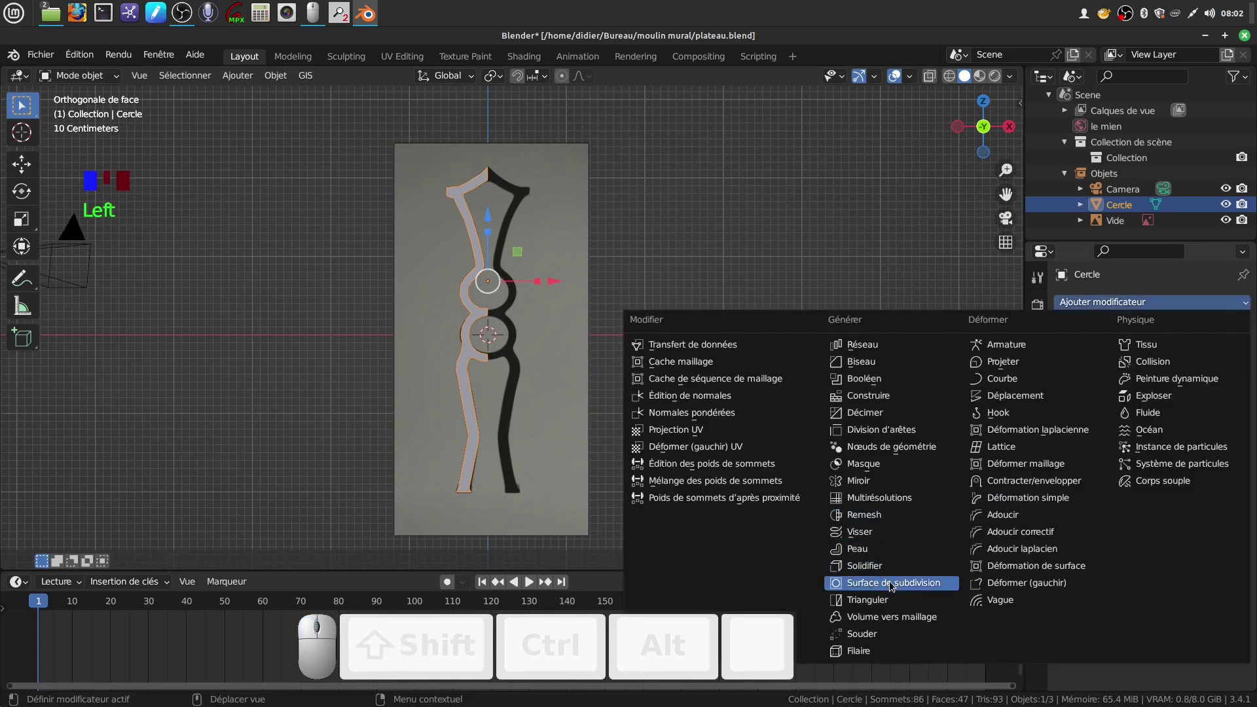
pyautogui.click(875, 487)
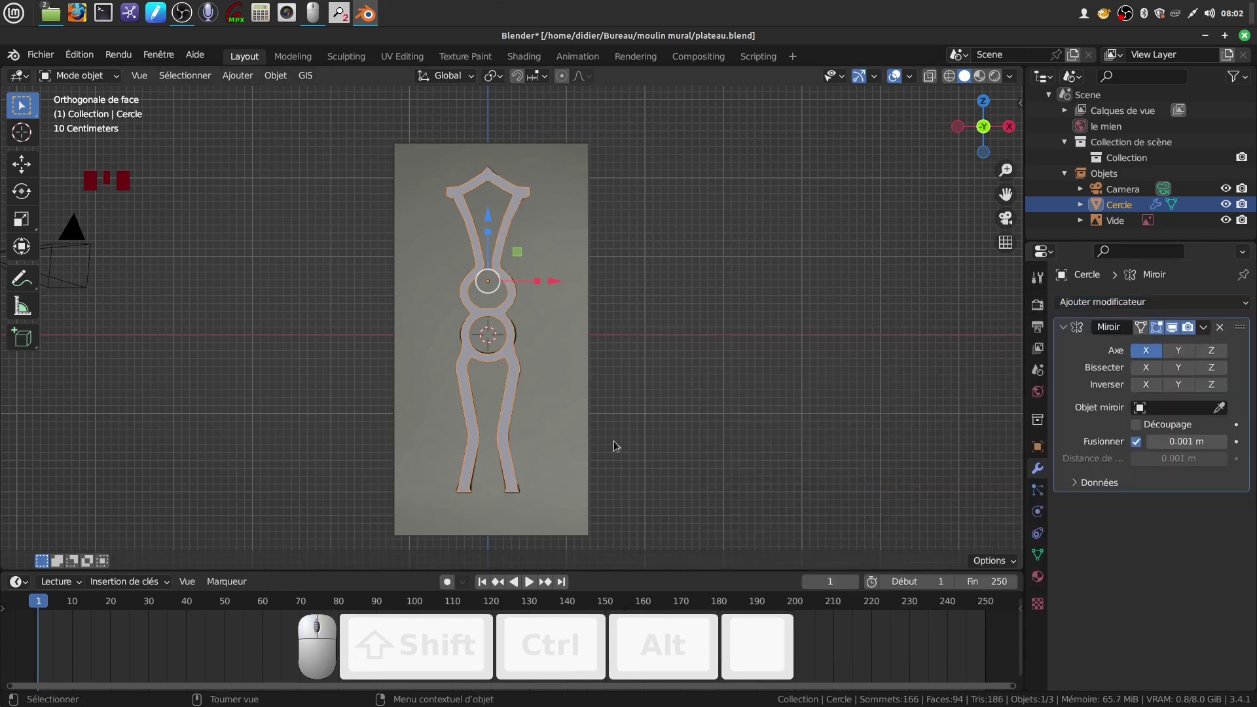
pyautogui.scroll(4, 615, 441)
pyautogui.click(1136, 425)
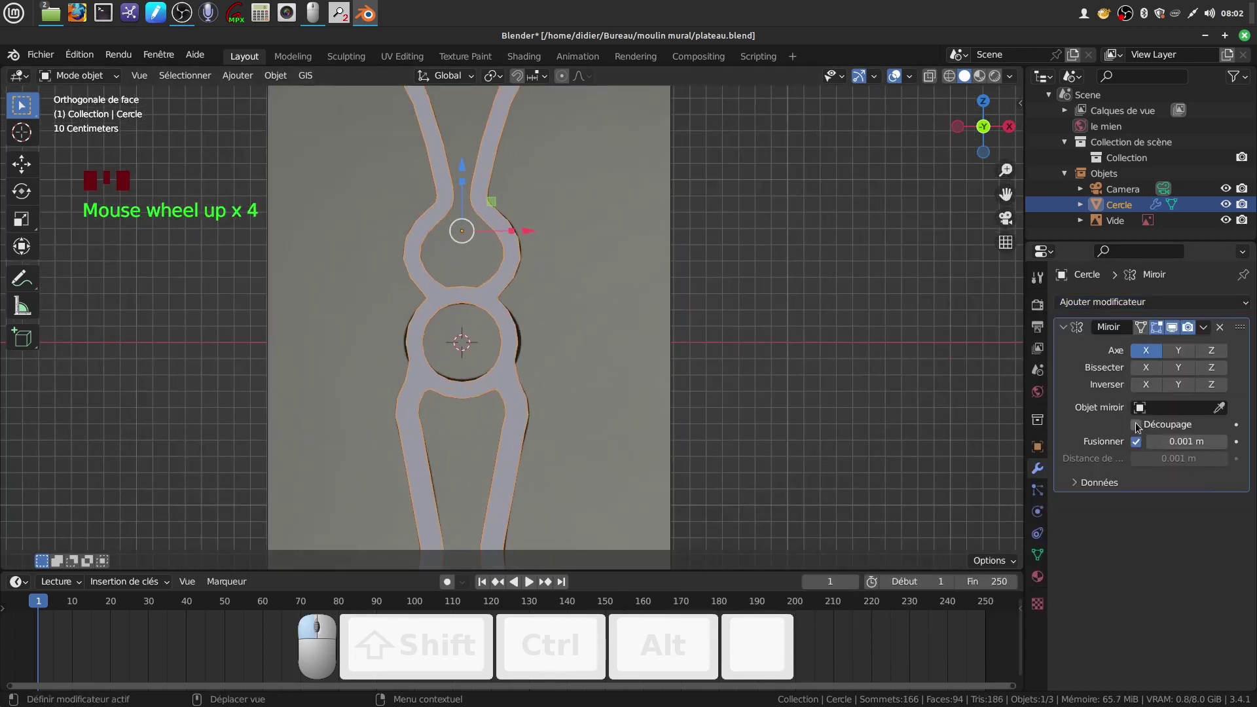
# Step: In Edit Mode, extrude the two edges at the leg's lower end about 0.096 m along Y to form a foot
pyautogui.scroll(-4, 584, 241)
pyautogui.moveTo(583, 237); pyautogui.dragTo(530, 336, button='middle')
pyautogui.scroll(3, 560, 337)
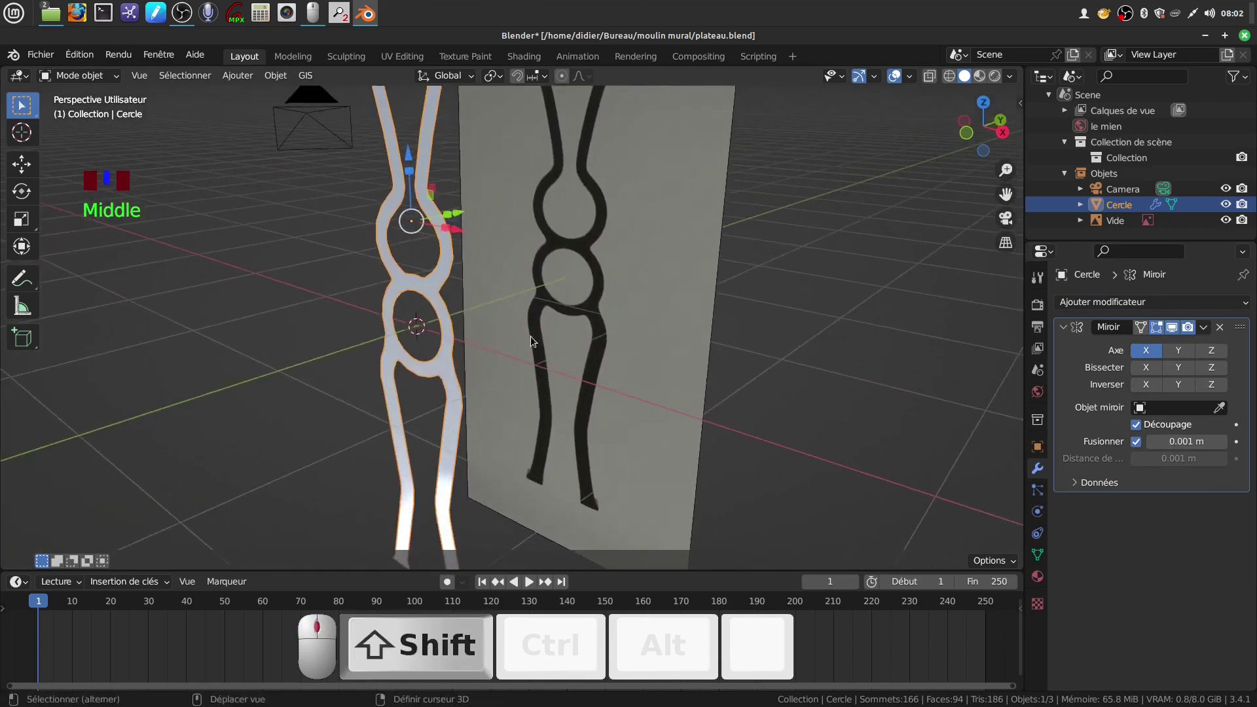
pyautogui.scroll(-2, 553, 293)
pyautogui.keyDown('shift'); pyautogui.moveTo(552, 294); pyautogui.dragTo(459, 391, button='middle'); pyautogui.keyUp('shift')
pyautogui.scroll(2, 534, 386)
pyautogui.press('Tab')
pyautogui.scroll(3, 481, 393)
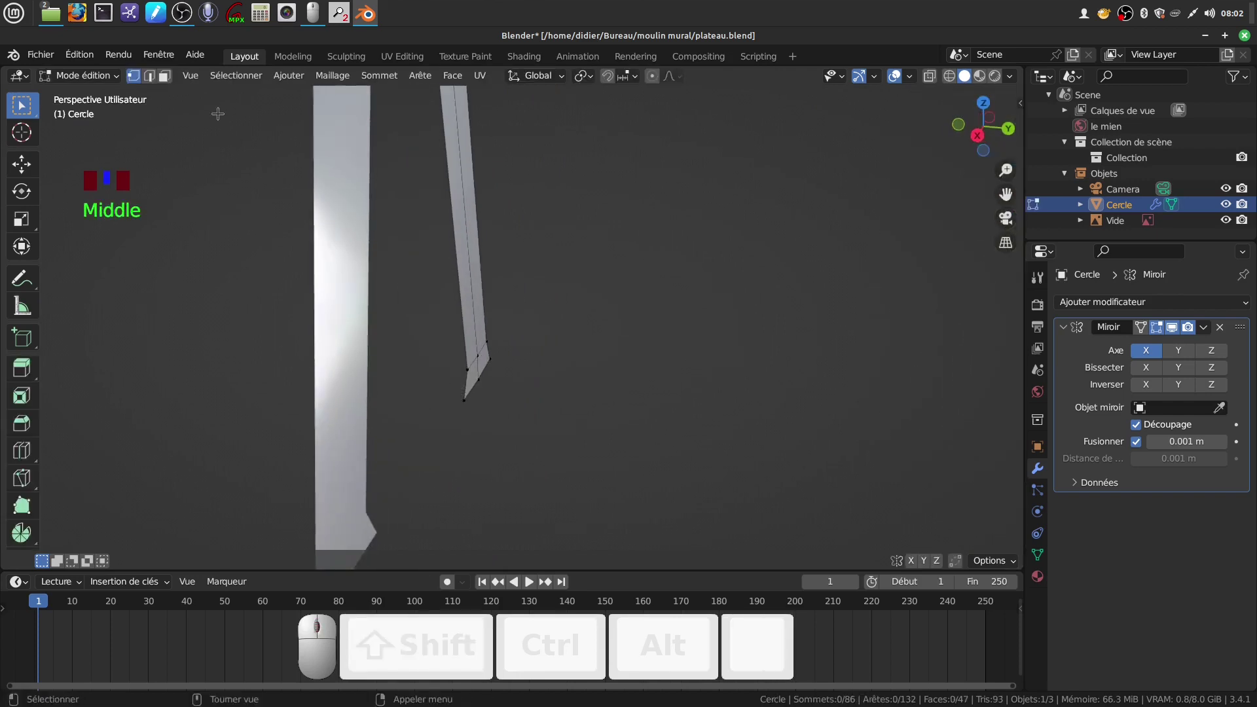
pyautogui.click(150, 76)
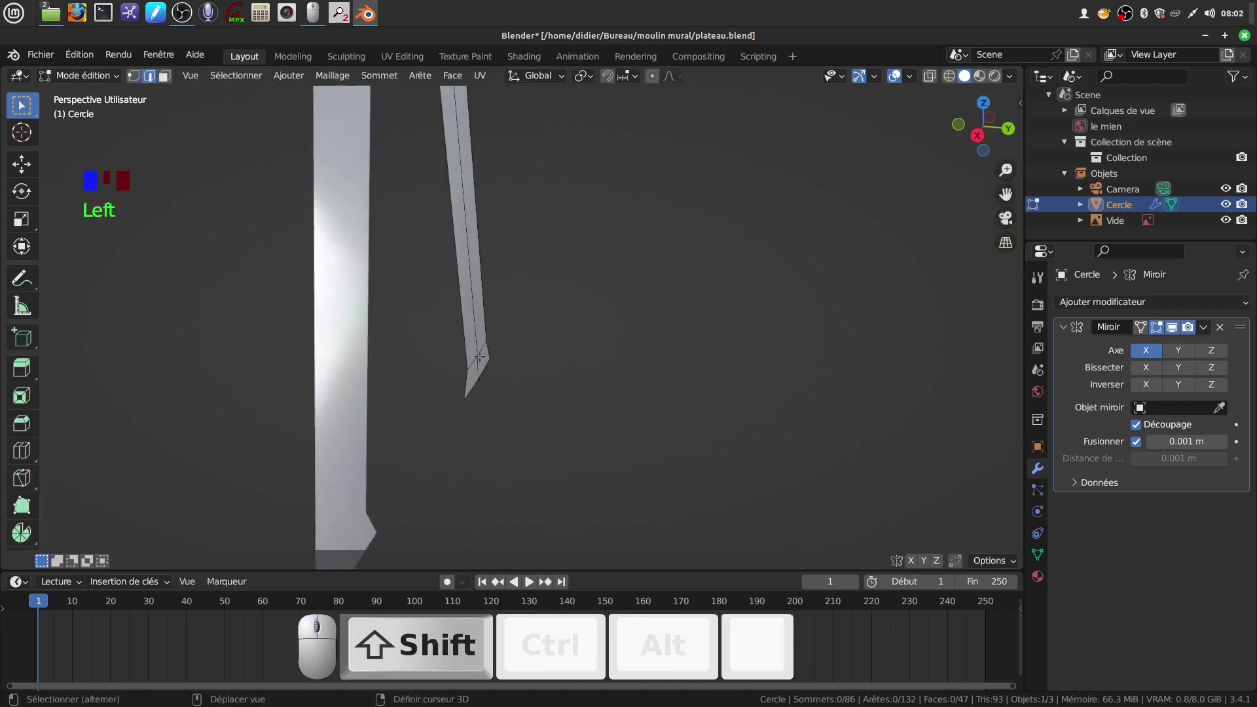
pyautogui.keyDown('shift'); pyautogui.click(474, 398); pyautogui.keyUp('shift')
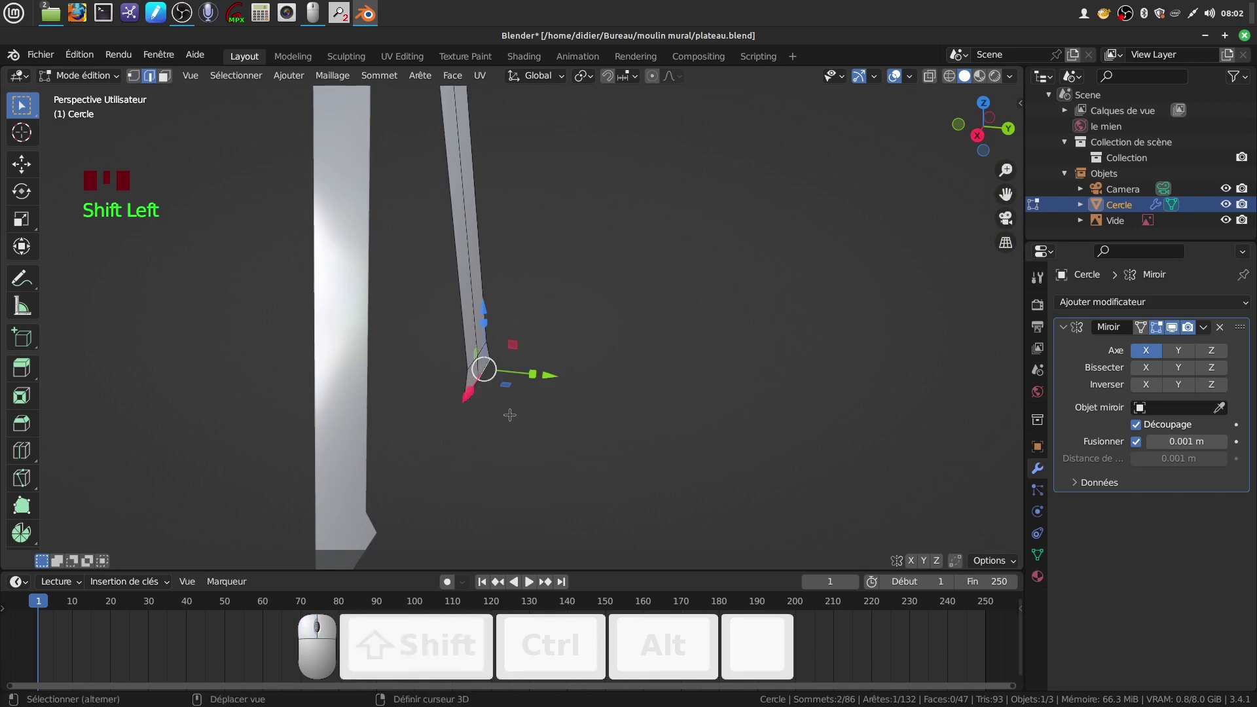
pyautogui.click(857, 83)
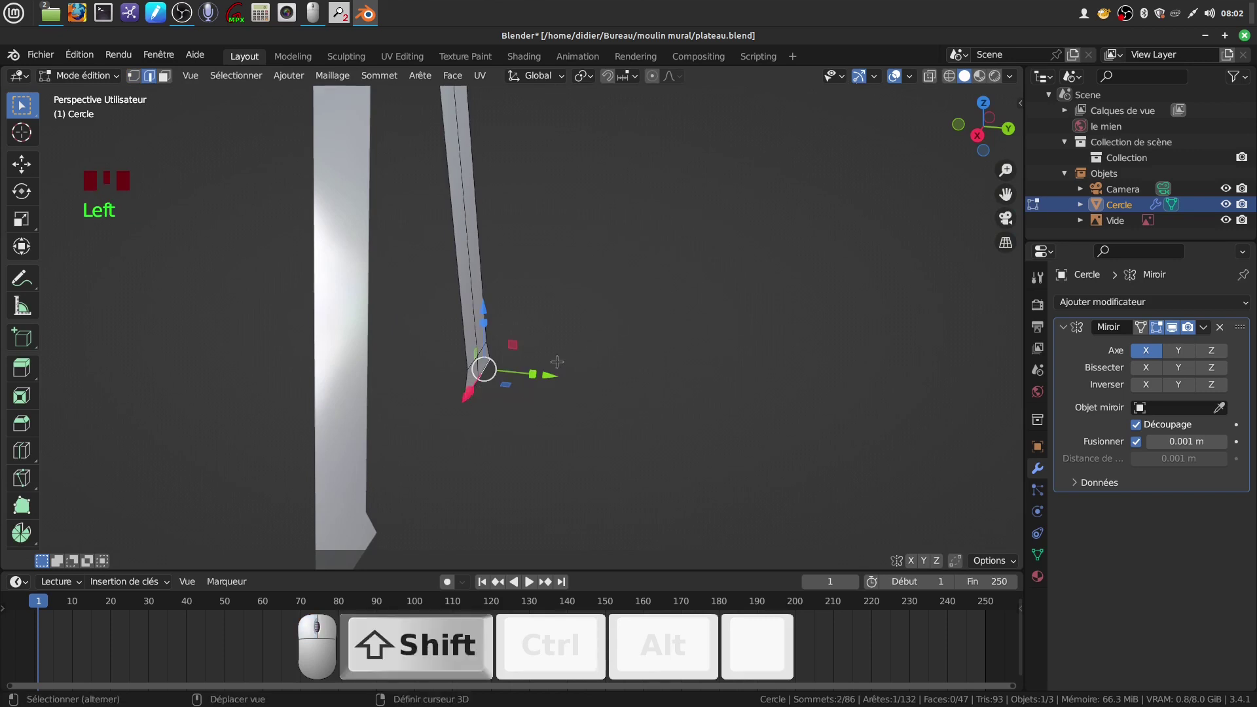
pyautogui.click(859, 80)
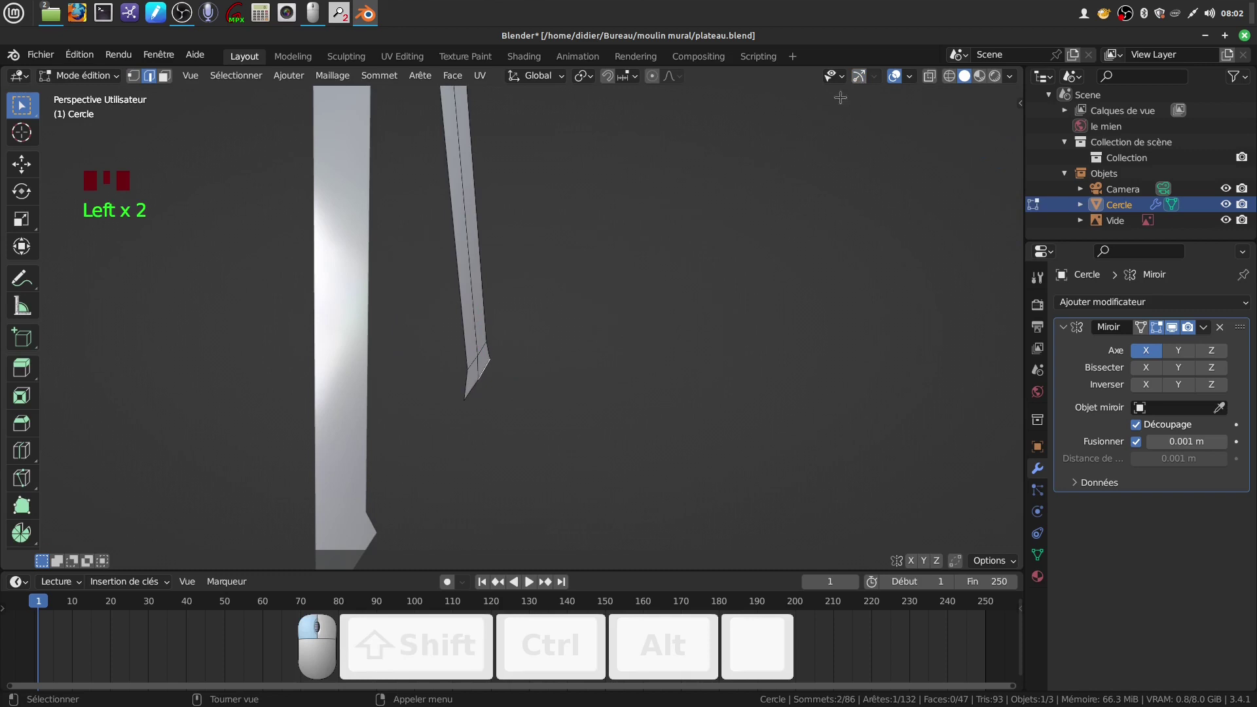
pyautogui.keyDown('shift'); pyautogui.click(478, 381); pyautogui.keyUp('shift')
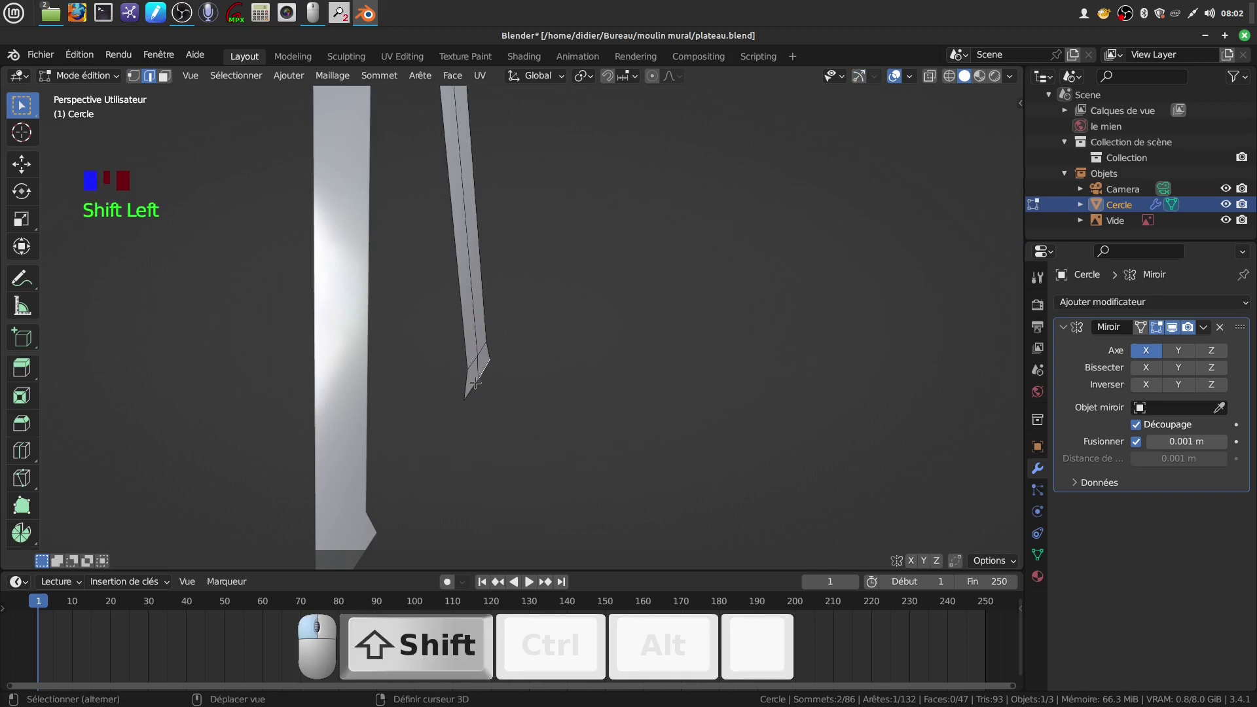
pyautogui.click(861, 79)
pyautogui.press('e')
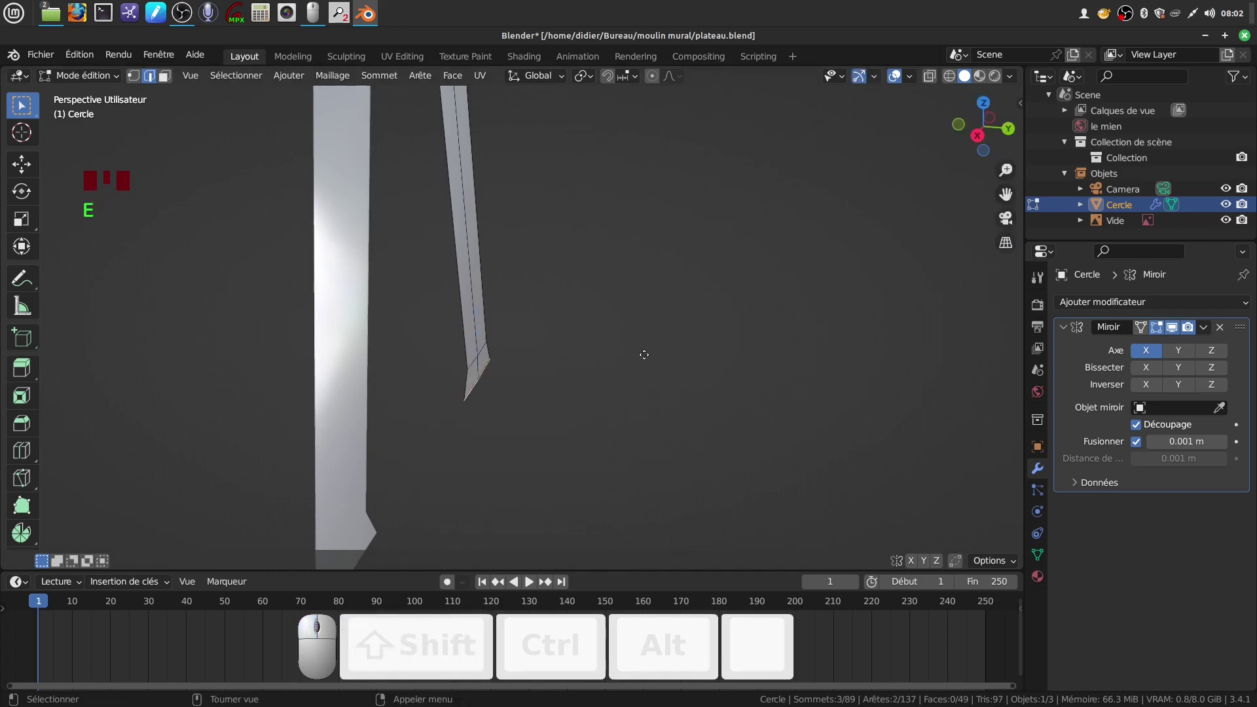
pyautogui.rightClick(599, 376)
pyautogui.moveTo(546, 389); pyautogui.dragTo(594, 392)
pyautogui.moveTo(615, 372); pyautogui.dragTo(709, 312, button='middle')
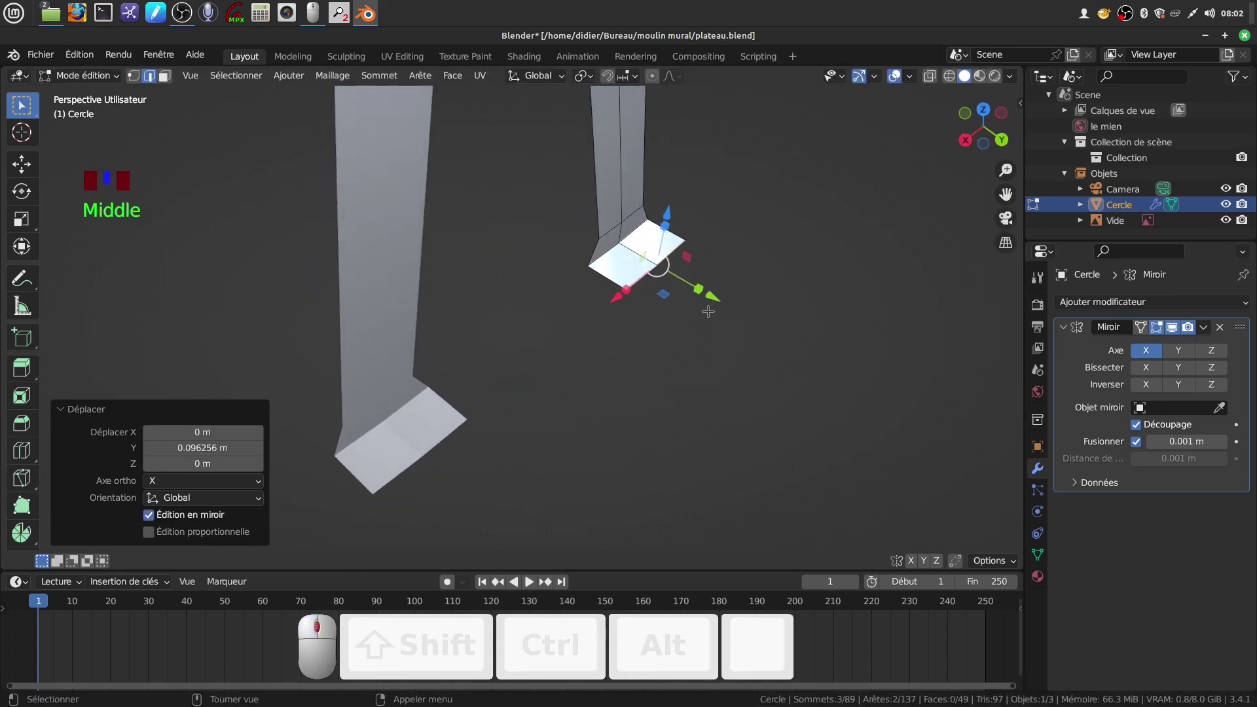
# Step: Lengthen the foot by moving its extruded end edges further along Y
pyautogui.moveTo(715, 306); pyautogui.dragTo(740, 312)
pyautogui.scroll(-4, 642, 392)
pyautogui.moveTo(642, 393); pyautogui.dragTo(685, 347, button='middle')
pyautogui.moveTo(682, 337); pyautogui.dragTo(691, 337)
# Step: Bevel the two corner edges between the leg and its foot with a width of 0.0114 m and 2 segments
pyautogui.moveTo(691, 337); pyautogui.dragTo(505, 513, button='middle')
pyautogui.scroll(-9, 645, 337)
pyautogui.scroll(3, 504, 468)
pyautogui.keyDown('shift'); pyautogui.moveTo(504, 468); pyautogui.dragTo(648, 459, button='middle'); pyautogui.keyUp('shift')
pyautogui.scroll(4, 550, 427)
pyautogui.click(673, 418)
pyautogui.scroll(2, 648, 458)
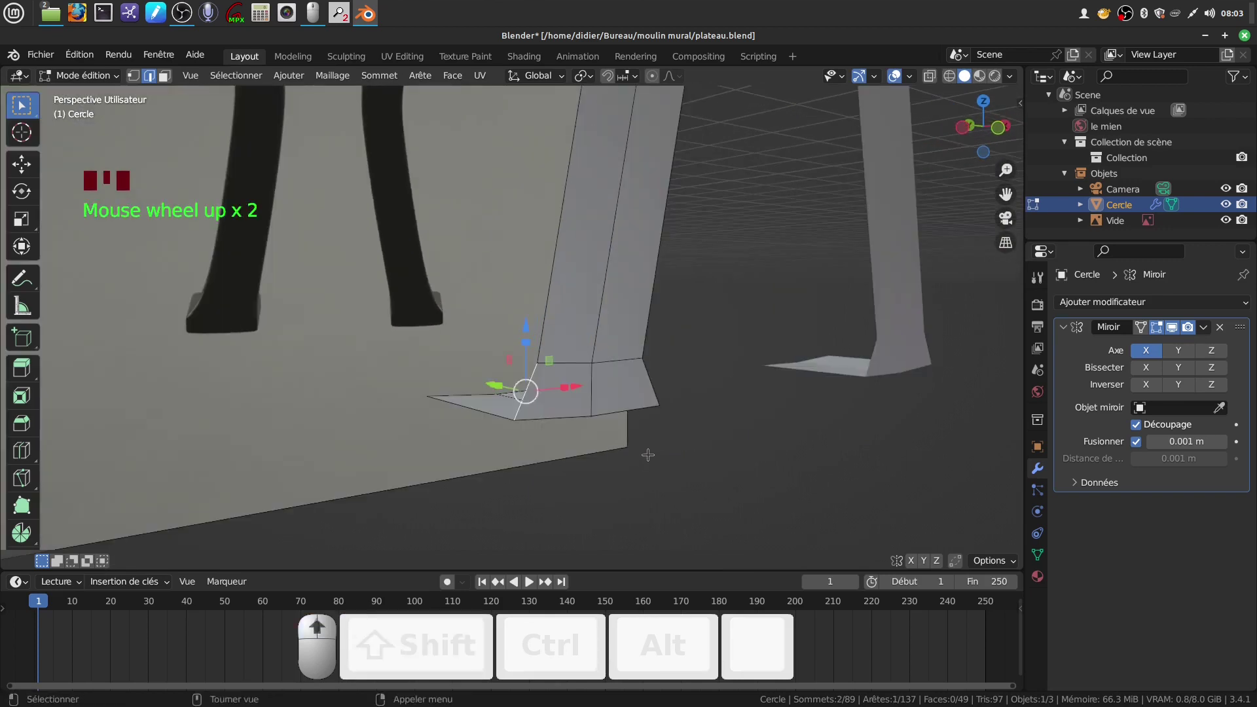
pyautogui.click(585, 419)
pyautogui.keyDown('shift'); pyautogui.click(652, 411); pyautogui.keyUp('shift')
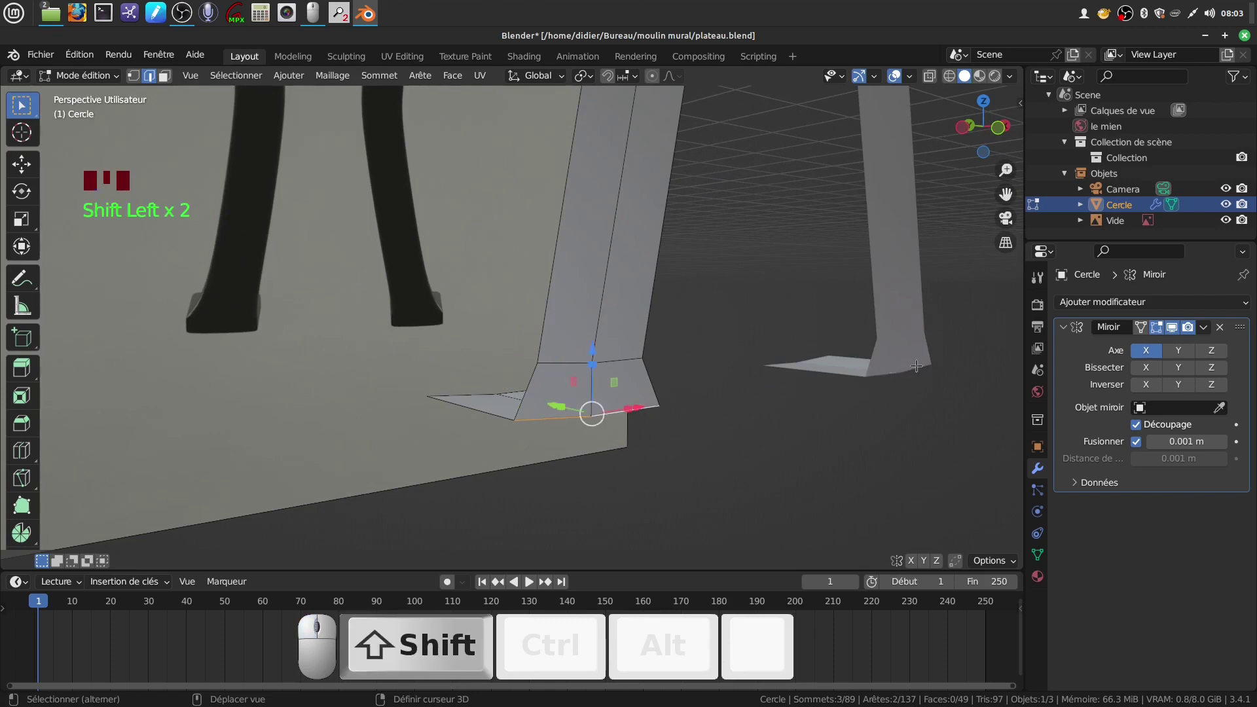
pyautogui.keyDown('shift'); pyautogui.moveTo(589, 459); pyautogui.dragTo(627, 460, button='middle'); pyautogui.keyUp('shift')
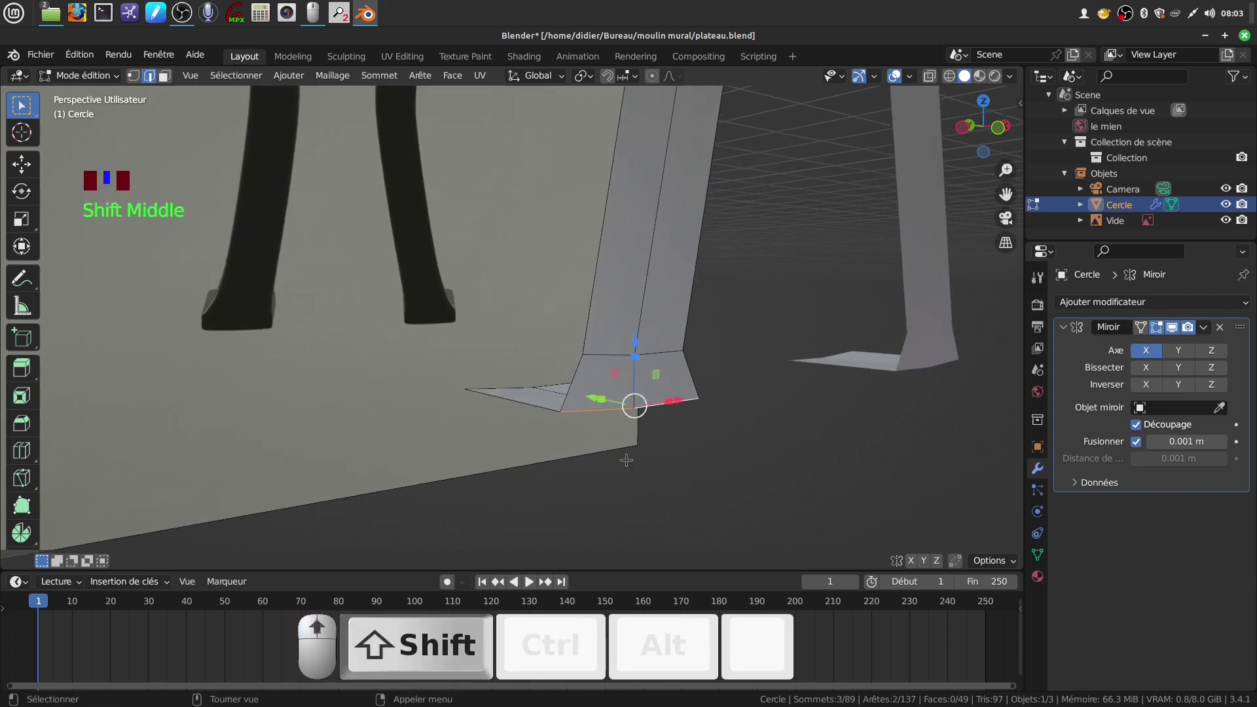
pyautogui.hotkey('ctrl', 'b')
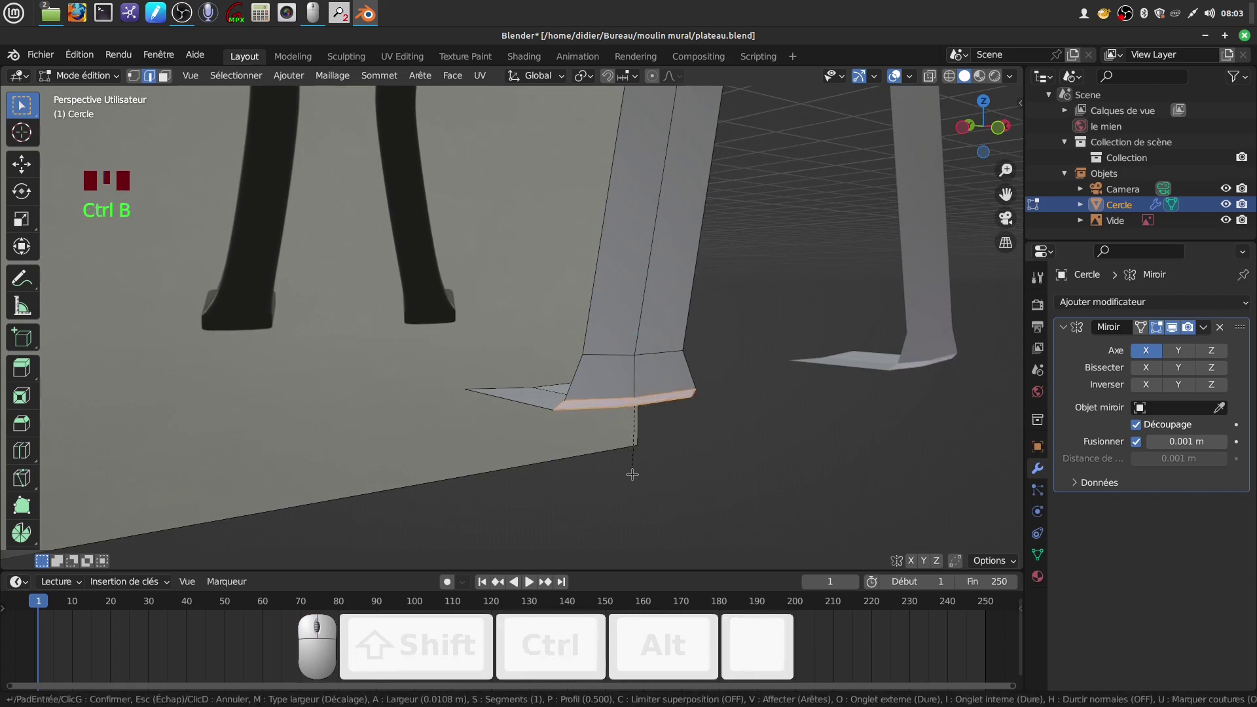
pyautogui.scroll(1, 632, 476)
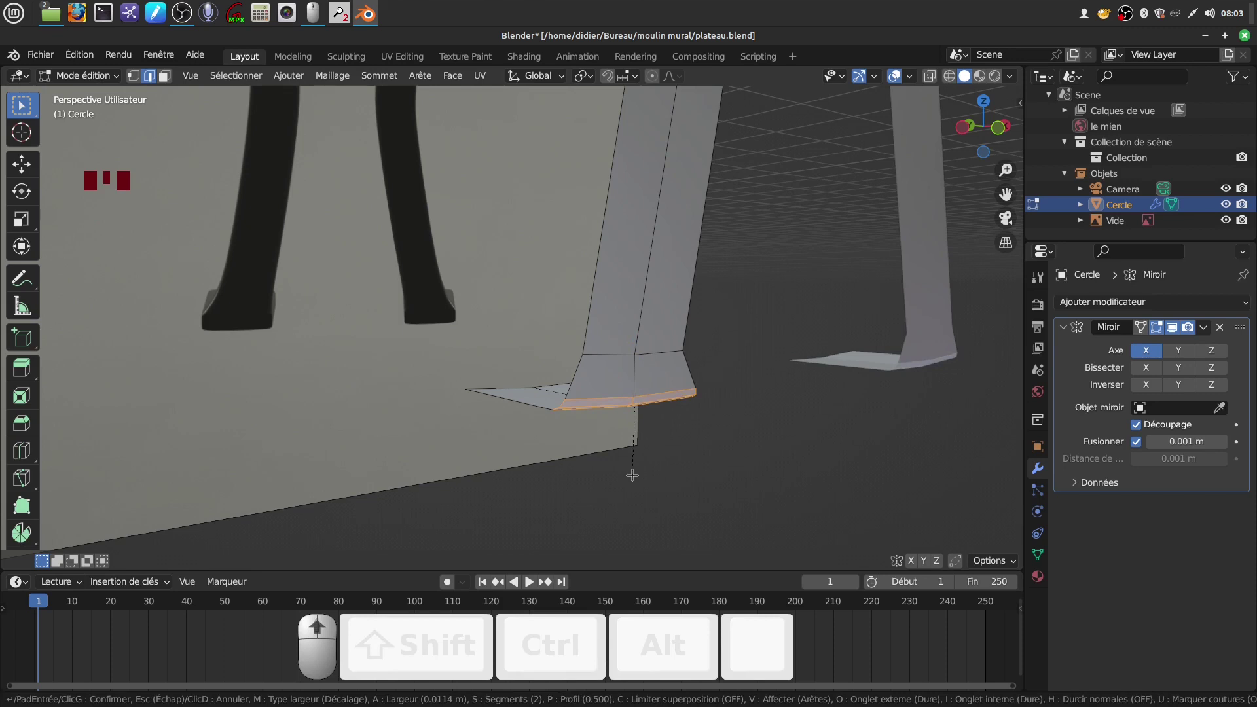
pyautogui.click(632, 475)
# Step: Return to Object Mode and apply the Mirror modifier to the bracket
pyautogui.moveTo(632, 475); pyautogui.dragTo(526, 429, button='middle')
pyautogui.scroll(-2, 693, 480)
pyautogui.scroll(-2, 693, 480)
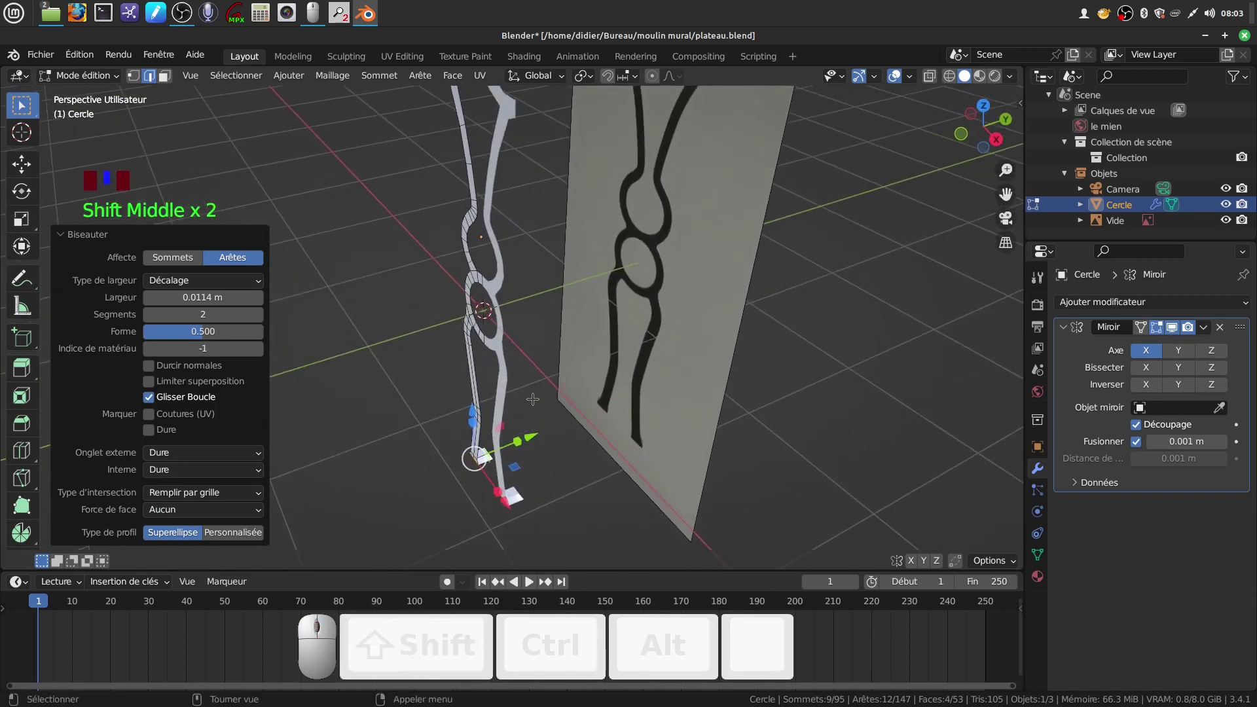
pyautogui.scroll(2, 533, 400)
pyautogui.moveTo(561, 392); pyautogui.dragTo(571, 363, button='middle')
pyautogui.scroll(-4, 571, 364)
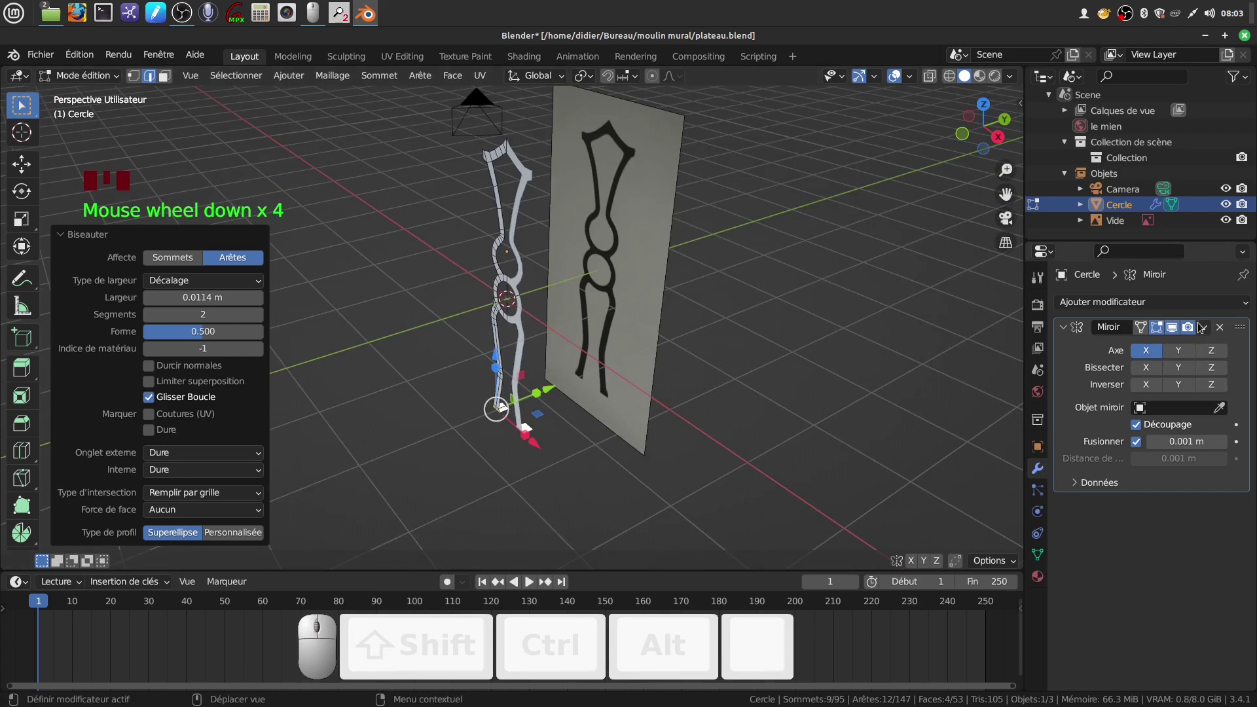
pyautogui.press('Tab')
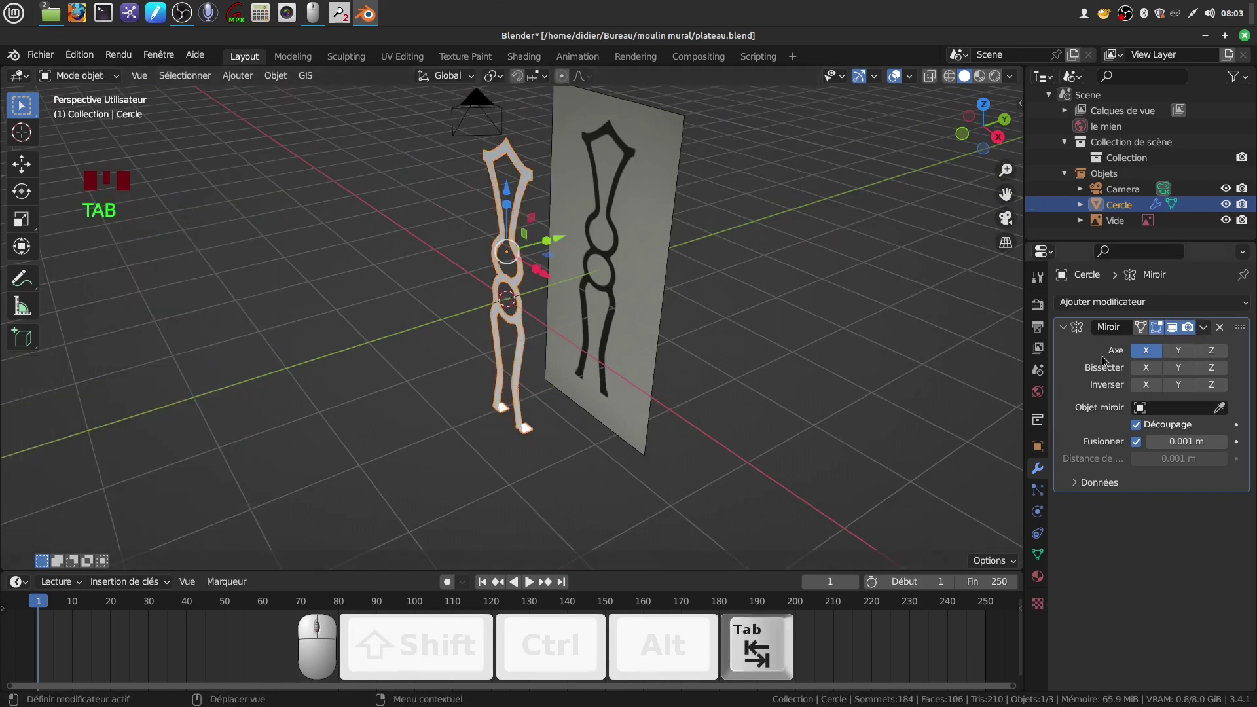
pyautogui.click(1203, 328)
pyautogui.click(1143, 347)
# Step: Add a Solidify modifier to the bracket with even thickness enabled and a thickness of 0.05 m
pyautogui.moveTo(563, 363); pyautogui.dragTo(583, 343, button='middle')
pyautogui.scroll(1, 530, 368)
pyautogui.press('Tab')
pyautogui.press('Tab')
pyautogui.keyDown('shift'); pyautogui.scroll(2, 615, 347); pyautogui.keyUp('shift')
pyautogui.click(1246, 304)
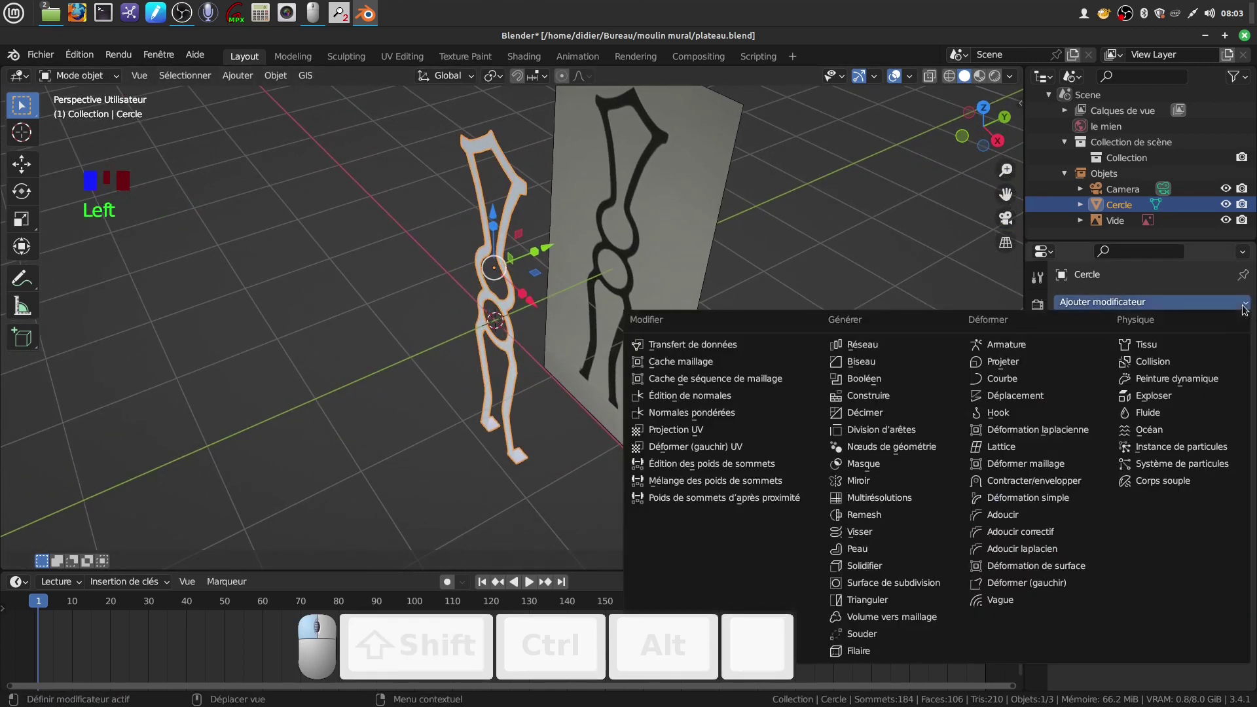
pyautogui.click(888, 566)
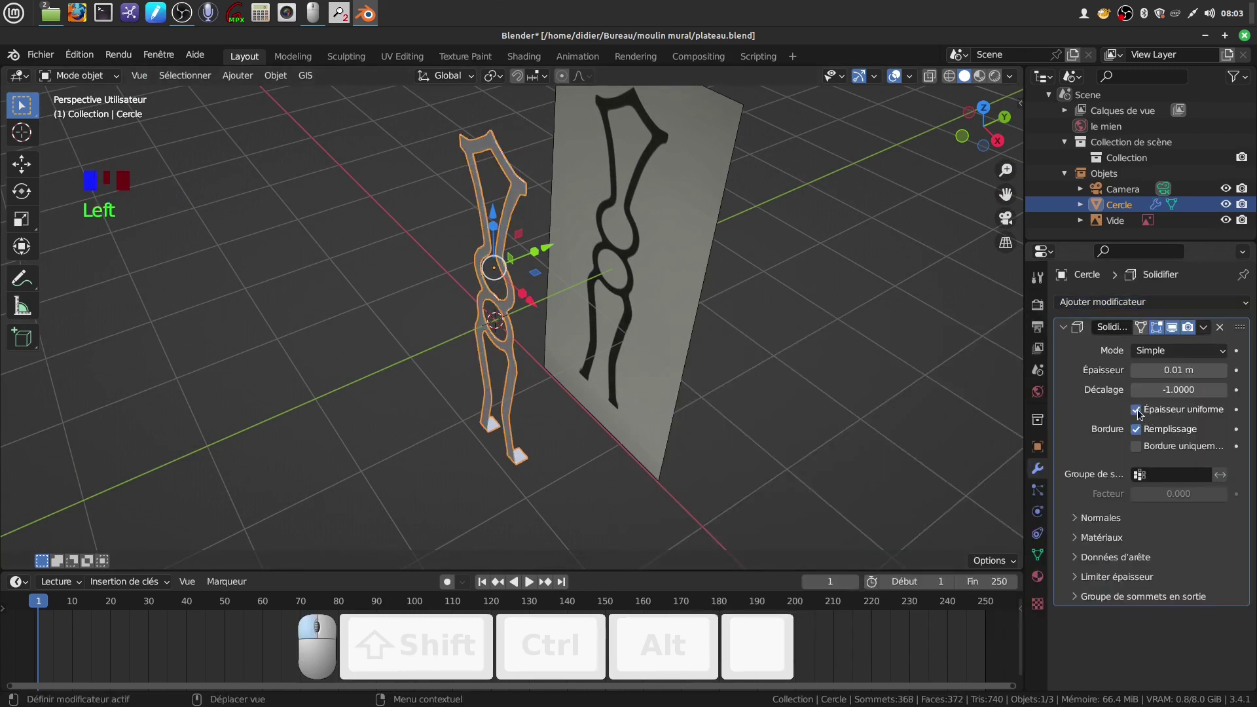
pyautogui.scroll(2, 687, 395)
pyautogui.moveTo(674, 336); pyautogui.dragTo(694, 340, button='middle')
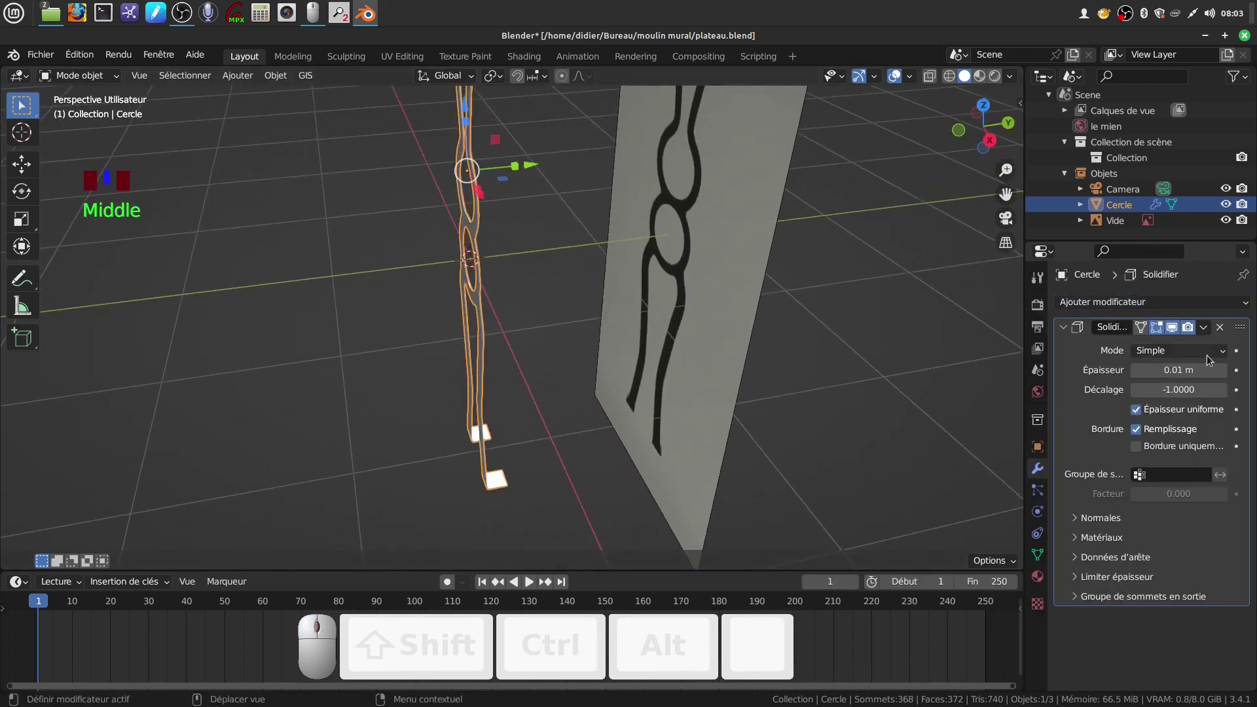
pyautogui.moveTo(1185, 370); pyautogui.dragTo(1211, 370)
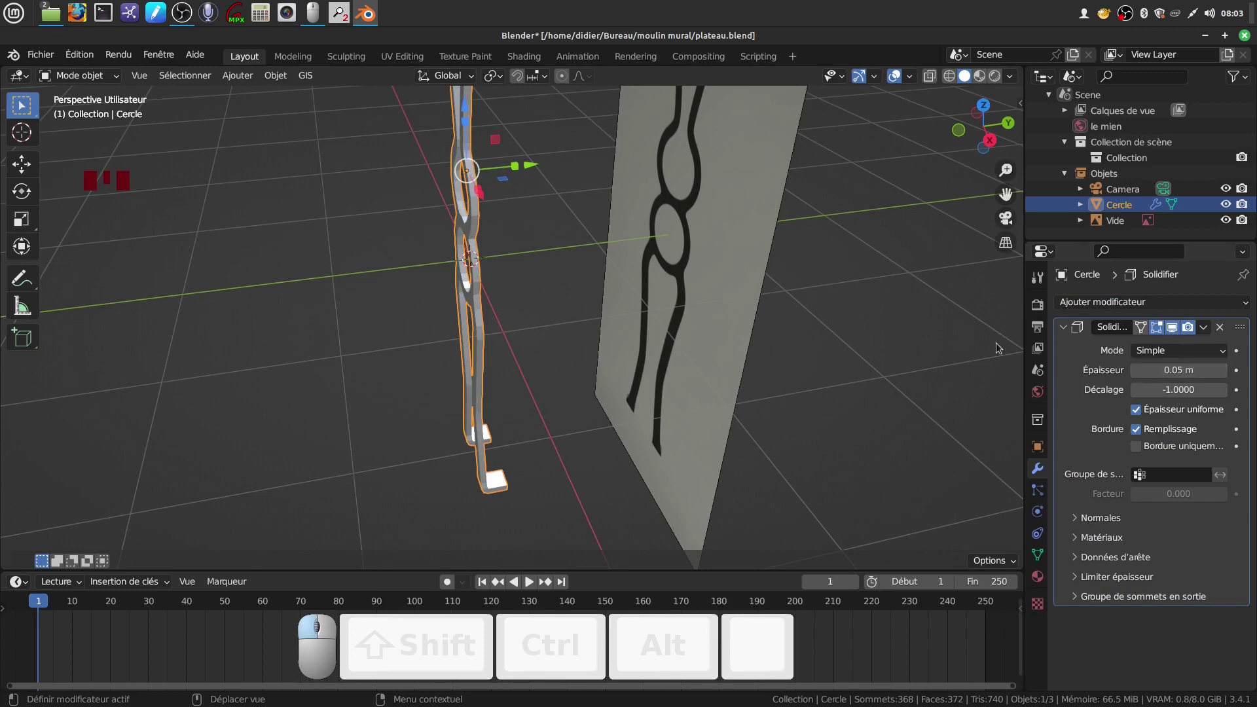
# Step: Apply the Solidify modifier to the bracket
pyautogui.scroll(-3, 863, 389)
pyautogui.moveTo(863, 389); pyautogui.dragTo(733, 367, button='middle')
pyautogui.scroll(2, 544, 371)
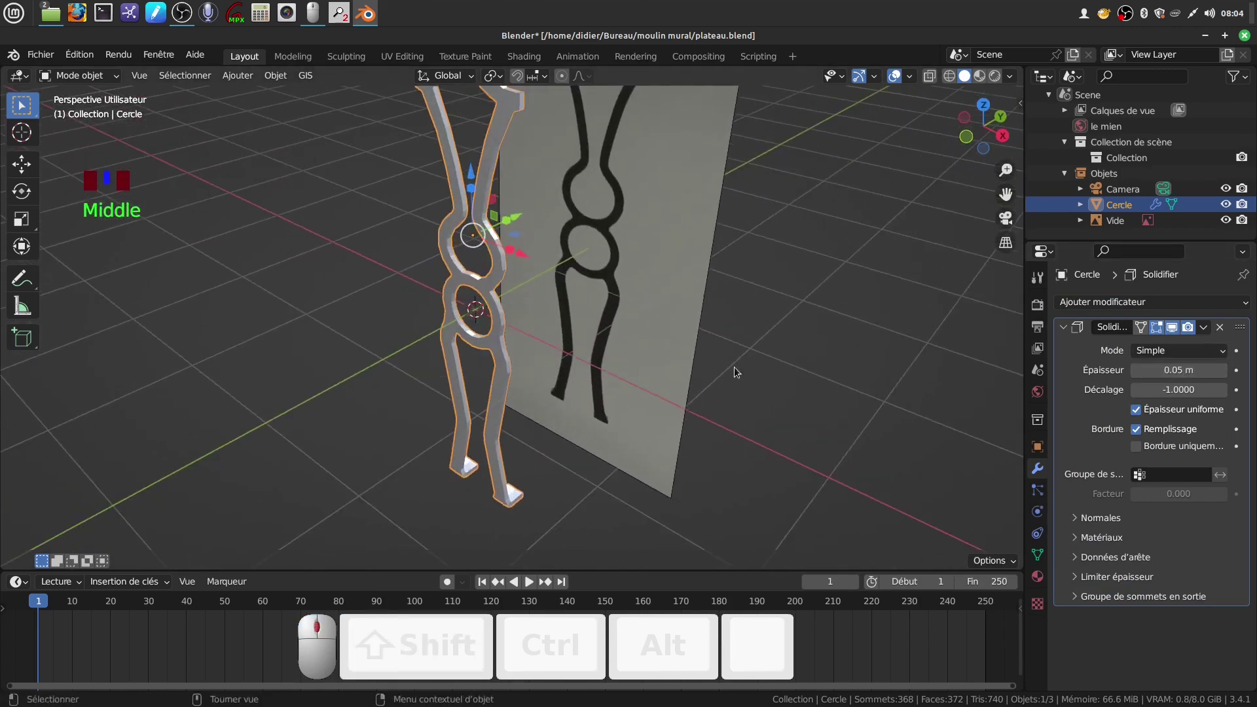
pyautogui.click(1205, 334)
pyautogui.click(1136, 343)
# Step: Add a Subdivision Surface modifier to the bracket and set its viewport level to 2
pyautogui.moveTo(474, 273); pyautogui.dragTo(844, 345, button='middle')
pyautogui.scroll(-4, 590, 282)
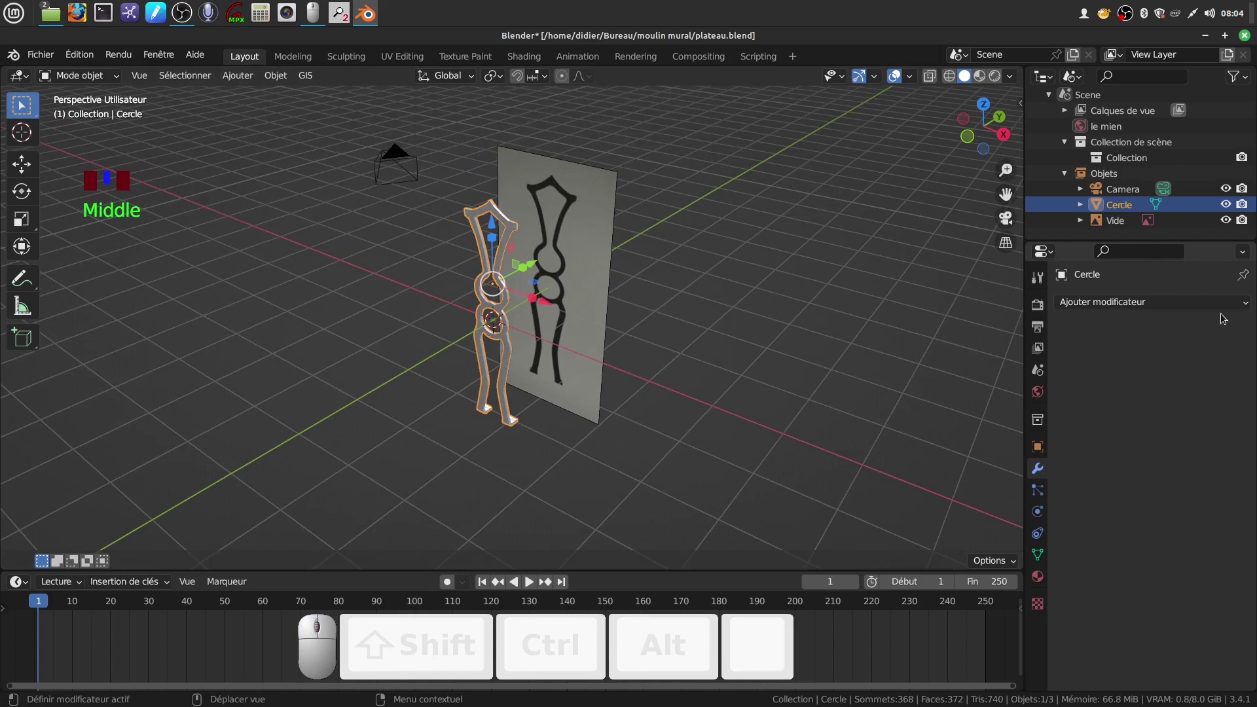
pyautogui.click(1247, 305)
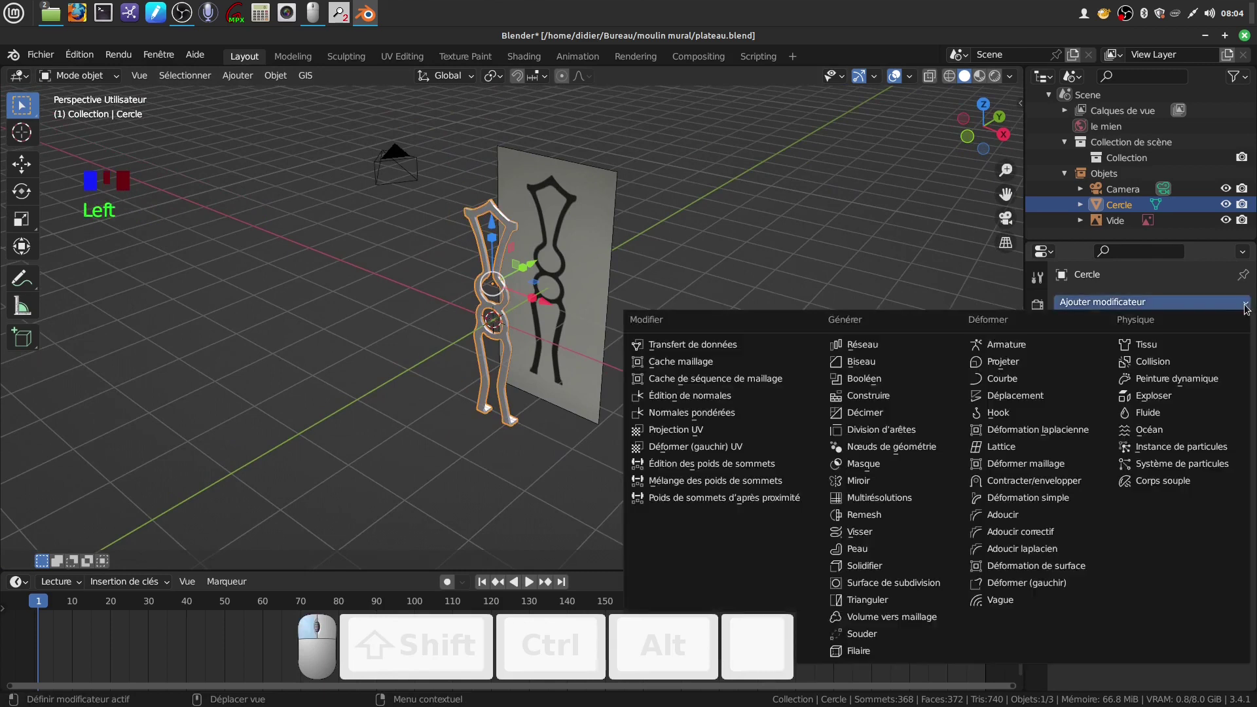
pyautogui.click(936, 579)
pyautogui.click(1218, 370)
# Step: Inspect the subdivided bracket up close and shade it smooth
pyautogui.scroll(2, 618, 364)
pyautogui.moveTo(618, 364); pyautogui.dragTo(685, 305, button='middle')
pyautogui.moveTo(657, 316); pyautogui.dragTo(584, 438, button='middle')
pyautogui.scroll(3, 583, 336)
pyautogui.moveTo(583, 337); pyautogui.dragTo(606, 286, button='middle')
pyautogui.rightClick(598, 275)
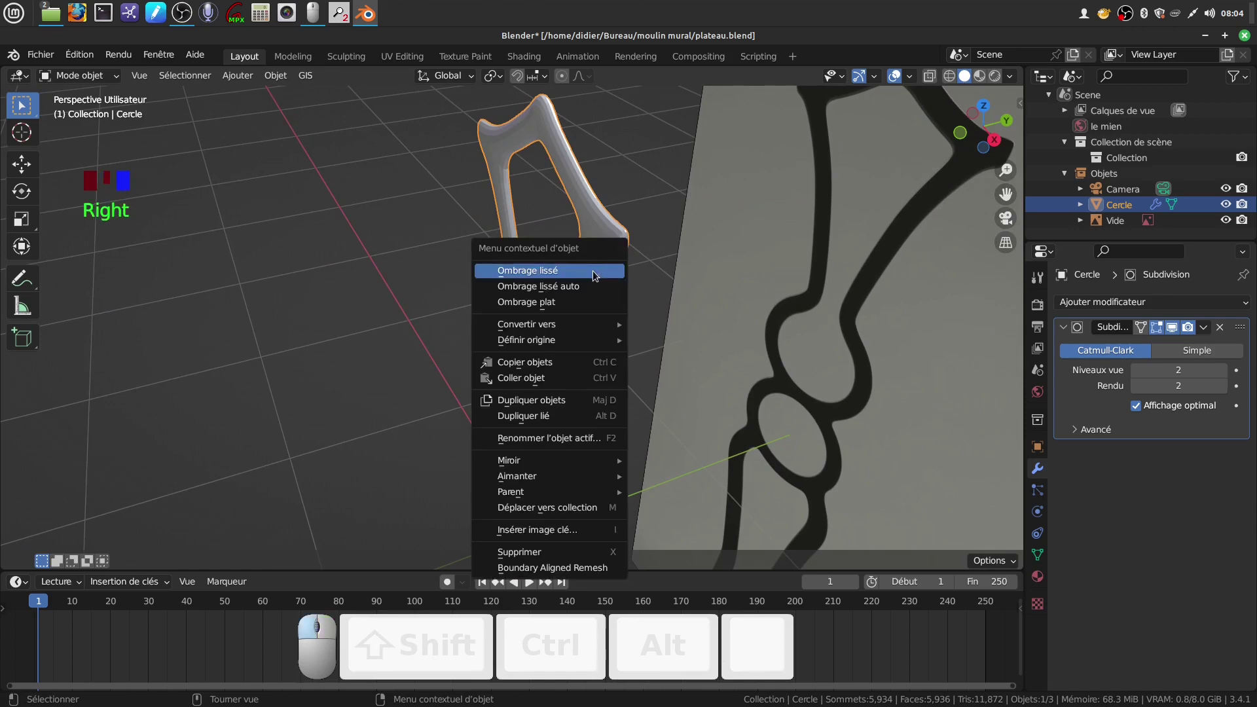
pyautogui.click(598, 275)
# Step: In Edit Mode, select the front edges along the bracket's outer contour on both sides, including the upper corners
pyautogui.press('Tab')
pyautogui.moveTo(598, 275); pyautogui.dragTo(524, 310, button='middle')
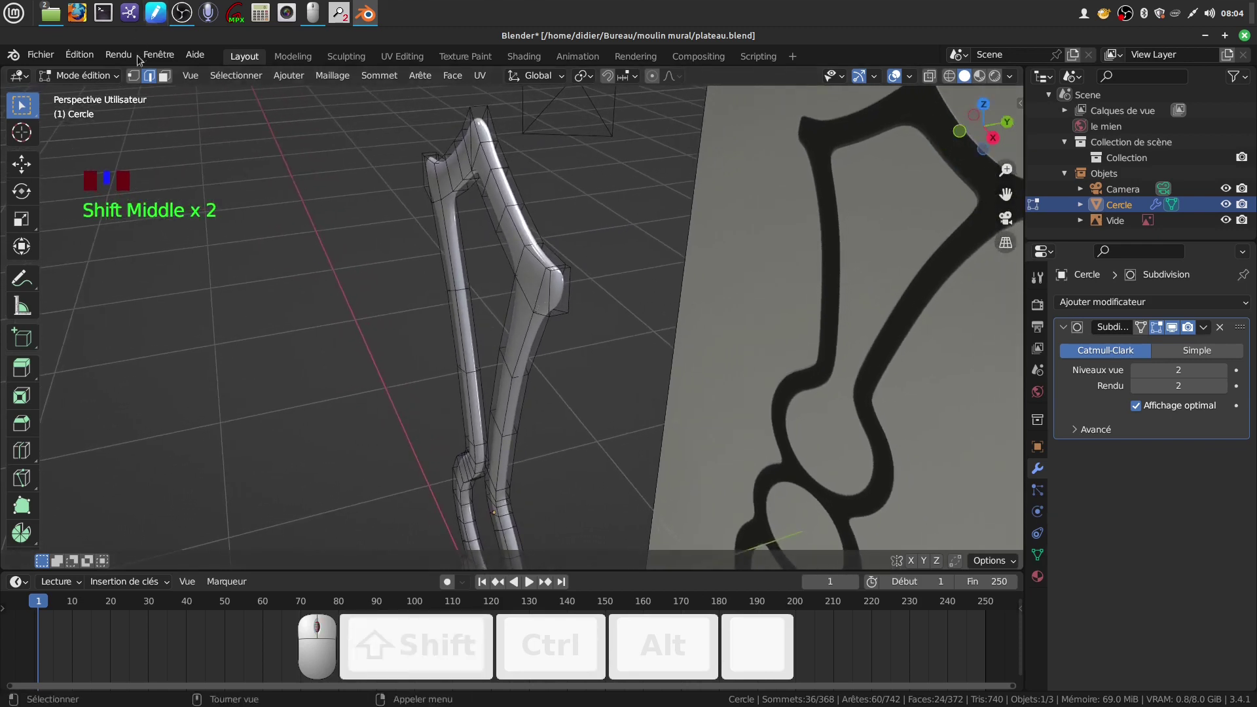
pyautogui.click(152, 80)
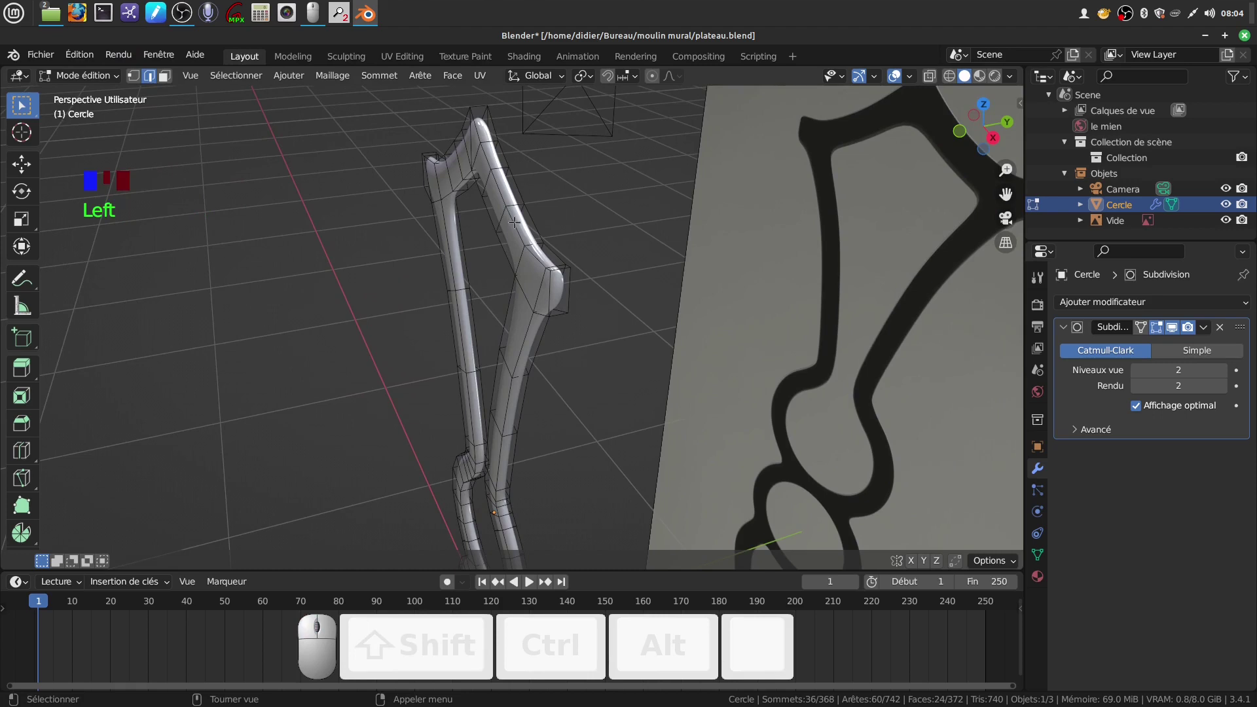
pyautogui.keyDown('alt'); pyautogui.click(514, 222); pyautogui.keyUp('alt')
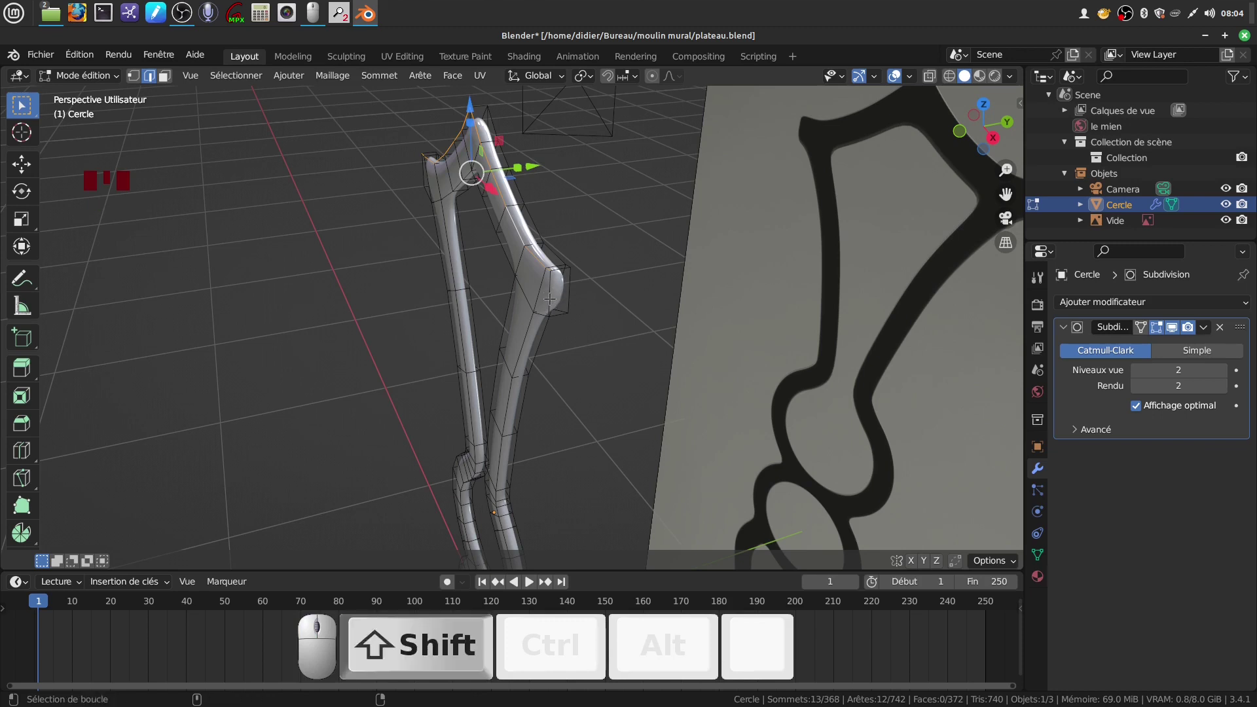
pyautogui.keyDown('alt'); pyautogui.keyDown('shift'); pyautogui.click(547, 320); pyautogui.keyUp('shift'); pyautogui.keyUp('alt')
pyautogui.moveTo(538, 337); pyautogui.dragTo(584, 337, button='middle')
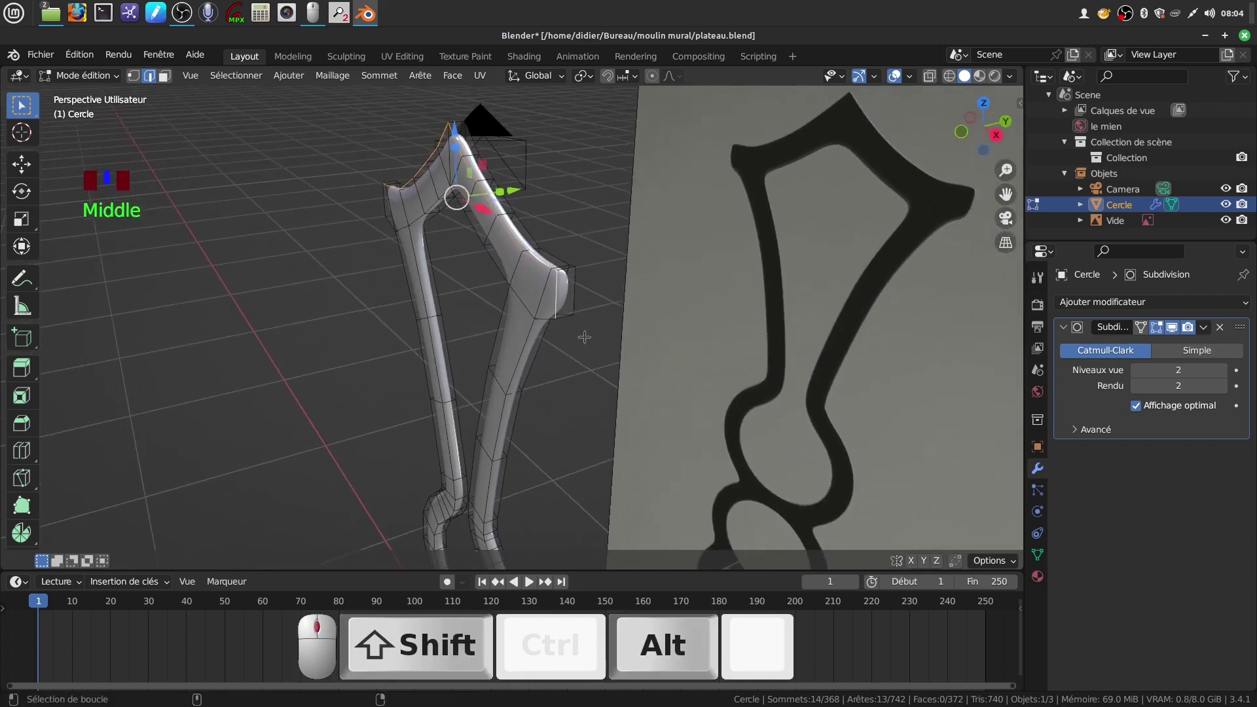
pyautogui.keyDown('alt'); pyautogui.keyDown('shift'); pyautogui.click(527, 344); pyautogui.keyUp('shift'); pyautogui.keyUp('alt')
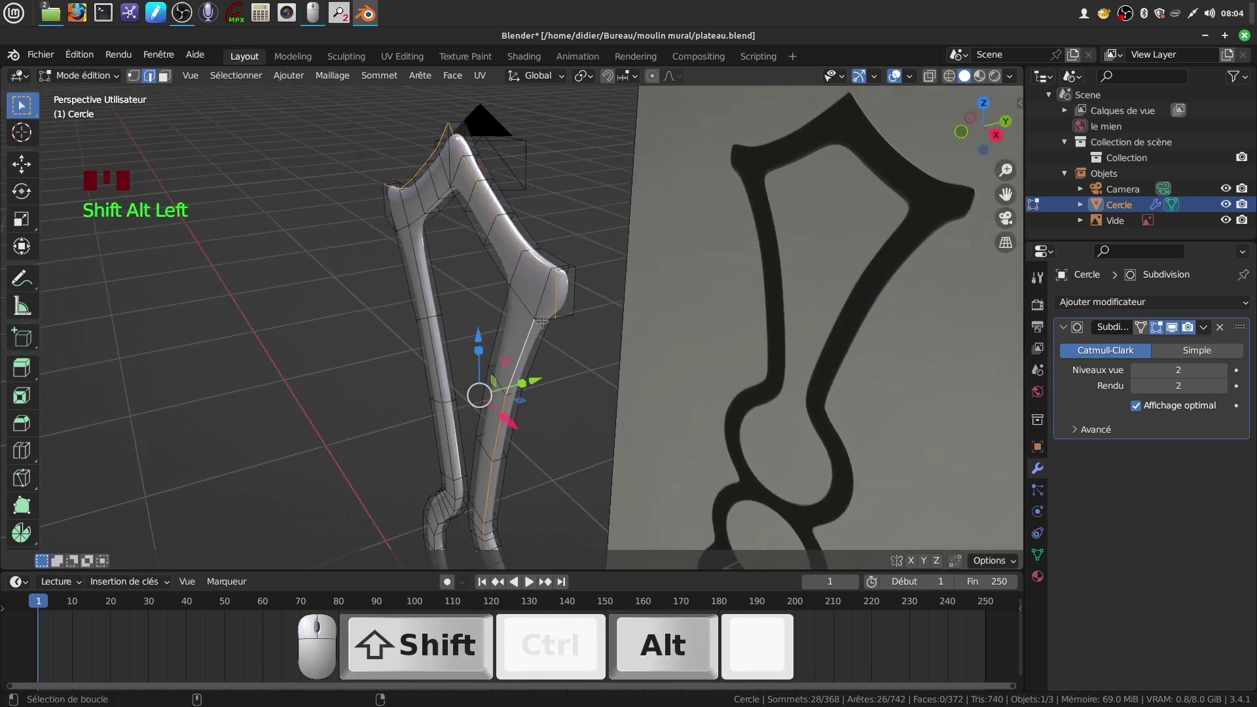
pyautogui.keyDown('alt'); pyautogui.keyDown('shift'); pyautogui.click(380, 206); pyautogui.keyUp('shift'); pyautogui.keyUp('alt')
pyautogui.keyDown('alt'); pyautogui.keyDown('shift'); pyautogui.click(387, 224); pyautogui.keyUp('shift'); pyautogui.keyUp('alt')
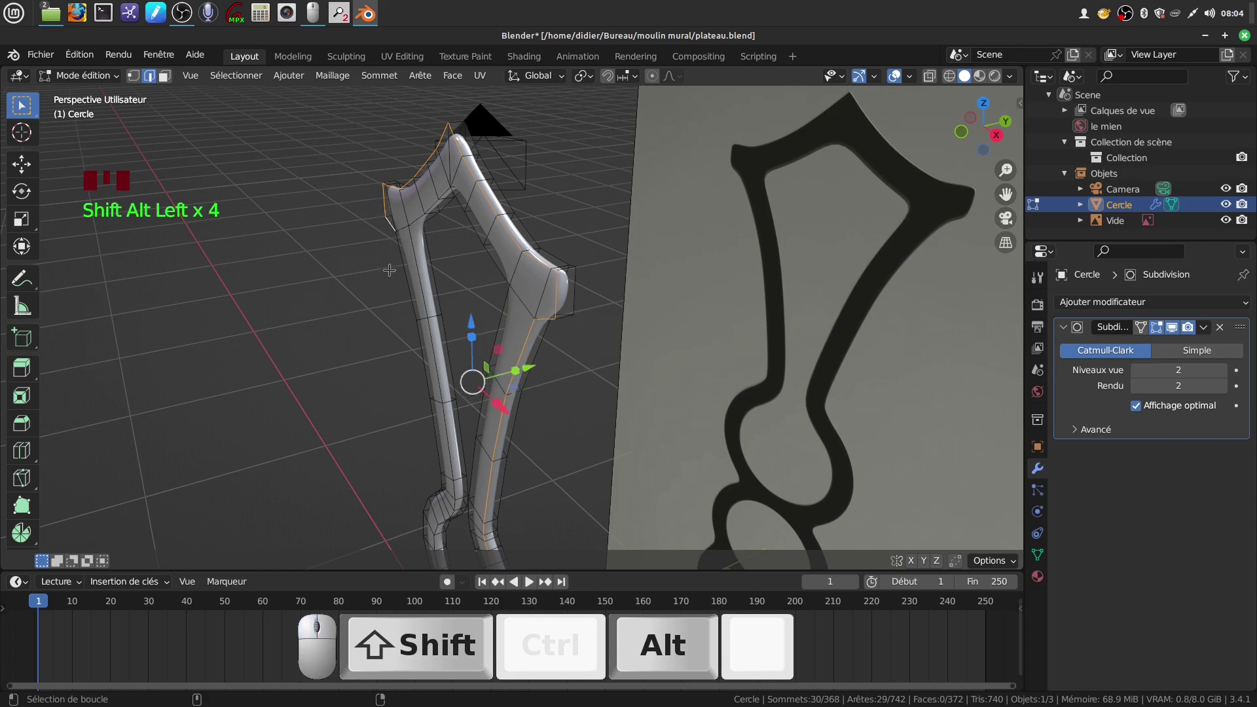
pyautogui.keyDown('alt'); pyautogui.keyDown('shift'); pyautogui.click(405, 276); pyautogui.keyUp('shift'); pyautogui.keyUp('alt')
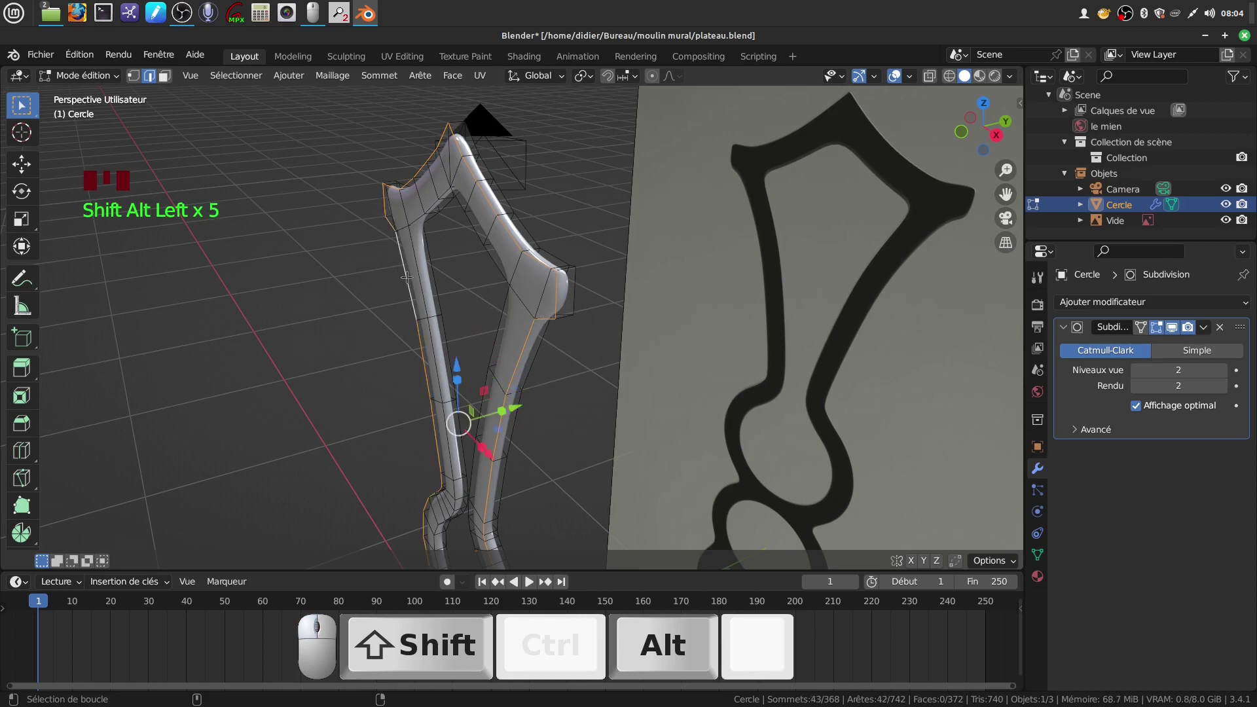
# Step: Add the edge loops around the tall upper opening's inner contour to the selection on both sides of the bracket
pyautogui.keyDown('alt'); pyautogui.keyDown('shift'); pyautogui.click(414, 218); pyautogui.keyUp('shift'); pyautogui.keyUp('alt')
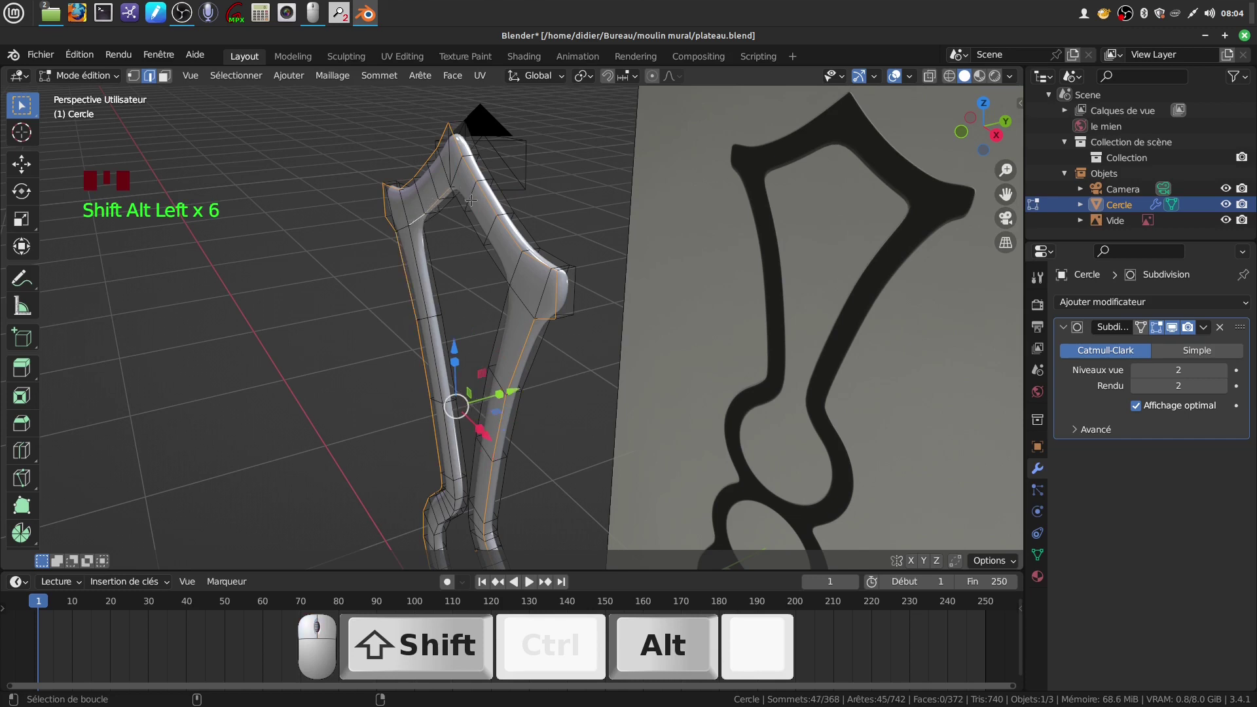
pyautogui.keyDown('alt'); pyautogui.keyDown('shift'); pyautogui.click(460, 201); pyautogui.keyUp('shift'); pyautogui.keyUp('alt')
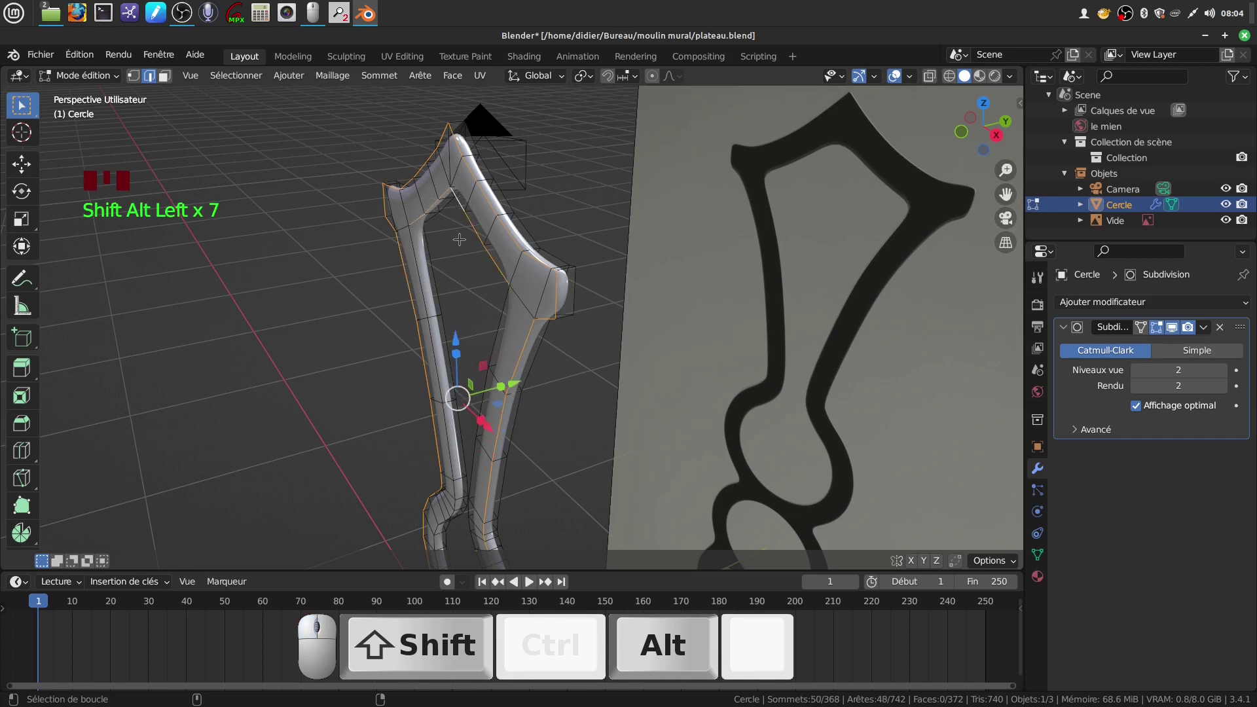
pyautogui.keyDown('alt'); pyautogui.keyDown('shift'); pyautogui.click(500, 303); pyautogui.keyUp('shift'); pyautogui.keyUp('alt')
pyautogui.keyDown('alt'); pyautogui.keyDown('shift'); pyautogui.click(434, 244); pyautogui.keyUp('shift'); pyautogui.keyUp('alt')
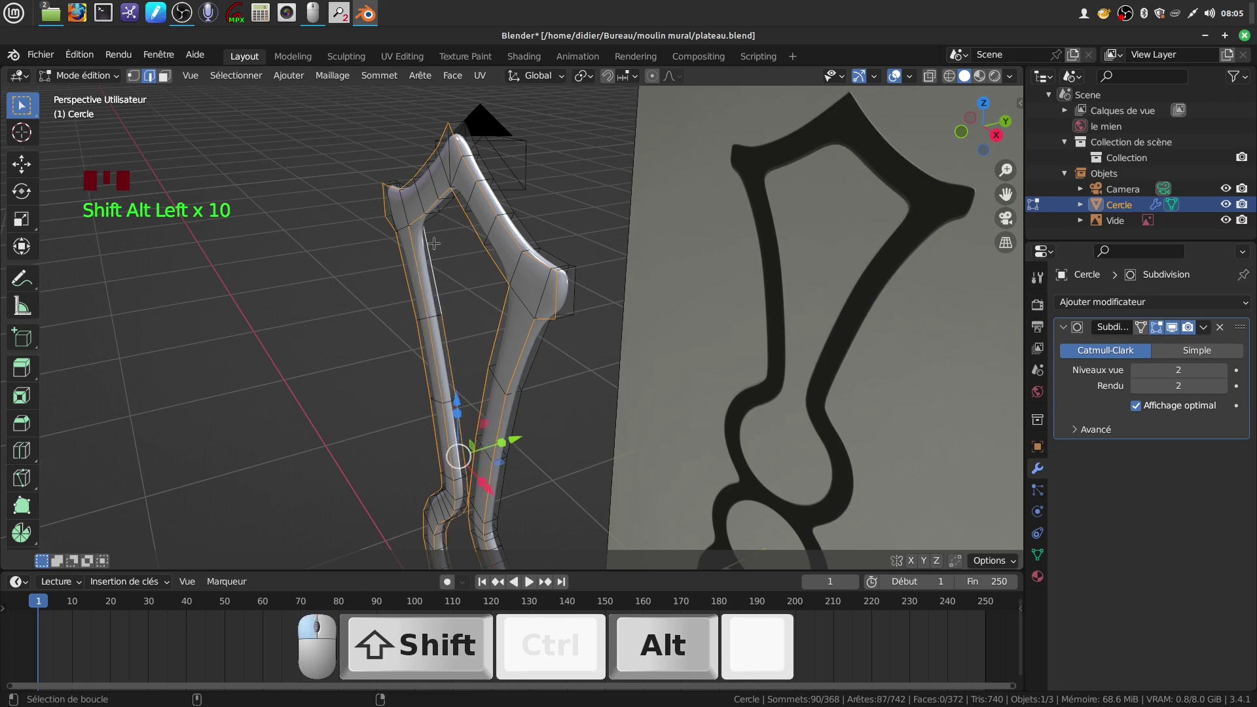
pyautogui.moveTo(429, 223); pyautogui.dragTo(538, 315, button='middle')
pyautogui.keyDown('alt'); pyautogui.keyDown('shift'); pyautogui.click(434, 332); pyautogui.keyUp('shift'); pyautogui.keyUp('alt')
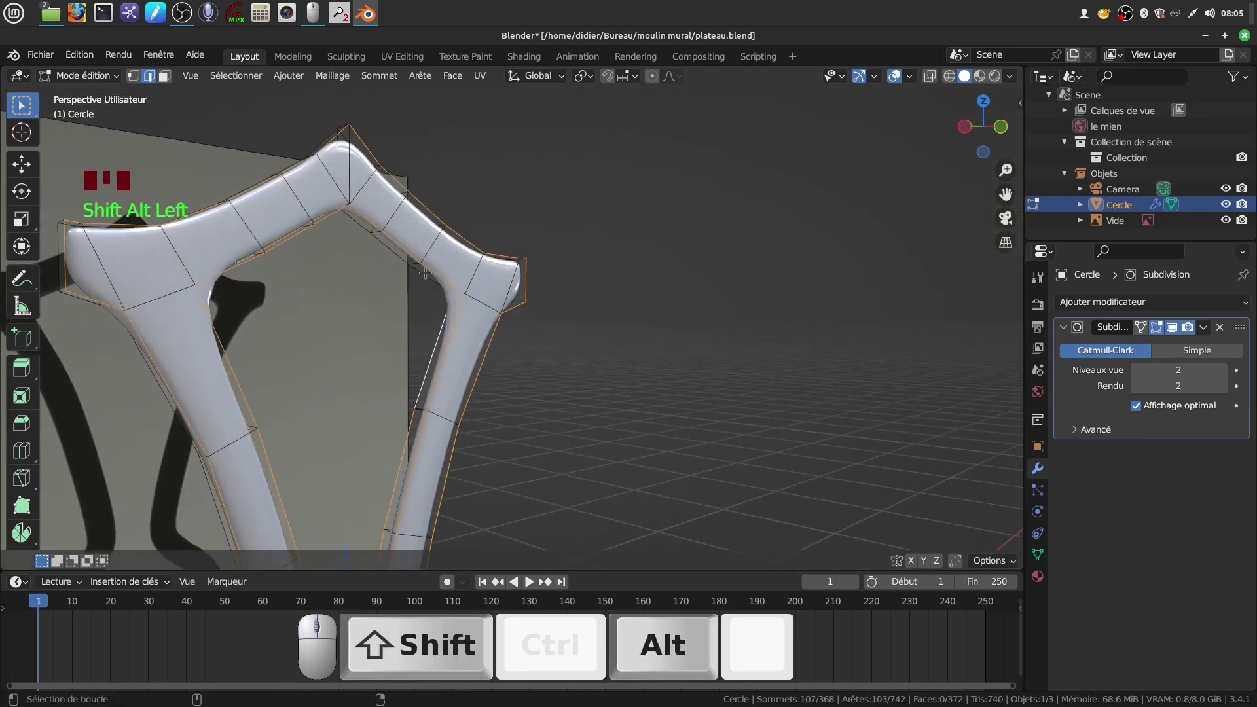
pyautogui.moveTo(446, 289); pyautogui.dragTo(497, 201, button='middle')
pyautogui.scroll(-3, 475, 223)
pyautogui.scroll(2, 458, 223)
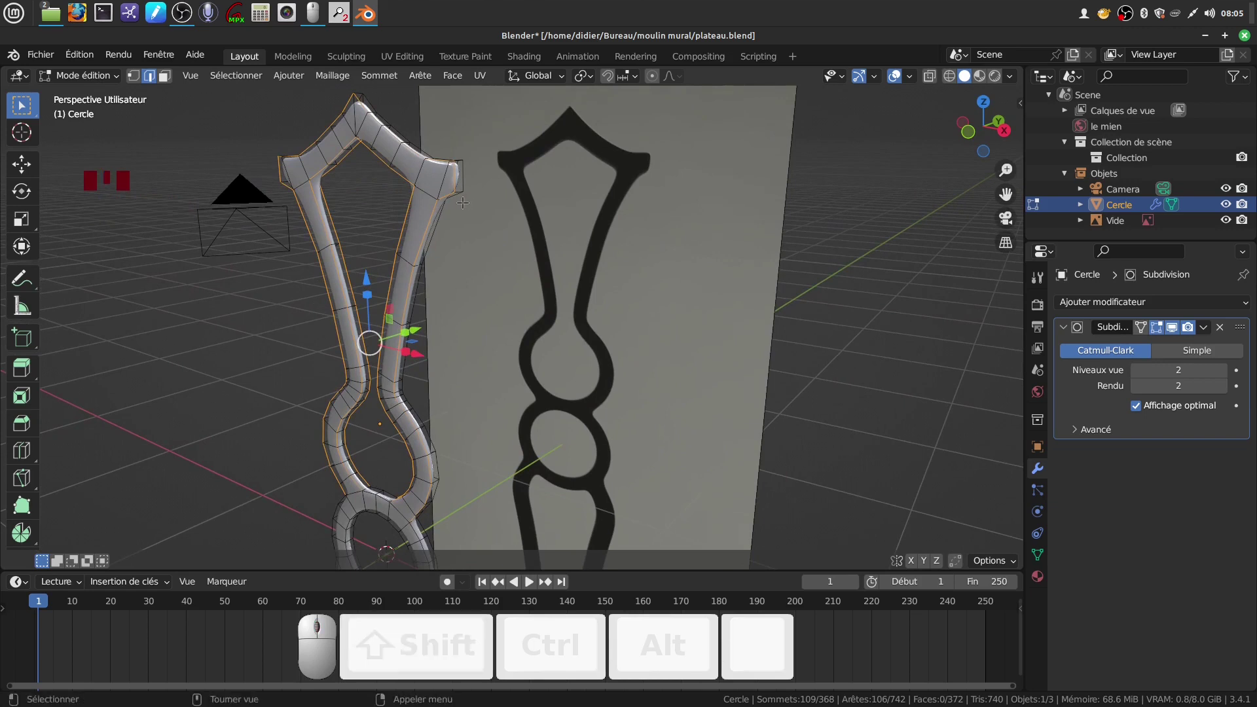
# Step: Extend the edge selection with the inner and outer contour loops of the bracket's middle ring
pyautogui.keyDown('shift'); pyautogui.moveTo(457, 239); pyautogui.dragTo(493, 136, button='middle'); pyautogui.keyUp('shift')
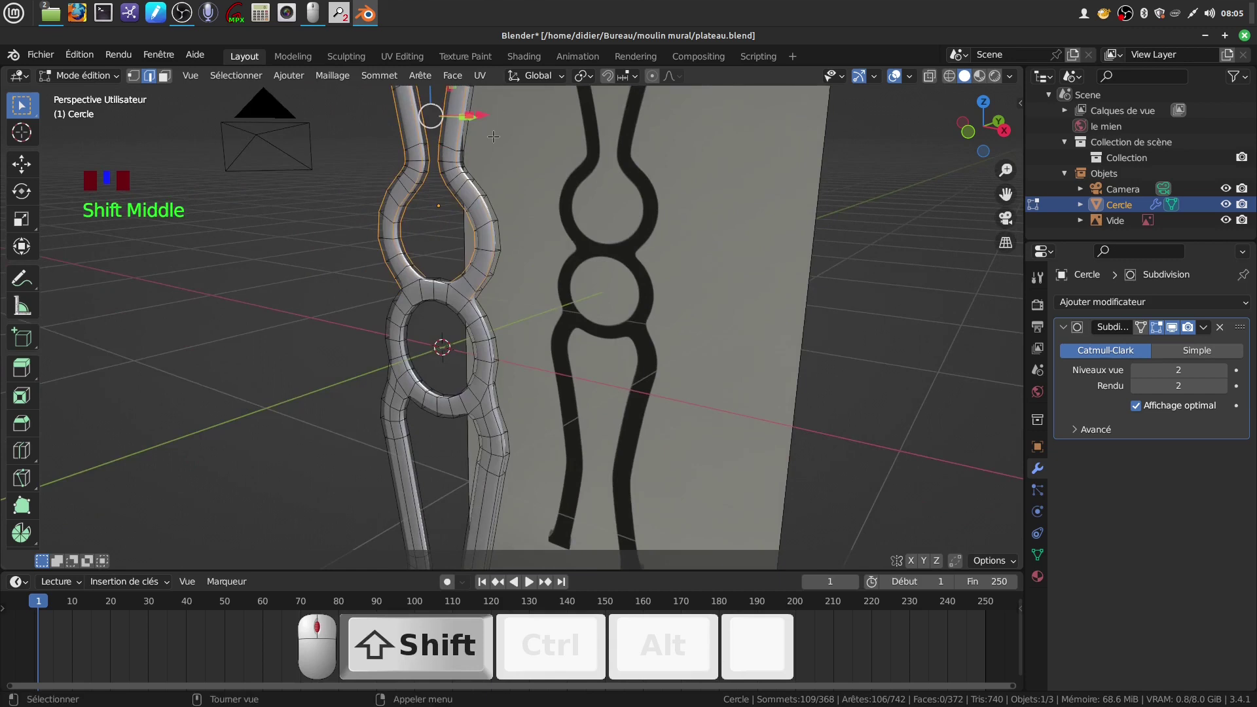
pyautogui.scroll(4, 493, 136)
pyautogui.scroll(-2, 429, 99)
pyautogui.moveTo(429, 100); pyautogui.dragTo(494, 181, button='middle')
pyautogui.keyDown('alt'); pyautogui.keyDown('shift'); pyautogui.click(323, 261); pyautogui.keyUp('shift'); pyautogui.keyUp('alt')
pyautogui.keyDown('alt'); pyautogui.keyDown('shift'); pyautogui.click(207, 345); pyautogui.keyUp('shift'); pyautogui.keyUp('alt')
pyautogui.keyDown('alt'); pyautogui.keyDown('shift'); pyautogui.click(269, 347); pyautogui.keyUp('shift'); pyautogui.keyUp('alt')
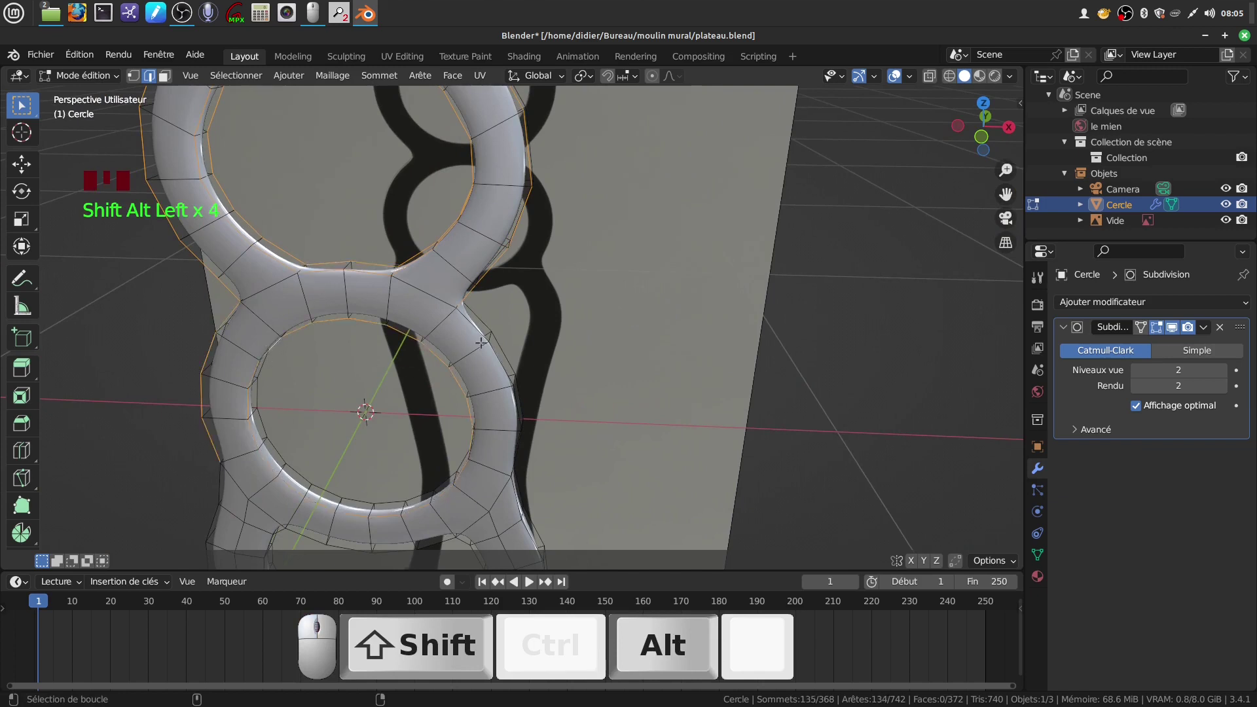
pyautogui.moveTo(370, 311); pyautogui.dragTo(369, 303, button='middle')
pyautogui.keyDown('alt'); pyautogui.keyDown('shift'); pyautogui.click(427, 262); pyautogui.keyUp('shift'); pyautogui.keyUp('alt')
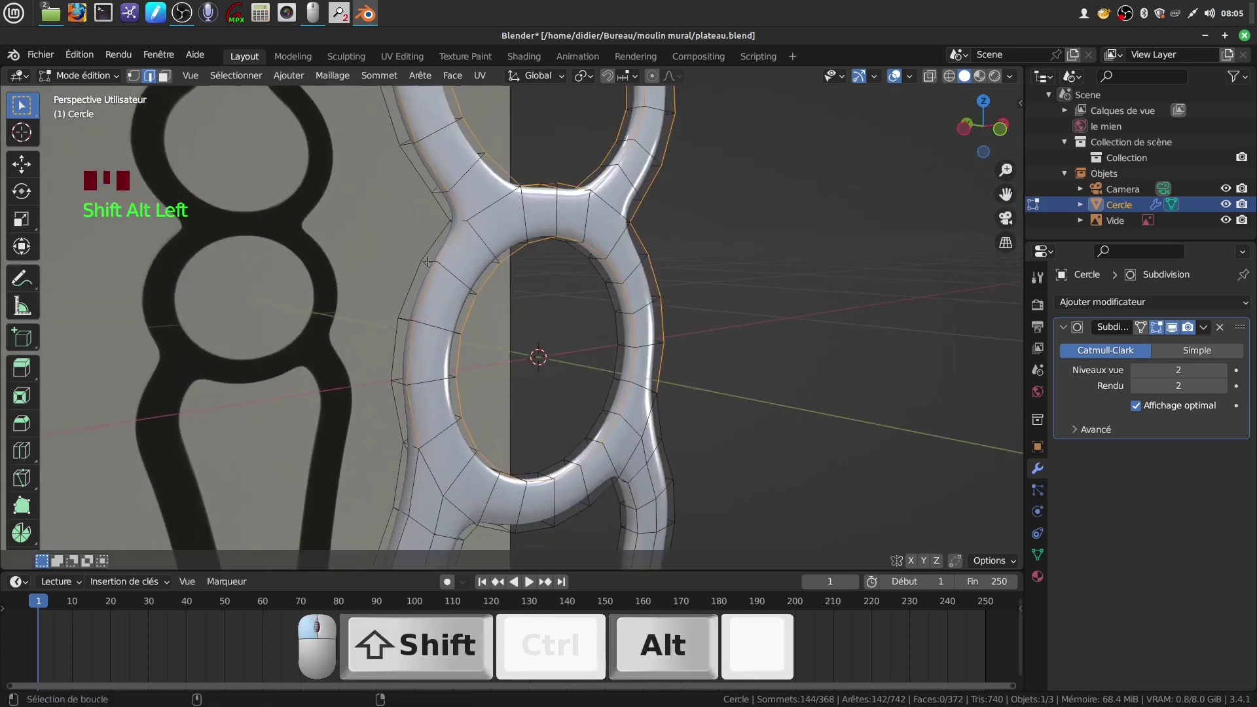
pyautogui.keyDown('alt'); pyautogui.keyDown('shift'); pyautogui.click(435, 209); pyautogui.keyUp('shift'); pyautogui.keyUp('alt')
# Step: Add the inner and outer contour edges of the first lower leg and the arch beneath the ring to the selection
pyautogui.scroll(-4, 468, 251)
pyautogui.moveTo(468, 252); pyautogui.dragTo(456, 299, button='middle')
pyautogui.scroll(3, 463, 308)
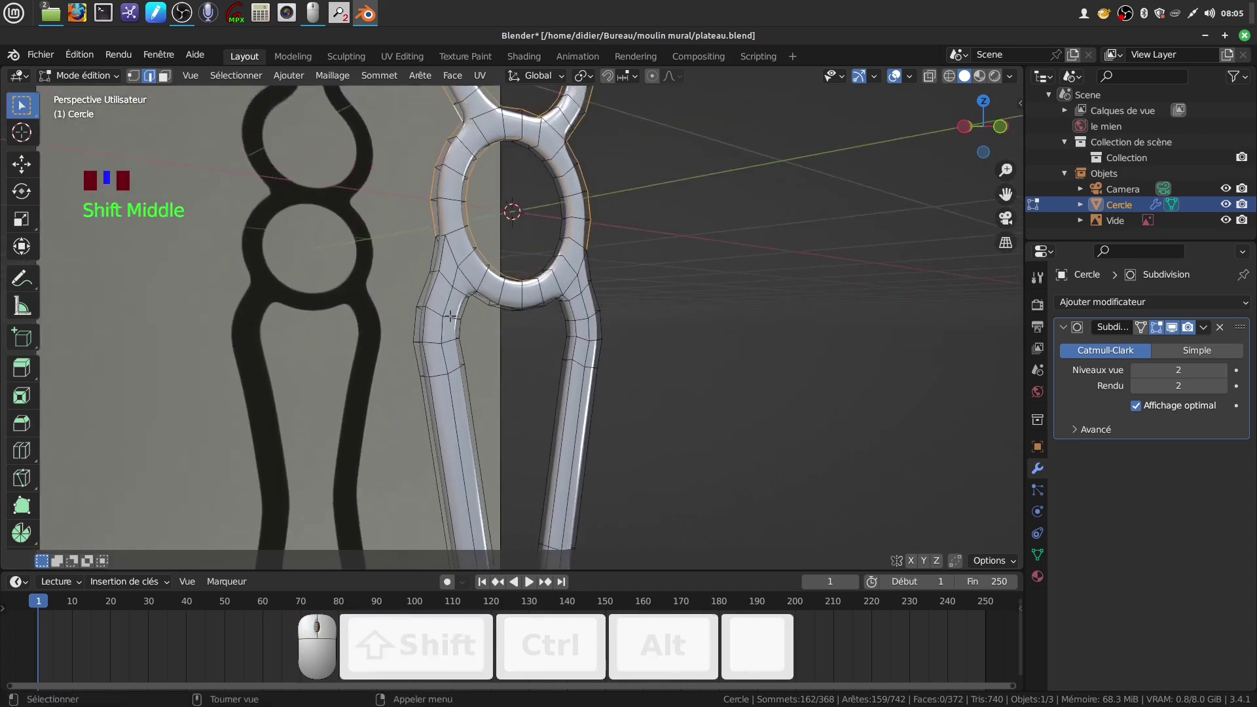
pyautogui.scroll(2, 380, 261)
pyautogui.keyDown('alt'); pyautogui.keyDown('shift'); pyautogui.click(353, 261); pyautogui.keyUp('shift'); pyautogui.keyUp('alt')
pyautogui.keyDown('alt'); pyautogui.keyDown('shift'); pyautogui.click(363, 260); pyautogui.keyUp('shift'); pyautogui.keyUp('alt')
pyautogui.keyDown('alt'); pyautogui.keyDown('shift'); pyautogui.click(449, 292); pyautogui.keyUp('shift'); pyautogui.keyUp('alt')
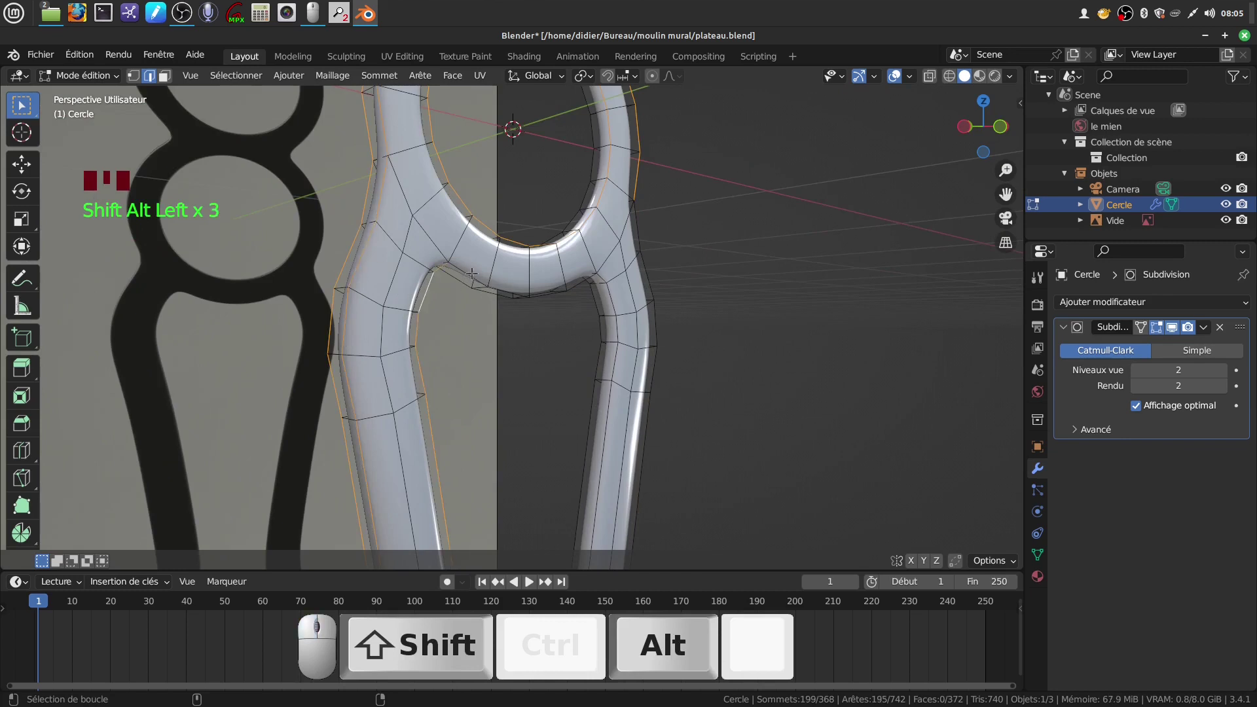
pyautogui.keyDown('shift'); pyautogui.moveTo(466, 307); pyautogui.dragTo(556, 275, button='middle'); pyautogui.keyUp('shift')
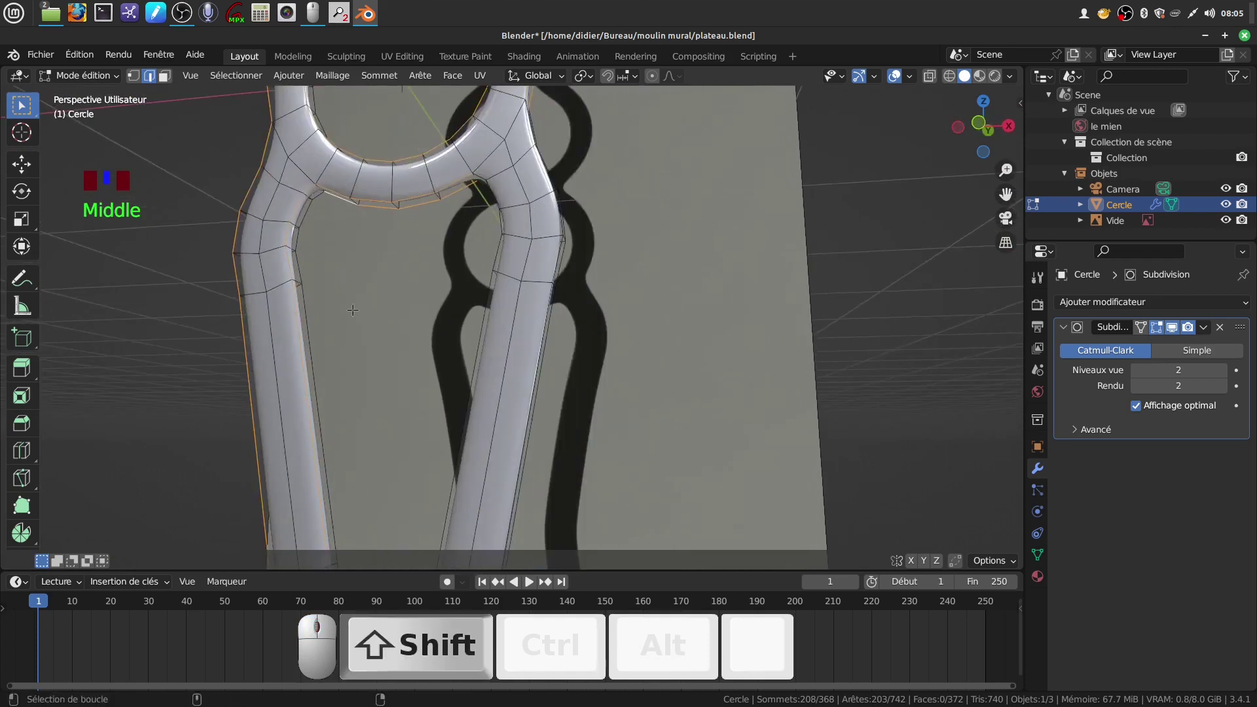
# Step: Add the remaining inner and outer contour edges of both lower legs to the selection
pyautogui.keyDown('alt'); pyautogui.keyDown('shift'); pyautogui.click(300, 331); pyautogui.keyUp('shift'); pyautogui.keyUp('alt')
pyautogui.keyDown('alt'); pyautogui.keyDown('shift'); pyautogui.click(475, 375); pyautogui.keyUp('shift'); pyautogui.keyUp('alt')
pyautogui.keyDown('alt'); pyautogui.keyDown('shift'); pyautogui.click(532, 387); pyautogui.keyUp('shift'); pyautogui.keyUp('alt')
pyautogui.keyDown('alt'); pyautogui.keyDown('shift'); pyautogui.click(537, 390); pyautogui.keyUp('shift'); pyautogui.keyUp('alt')
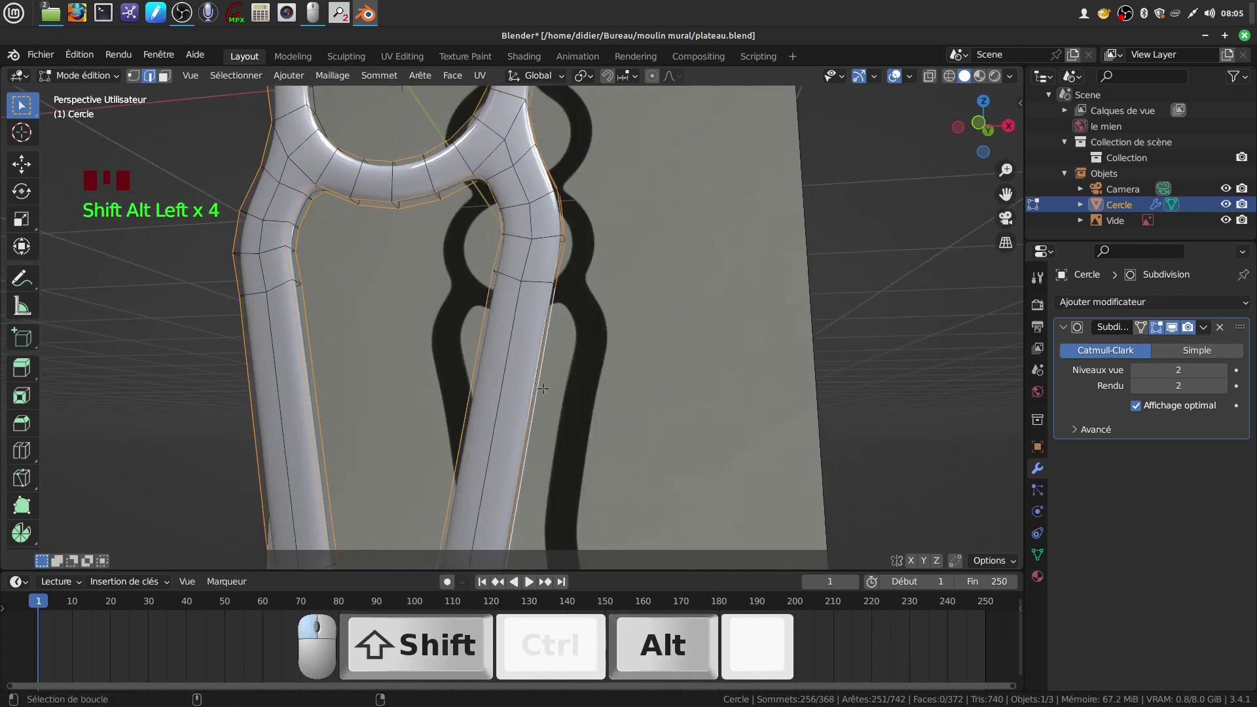
pyautogui.moveTo(537, 391); pyautogui.dragTo(530, 358, button='middle')
pyautogui.keyDown('alt'); pyautogui.keyDown('shift'); pyautogui.click(485, 348); pyautogui.keyUp('shift'); pyautogui.keyUp('alt')
pyautogui.scroll(-8, 490, 353)
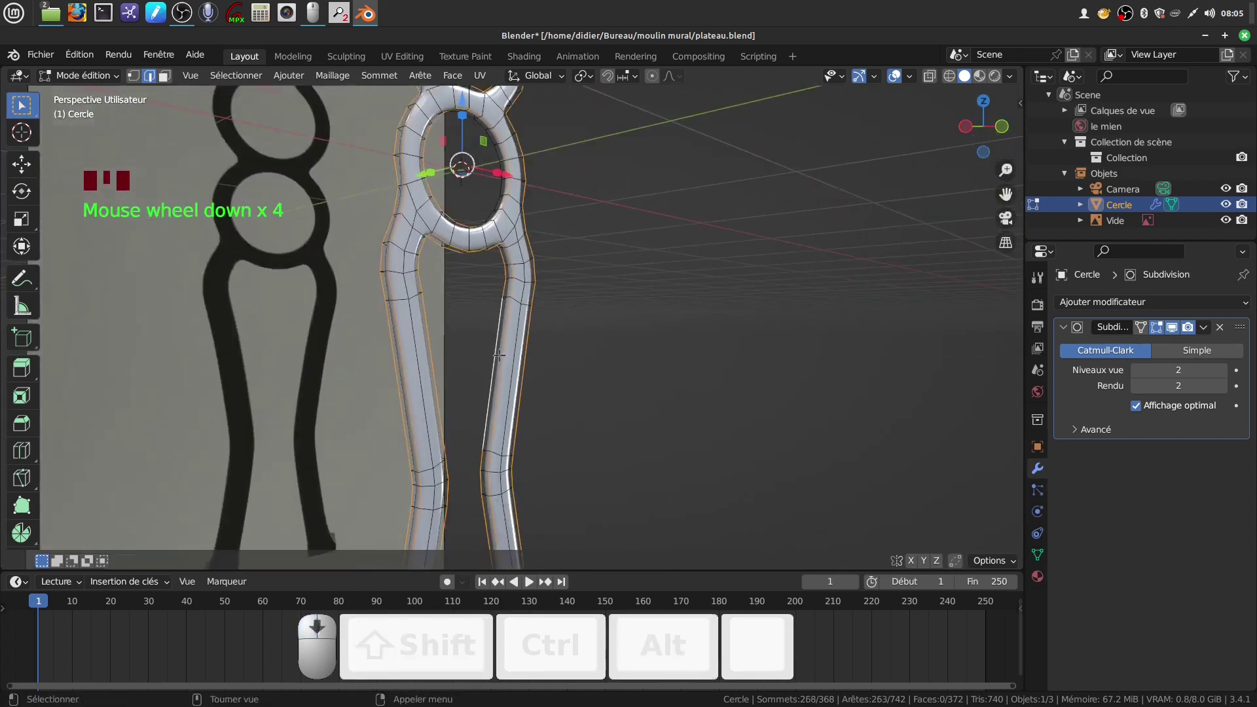
# Step: Check the contour selection along the bracket and add the missing edges at the pointed top and upper corners
pyautogui.keyDown('shift'); pyautogui.moveTo(510, 411); pyautogui.dragTo(438, 497, button='middle'); pyautogui.keyUp('shift')
pyautogui.scroll(3, 524, 366)
pyautogui.scroll(3, 514, 395)
pyautogui.scroll(-3, 477, 385)
pyautogui.scroll(-5, 454, 342)
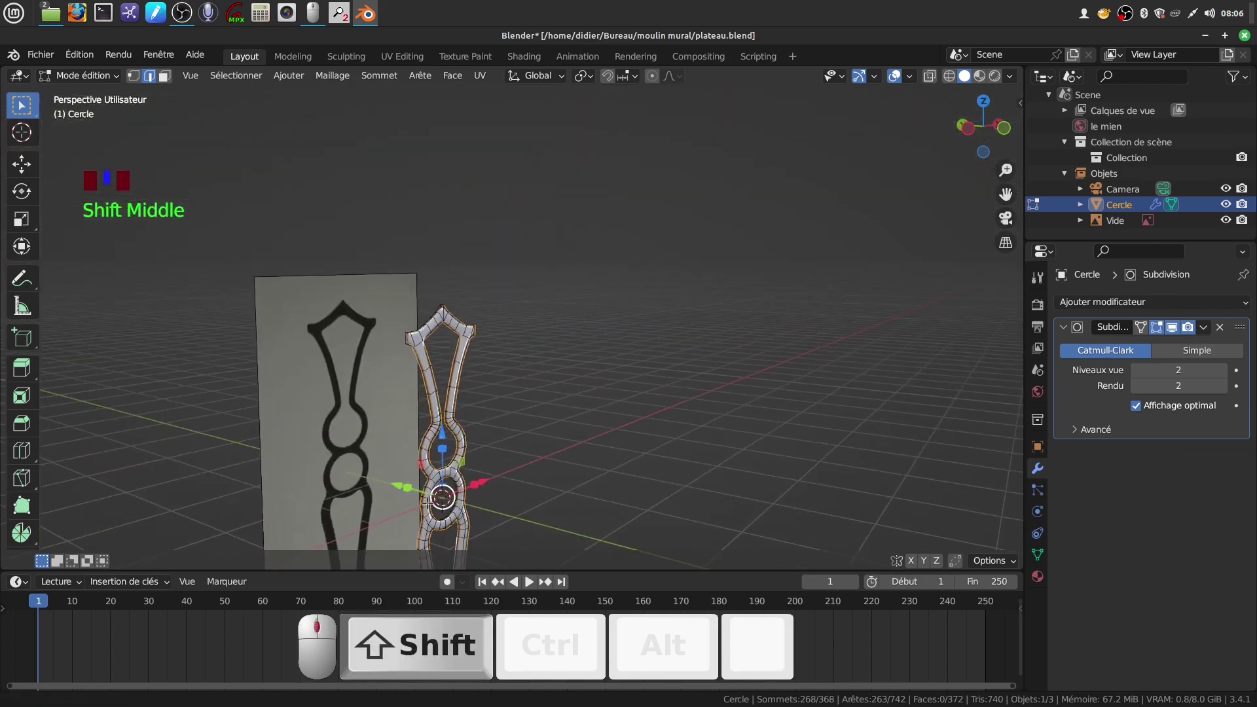
pyautogui.scroll(4, 457, 374)
pyautogui.moveTo(456, 374); pyautogui.dragTo(269, 392, button='middle')
pyautogui.keyDown('shift'); pyautogui.moveTo(409, 360); pyautogui.dragTo(278, 230, button='middle'); pyautogui.keyUp('shift')
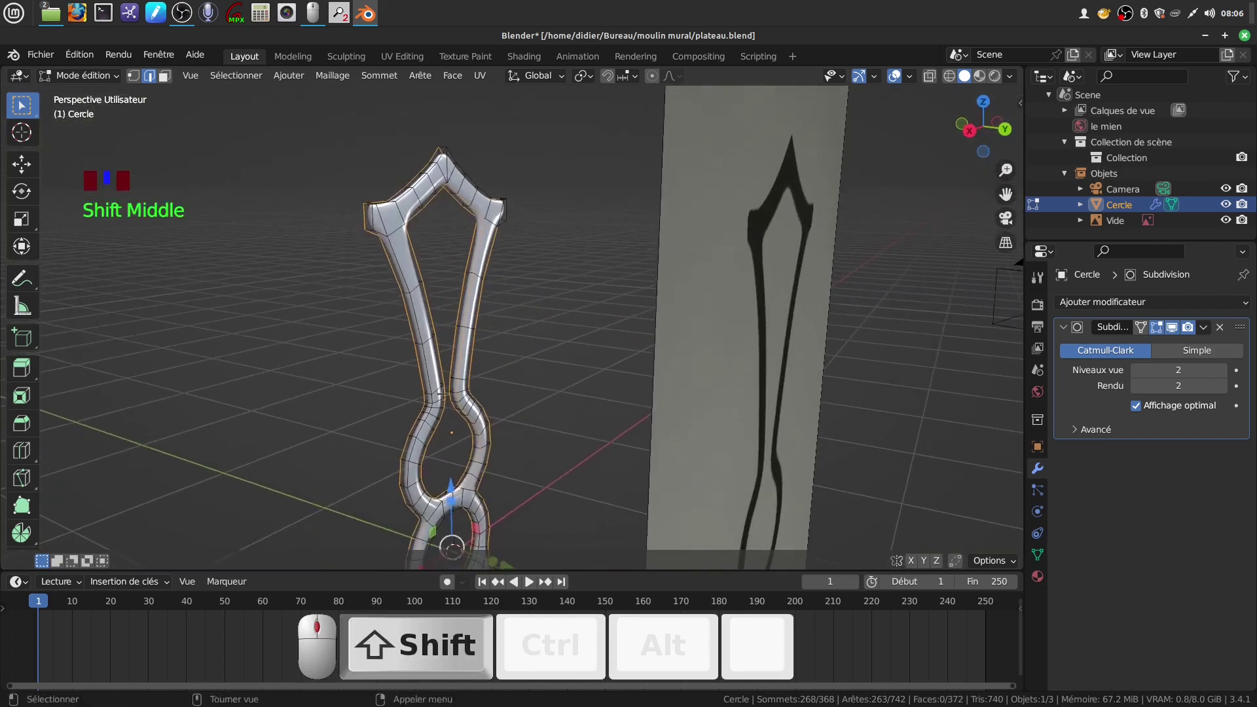
pyautogui.scroll(1, 282, 232)
pyautogui.keyDown('alt'); pyautogui.keyDown('shift'); pyautogui.click(403, 343); pyautogui.keyUp('shift'); pyautogui.keyUp('alt')
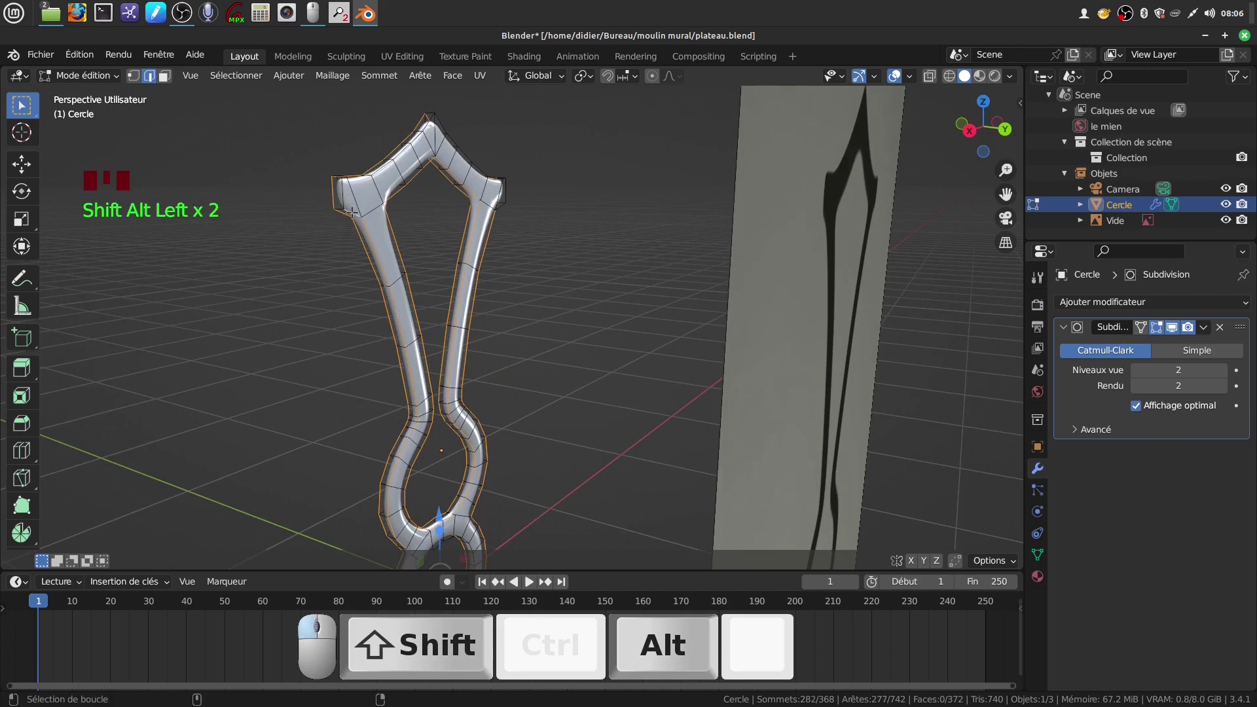
pyautogui.keyDown('alt'); pyautogui.keyDown('shift'); pyautogui.click(365, 180); pyautogui.keyUp('shift'); pyautogui.keyUp('alt')
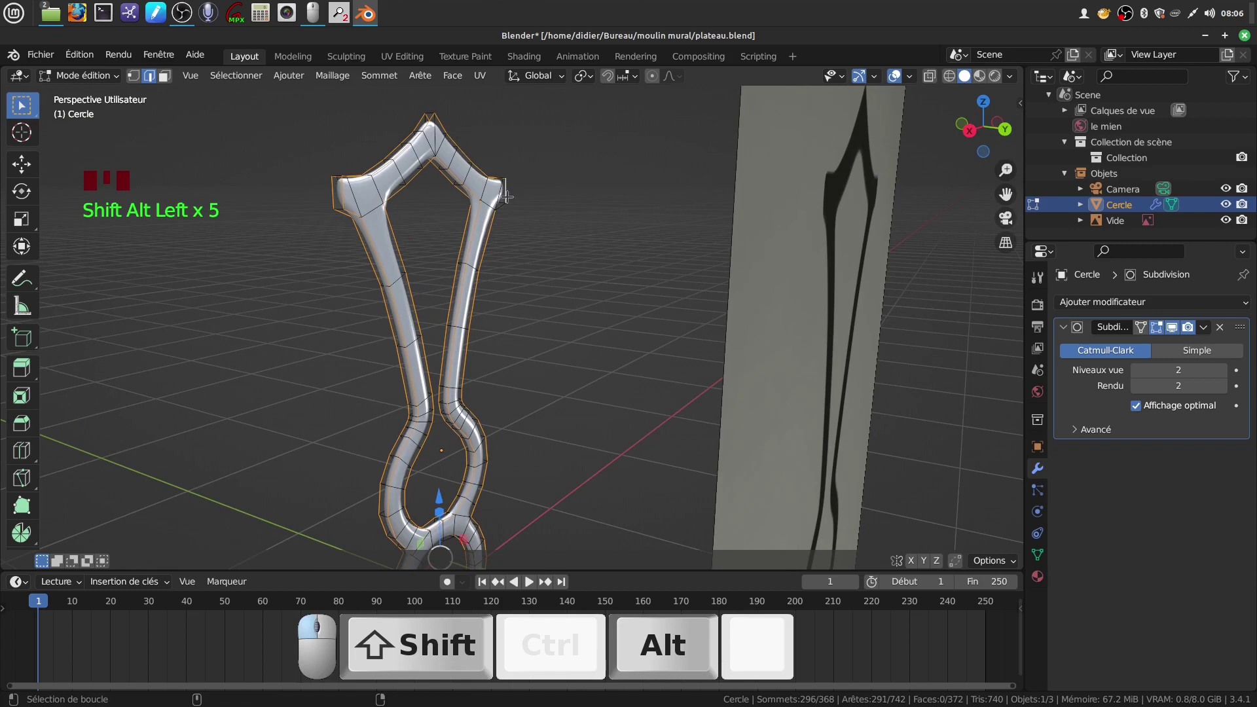
pyautogui.keyDown('shift'); pyautogui.moveTo(515, 253); pyautogui.dragTo(537, 223, button='middle'); pyautogui.keyUp('shift')
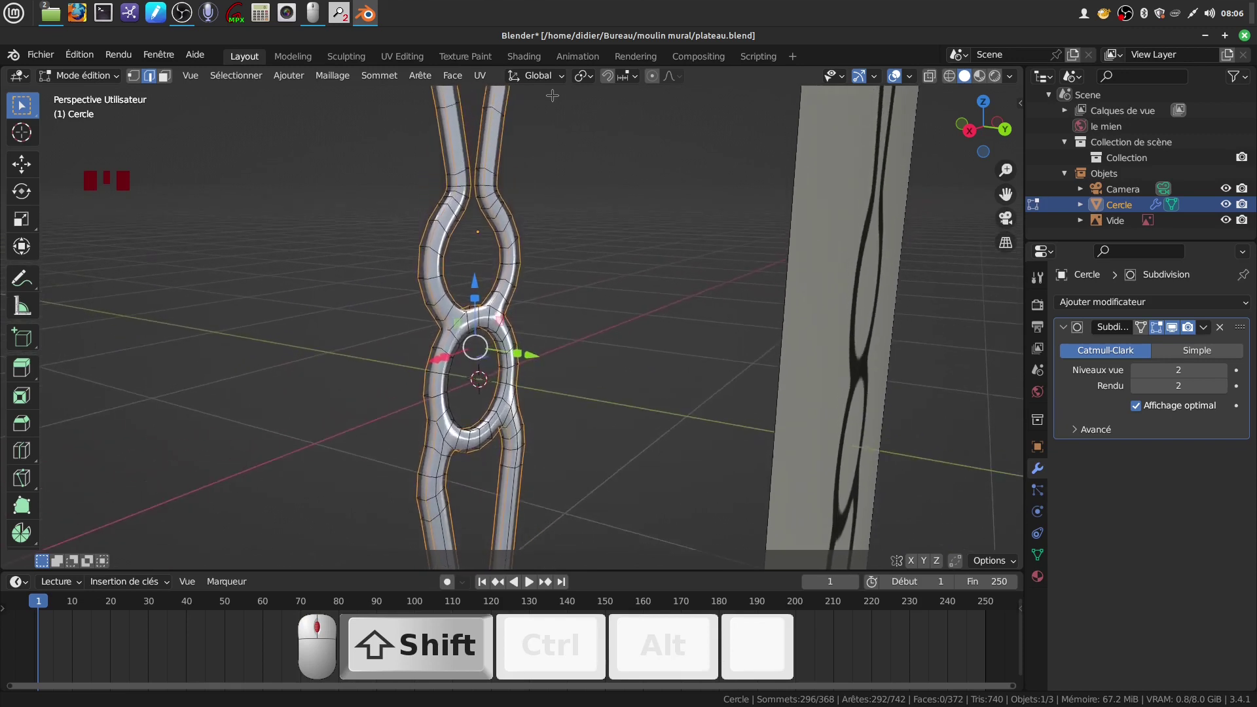
# Step: Bevel the selected contour edges with a width of 0.0107 m and 2 segments, and check the result in Object Mode
pyautogui.scroll(4, 536, 218)
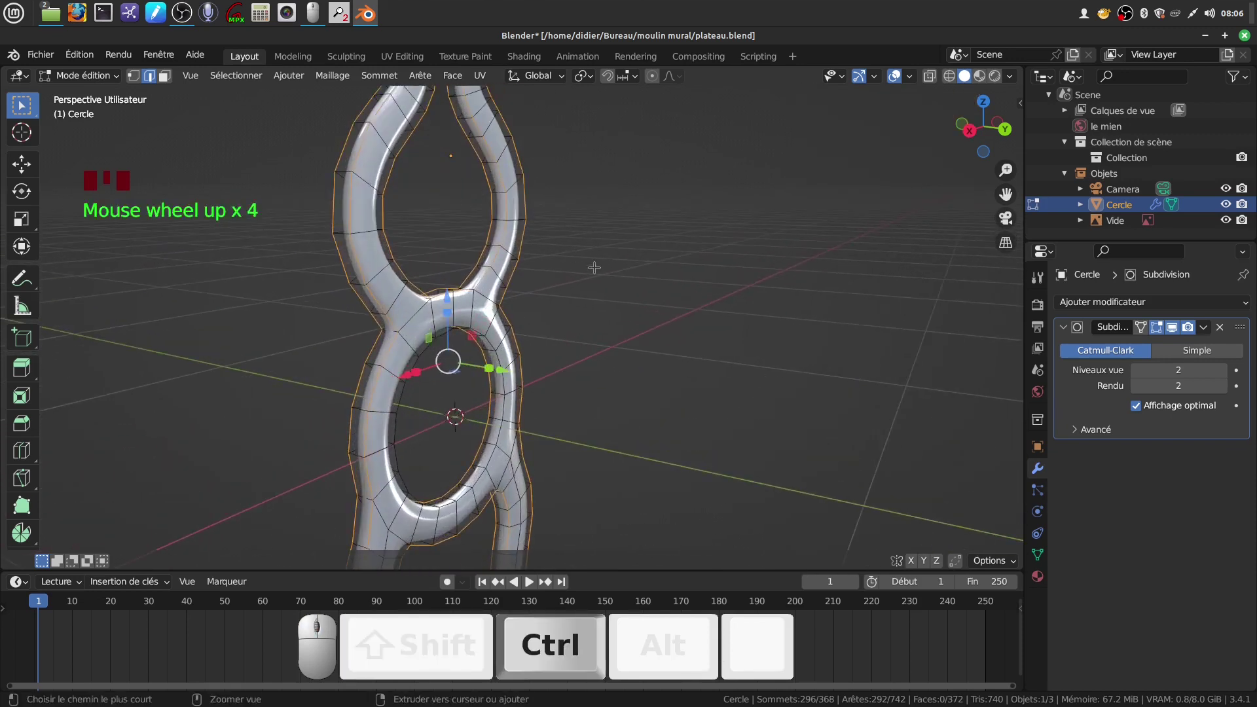
pyautogui.hotkey('ctrl', 'b')
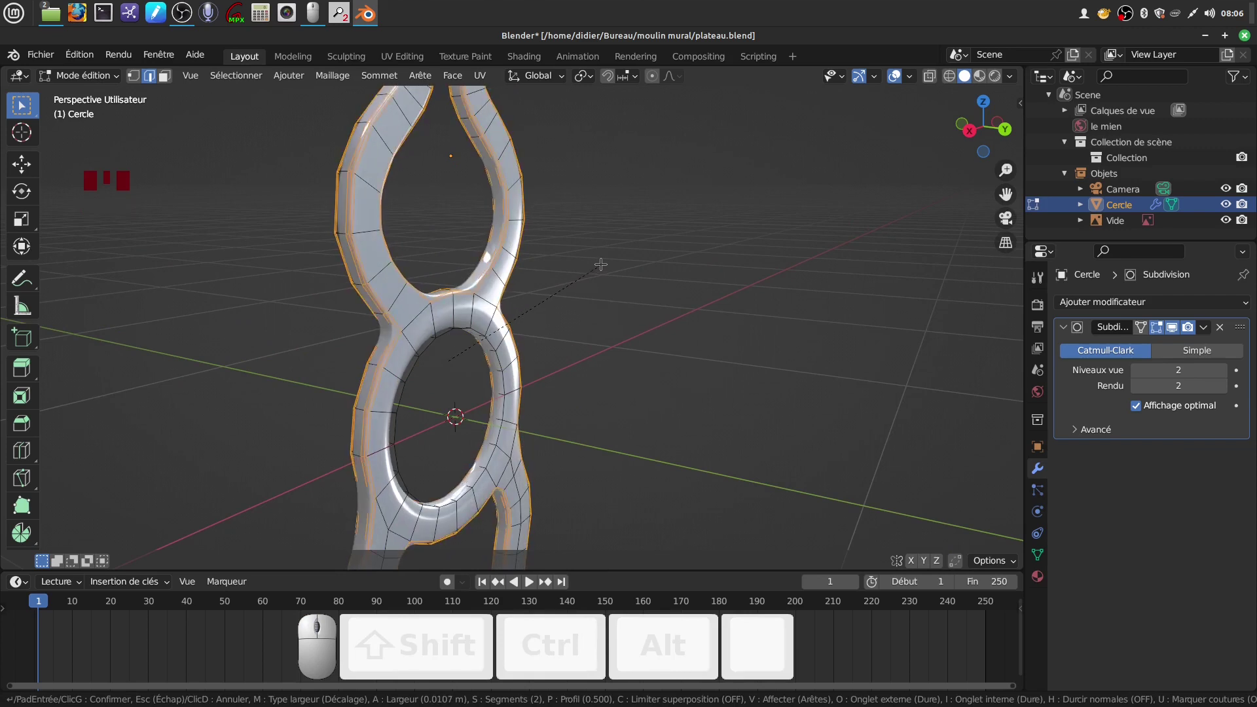
pyautogui.click(600, 264)
pyautogui.scroll(-4, 600, 265)
pyautogui.moveTo(600, 264); pyautogui.dragTo(745, 254, button='middle')
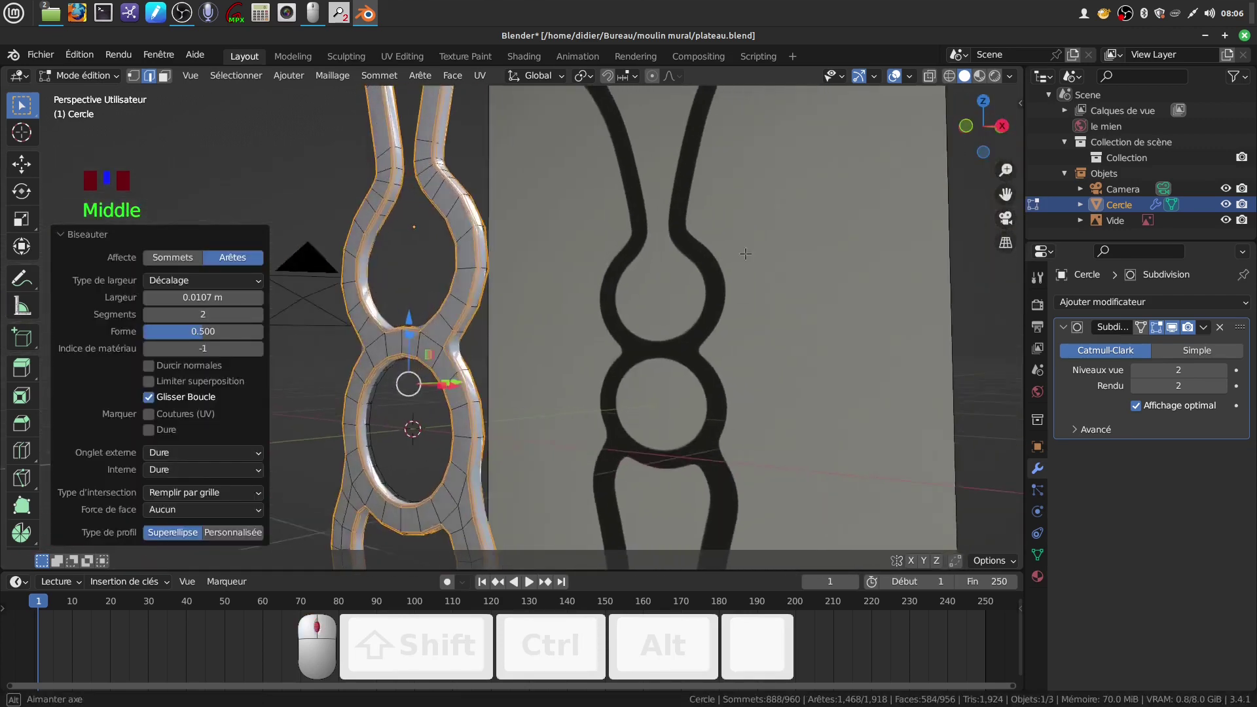
pyautogui.scroll(-3, 745, 254)
pyautogui.moveTo(583, 321); pyautogui.dragTo(605, 348, button='middle')
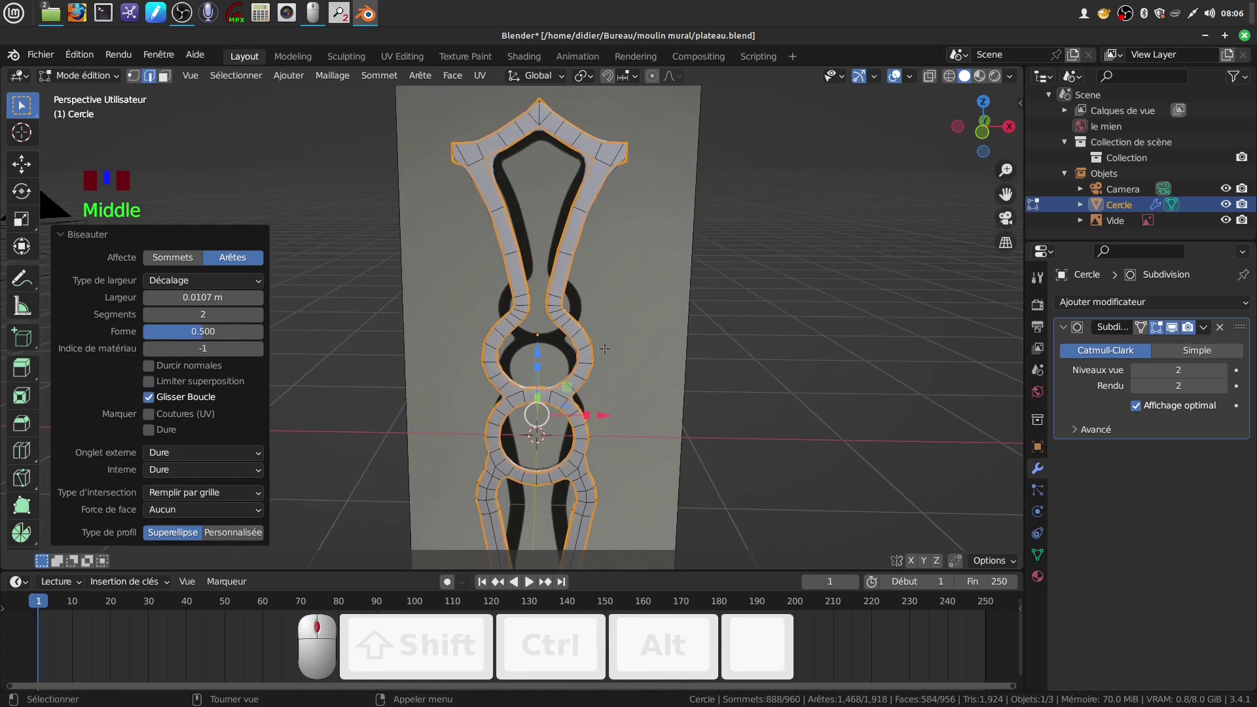
pyautogui.press('Tab')
pyautogui.scroll(-2, 581, 297)
pyautogui.keyDown('shift'); pyautogui.moveTo(575, 270); pyautogui.dragTo(510, 317, button='middle'); pyautogui.keyUp('shift')
pyautogui.scroll(3, 510, 313)
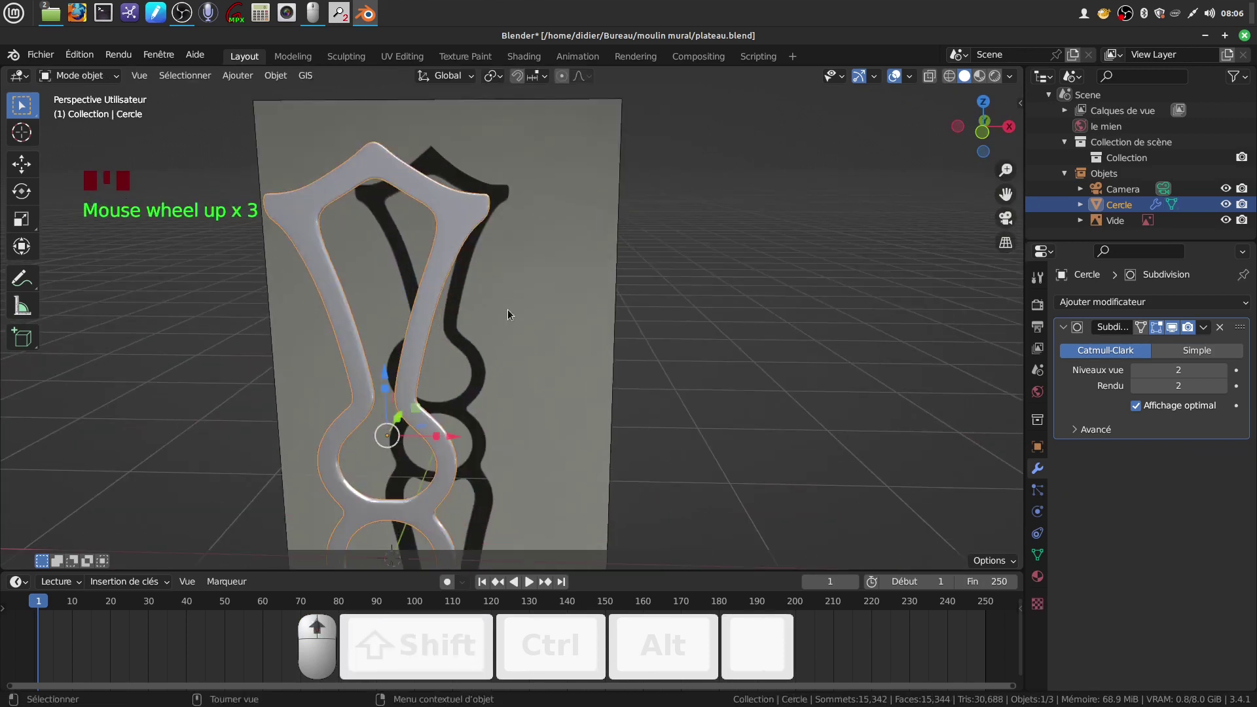
# Step: Add one loop cut to each upper arm, slid up close to the corner, with factors -0.851 and -0.870
pyautogui.press('Tab')
pyautogui.hotkey('ctrl', 'r')
pyautogui.click(436, 250)
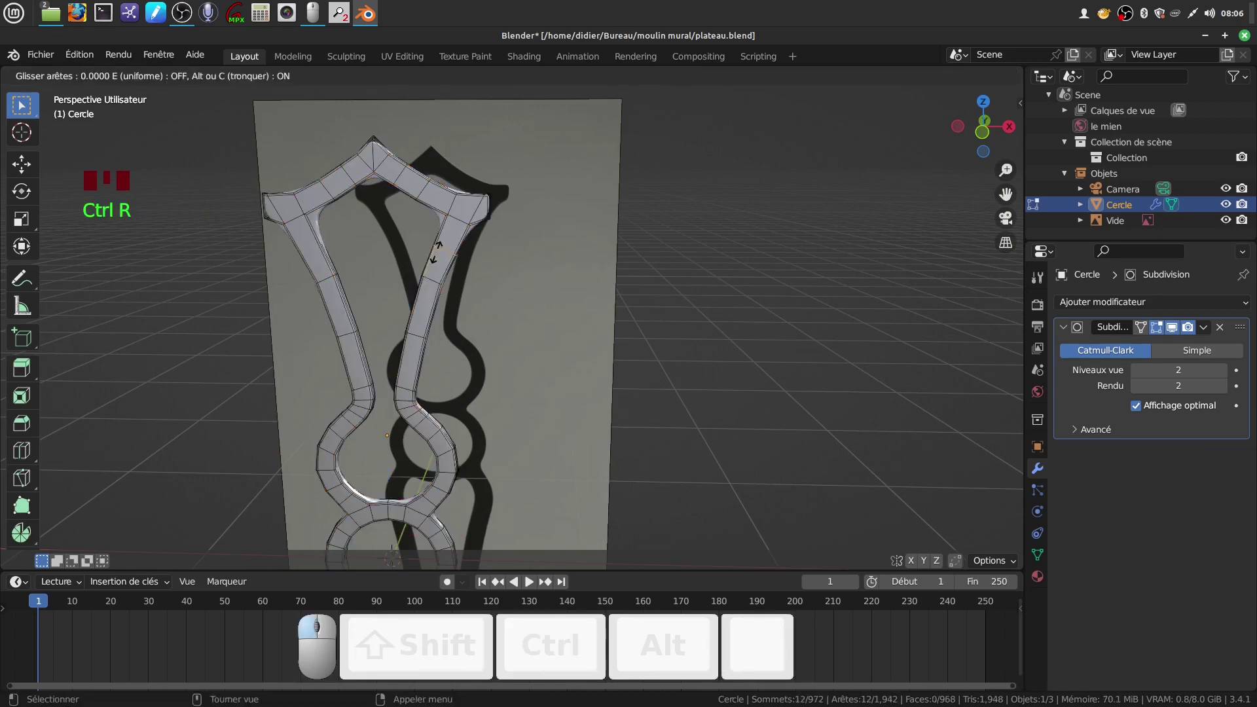
pyautogui.click(456, 230)
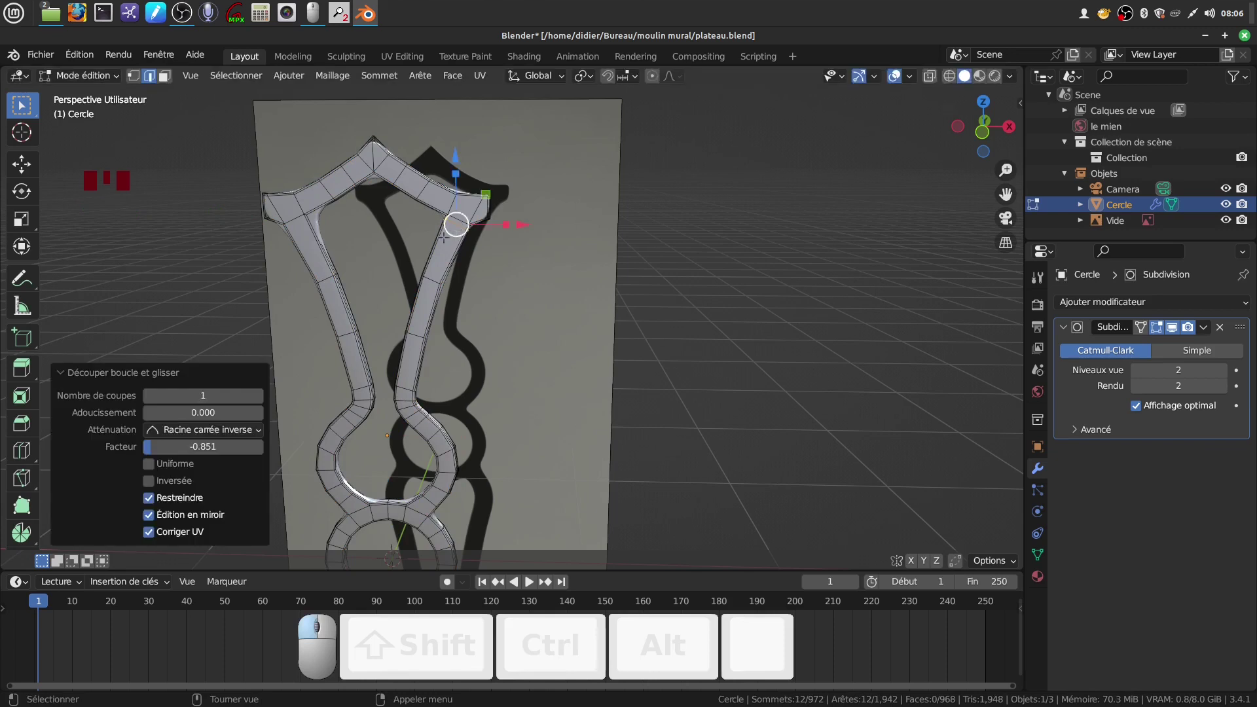
pyautogui.hotkey('ctrl', 'r')
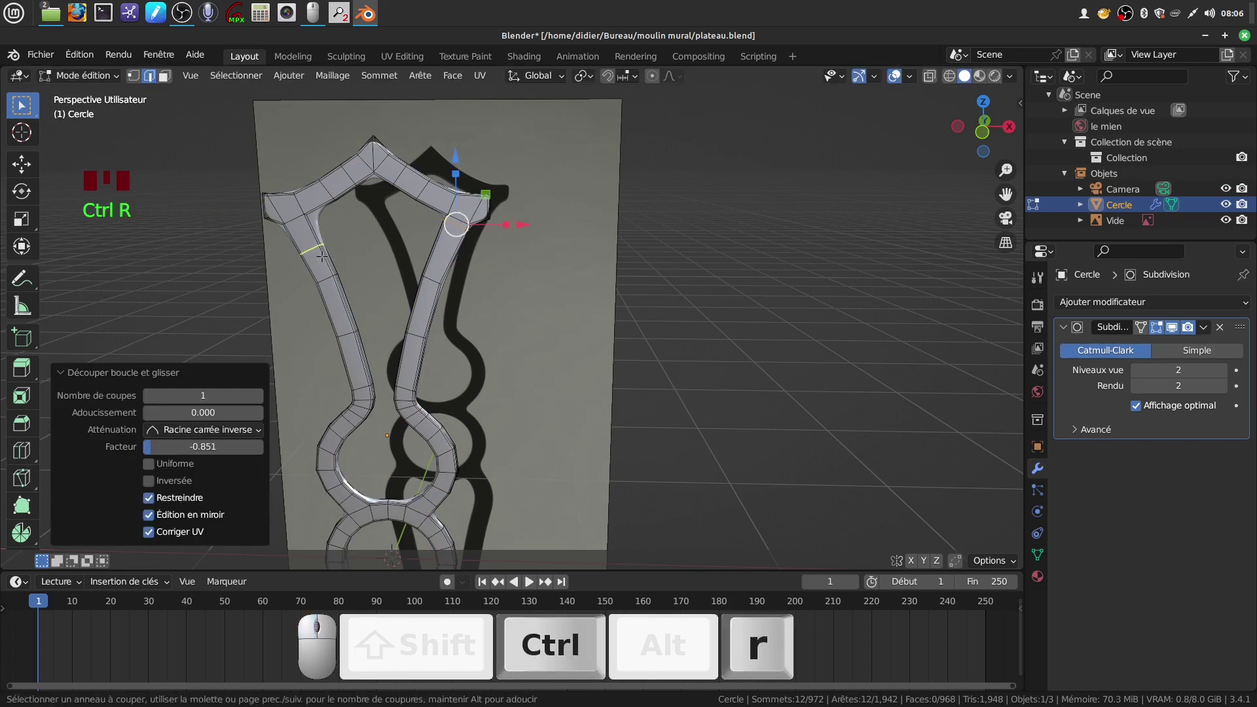
pyautogui.click(322, 256)
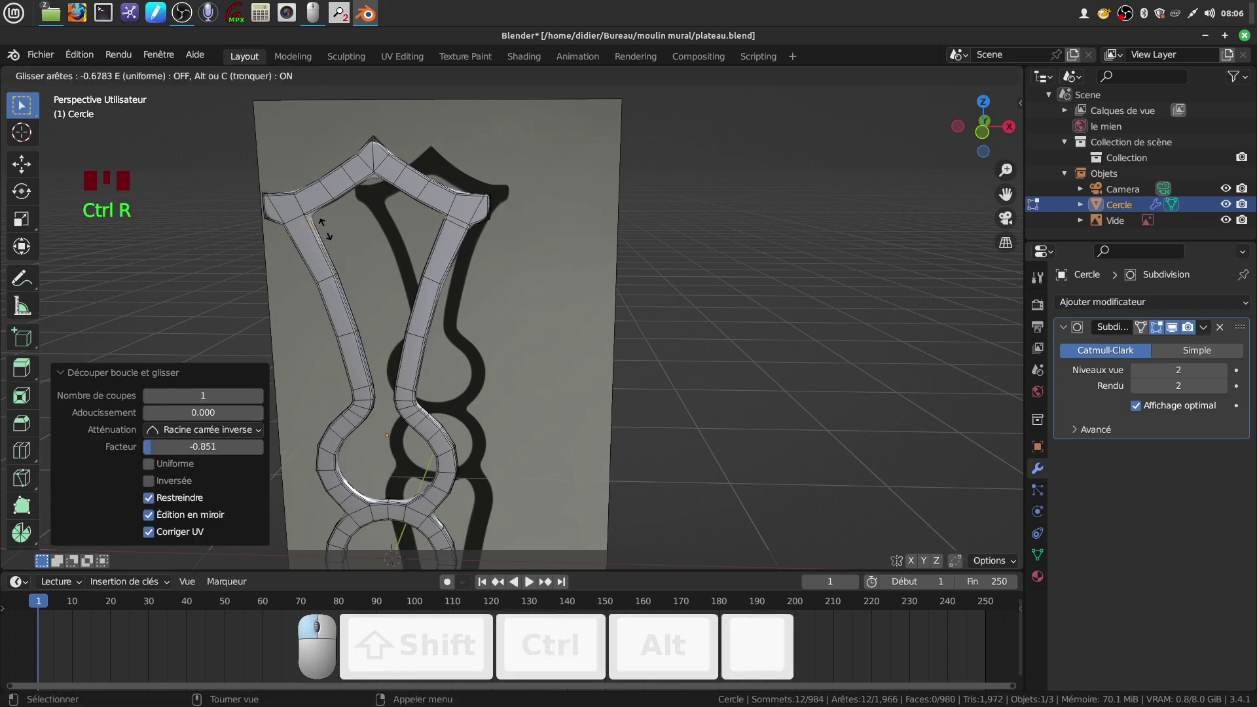
pyautogui.click(328, 221)
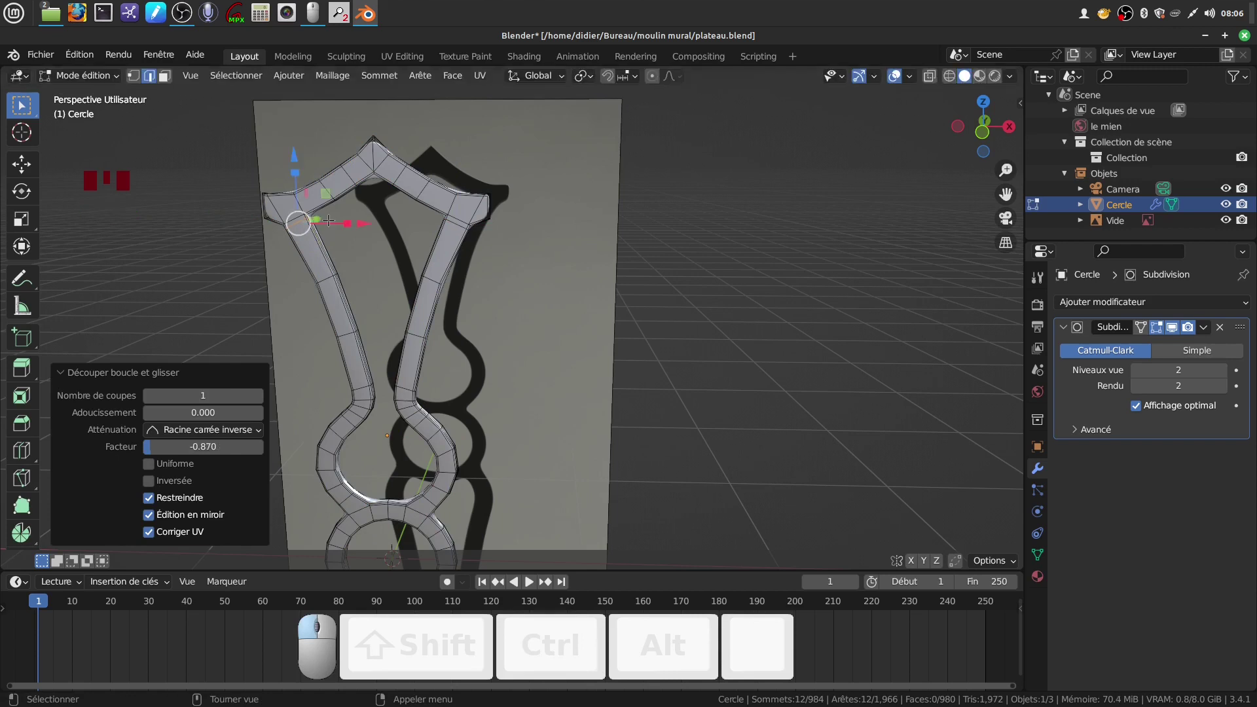
# Step: Add a loop cut to the nearer foot and slide it toward the foot's tip with a factor of -0.812
pyautogui.scroll(-3, 472, 359)
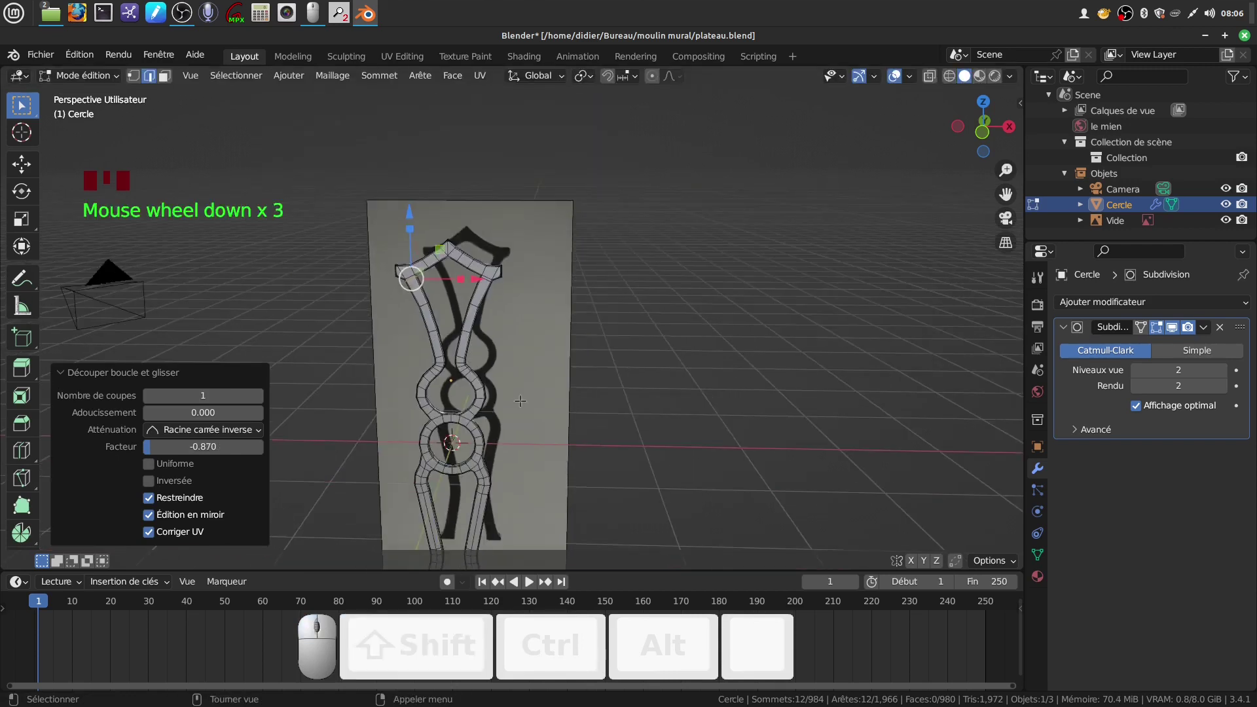
pyautogui.keyDown('shift'); pyautogui.moveTo(492, 422); pyautogui.dragTo(540, 411, button='middle'); pyautogui.keyUp('shift')
pyautogui.press('Tab')
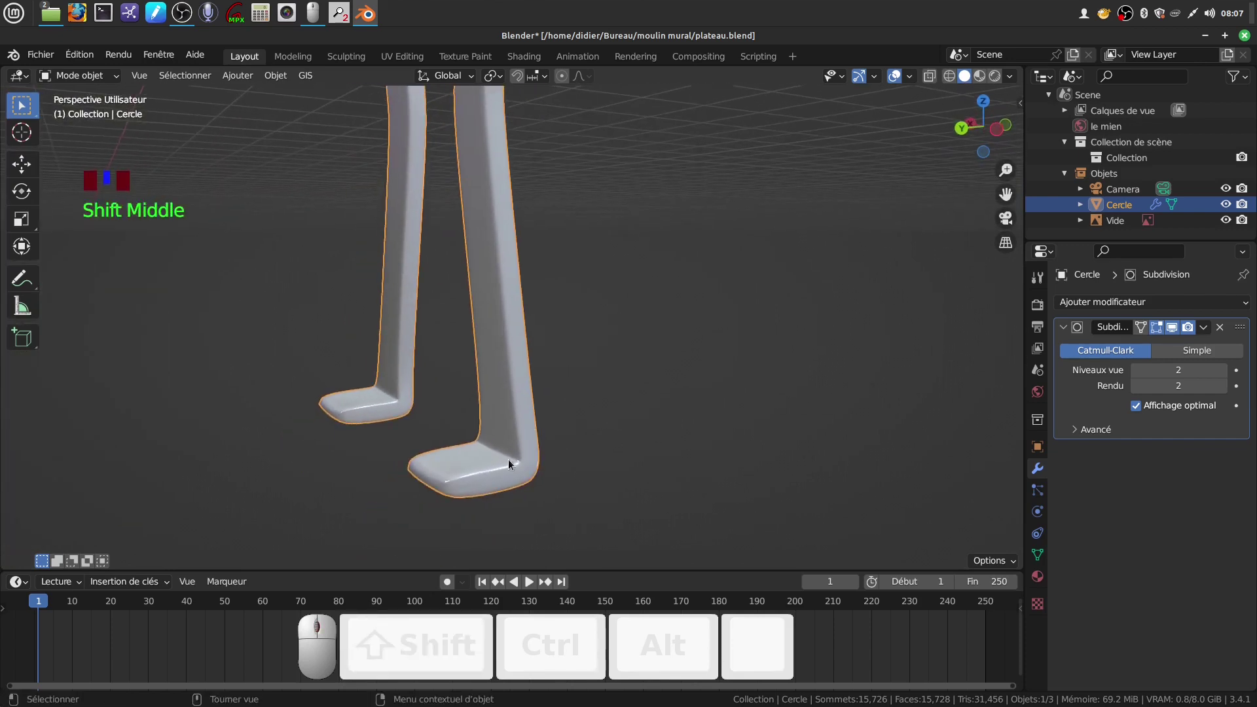
pyautogui.press('Tab')
pyautogui.moveTo(508, 459); pyautogui.dragTo(482, 439, button='middle')
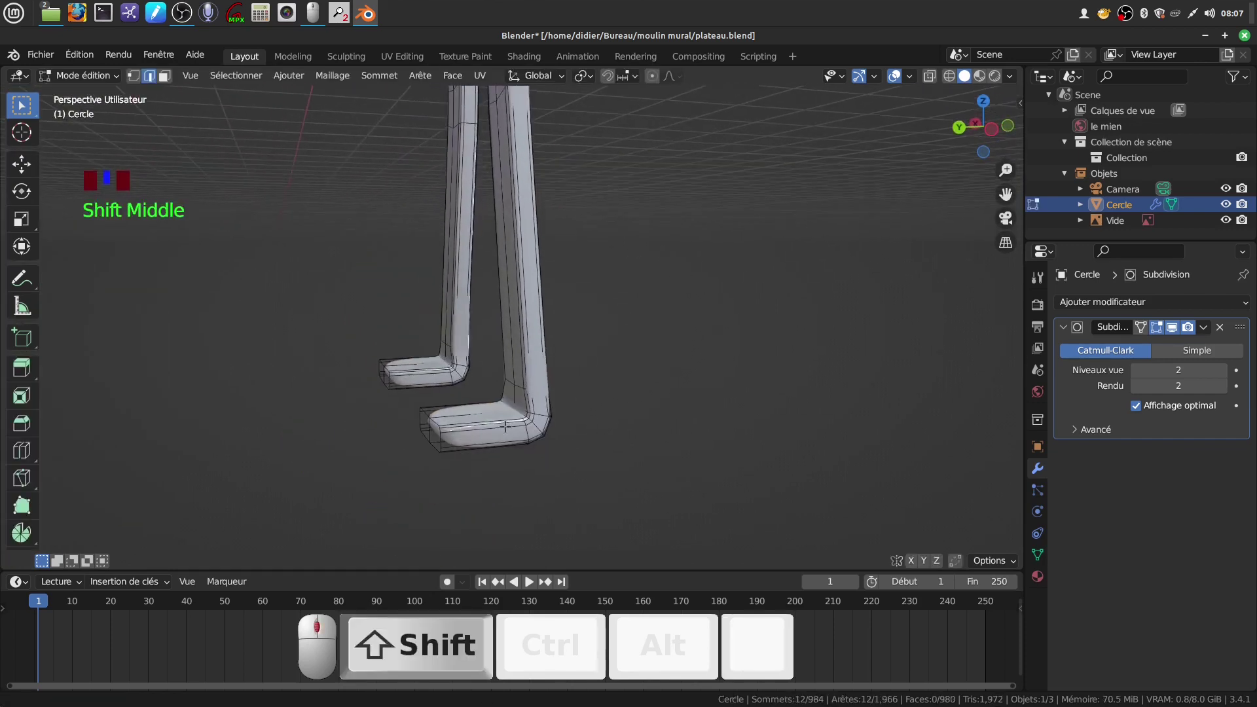
pyautogui.press('ctrl')
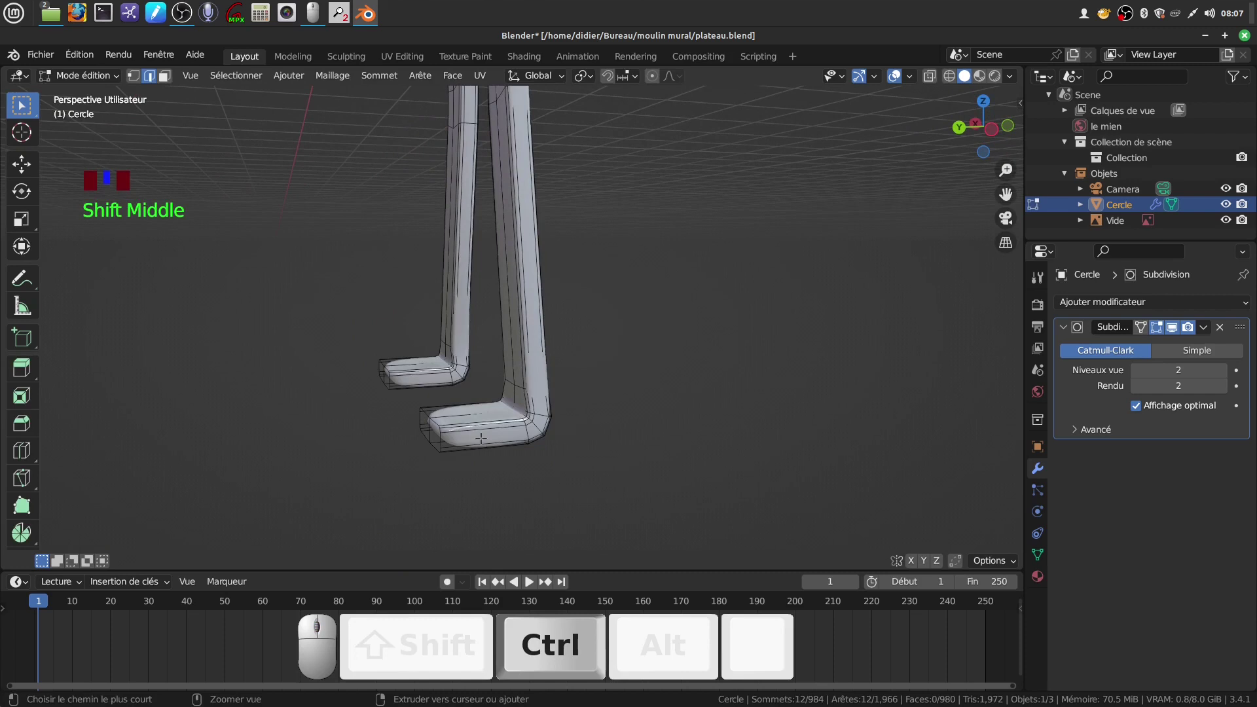
pyautogui.hotkey('ctrl', 'r')
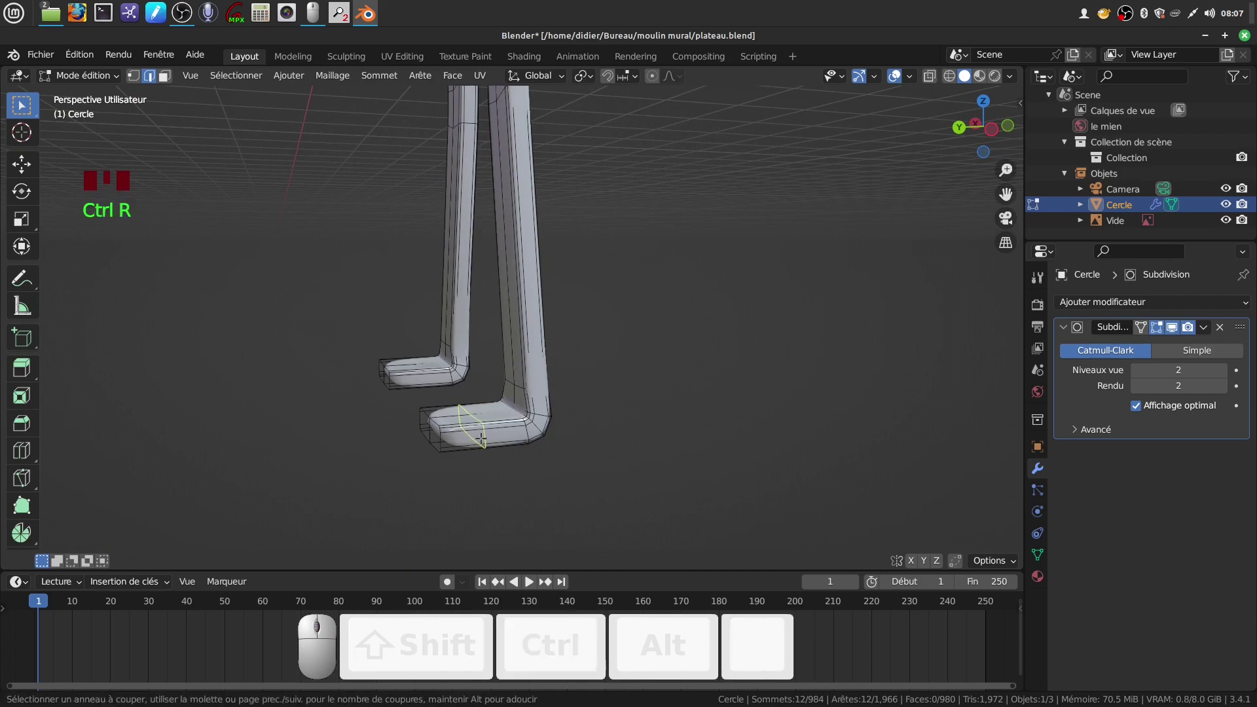
pyautogui.click(483, 437)
pyautogui.click(447, 447)
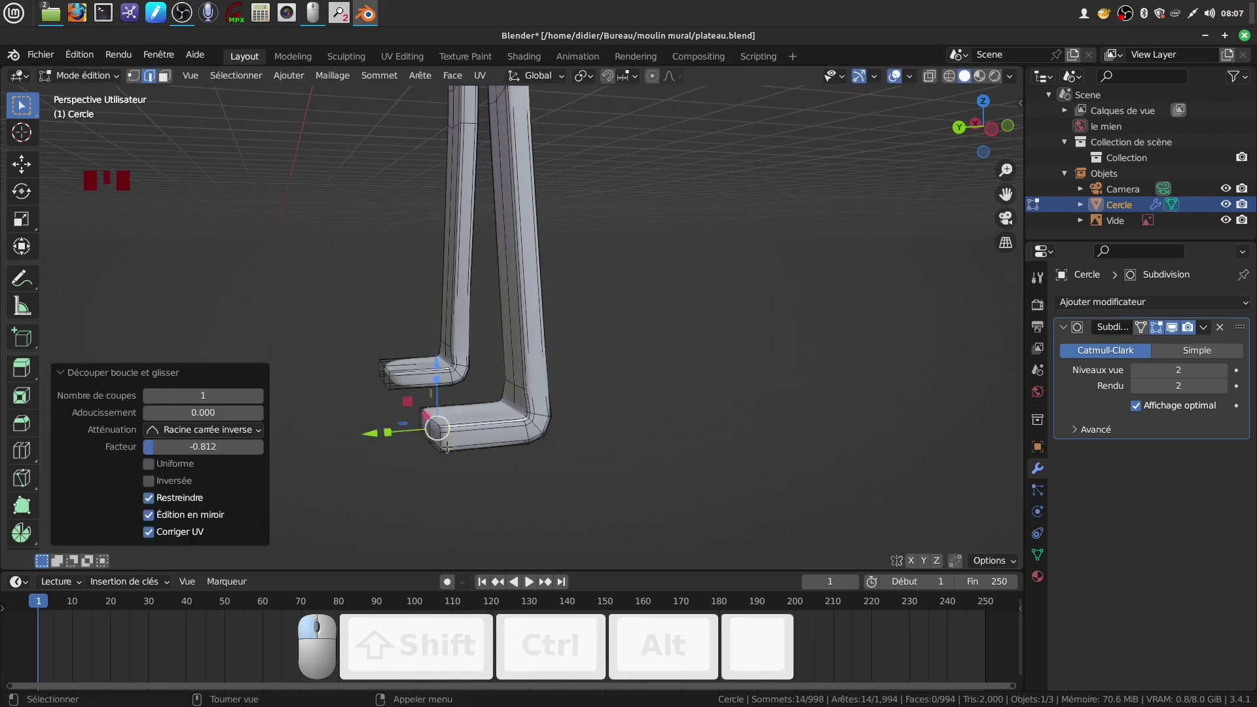
# Step: Add a loop cut to the farther foot, slide it toward the tip with a factor of -0.763, and return to Object Mode
pyautogui.press('ctrl')
pyautogui.hotkey('ctrl', 'r')
pyautogui.click(415, 371)
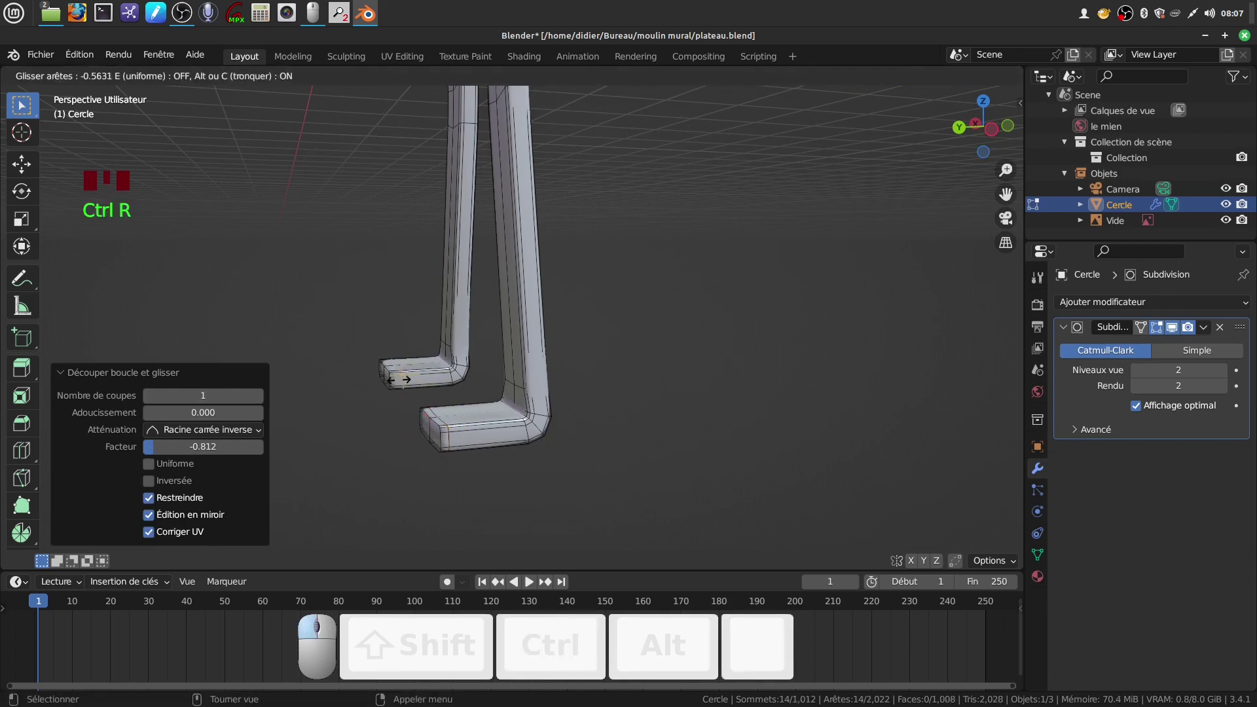
pyautogui.click(393, 384)
pyautogui.scroll(-7, 550, 368)
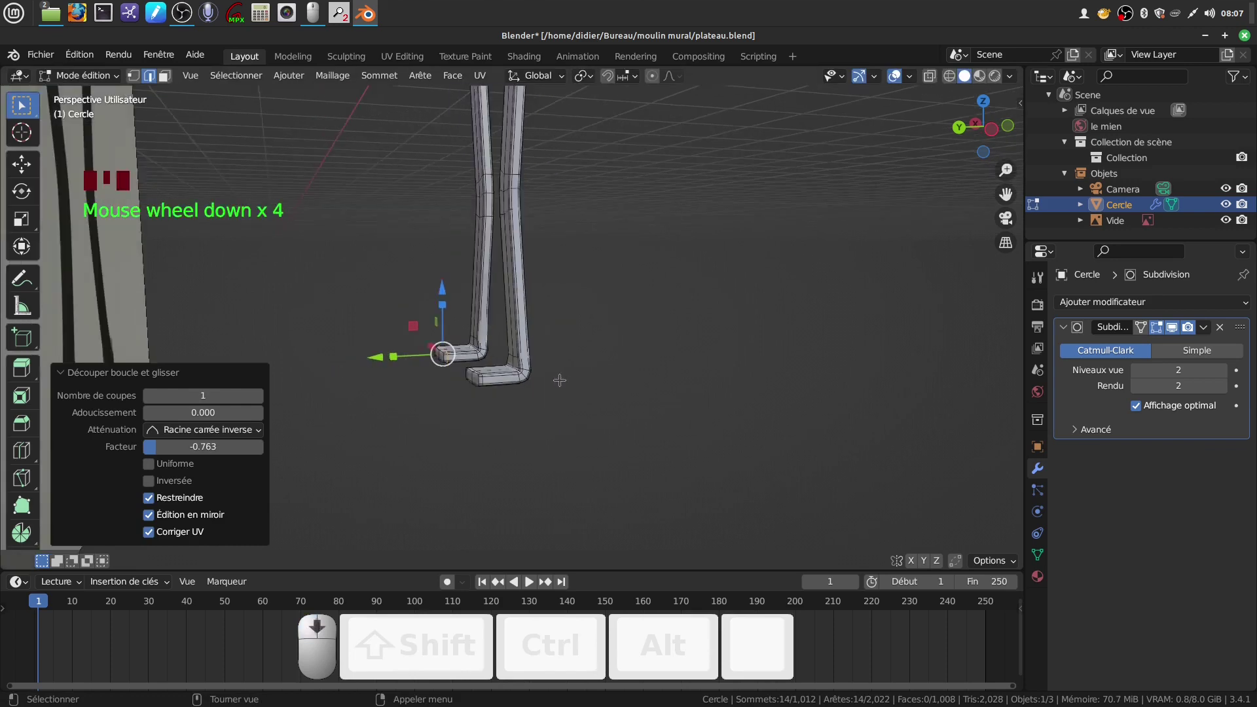
pyautogui.press('Tab')
# Step: Delete the reference image behind the bracket and select the bracket mesh
pyautogui.scroll(-3, 550, 368)
pyautogui.moveTo(548, 363); pyautogui.dragTo(406, 304, button='middle')
pyautogui.click(516, 359)
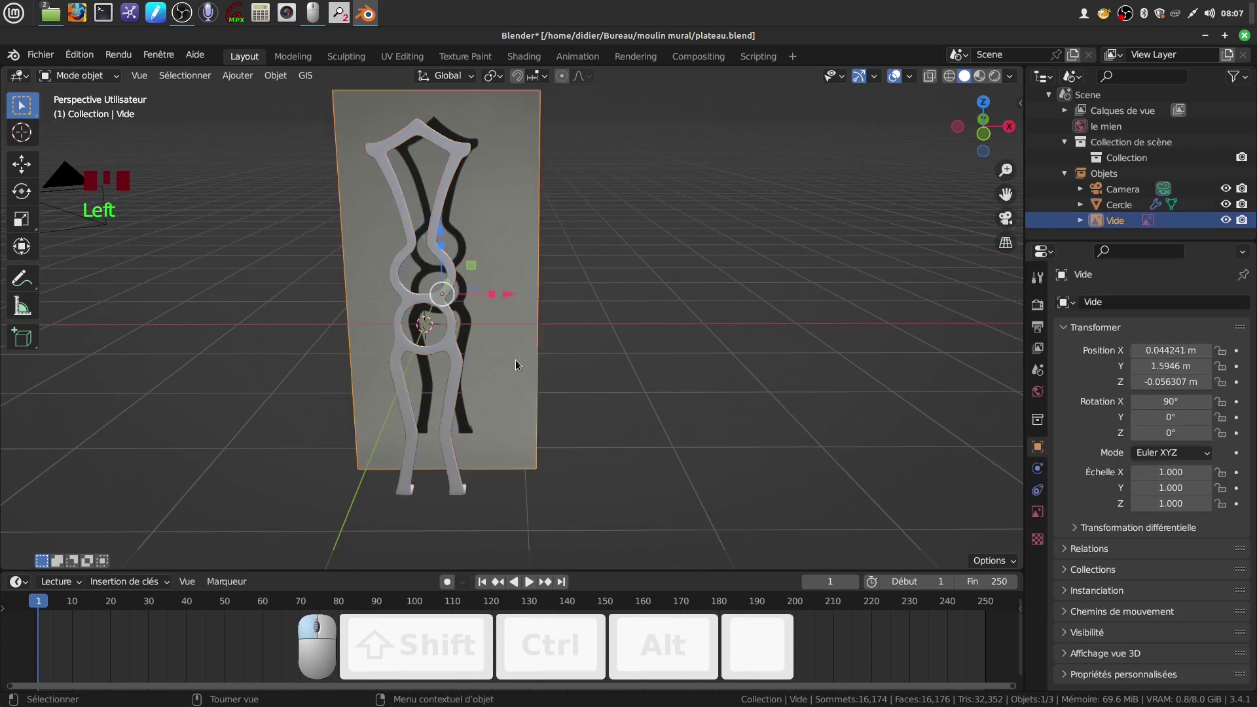
pyautogui.press('x')
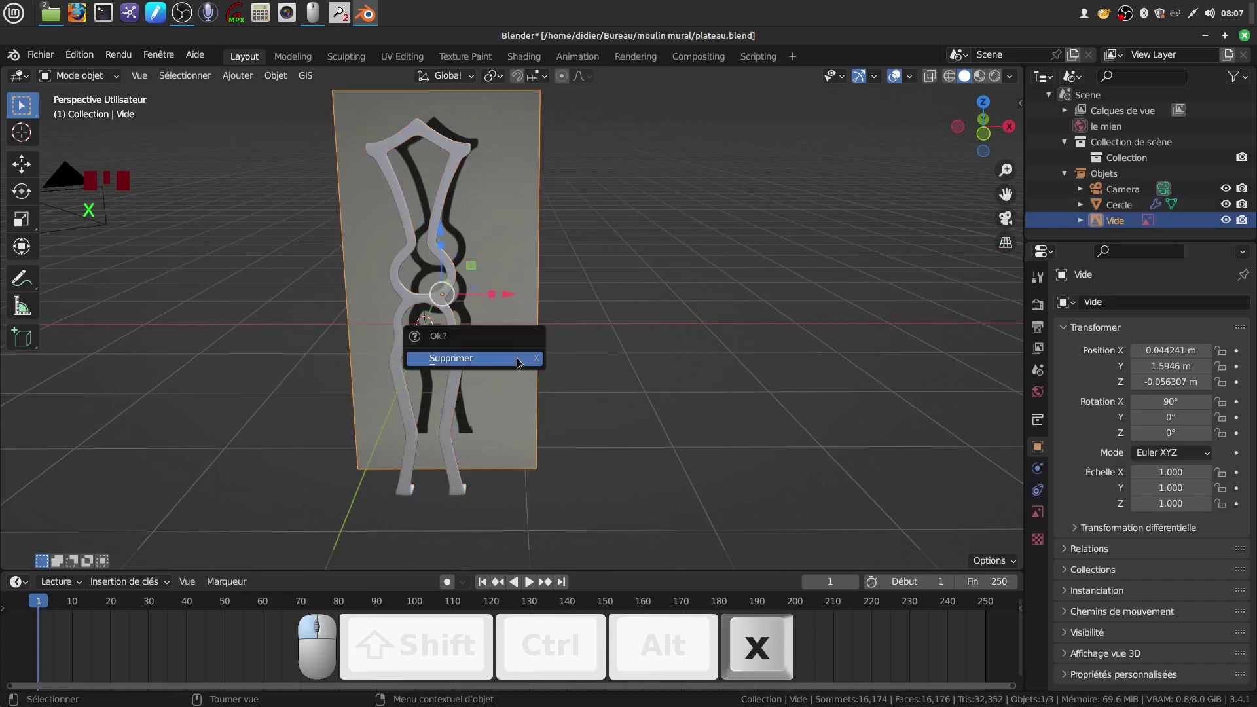
pyautogui.click(517, 358)
pyautogui.click(455, 348)
pyautogui.scroll(-3, 525, 378)
pyautogui.moveTo(533, 368); pyautogui.dragTo(520, 346, button='middle')
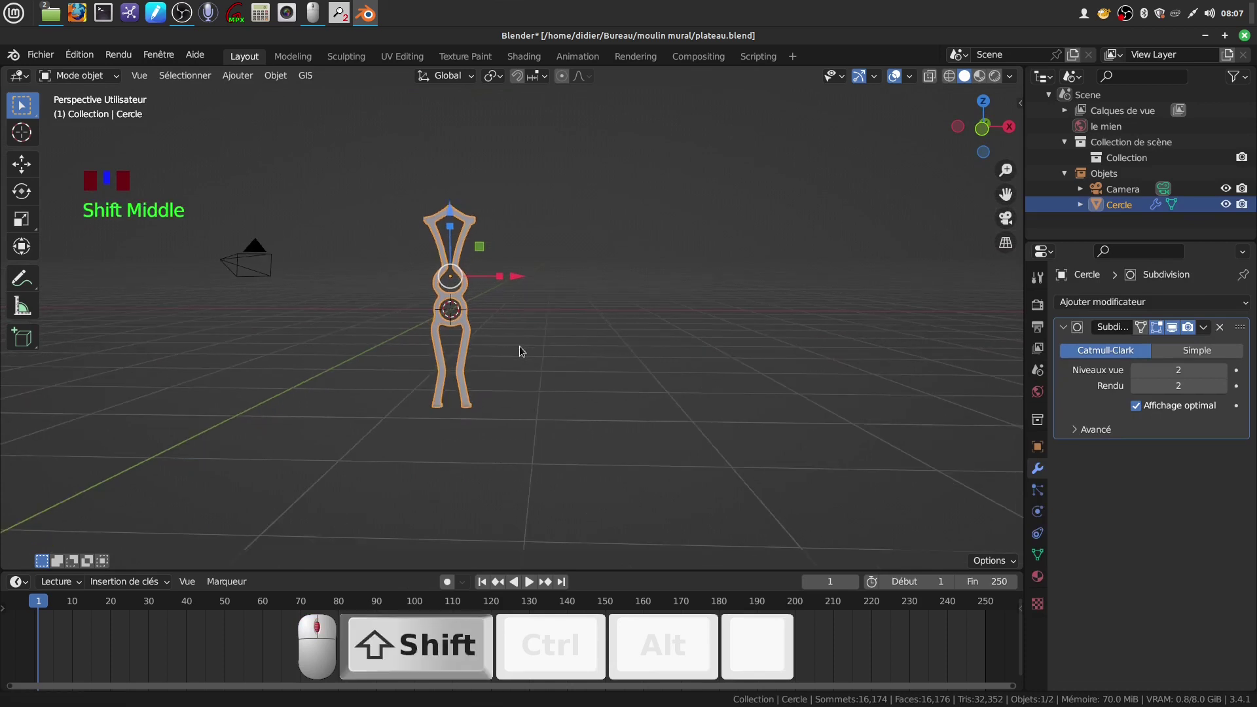
# Step: Display the bracket's transform values and dimensions, and apply all its transformations
pyautogui.scroll(2, 559, 346)
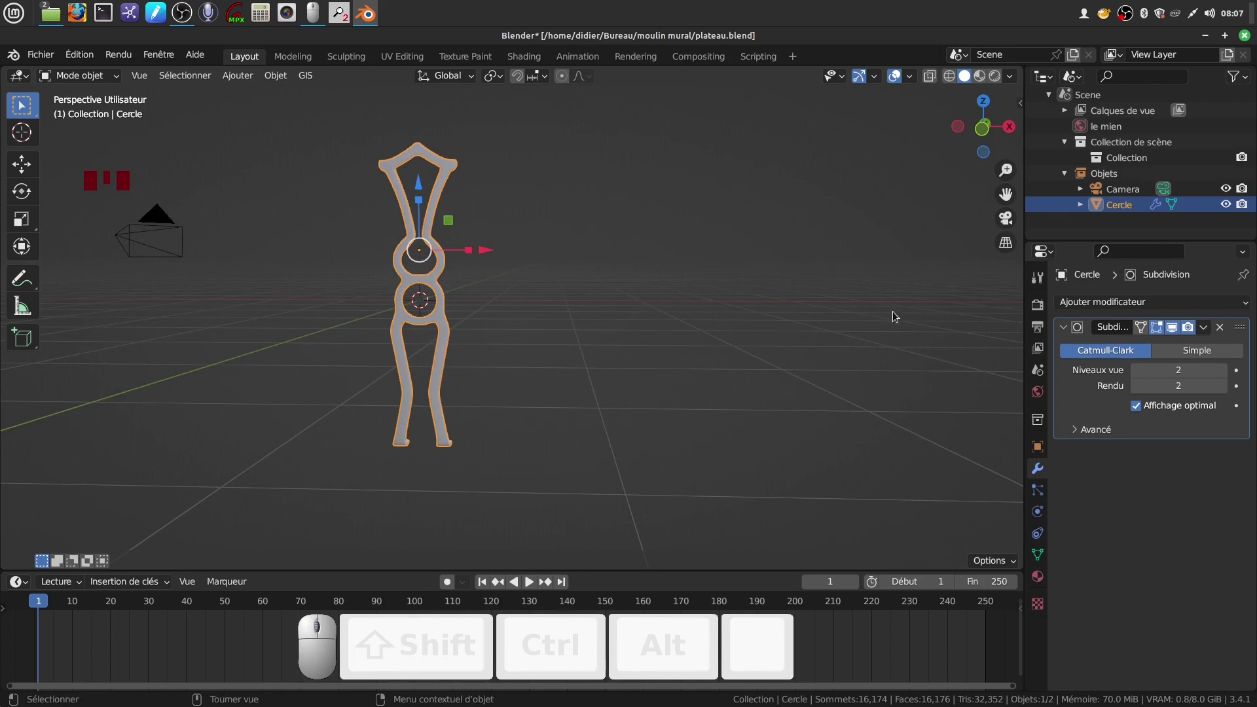
pyautogui.press('n')
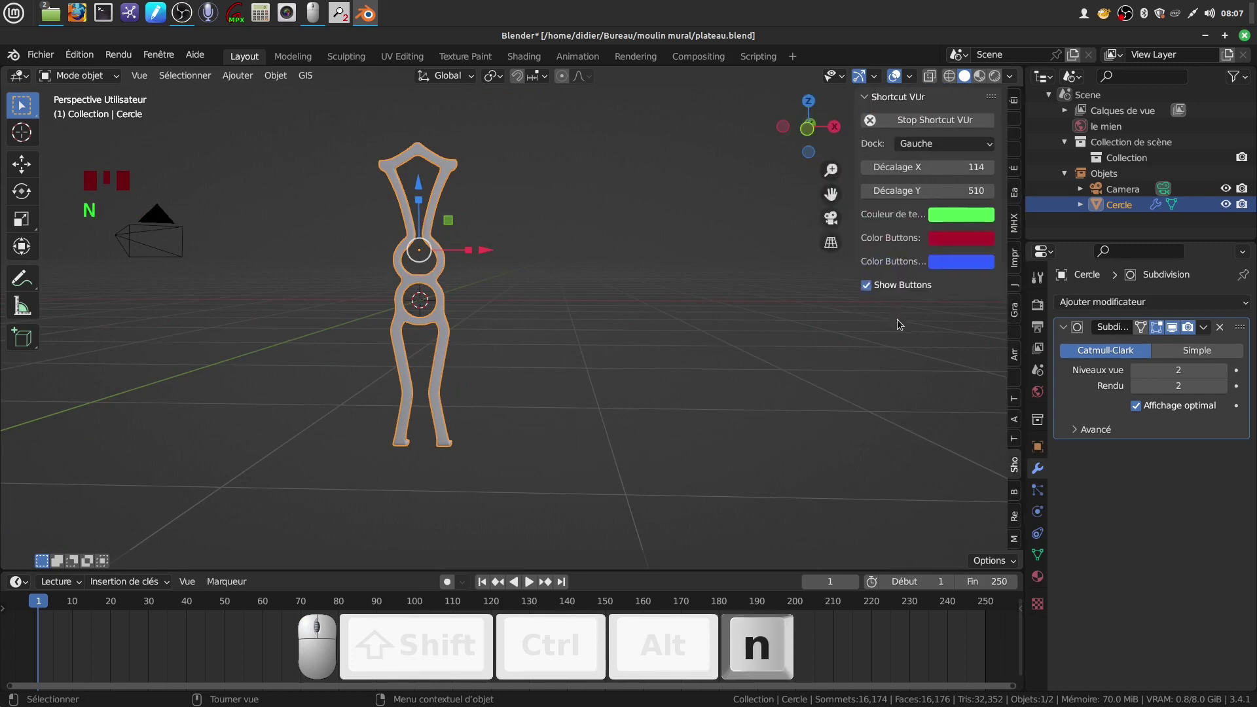
pyautogui.click(1015, 102)
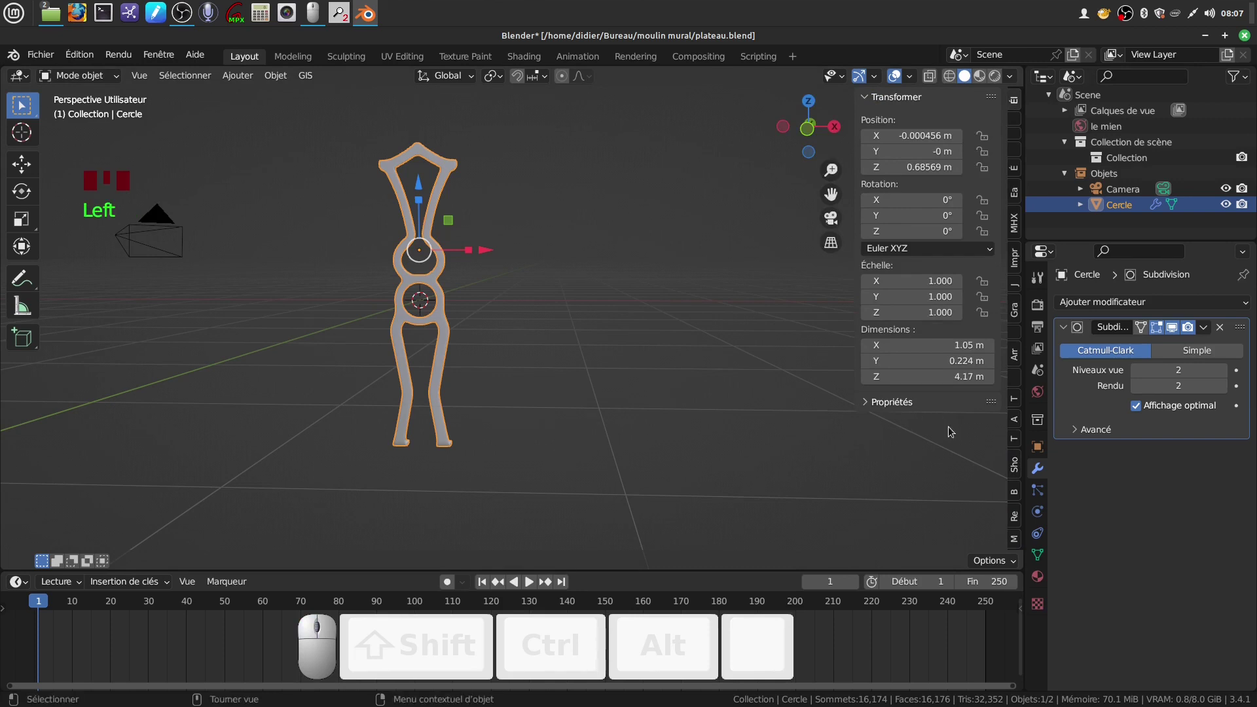
pyautogui.scroll(1, 948, 426)
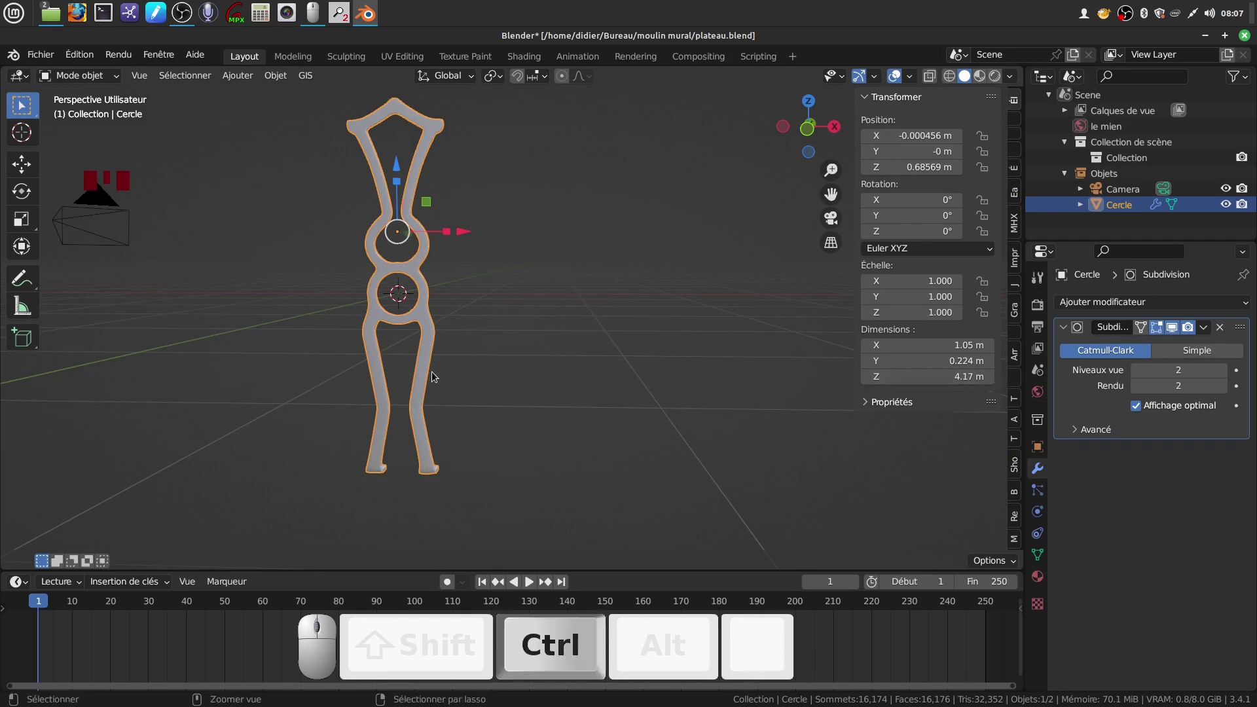
pyautogui.hotkey('ctrl', 'a')
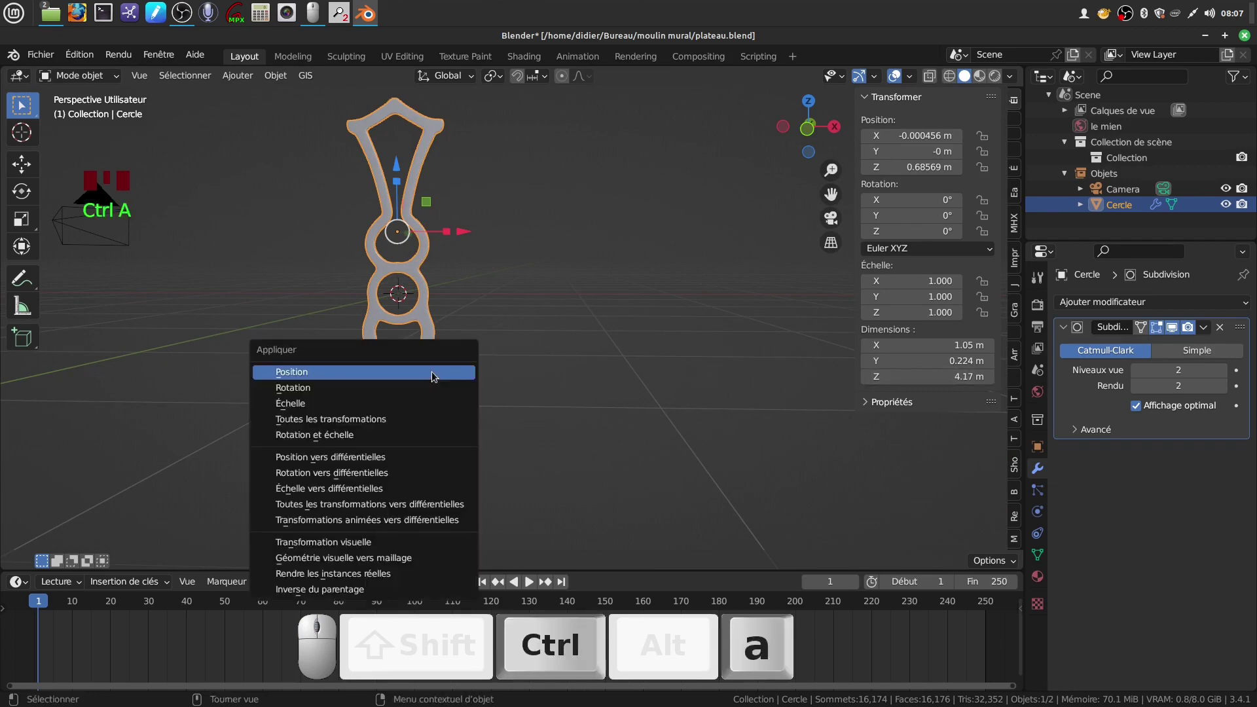
pyautogui.click(397, 422)
pyautogui.scroll(-2, 481, 403)
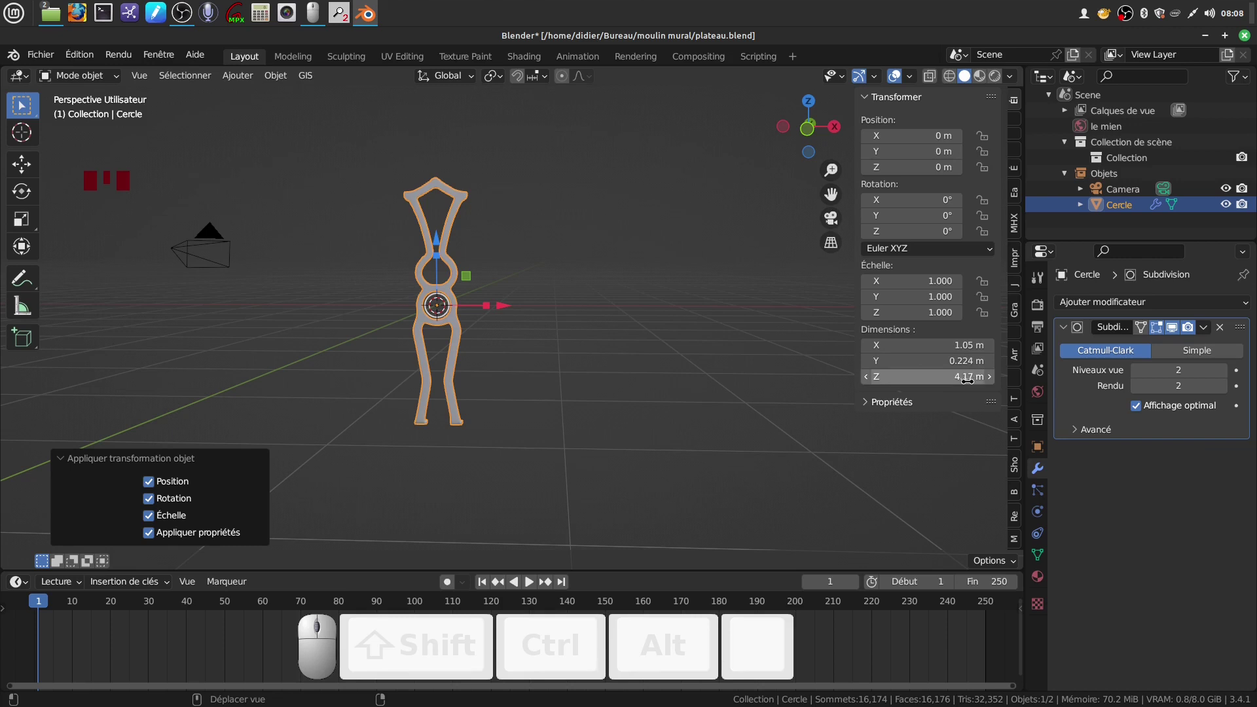
# Step: Scale the bracket down uniformly by a factor of 0.336, to a height of about 1.4 m
pyautogui.press('s')
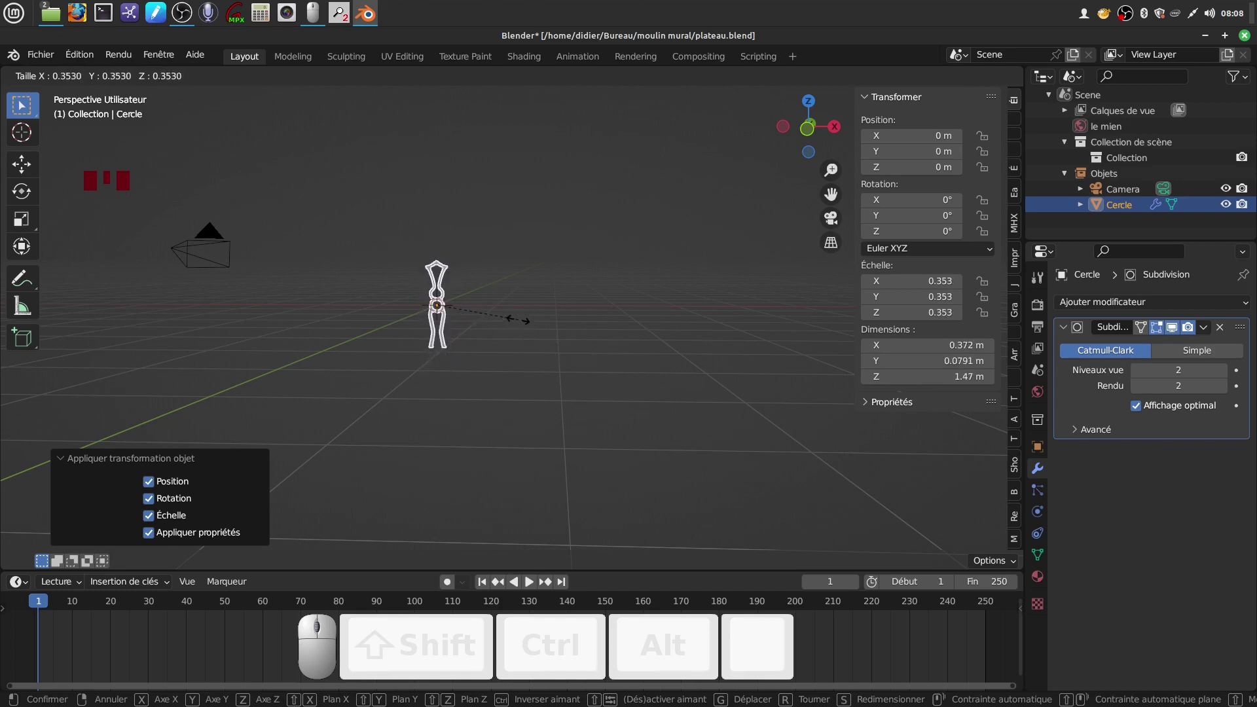
pyautogui.press('shift')
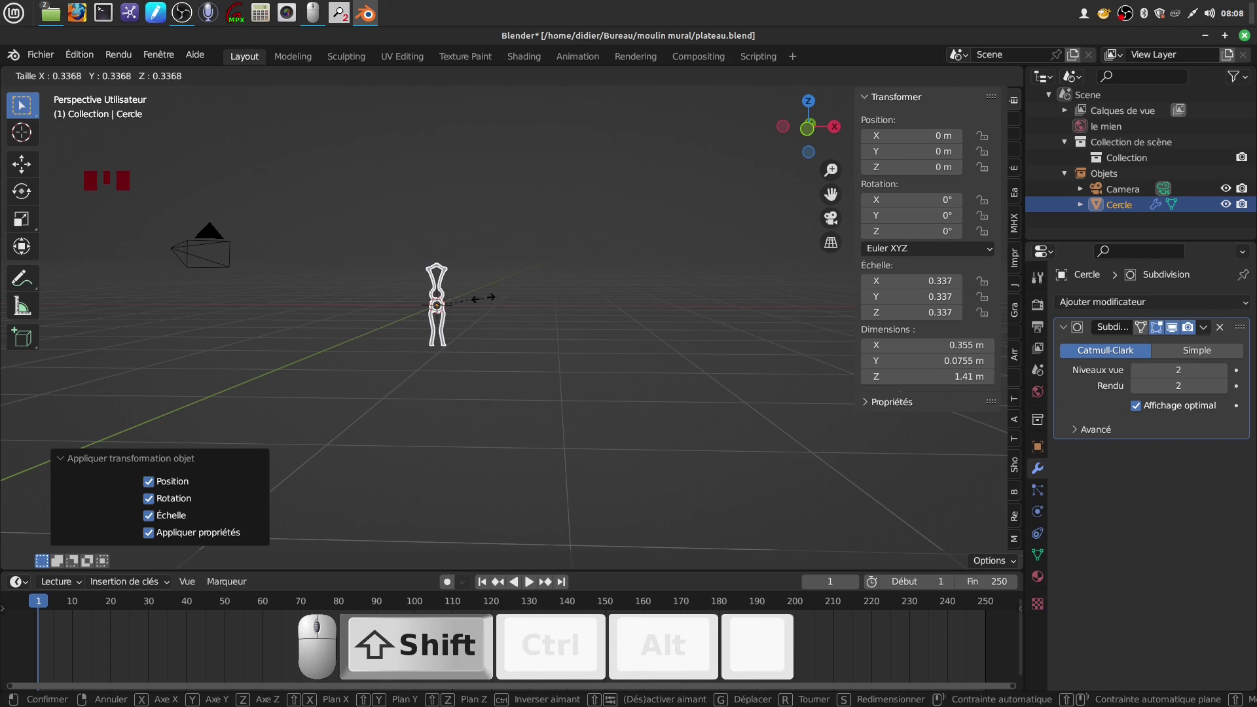
pyautogui.keyDown('shift'); pyautogui.click(484, 298); pyautogui.keyUp('shift')
pyautogui.scroll(4, 512, 380)
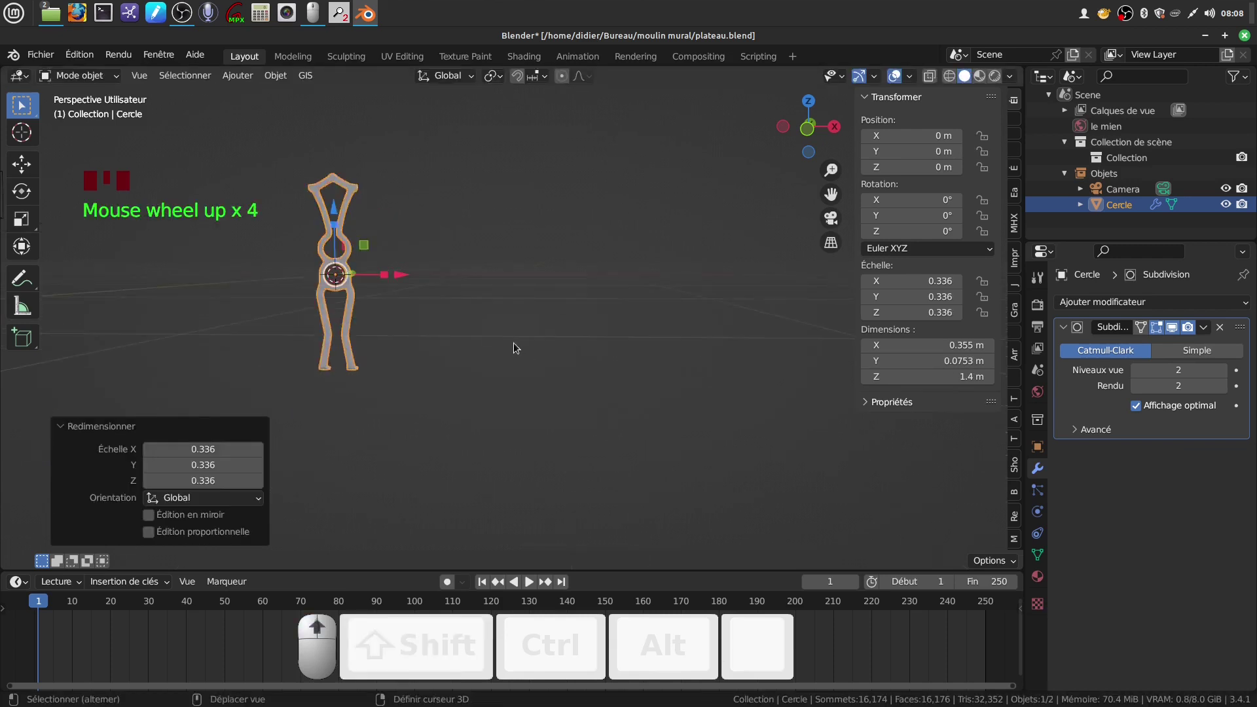
pyautogui.keyDown('shift'); pyautogui.moveTo(513, 344); pyautogui.dragTo(646, 392, button='middle'); pyautogui.keyUp('shift')
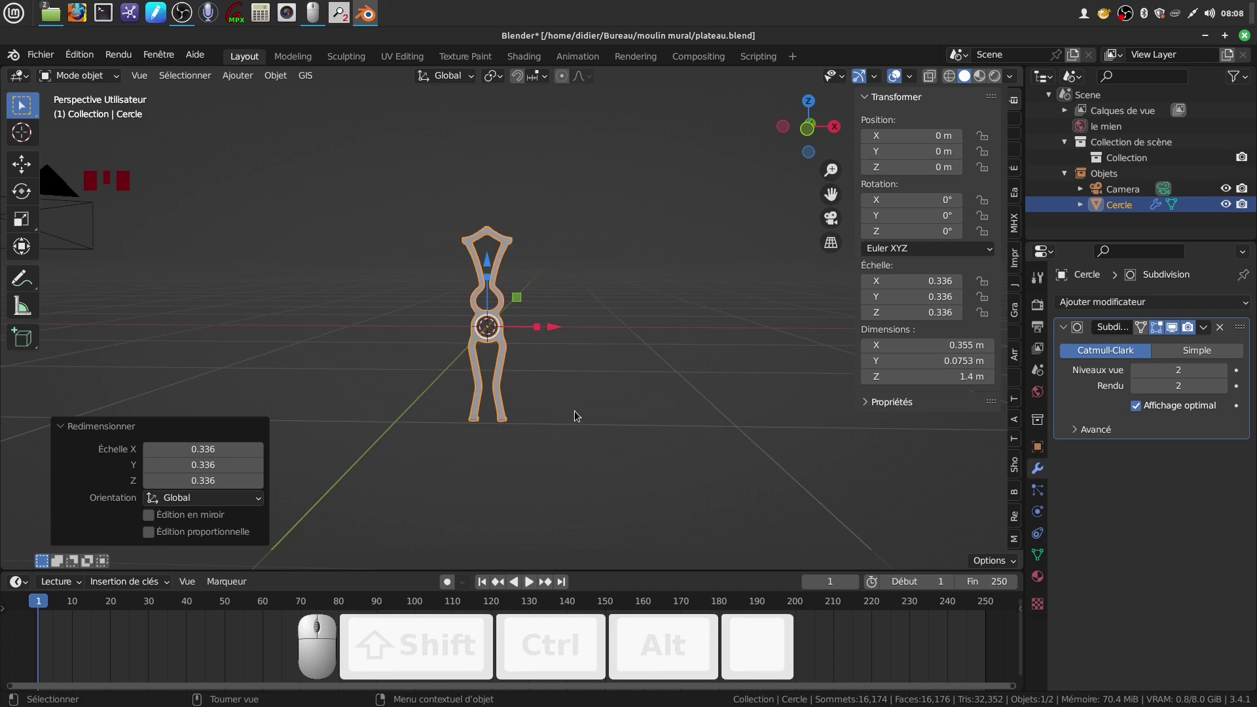
# Step: Rename the bracket object "repaire"
pyautogui.doubleClick(1139, 205)
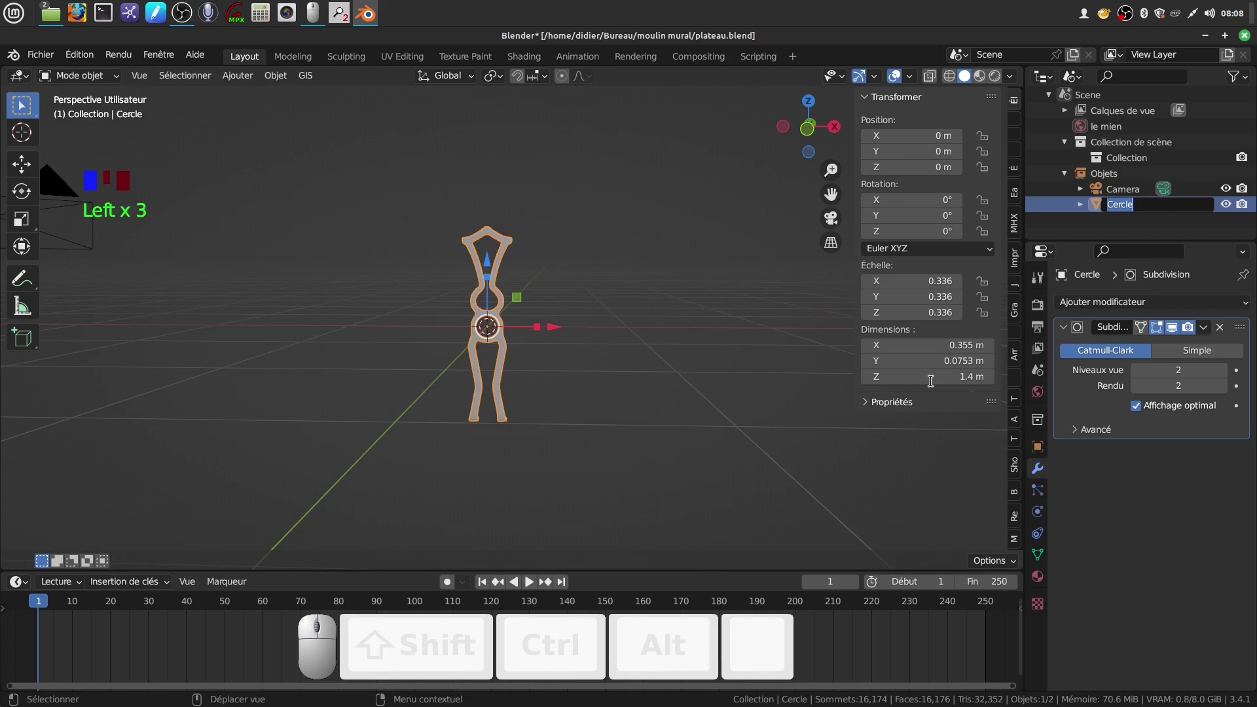
pyautogui.press('BackSpace')
pyautogui.write('repaire')
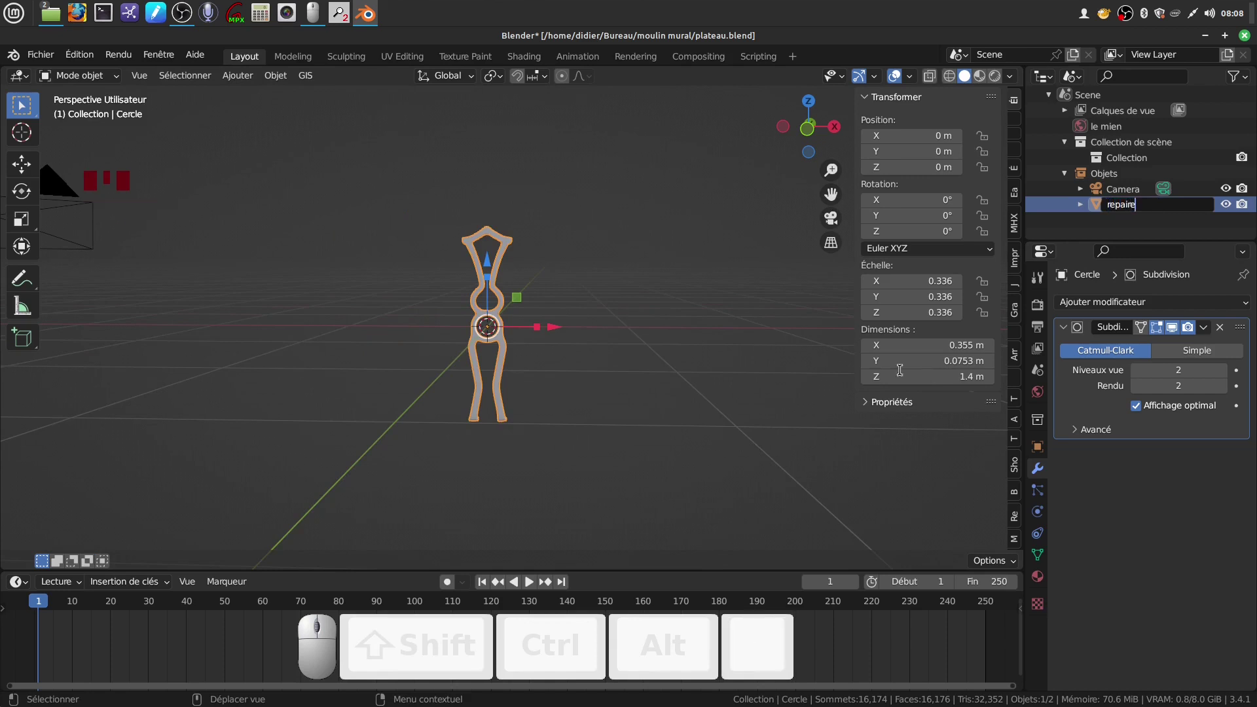
pyautogui.press('Return')
pyautogui.scroll(3, 811, 418)
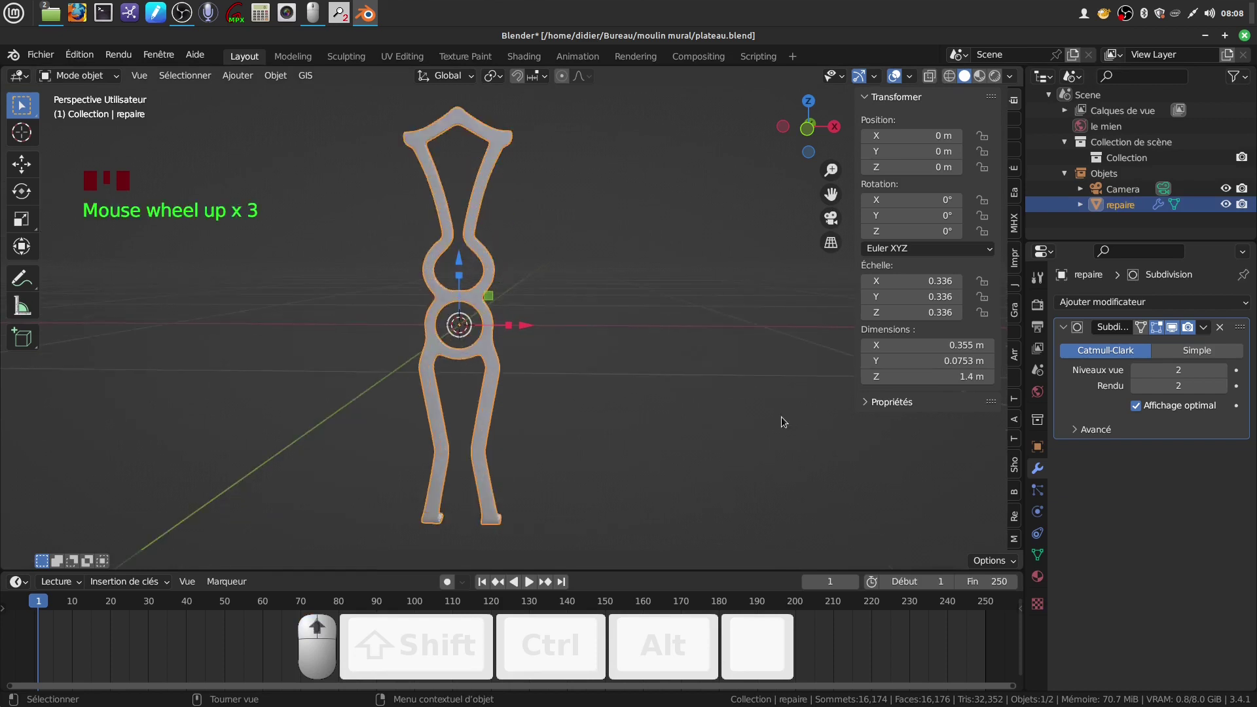
pyautogui.scroll(-2, 780, 417)
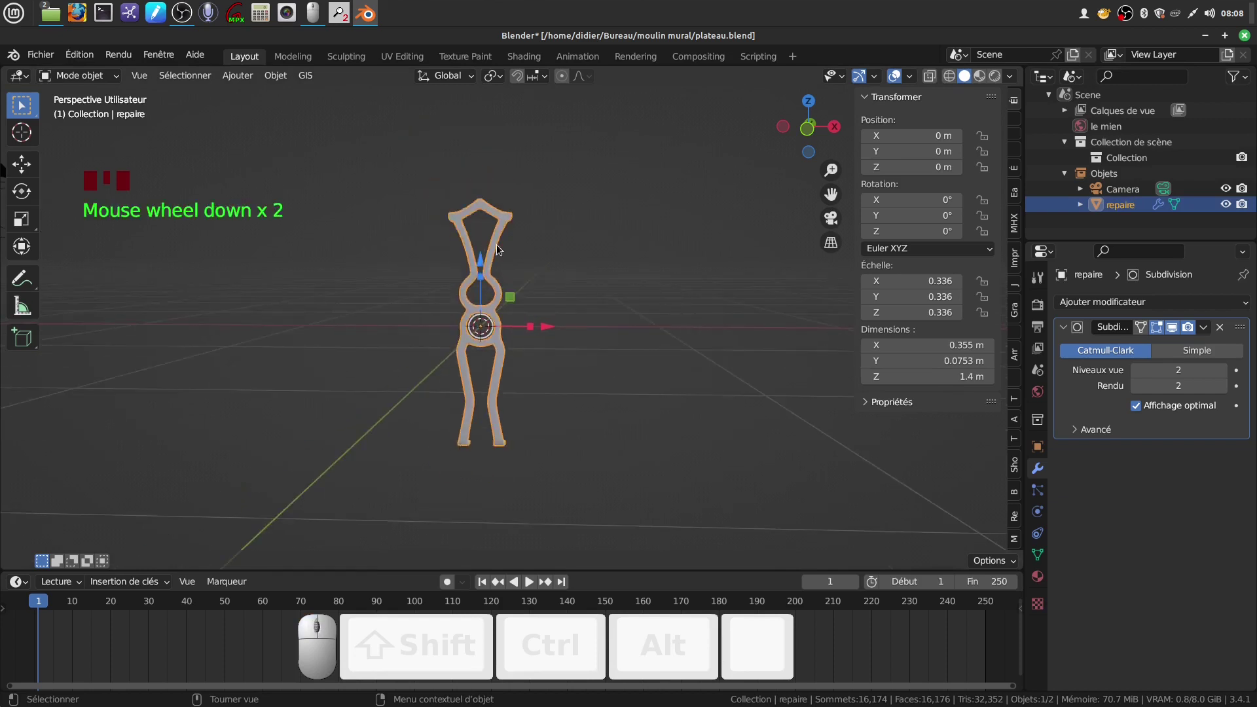
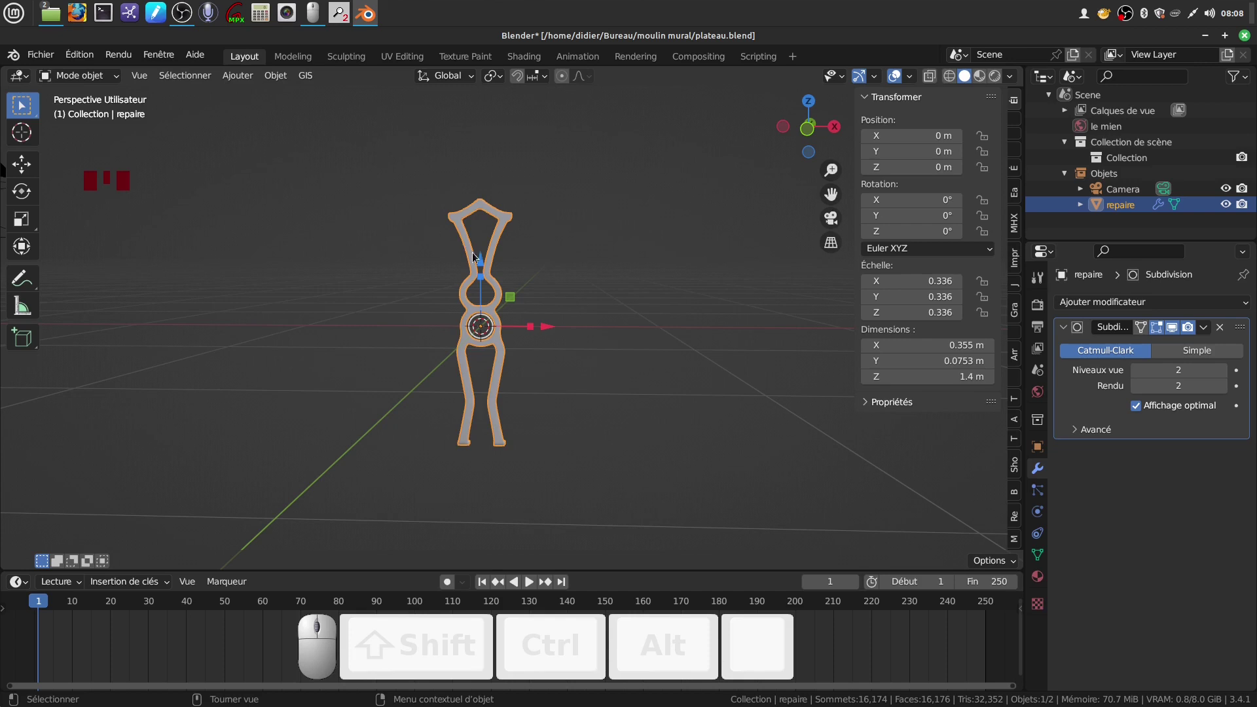
pyautogui.click(40, 55)
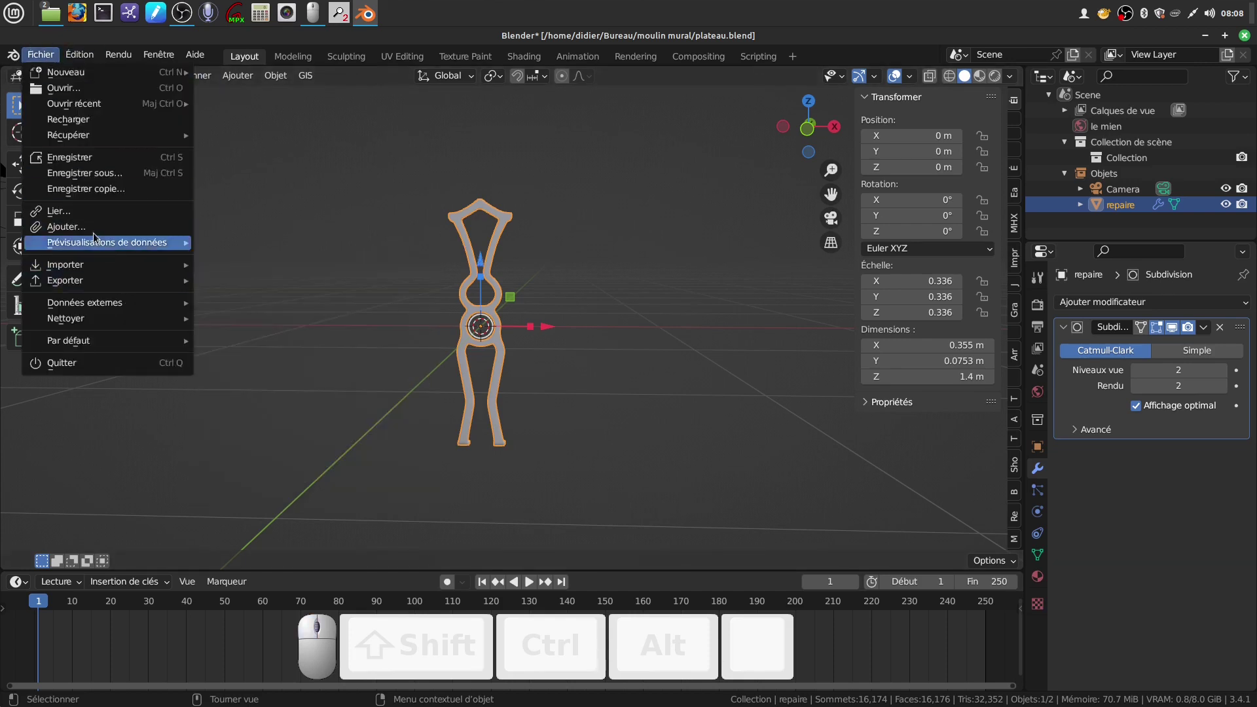
pyautogui.moveTo(100, 319)
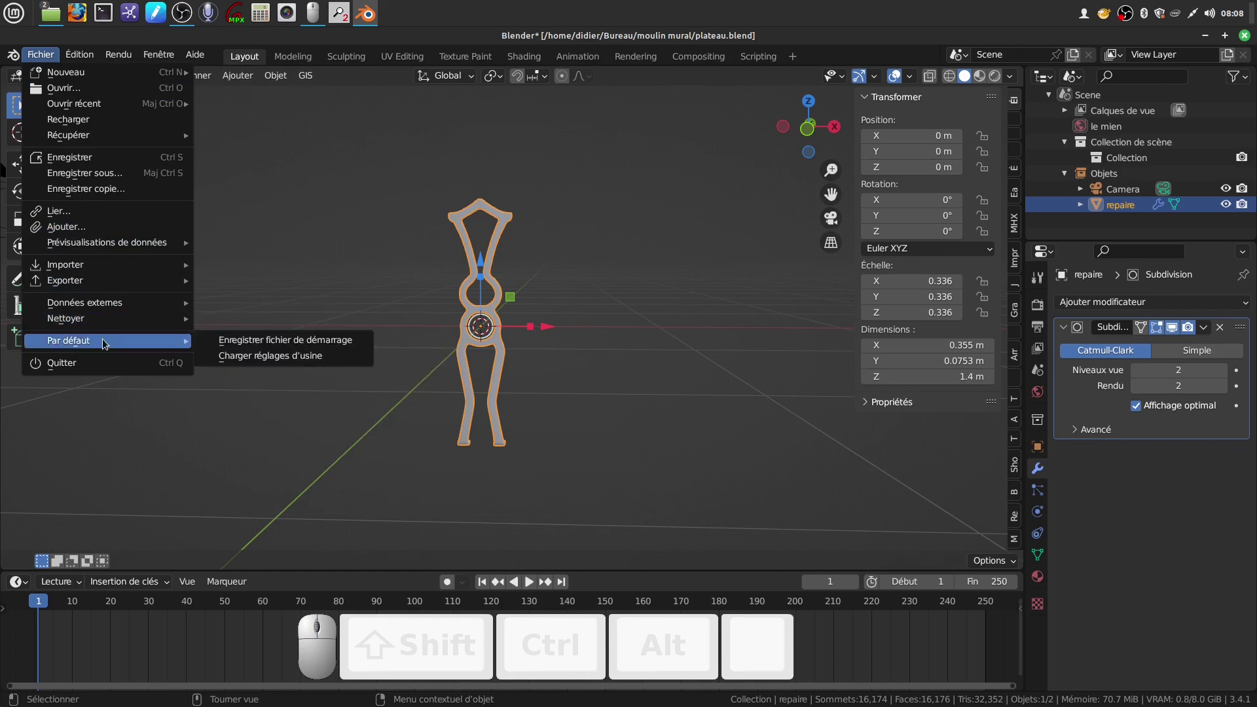
pyautogui.click(668, 277)
pyautogui.click(669, 278)
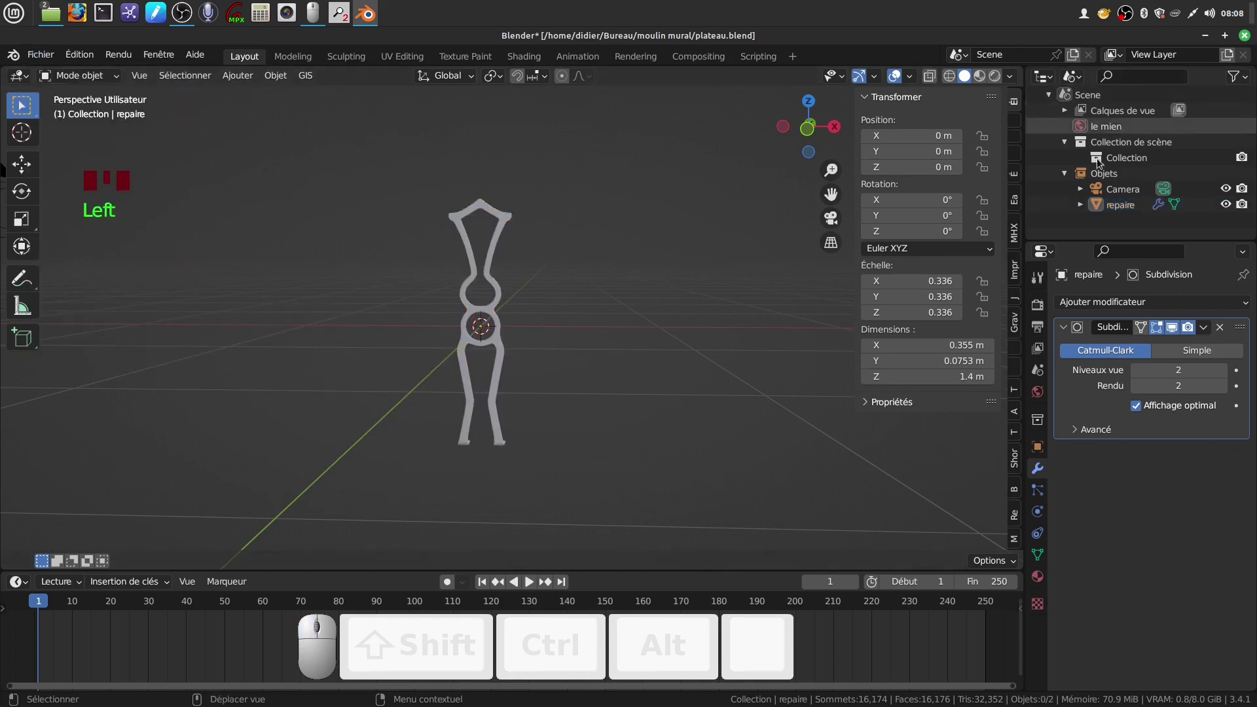
pyautogui.rightClick(1127, 17)
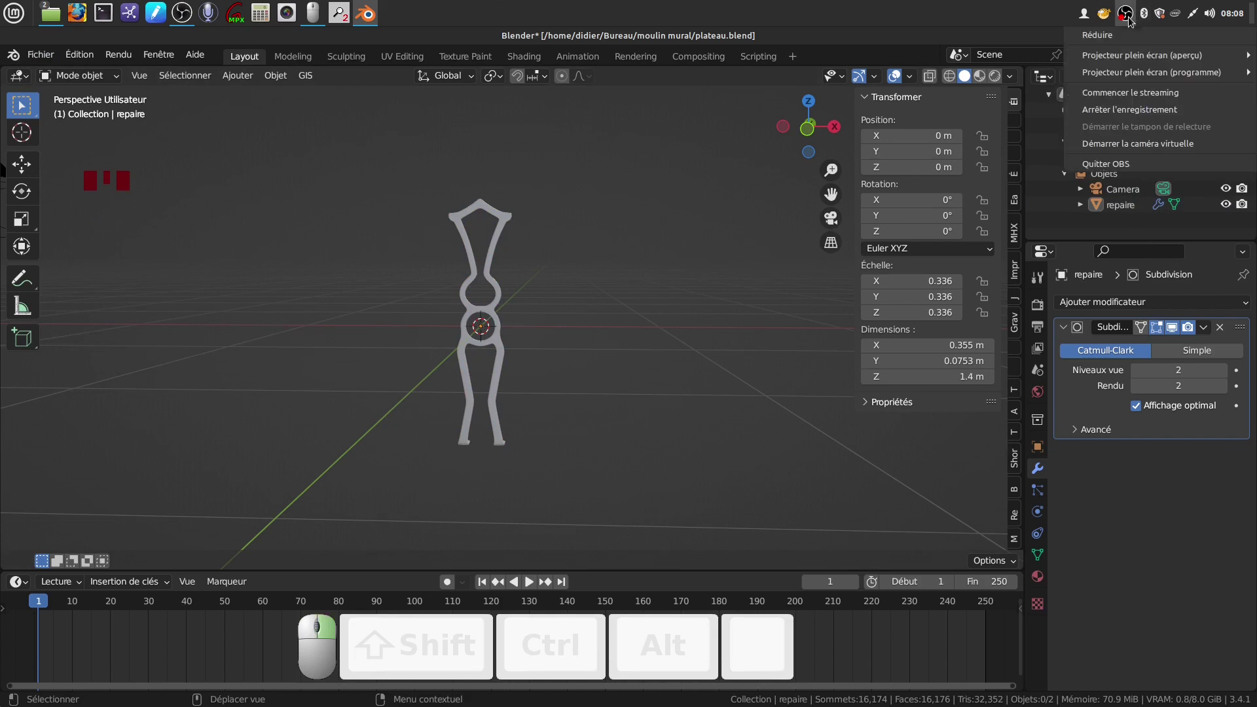
pyautogui.click(1127, 109)
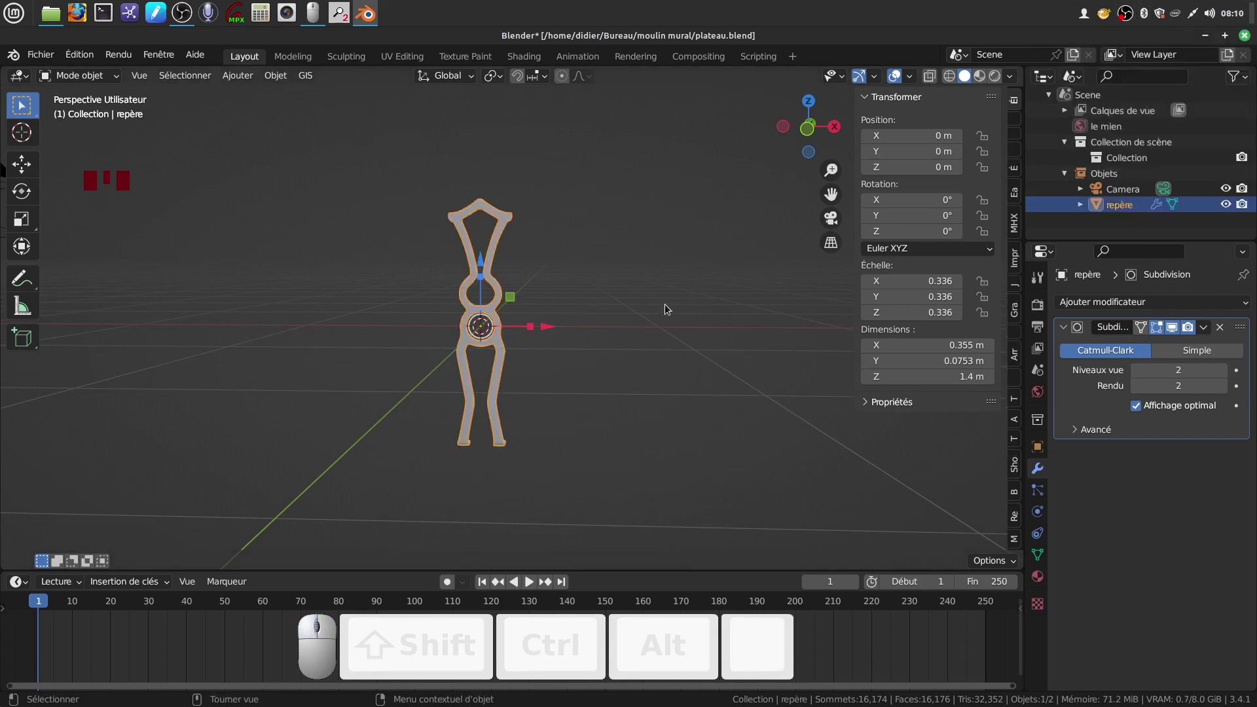
# Step: Save the scene as a new file named repère.blend in the moulin mural folder
pyautogui.click(38, 52)
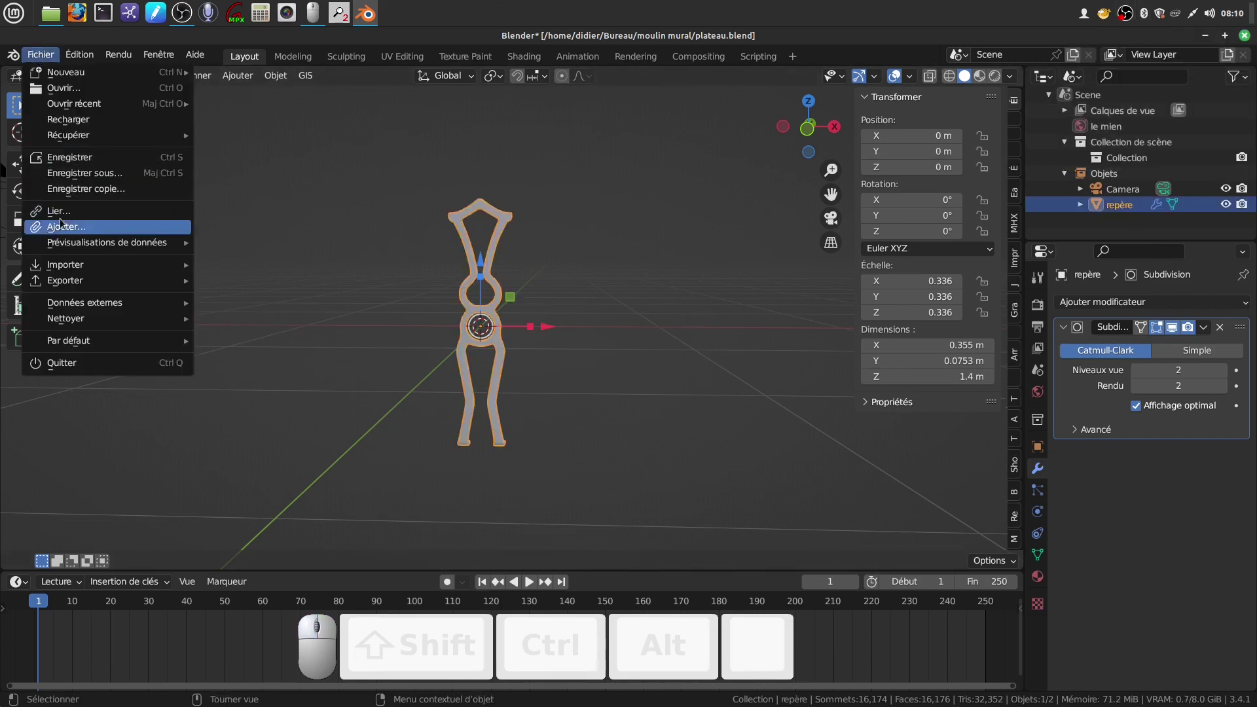
pyautogui.click(86, 175)
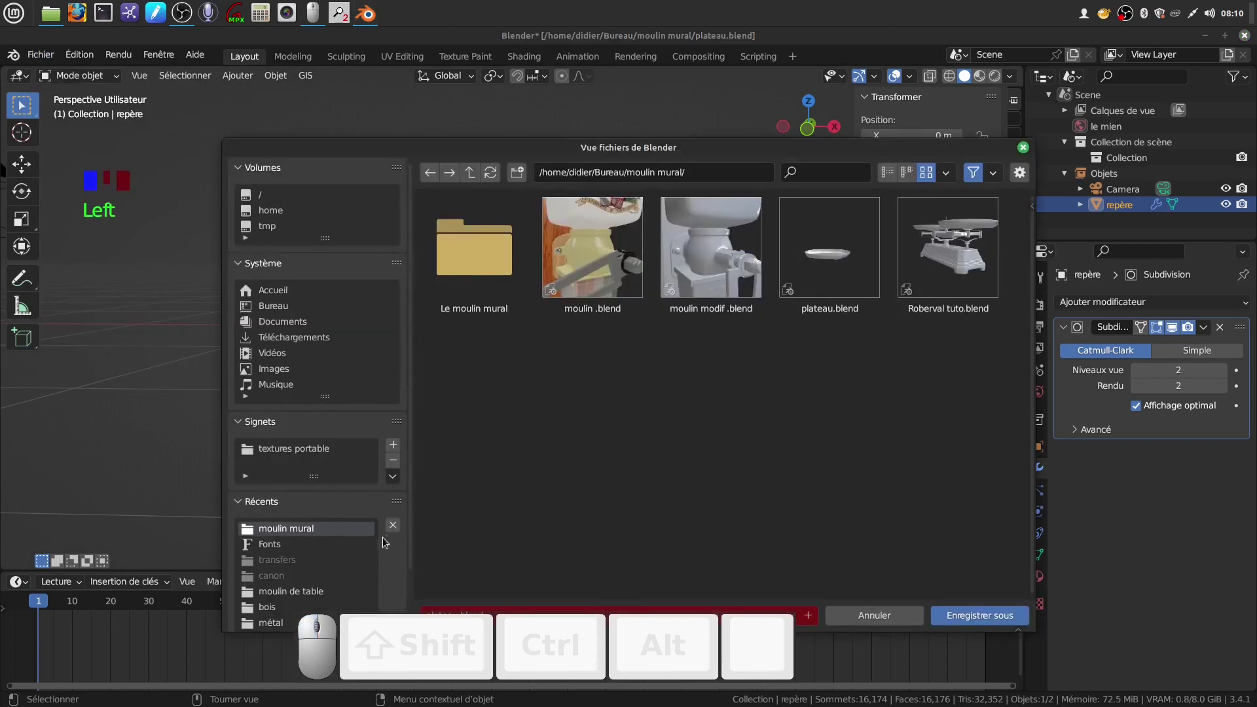
pyautogui.moveTo(500, 147); pyautogui.dragTo(482, 92)
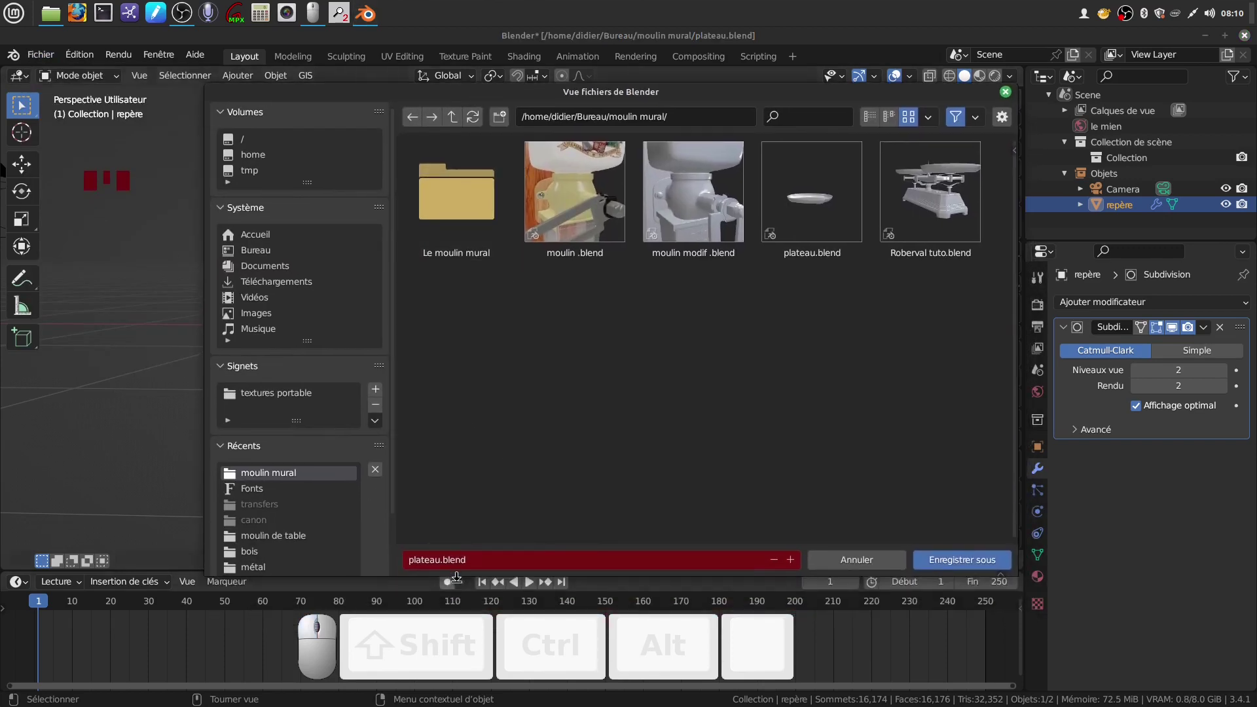
pyautogui.click(438, 560)
pyautogui.click(439, 560)
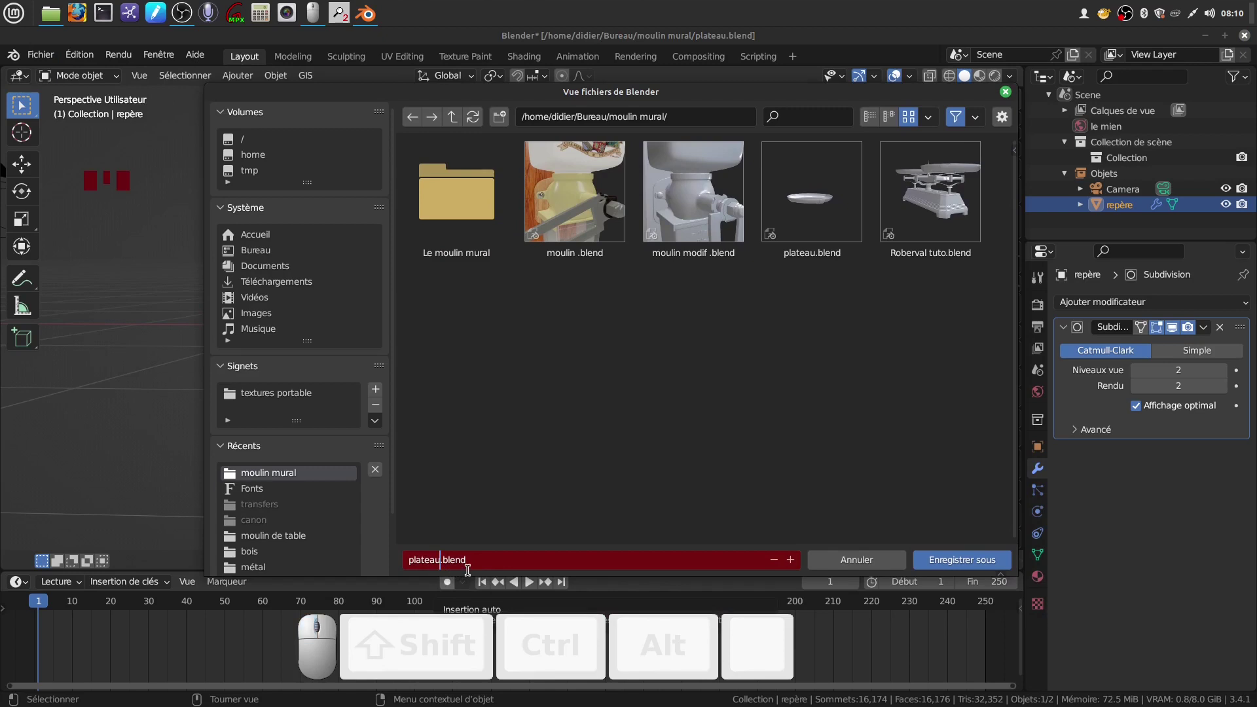
pyautogui.press('BackSpace')
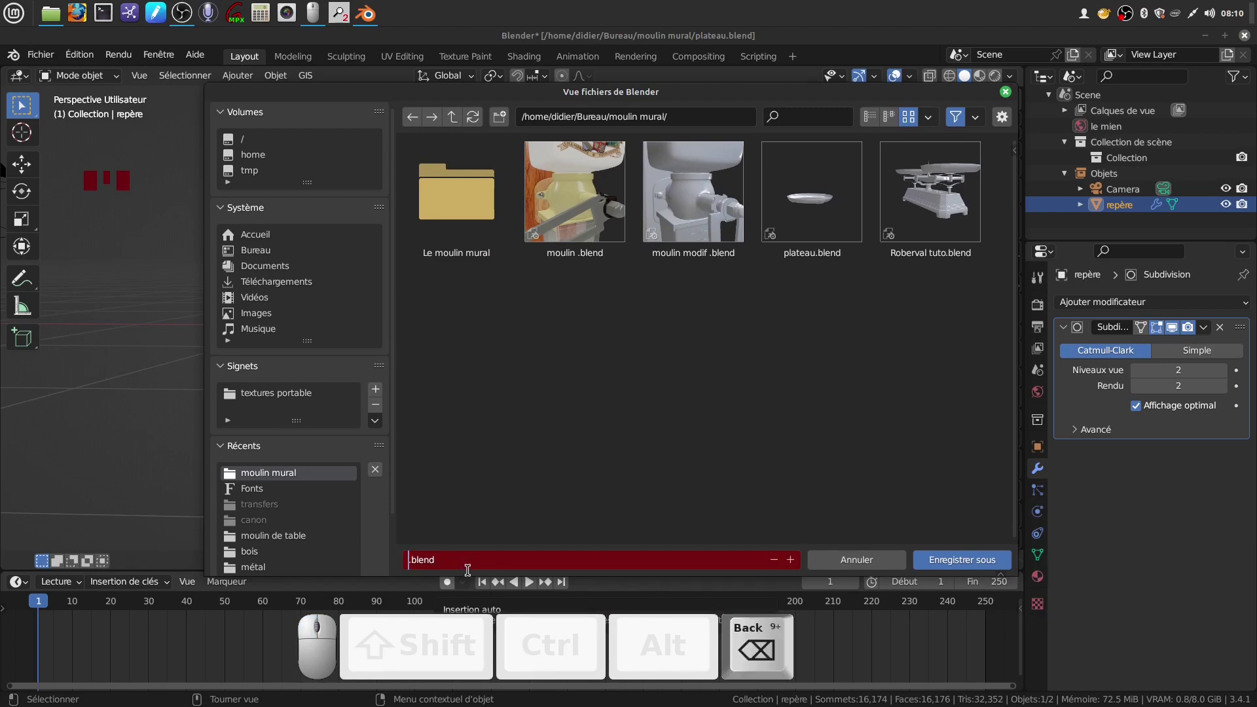
pyautogui.write('repère')
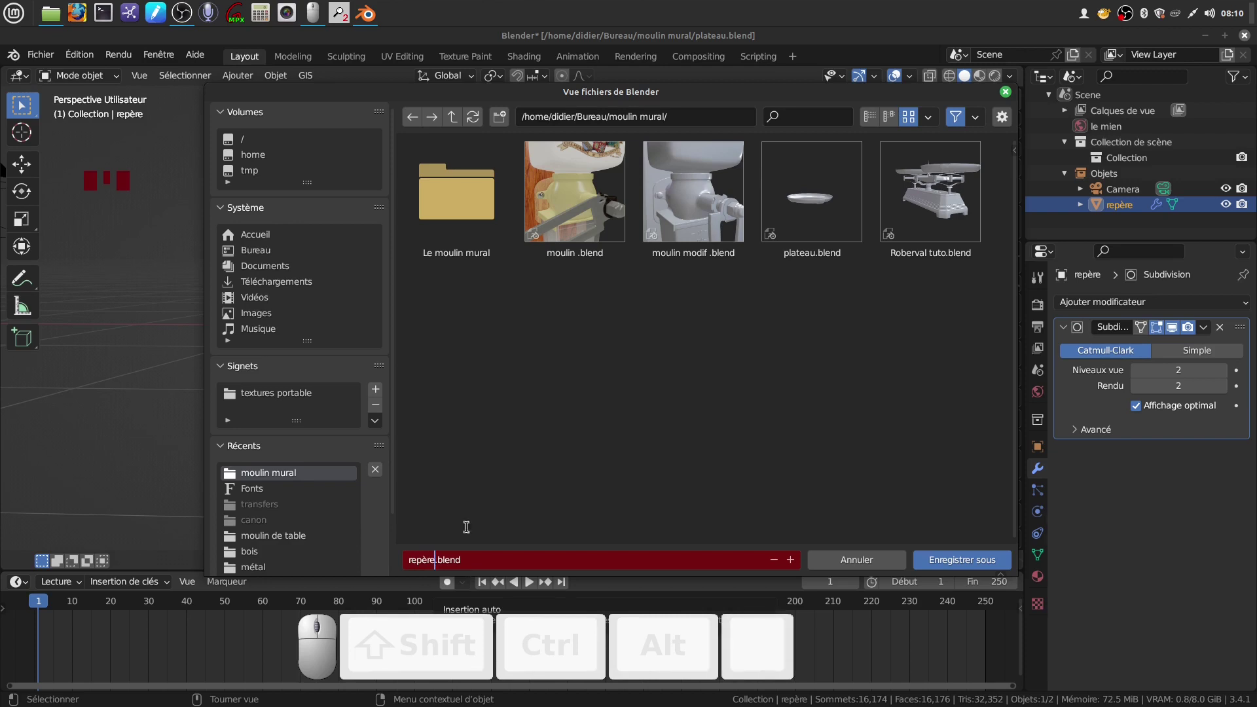
pyautogui.click(576, 450)
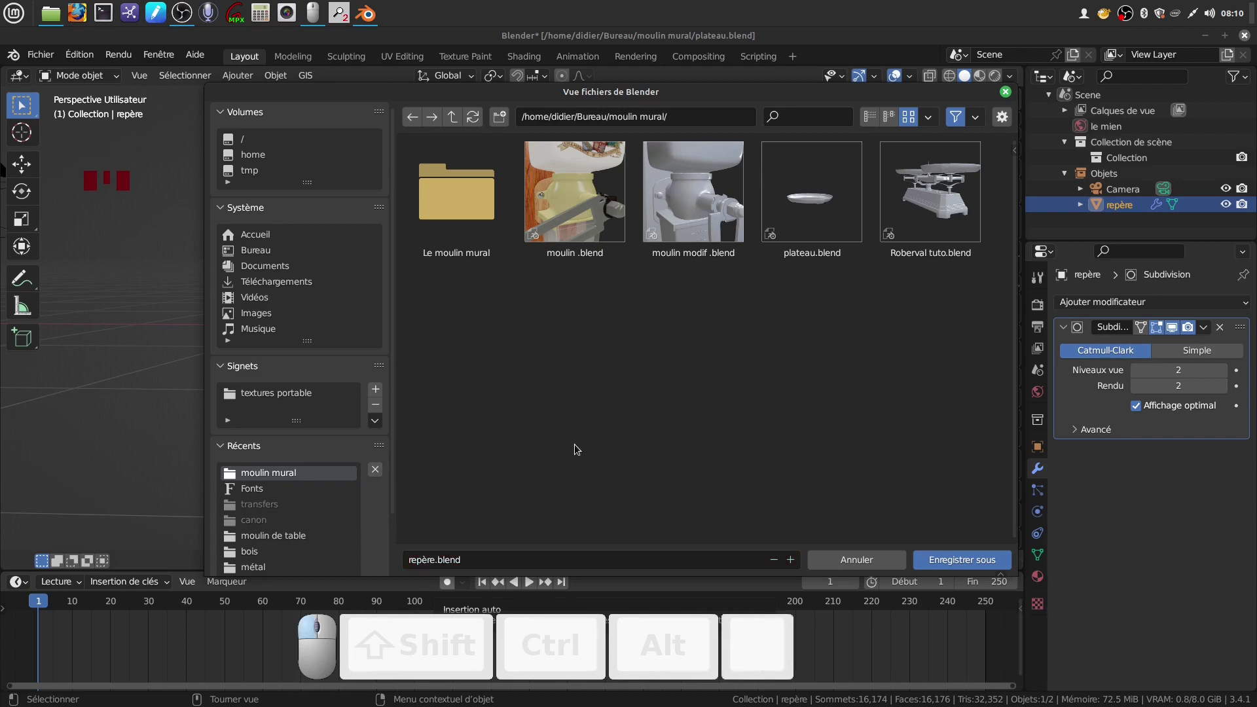
pyautogui.click(938, 561)
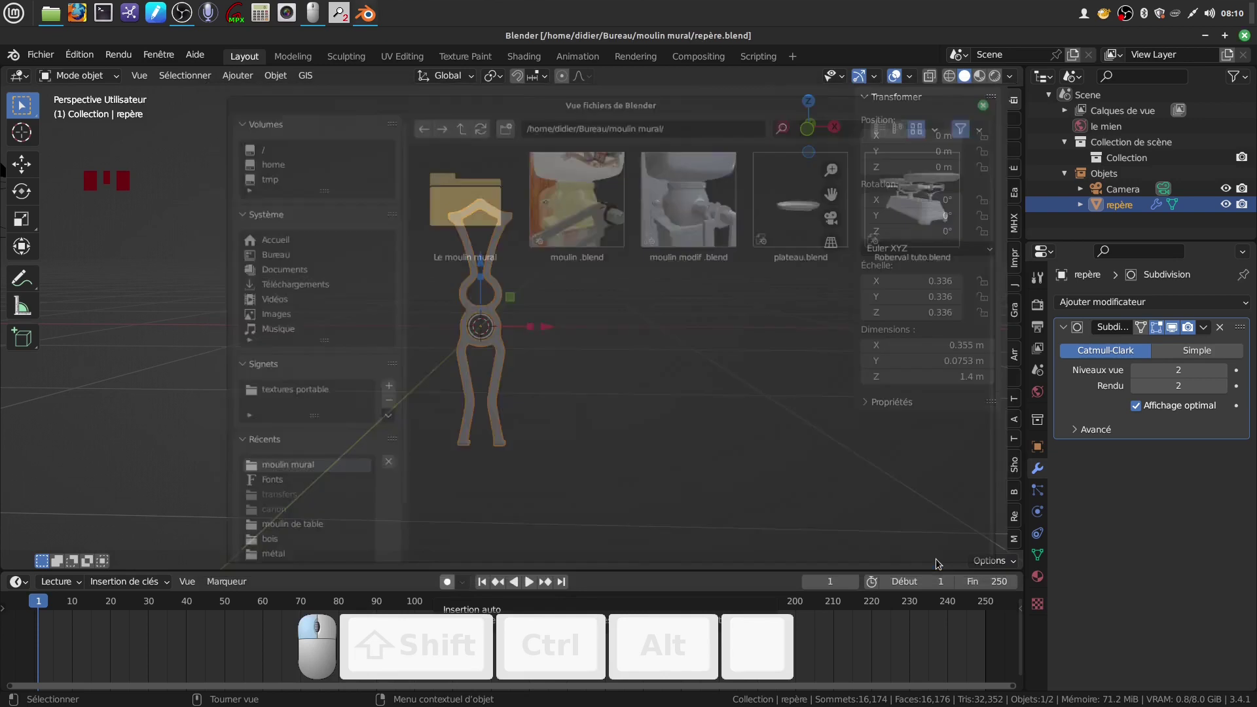
# Step: Close Blender and open the moulin mural folder from the desktop
pyautogui.click(1245, 35)
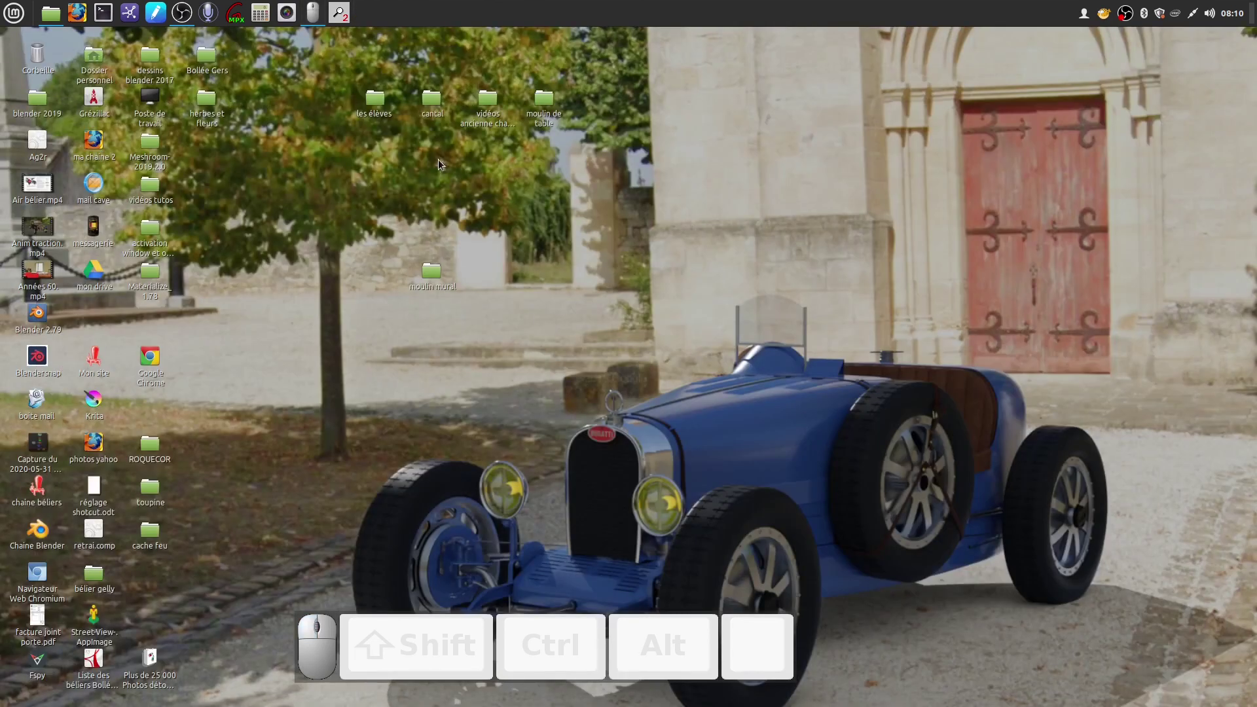
pyautogui.doubleClick(433, 274)
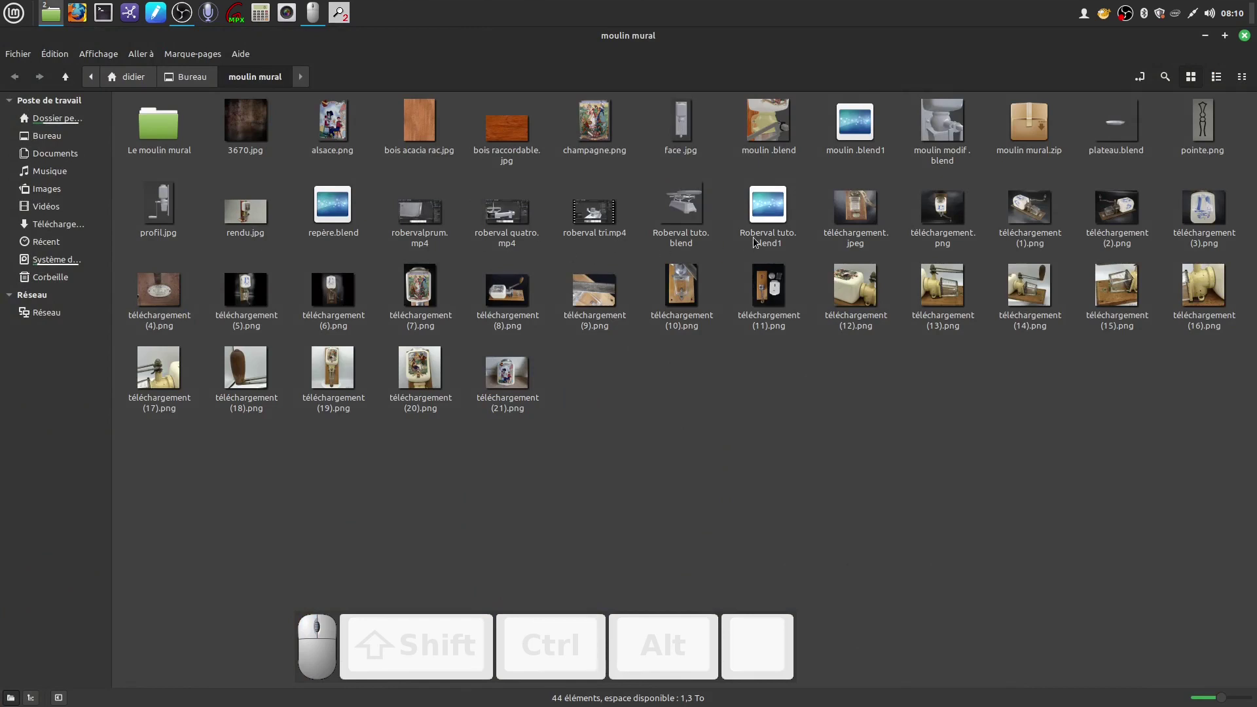
# Step: Open Roberval tuto.blend and append the repère object from repère.blend into the scale scene
pyautogui.doubleClick(691, 210)
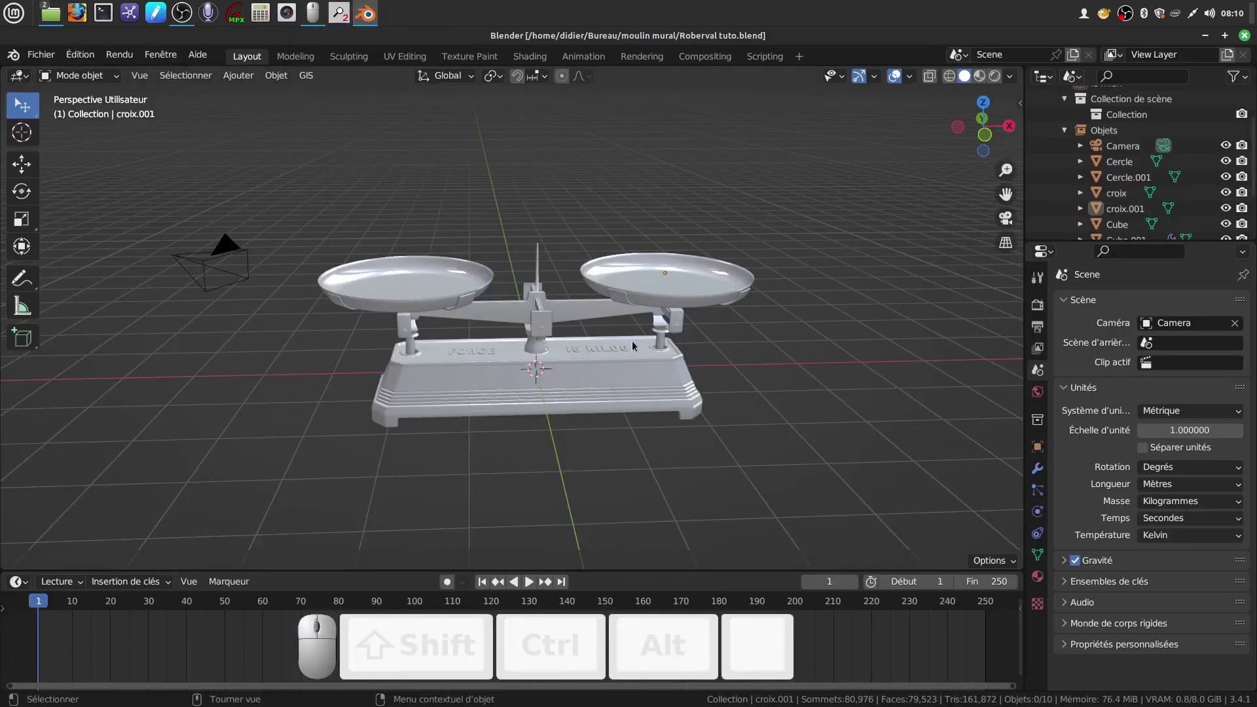
pyautogui.moveTo(631, 341)
pyautogui.mouseDown(button='middle')
pyautogui.moveTo(685, 283)
pyautogui.moveTo(600, 423)
pyautogui.moveTo(577, 376)
pyautogui.mouseUp(button='middle')
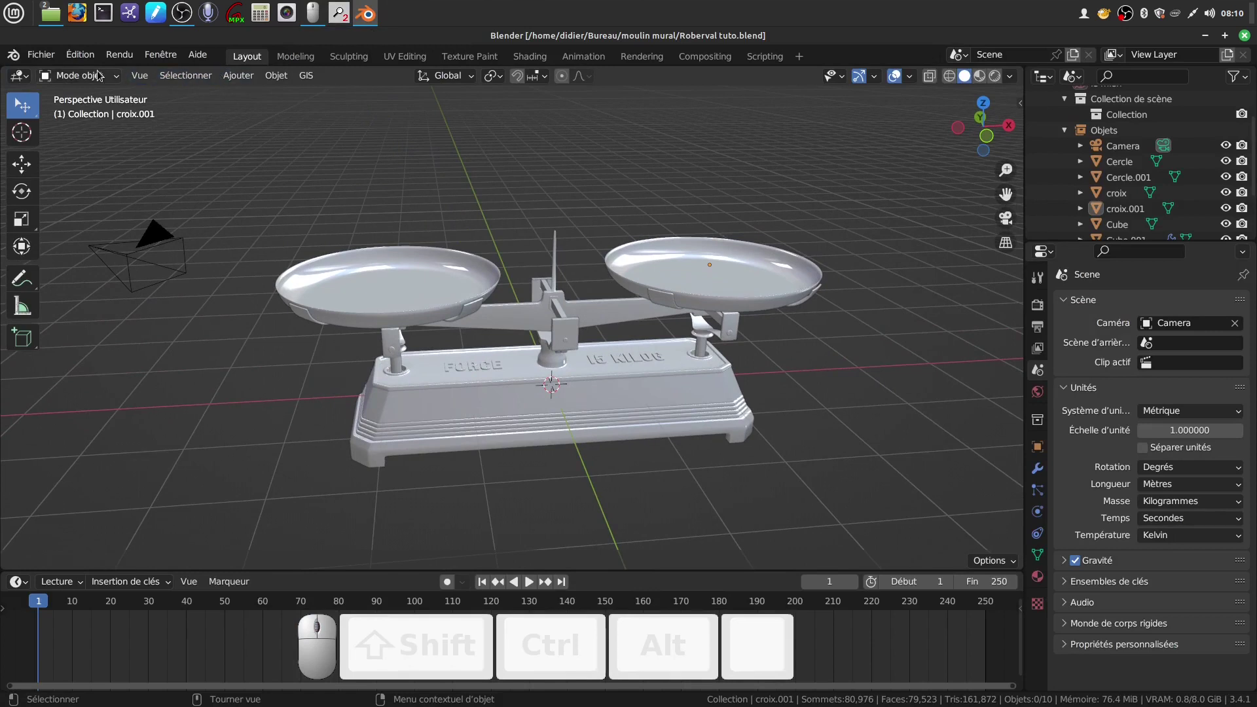
pyautogui.click(41, 54)
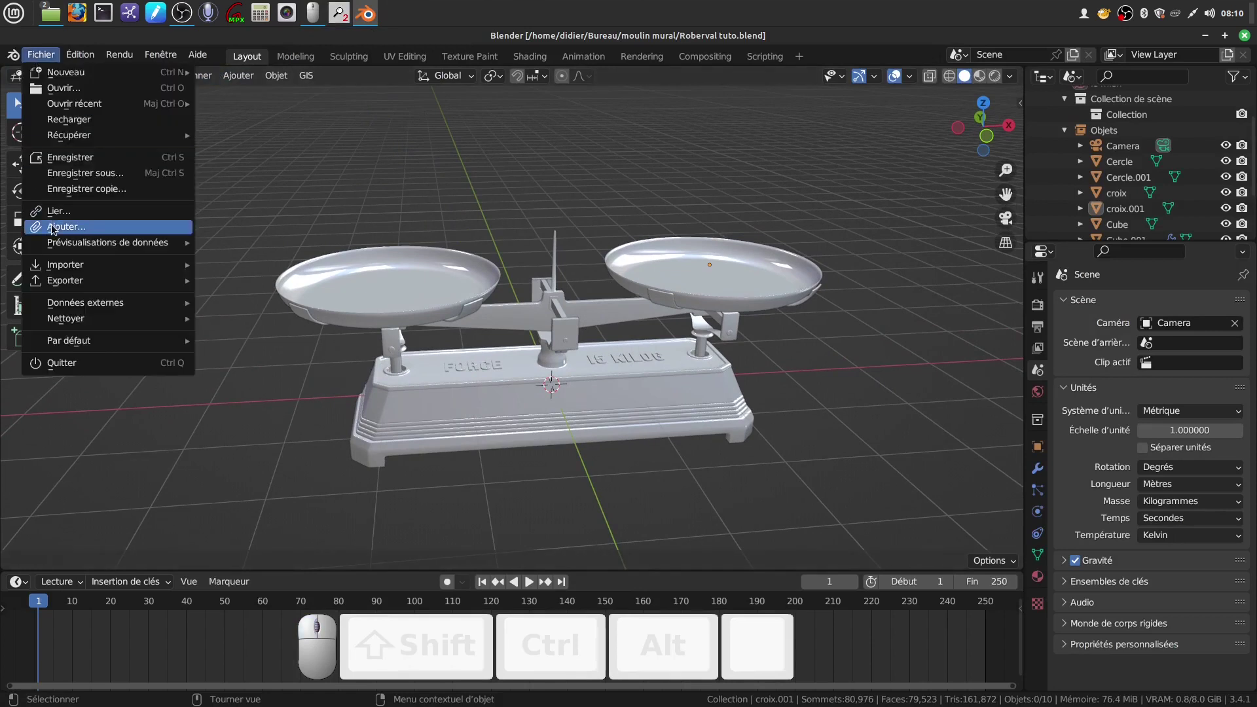
pyautogui.click(55, 226)
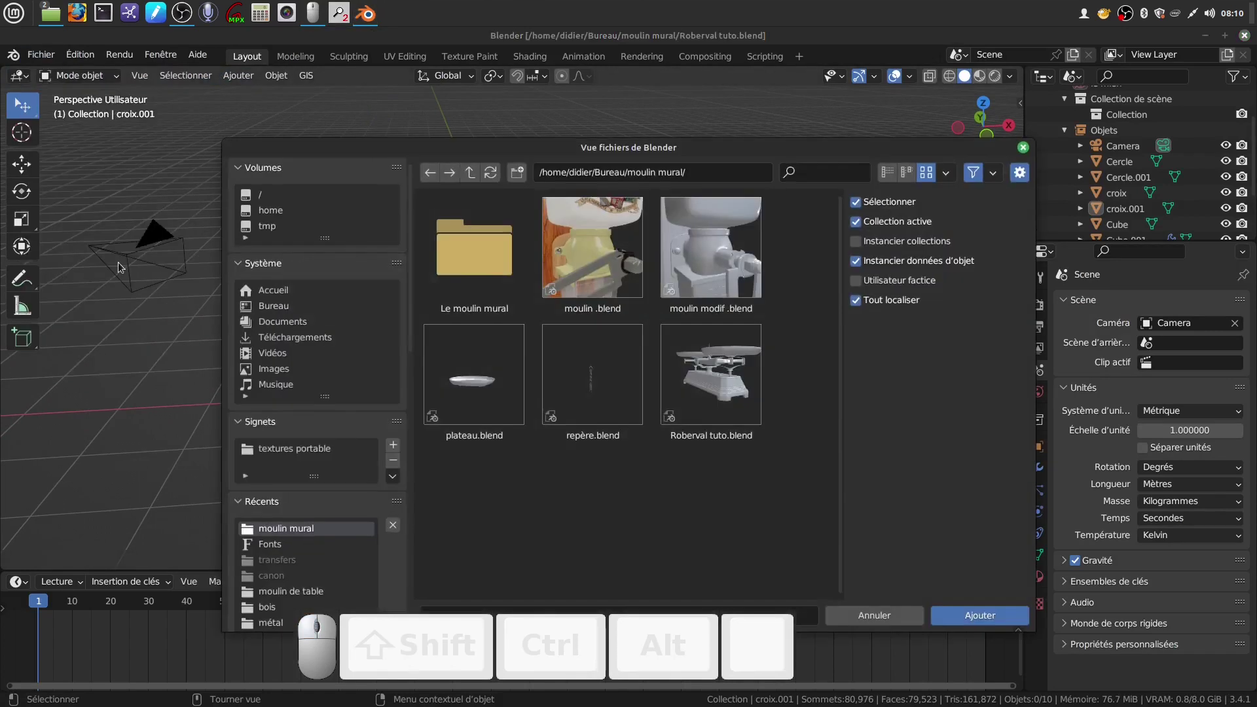
pyautogui.doubleClick(595, 391)
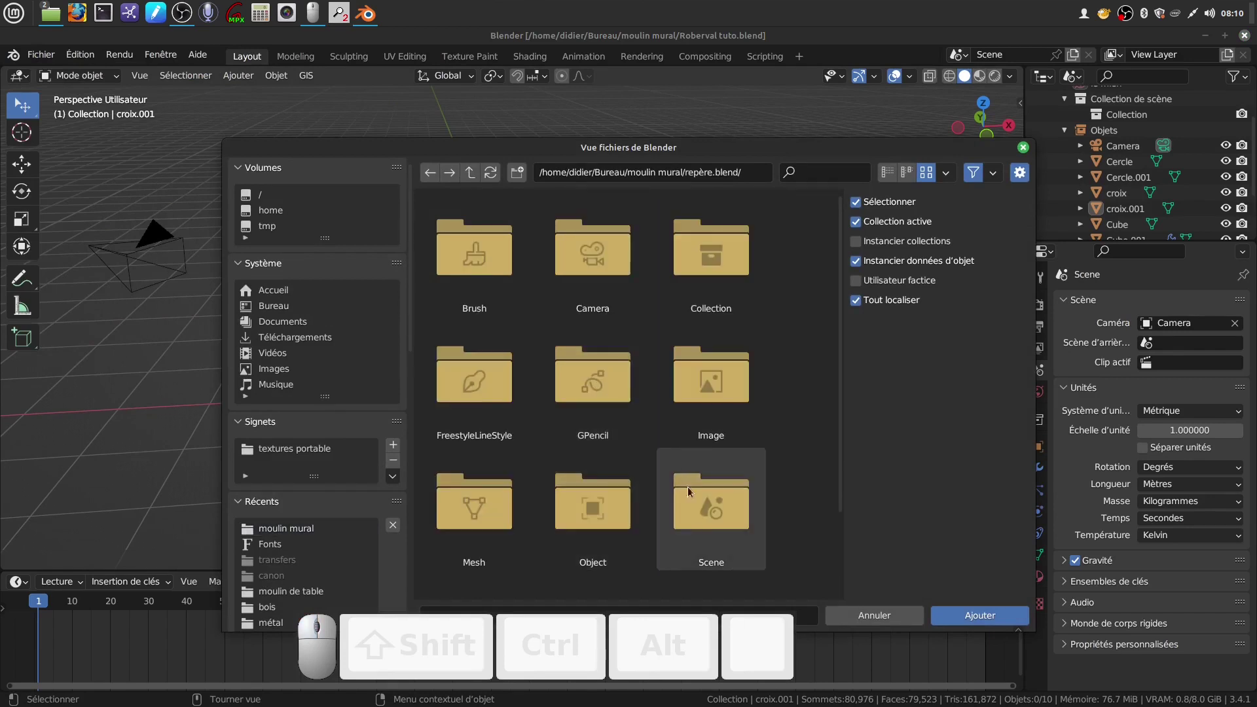
pyautogui.doubleClick(607, 519)
pyautogui.click(596, 280)
pyautogui.click(979, 615)
# Step: Raise the appended bracket along Z and shift it about 0.092 m along Y so it stands behind the needle
pyautogui.moveTo(787, 481); pyautogui.dragTo(529, 318, button='middle')
pyautogui.moveTo(546, 331); pyautogui.dragTo(547, 254)
pyautogui.moveTo(604, 405); pyautogui.dragTo(815, 413, button='middle')
pyautogui.moveTo(656, 250); pyautogui.dragTo(592, 289)
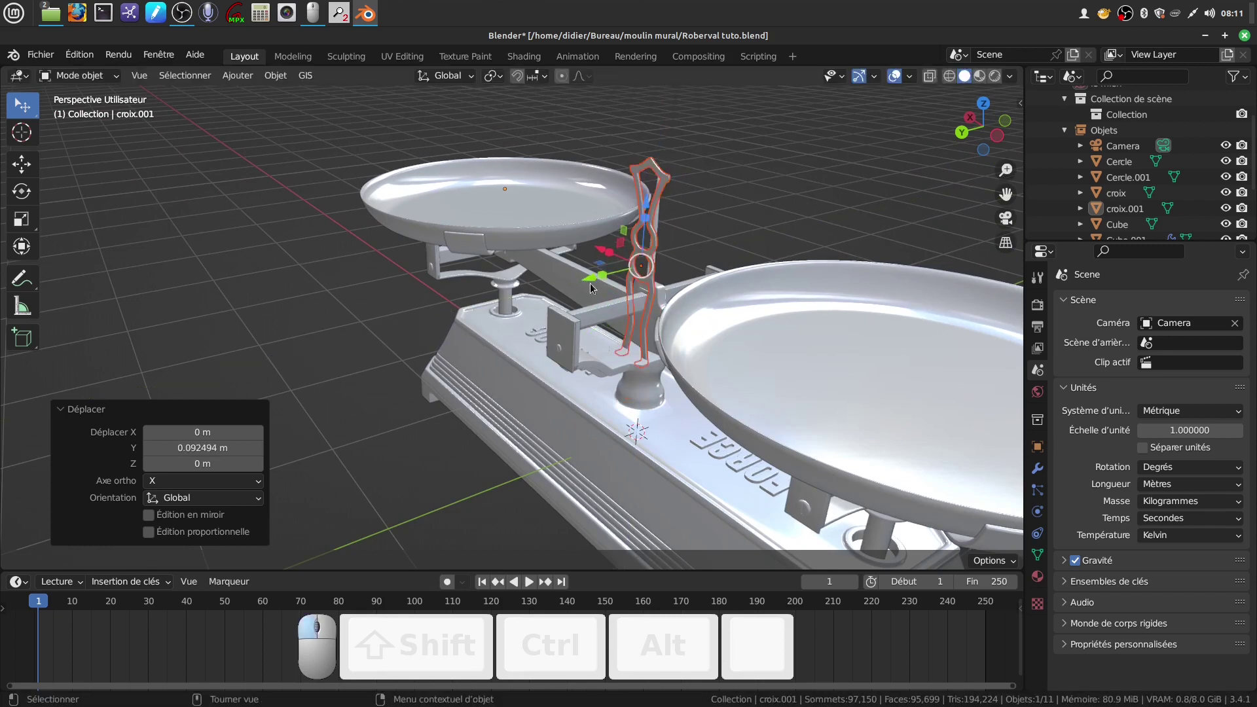
# Step: Adjust the bracket's depth by moving it about -0.029 m along Y, closer to the needle
pyautogui.scroll(3, 656, 439)
pyautogui.moveTo(657, 440); pyautogui.dragTo(694, 427, button='middle')
pyautogui.keyDown('shift'); pyautogui.moveTo(705, 382); pyautogui.dragTo(724, 427, button='middle'); pyautogui.keyUp('shift')
pyautogui.scroll(4, 694, 490)
pyautogui.moveTo(695, 490); pyautogui.dragTo(700, 431, button='middle')
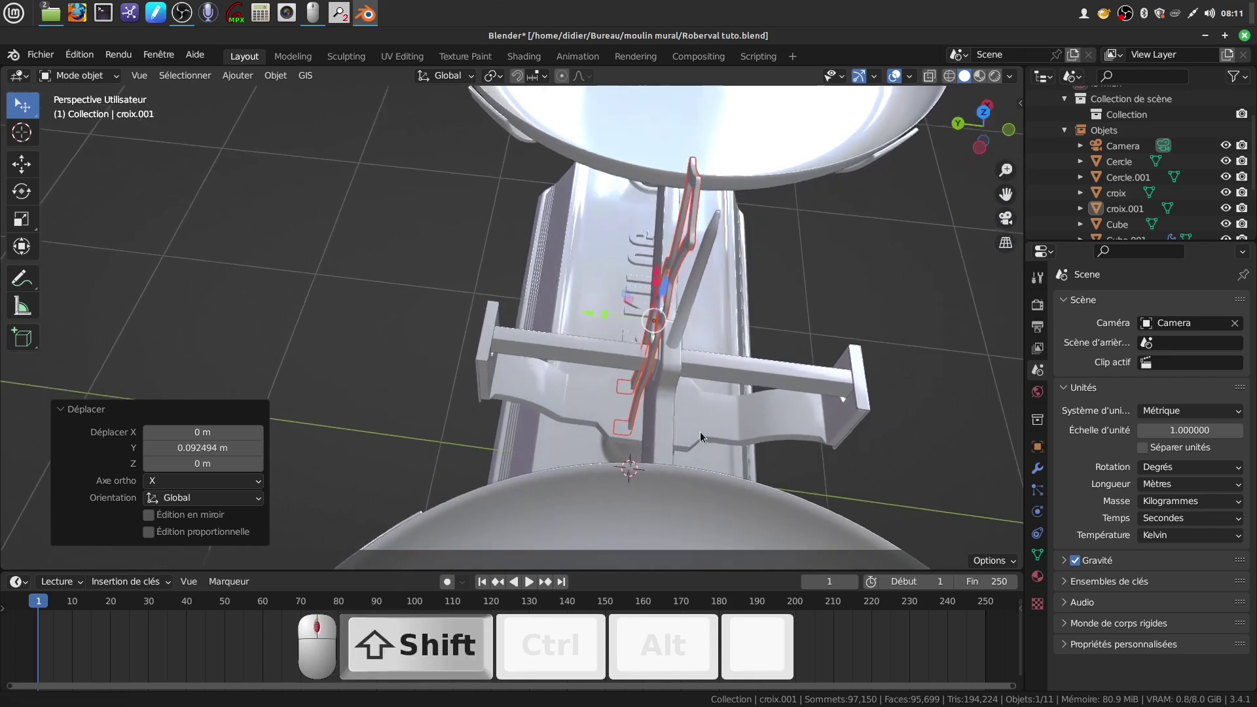
pyautogui.scroll(3, 701, 431)
pyautogui.moveTo(629, 313); pyautogui.dragTo(630, 309)
pyautogui.moveTo(630, 309); pyautogui.dragTo(682, 338, button='middle')
pyautogui.moveTo(603, 429); pyautogui.dragTo(603, 356, button='middle')
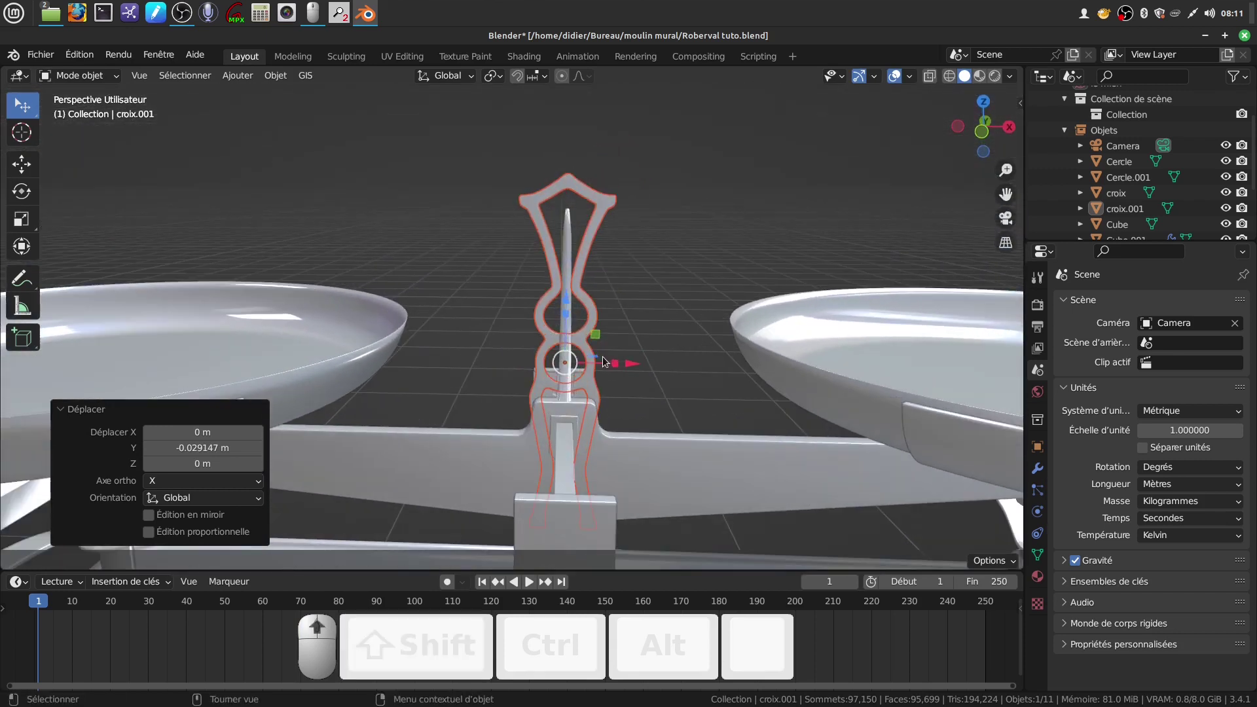
# Step: Raise the tip vertices of the needle in Cube.002 about 0.085 m along Z and turn off proportional editing
pyautogui.click(567, 258)
pyautogui.press('Tab')
pyautogui.scroll(1, 586, 233)
pyautogui.scroll(1, 587, 234)
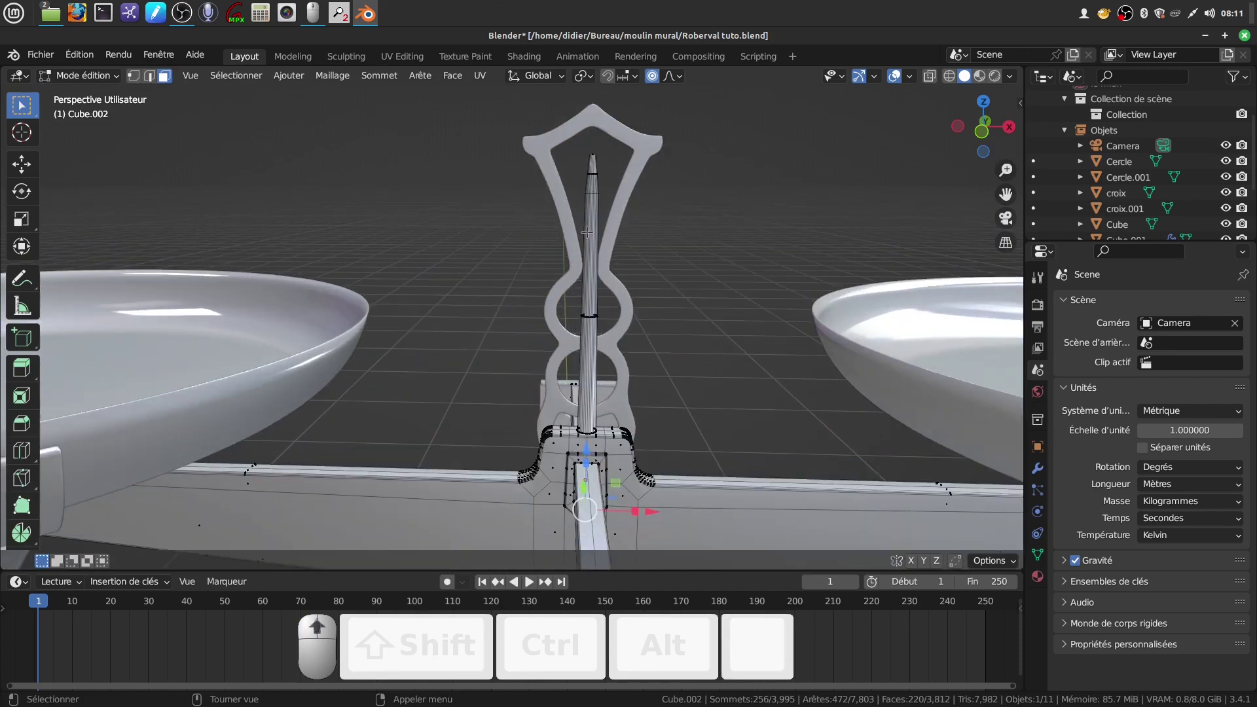
pyautogui.press('KP_1')
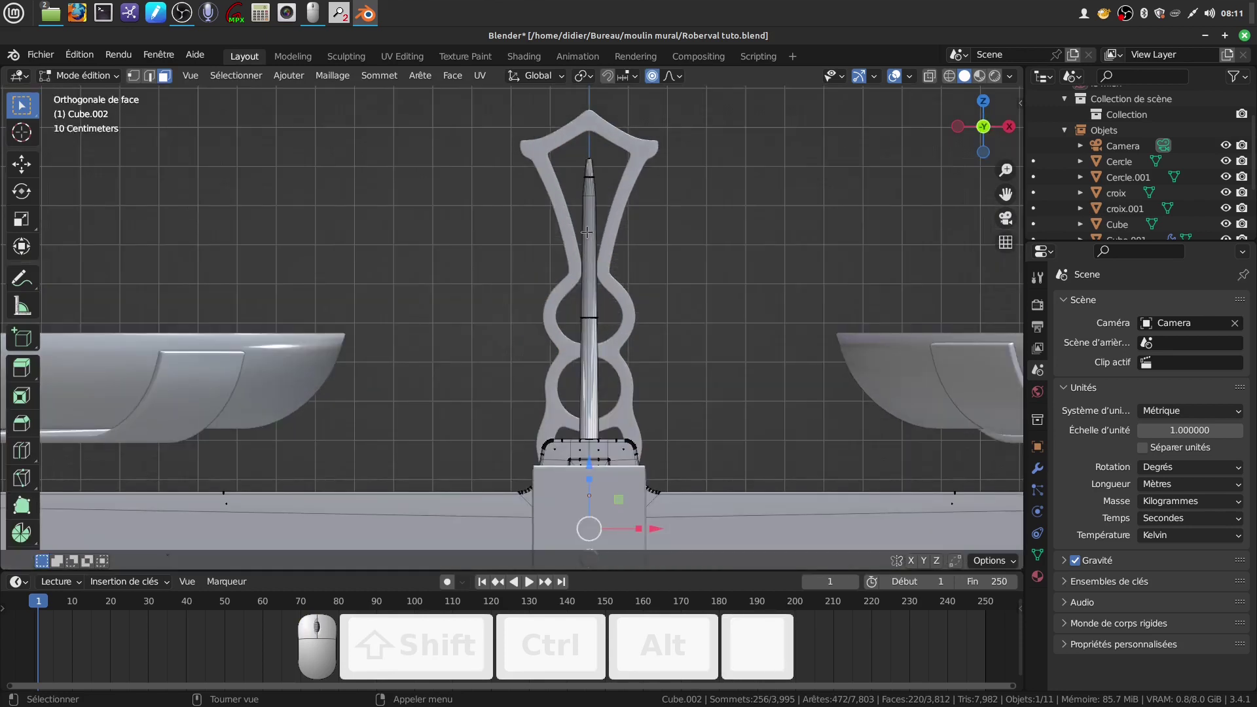
pyautogui.keyDown('shift'); pyautogui.moveTo(623, 268); pyautogui.dragTo(560, 370, button='middle'); pyautogui.keyUp('shift')
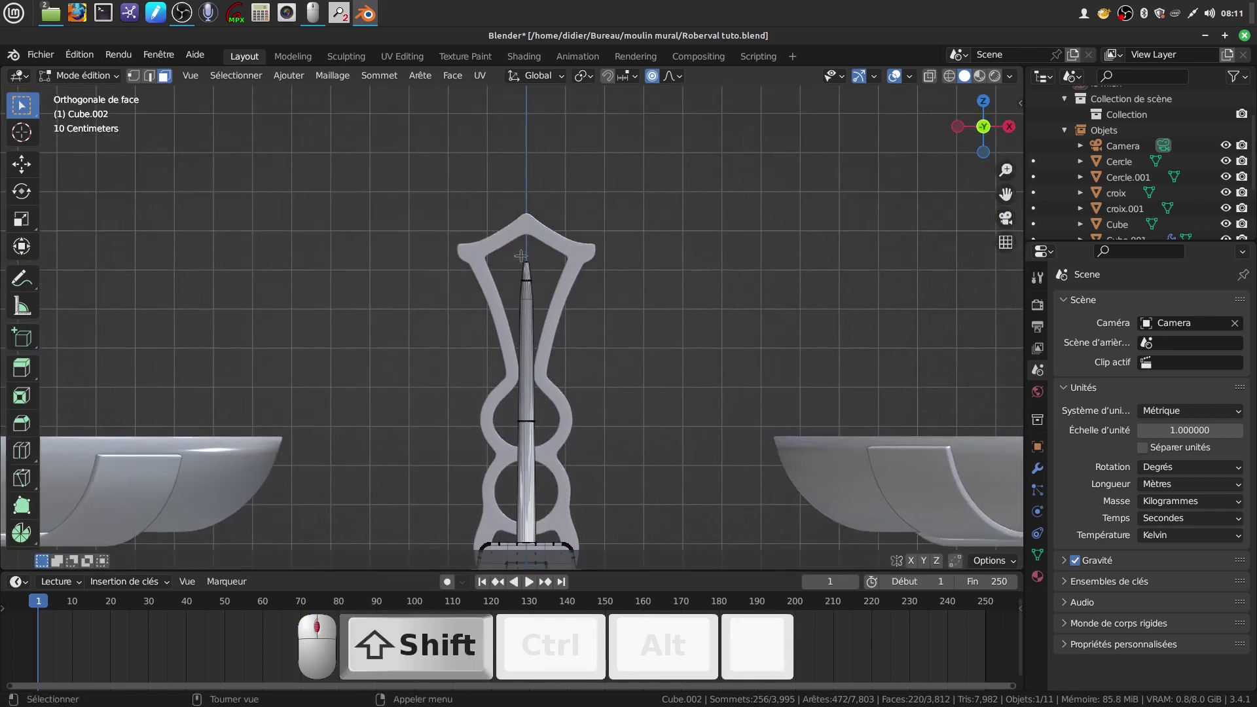
pyautogui.click(133, 78)
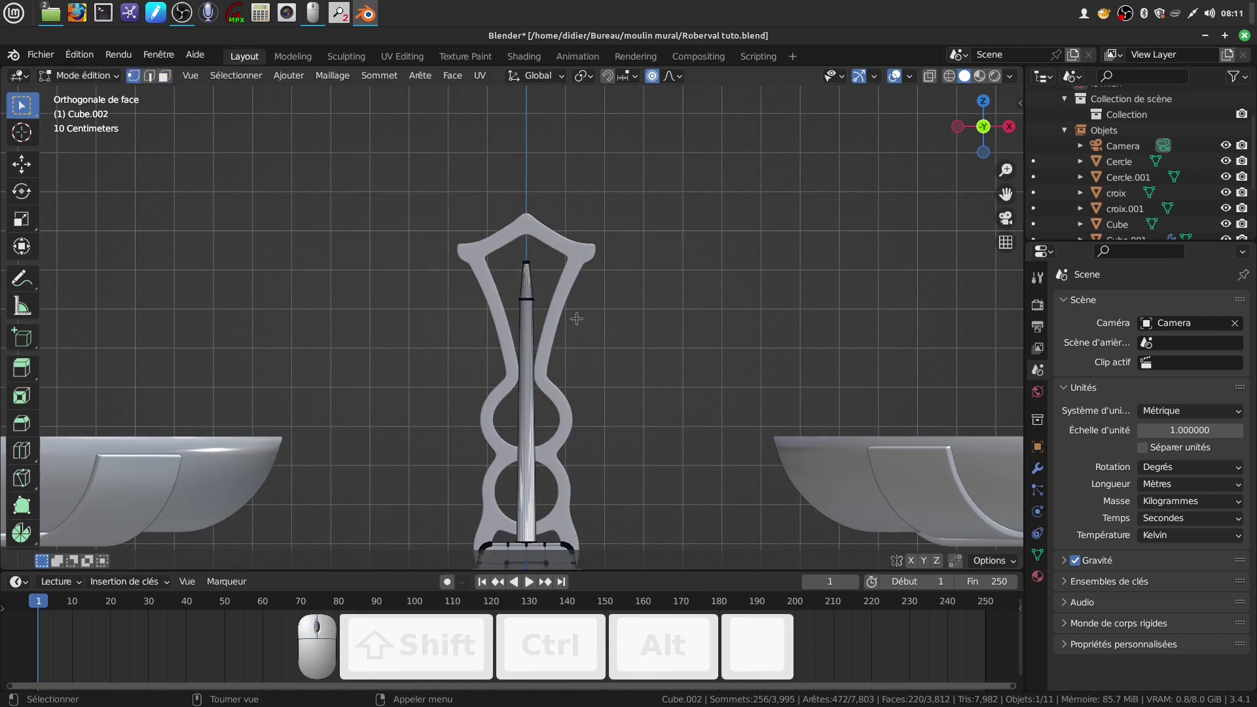
pyautogui.hotkey('shift', 'z')
pyautogui.press('b')
pyautogui.moveTo(538, 269); pyautogui.dragTo(538, 269)
pyautogui.press('g')
pyautogui.press('z')
pyautogui.click(532, 165)
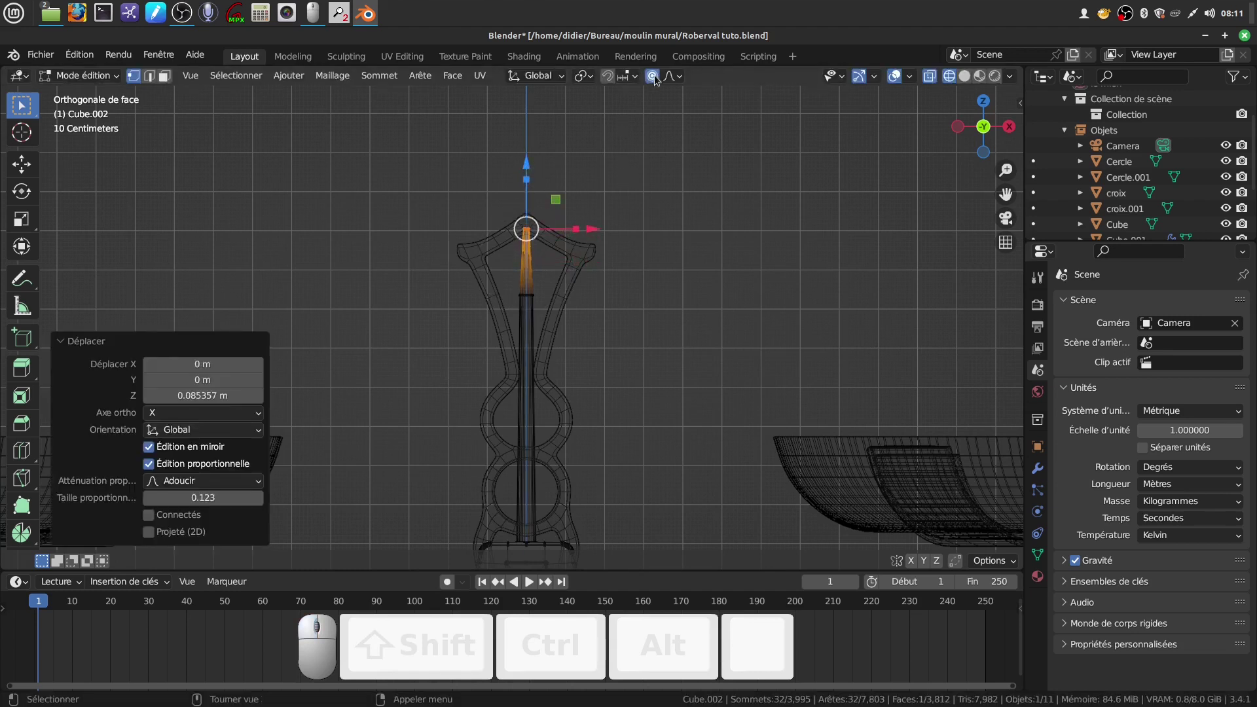
pyautogui.click(683, 302)
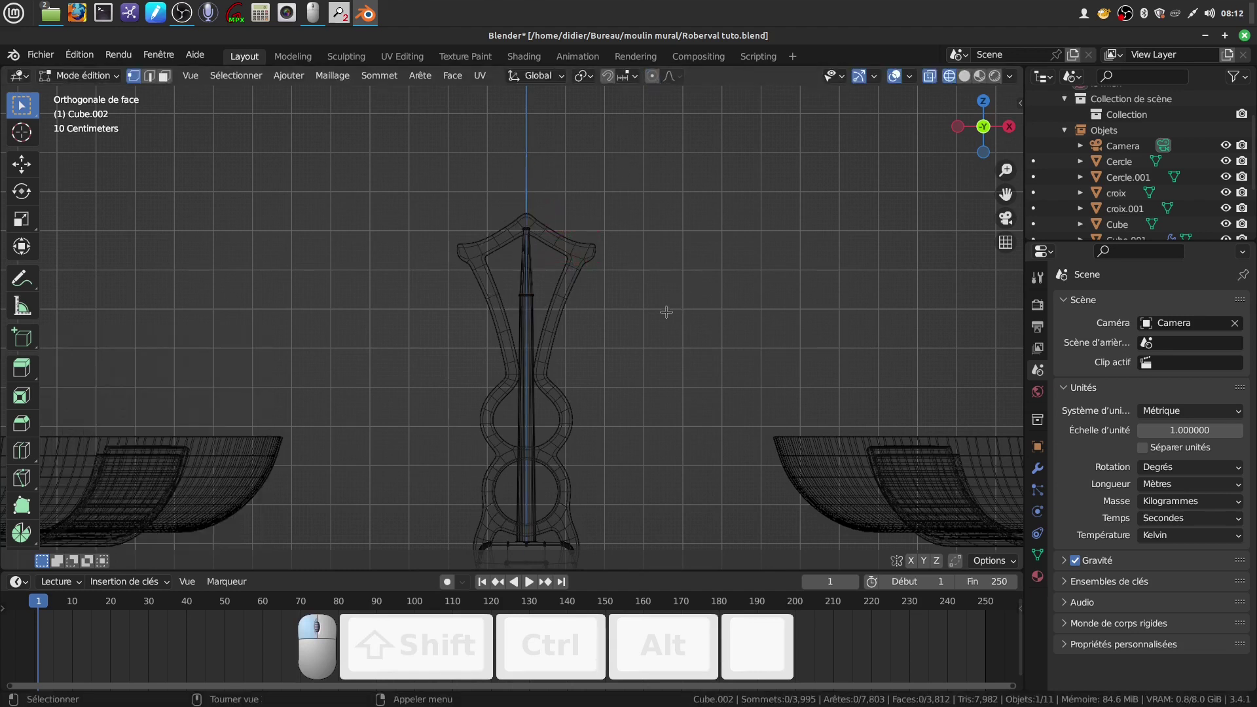
pyautogui.press('Tab')
pyautogui.scroll(-2, 646, 313)
pyautogui.press('z')
# Step: Raise the bracket about 0.04 m along Z so its feet rest on the central support
pyautogui.moveTo(608, 331)
pyautogui.mouseDown(button='middle')
pyautogui.moveTo(646, 380)
pyautogui.moveTo(608, 309)
pyautogui.mouseUp(button='middle')
pyautogui.click(559, 359)
pyautogui.moveTo(560, 359); pyautogui.dragTo(624, 458, button='middle')
pyautogui.keyDown('shift'); pyautogui.moveTo(555, 518); pyautogui.dragTo(537, 398, button='middle'); pyautogui.keyUp('shift')
pyautogui.click(537, 398)
pyautogui.moveTo(509, 134); pyautogui.dragTo(509, 112)
pyautogui.scroll(-3, 596, 256)
pyautogui.moveTo(595, 257)
pyautogui.mouseDown(button='middle')
pyautogui.moveTo(630, 274)
pyautogui.moveTo(595, 257)
pyautogui.mouseUp(button='middle')
pyautogui.scroll(3, 563, 410)
pyautogui.moveTo(563, 410); pyautogui.dragTo(631, 319, button='middle')
pyautogui.scroll(3, 502, 337)
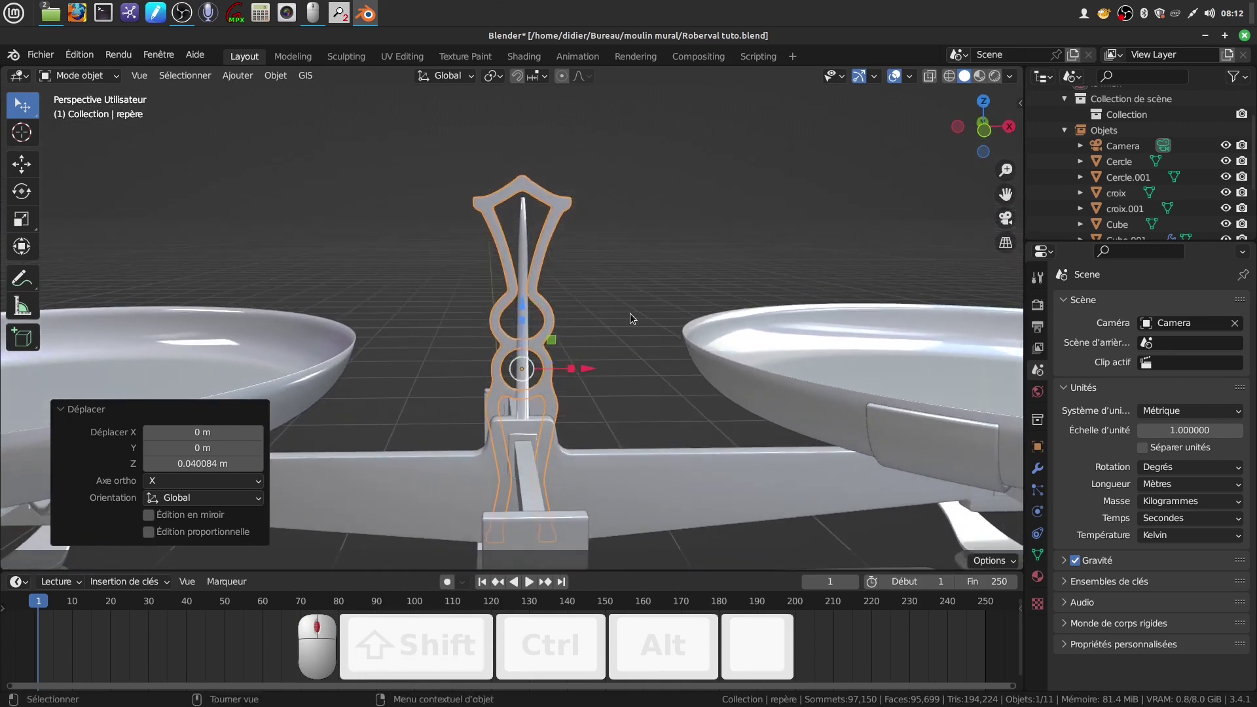
# Step: Lengthen the needle by moving its tip vertices up about 0.043 m along Z
pyautogui.click(592, 305)
pyautogui.click(527, 211)
pyautogui.press('Tab')
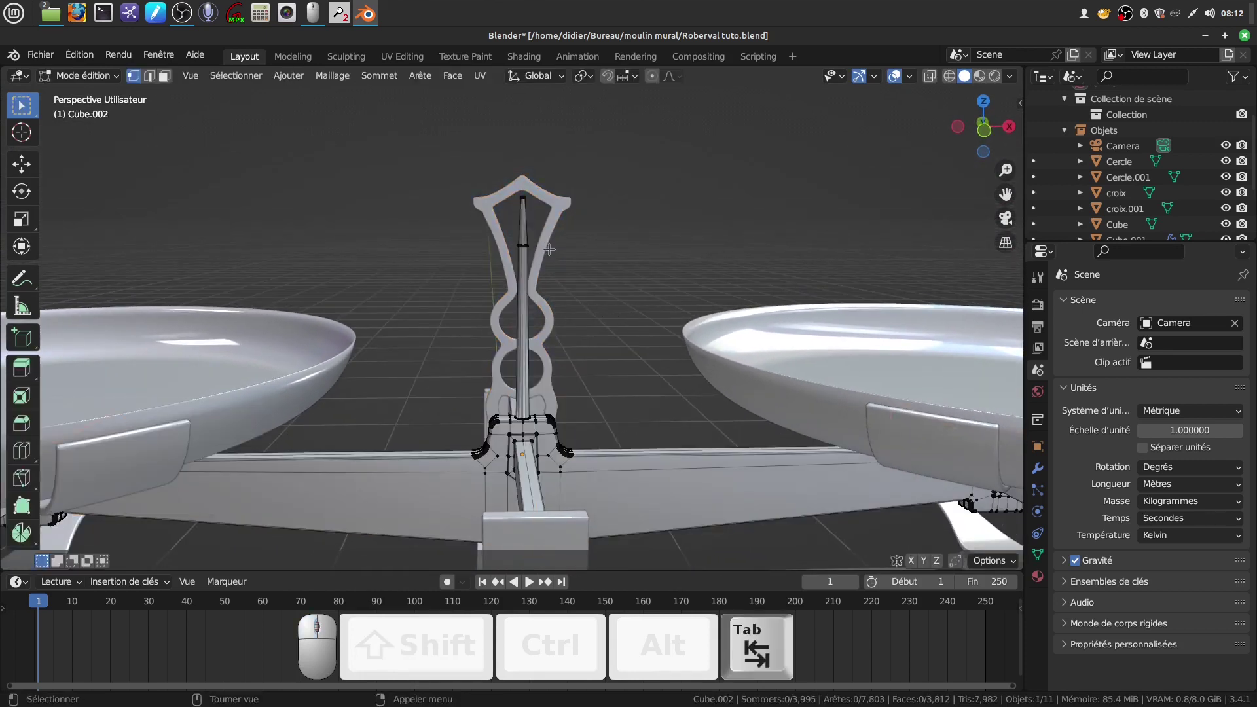
pyautogui.press('z')
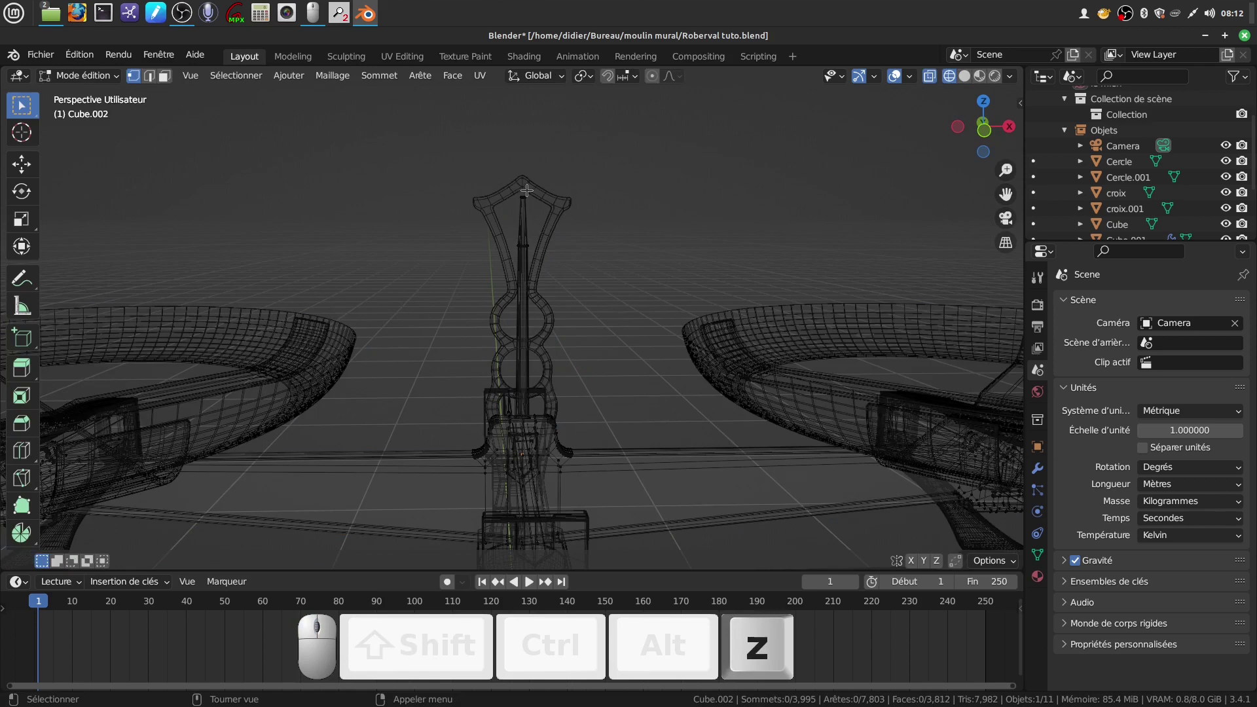
pyautogui.moveTo(506, 185); pyautogui.dragTo(556, 226)
pyautogui.moveTo(522, 128); pyautogui.dragTo(525, 116)
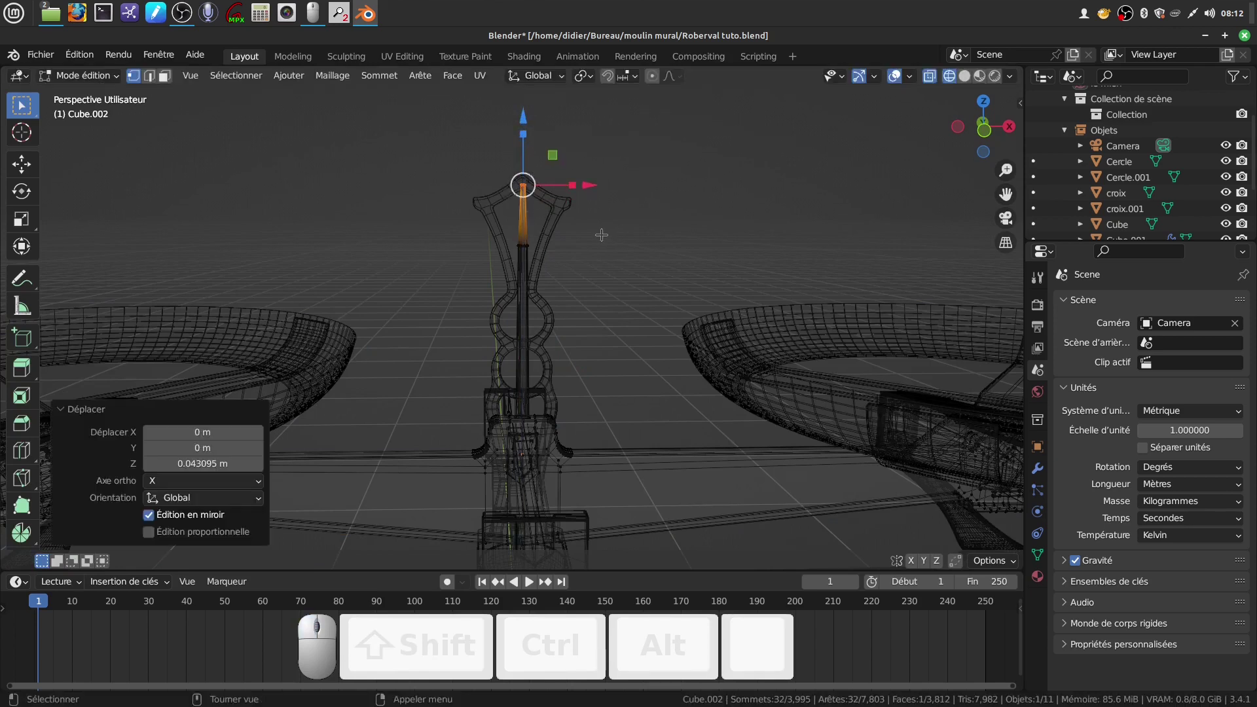
pyautogui.press('z')
pyautogui.press('Tab')
# Step: Examine how the bracket's feet sit on the central support behind the crossbar
pyautogui.moveTo(567, 324)
pyautogui.mouseDown(button='middle')
pyautogui.moveTo(670, 403)
pyautogui.moveTo(667, 416)
pyautogui.moveTo(620, 347)
pyautogui.mouseUp(button='middle')
pyautogui.scroll(2, 572, 427)
pyautogui.moveTo(573, 426); pyautogui.dragTo(674, 401, button='middle')
pyautogui.keyDown('shift'); pyautogui.moveTo(635, 395); pyautogui.dragTo(564, 422, button='middle'); pyautogui.keyUp('shift')
pyautogui.keyDown('shift'); pyautogui.scroll(1, 558, 446); pyautogui.keyUp('shift')
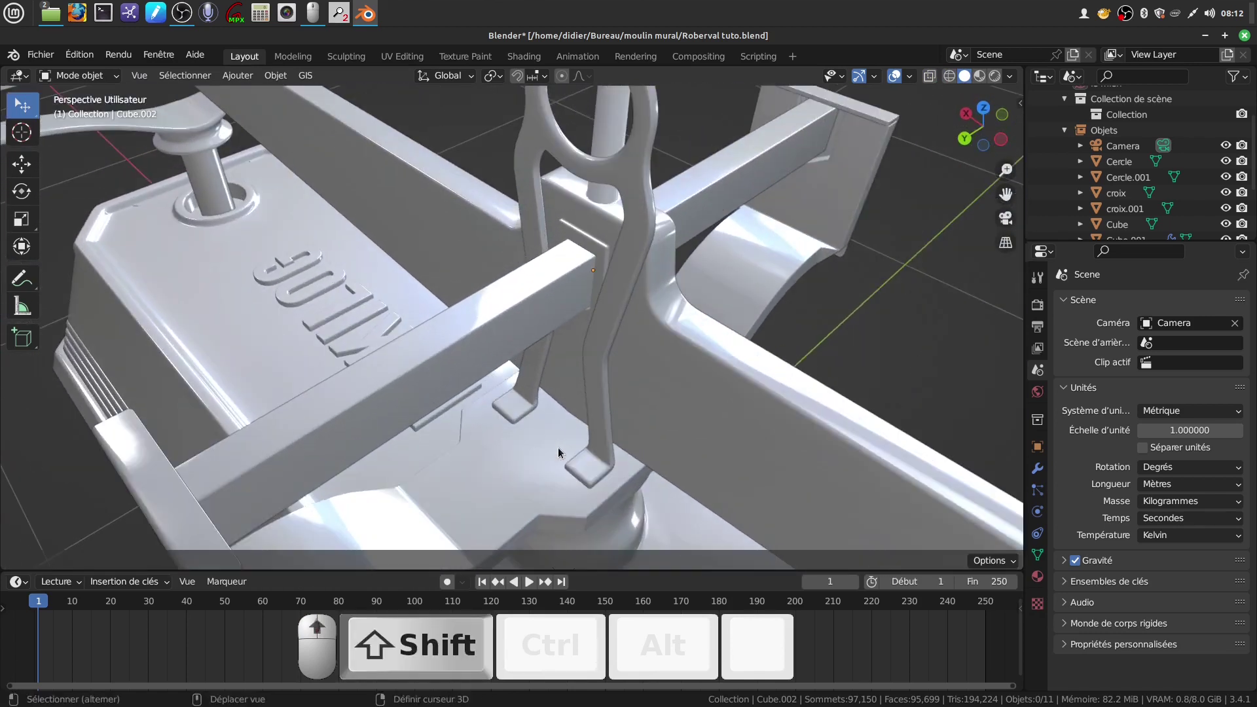
pyautogui.keyDown('shift'); pyautogui.scroll(1, 558, 446); pyautogui.keyUp('shift')
pyautogui.scroll(2, 560, 436)
# Step: Apply the Subdivision modifier on the repère bracket and check the resulting mesh
pyautogui.click(561, 433)
pyautogui.press('Tab')
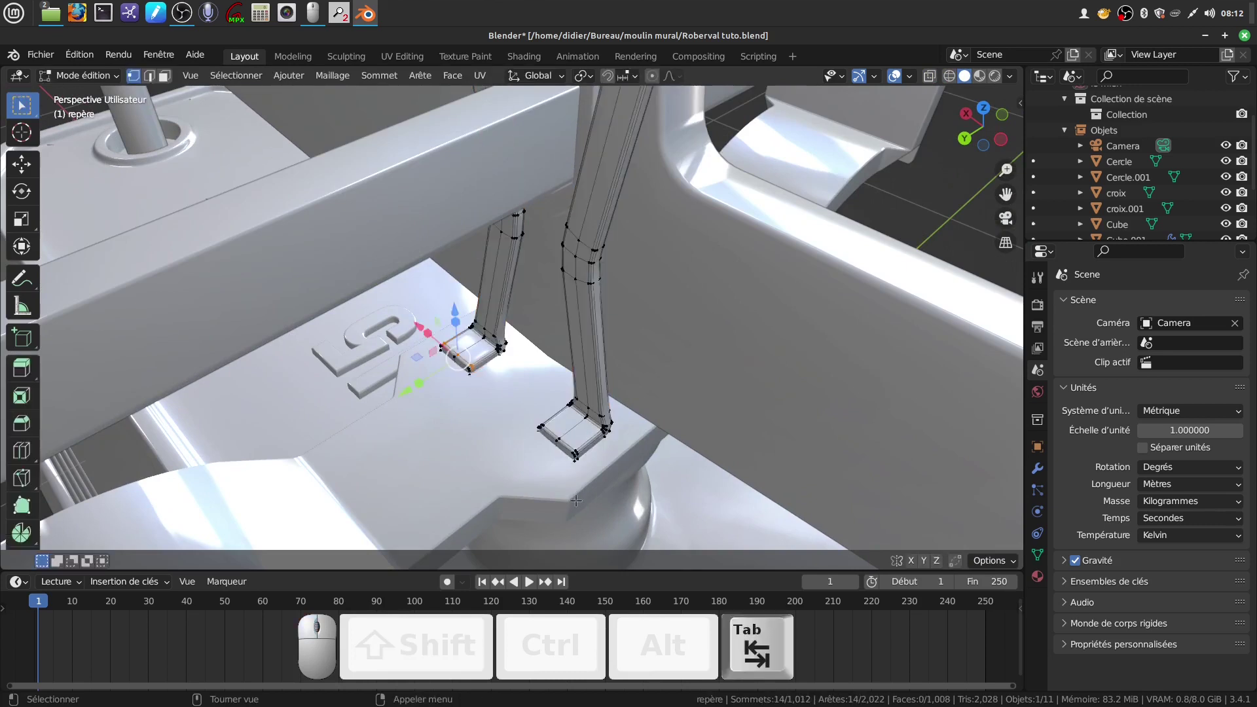
pyautogui.scroll(2, 576, 501)
pyautogui.keyDown('shift'); pyautogui.moveTo(570, 469); pyautogui.dragTo(536, 454, button='middle'); pyautogui.keyUp('shift')
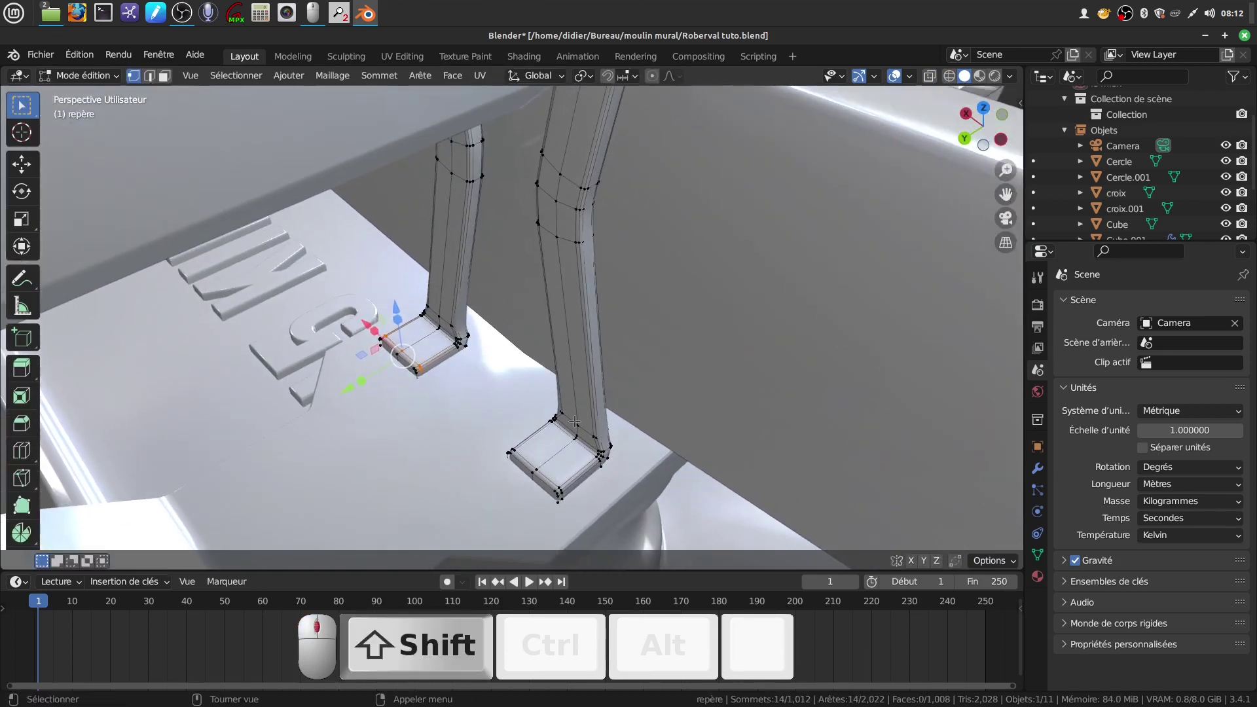
pyautogui.press('Tab')
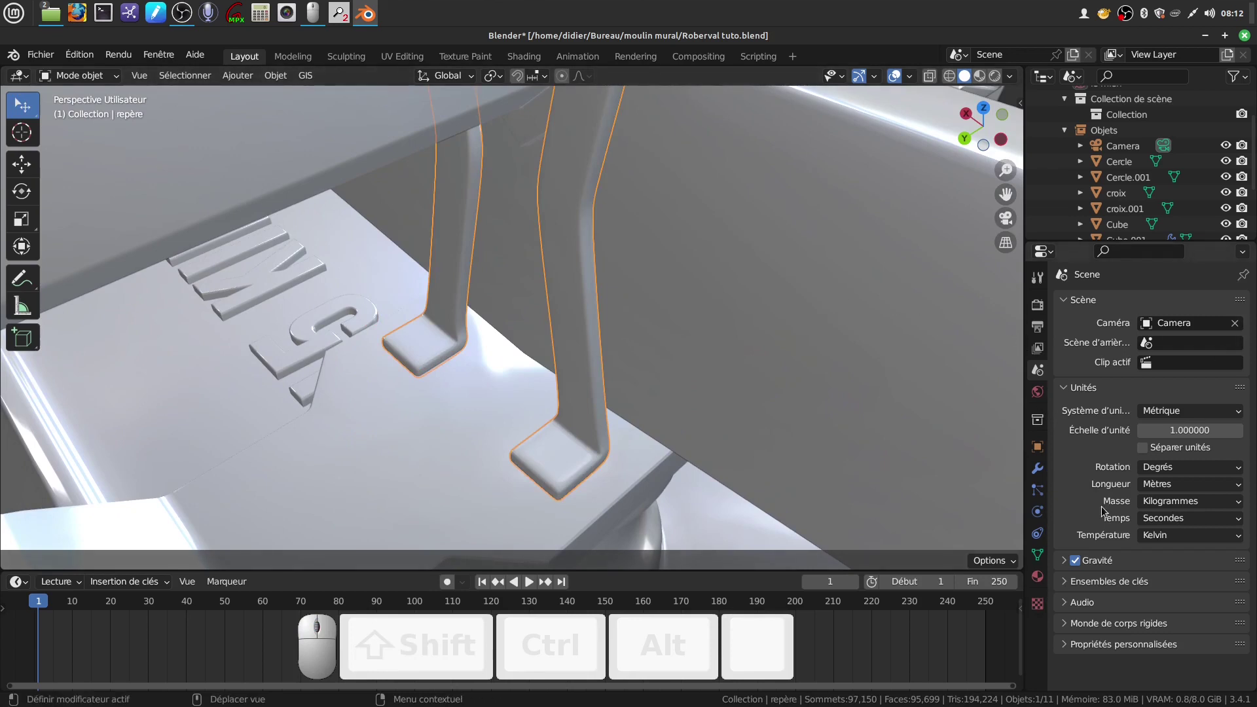
pyautogui.click(1043, 469)
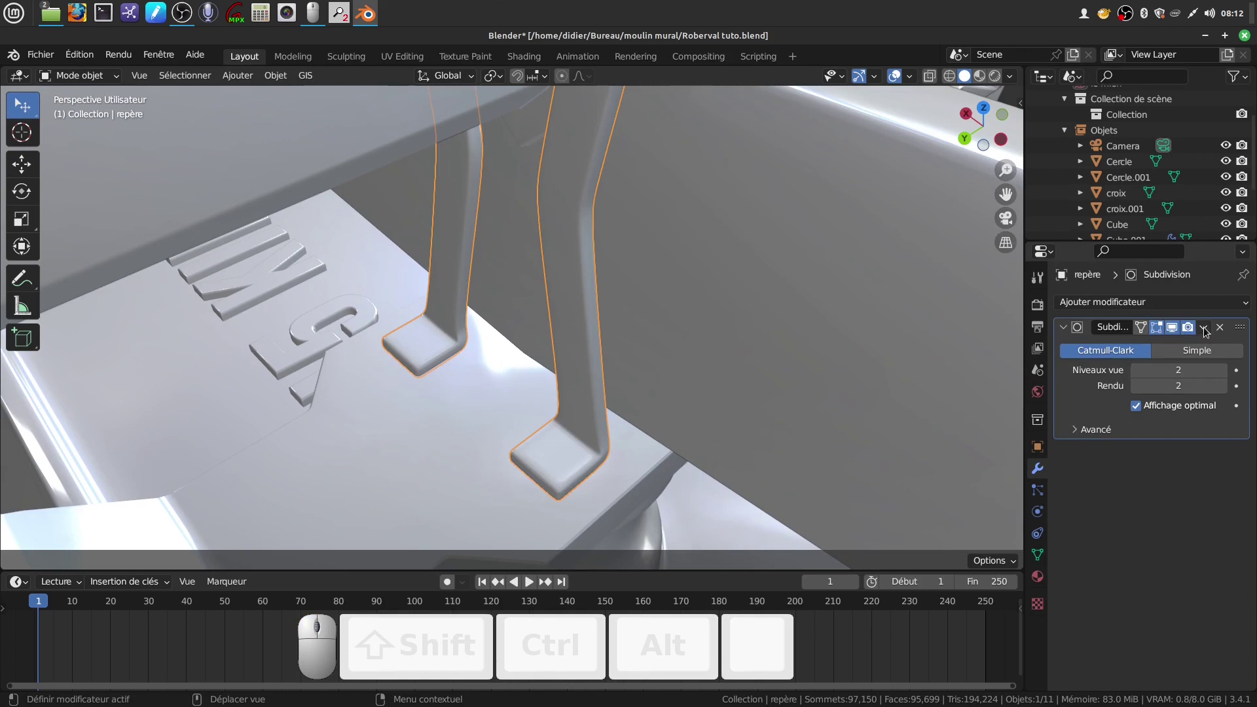
pyautogui.click(1204, 328)
pyautogui.click(1145, 343)
pyautogui.press('Tab')
pyautogui.moveTo(655, 340); pyautogui.dragTo(806, 288, button='middle')
pyautogui.press('Tab')
# Step: Remove the weighted normals modifier from Cube.001, the pair of end plates on the central crossbar
pyautogui.scroll(-5, 716, 337)
pyautogui.scroll(-4, 1136, 197)
pyautogui.click(1120, 224)
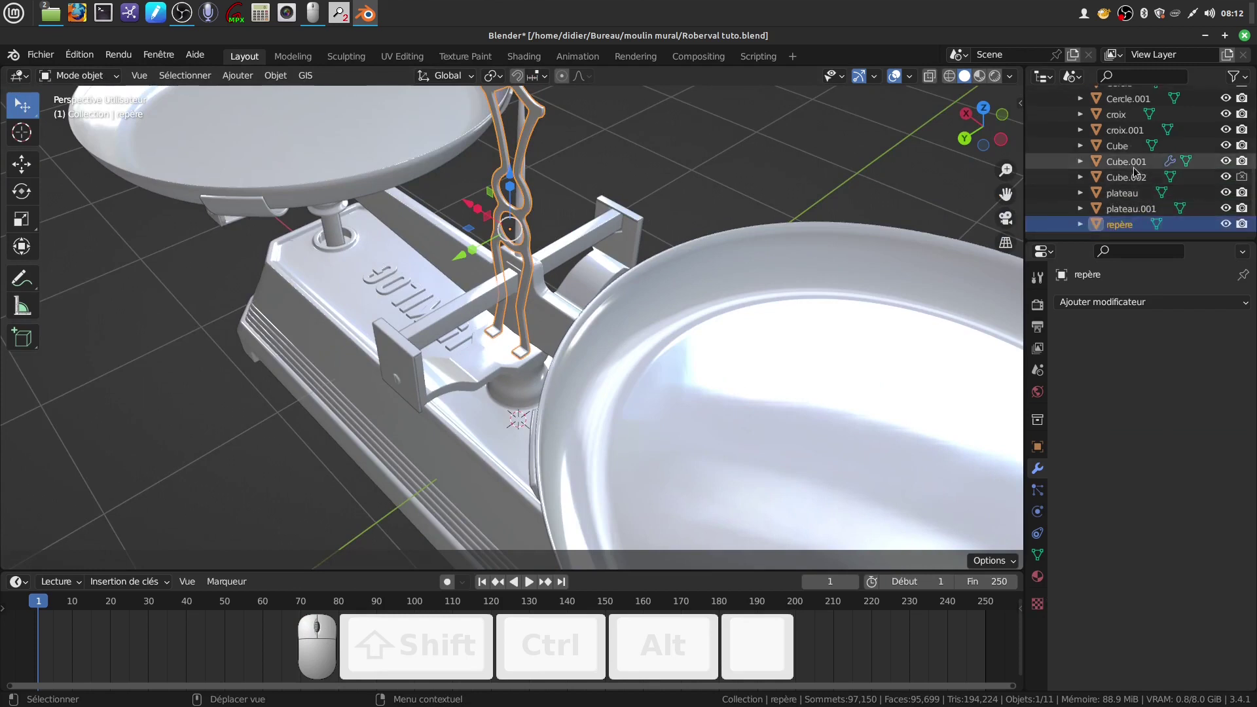
pyautogui.click(1127, 162)
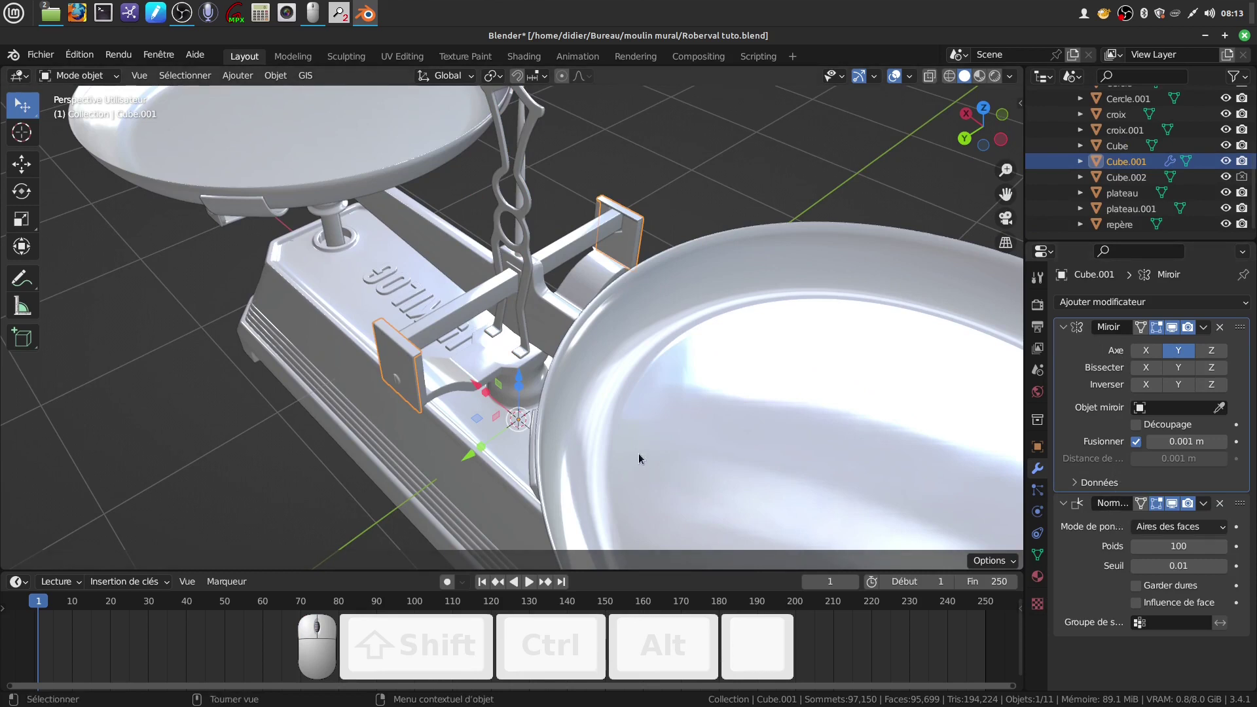
pyautogui.click(1220, 504)
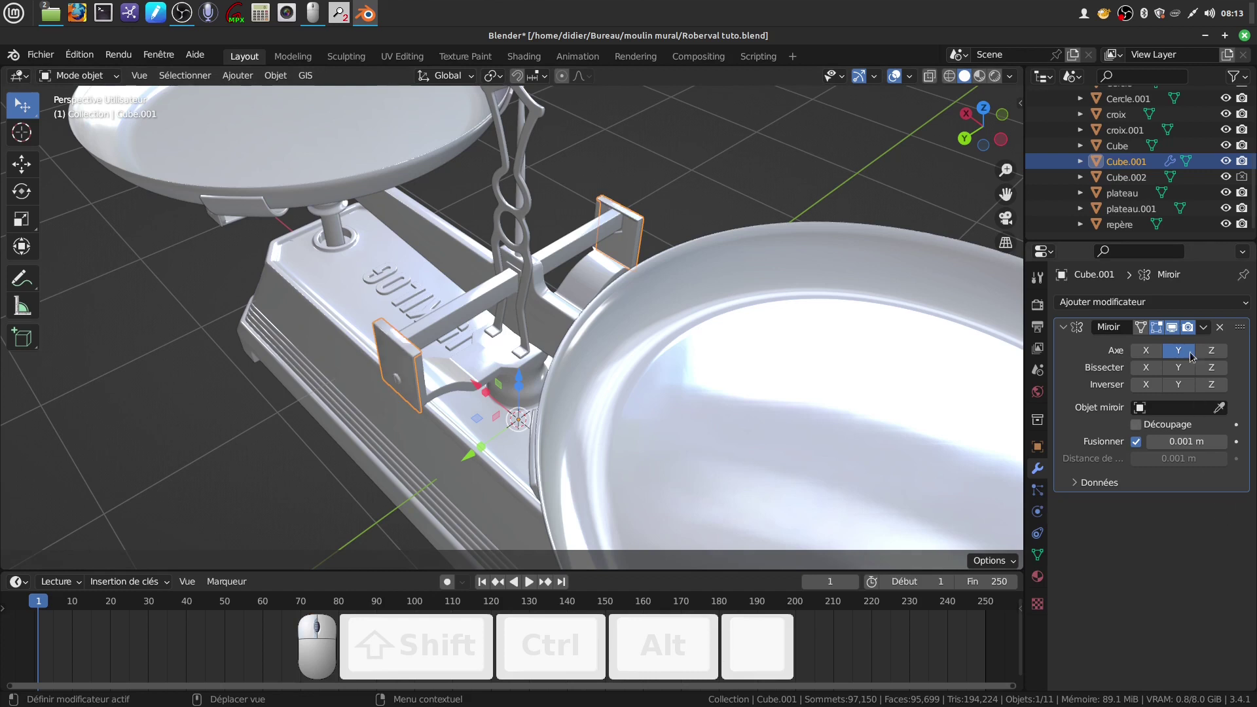
# Step: Inspect the mirrored end plates and apply the Y-axis Mirror modifier on Cube.001
pyautogui.scroll(1, 498, 387)
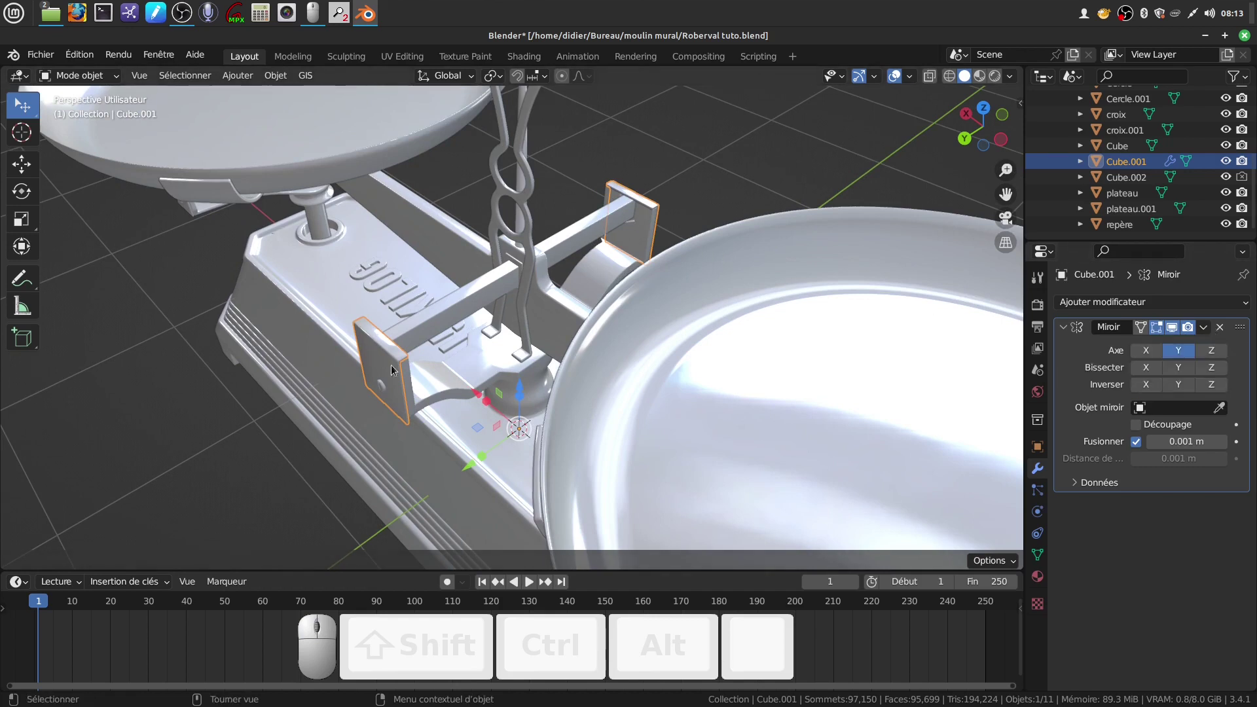
pyautogui.moveTo(476, 444); pyautogui.dragTo(401, 404, button='middle')
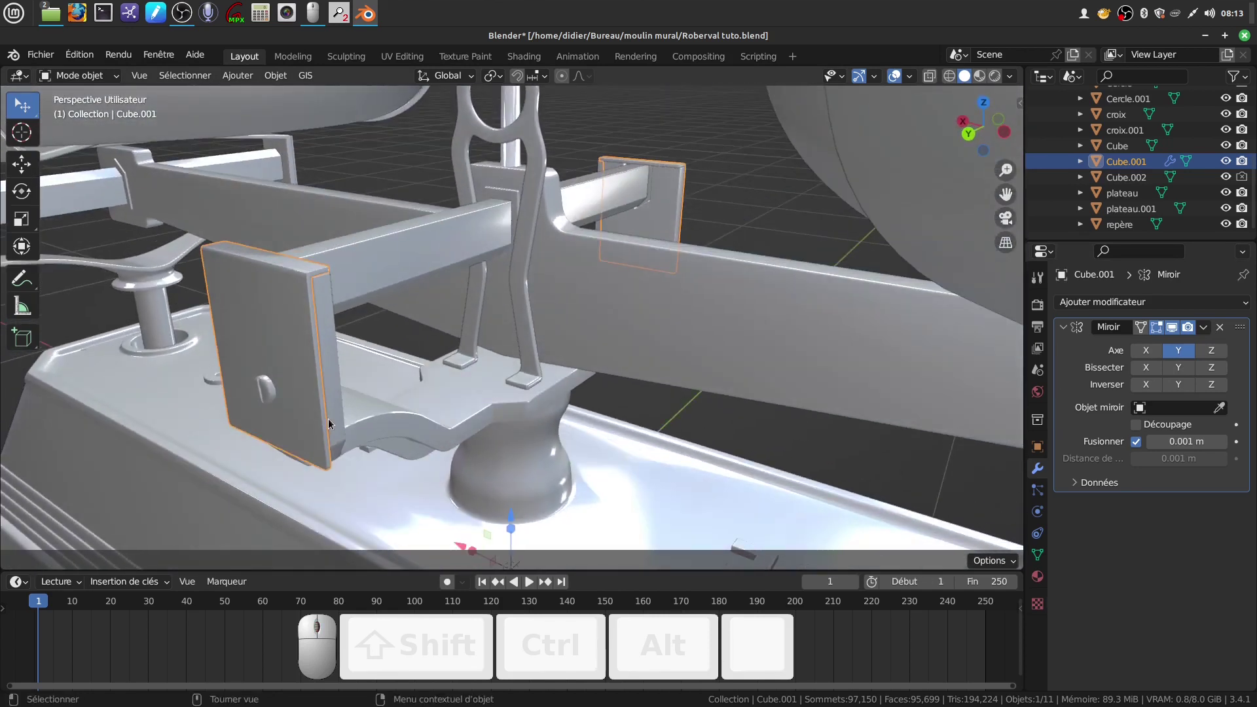
pyautogui.scroll(-5, 329, 424)
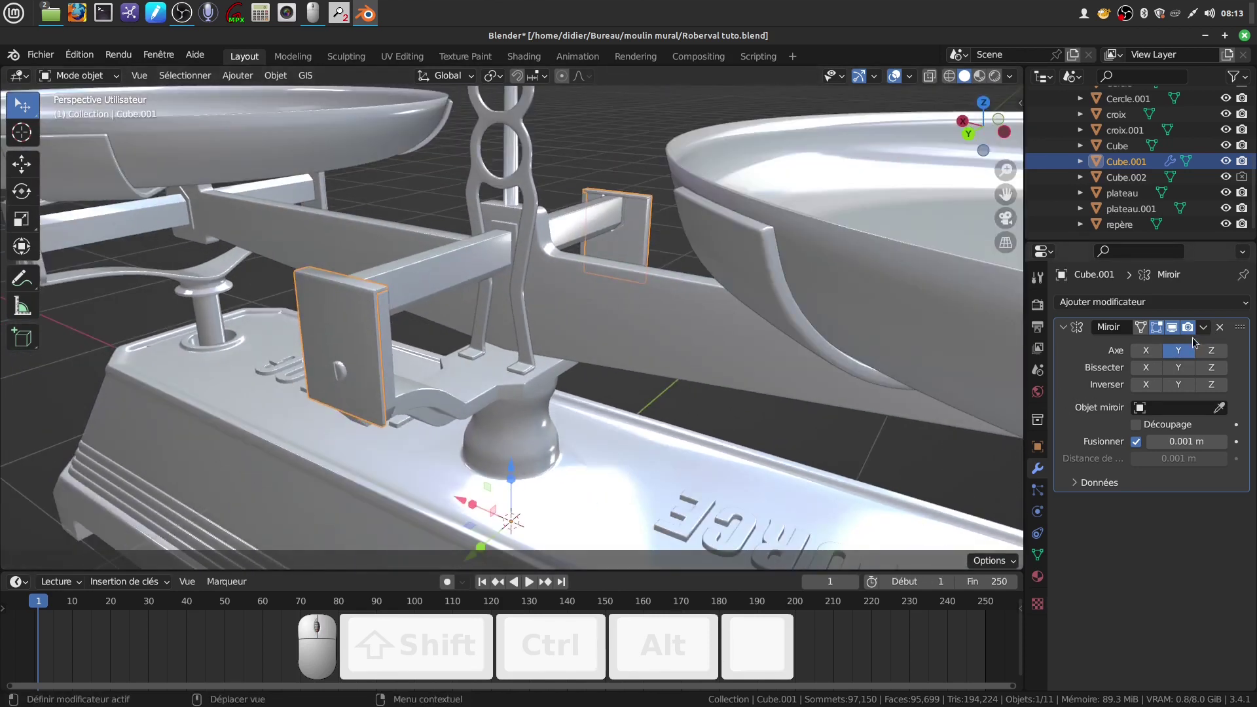
pyautogui.click(1247, 305)
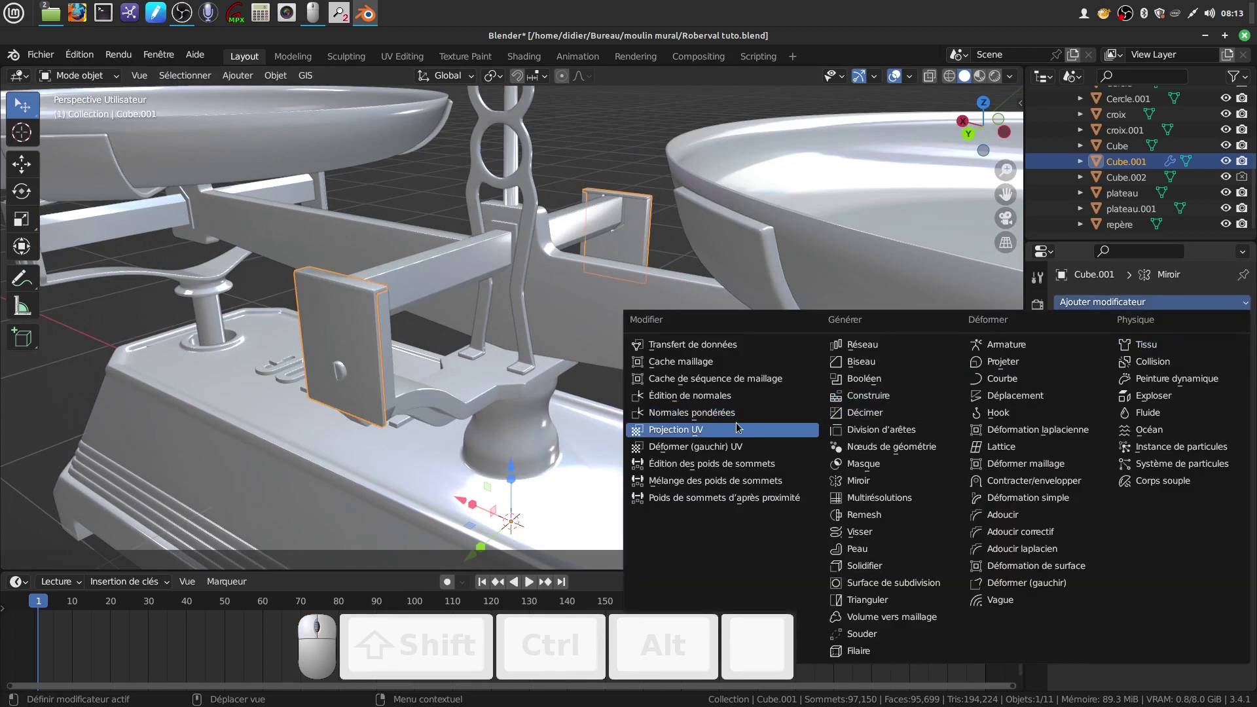
pyautogui.click(652, 166)
pyautogui.moveTo(652, 166); pyautogui.dragTo(599, 407, button='middle')
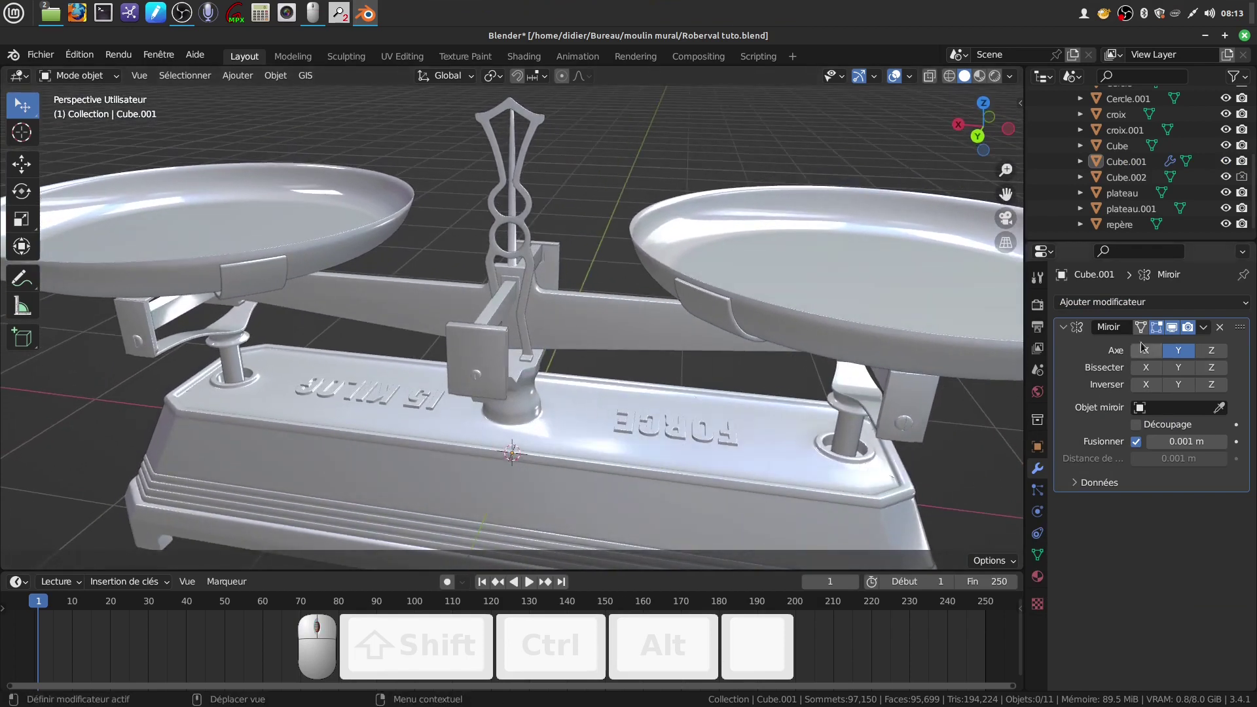
pyautogui.click(493, 364)
pyautogui.click(563, 215)
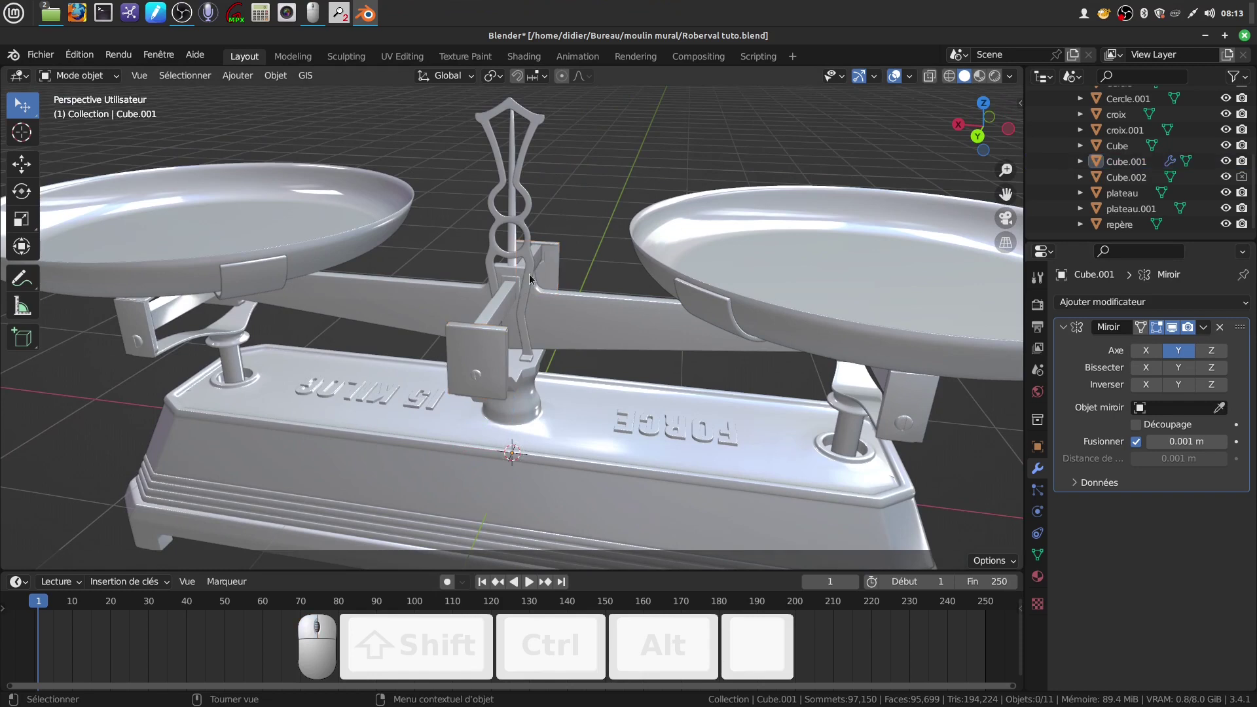
pyautogui.click(1205, 331)
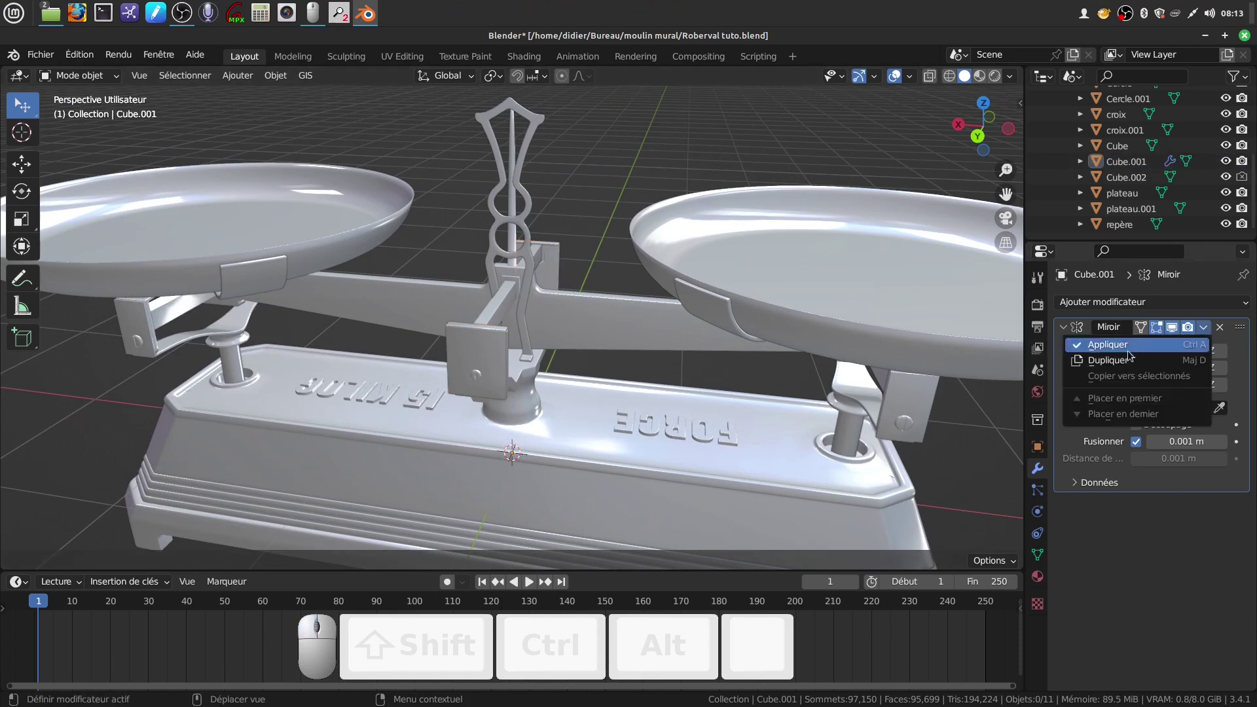
pyautogui.click(1118, 353)
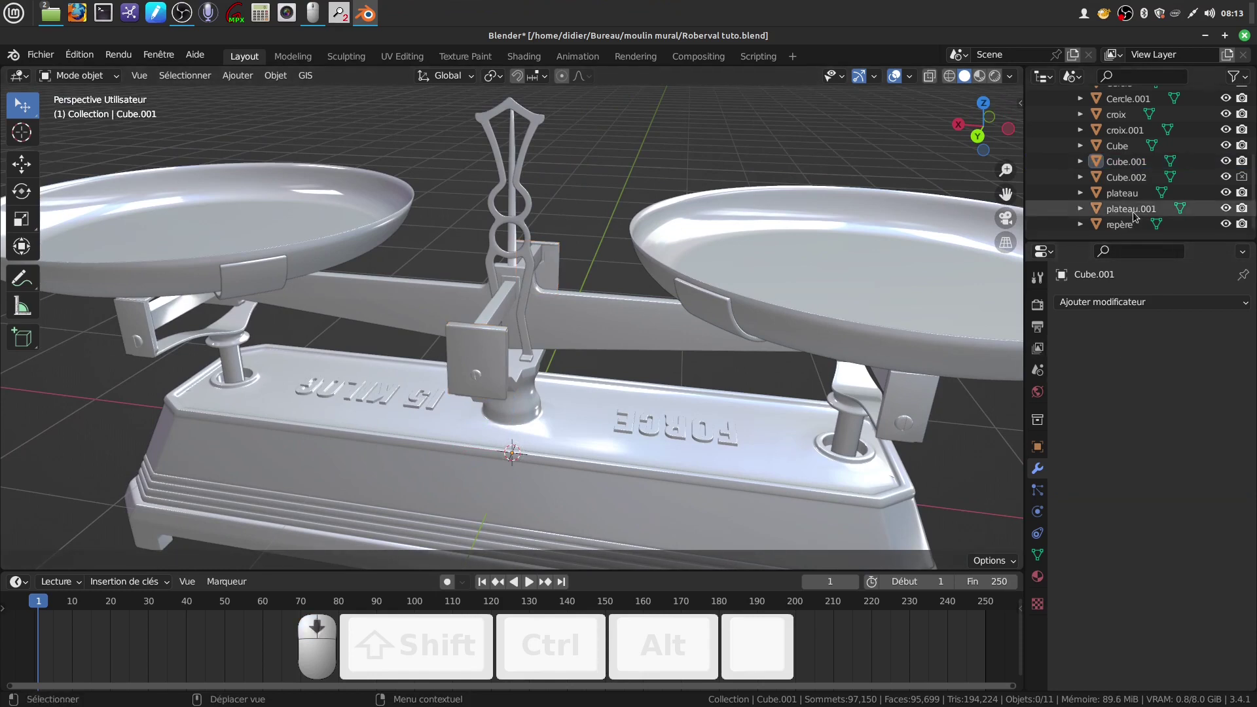
pyautogui.scroll(5, 1147, 203)
pyautogui.scroll(-5, 1148, 203)
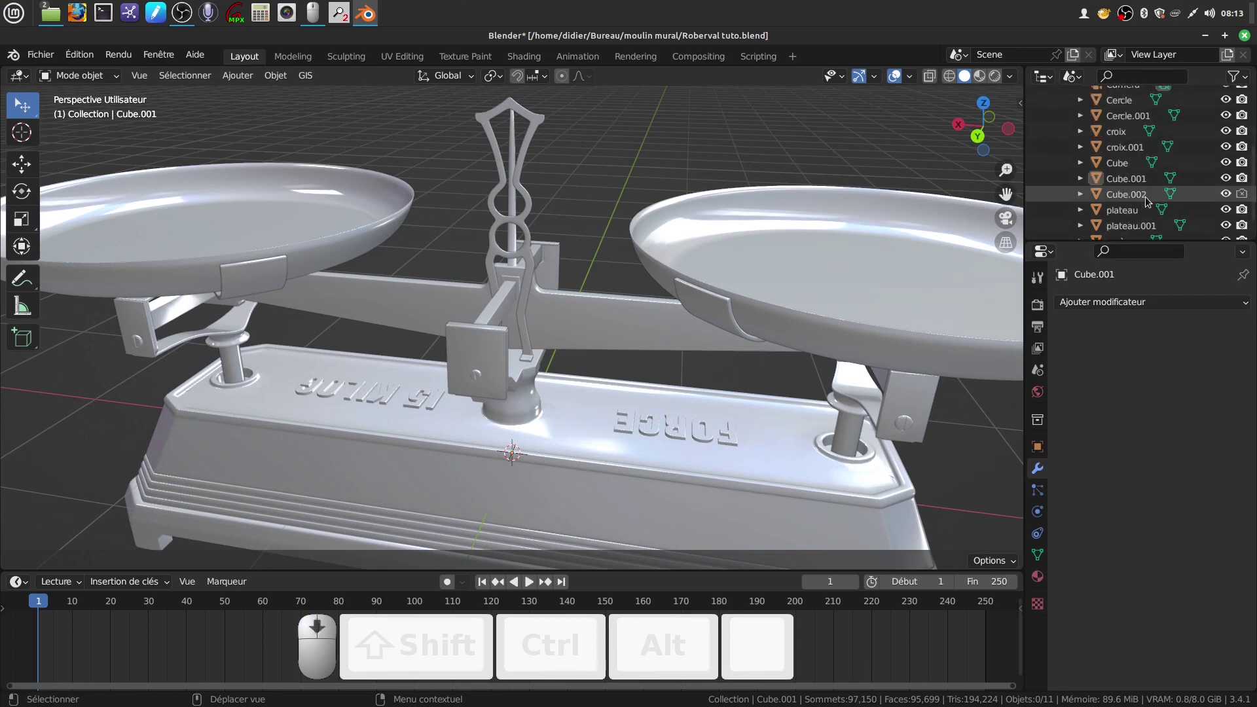
# Step: Add a UV sphere with 32 segments, 16 rings and a 1 m radius at the world origin
pyautogui.moveTo(676, 262); pyautogui.dragTo(490, 371, button='middle')
pyautogui.keyDown('shift'); pyautogui.moveTo(744, 379); pyautogui.dragTo(657, 312, button='middle'); pyautogui.keyUp('shift')
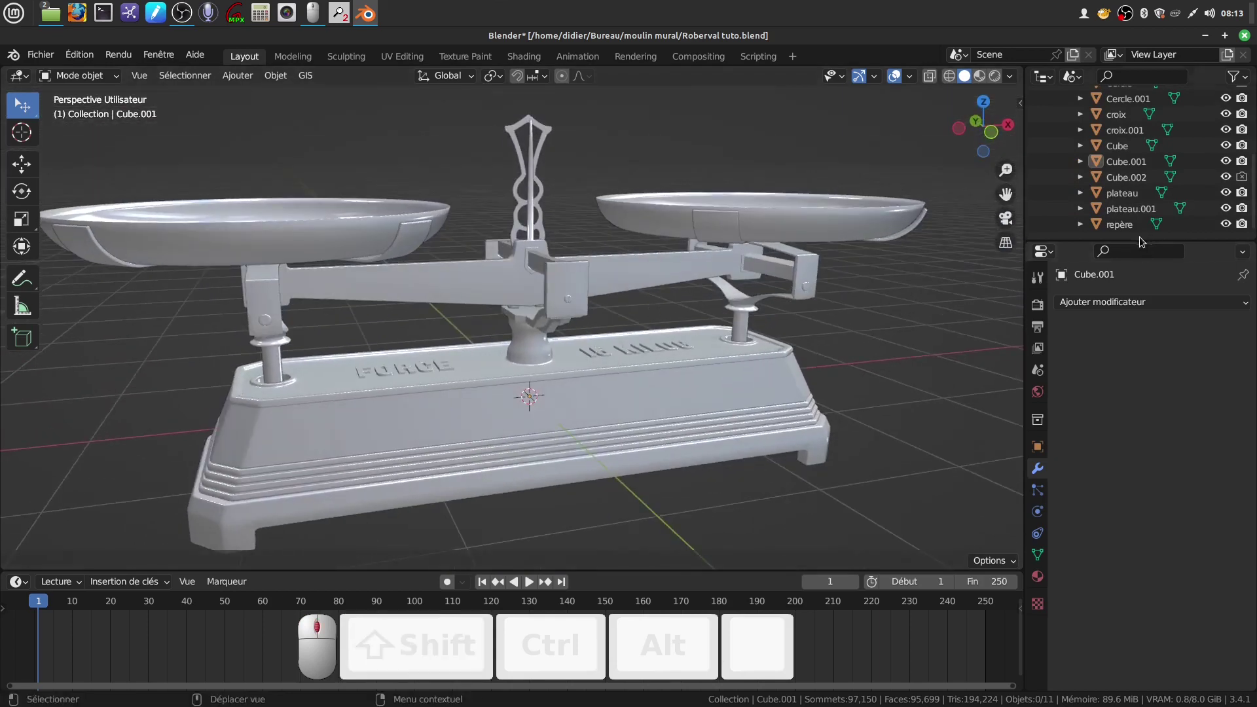
pyautogui.moveTo(548, 317); pyautogui.dragTo(789, 314, button='middle')
pyautogui.keyDown('shift'); pyautogui.moveTo(670, 329); pyautogui.dragTo(779, 299, button='middle'); pyautogui.keyUp('shift')
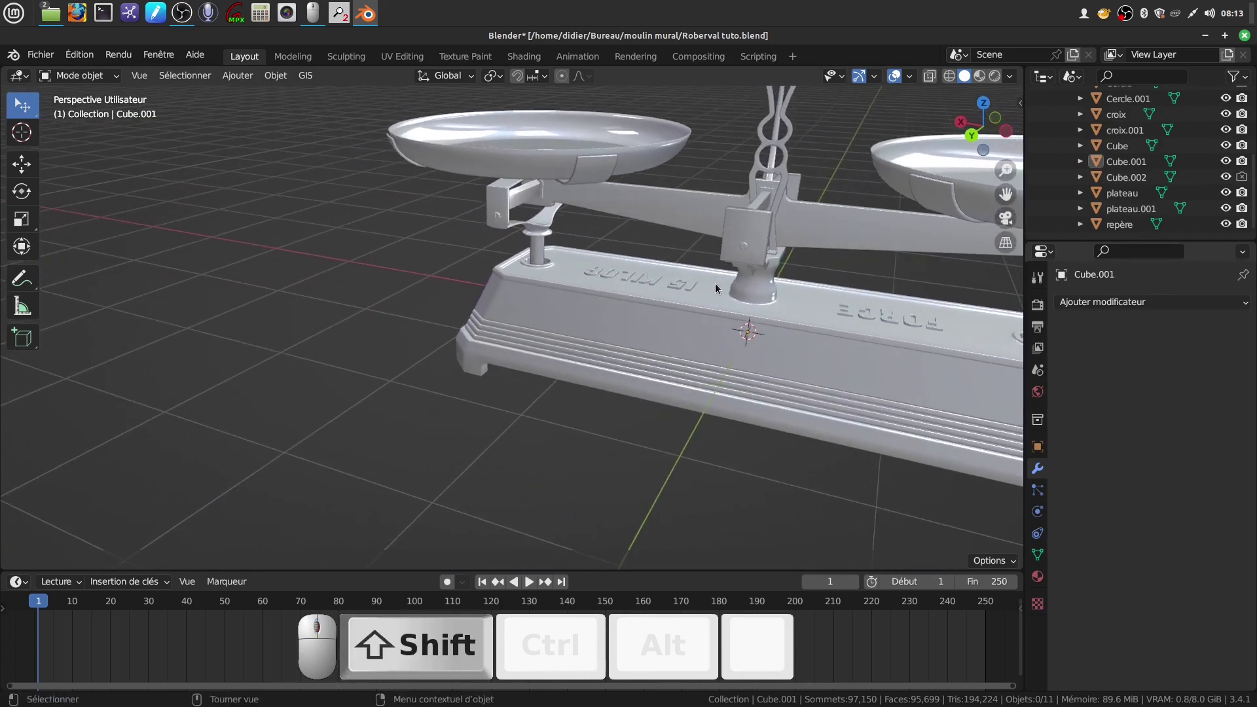
pyautogui.click(237, 75)
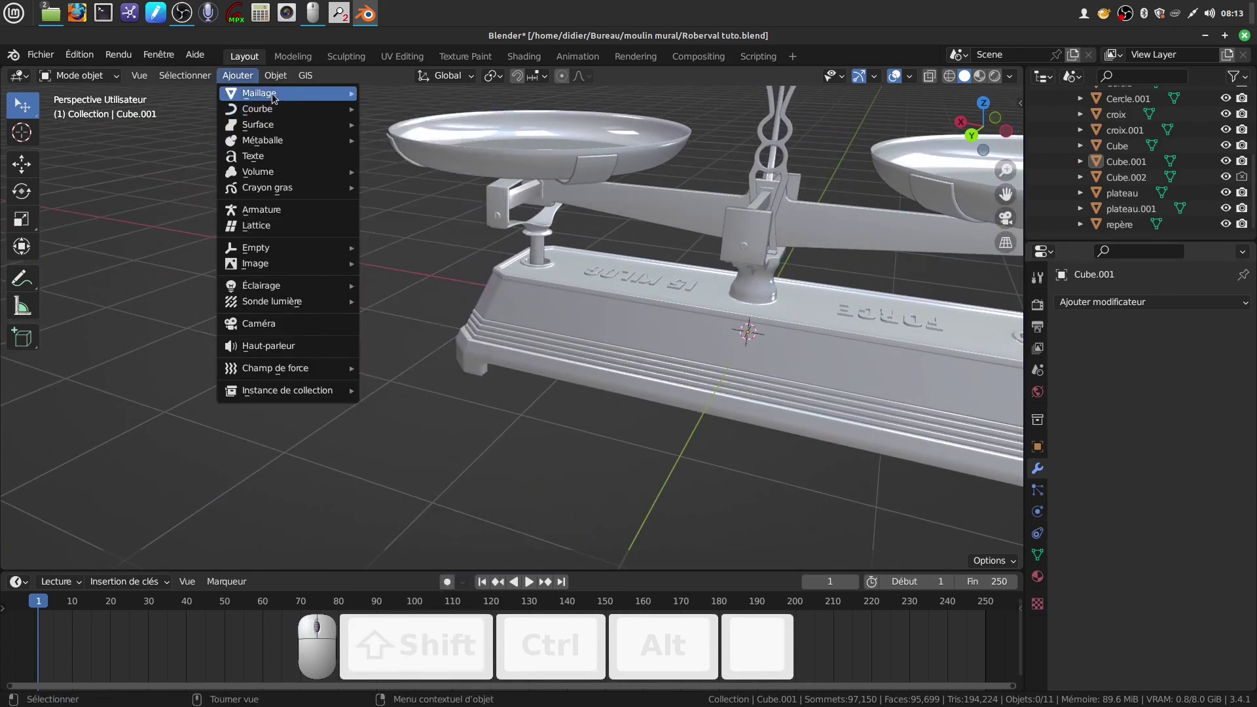
pyautogui.moveTo(274, 98)
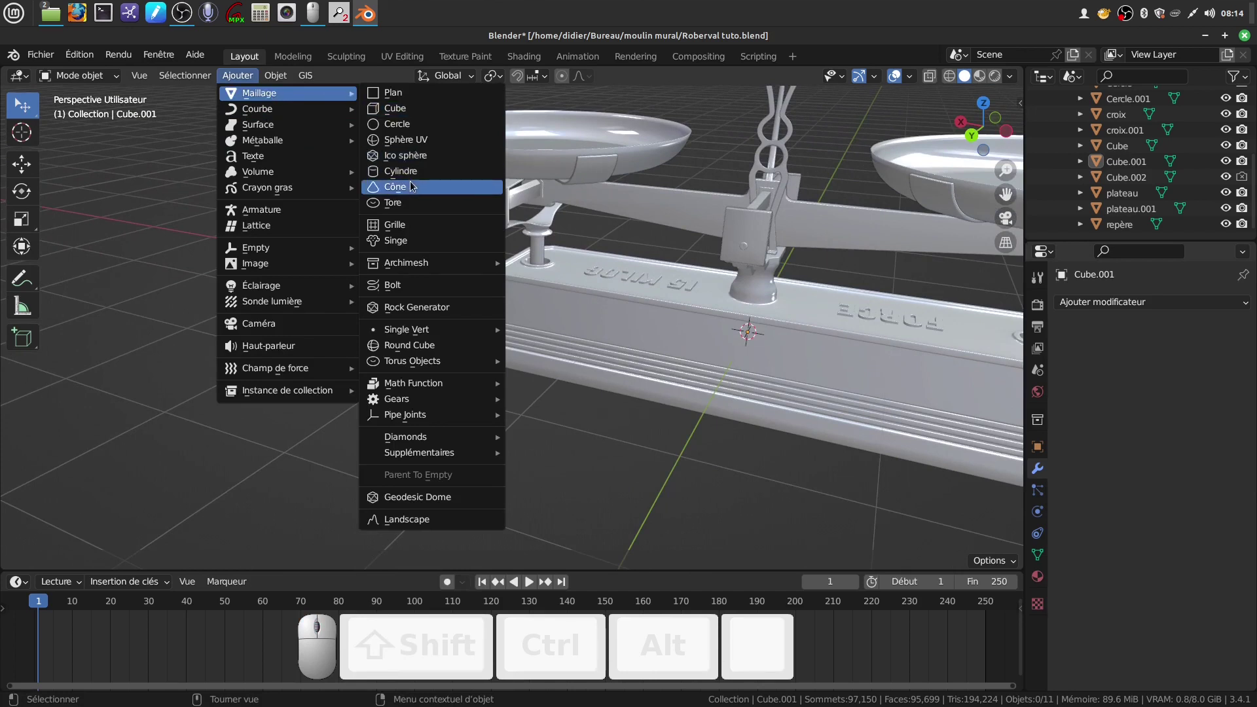
pyautogui.click(408, 141)
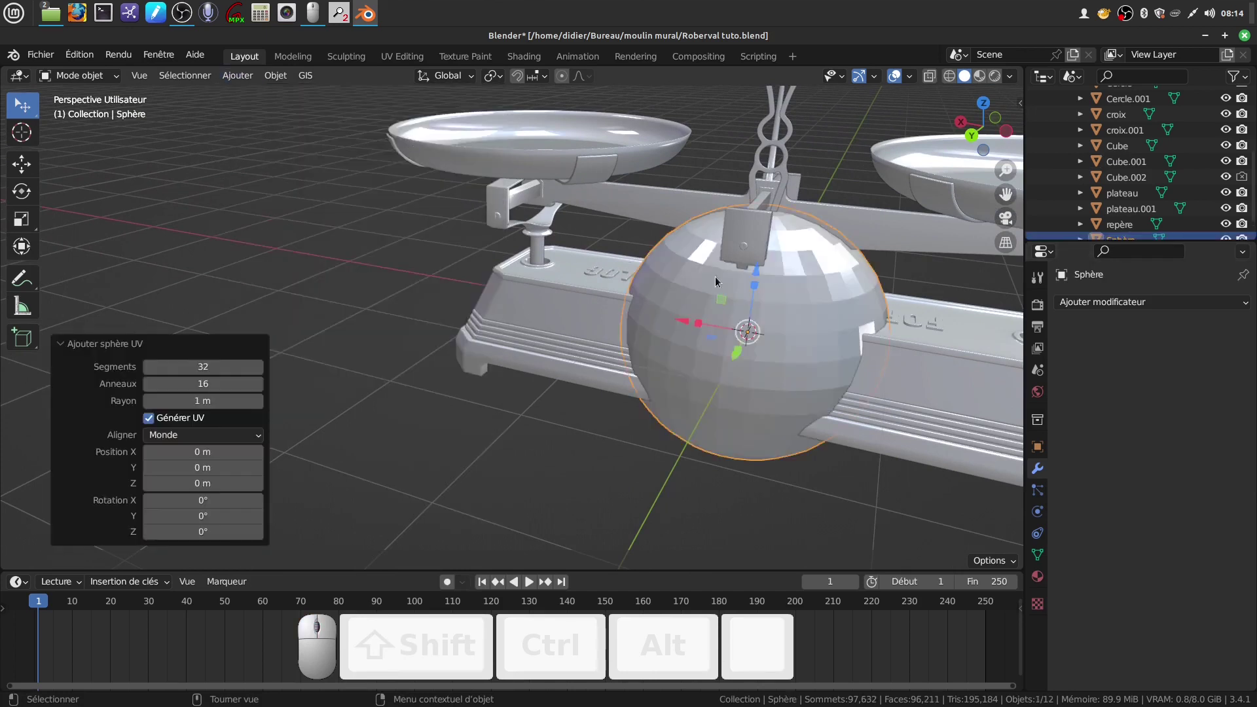
# Step: Move the sphere about 4.57 m along Y so it stands clear of the scale
pyautogui.scroll(-4, 707, 301)
pyautogui.moveTo(674, 301); pyautogui.dragTo(633, 320, button='middle')
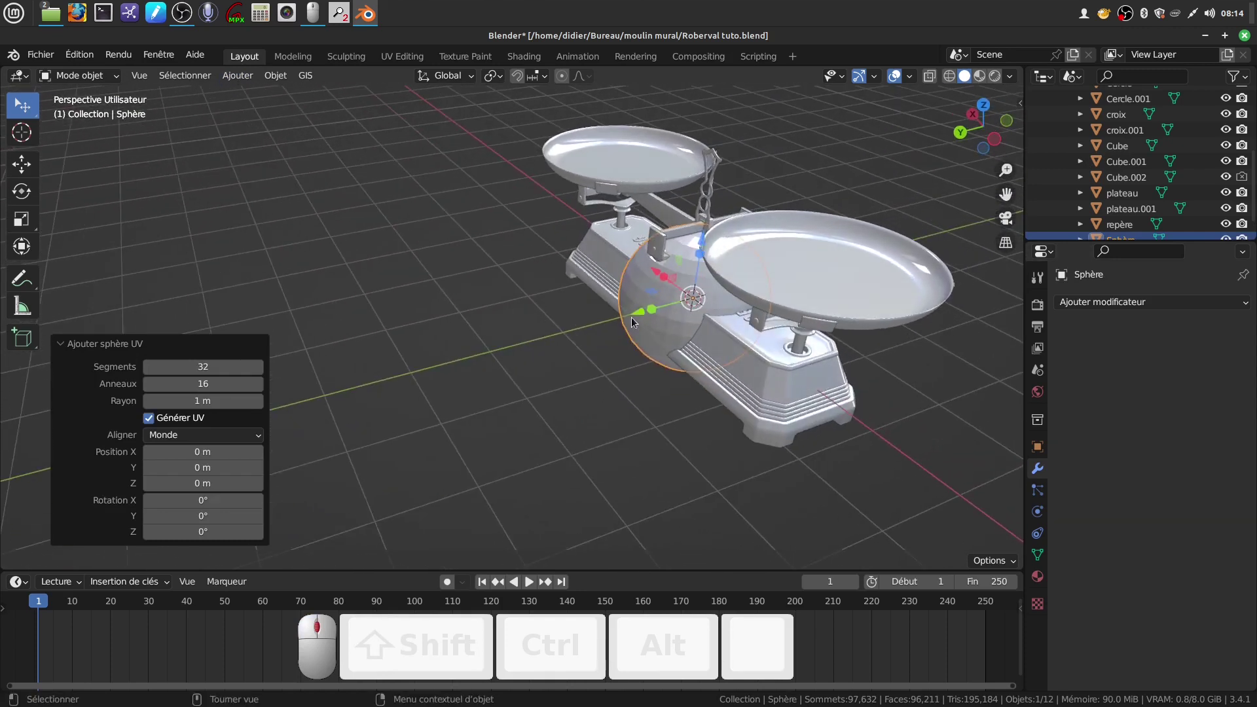
pyautogui.moveTo(634, 315); pyautogui.dragTo(291, 329)
pyautogui.keyDown('shift'); pyautogui.moveTo(291, 328); pyautogui.dragTo(486, 328, button='middle'); pyautogui.keyUp('shift')
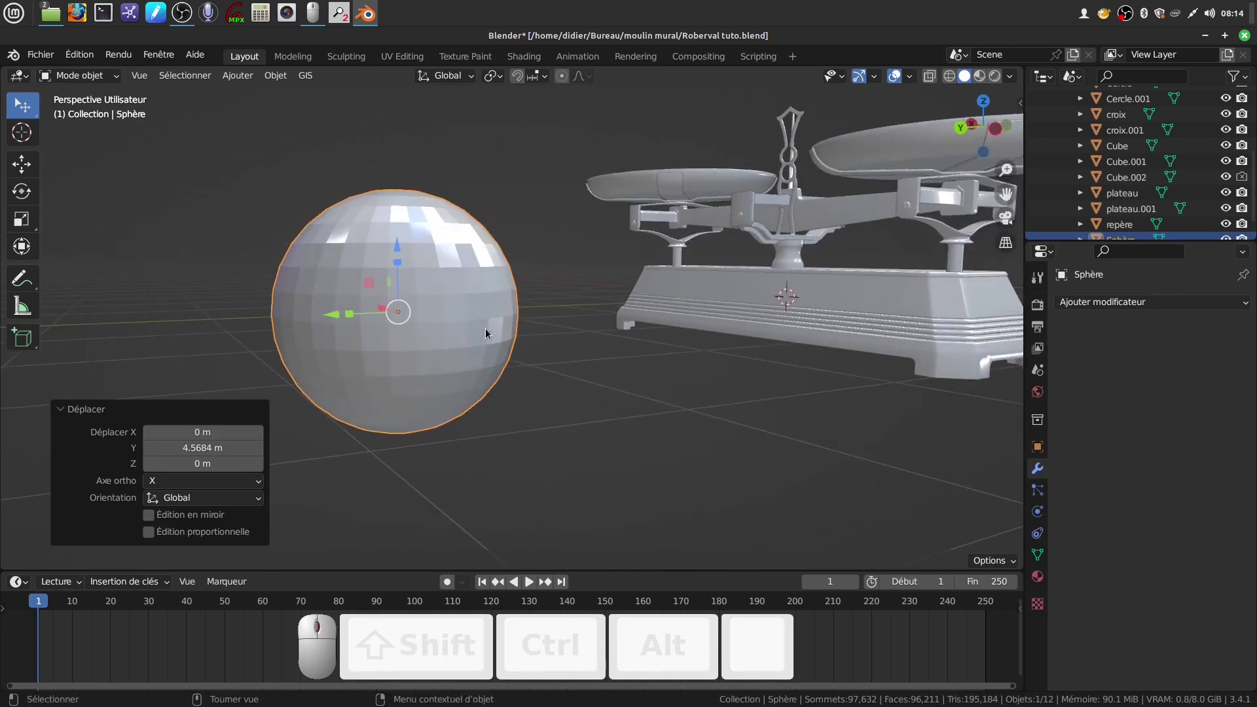
# Step: Rip the sphere along an edge loop just above its equator and delete all linked vertices below it
pyautogui.scroll(3, 485, 328)
pyautogui.press('Tab')
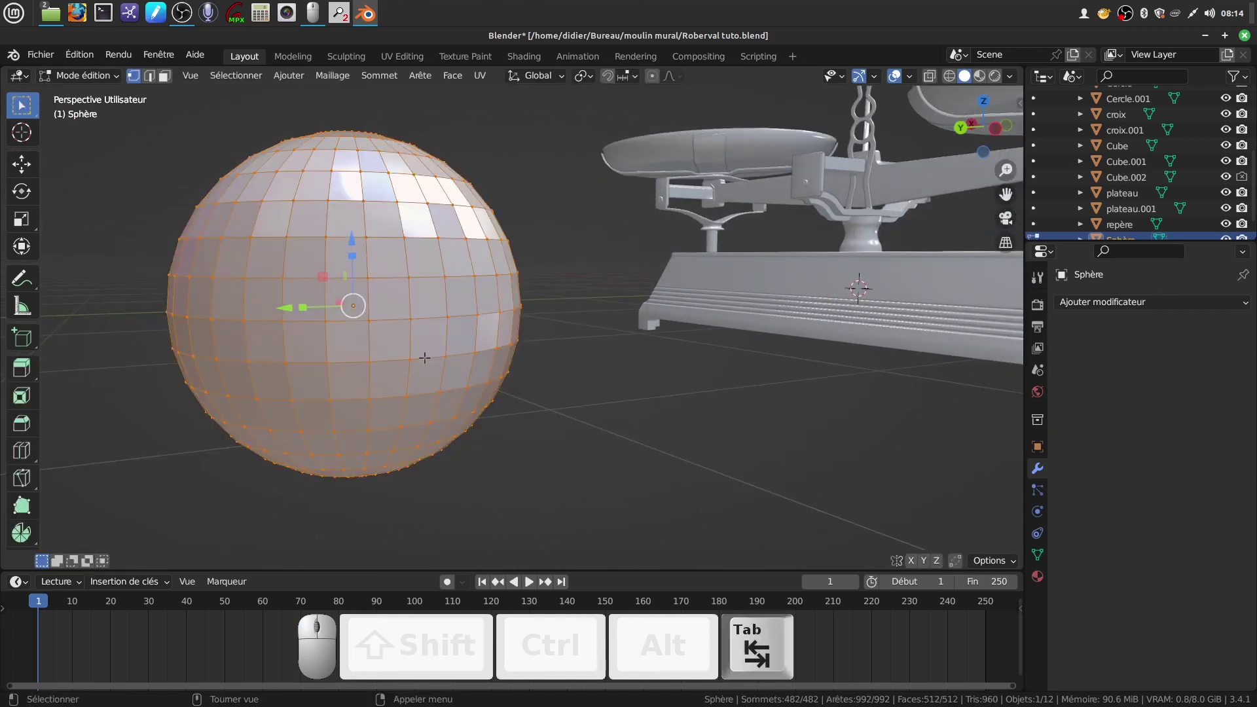
pyautogui.keyDown('alt'); pyautogui.click(417, 275); pyautogui.keyUp('alt')
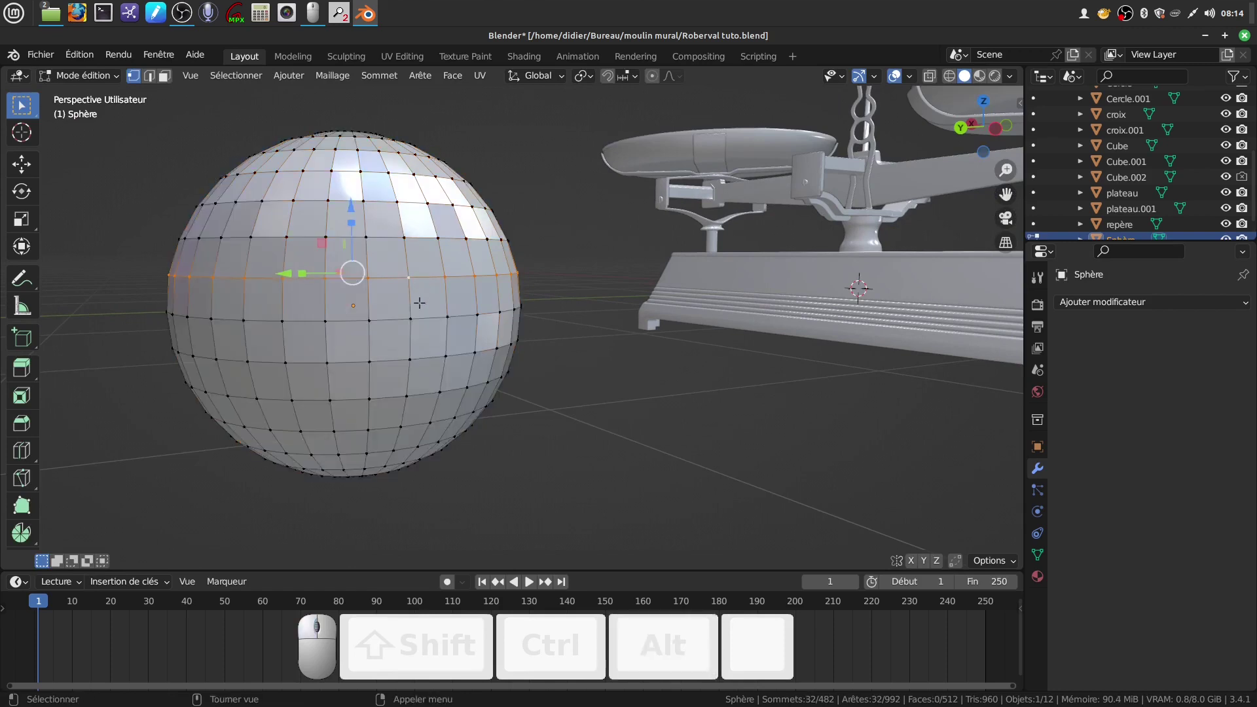
pyautogui.press('v')
pyautogui.click(404, 310)
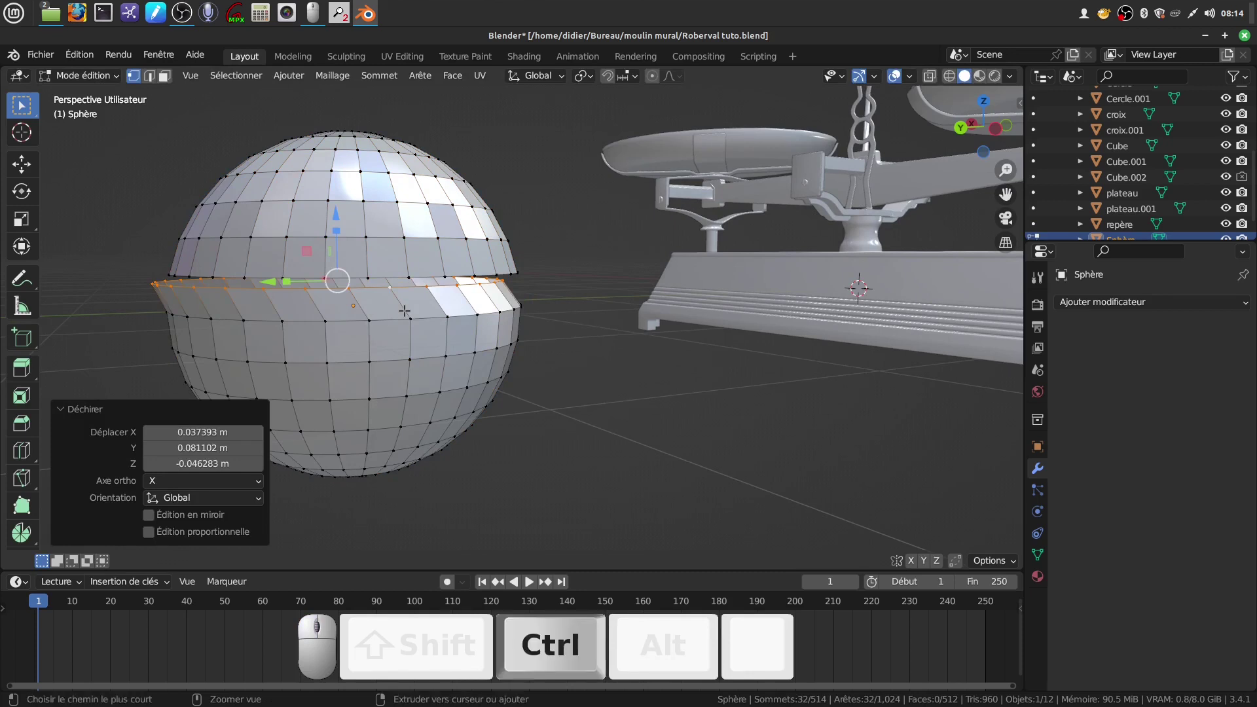
pyautogui.hotkey('ctrl', 'l')
pyautogui.press('x')
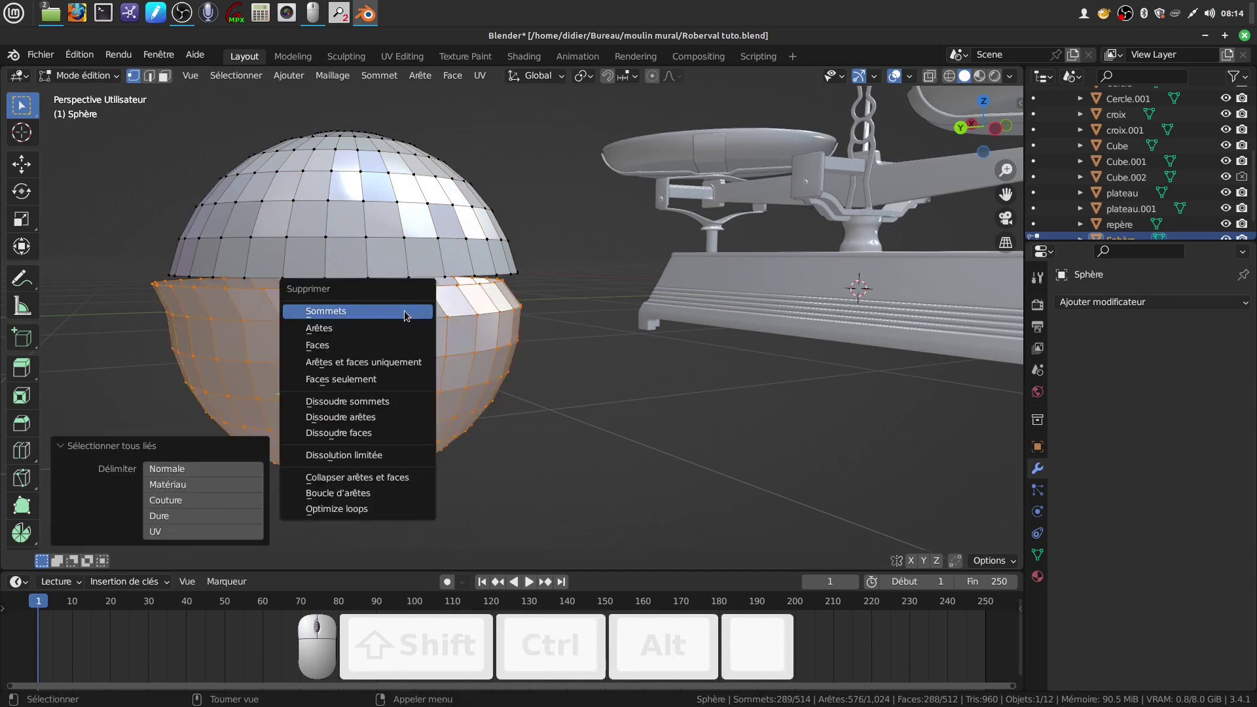
pyautogui.click(404, 310)
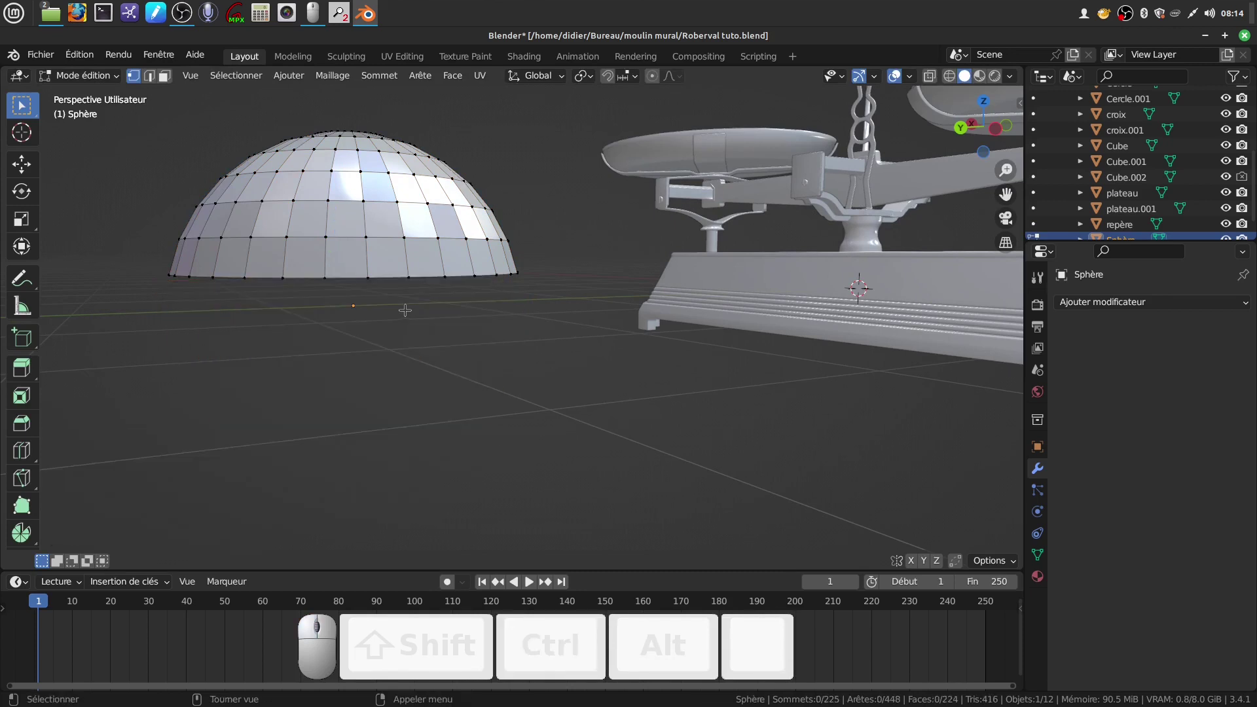
# Step: Extrude the dome's open bottom edge loop inward, scaled to about 0.665, to form a flat rim
pyautogui.keyDown('alt'); pyautogui.click(389, 276); pyautogui.keyUp('alt')
pyautogui.moveTo(389, 276); pyautogui.dragTo(492, 338, button='middle')
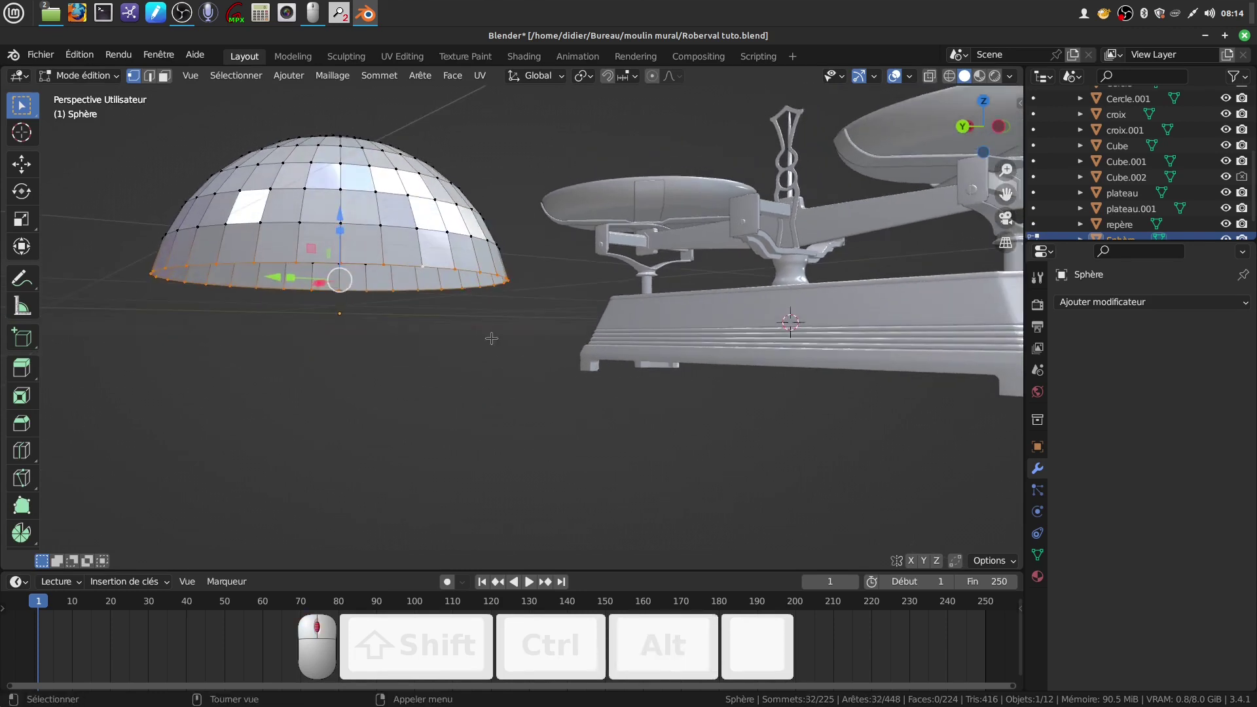
pyautogui.press('e')
pyautogui.press('s')
pyautogui.click(438, 329)
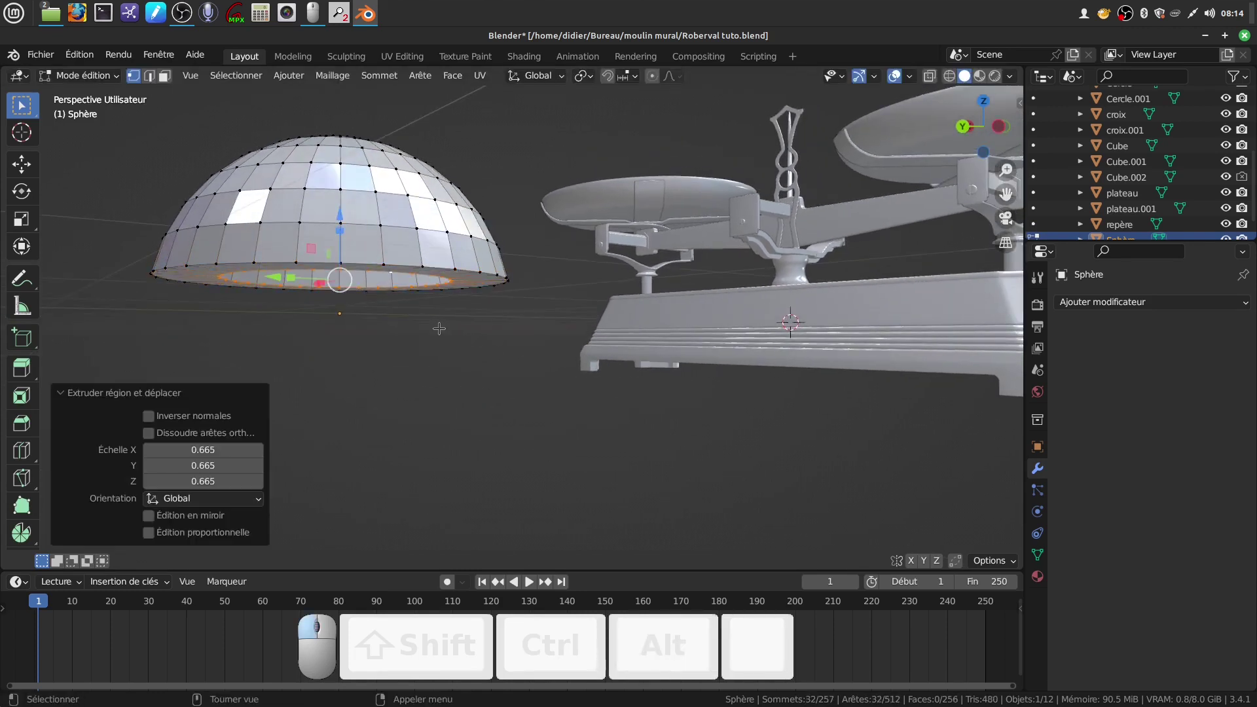
# Step: Set the dome's origin to the selected inner rim loop
pyautogui.scroll(2, 452, 320)
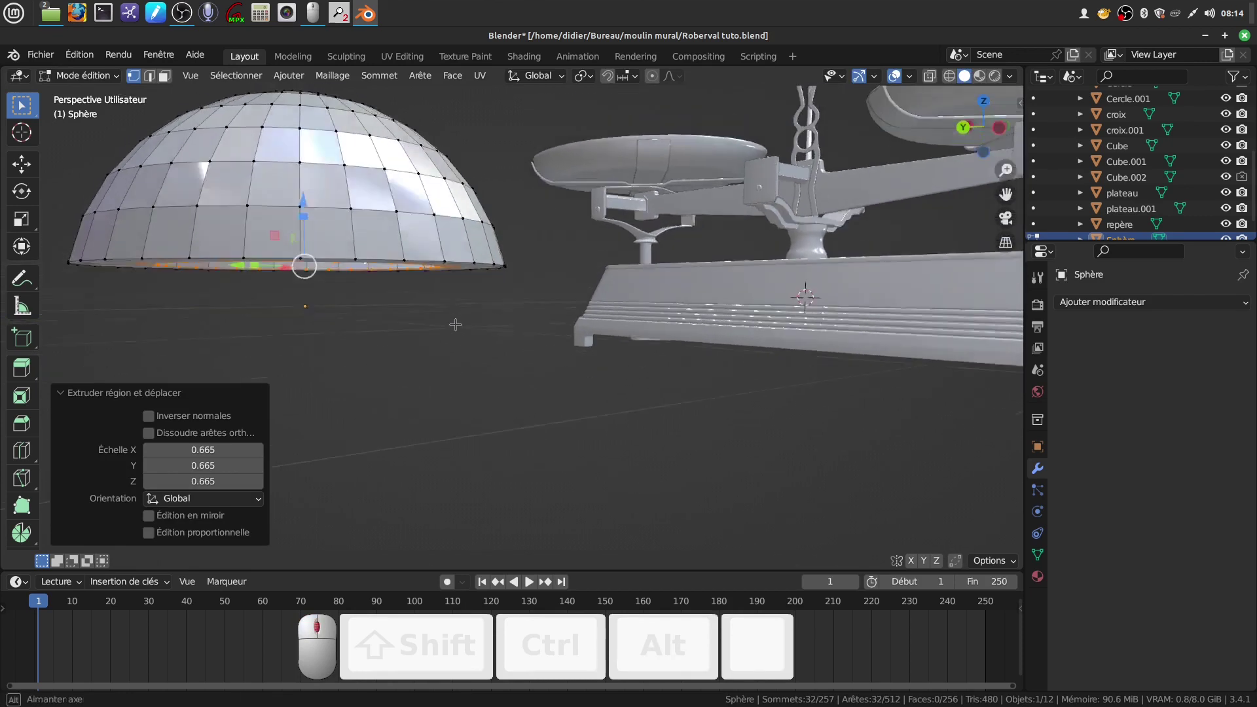
pyautogui.press('q')
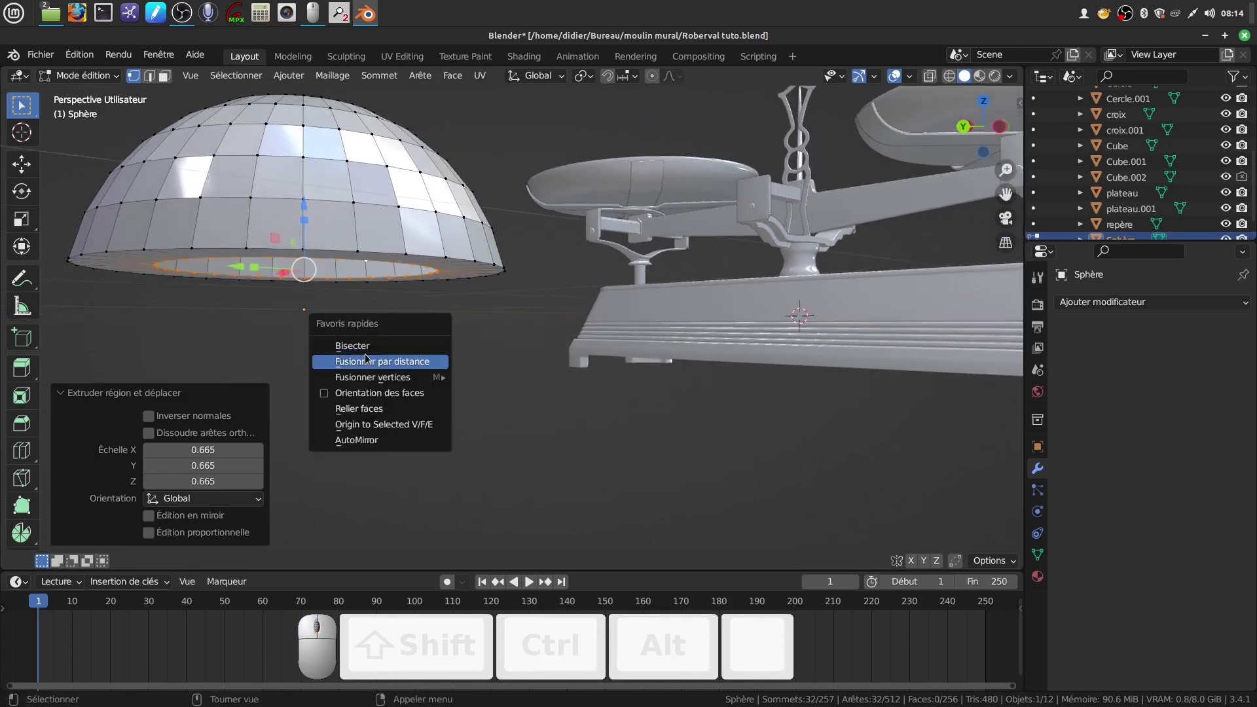
pyautogui.click(335, 425)
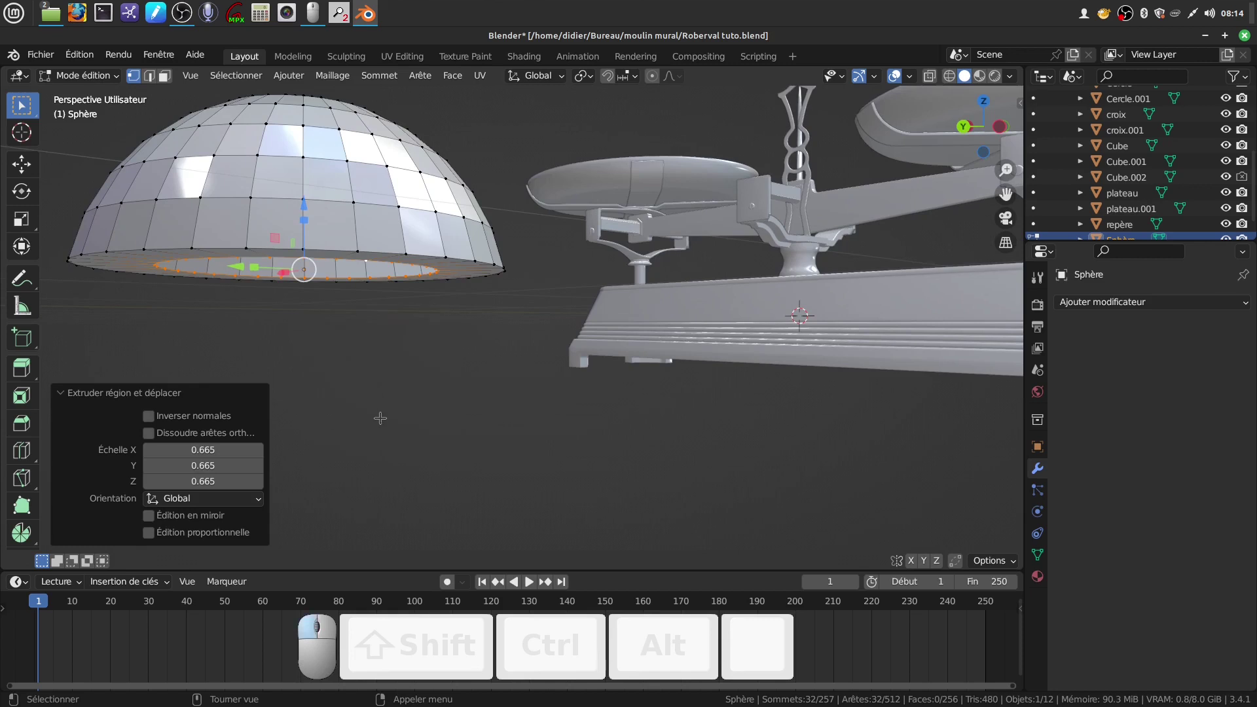
# Step: Bevel the dome's outer bottom edge loop about 0.034 m wide with 3 segments
pyautogui.keyDown('alt'); pyautogui.click(391, 252); pyautogui.keyUp('alt')
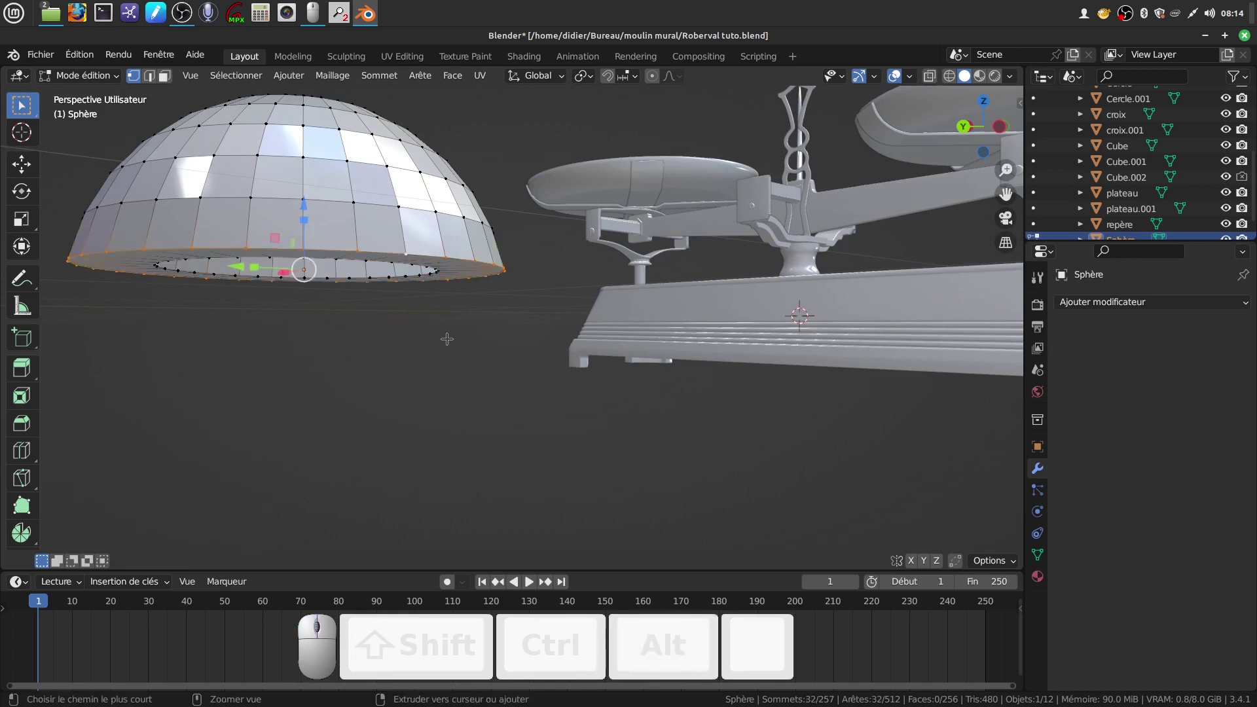
pyautogui.hotkey('ctrl', 'b')
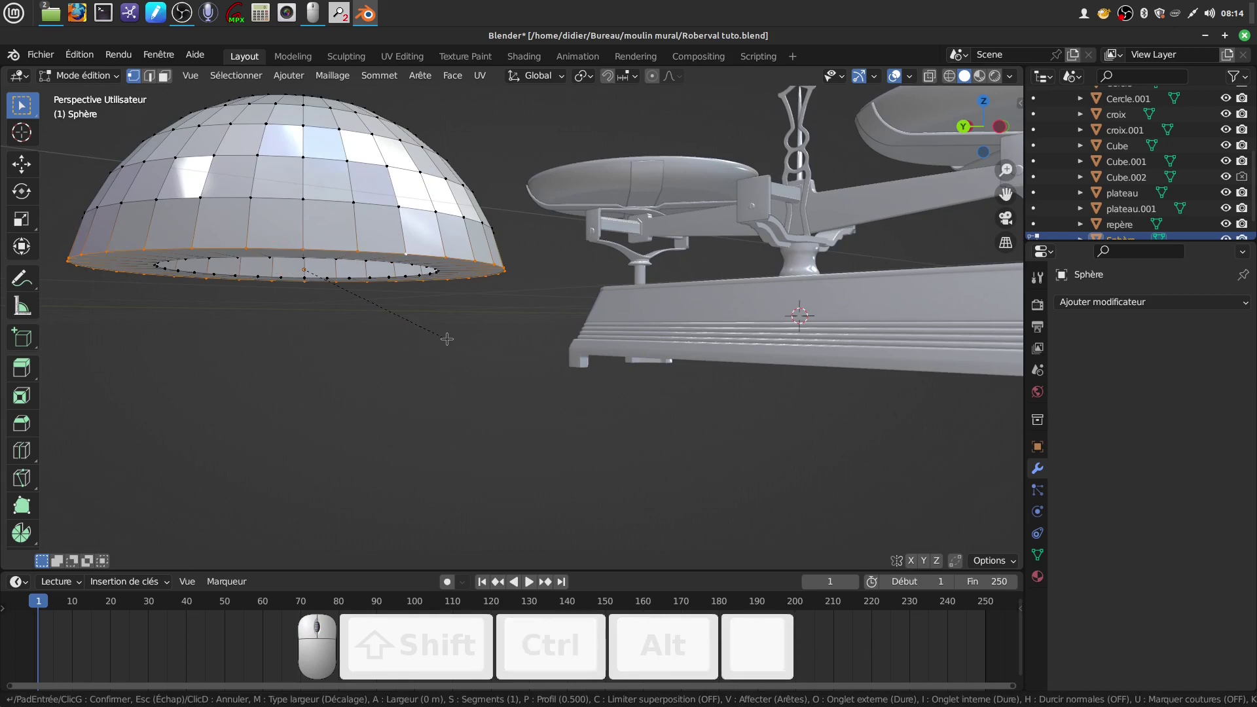
pyautogui.scroll(1, 459, 336)
pyautogui.click(459, 336)
pyautogui.scroll(-5, 452, 327)
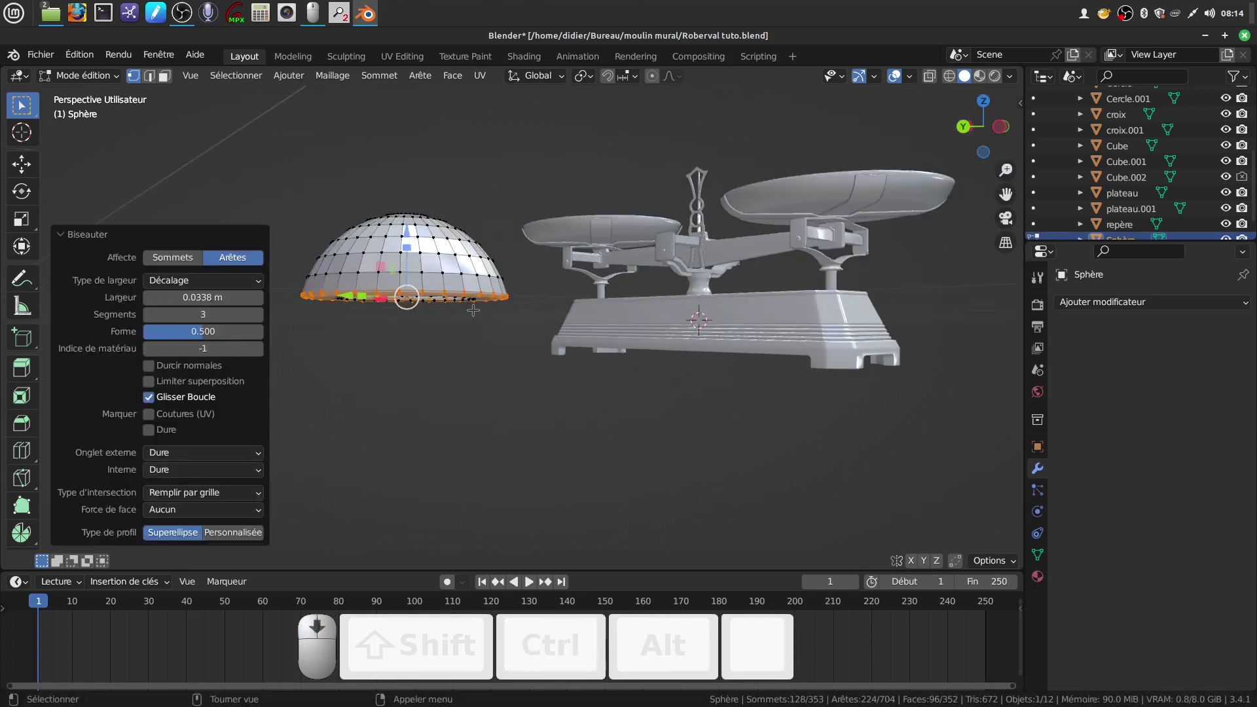
# Step: Return to object mode and shade the dome smooth with auto smooth at 30°
pyautogui.moveTo(406, 308); pyautogui.dragTo(448, 297, button='middle')
pyautogui.press('Tab')
pyautogui.rightClick(448, 296)
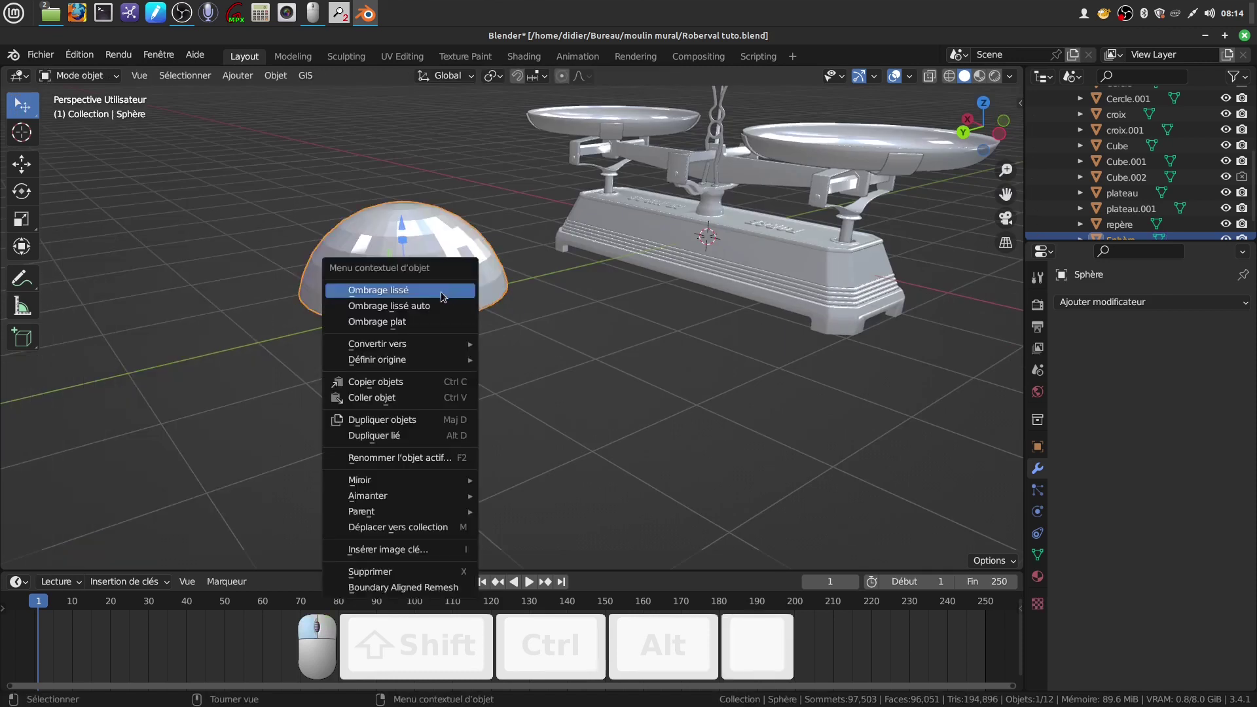
pyautogui.click(442, 296)
pyautogui.rightClick(442, 292)
pyautogui.click(468, 304)
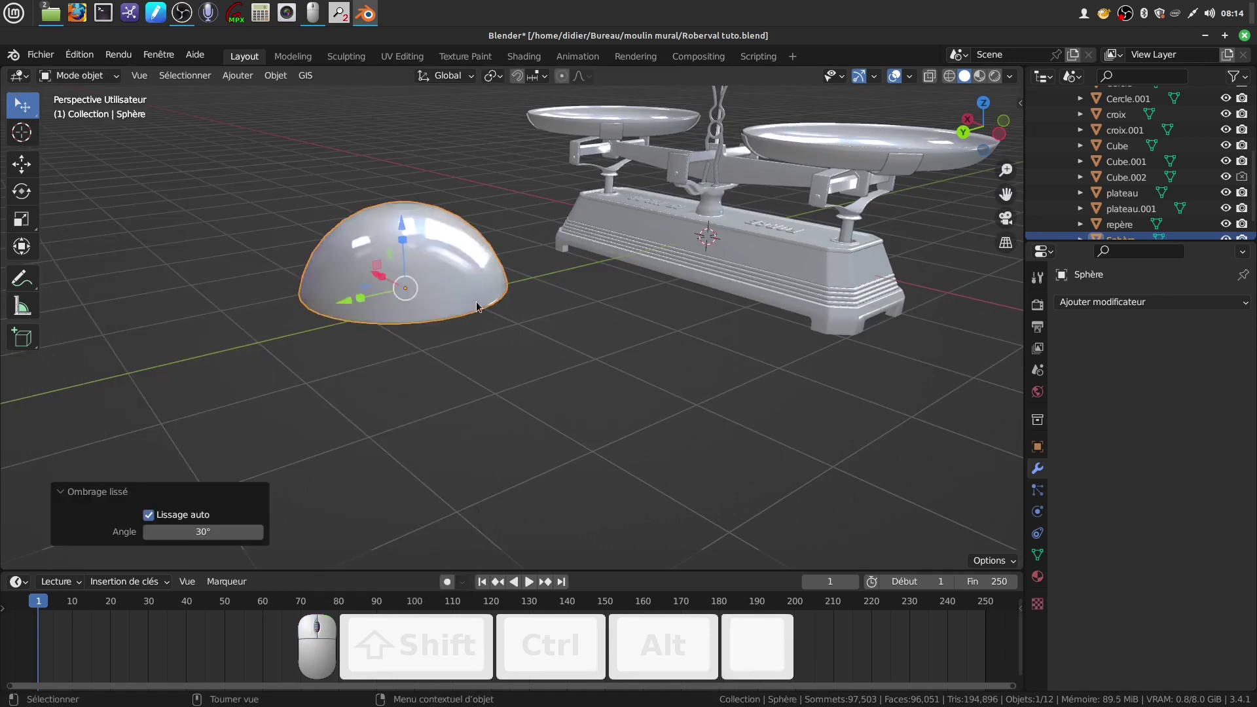
pyautogui.scroll(-3, 476, 301)
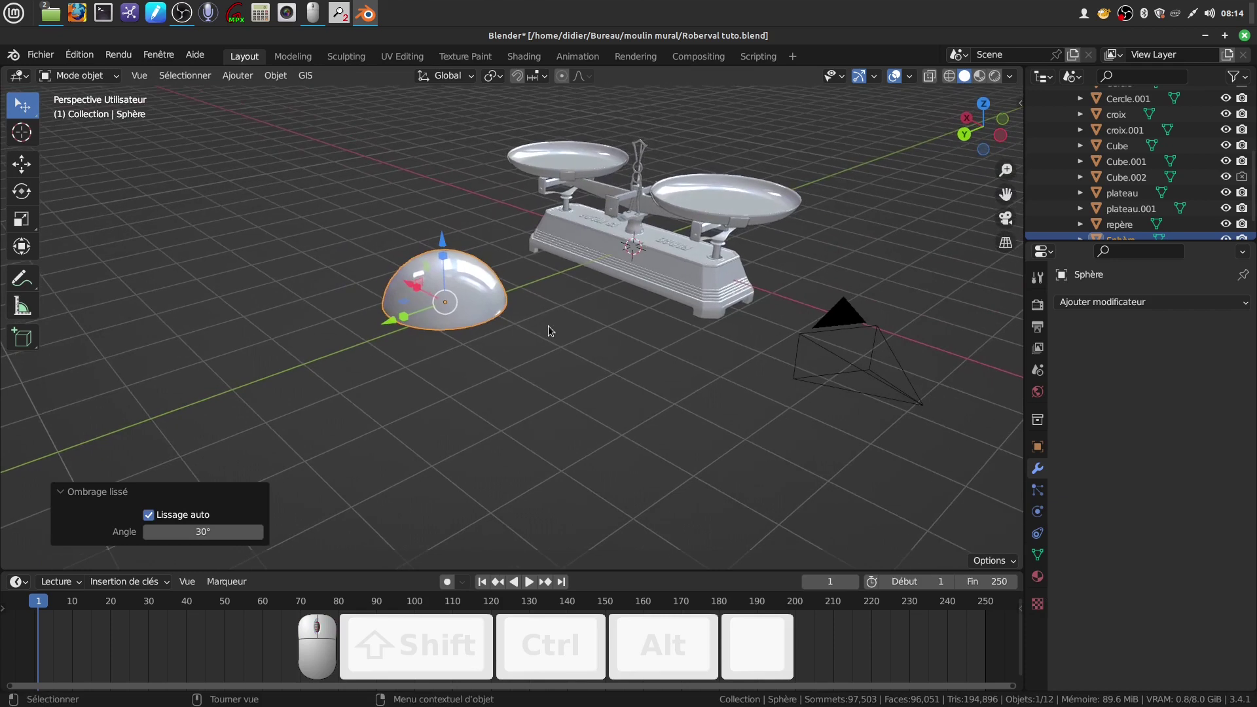
pyautogui.keyDown('shift'); pyautogui.moveTo(533, 373); pyautogui.dragTo(514, 416, button='middle'); pyautogui.keyUp('shift')
pyautogui.scroll(2, 537, 393)
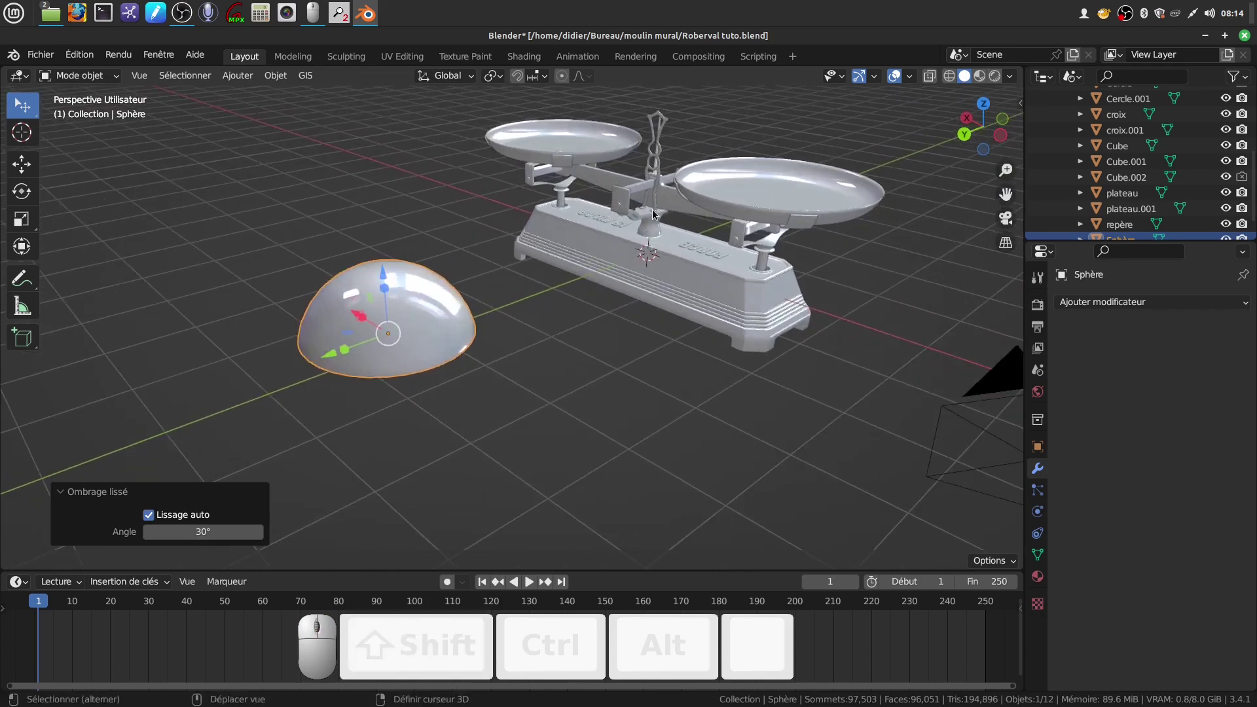
pyautogui.scroll(2, 653, 214)
pyautogui.scroll(-2, 524, 419)
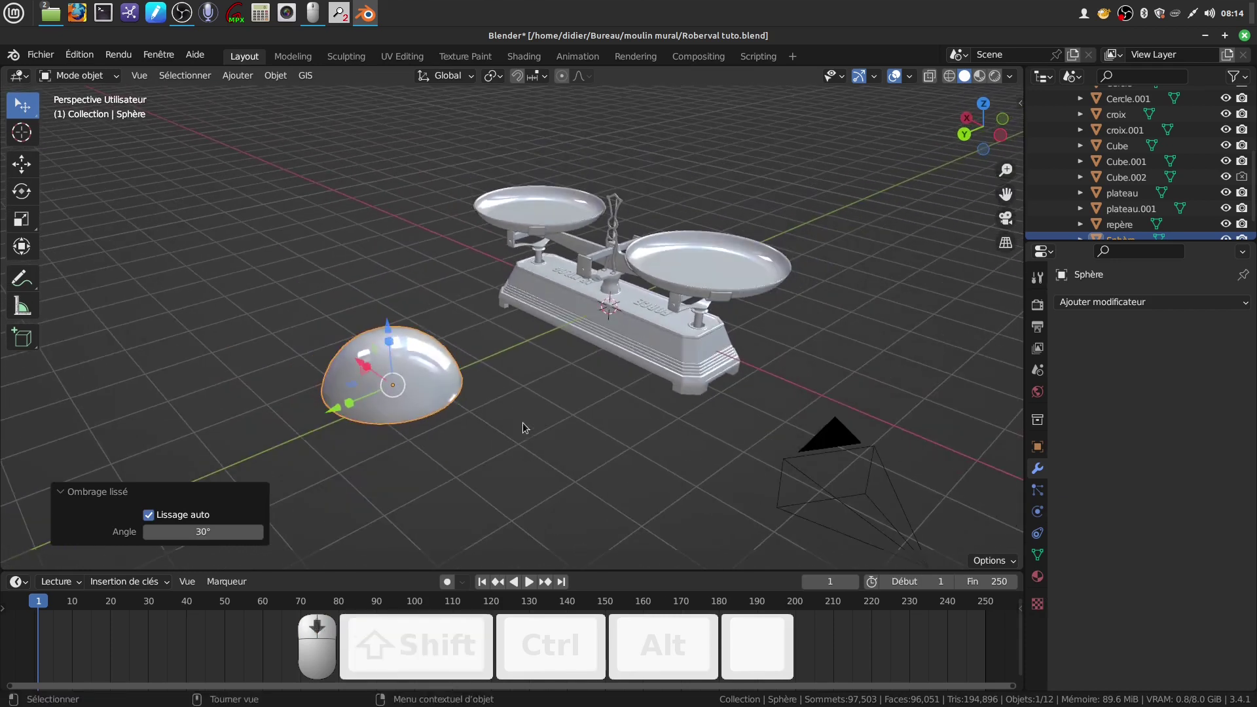
pyautogui.press('Tab')
pyautogui.press('Tab')
pyautogui.press('Tab')
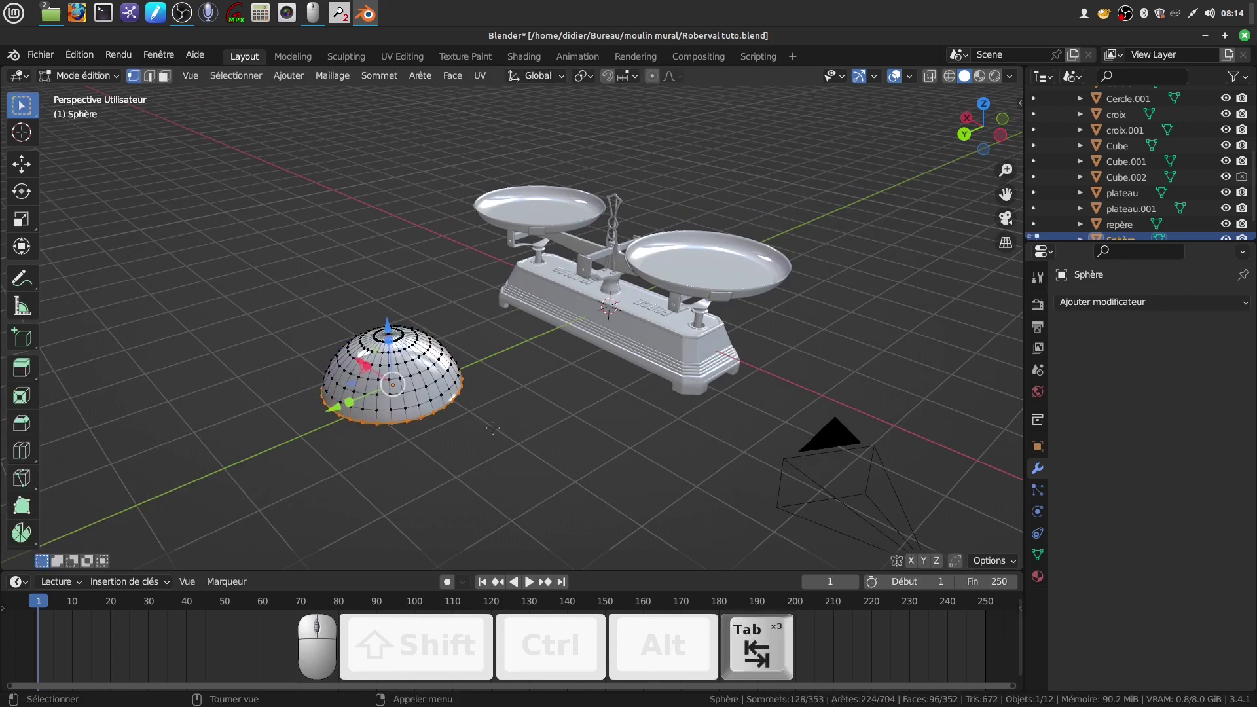
pyautogui.press('a')
pyautogui.press('a')
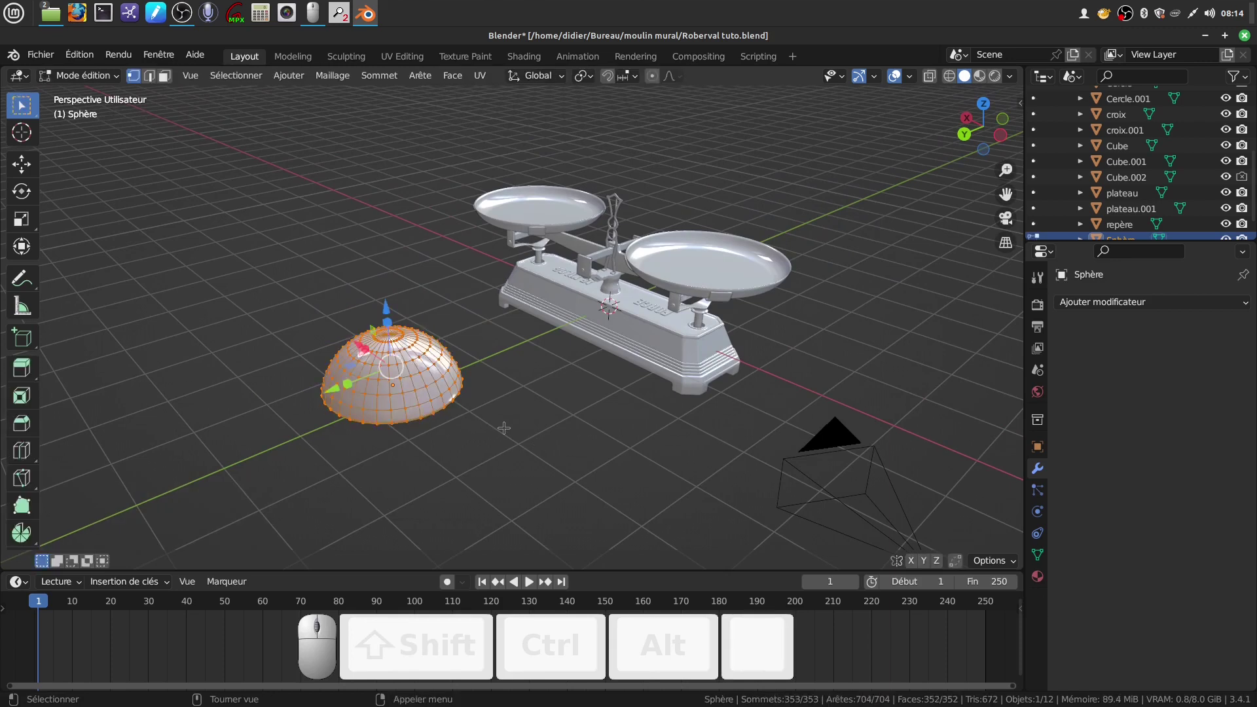
pyautogui.press('Tab')
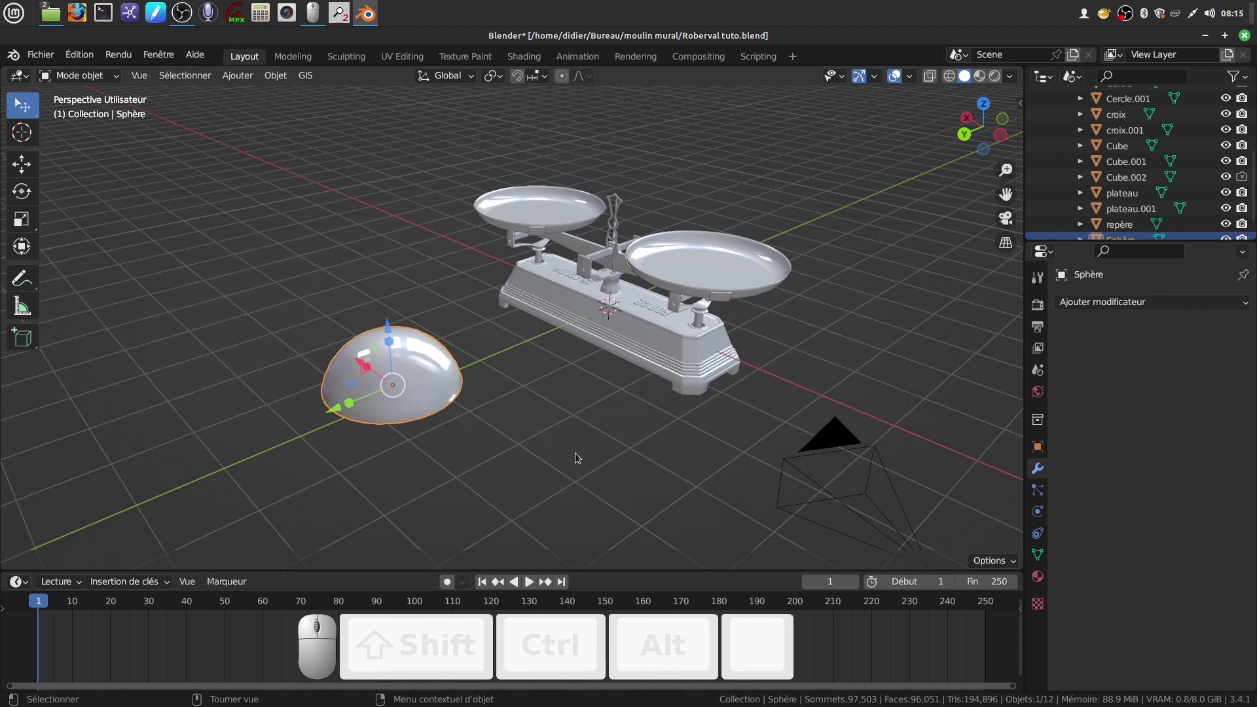
# Step: Scale the dome to about 0.114 and move it about -4.04 m along Y to the scale's base
pyautogui.press('s')
pyautogui.click(416, 399)
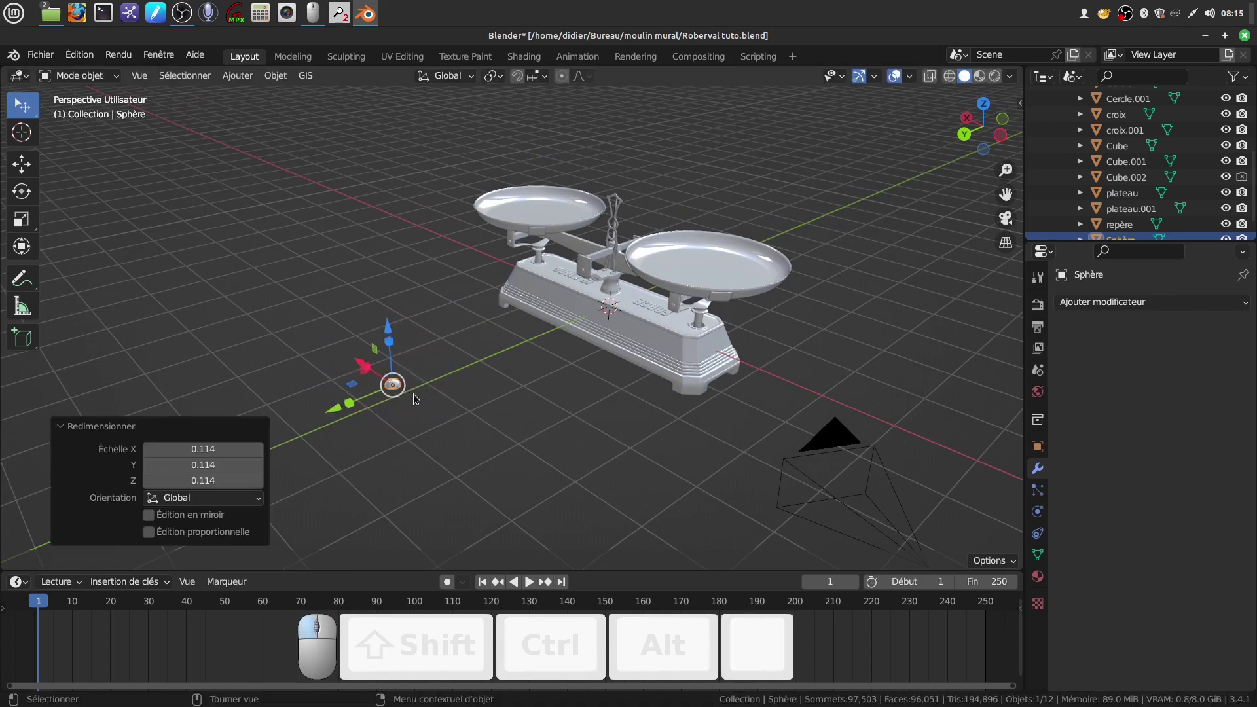
pyautogui.press('g')
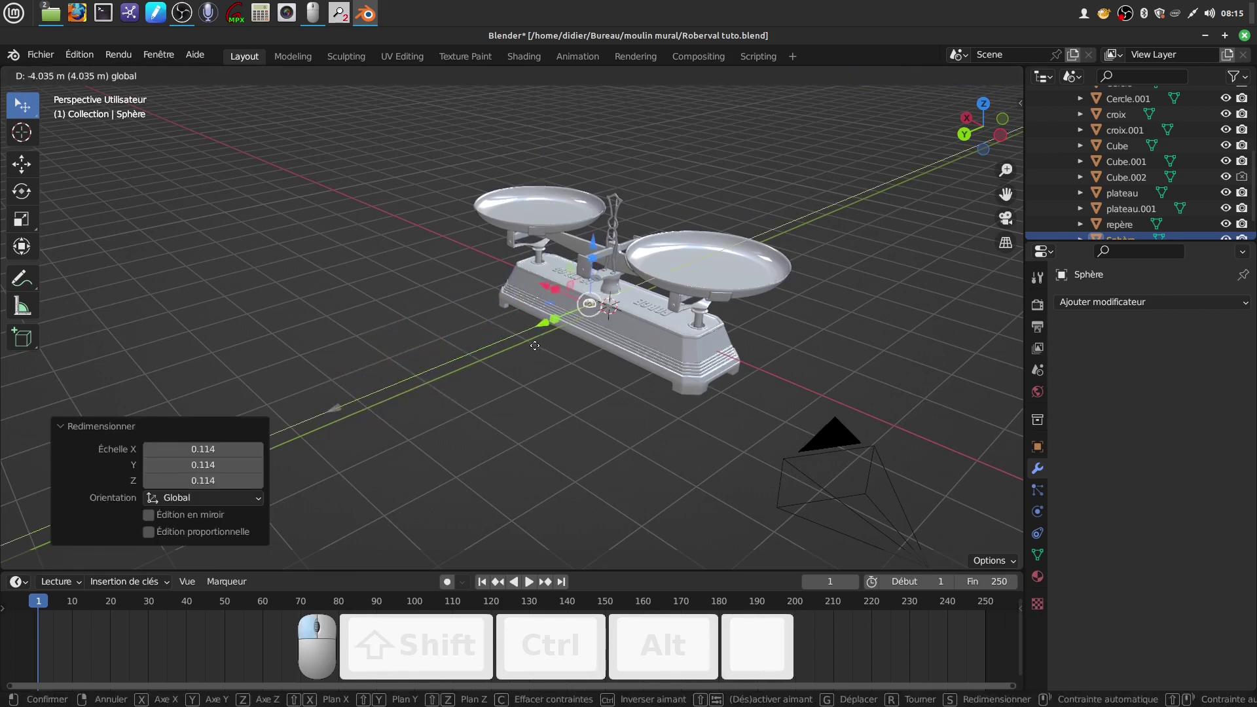
pyautogui.click(535, 345)
# Step: Raise the dome, shift it about -0.30 m along Y onto the central support, and scale it to about 0.301
pyautogui.scroll(3, 670, 413)
pyautogui.keyDown('shift'); pyautogui.moveTo(670, 414); pyautogui.dragTo(569, 502, button='middle'); pyautogui.keyUp('shift')
pyautogui.scroll(4, 549, 417)
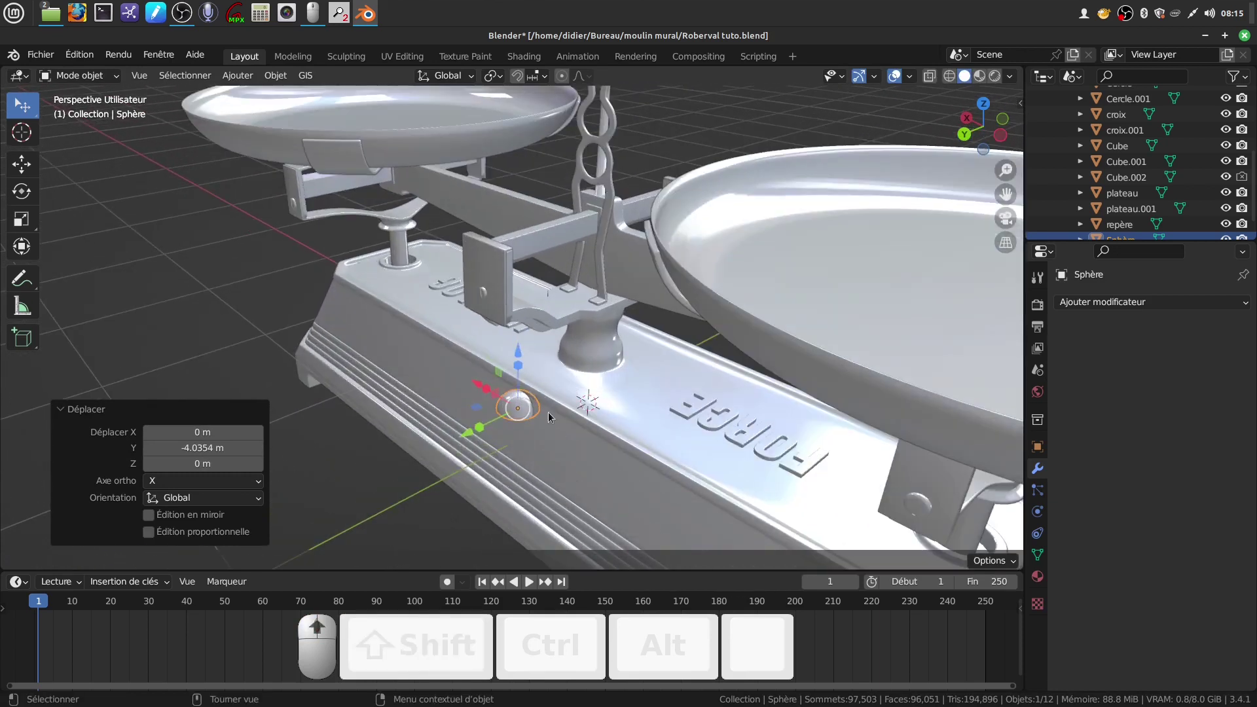
pyautogui.moveTo(522, 355); pyautogui.dragTo(667, 382)
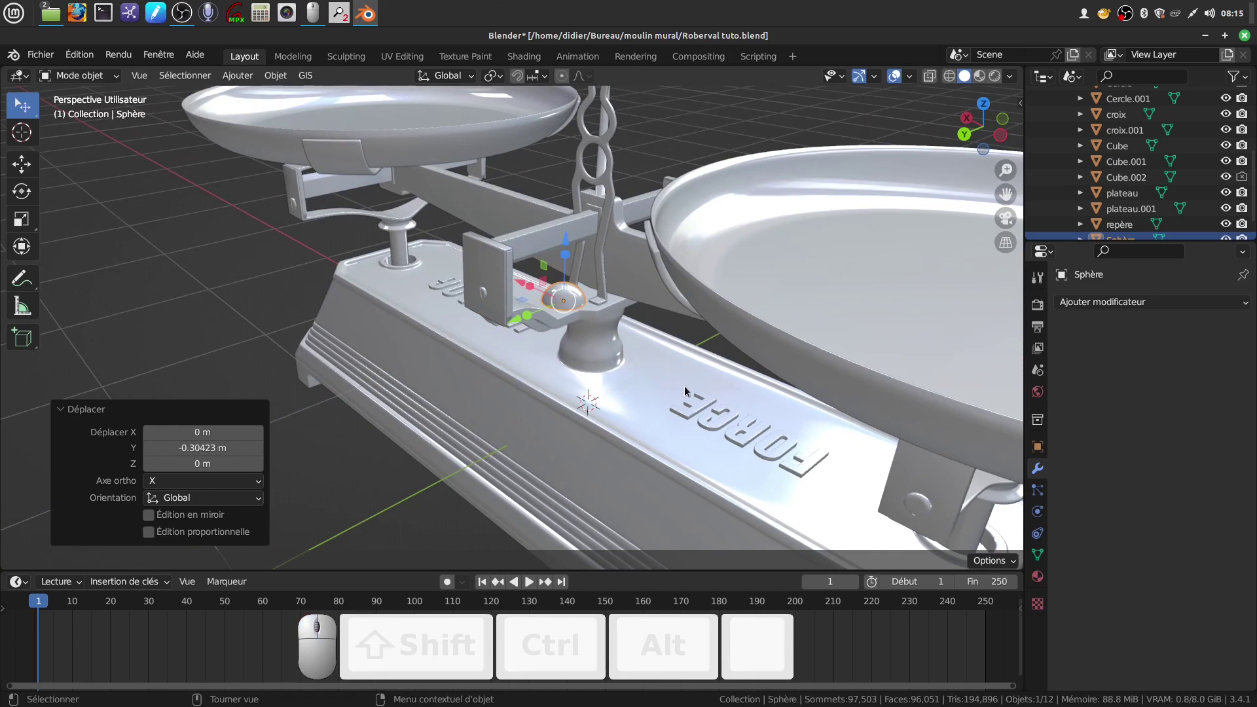
pyautogui.press('s')
pyautogui.click(599, 331)
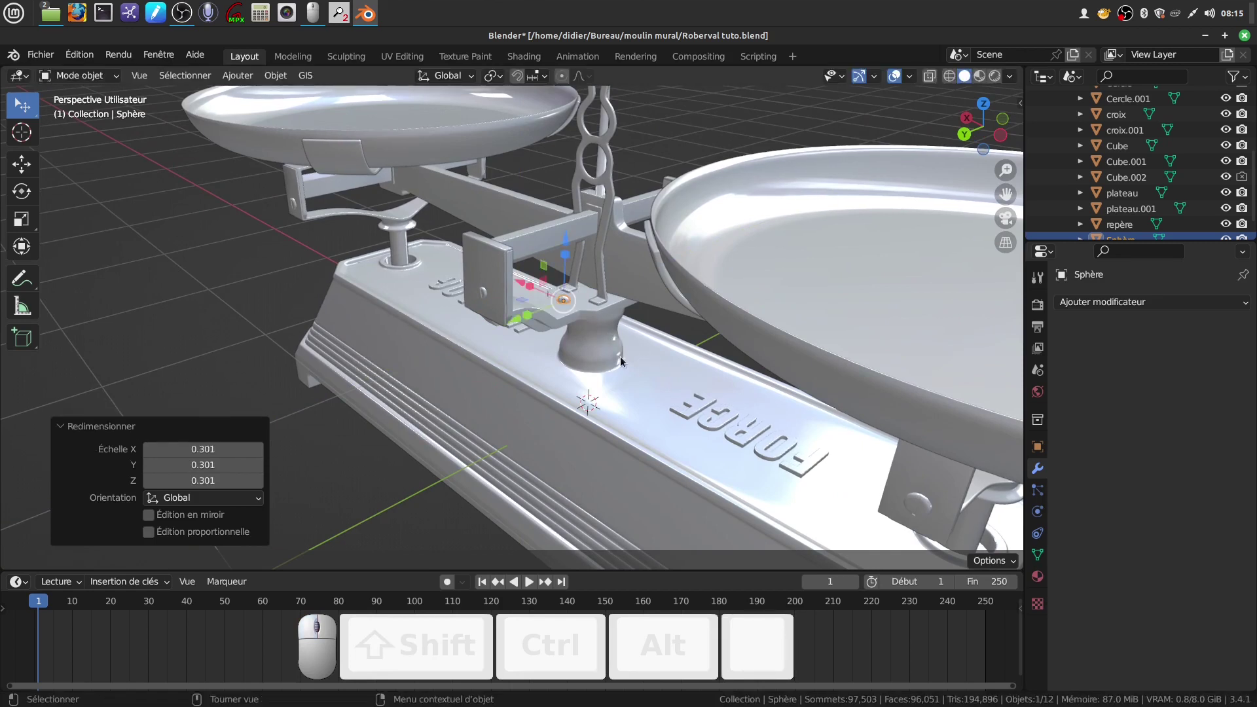
# Step: Scale the dome to about 0.635 and raise it about 0.077 m along Z
pyautogui.scroll(3, 615, 336)
pyautogui.moveTo(615, 336); pyautogui.dragTo(493, 368, button='middle')
pyautogui.scroll(2, 501, 388)
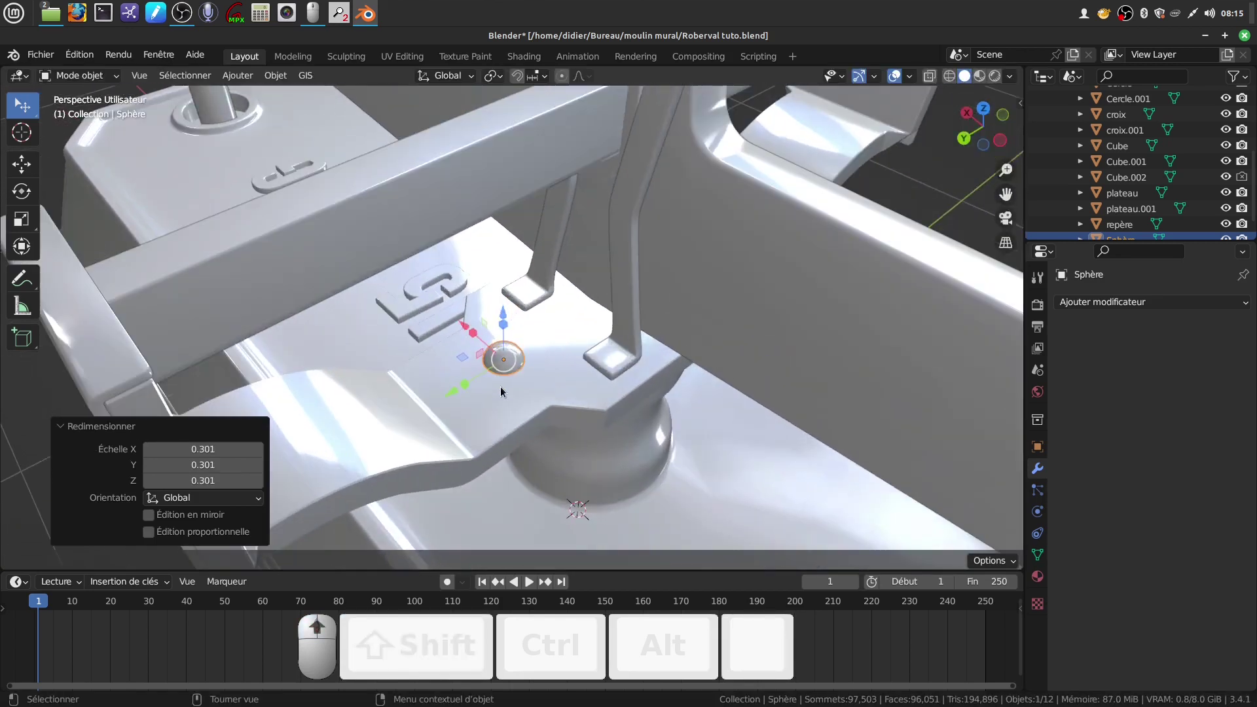
pyautogui.press('s')
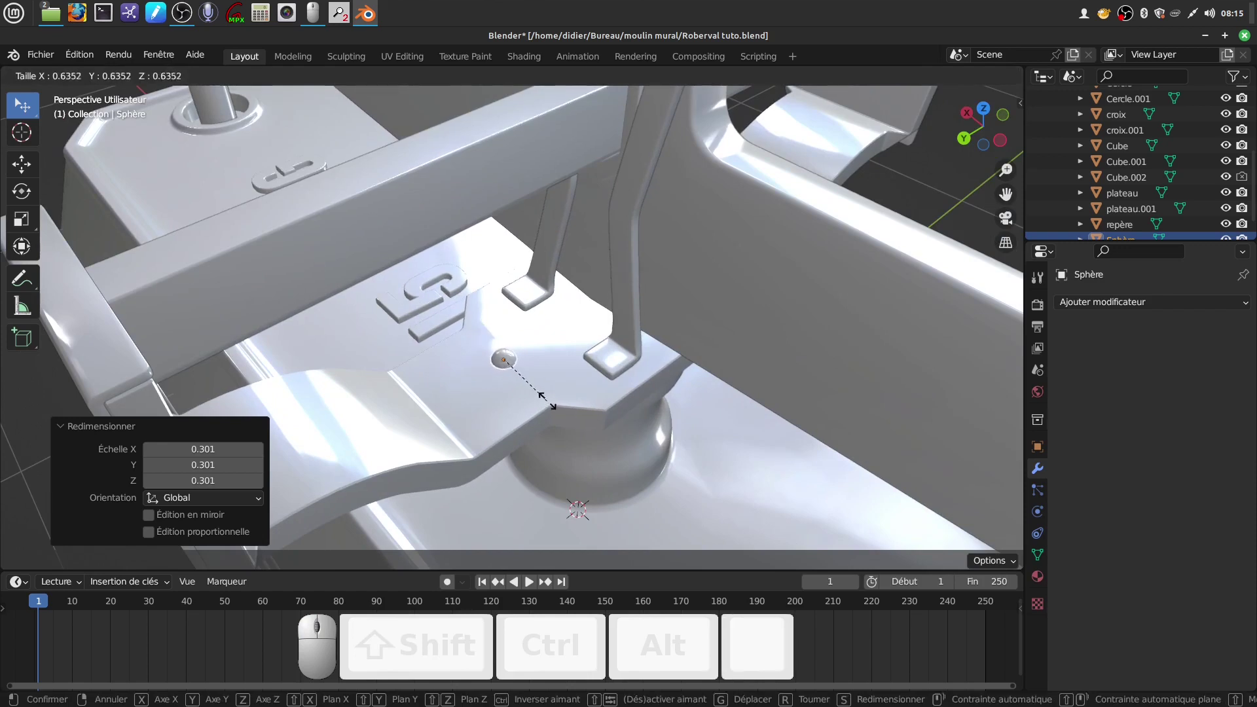
pyautogui.click(548, 398)
pyautogui.moveTo(525, 391); pyautogui.dragTo(563, 323, button='middle')
pyautogui.scroll(2, 589, 407)
pyautogui.scroll(-5, 584, 403)
pyautogui.moveTo(499, 298); pyautogui.dragTo(497, 262)
pyautogui.moveTo(497, 262); pyautogui.dragTo(494, 368, button='middle')
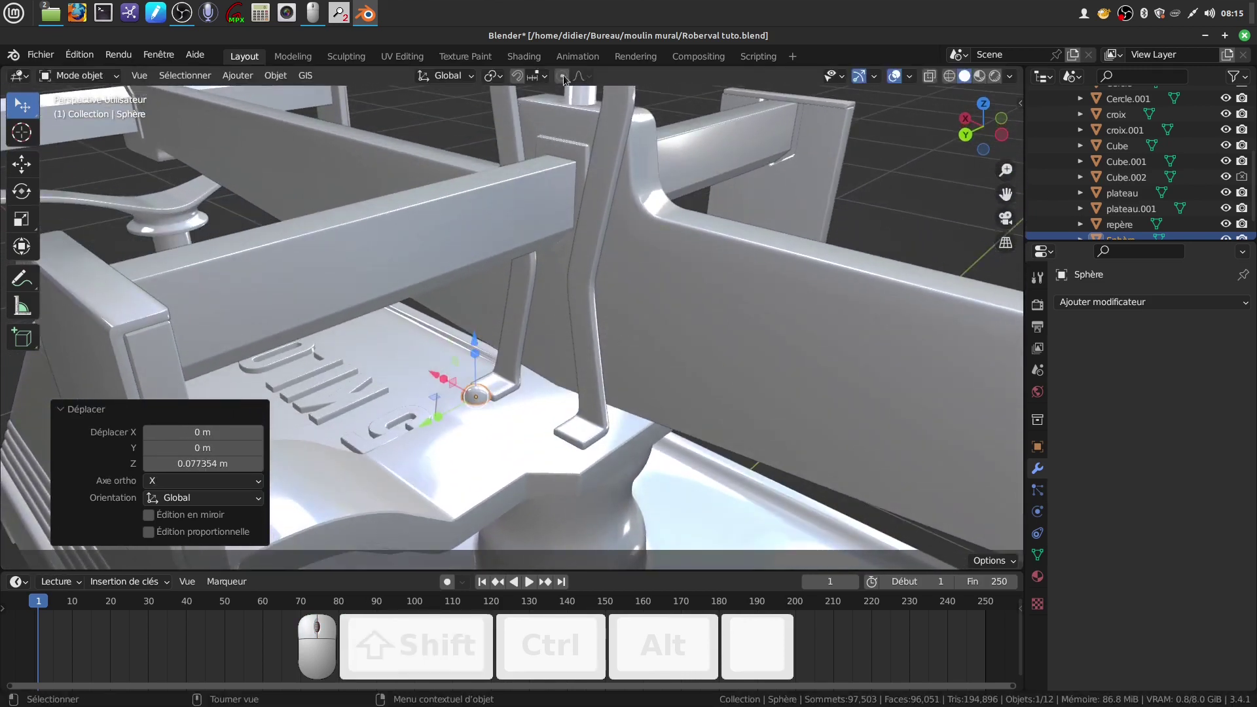
# Step: Set snapping to project onto faces and make it affect rotation as well as movement
pyautogui.click(541, 77)
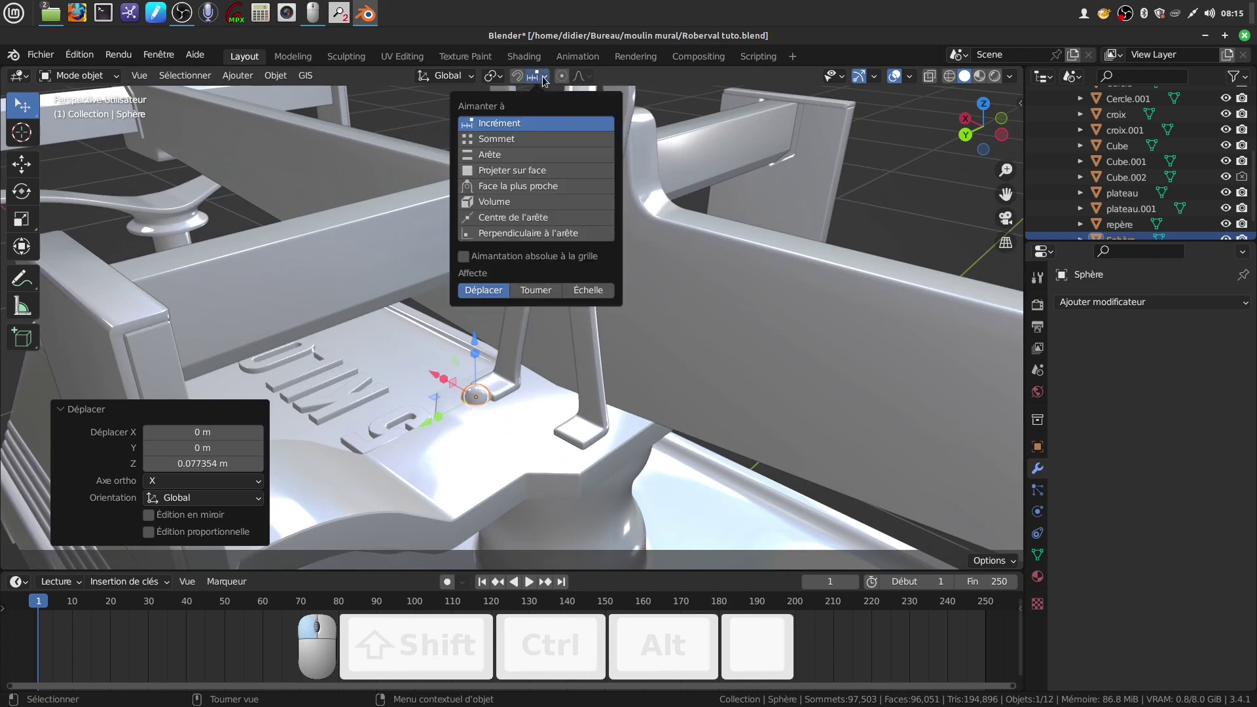
pyautogui.click(524, 171)
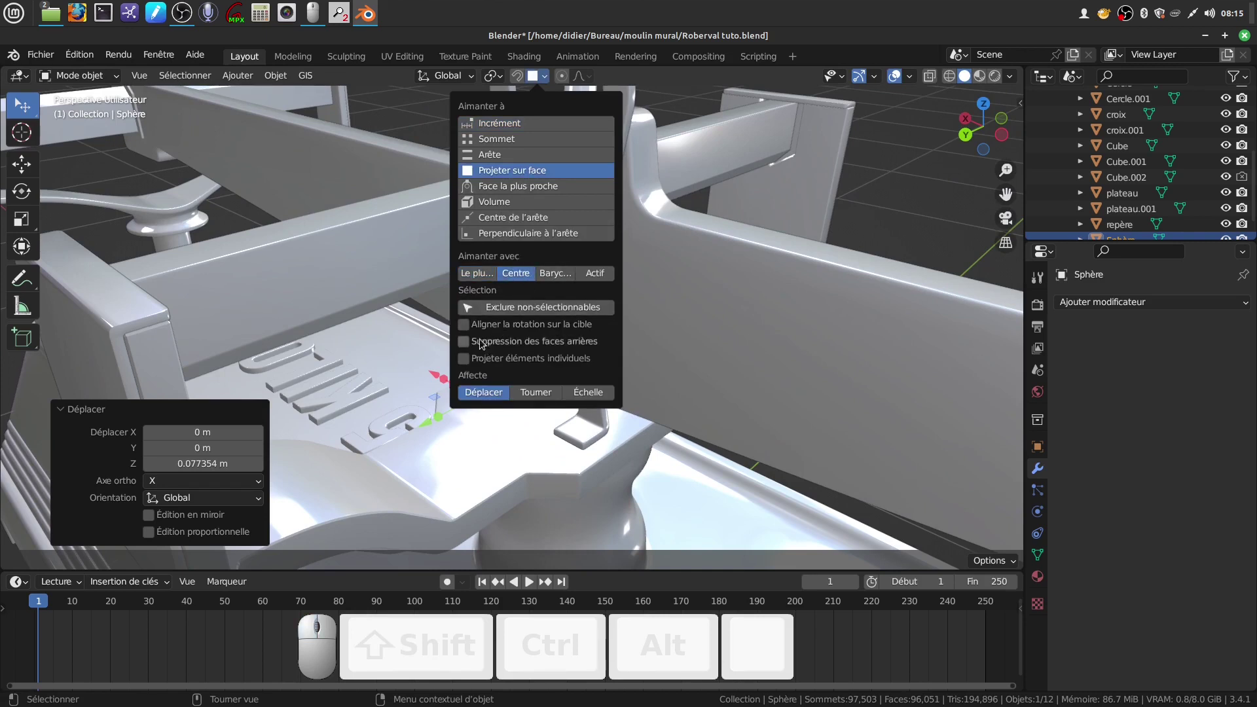
pyautogui.keyDown('shift'); pyautogui.click(534, 394); pyautogui.keyUp('shift')
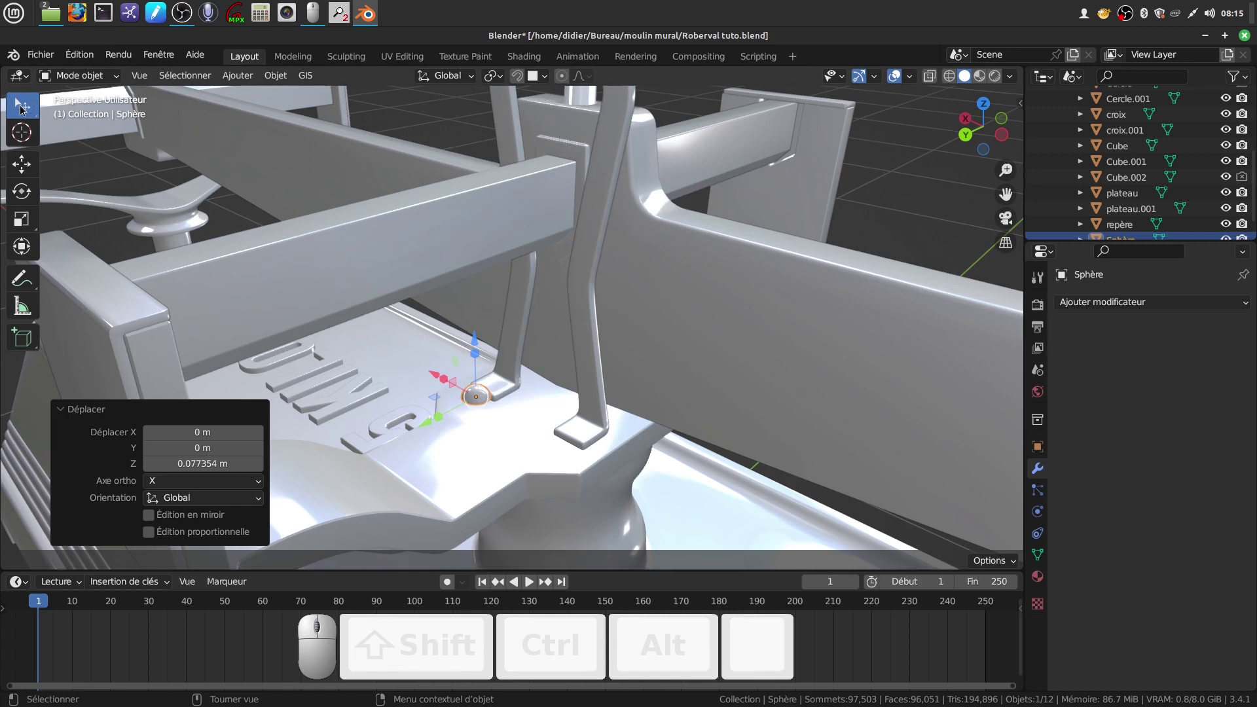
pyautogui.moveTo(21, 108); pyautogui.dragTo(64, 110)
pyautogui.click(77, 114)
# Step: Snap the dome onto the nearer foot of the pointer bracket and shift it about -0.0044 m along Y
pyautogui.press('g')
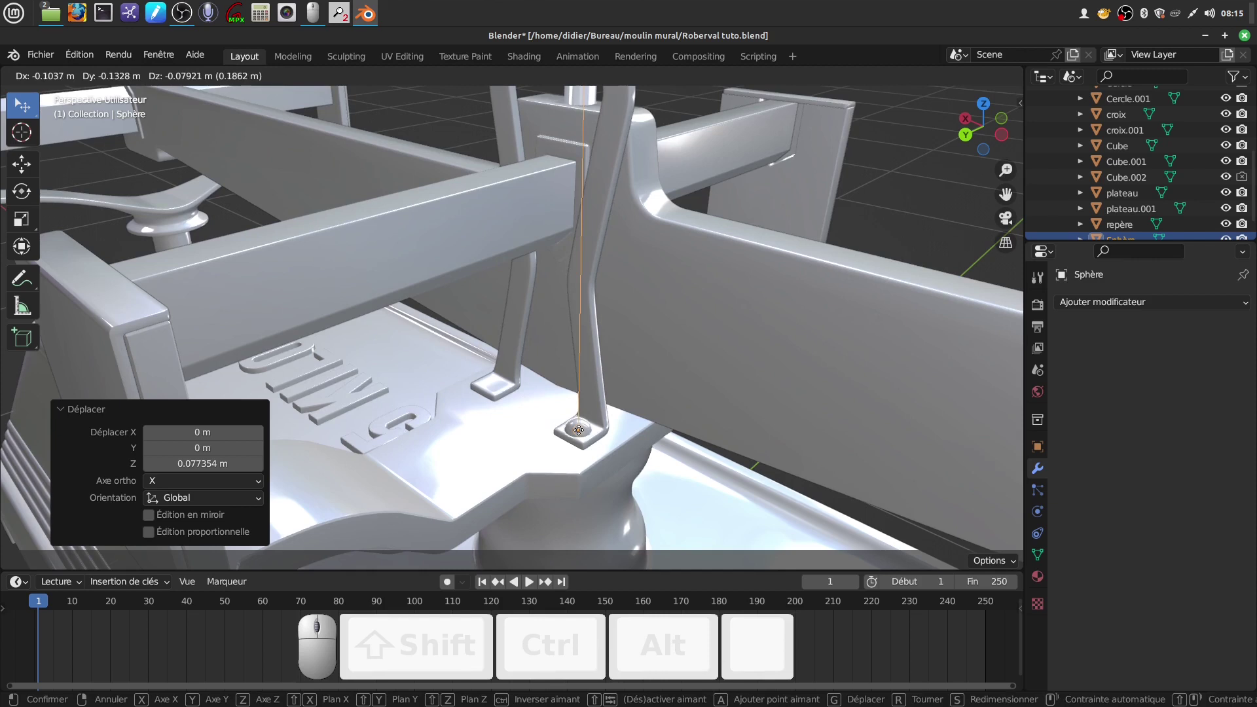
pyautogui.keyDown('ctrl'); pyautogui.click(580, 428); pyautogui.keyUp('ctrl')
pyautogui.moveTo(580, 423)
pyautogui.mouseDown(button='middle')
pyautogui.moveTo(596, 358)
pyautogui.moveTo(622, 335)
pyautogui.moveTo(598, 422)
pyautogui.moveTo(561, 417)
pyautogui.mouseUp(button='middle')
pyautogui.scroll(3, 595, 466)
pyautogui.moveTo(541, 509); pyautogui.dragTo(543, 512)
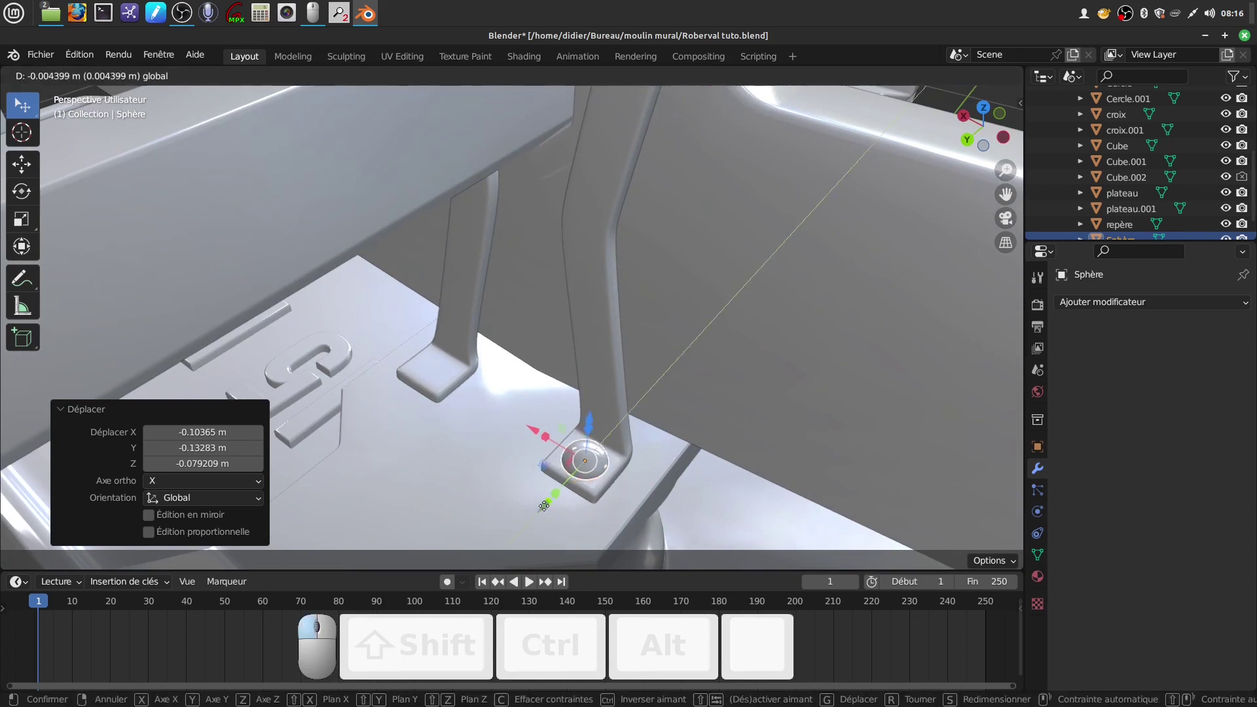
pyautogui.moveTo(550, 507); pyautogui.dragTo(615, 446, button='middle')
# Step: Duplicate the dome and move the copy about 0.211 m along X onto the bracket's other foot
pyautogui.press('shift')
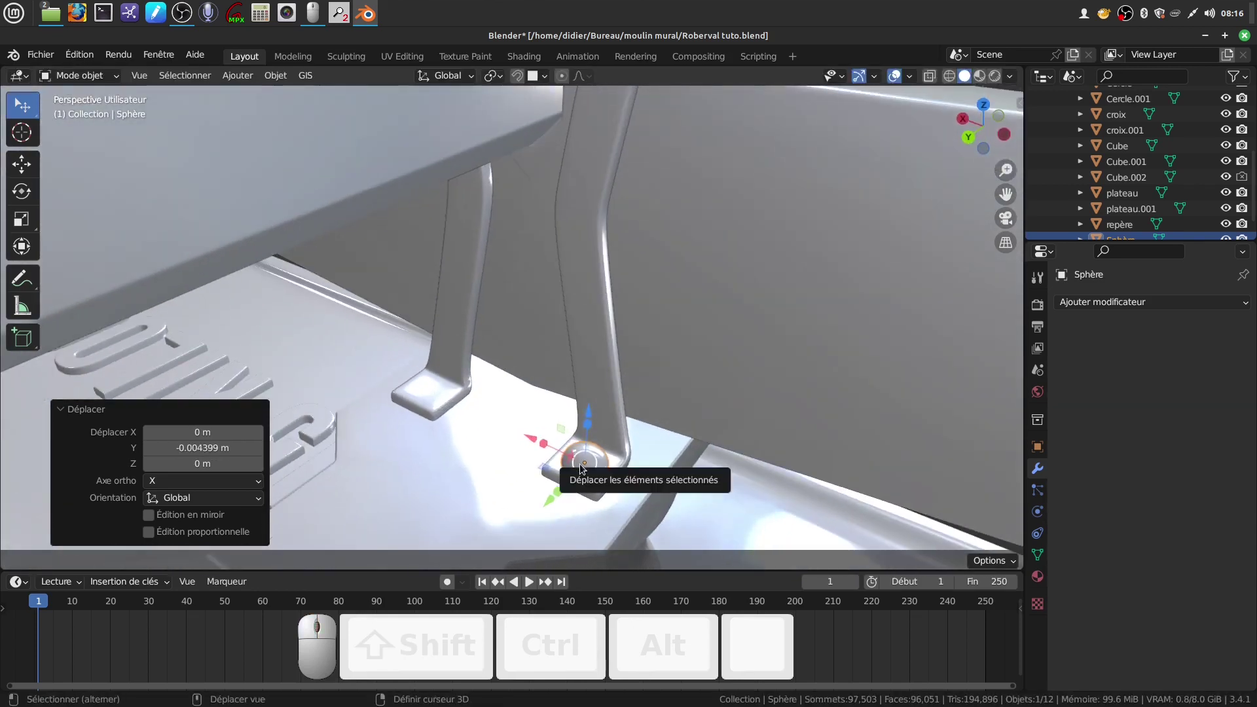
pyautogui.hotkey('shift', 'd')
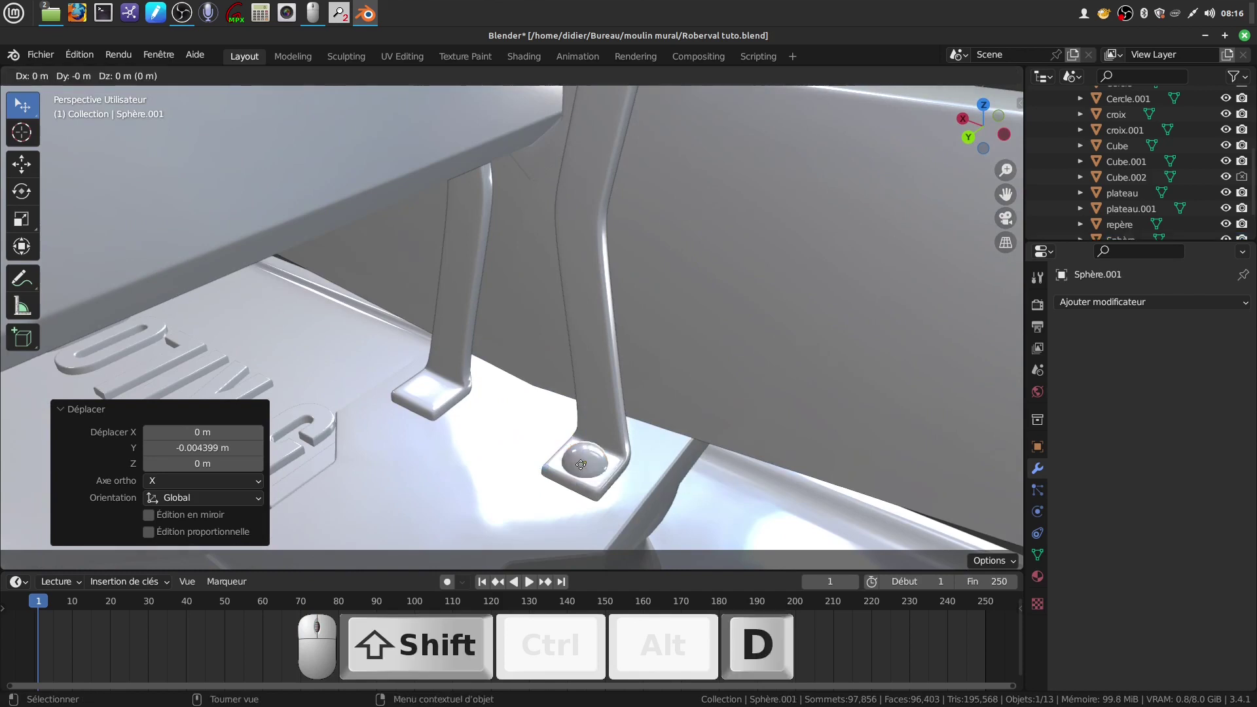
pyautogui.click(581, 464)
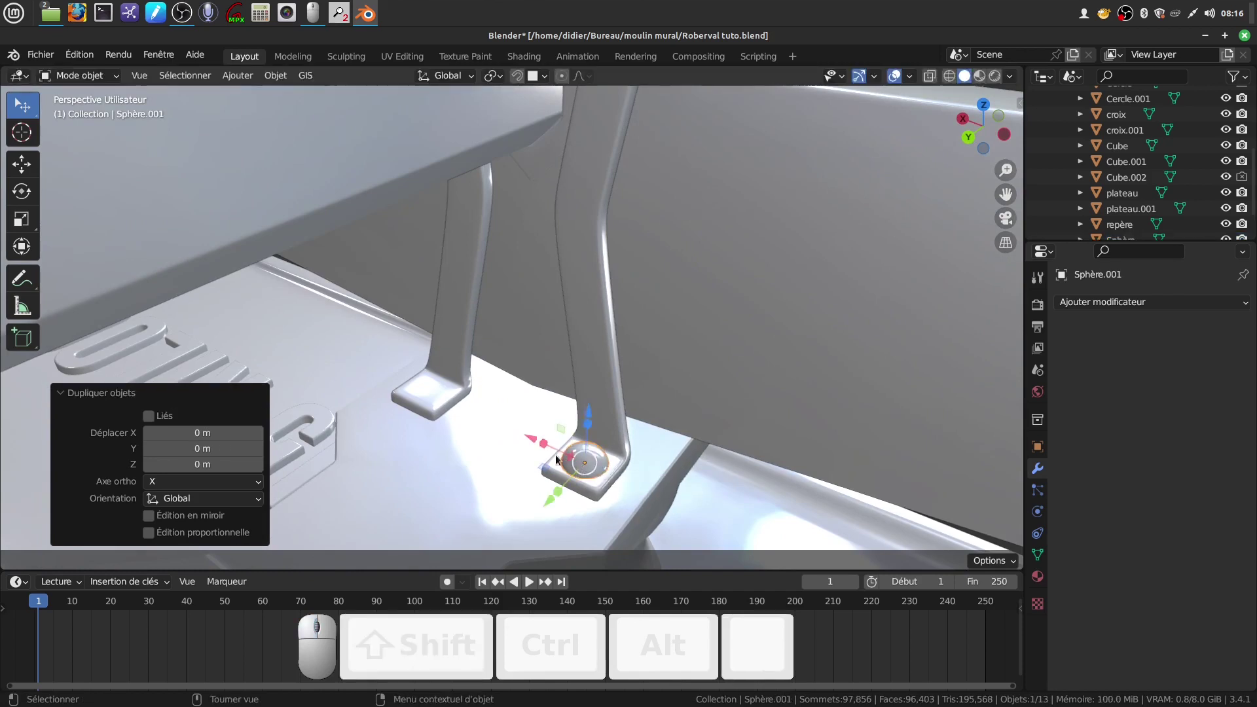
pyautogui.press('g')
pyautogui.press('x')
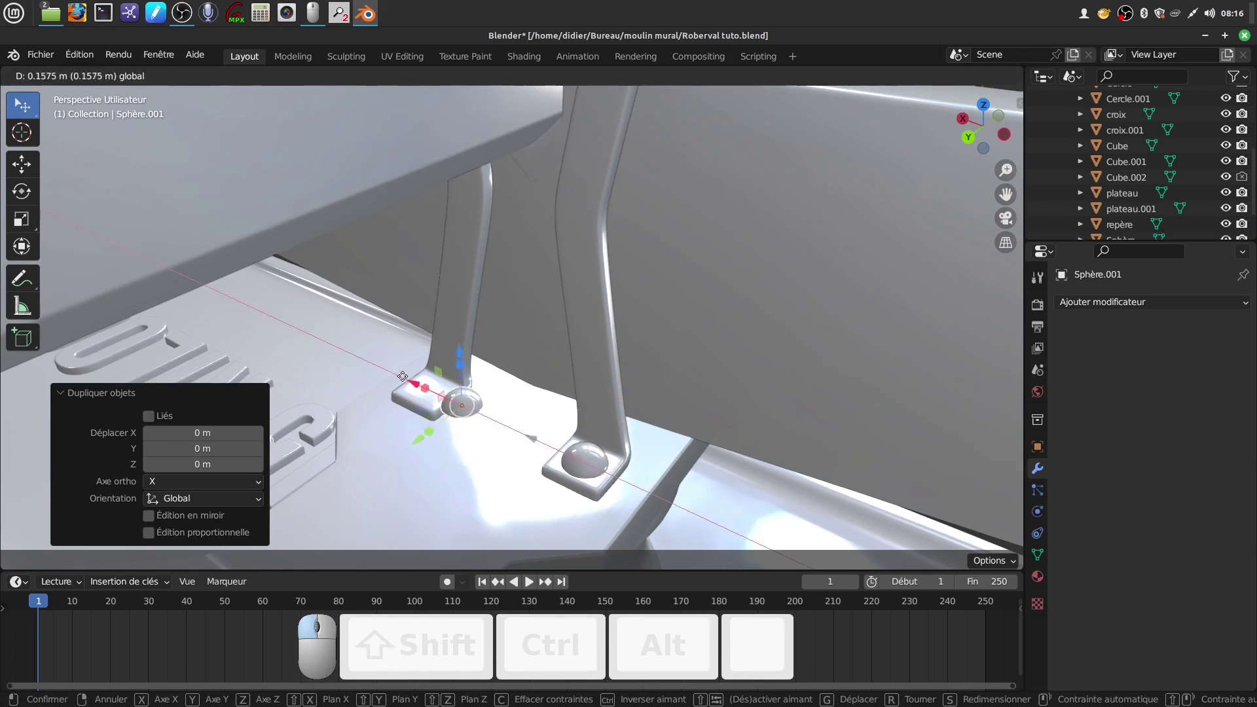
pyautogui.click(374, 355)
pyautogui.moveTo(374, 355); pyautogui.dragTo(441, 378, button='middle')
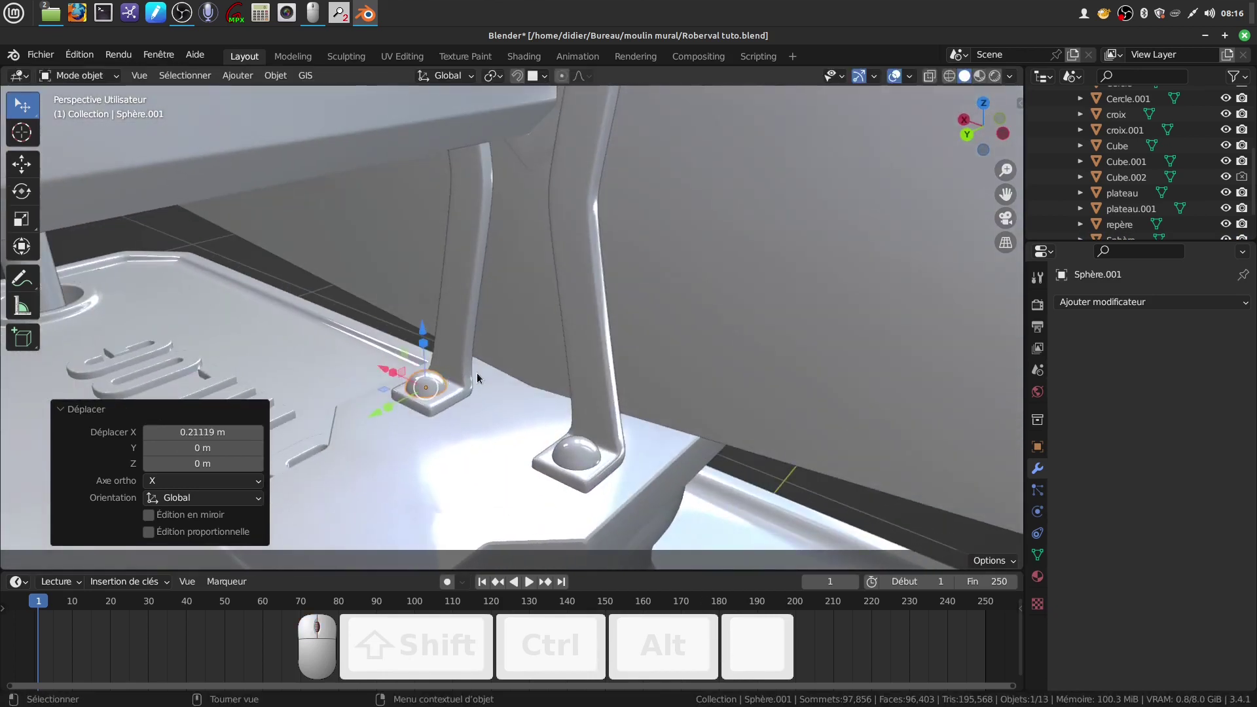
# Step: Join the two fastener domes into one object
pyautogui.keyDown('shift'); pyautogui.click(579, 455); pyautogui.keyUp('shift')
pyautogui.rightClick(574, 459)
pyautogui.moveTo(570, 466)
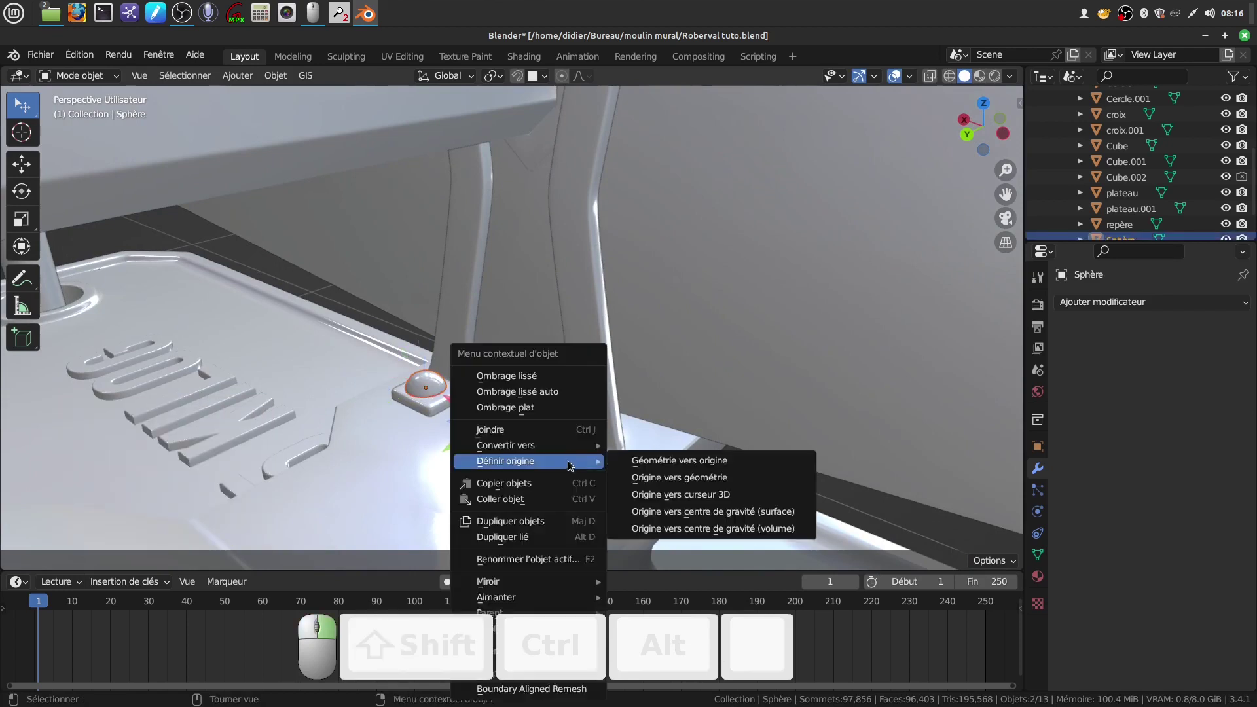
pyautogui.click(555, 435)
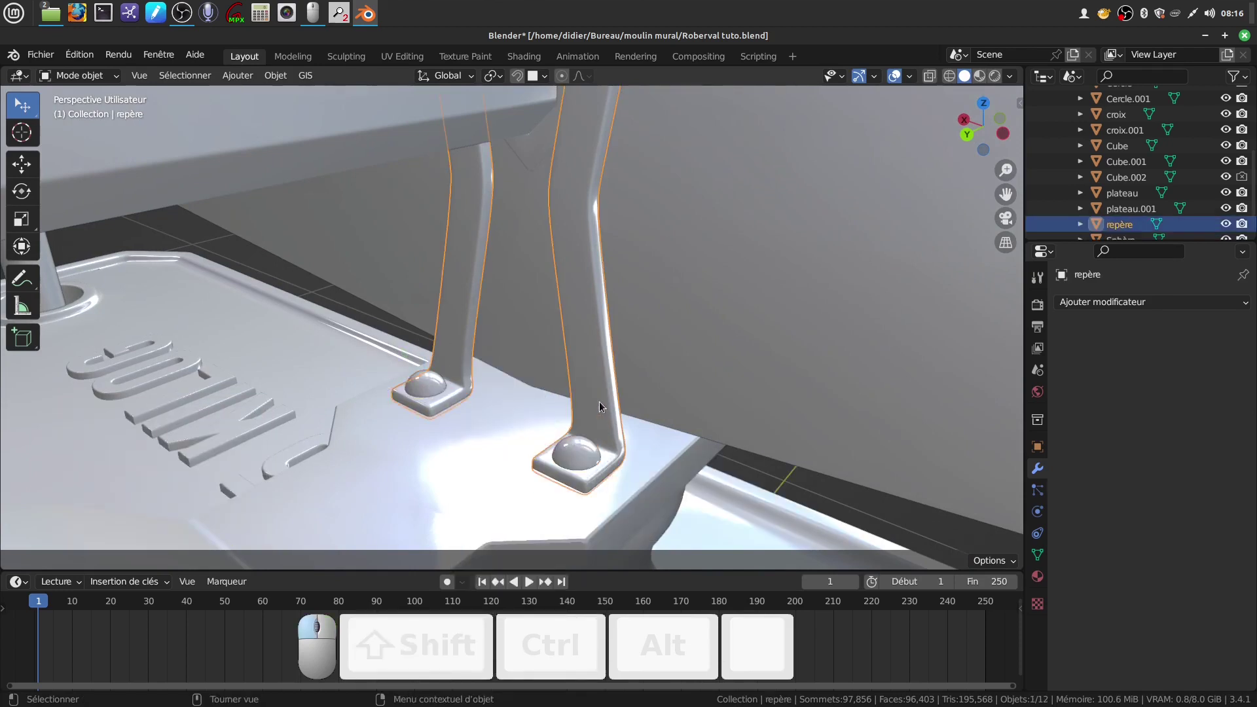
# Step: Join the fastener domes into the repère bracket and clear the selection
pyautogui.click(581, 440)
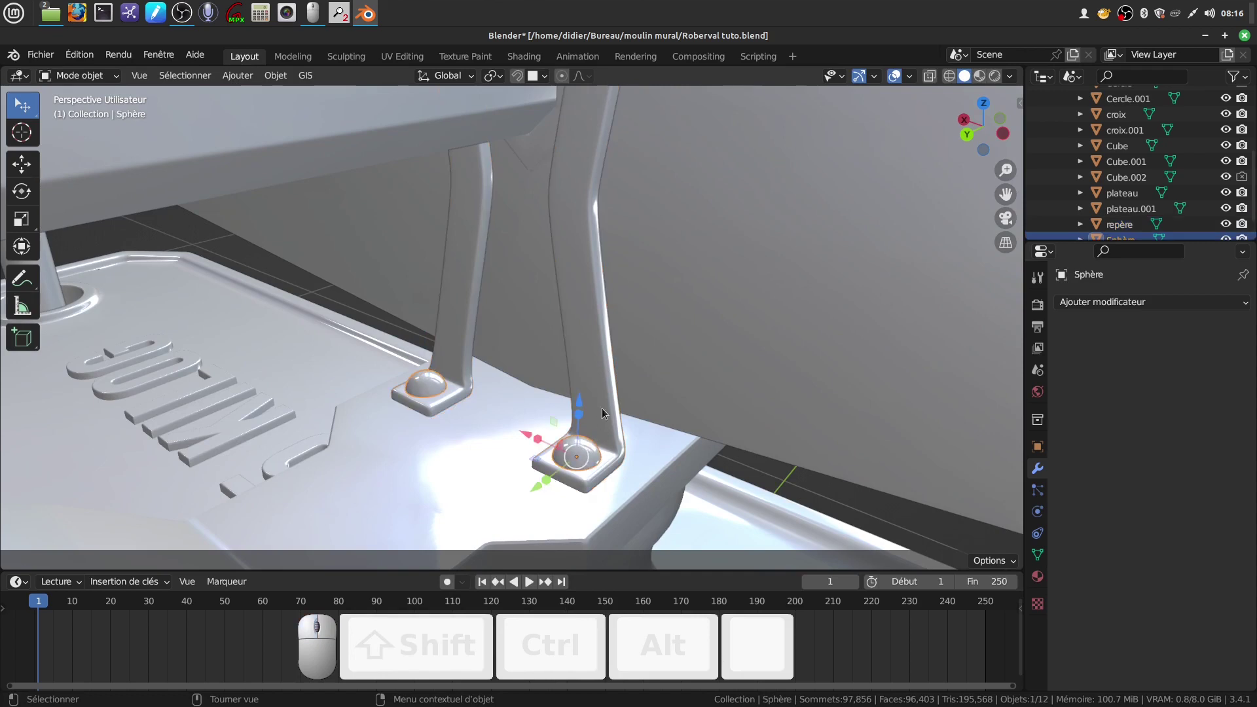
pyautogui.keyDown('shift'); pyautogui.click(581, 357); pyautogui.keyUp('shift')
pyautogui.rightClick(582, 357)
pyautogui.click(581, 357)
pyautogui.scroll(-8, 631, 390)
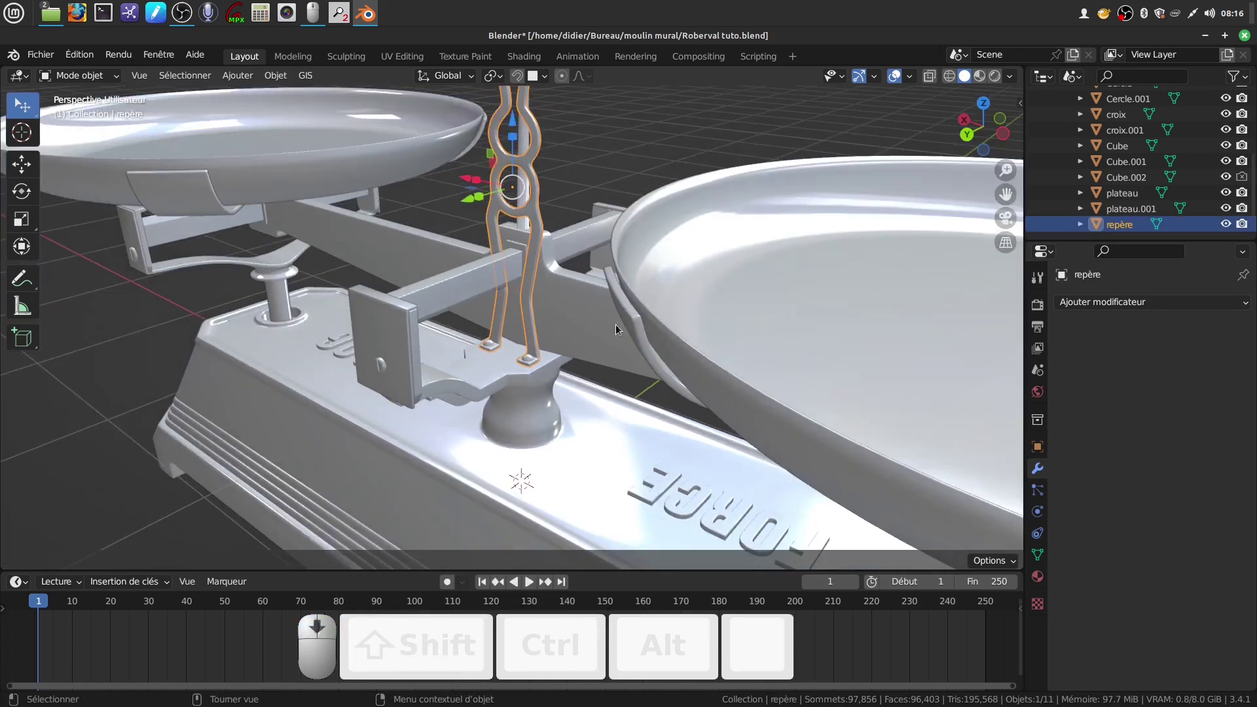
pyautogui.click(588, 189)
# Step: Examine the complete scale from several sides, including the pans, the pointer bracket and the lettered base
pyautogui.moveTo(566, 225); pyautogui.dragTo(397, 198, button='middle')
pyautogui.scroll(-3, 601, 277)
pyautogui.moveTo(707, 328); pyautogui.dragTo(599, 368, button='middle')
pyautogui.keyDown('shift'); pyautogui.moveTo(599, 368); pyautogui.dragTo(776, 380, button='middle'); pyautogui.keyUp('shift')
pyautogui.scroll(4, 573, 419)
pyautogui.scroll(3, 547, 399)
pyautogui.scroll(3, 623, 403)
pyautogui.scroll(-3, 550, 344)
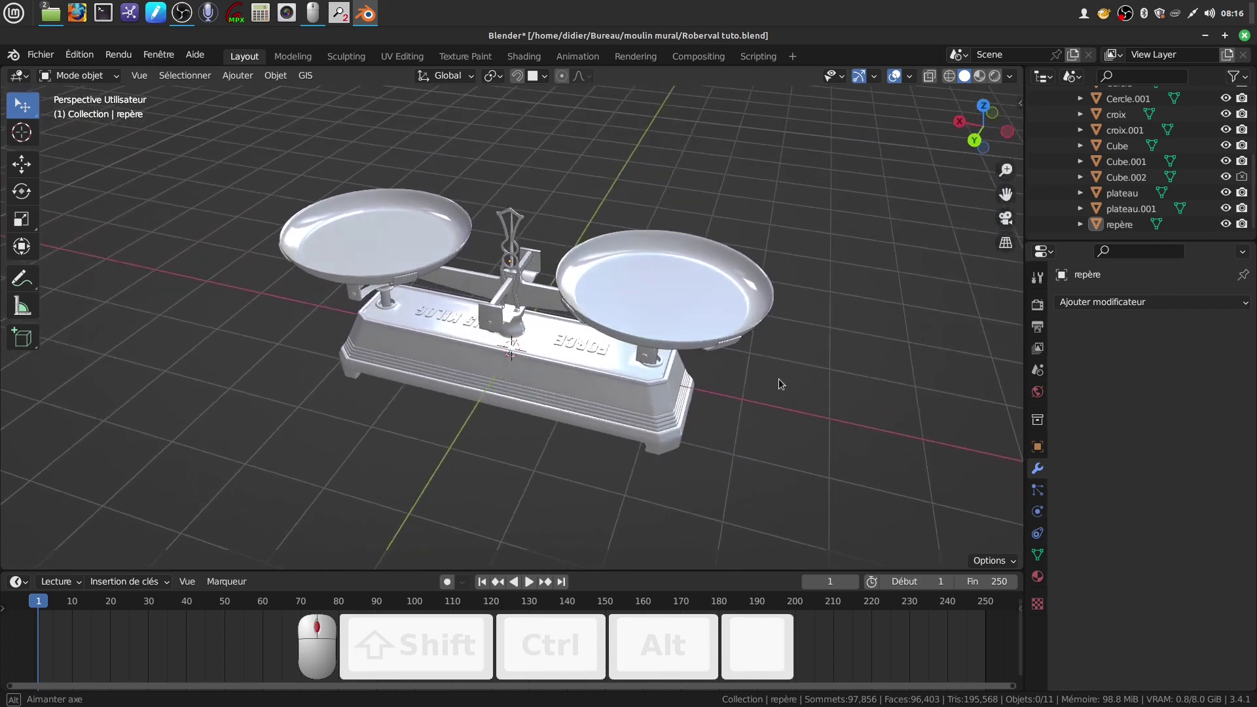
pyautogui.scroll(2, 619, 393)
pyautogui.moveTo(616, 394); pyautogui.dragTo(635, 313, button='middle')
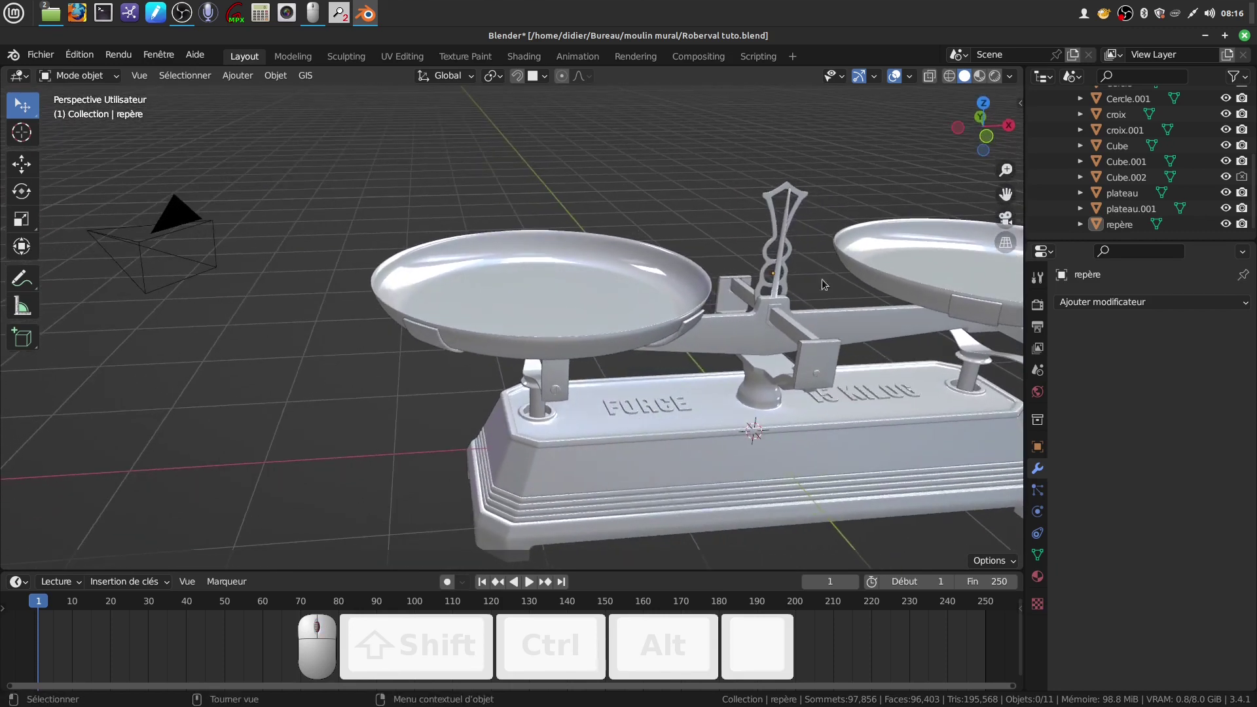
pyautogui.moveTo(778, 263)
pyautogui.mouseDown(button='middle')
pyautogui.moveTo(795, 285)
pyautogui.moveTo(775, 254)
pyautogui.moveTo(775, 277)
pyautogui.mouseUp(button='middle')
pyautogui.scroll(-3, 776, 277)
pyautogui.keyDown('shift'); pyautogui.moveTo(733, 375); pyautogui.dragTo(599, 348, button='middle'); pyautogui.keyUp('shift')
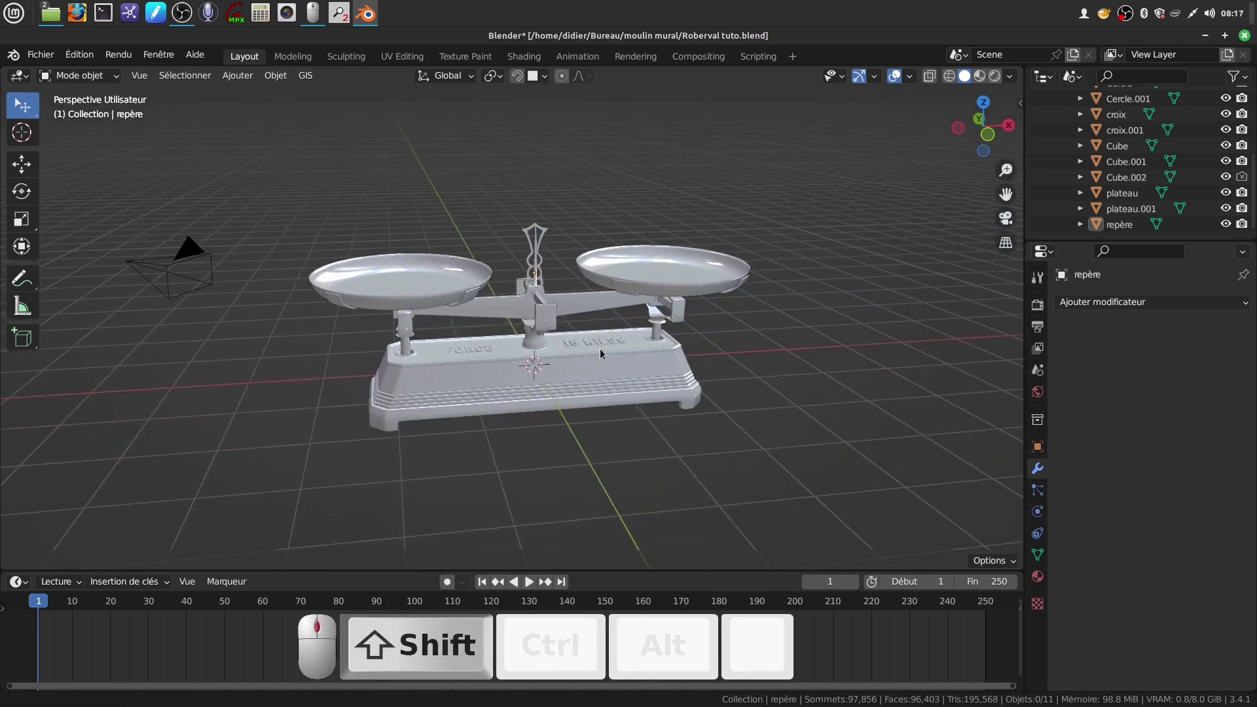
pyautogui.scroll(3, 579, 394)
pyautogui.moveTo(580, 394); pyautogui.dragTo(576, 433, button='middle')
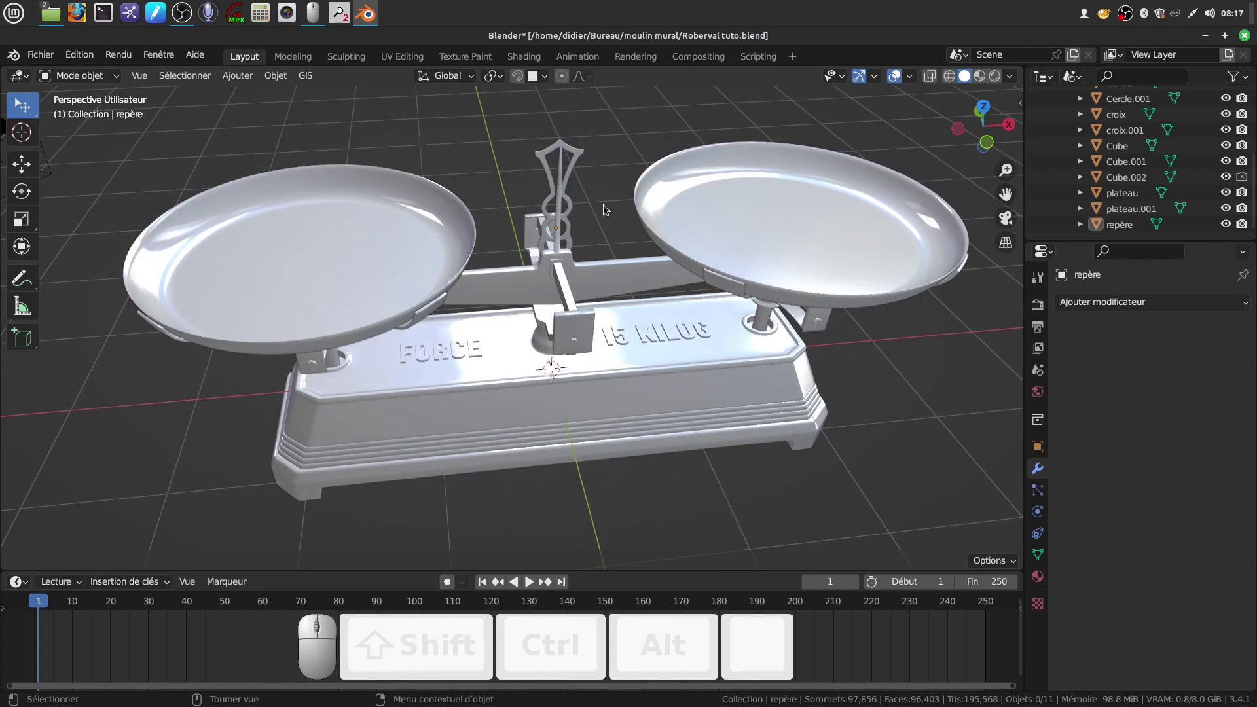
pyautogui.moveTo(560, 325); pyautogui.dragTo(576, 295, button='middle')
pyautogui.scroll(-2, 550, 281)
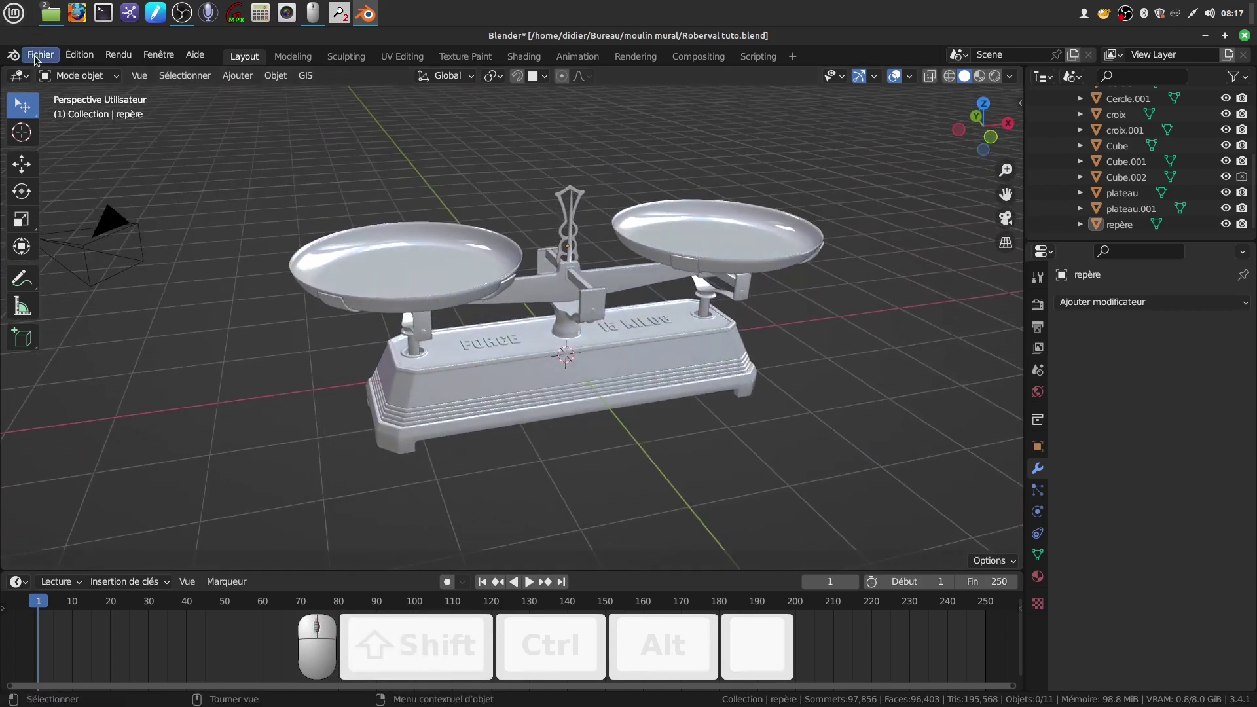
# Step: Save the file Roberval tuto.blend
pyautogui.click(38, 57)
pyautogui.click(59, 158)
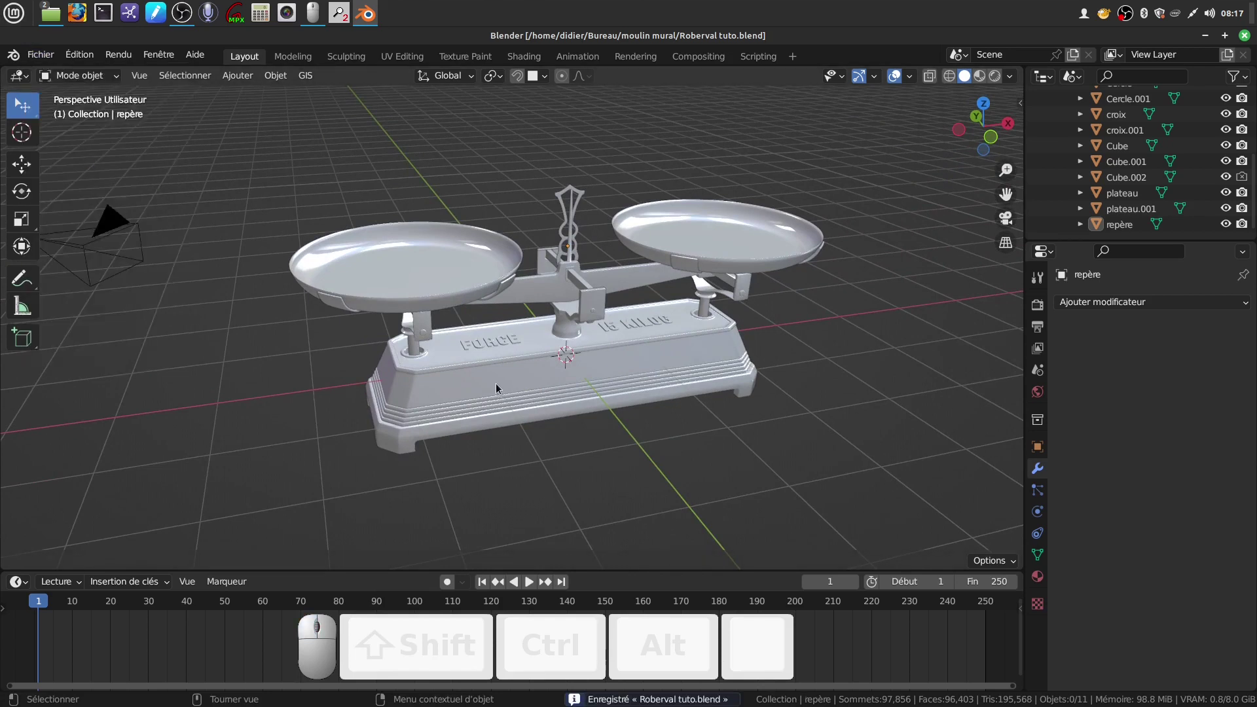
pyautogui.keyDown('shift'); pyautogui.moveTo(508, 317); pyautogui.dragTo(650, 287, button='middle'); pyautogui.keyUp('shift')
pyautogui.scroll(2, 548, 357)
pyautogui.scroll(3, 567, 359)
pyautogui.scroll(-3, 638, 313)
pyautogui.moveTo(513, 335); pyautogui.dragTo(509, 300, button='middle')
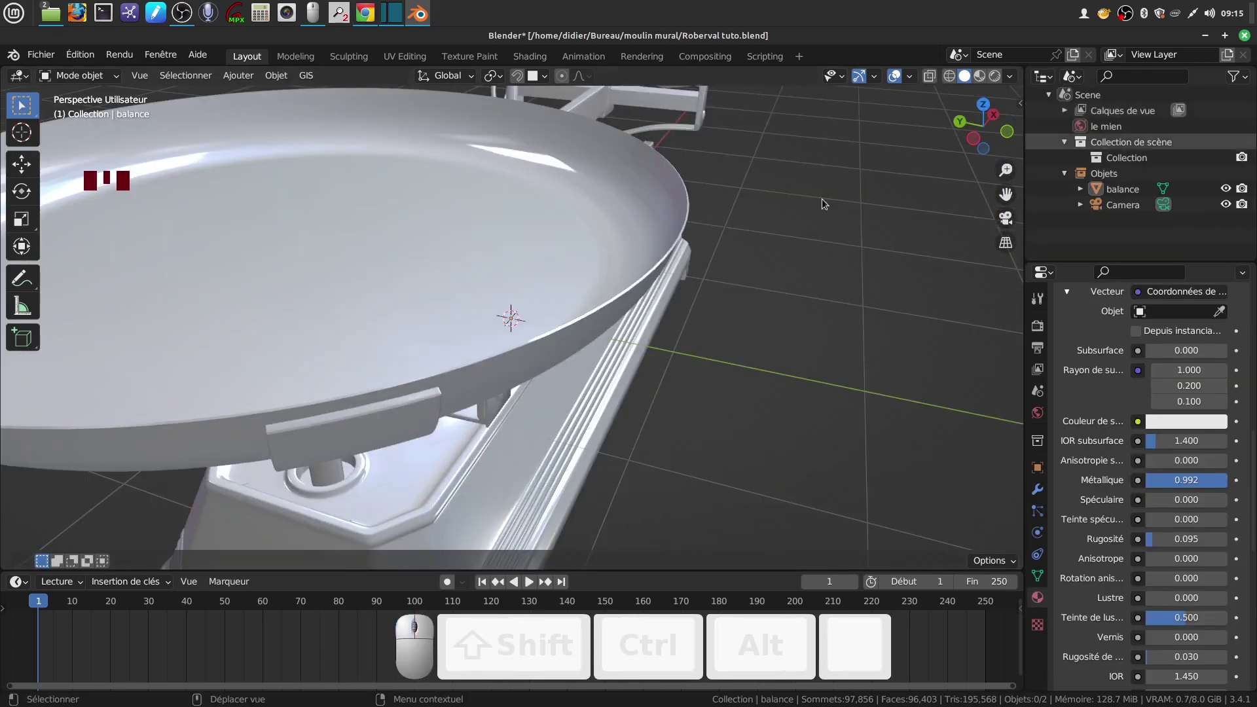
# Step: Edit the balance object and select the inner and outer top edge loops of the first pan's rim
pyautogui.scroll(2, 610, 330)
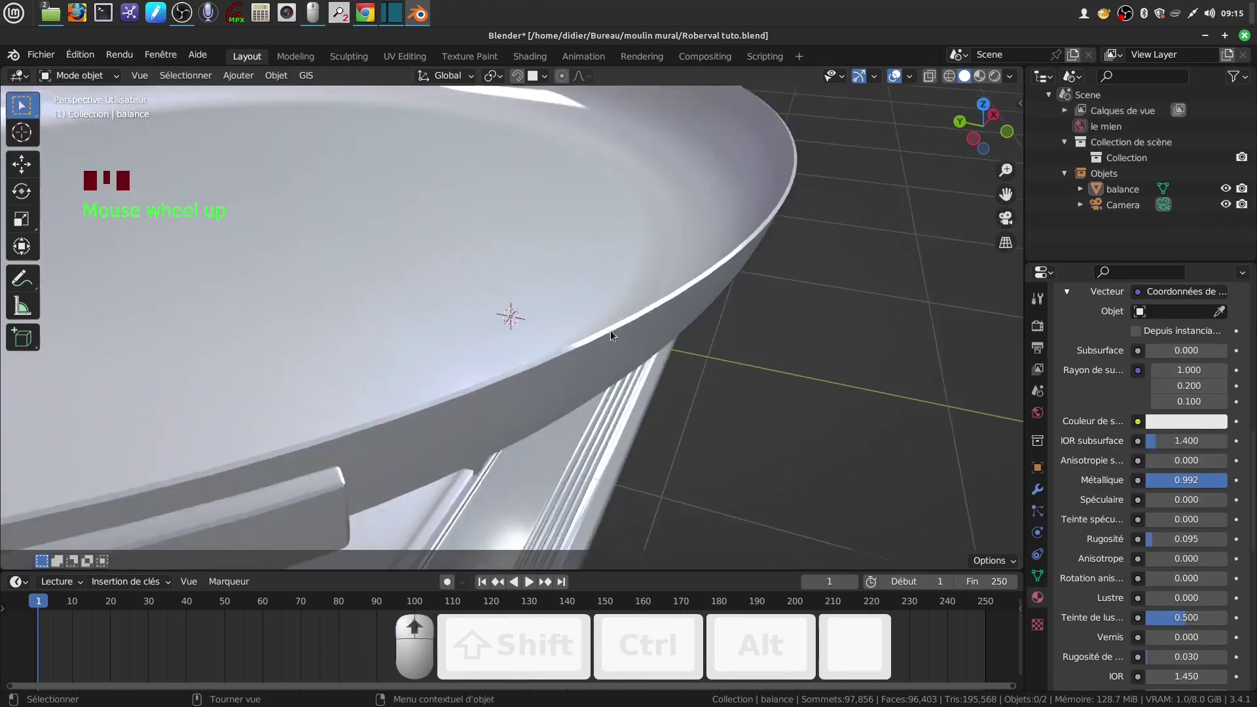
pyautogui.scroll(2, 596, 331)
pyautogui.click(587, 333)
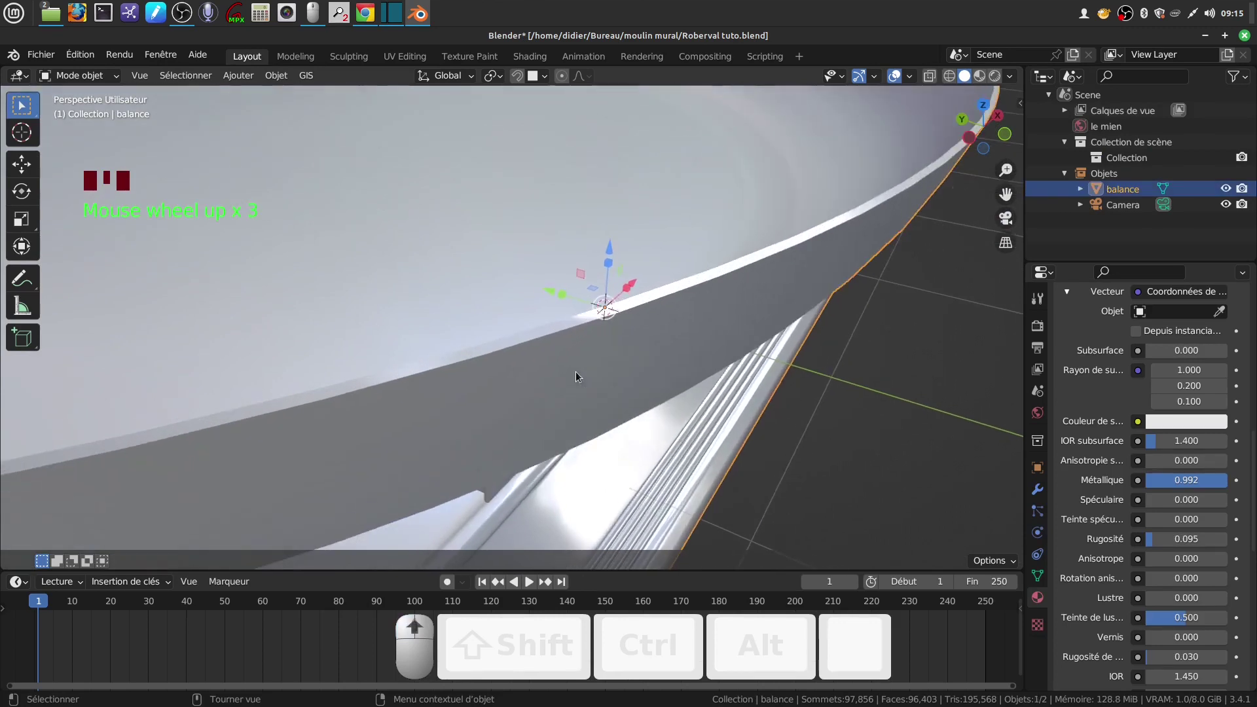
pyautogui.moveTo(576, 376); pyautogui.dragTo(594, 370, button='middle')
pyautogui.press('Tab')
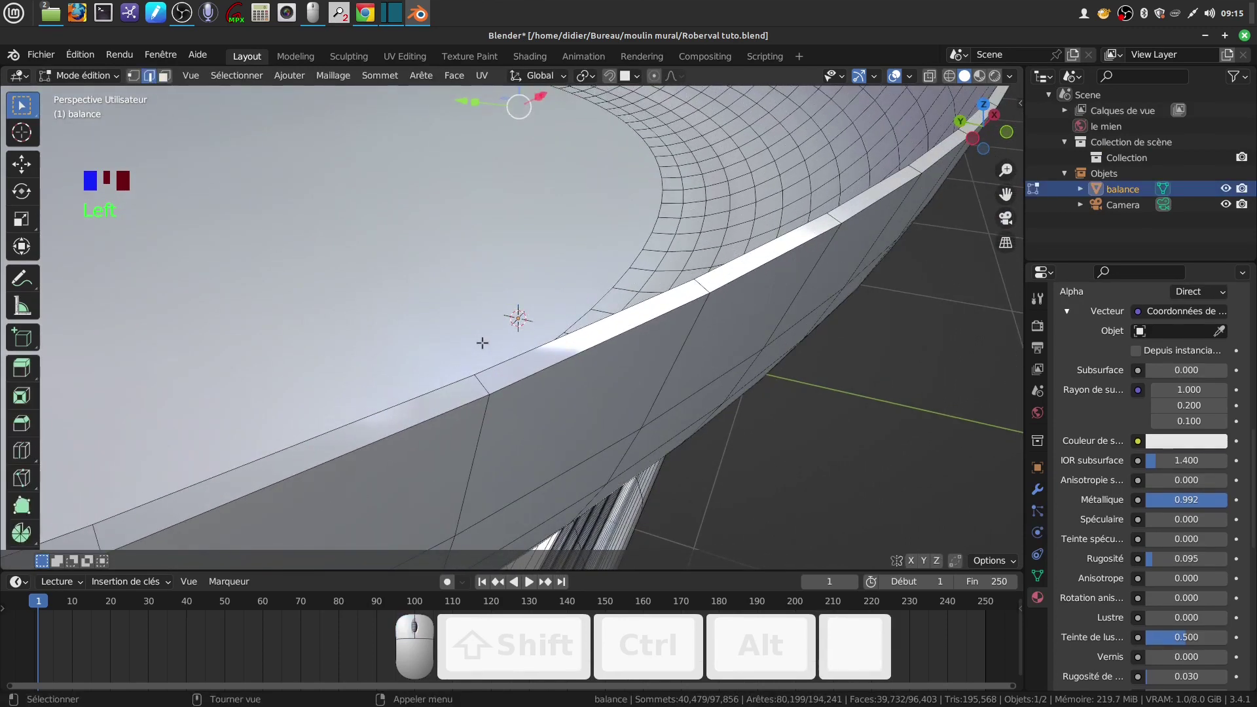
pyautogui.keyDown('alt'); pyautogui.click(501, 363); pyautogui.keyUp('alt')
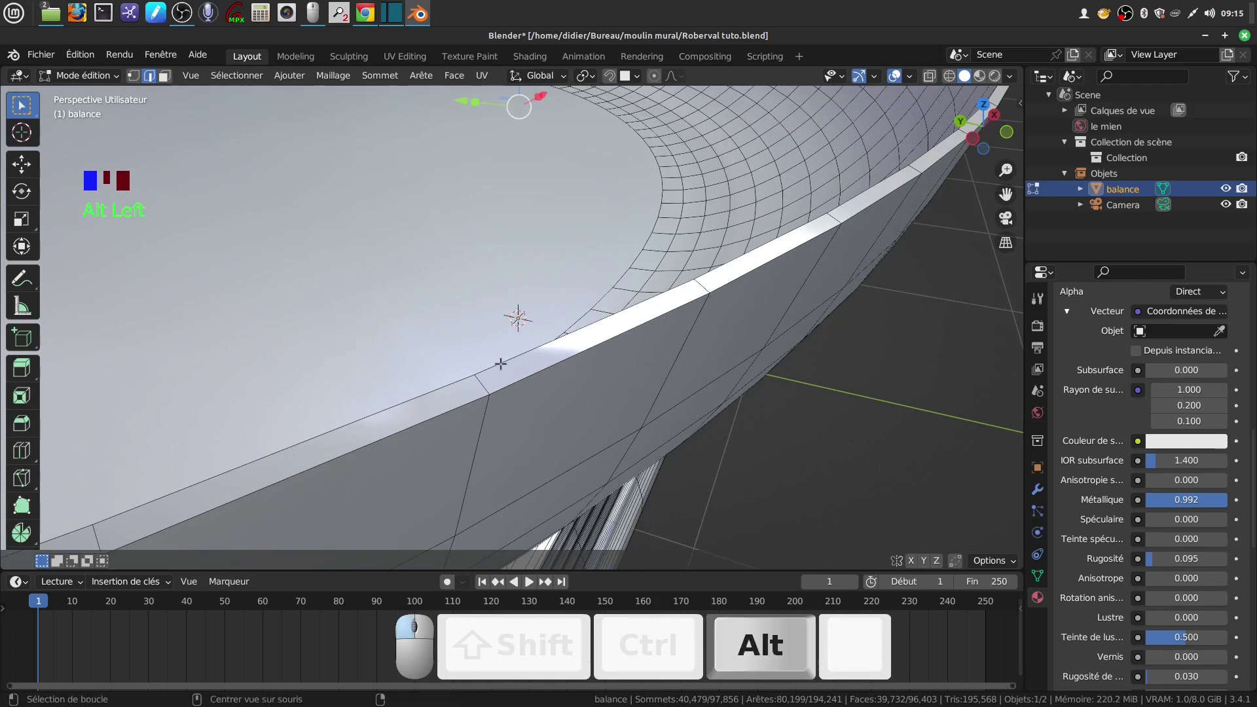
pyautogui.keyDown('alt'); pyautogui.keyDown('shift'); pyautogui.click(516, 379); pyautogui.keyUp('shift'); pyautogui.keyUp('alt')
pyautogui.moveTo(540, 371); pyautogui.dragTo(566, 369, button='middle')
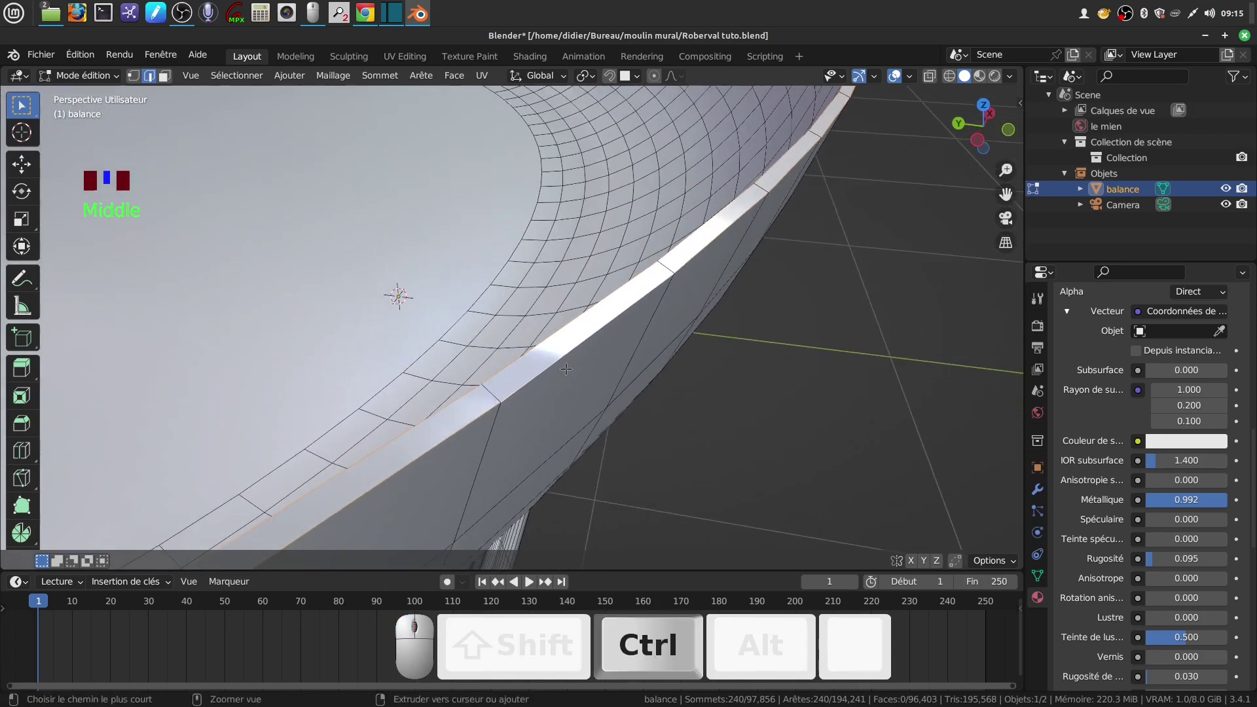
# Step: Bevel the first pan's selected rim loops about 0.0014 m wide with 2 segments and return to object mode
pyautogui.hotkey('ctrl', 'b')
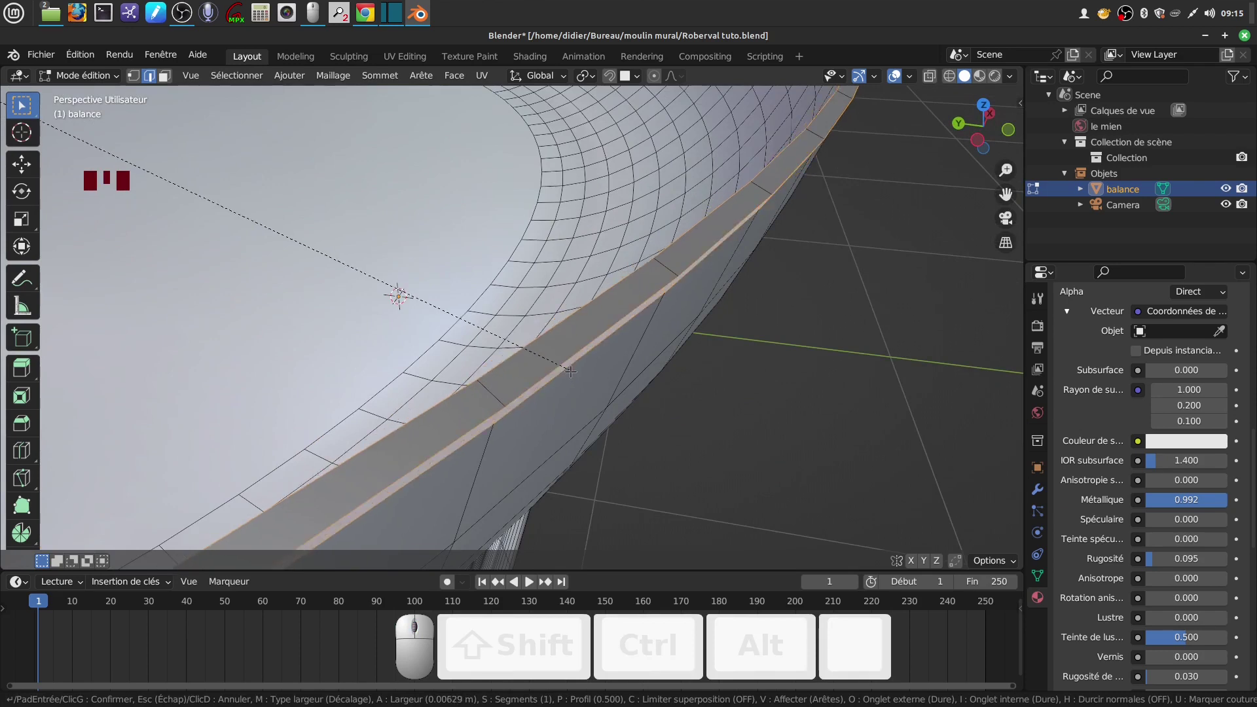
pyautogui.press('shift')
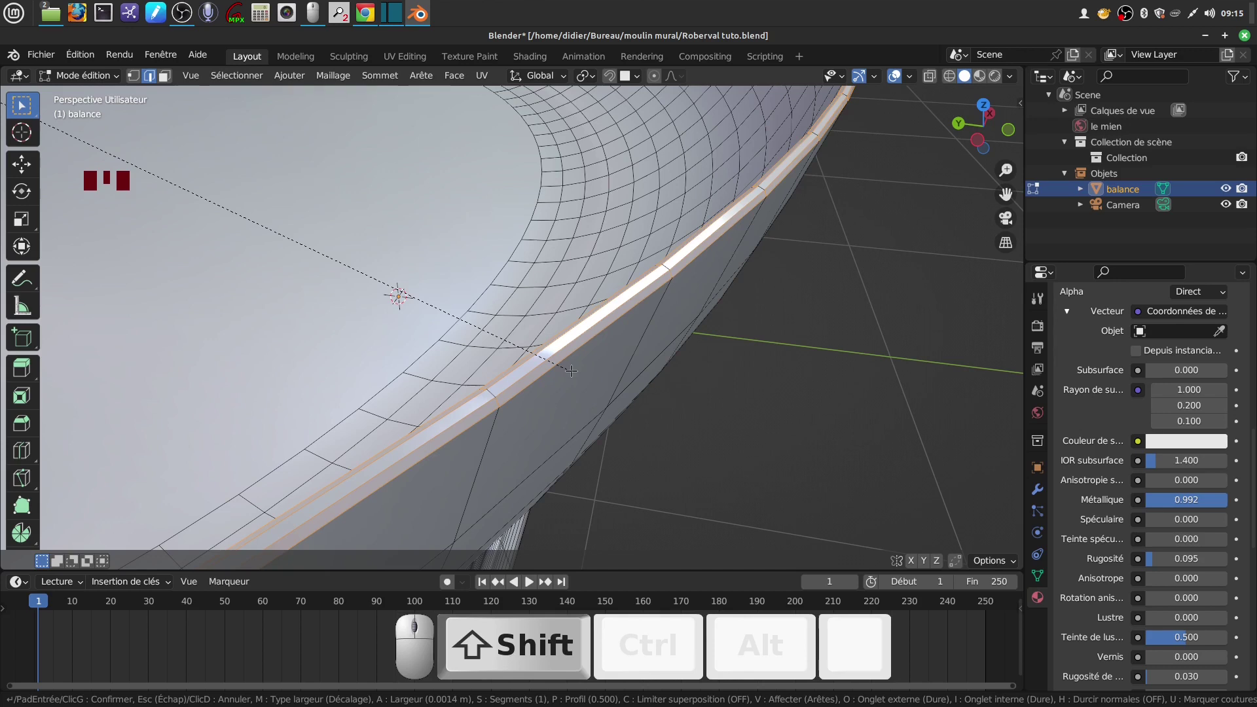
pyautogui.scroll(1, 571, 372)
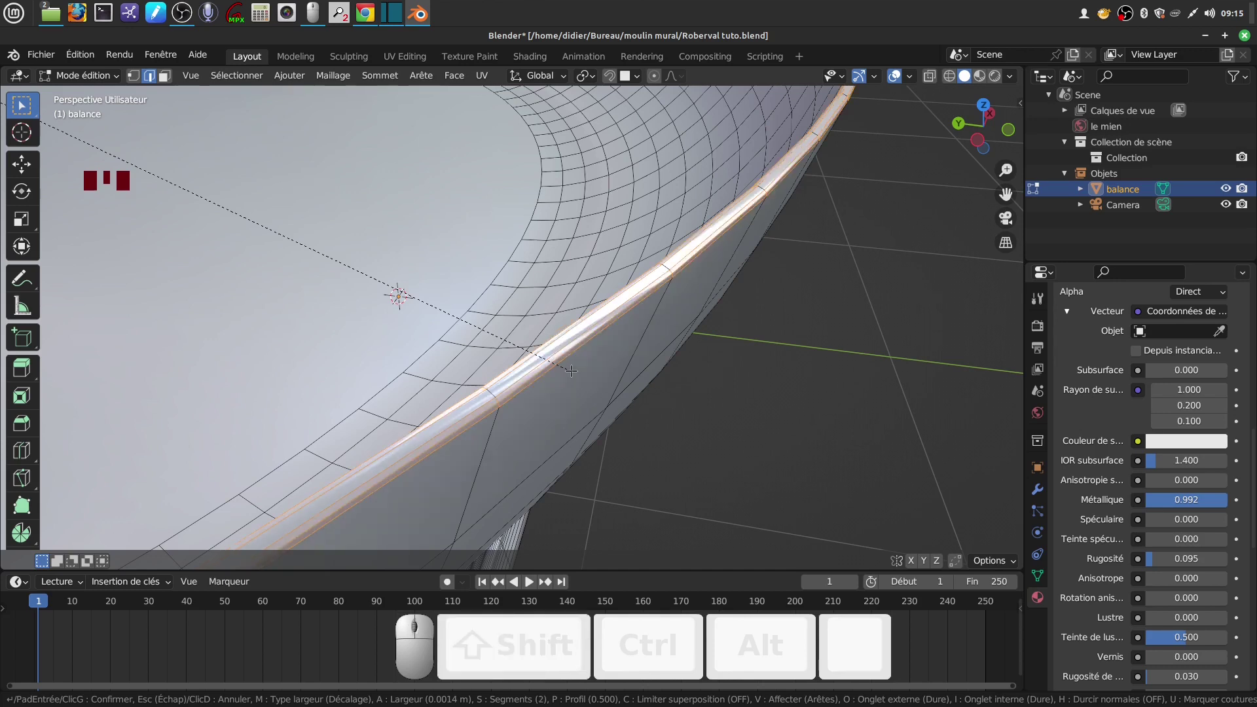
pyautogui.click(571, 371)
pyautogui.moveTo(571, 371)
pyautogui.keyDown('shift'); pyautogui.mouseDown(button='middle')
pyautogui.moveTo(594, 258)
pyautogui.moveTo(374, 286)
pyautogui.moveTo(655, 273)
pyautogui.moveTo(643, 273)
pyautogui.moveTo(633, 442)
pyautogui.moveTo(567, 360)
pyautogui.moveTo(553, 360)
pyautogui.mouseUp(button='middle'); pyautogui.keyUp('shift')
pyautogui.press('Tab')
# Step: Edit the balance again and select both top edge loops on the rim of the pan above 15 KILOG
pyautogui.scroll(3, 635, 245)
pyautogui.scroll(2, 633, 442)
pyautogui.click(628, 359)
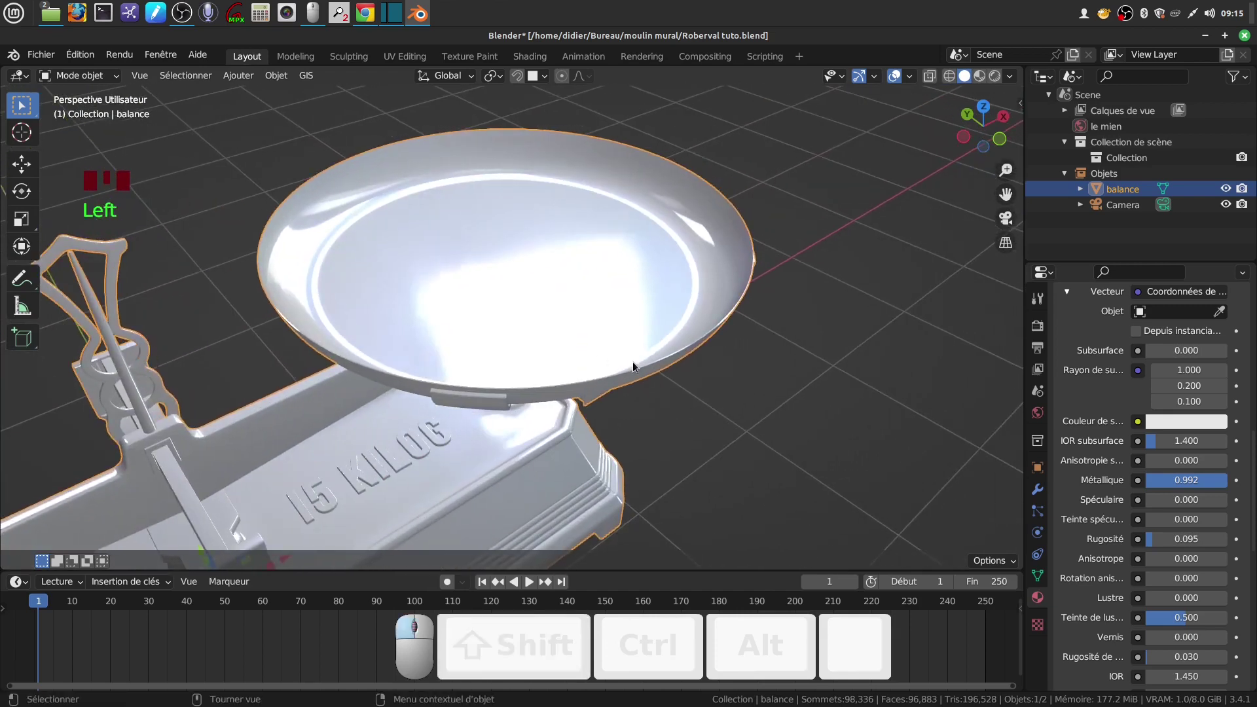
pyautogui.press('Tab')
pyautogui.scroll(4, 619, 392)
pyautogui.keyDown('shift'); pyautogui.moveTo(710, 462); pyautogui.dragTo(606, 362, button='middle'); pyautogui.keyUp('shift')
pyautogui.scroll(4, 661, 472)
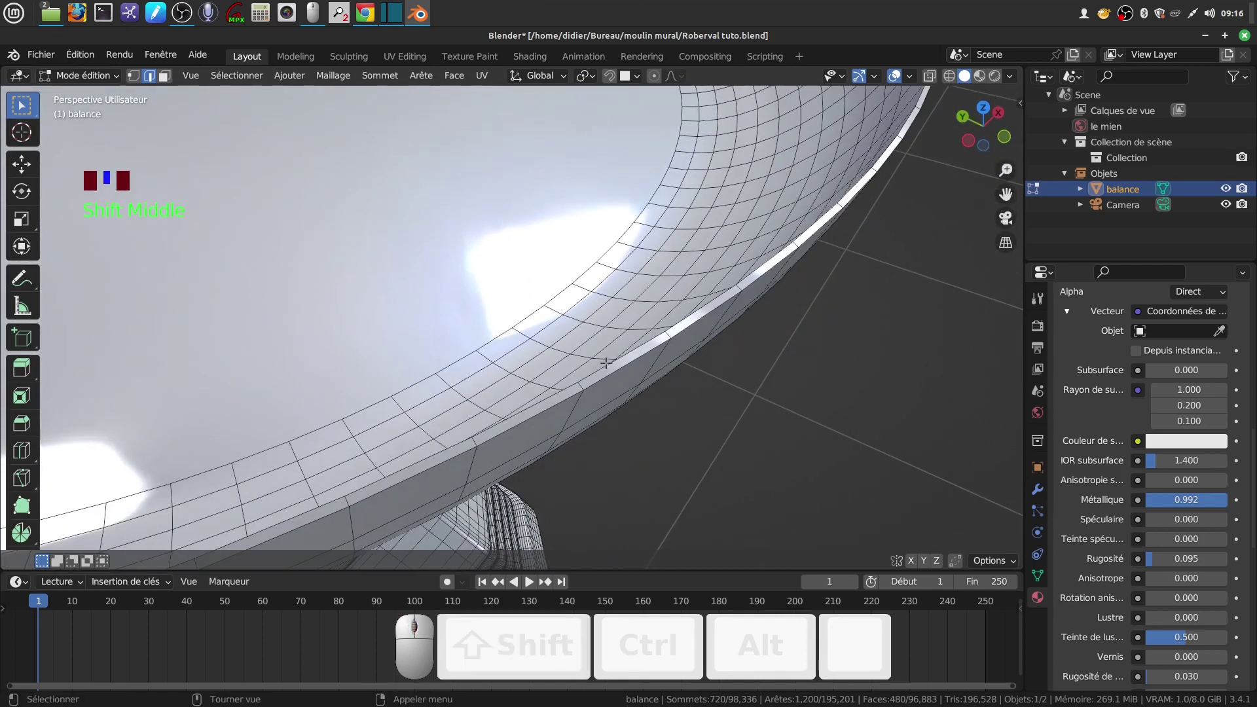
pyautogui.keyDown('alt'); pyautogui.click(600, 367); pyautogui.keyUp('alt')
pyautogui.keyDown('alt'); pyautogui.keyDown('shift'); pyautogui.click(598, 380); pyautogui.keyUp('shift'); pyautogui.keyUp('alt')
pyautogui.scroll(3, 640, 419)
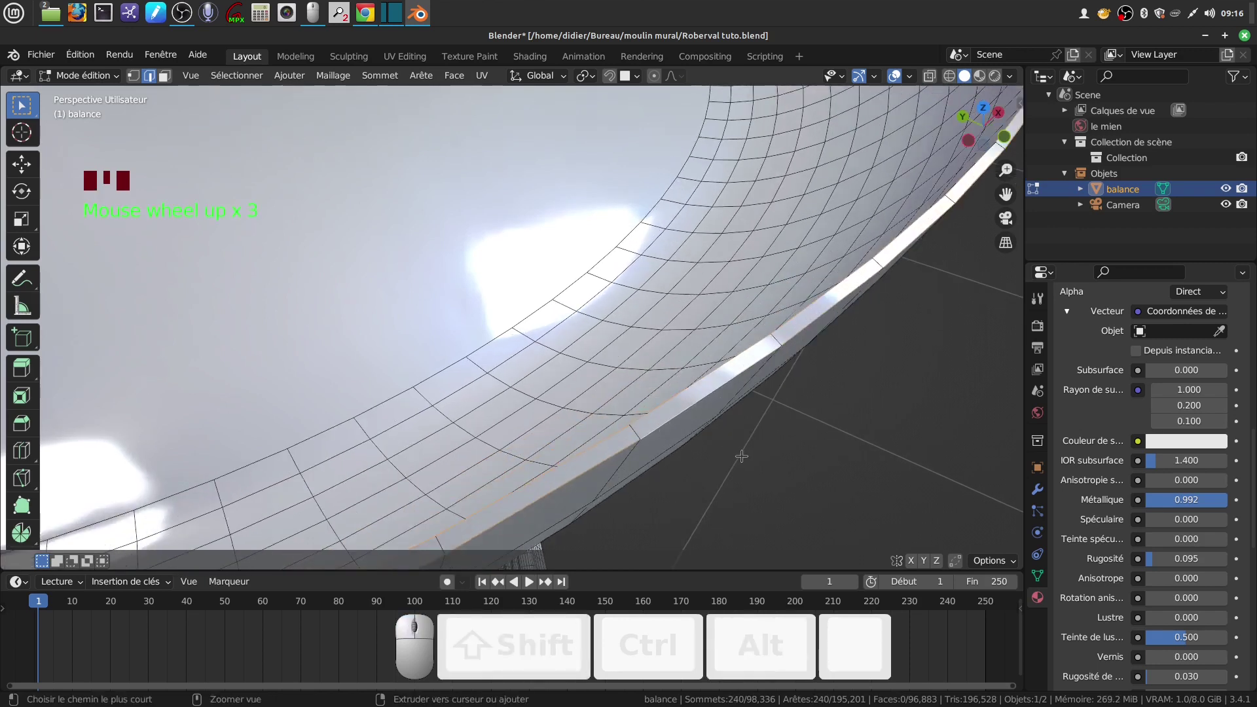
# Step: Bevel the 15 KILOG side pan's rim loops about 0.0017 m wide with 2 segments and leave edit mode
pyautogui.hotkey('ctrl', 'b')
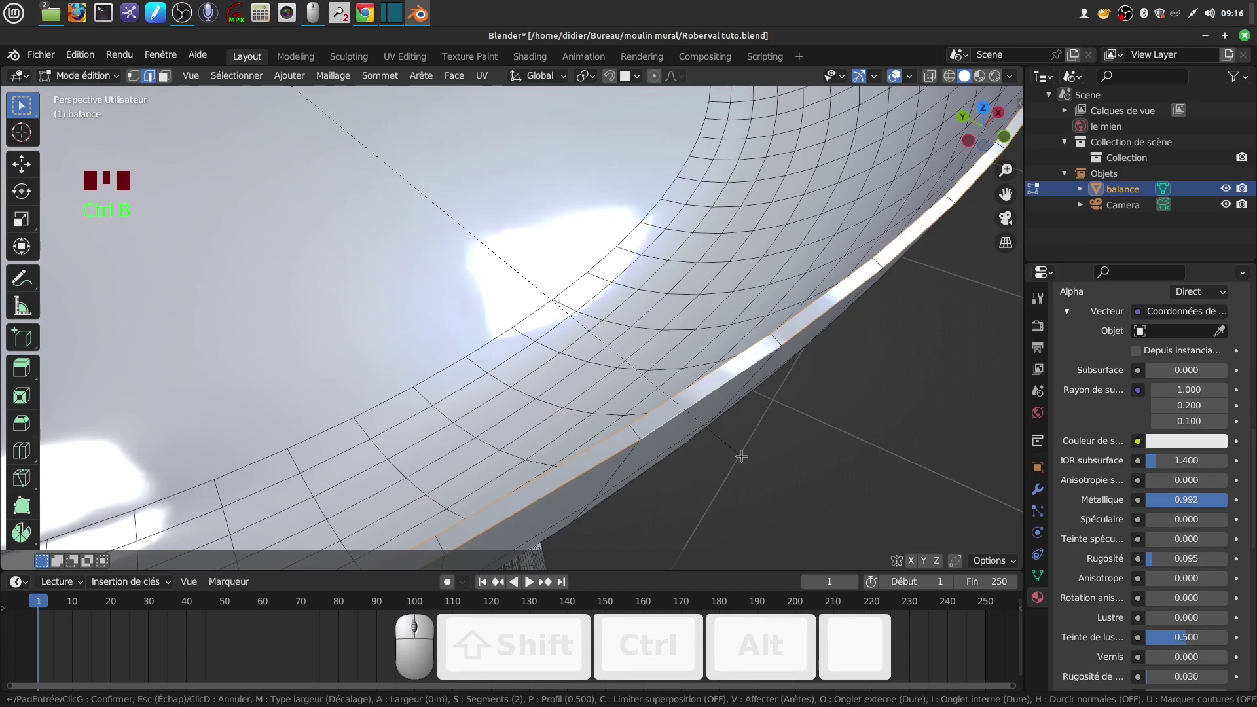
pyautogui.press('shift')
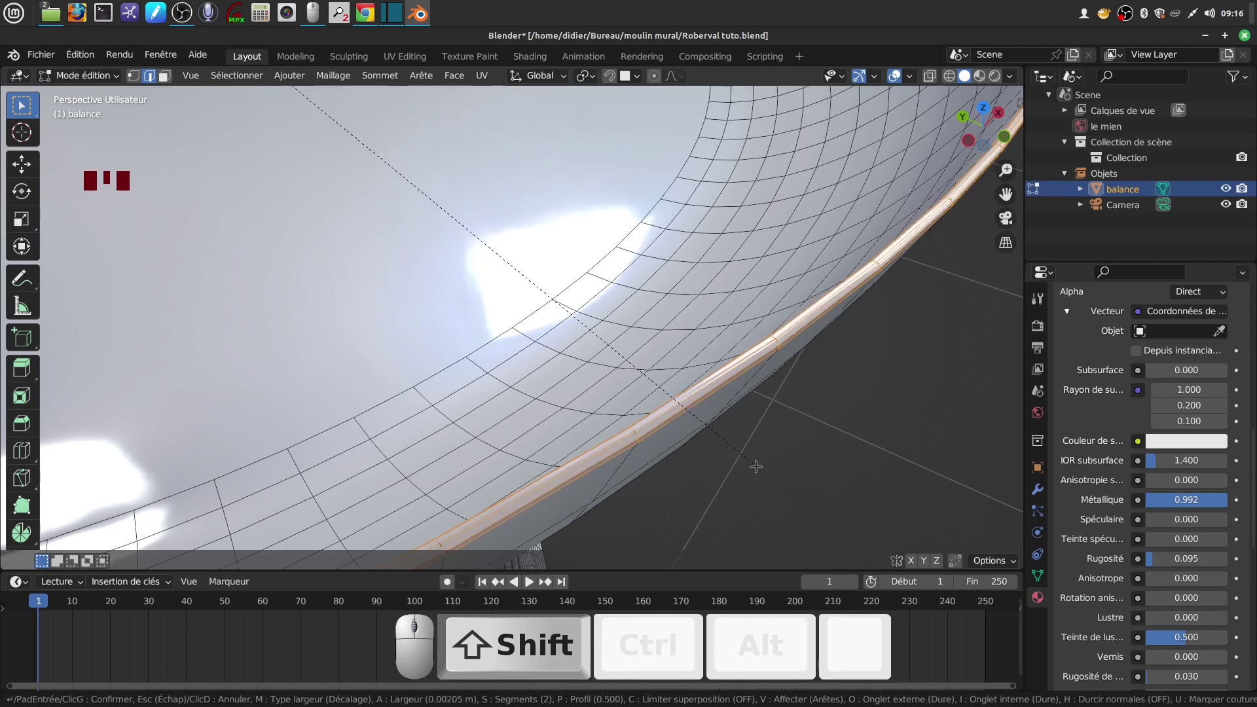
pyautogui.click(754, 466)
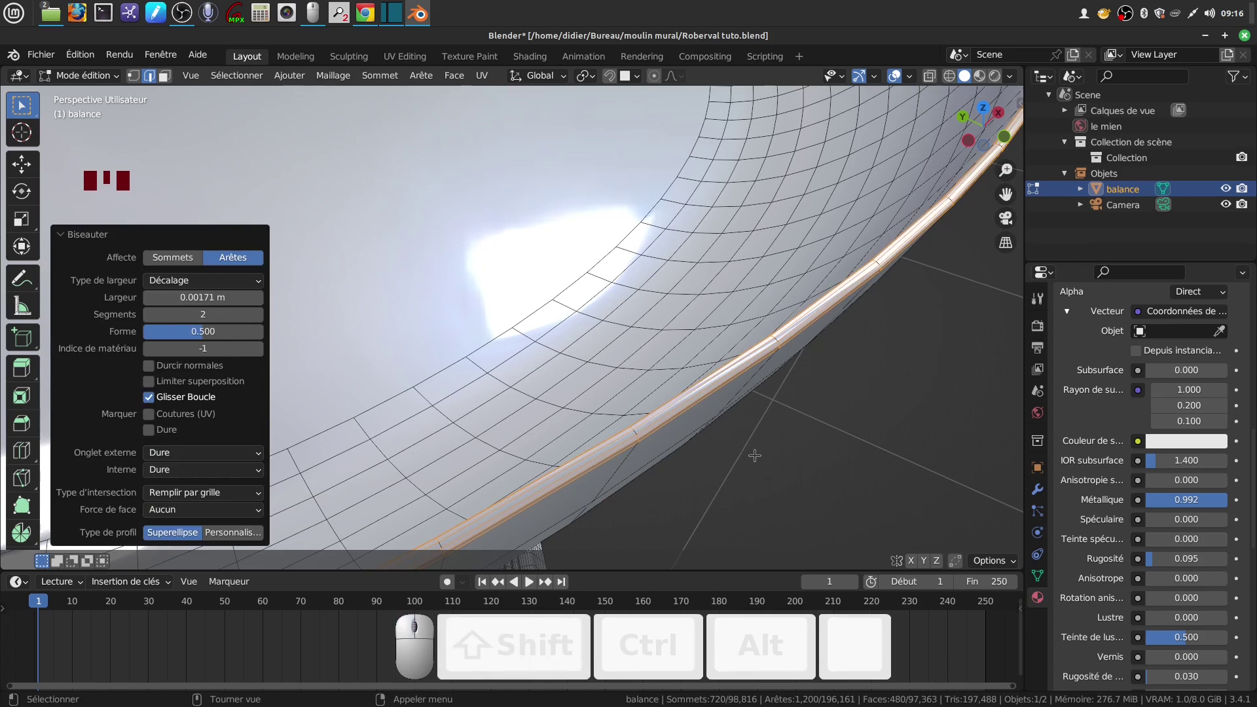
pyautogui.scroll(-2, 740, 442)
pyautogui.press('Tab')
pyautogui.scroll(-4, 707, 412)
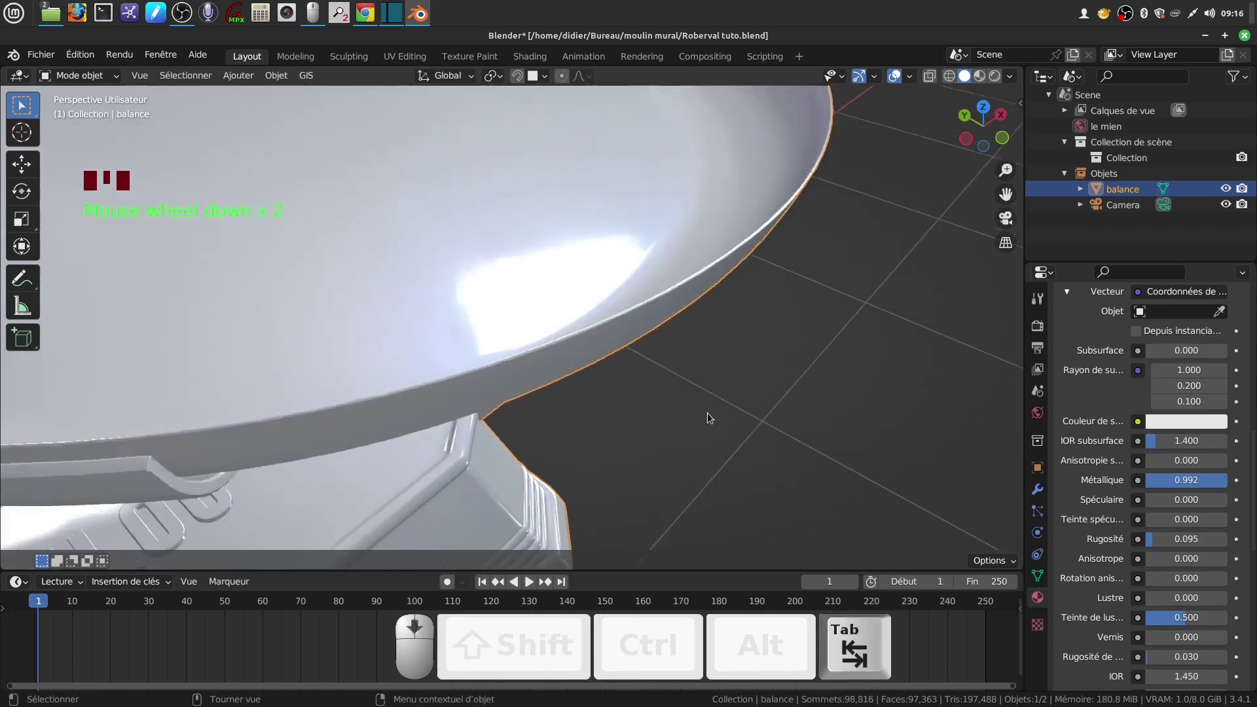